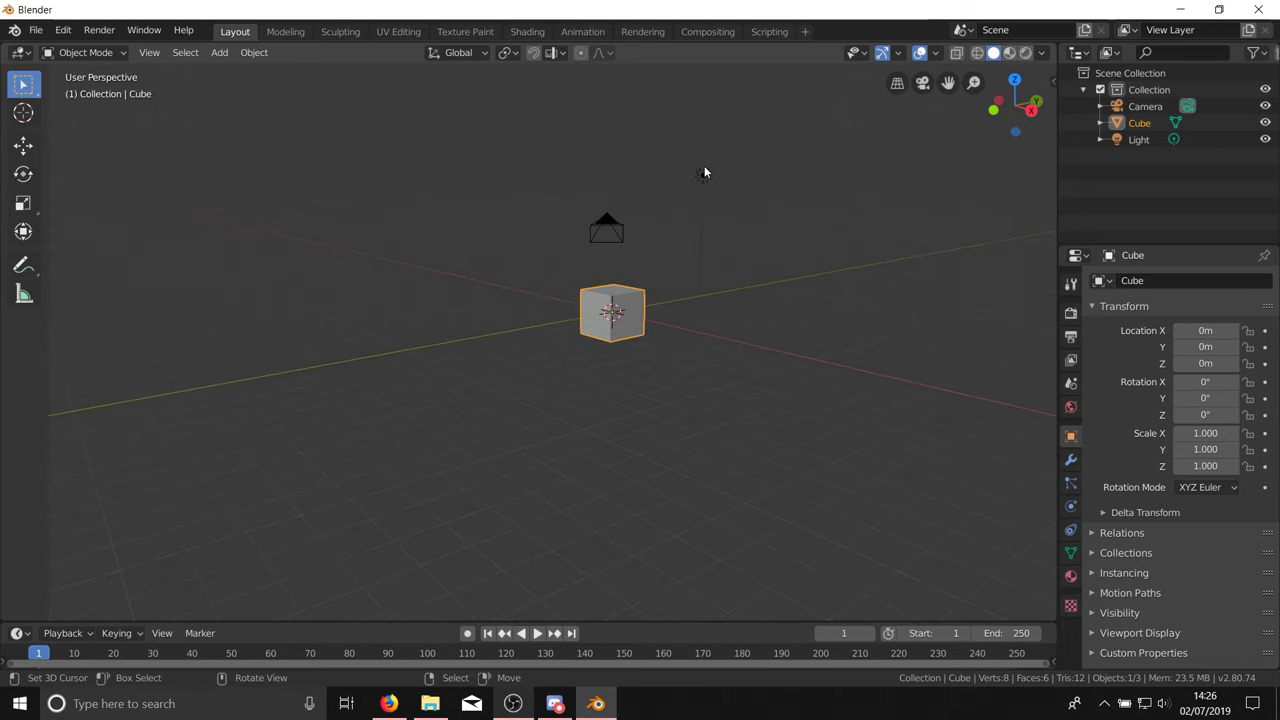
Step: Delete the light and the camera from the scene, and switch to the front view
left_click(704, 173)
key("Delete")
left_click(604, 223)
key("Delete")
key("KP_1")
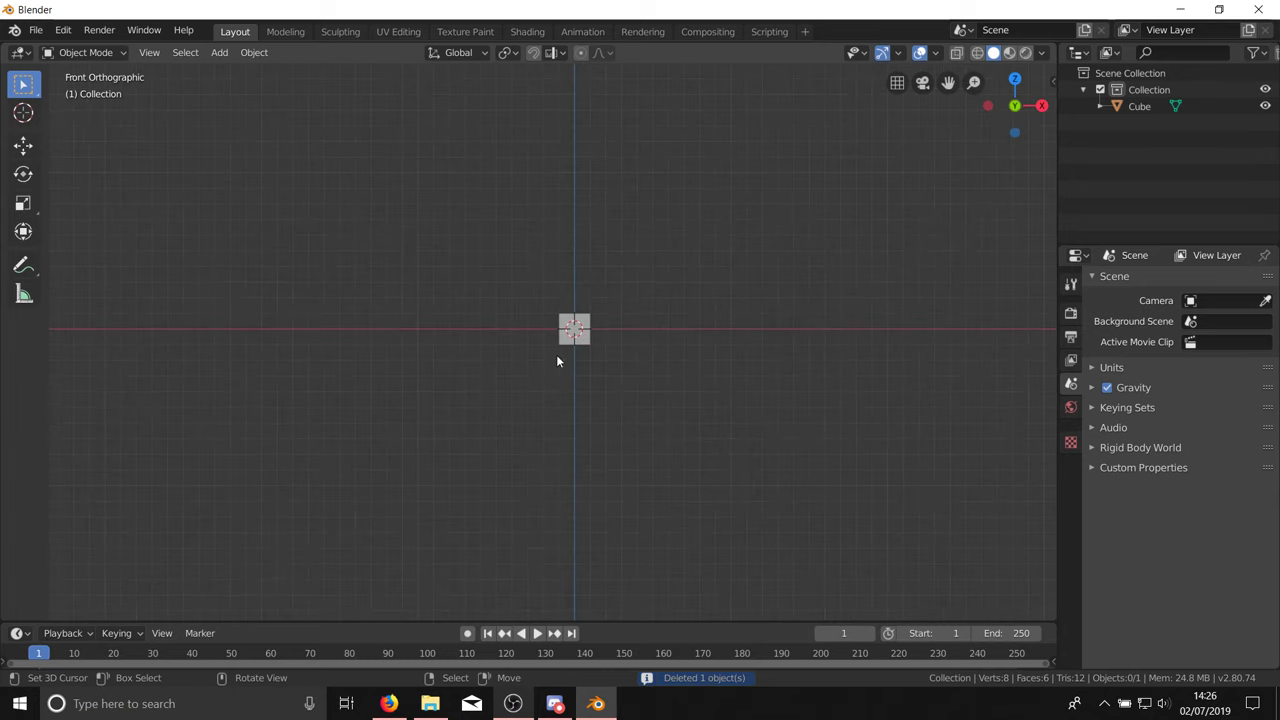
Step: Select the cube and put it into Edit Mode
left_click(579, 320)
scroll(579, 320, "up", 8)
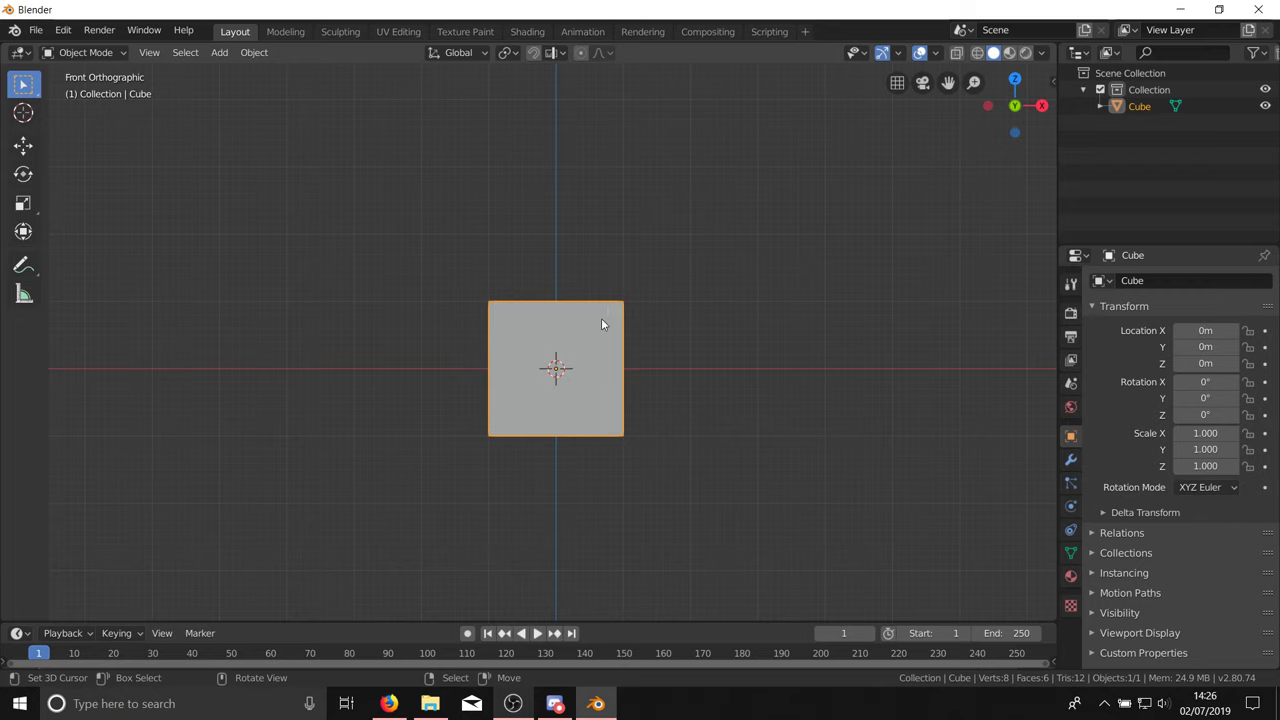
key("Tab")
scroll(660, 239, "down", 5)
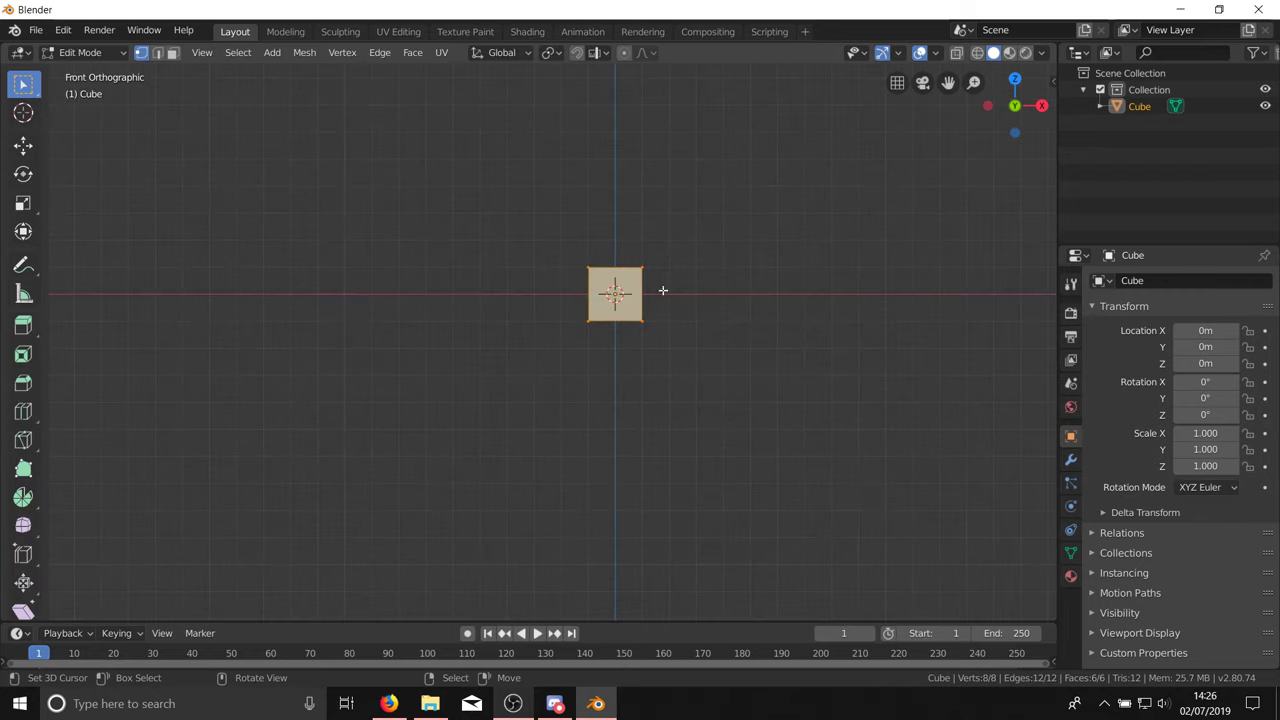
middle_click_drag(700, 266, 759, 287)
scroll(671, 302, "up", 5)
scroll(709, 318, "down", 4)
scroll(708, 313, "up", 3)
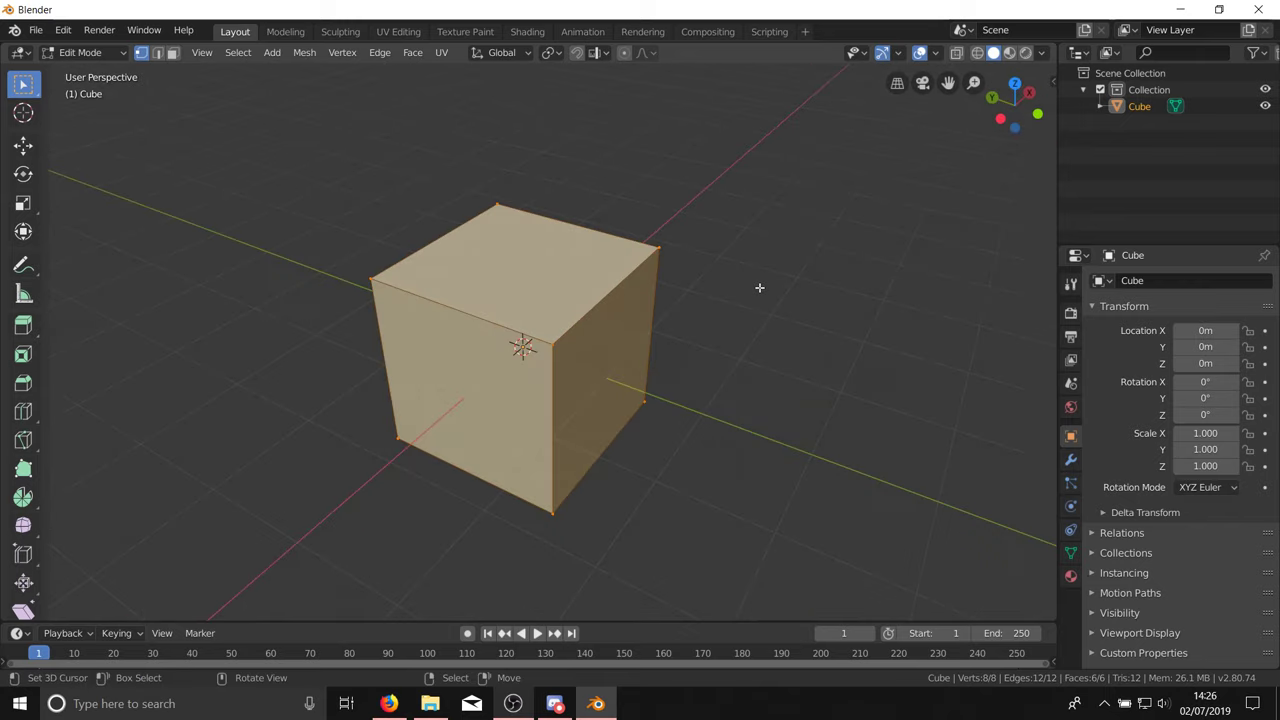
Step: Deselect all of the cube's vertices and face it in front orthographic view
key("KP_1")
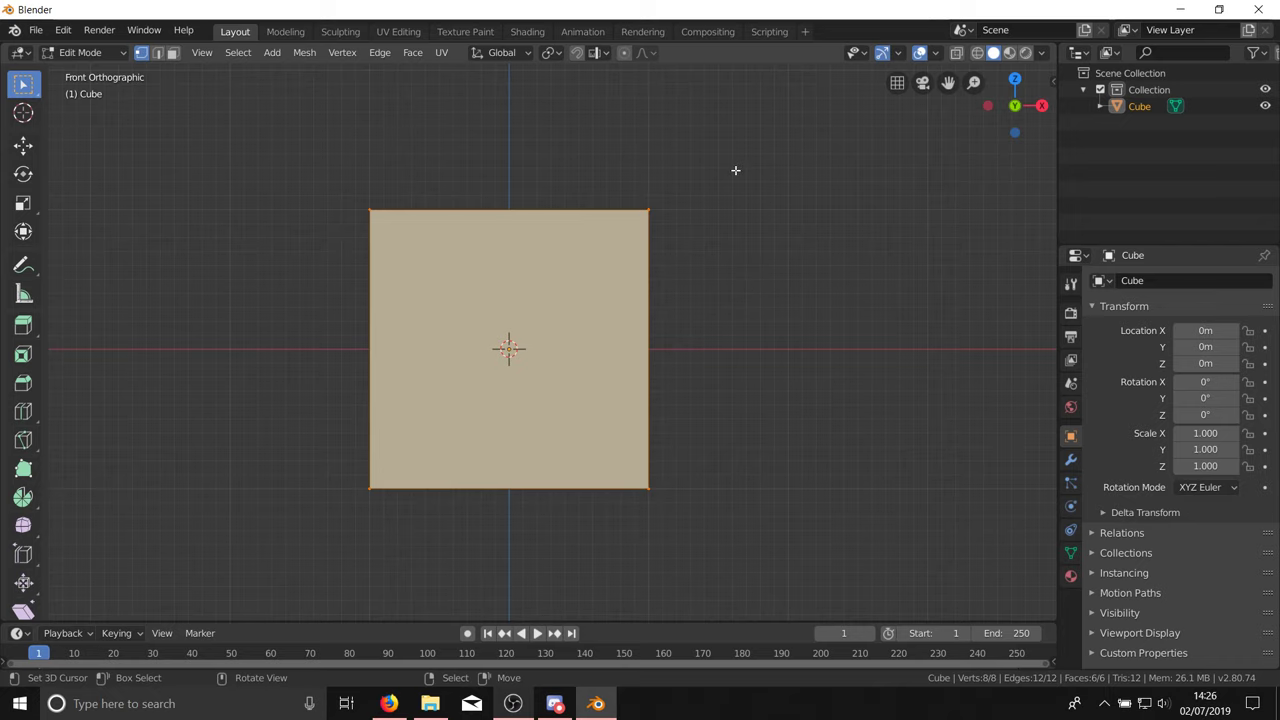
scroll(675, 215, "down", 4)
scroll(691, 214, "down", 1)
left_click(664, 202)
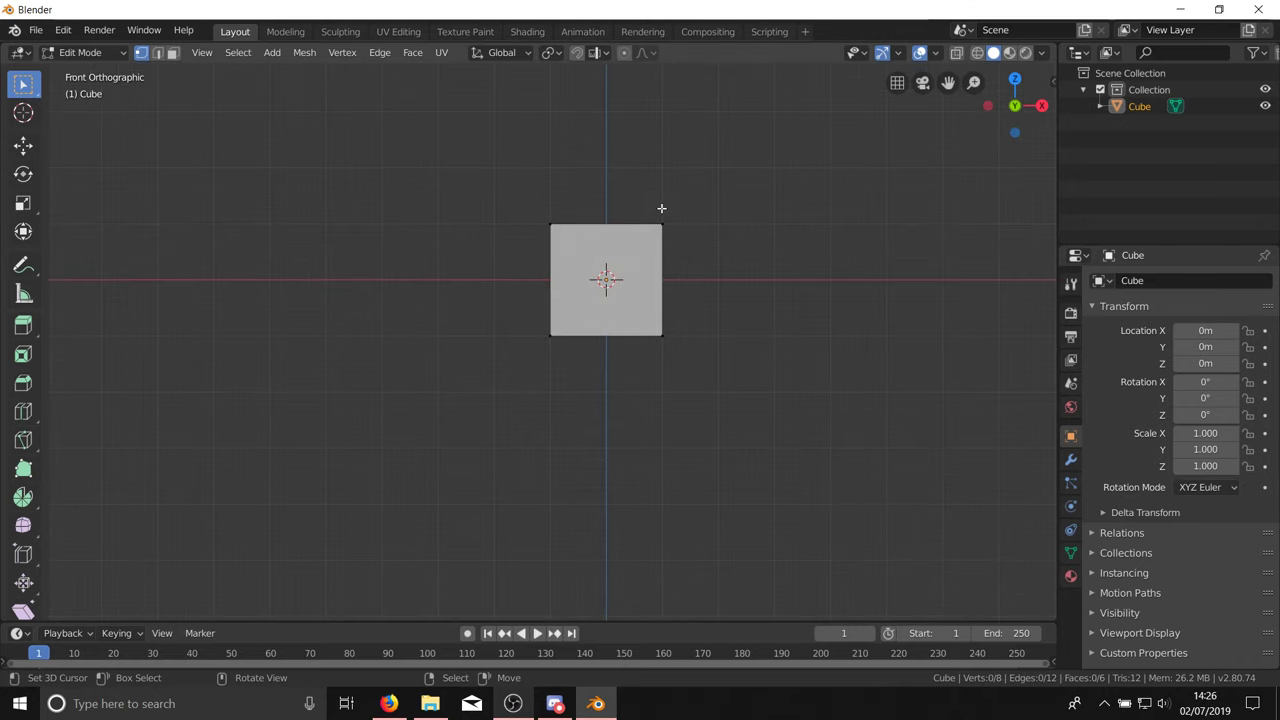
middle_click_drag(501, 402, 660, 427)
key("KP_1")
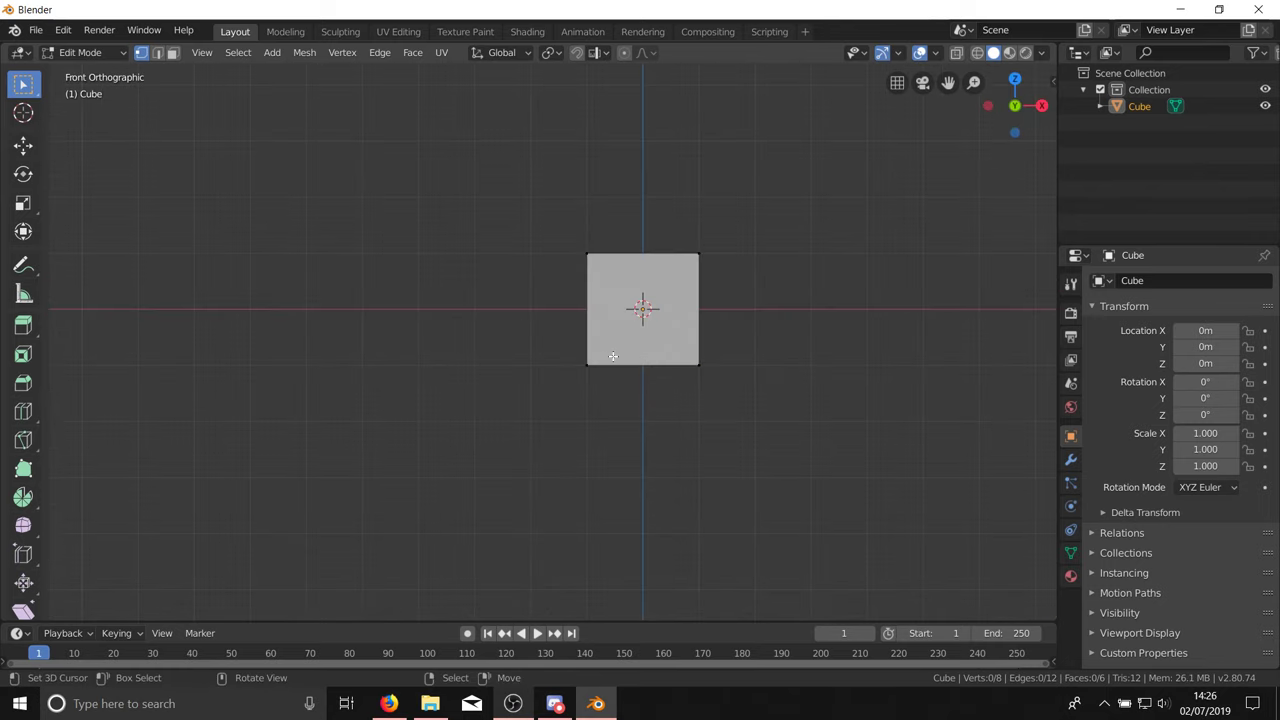
scroll(590, 368, "down", 2)
scroll(647, 377, "up", 3)
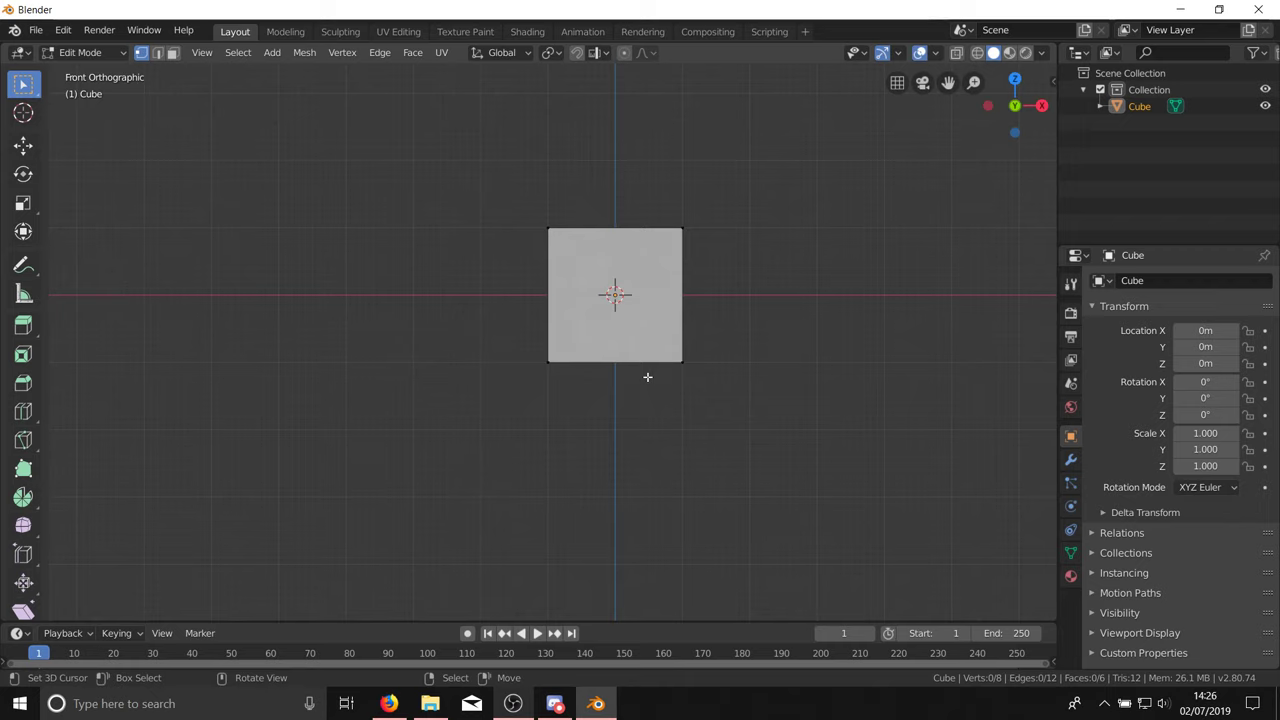
Step: Turn on see-through wireframe display and circle-select the cube's four bottom vertices
key("alt+z")
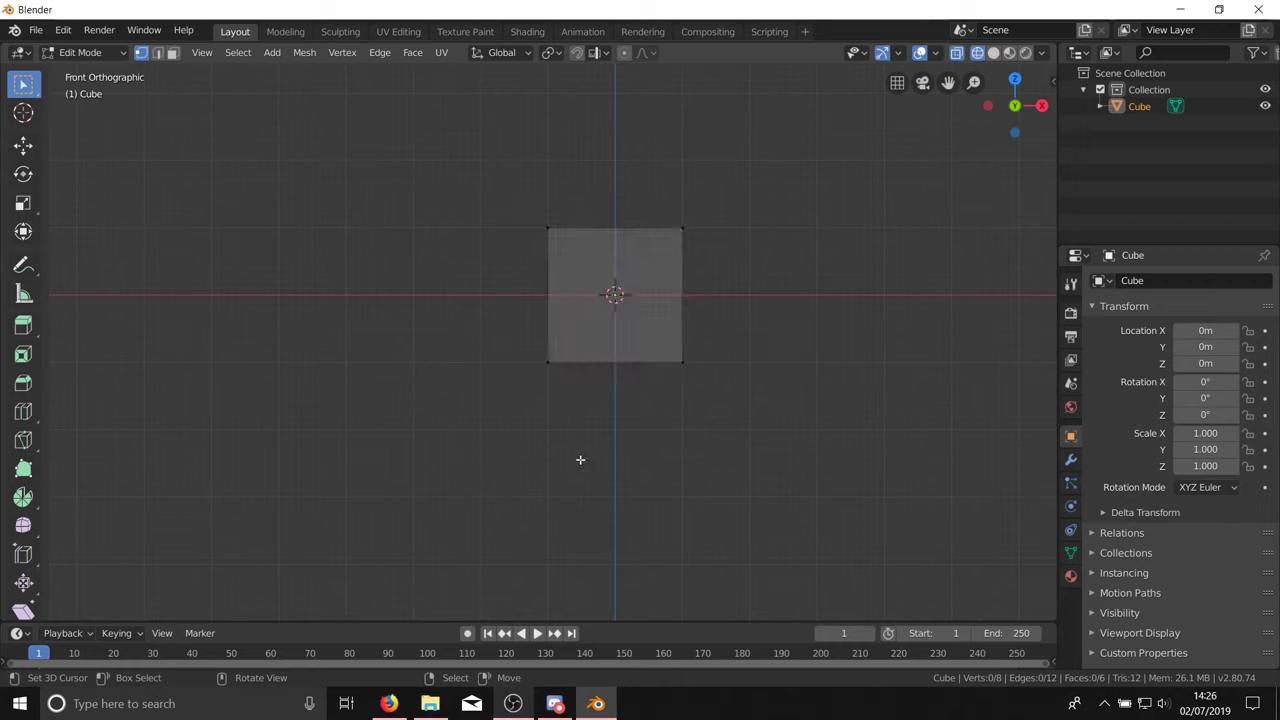
key("c")
scroll(581, 404, "up", 5)
scroll(570, 390, "down", 5)
left_click_drag(554, 371, 840, 371)
key("Escape")
mouse_move(840, 371)
middle_mouse_down()
mouse_move(817, 437)
mouse_move(766, 406)
mouse_move(766, 374)
mouse_move(816, 304)
mouse_move(817, 366)
middle_mouse_up()
Step: Extrude the cube's bottom face in place, trying the X and Y axis constraints and cancelling the offset
key("e")
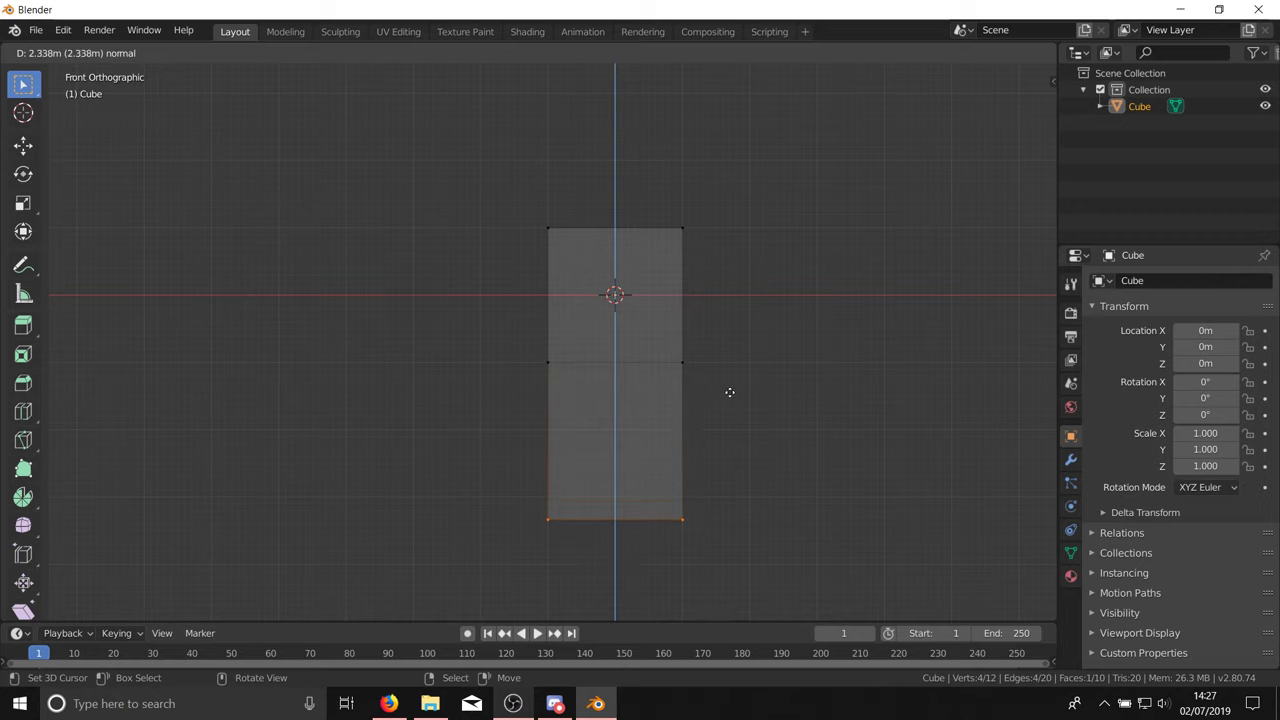
key("x")
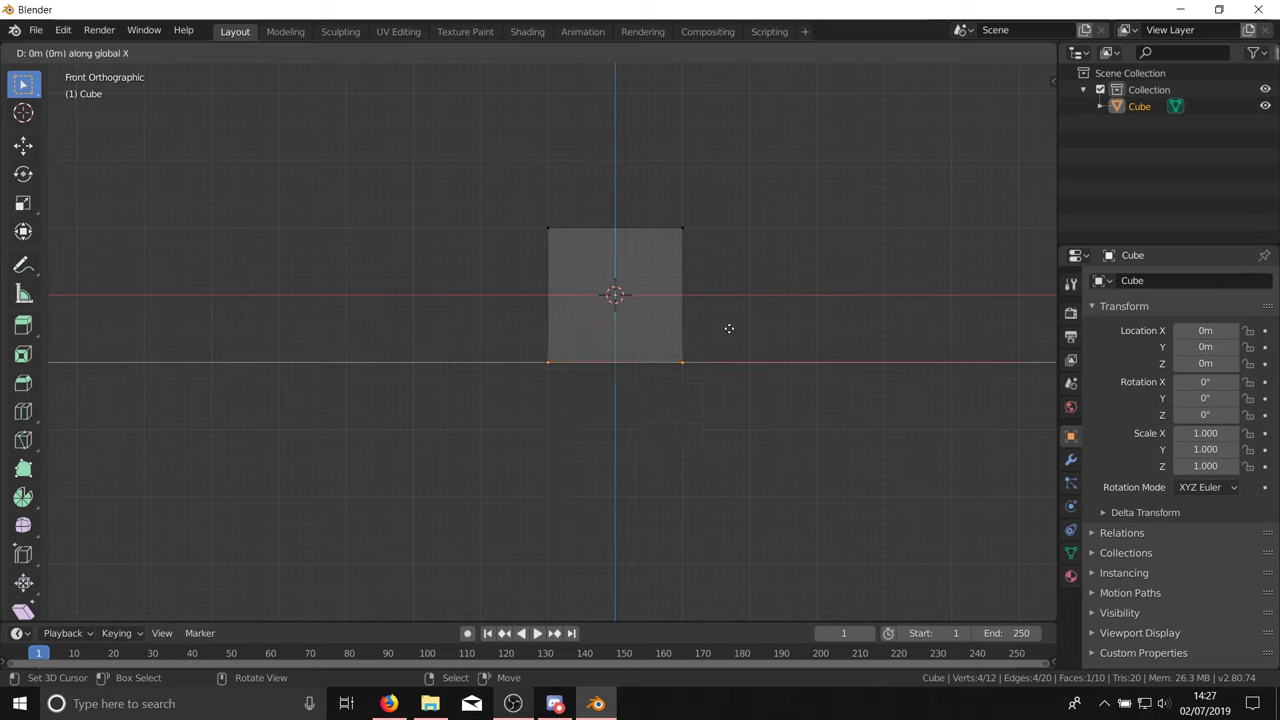
key("y")
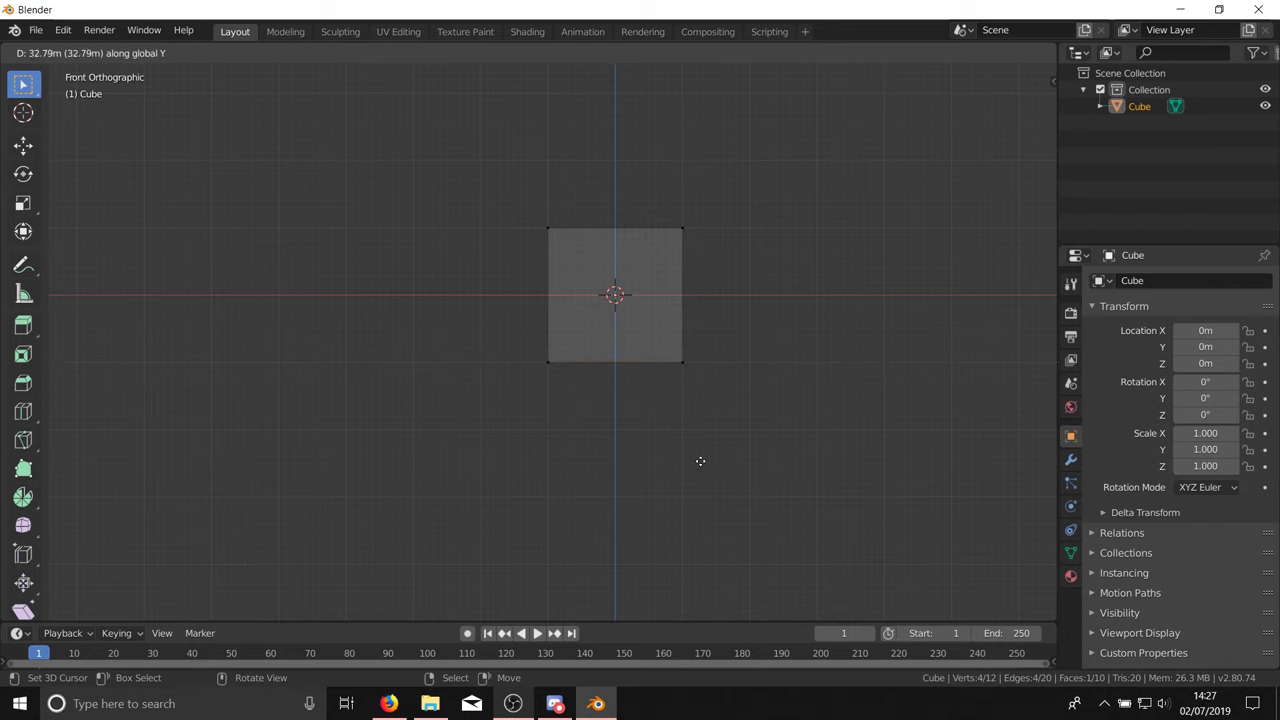
right_click(706, 461)
middle_click_drag(743, 378, 652, 408)
key("g")
key("y")
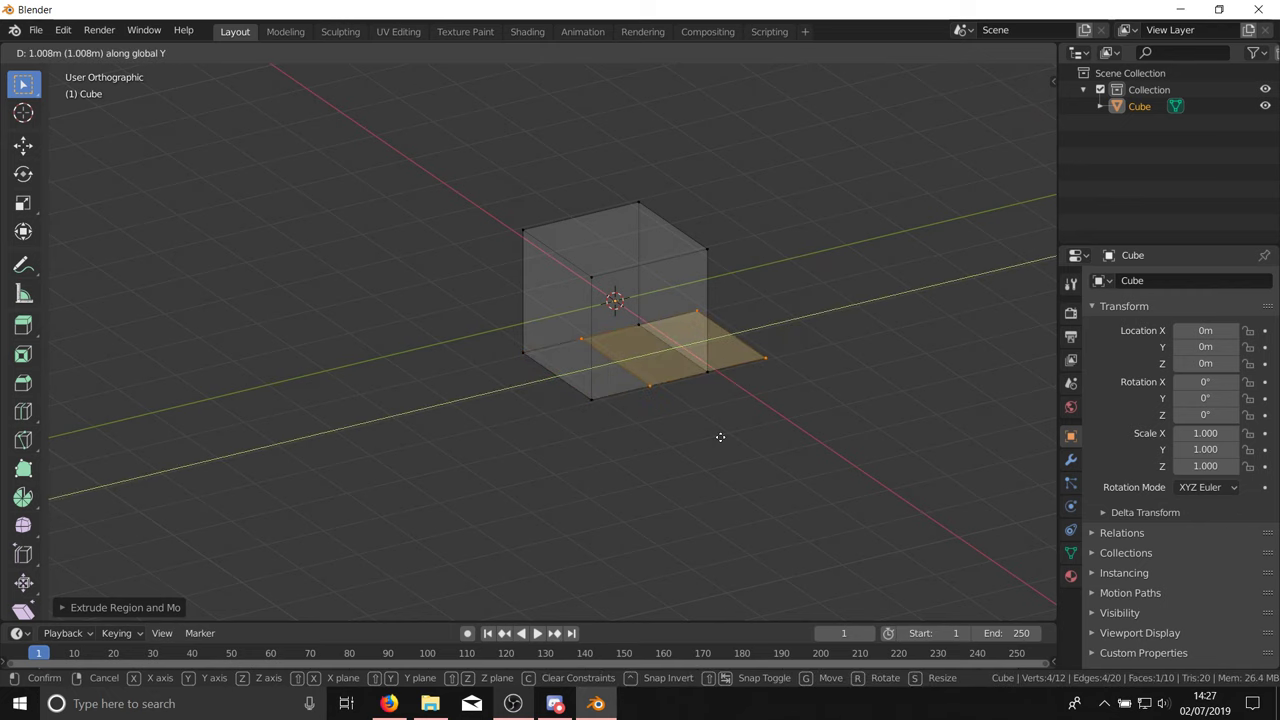
right_click(721, 438)
key("KP_1")
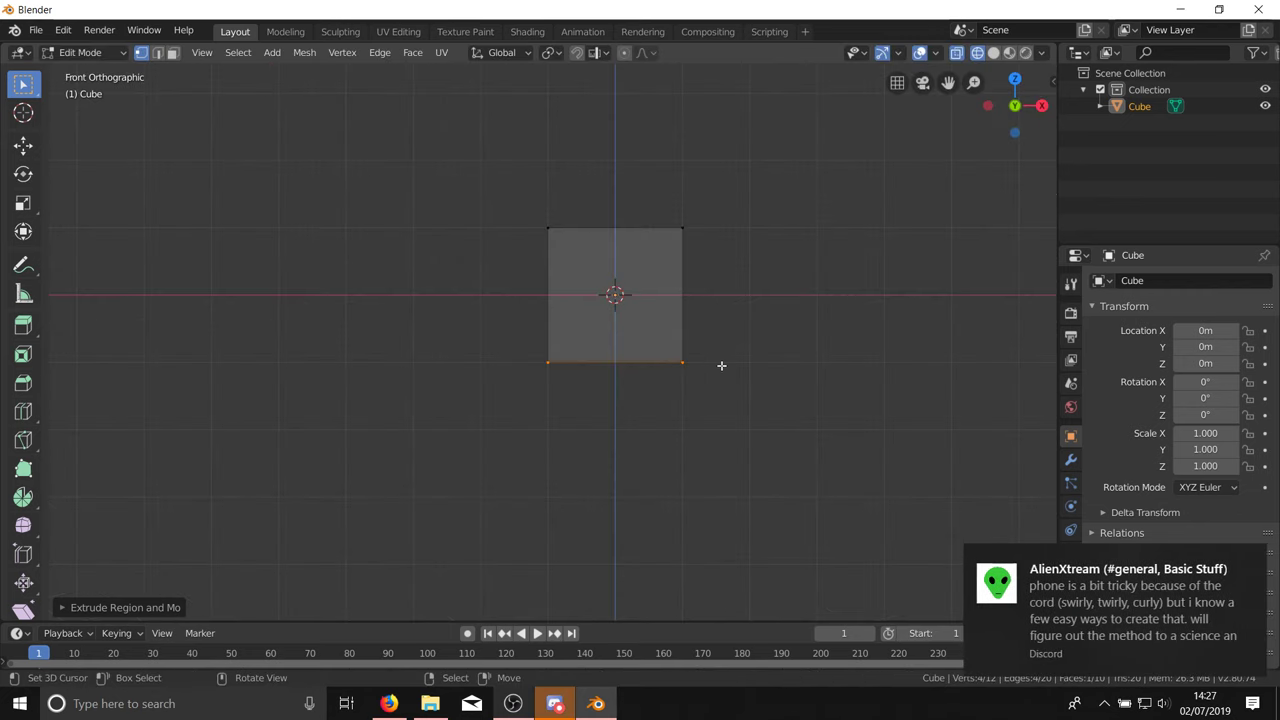
Step: Lower the extruded bottom face along Z until the new section is about three times the cube's height
key("e")
left_click(723, 546)
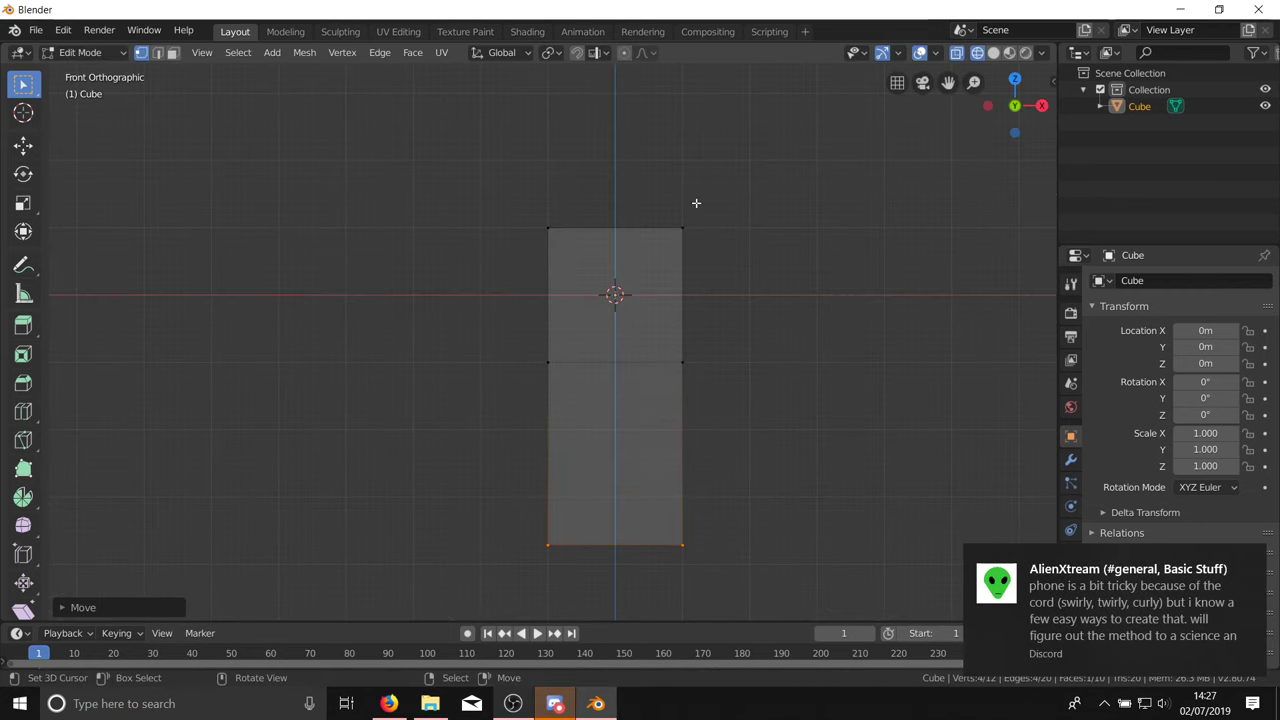
middle_click_drag(794, 180, 706, 409, "shift")
scroll(706, 409, "up", 1)
key("e")
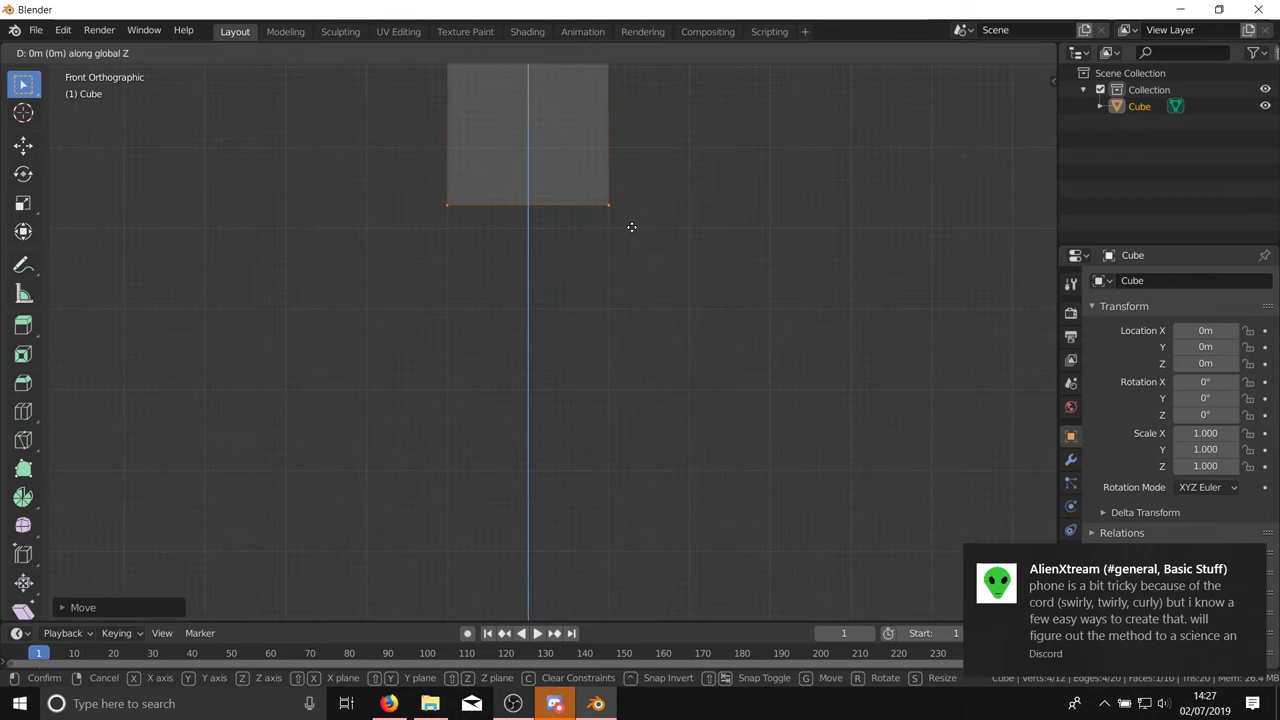
left_click(644, 491)
scroll(830, 473, "down", 2)
scroll(625, 605, "down", 2)
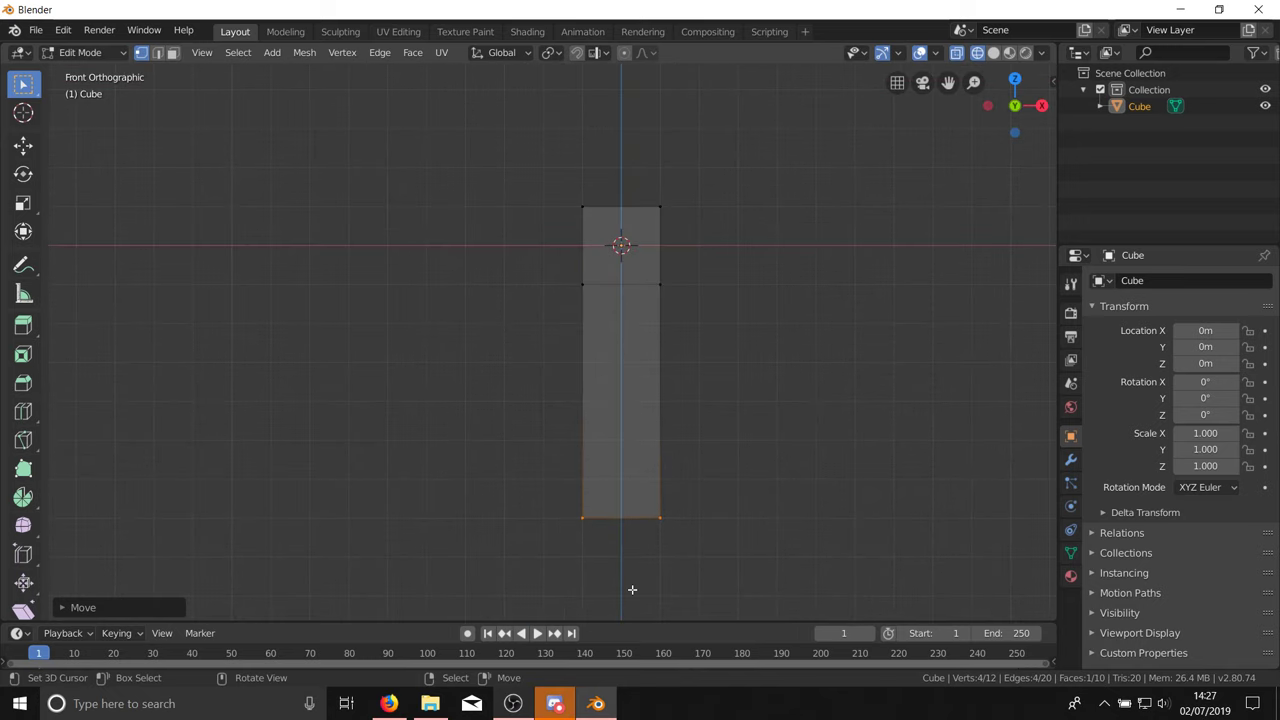
Step: Try scaling the column's bottom face down to about half its size
scroll(676, 535, "up", 4)
key("s")
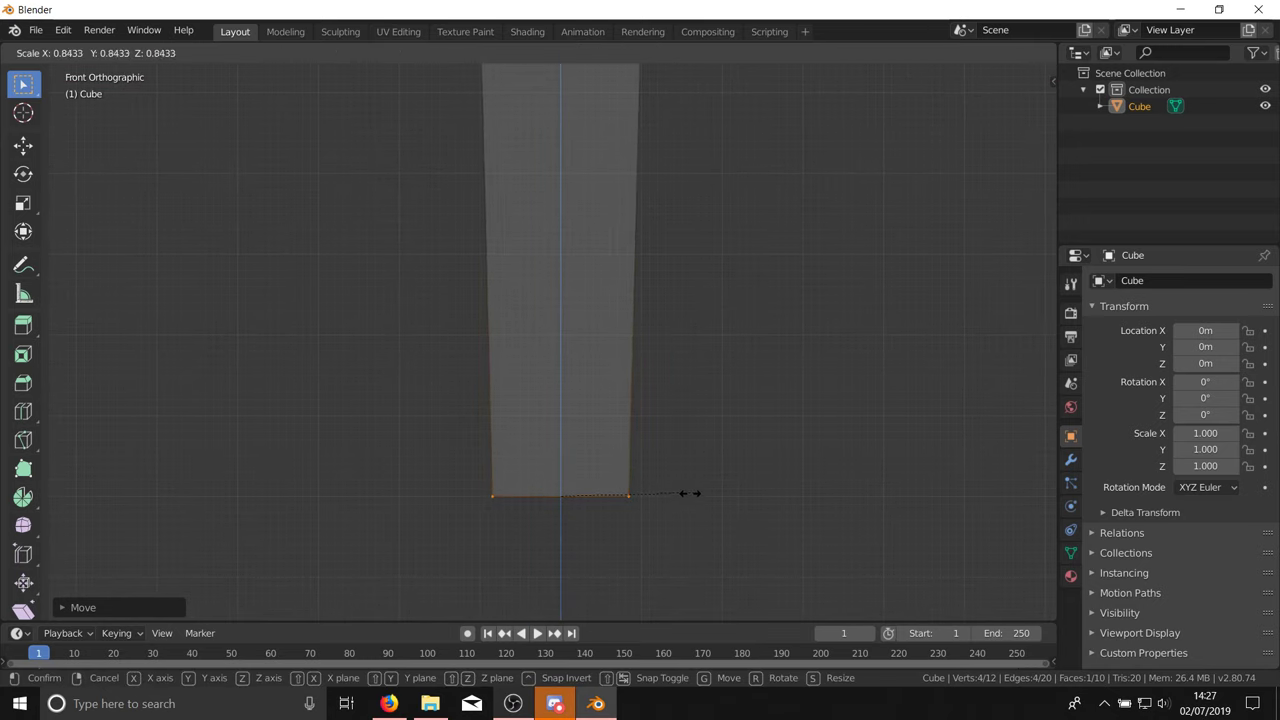
left_click(645, 503)
scroll(646, 520, "down", 4)
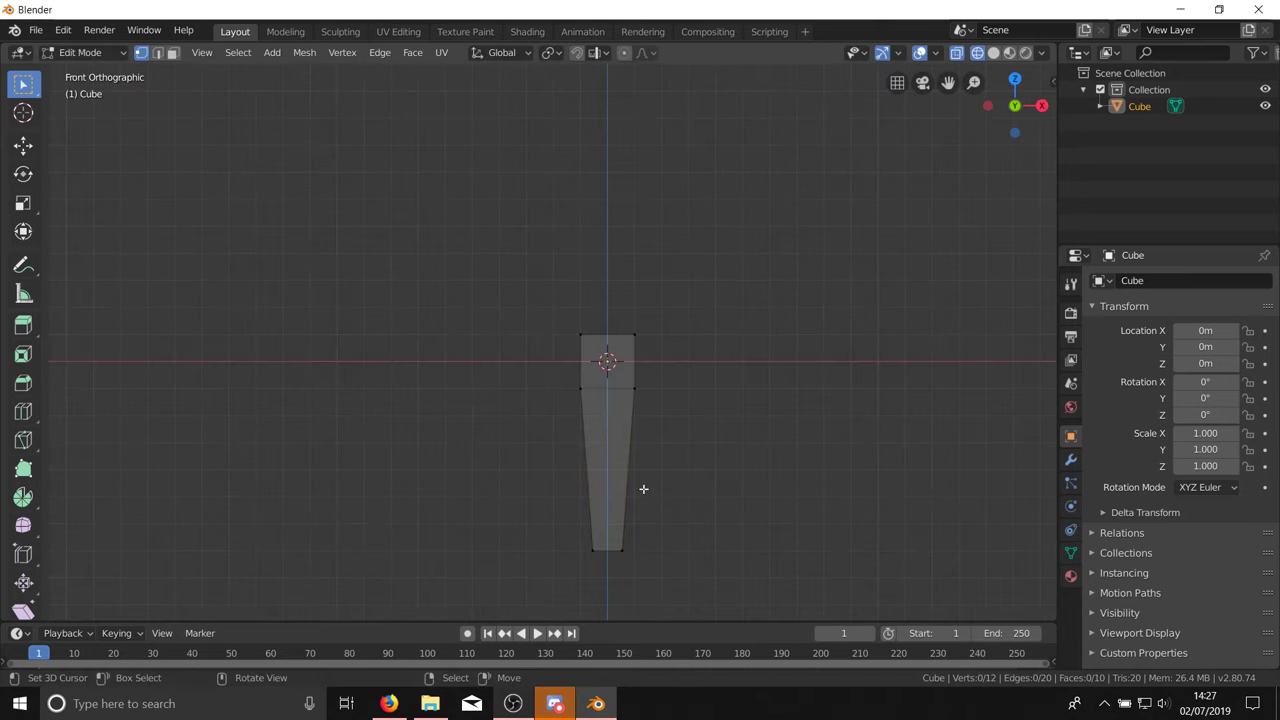
Step: Preview a loop cut on the lower section, cancel it, and undo the scaling of the bottom face
scroll(654, 463, "up", 1)
key("ctrl+r")
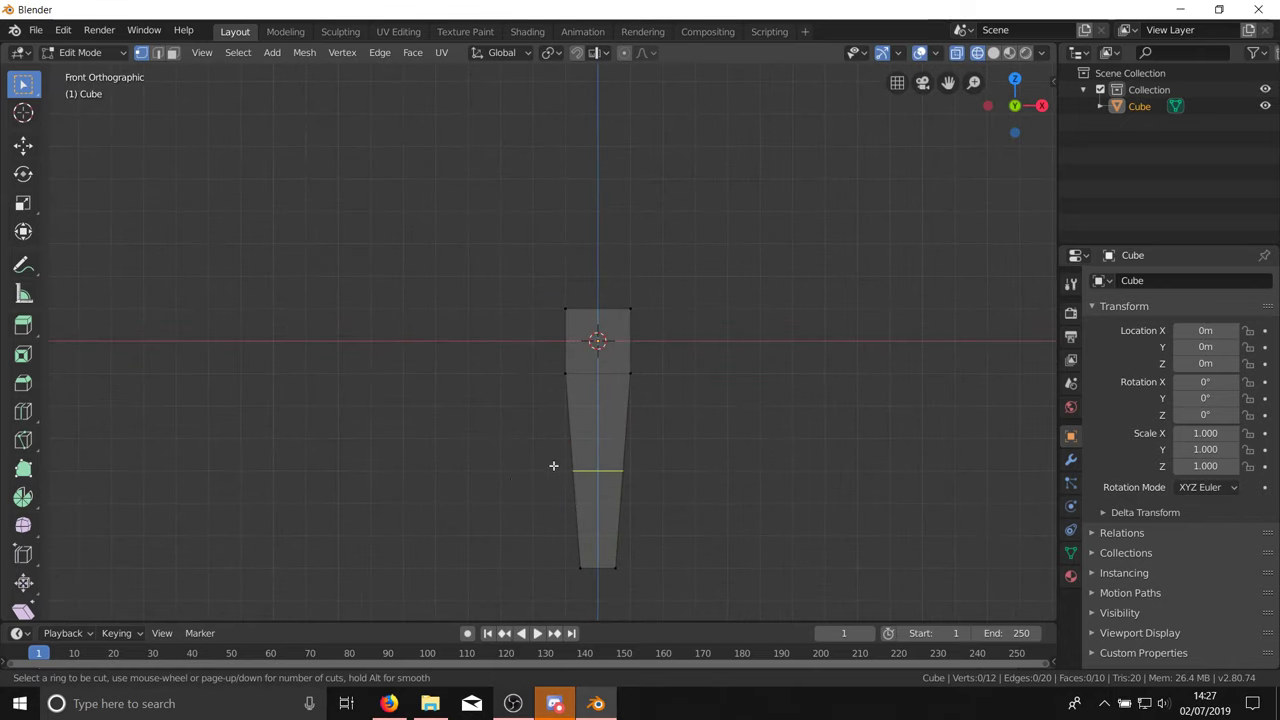
key("Escape")
scroll(537, 289, "down", 4)
scroll(549, 411, "up", 4)
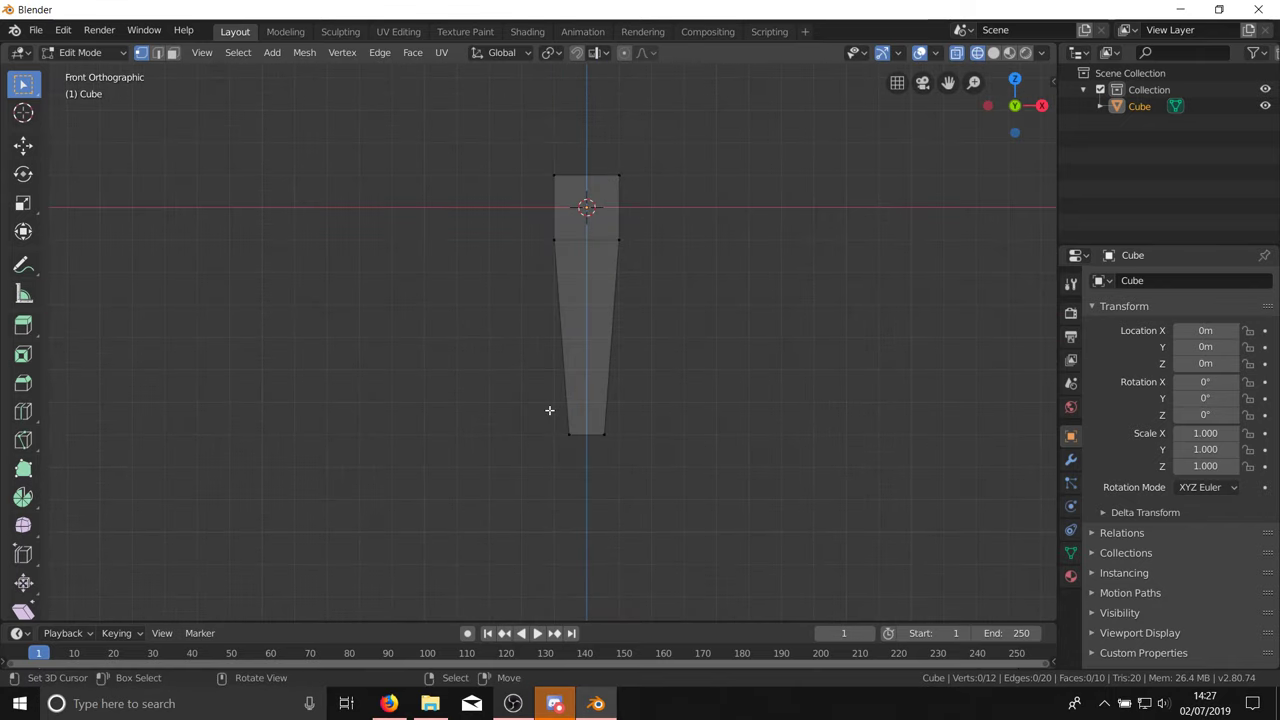
key("ctrl+z")
key("ctrl+z")
scroll(568, 429, "up", 3)
middle_click_drag(568, 429, 718, 448)
key("s")
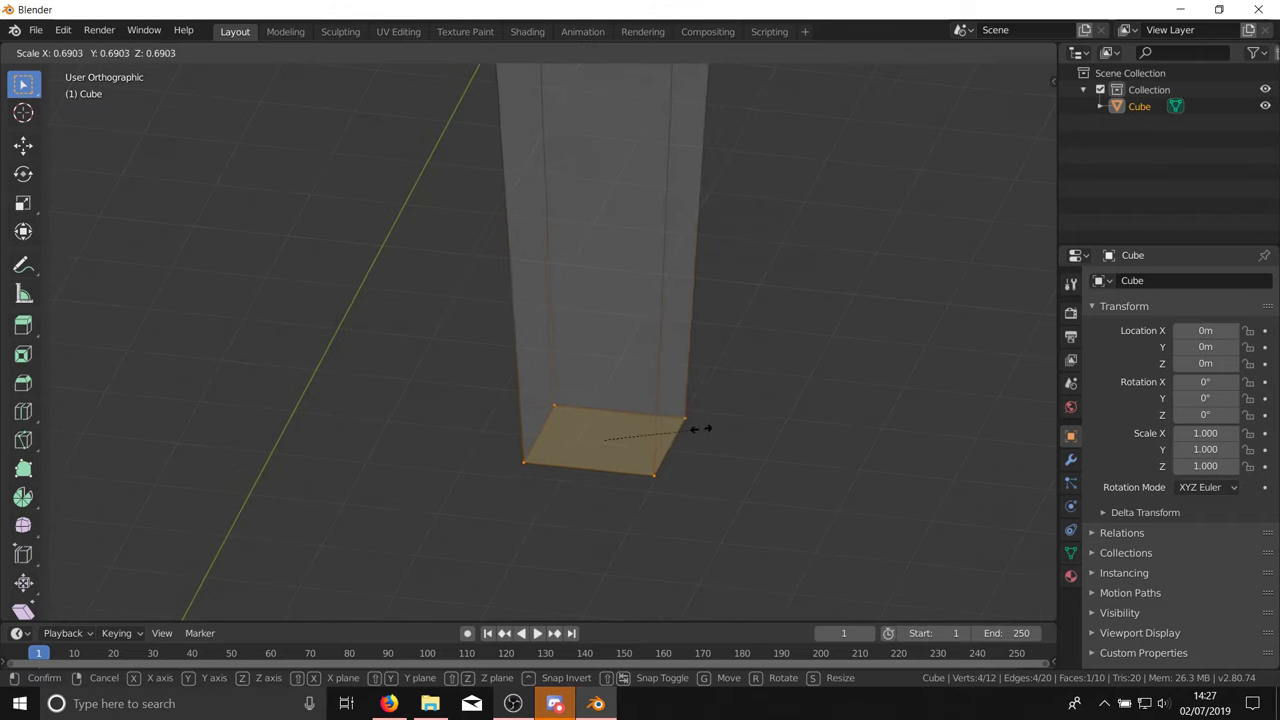
key("Escape")
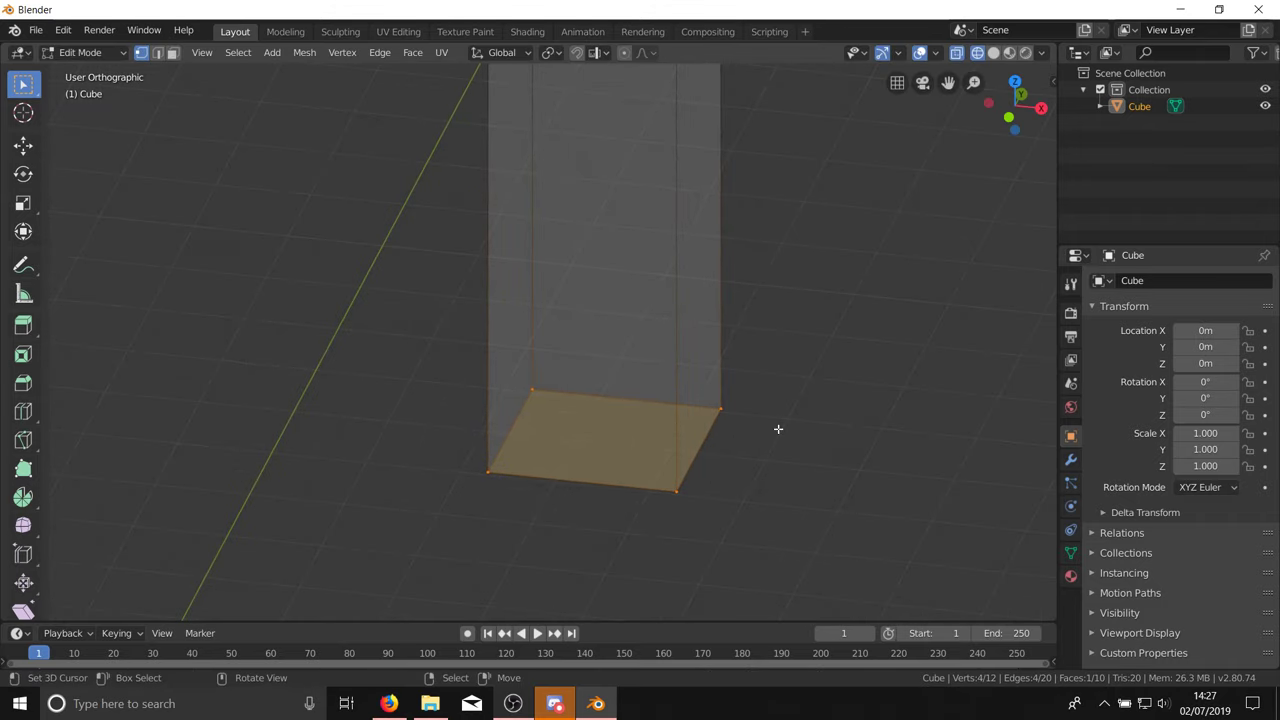
key("KP_1")
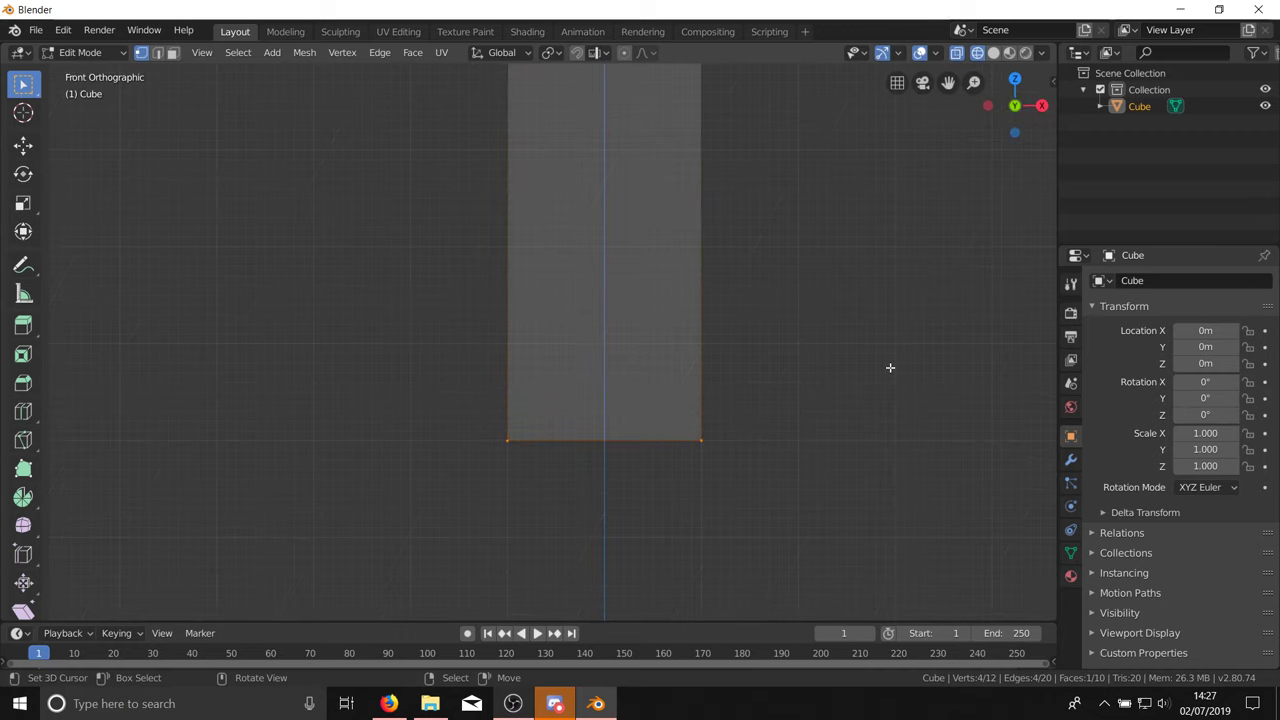
Step: Try scaling the bottom face by 1.2 along the X axis
type("s")
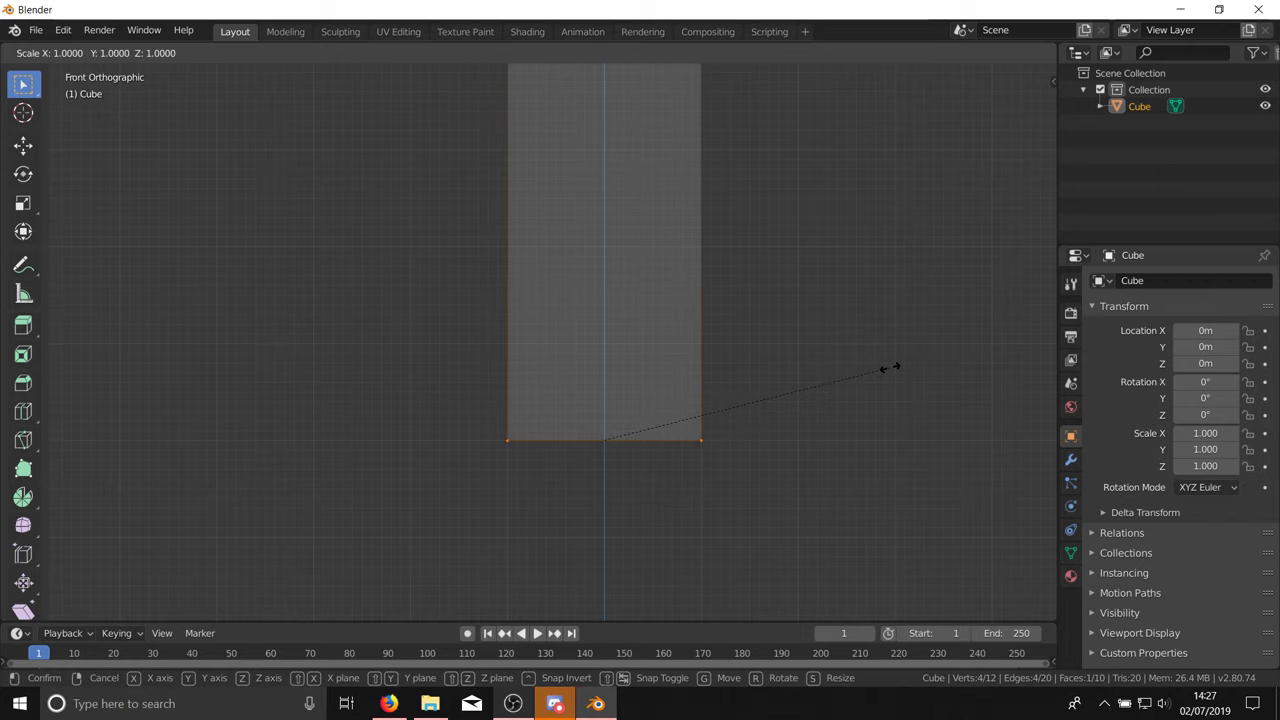
type("x1.2")
key("Return")
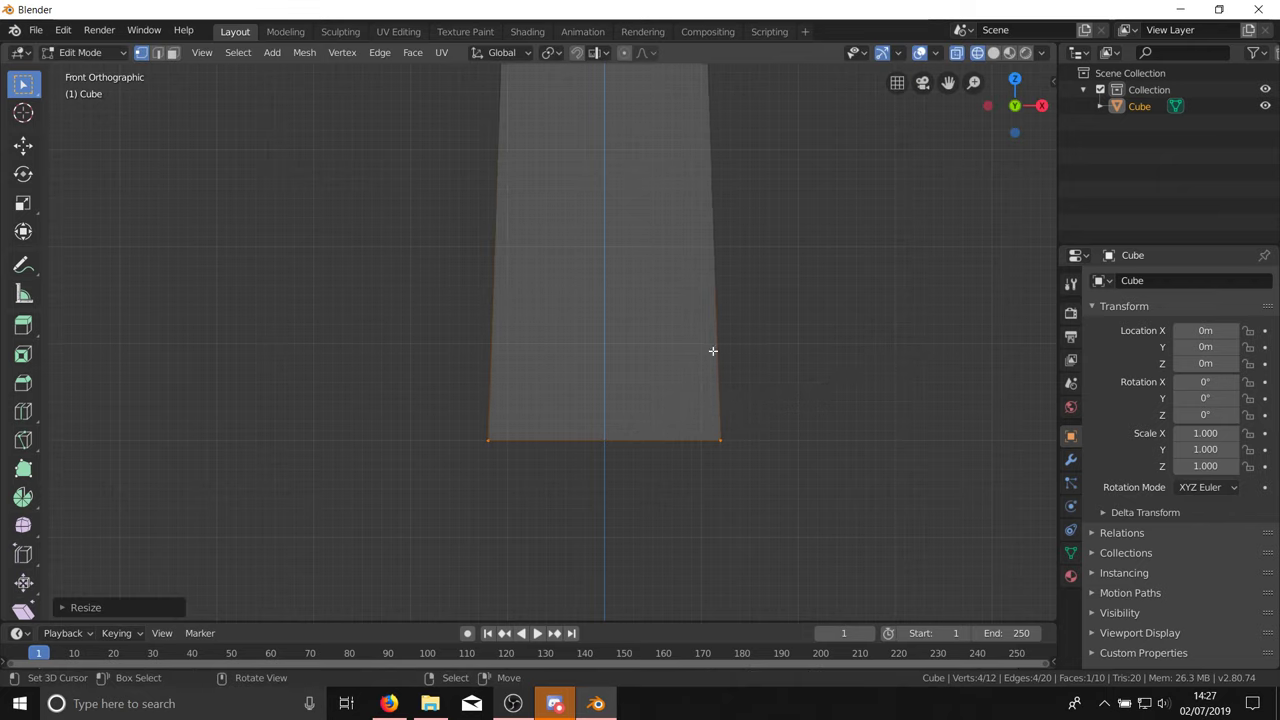
scroll(619, 511, "down", 4)
middle_click_drag(695, 479, 655, 515)
key("KP_1")
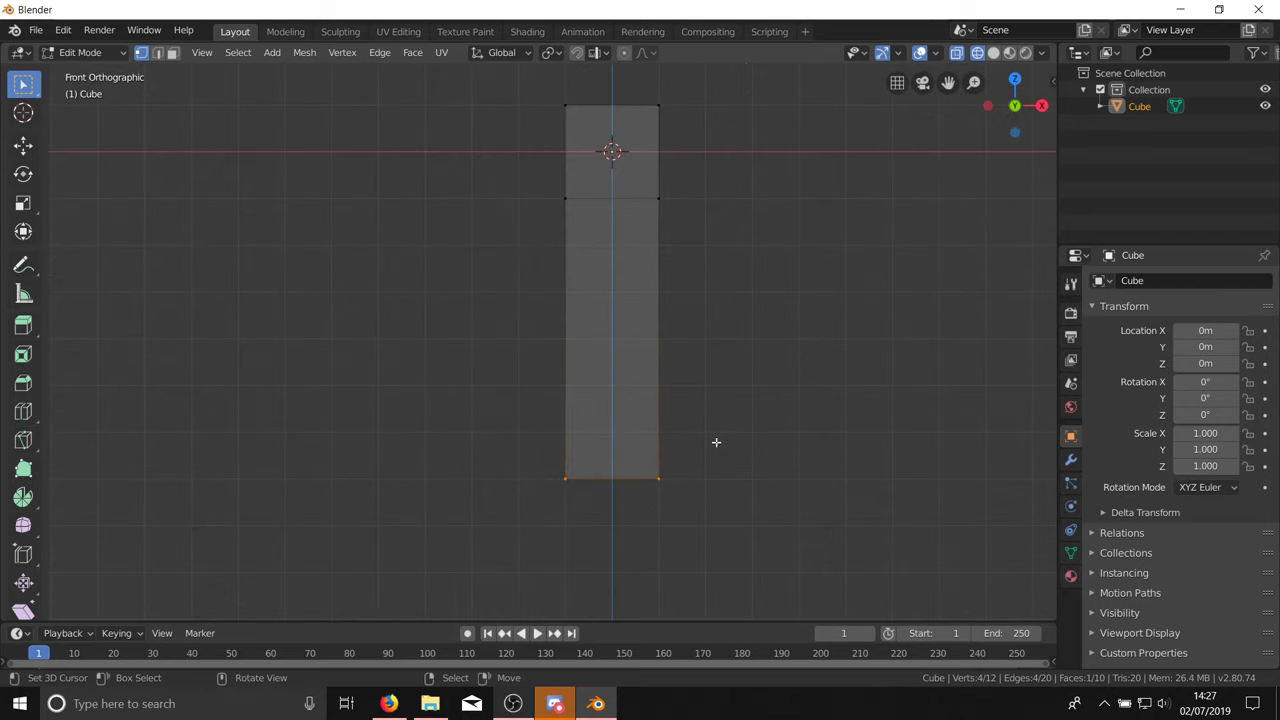
Step: Scale the column's bottom face uniformly by 0.8 and deselect everything
type("s0.8")
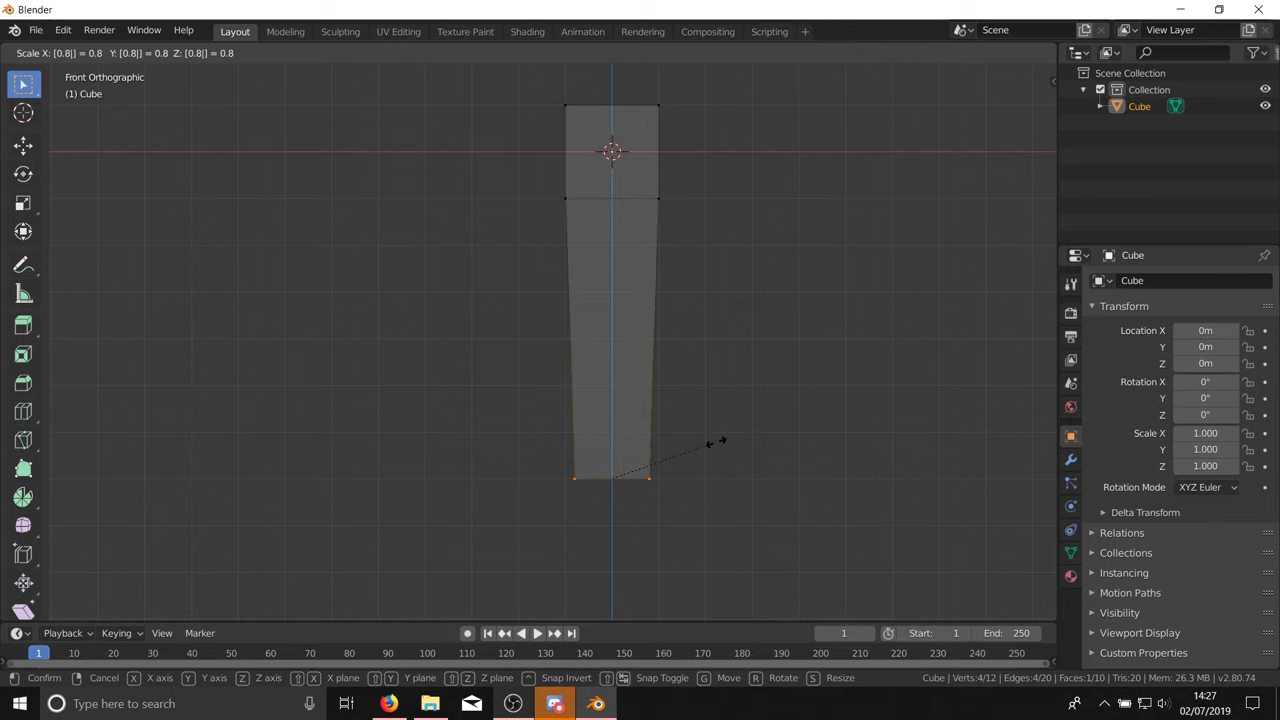
key("Num_Lock")
key("Num_Lock")
key("Return")
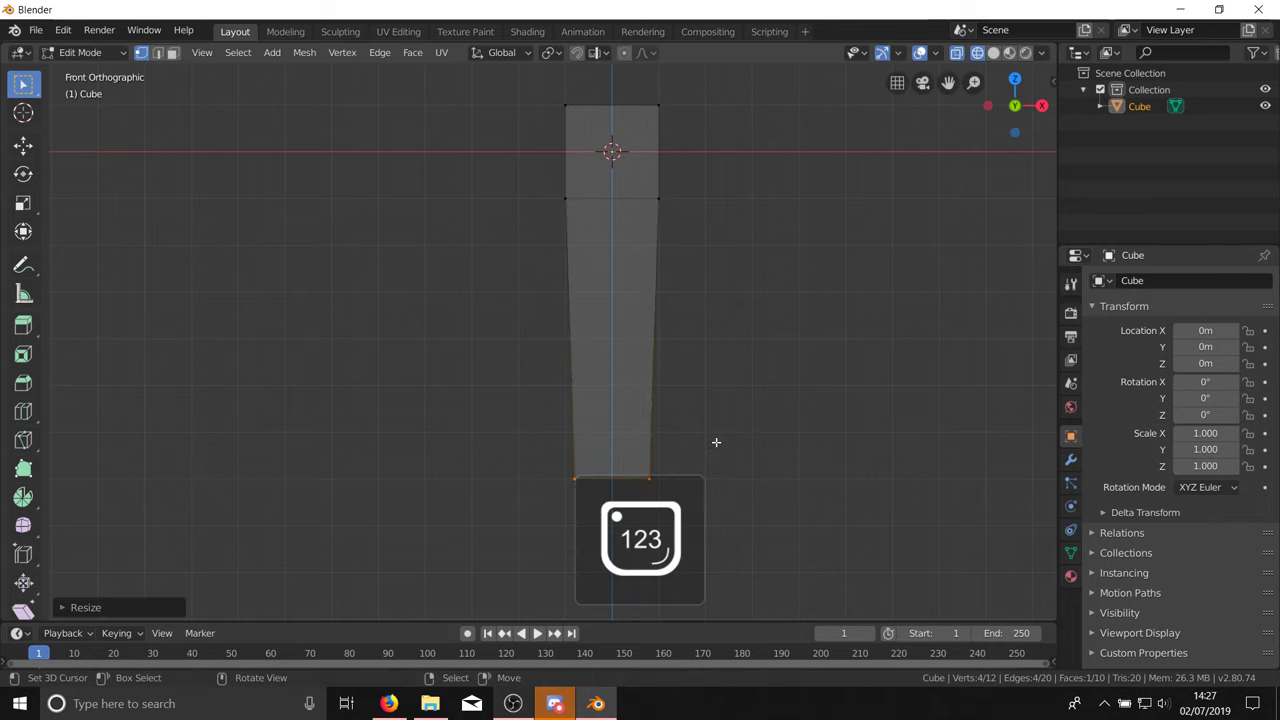
mouse_move(601, 414)
middle_mouse_down()
mouse_move(526, 508)
mouse_move(591, 437)
middle_mouse_up()
key("KP_1")
key("alt+a")
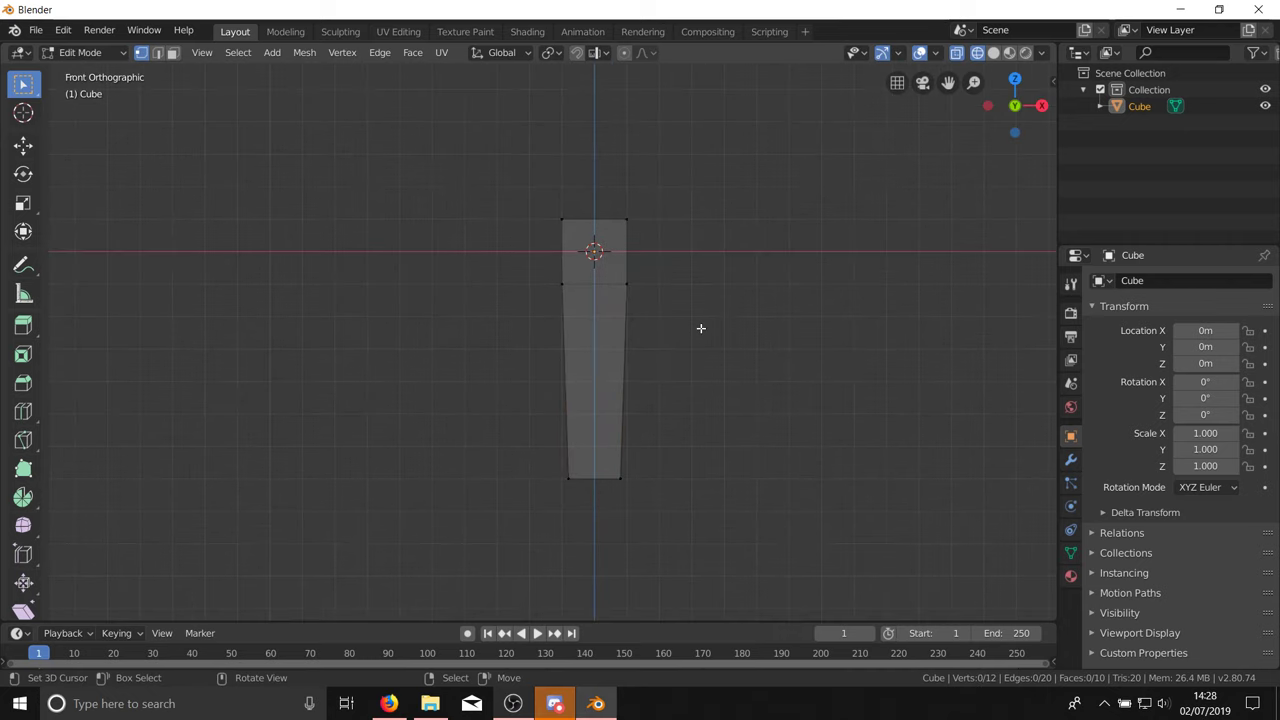
Step: Return to Object Mode and show the tapered column in solid shading with a perspective view
key("Tab")
middle_click_drag(674, 360, 707, 472)
key("KP_5")
scroll(611, 314, "up", 8)
middle_click_drag(637, 506, 664, 444)
middle_click_drag(604, 283, 590, 415)
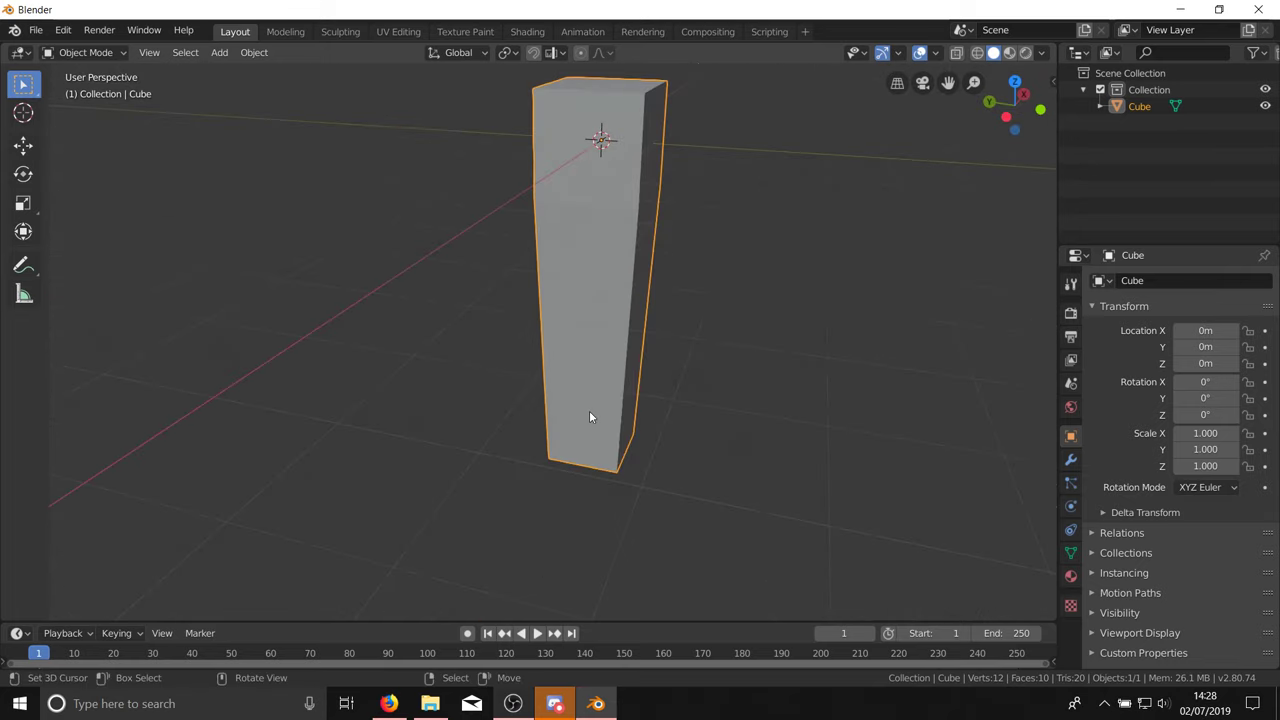
Step: Add a Subdivision Surface modifier to the tapered column
left_click(1071, 466)
left_click(1121, 283)
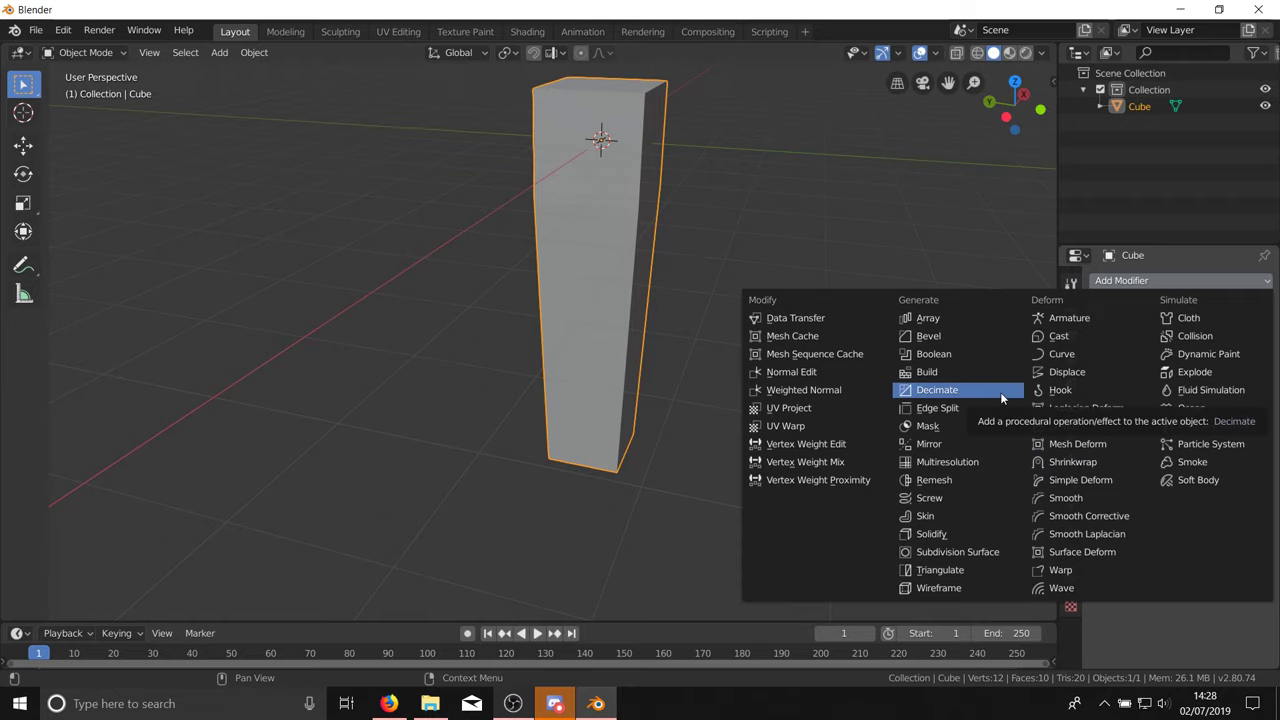
left_click(982, 556)
middle_click_drag(1018, 417, 703, 394)
scroll(827, 406, "up", 1)
scroll(710, 420, "down", 3)
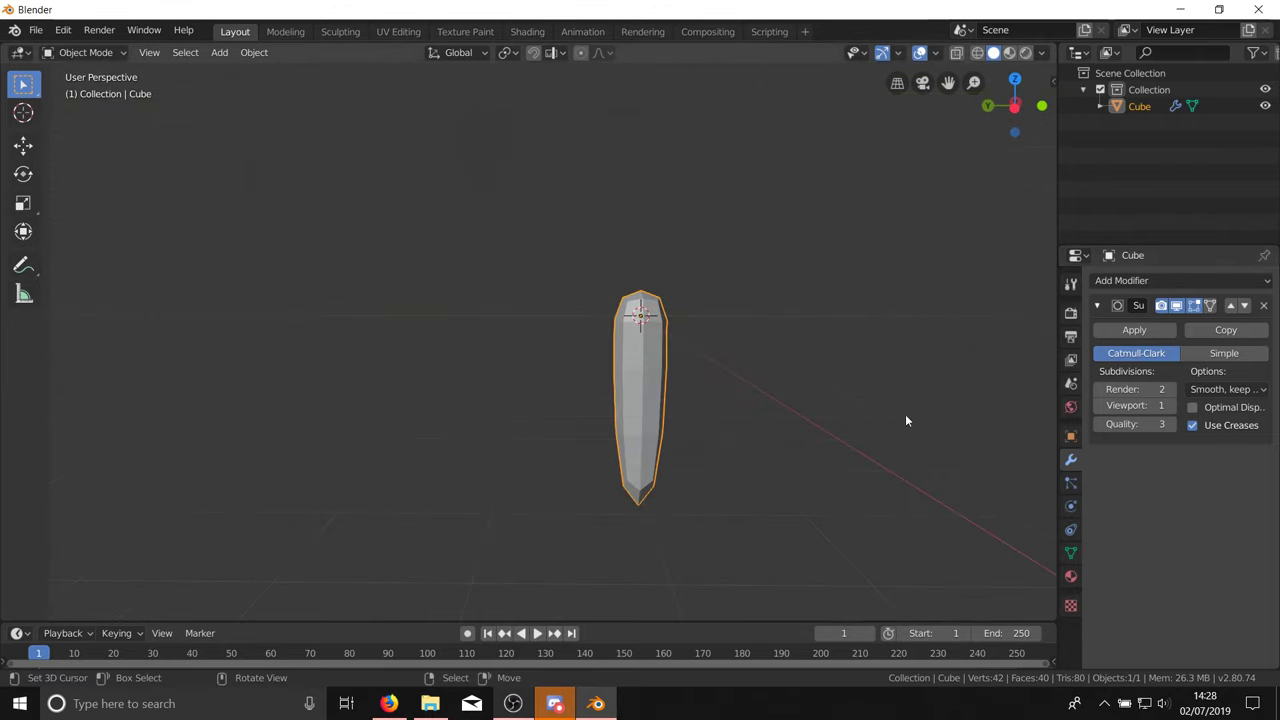
scroll(687, 378, "up", 1)
middle_click_drag(905, 415, 672, 372)
Step: Put the subdivided column into Edit Mode in front orthographic view
key("KP_1")
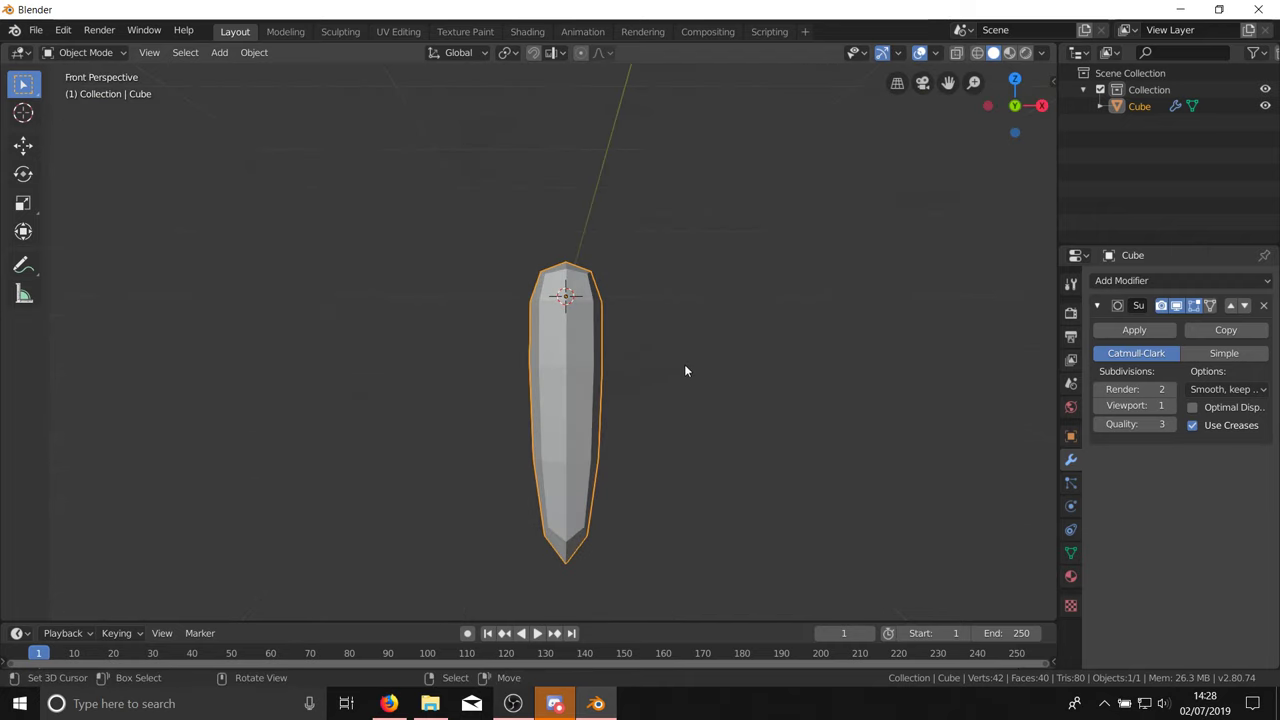
key("KP_5")
scroll(631, 386, "up", 3)
key("Caps_Lock")
key("Caps_Lock")
key("Tab")
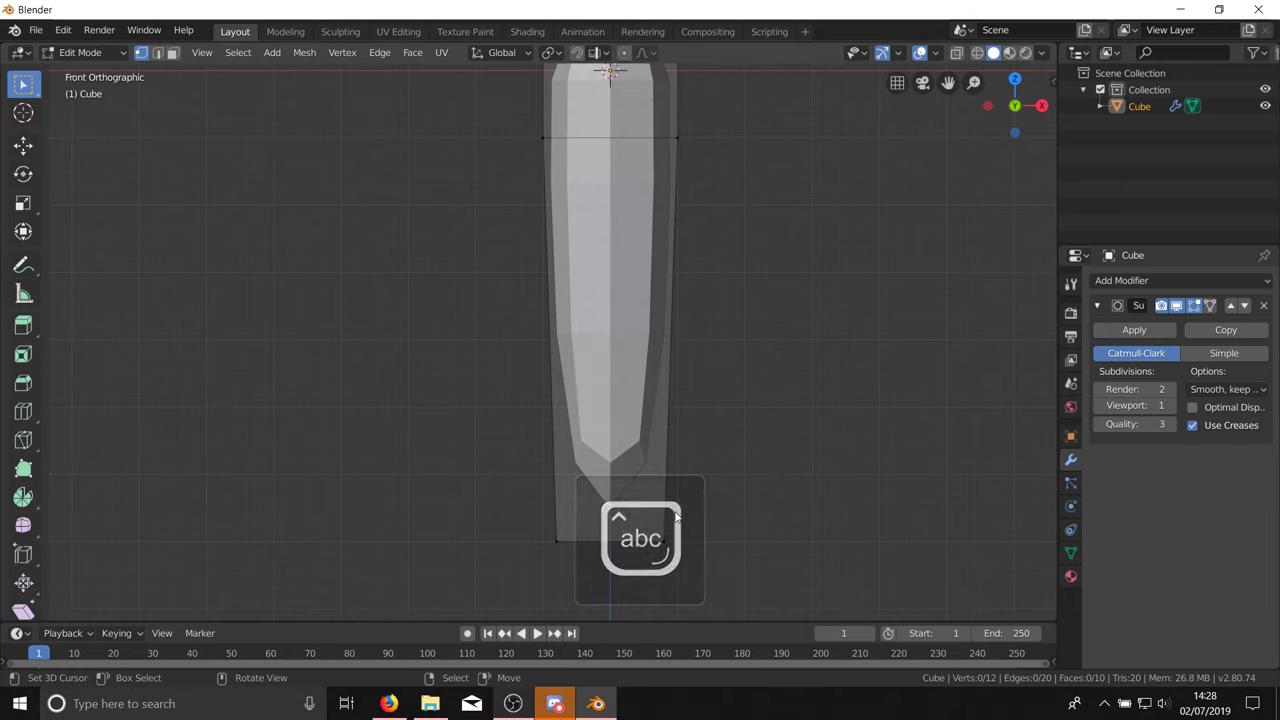
Step: Add a horizontal loop cut around the column, slide it close to the bottom end, and return to Object Mode in front view
key("ctrl+r")
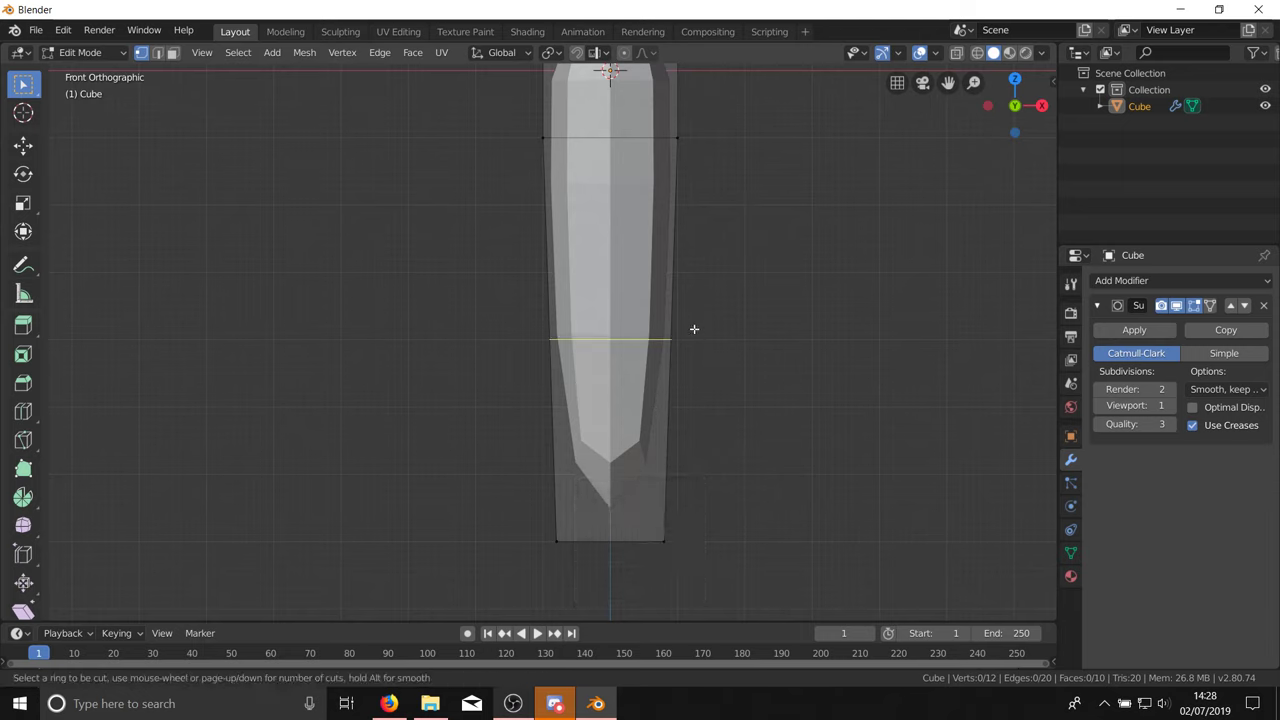
left_click(694, 329)
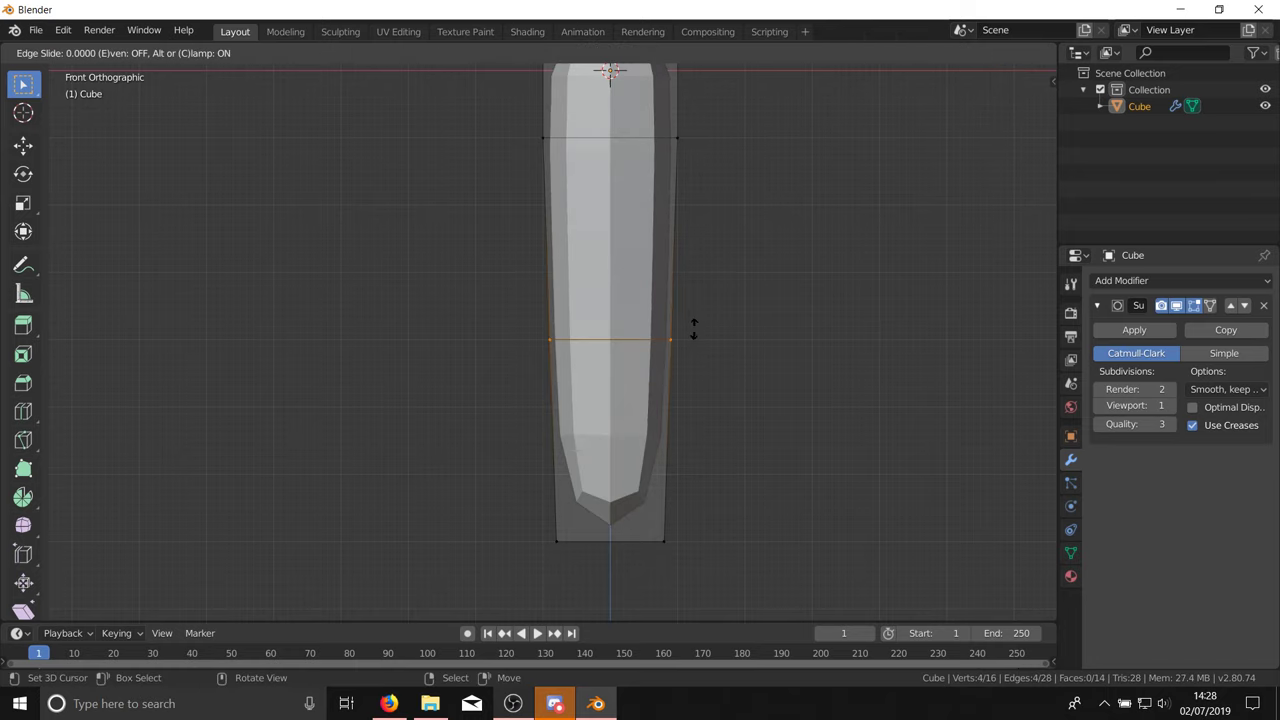
left_click(691, 504)
key("Tab")
middle_click_drag(694, 465, 651, 430)
key("alt+a")
key("KP_1")
scroll(654, 517, "down", 6)
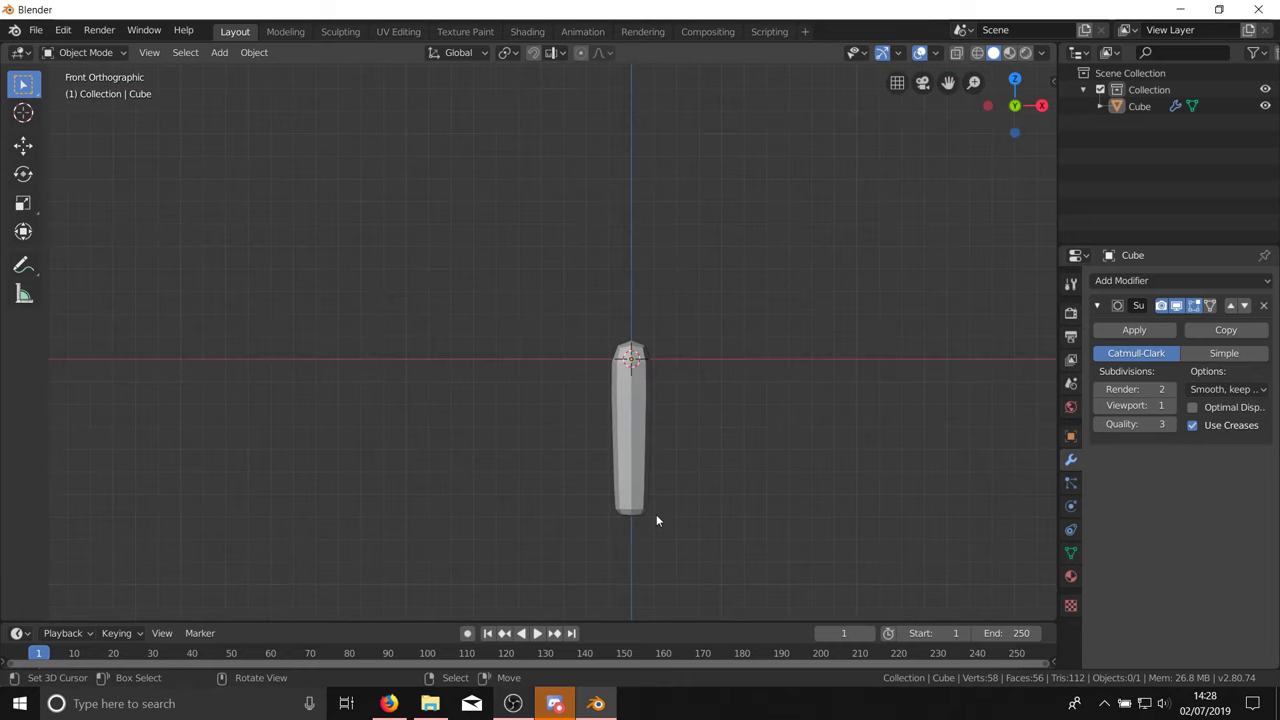
Step: Reset the 3D cursor to the world origin and frame the whole column in front view
middle_click_drag(654, 517, 733, 435)
scroll(307, 224, "down", 4)
scroll(680, 391, "down", 4)
scroll(571, 312, "up", 4)
key("shift+c")
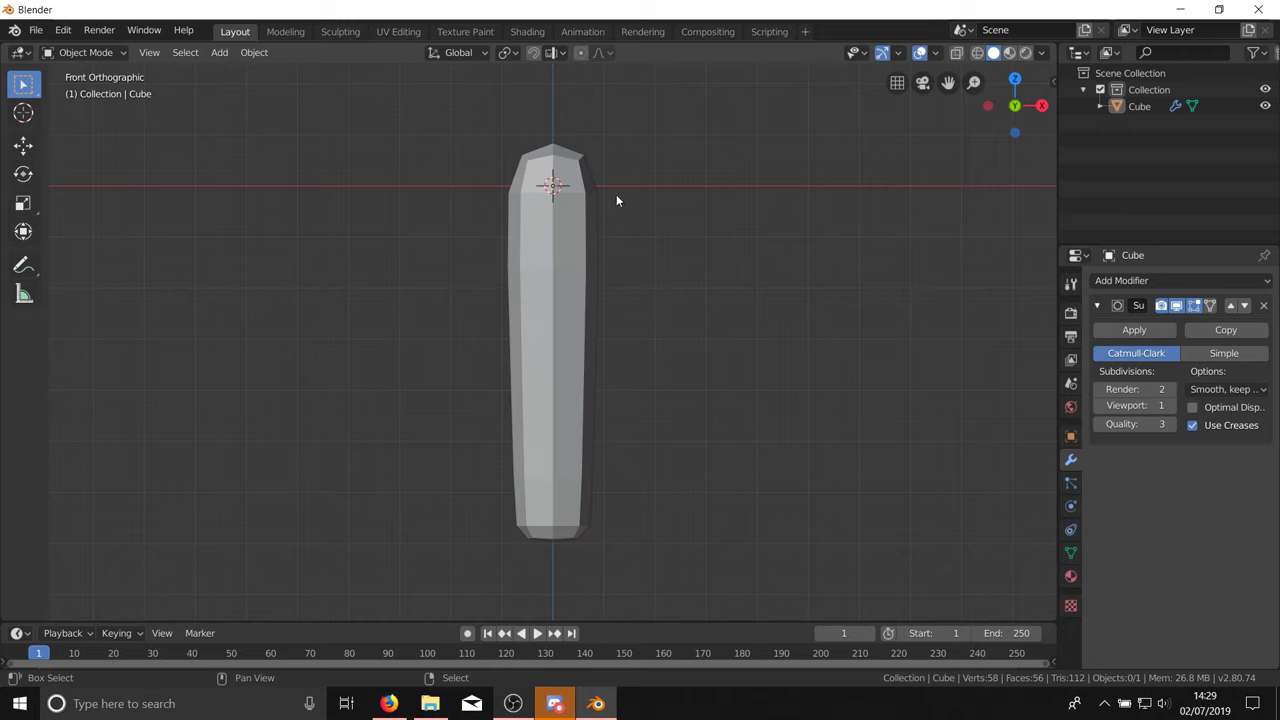
key("shift+a")
mouse_move(617, 197)
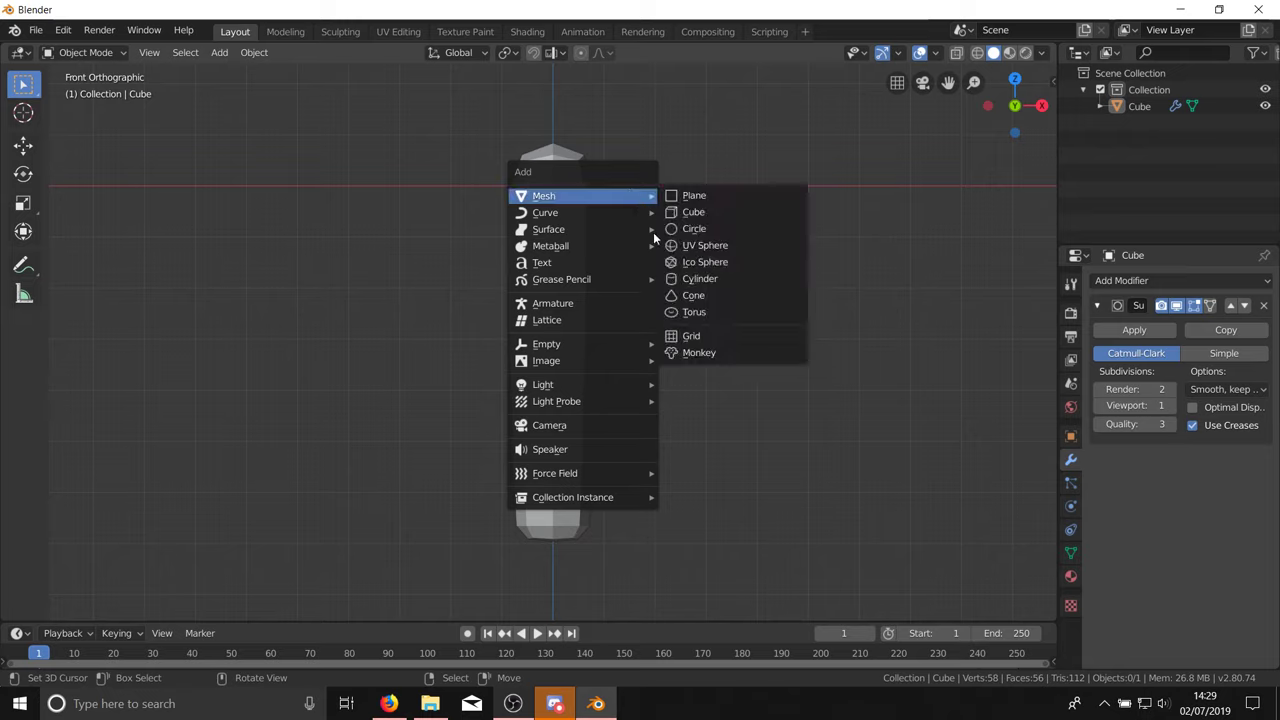
key("Escape")
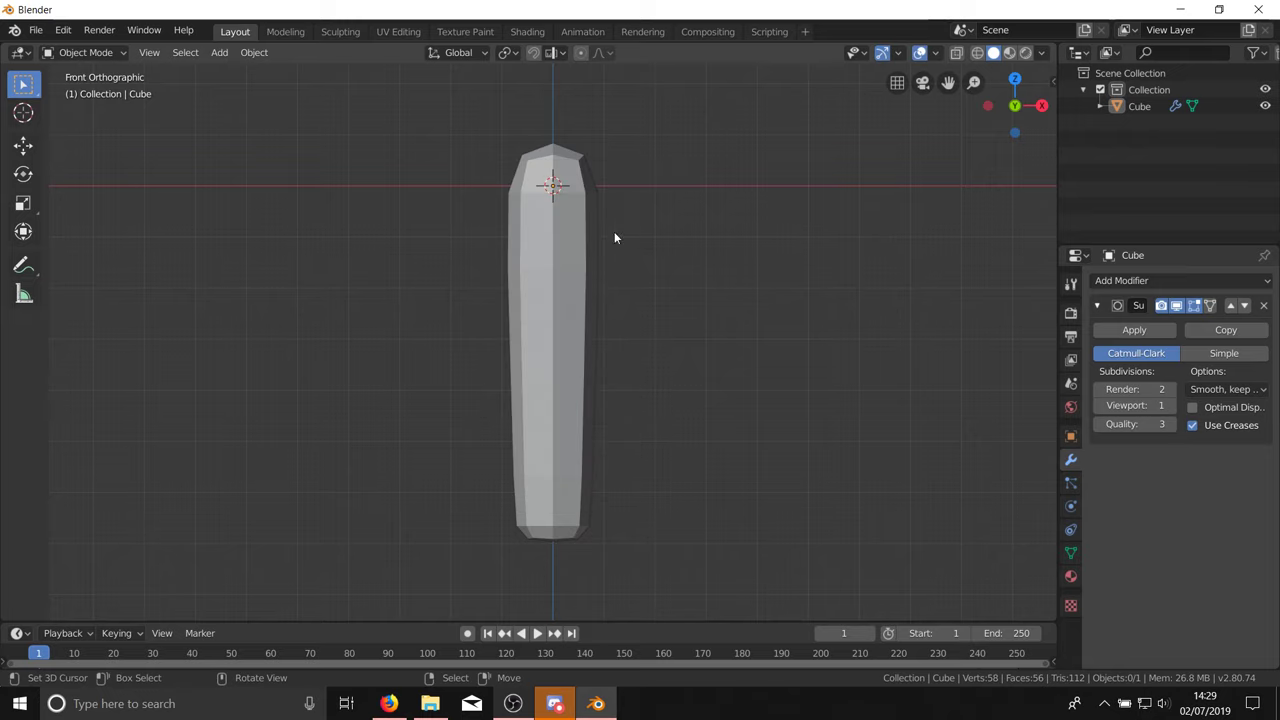
Step: Add a new cube mesh at the world origin, over the column's upper end
left_click(599, 244)
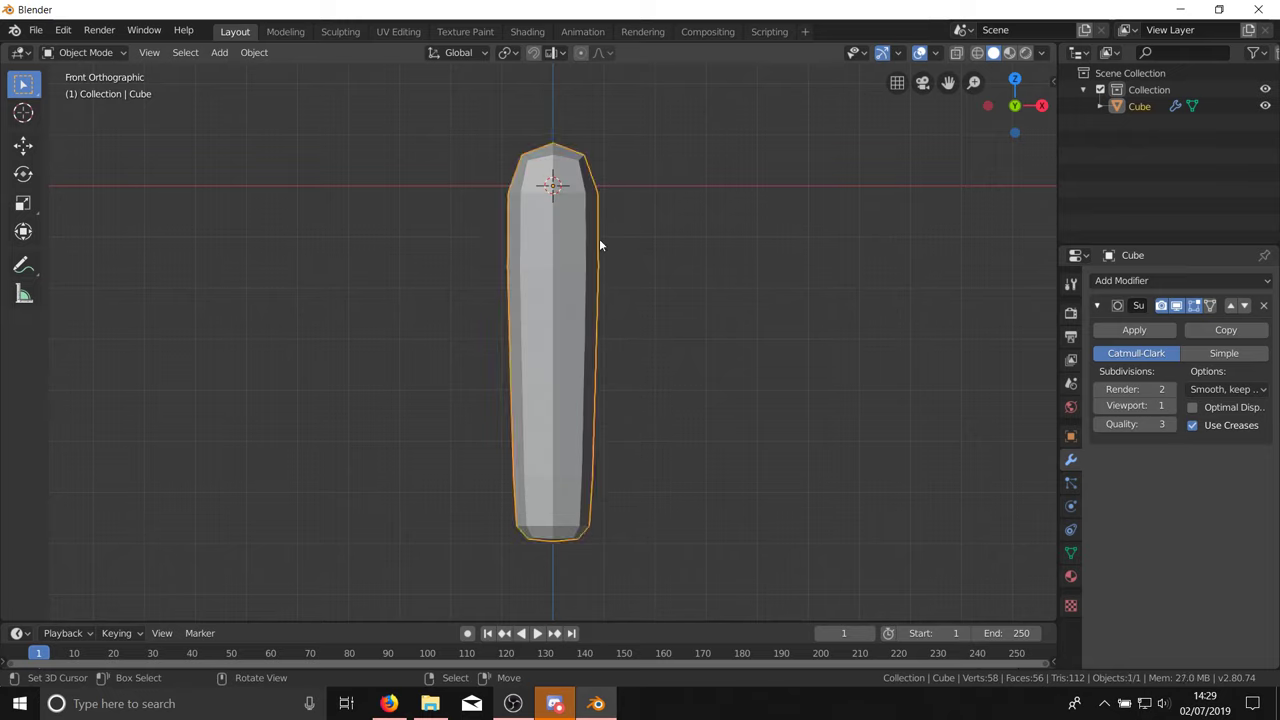
key("shift+a")
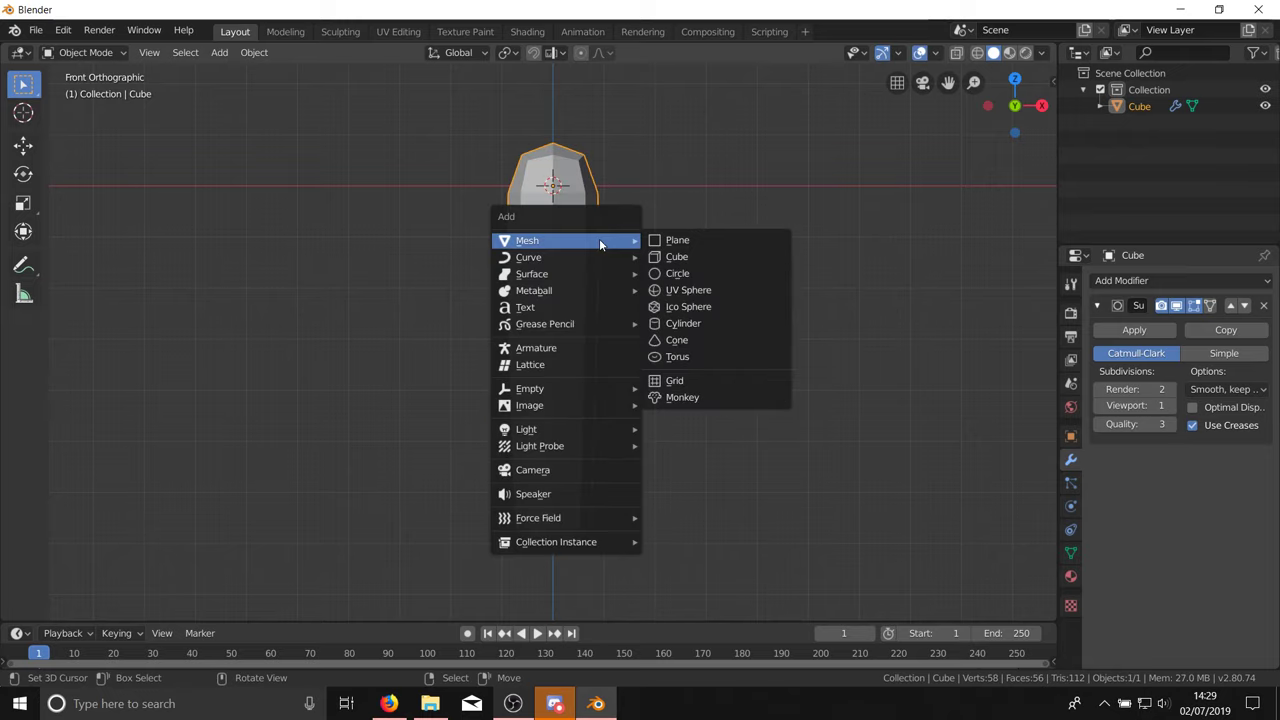
left_click(718, 259)
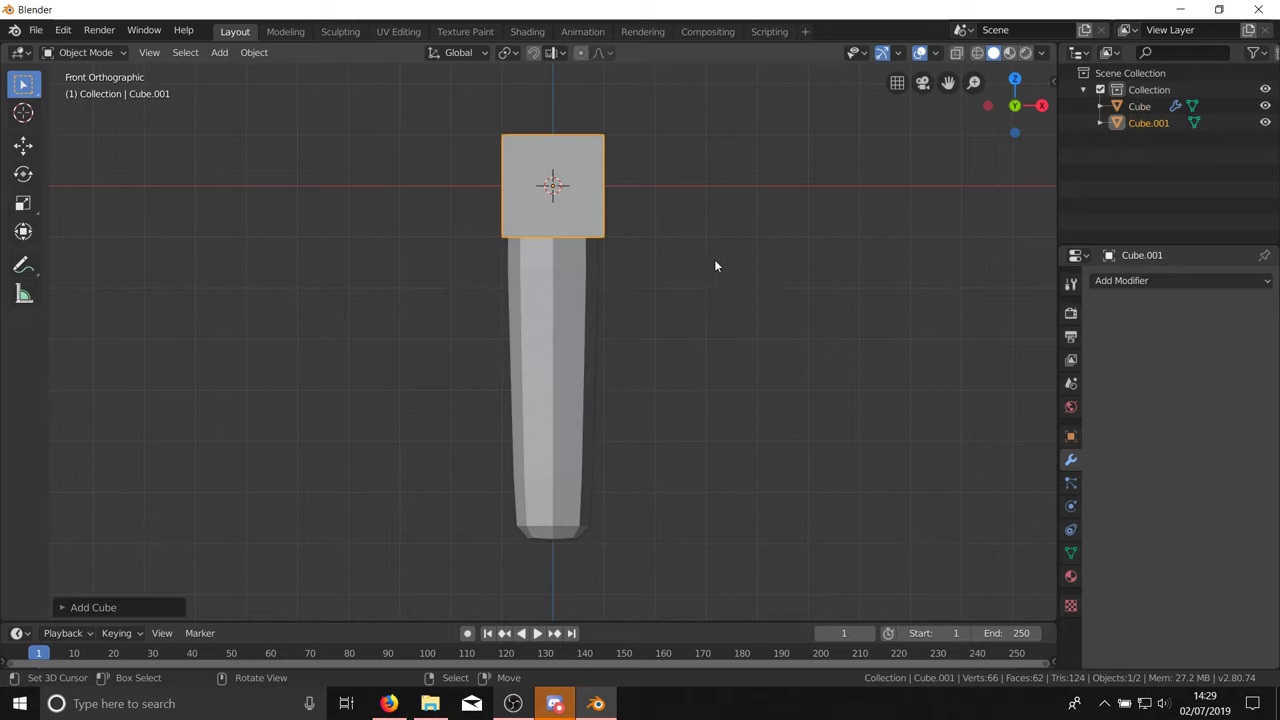
Step: Add a Subdivision Surface modifier with viewport level 1 to the new cube in Object Mode
key("KP_3")
key("KP_1")
key("Tab")
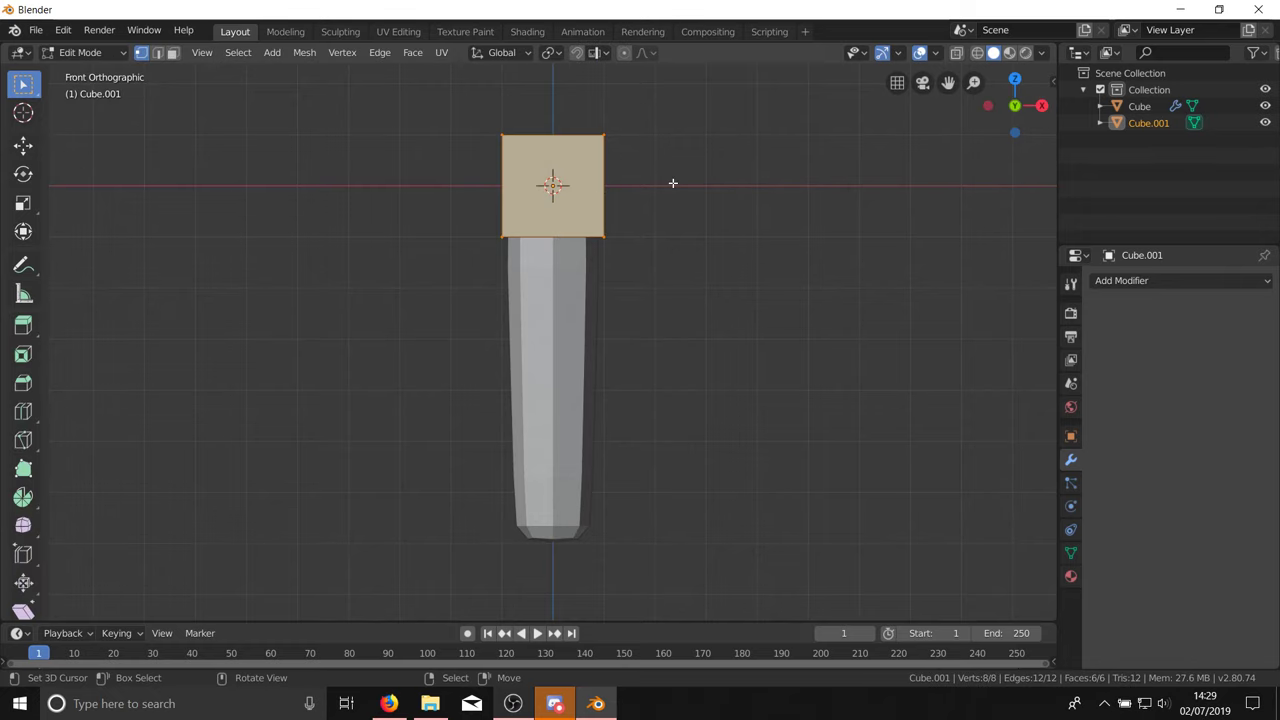
key("Tab")
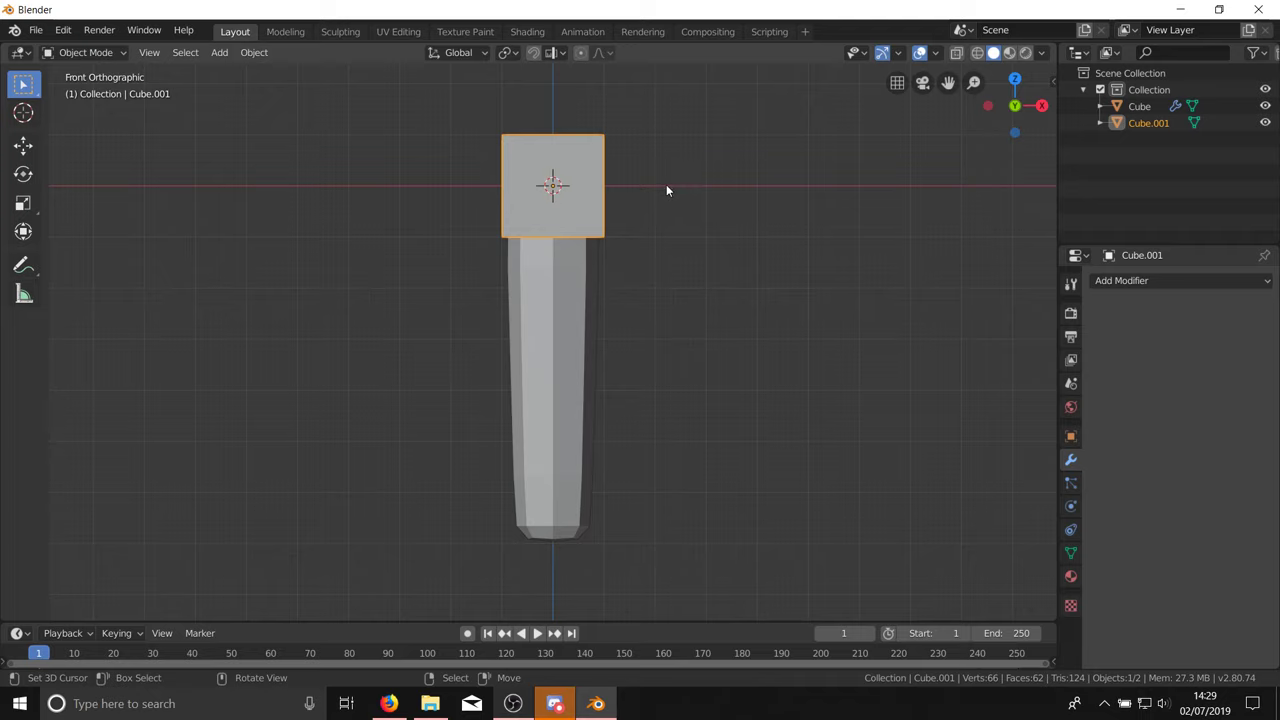
key("ctrl+1")
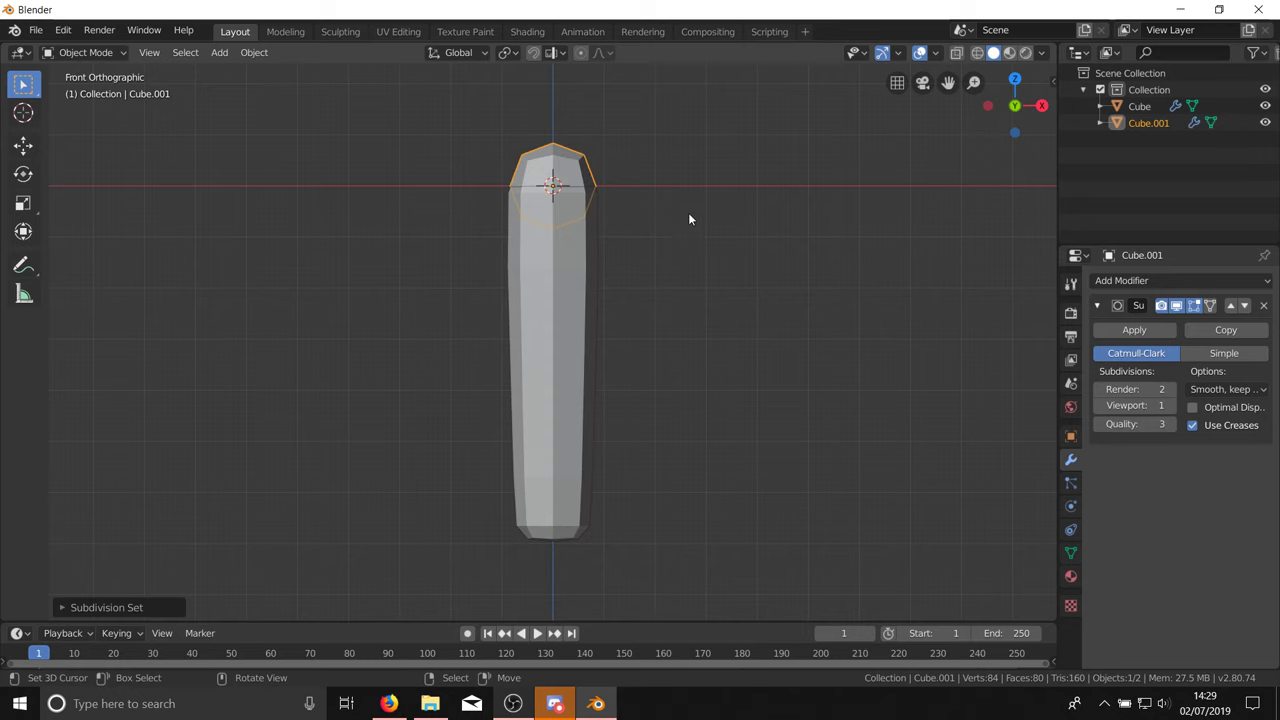
Step: Enlarge the new cube's mesh beyond the column's width, stretch it along X into a long horizontal bar, and return to Object Mode
scroll(688, 214, "down", 3)
scroll(631, 190, "up", 4)
key("Tab")
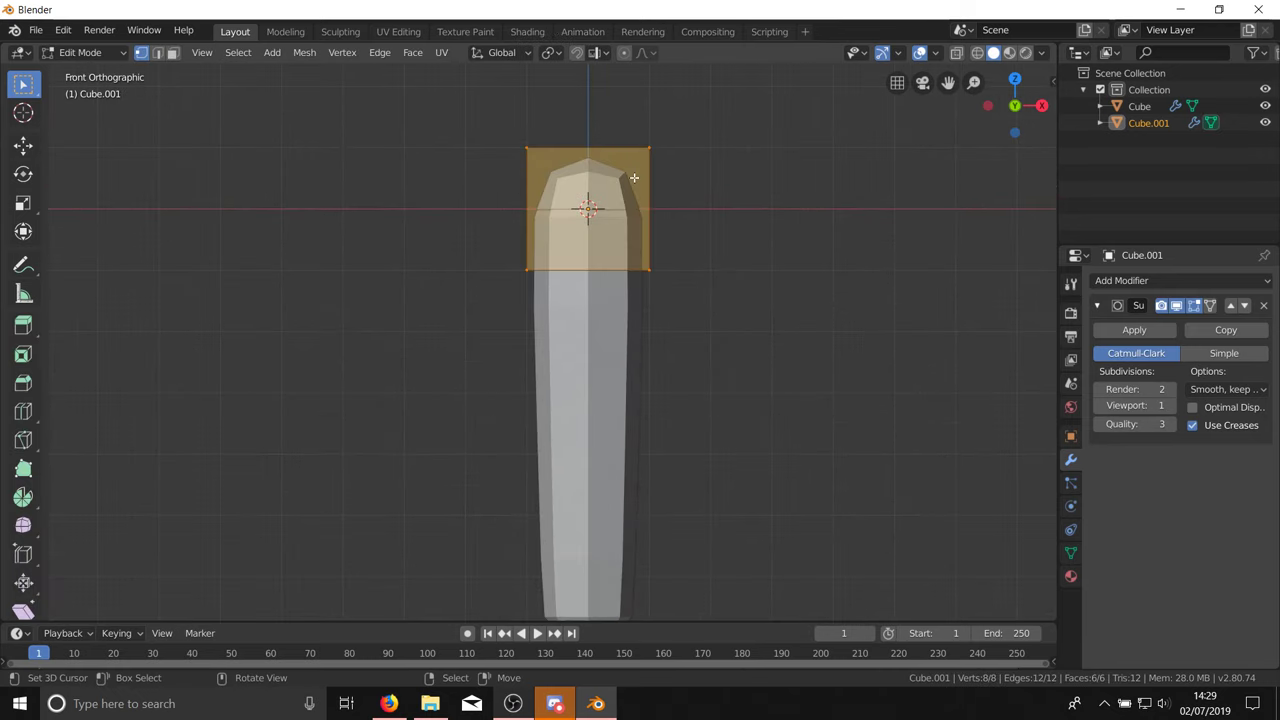
key("s")
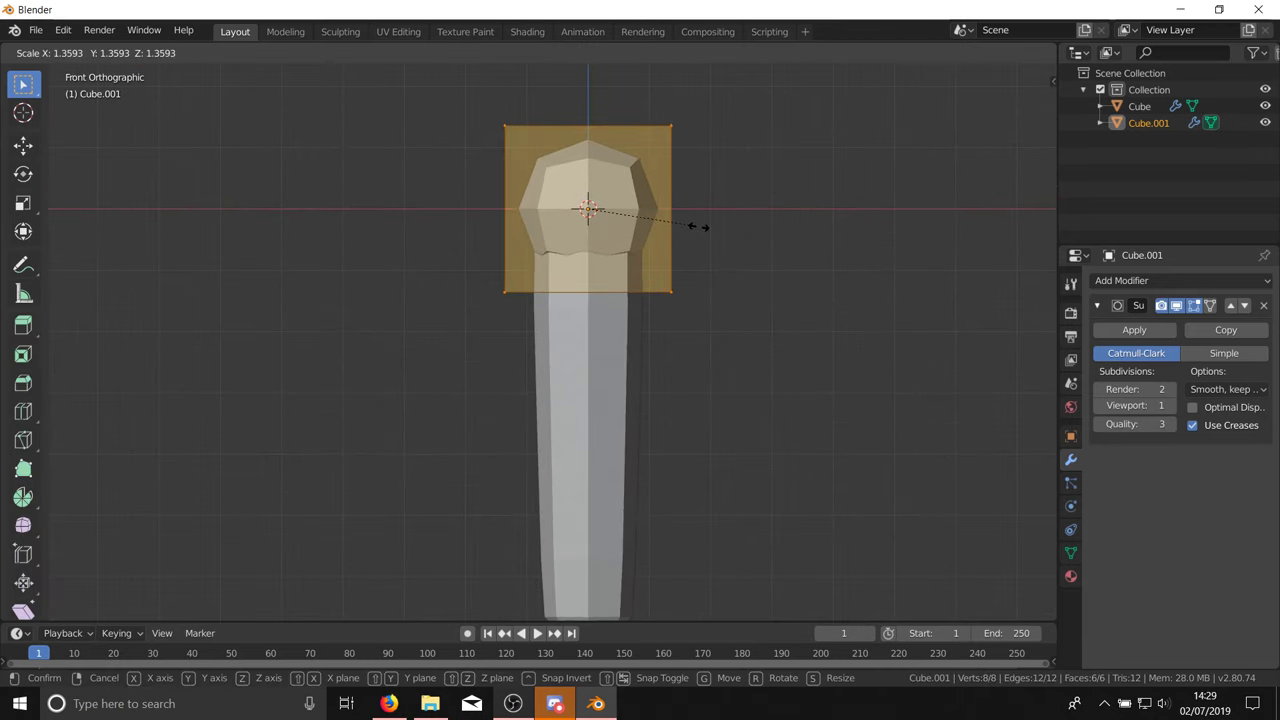
left_click(712, 222)
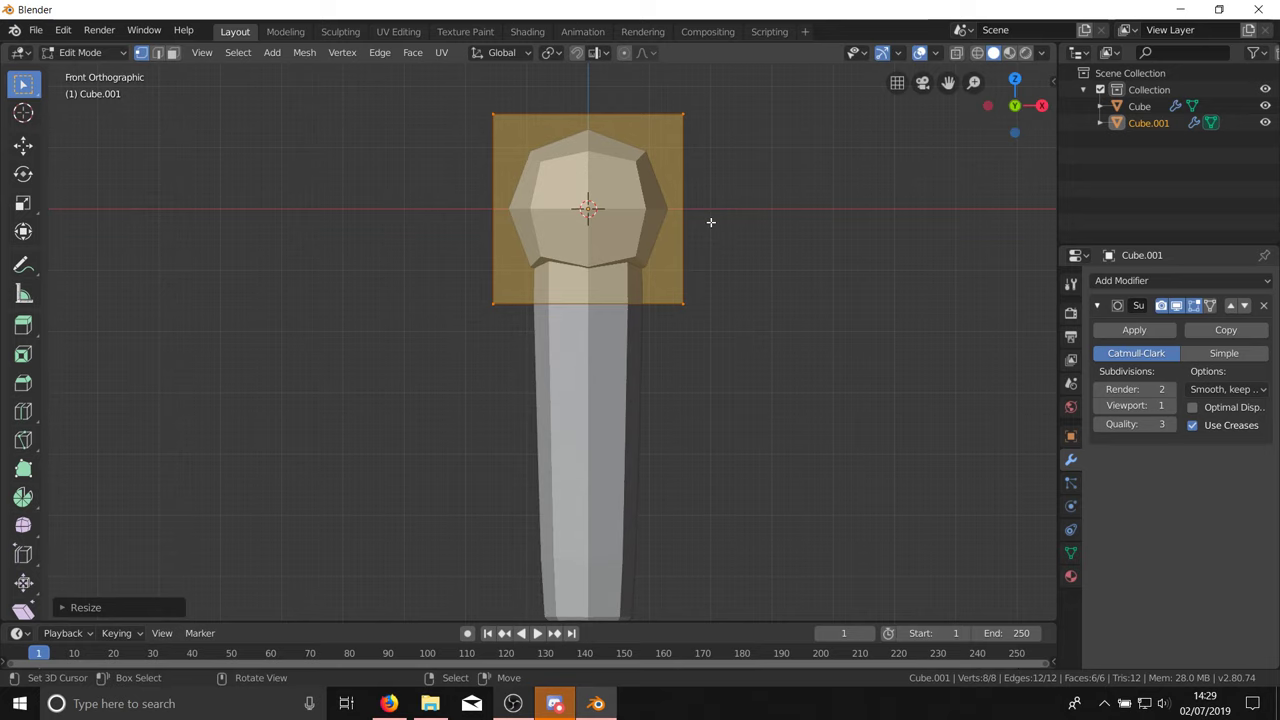
key("s")
key("x")
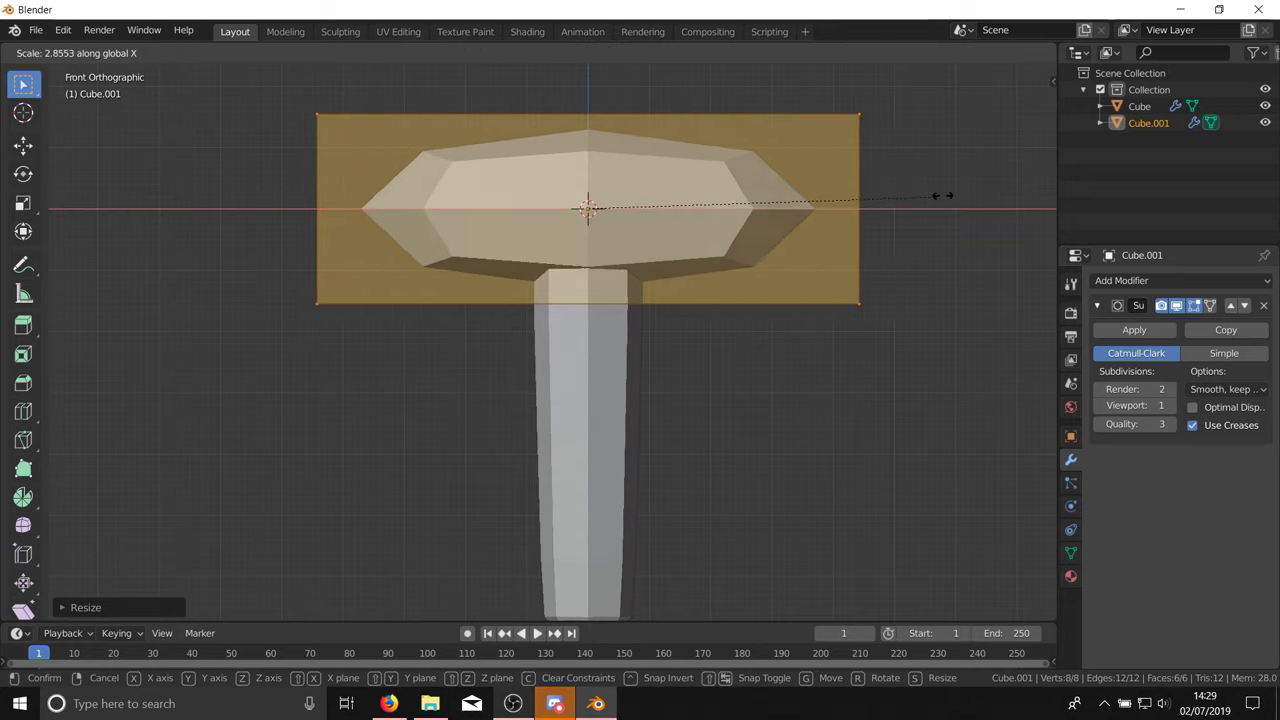
left_click(1014, 184)
scroll(750, 351, "down", 3)
key("Tab")
middle_click_drag(750, 351, 703, 368)
key("KP_1")
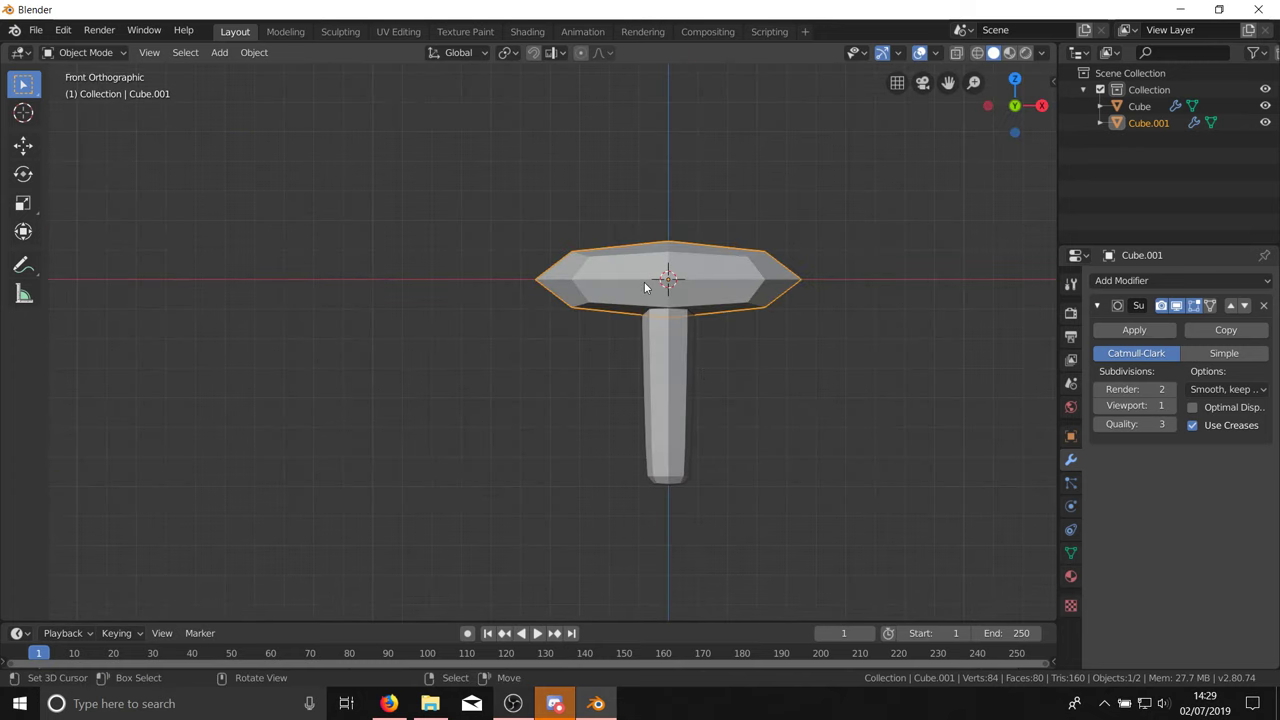
Step: Cut three evenly spaced vertical edge loops across the length of the horizontal bar
scroll(660, 292, "down", 3)
scroll(620, 317, "up", 8)
key("Tab")
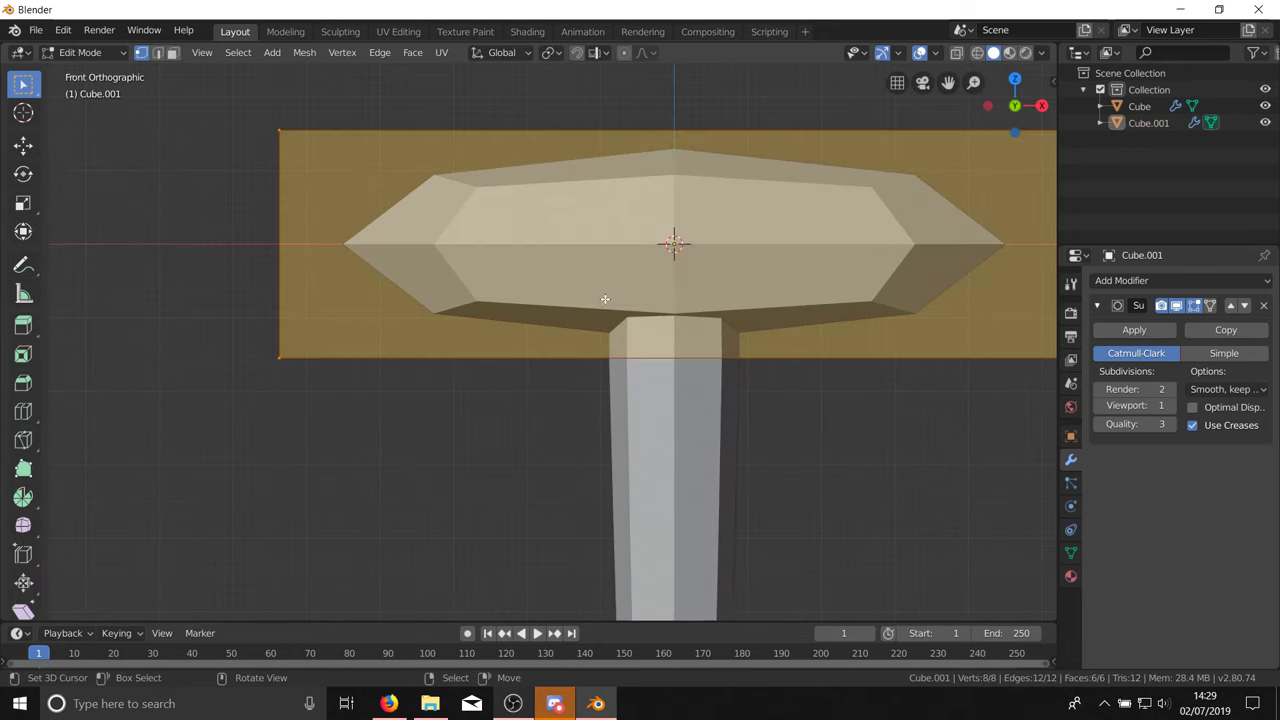
scroll(604, 300, "down", 3)
key("alt+a")
key("ctrl+r")
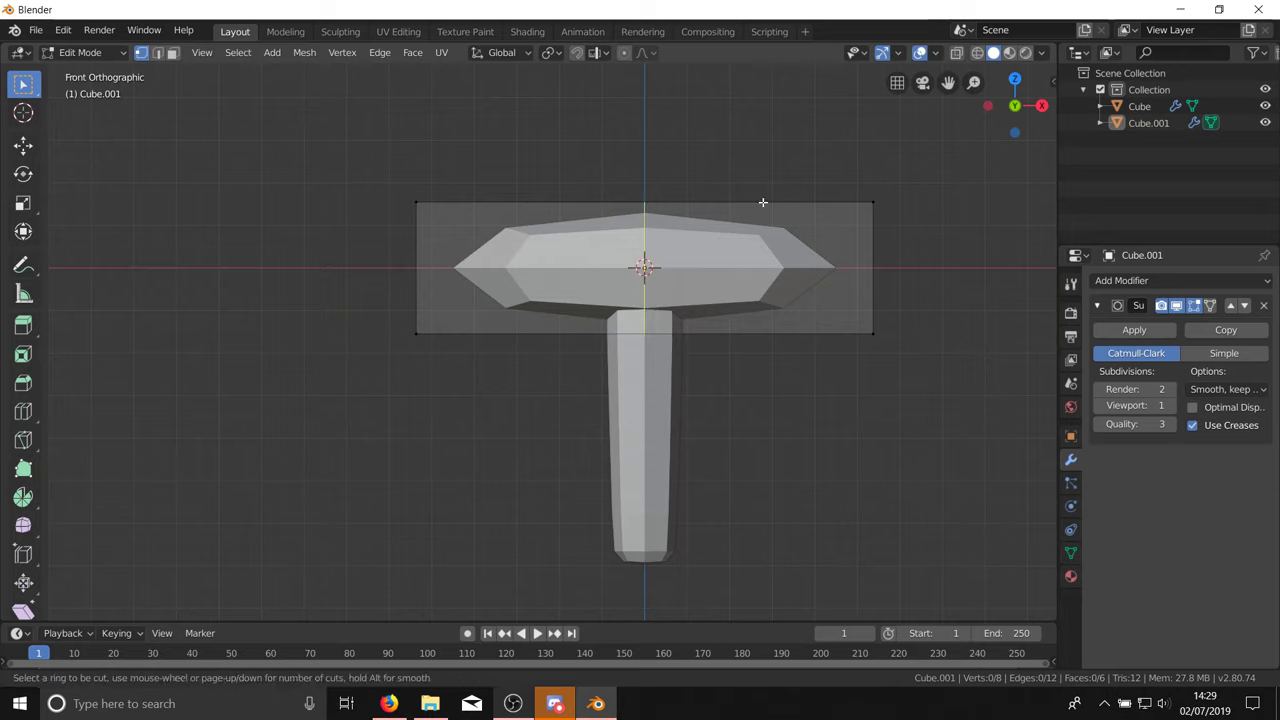
scroll(755, 204, "up", 2)
left_click(752, 205)
left_click(757, 203)
key("Tab")
middle_click_drag(748, 181, 682, 227)
Step: Select the bar's whole mesh, raise its subdivision render level to 5, and set the viewport level to 2
key("Tab")
key("a")
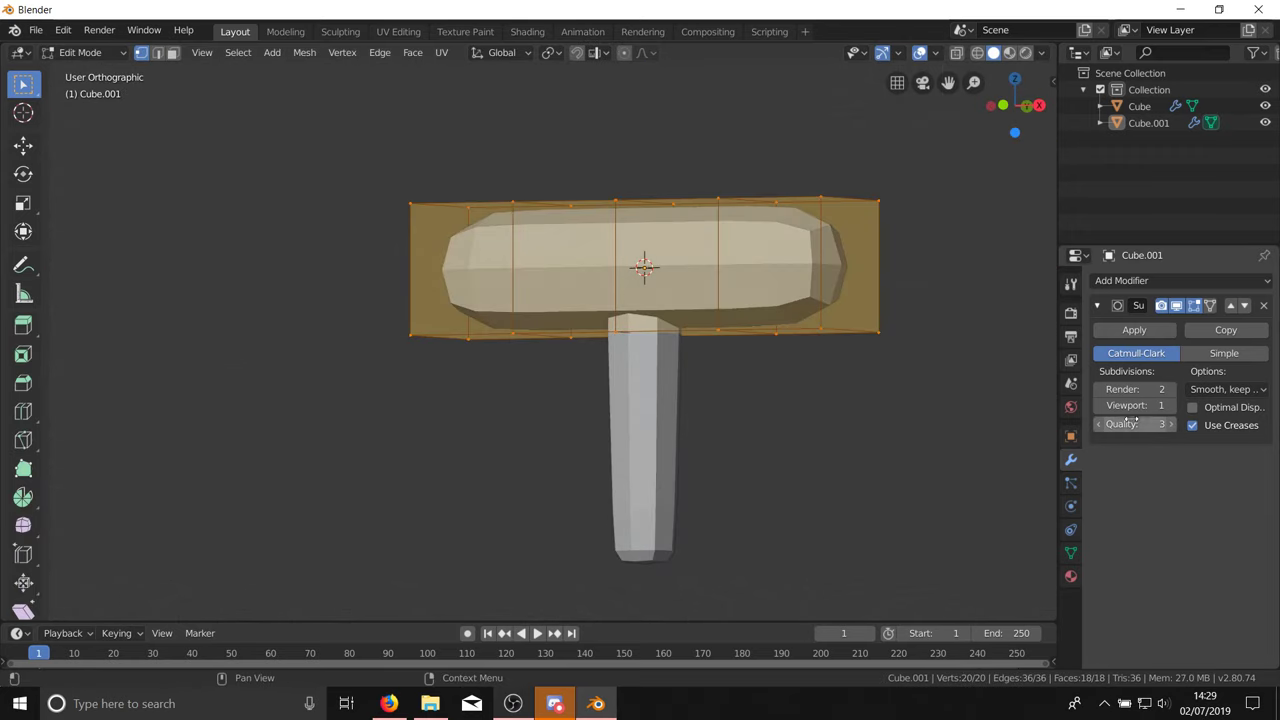
left_click(1171, 389)
left_click(1171, 389)
left_click(1172, 392)
left_click(1170, 405)
left_click(1170, 405)
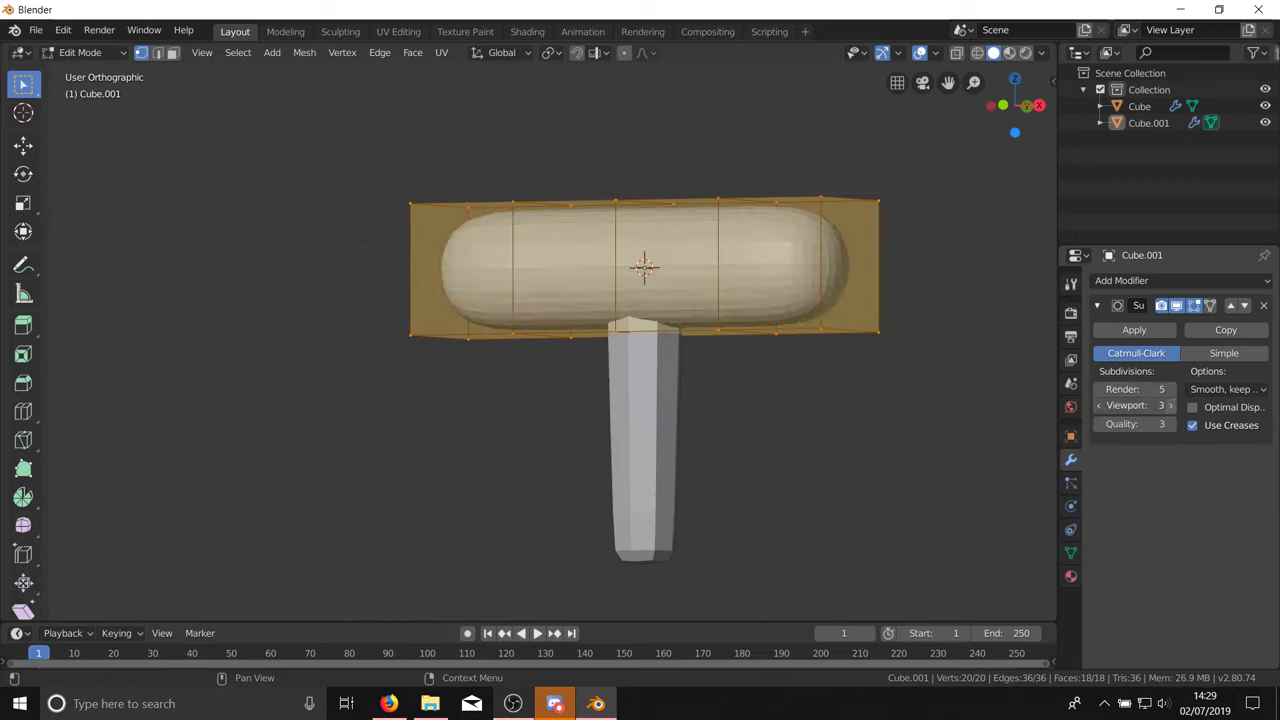
left_click(1170, 405)
left_click(1100, 406)
left_click(1100, 406)
Step: Set the bar's Subdivision Surface render level to 2 and its quality to 2
left_click(1168, 392)
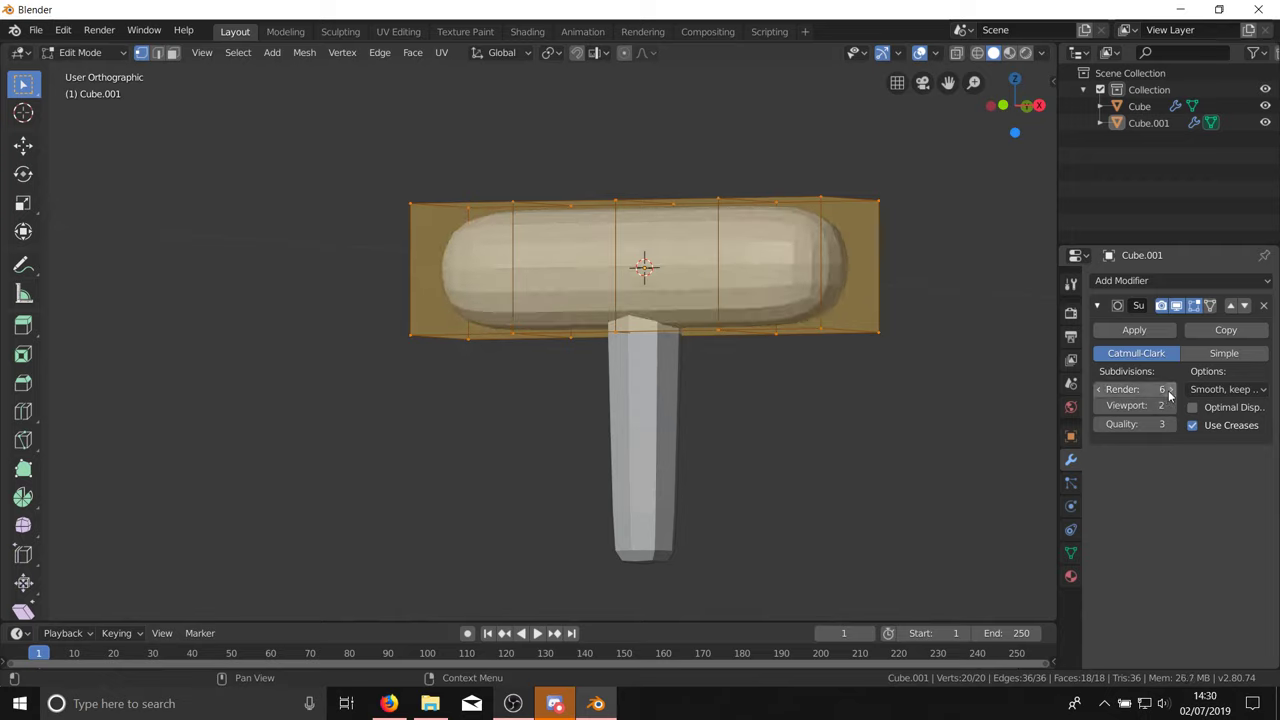
left_click(1098, 389)
left_click(1098, 389)
left_click(1098, 389)
left_click(1098, 389)
scroll(1097, 393, "up", 1, "ctrl")
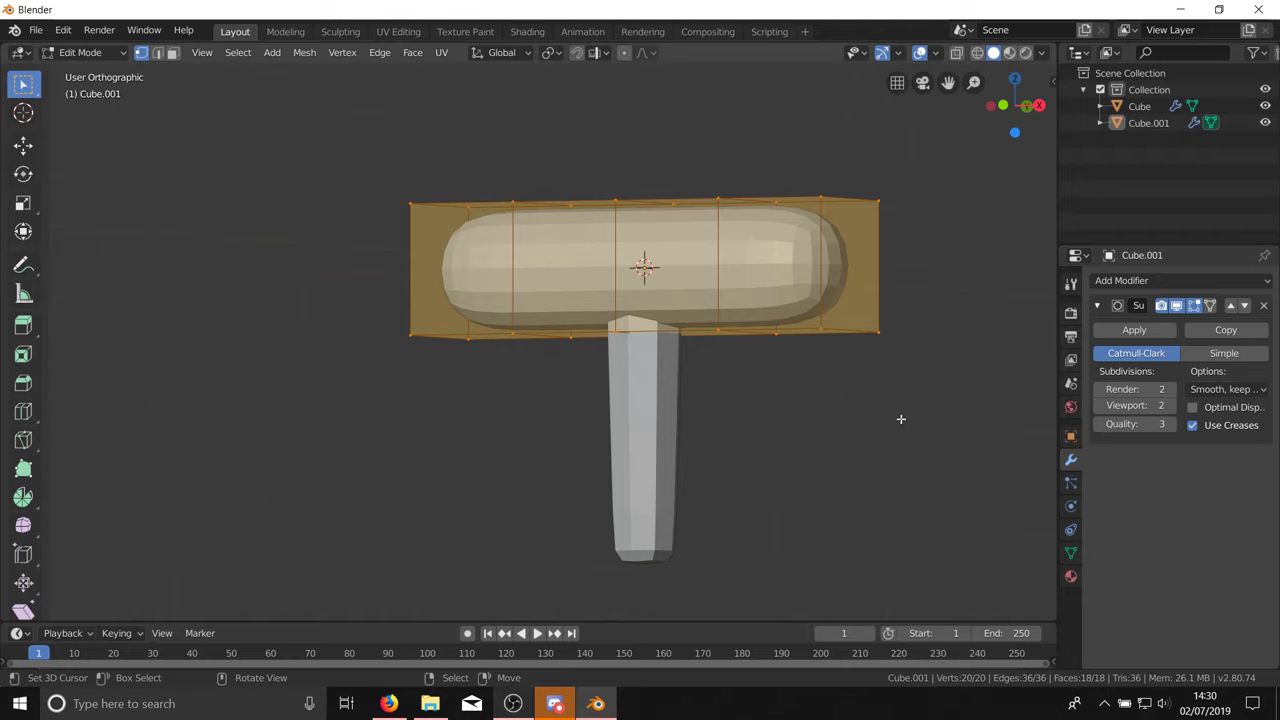
middle_click_drag(900, 420, 889, 449)
left_click(1098, 424)
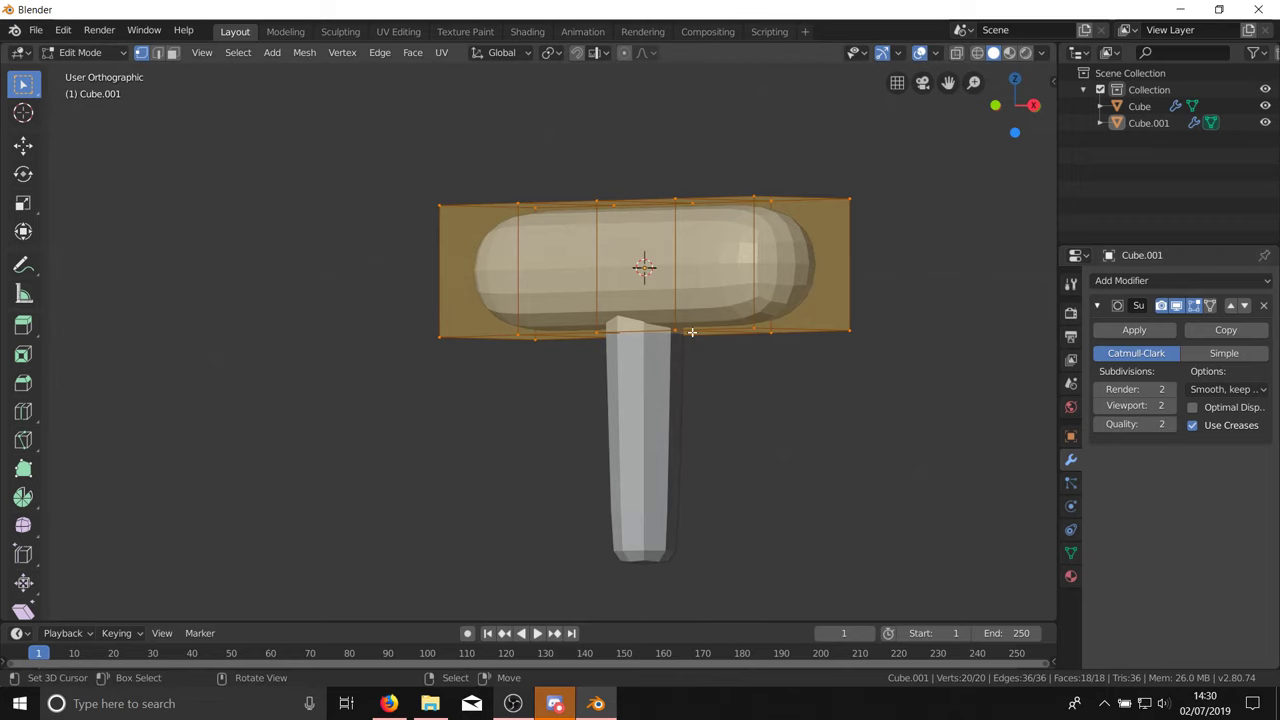
Step: Examine the smoothed bar's rounded ends and its junction with the column from oblique and front views
middle_click_drag(692, 332, 700, 463)
key("KP_1")
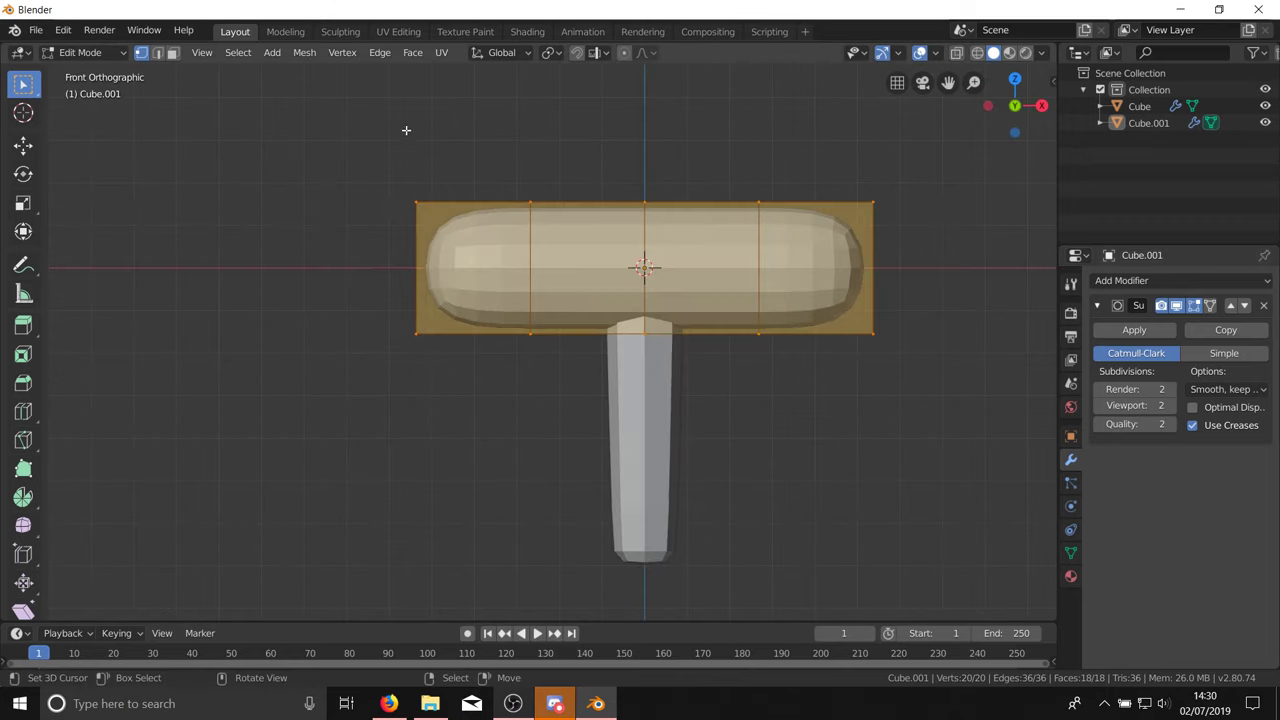
middle_click_drag(748, 311, 708, 323)
key("Tab")
scroll(708, 323, "up", 5)
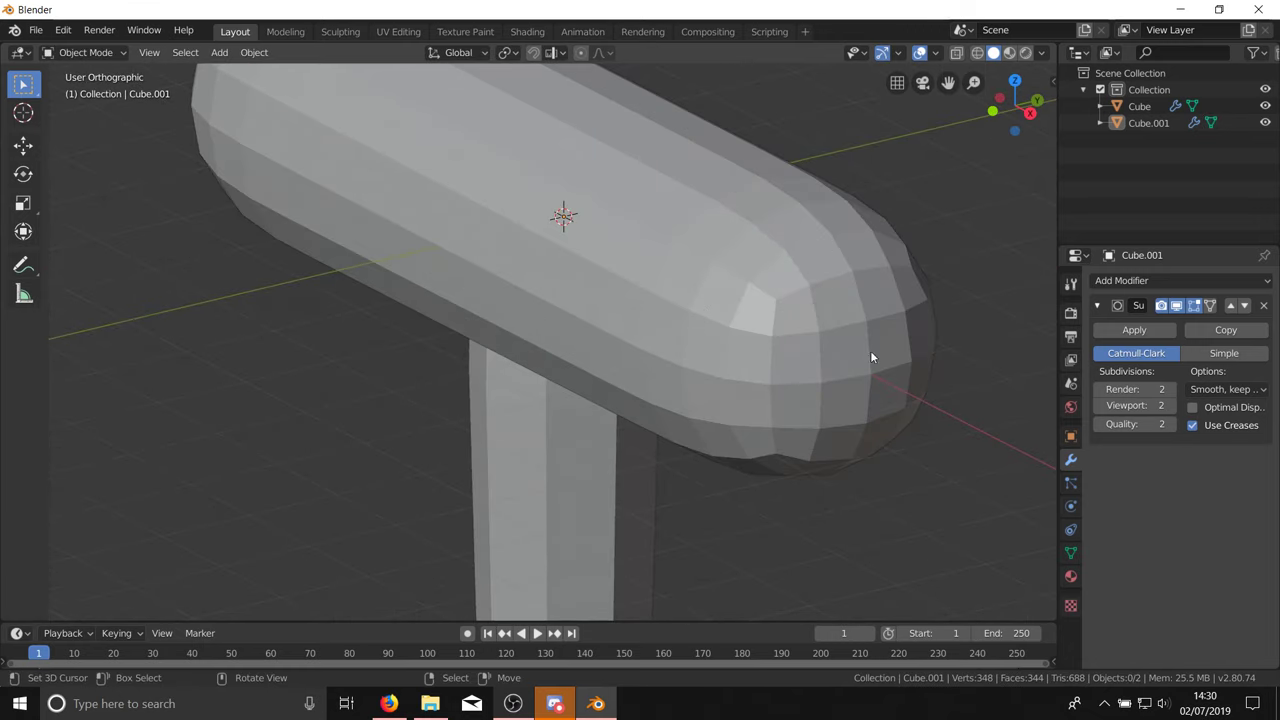
key("Tab")
scroll(654, 249, "down", 4)
middle_click_drag(654, 249, 723, 272)
key("KP_1")
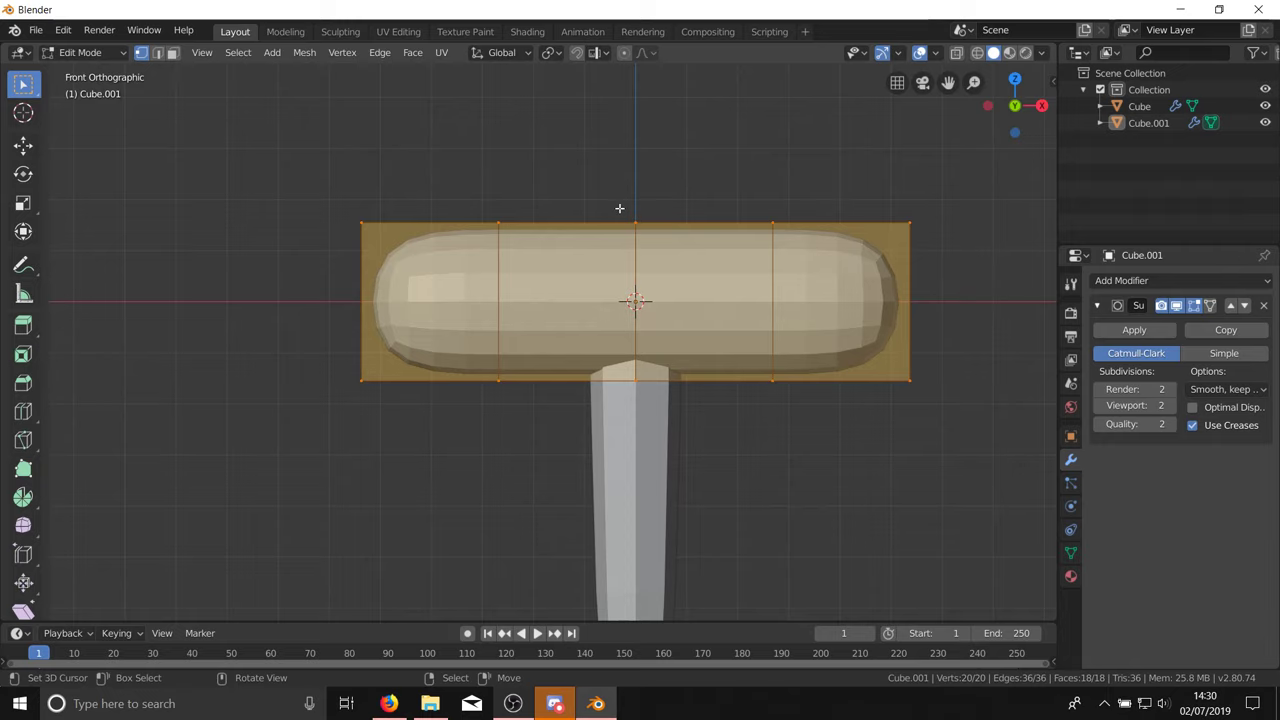
Step: Add a centred lengthwise loop cut along the bar, dividing its square end in half vertically in right view
key("KP_3")
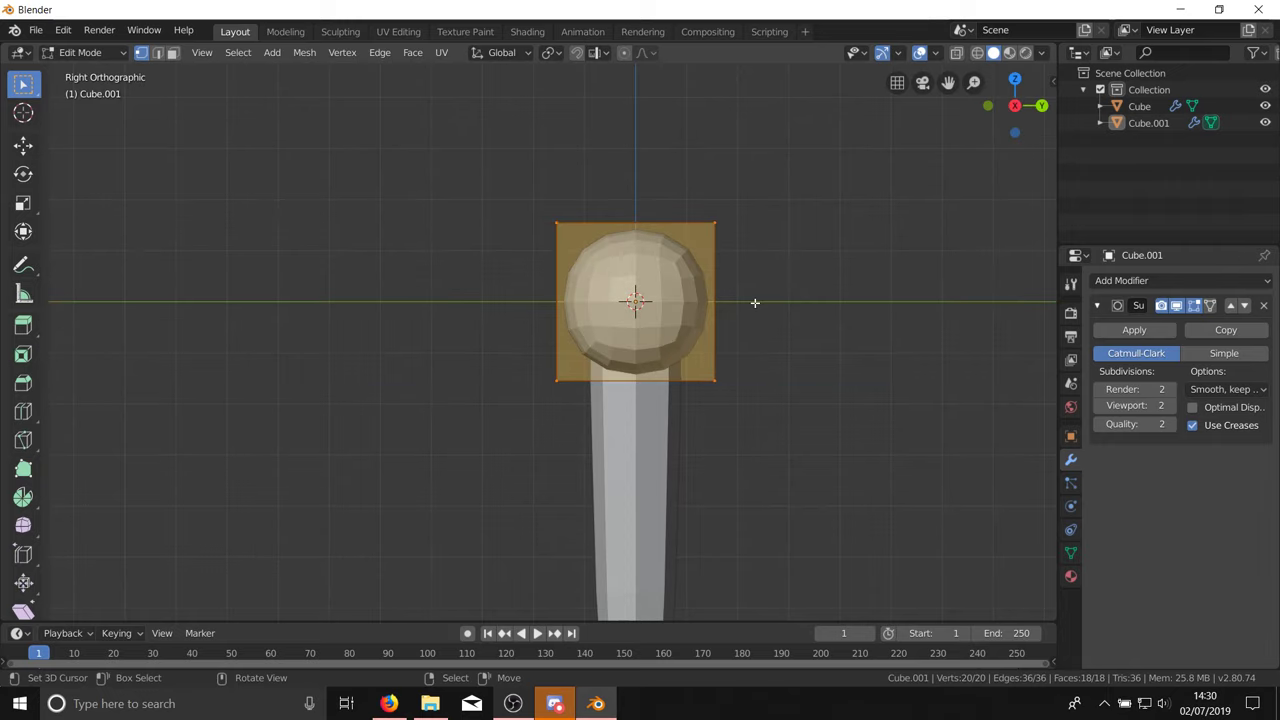
key("alt+a")
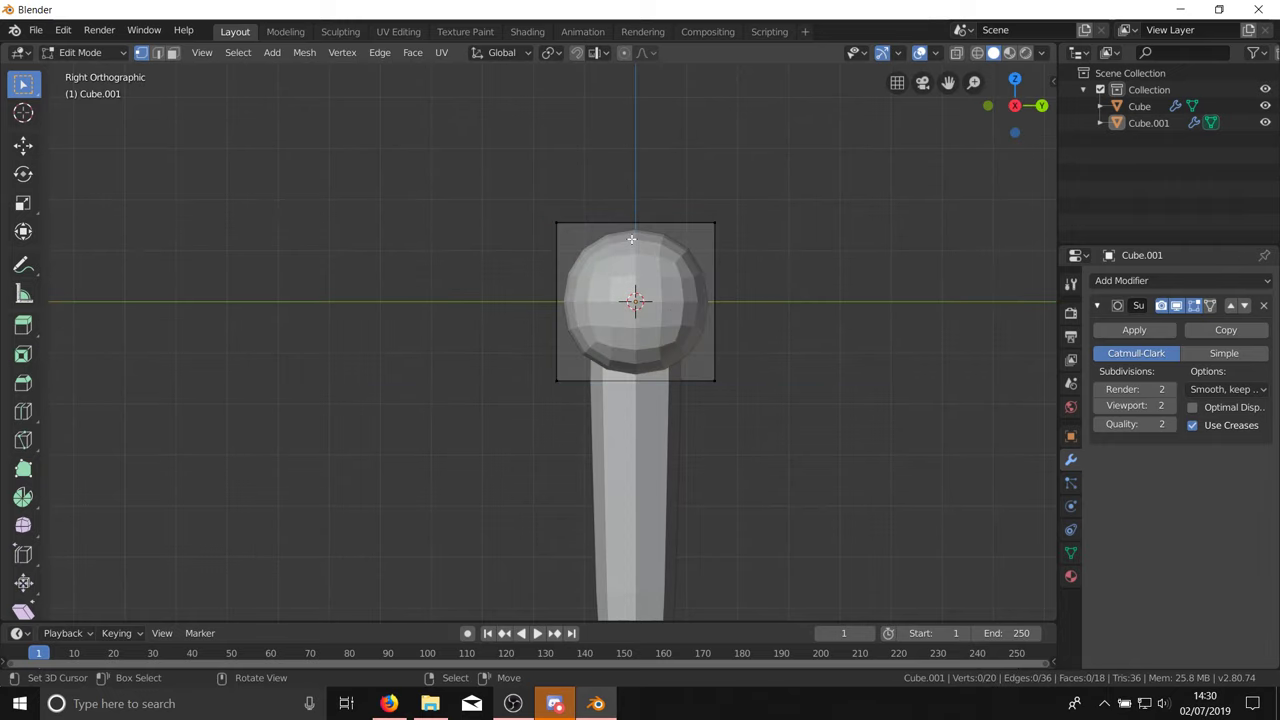
key("ctrl+r")
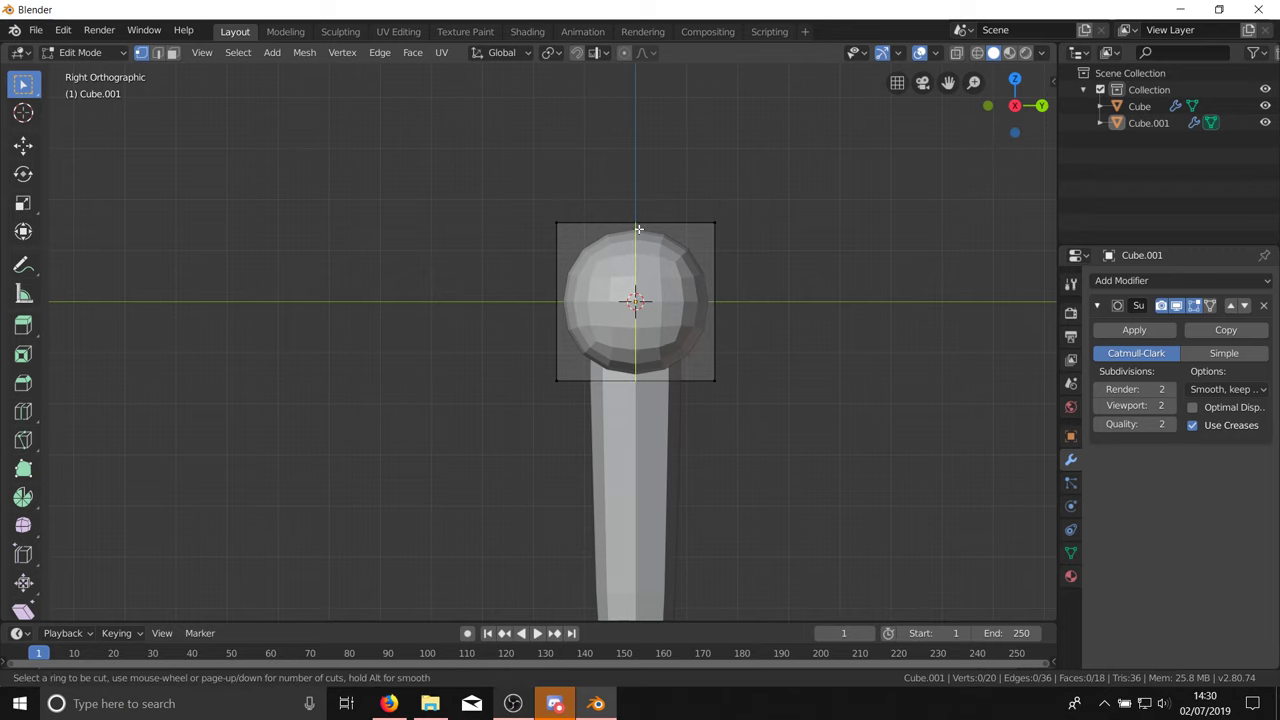
left_click(643, 217)
right_click(643, 217)
middle_click_drag(606, 240, 632, 294)
key("KP_1")
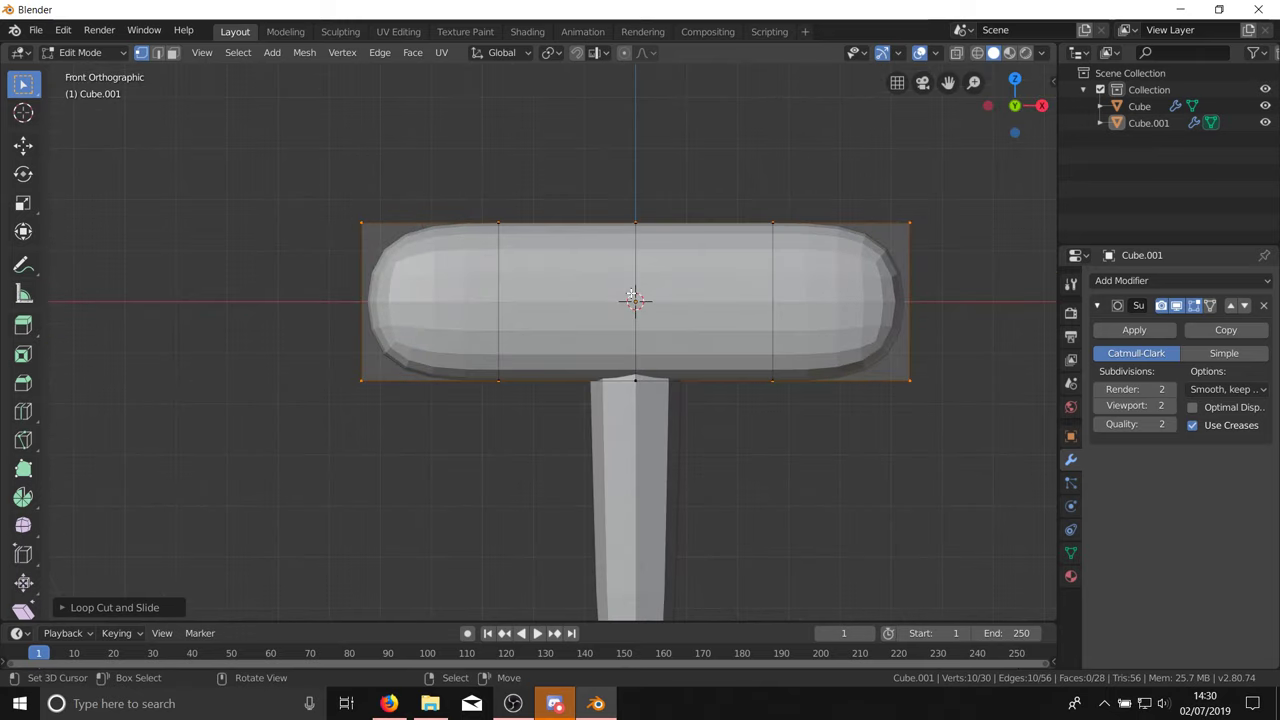
Step: Add one more lengthwise loop cut on each side of the bar's centre loop, midway to the outer edges
key("KP_3")
key("ctrl+r")
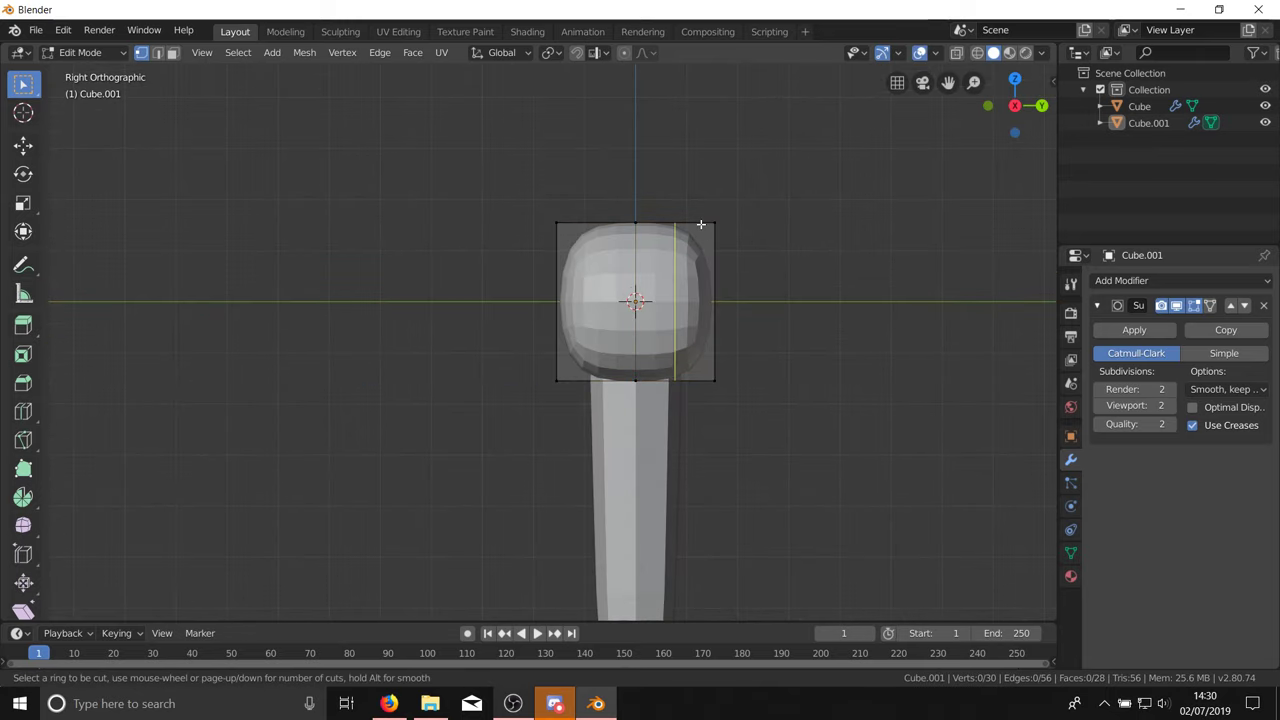
left_click(697, 220)
right_click(698, 218)
key("alt+a")
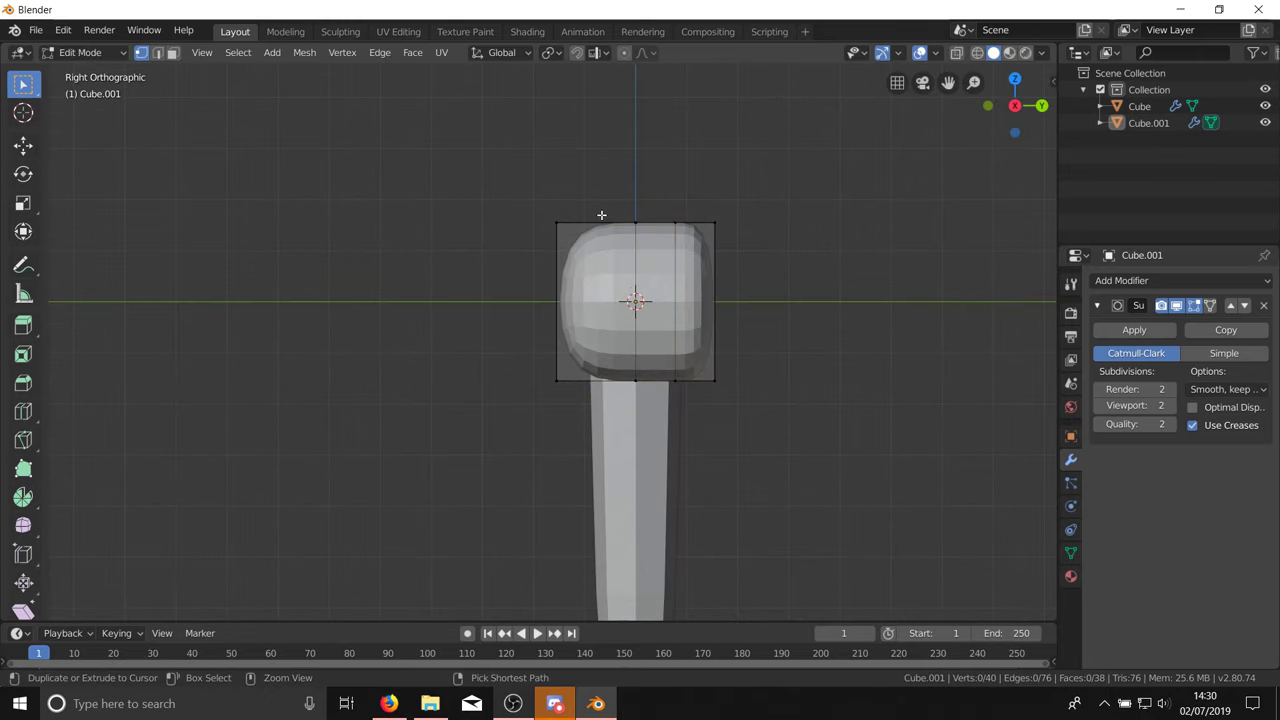
key("ctrl+r")
left_click(601, 215)
left_click(601, 215)
Step: Scale the bottom vertices of the bar inward along X to a little over half their length, sloping both ends
middle_click_drag(562, 254, 729, 278)
key("KP_1")
key("shift+z")
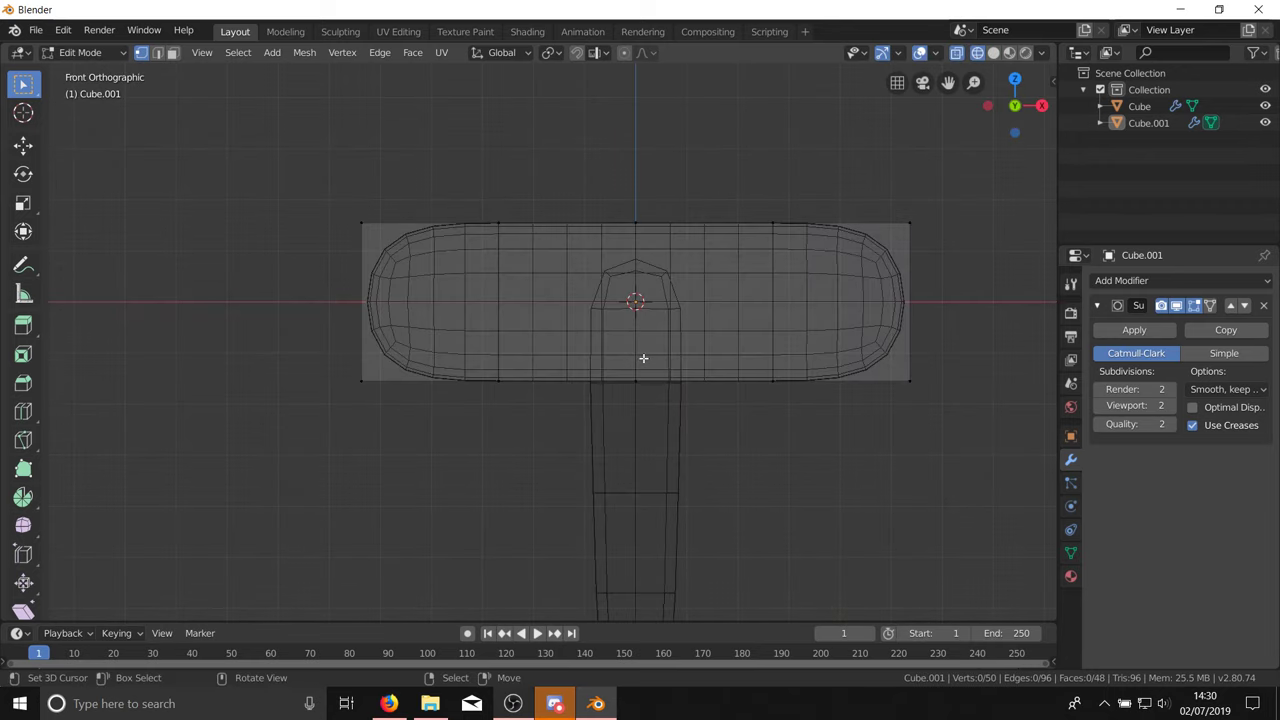
key("a")
key("c")
key("Escape")
key("alt+a")
key("c")
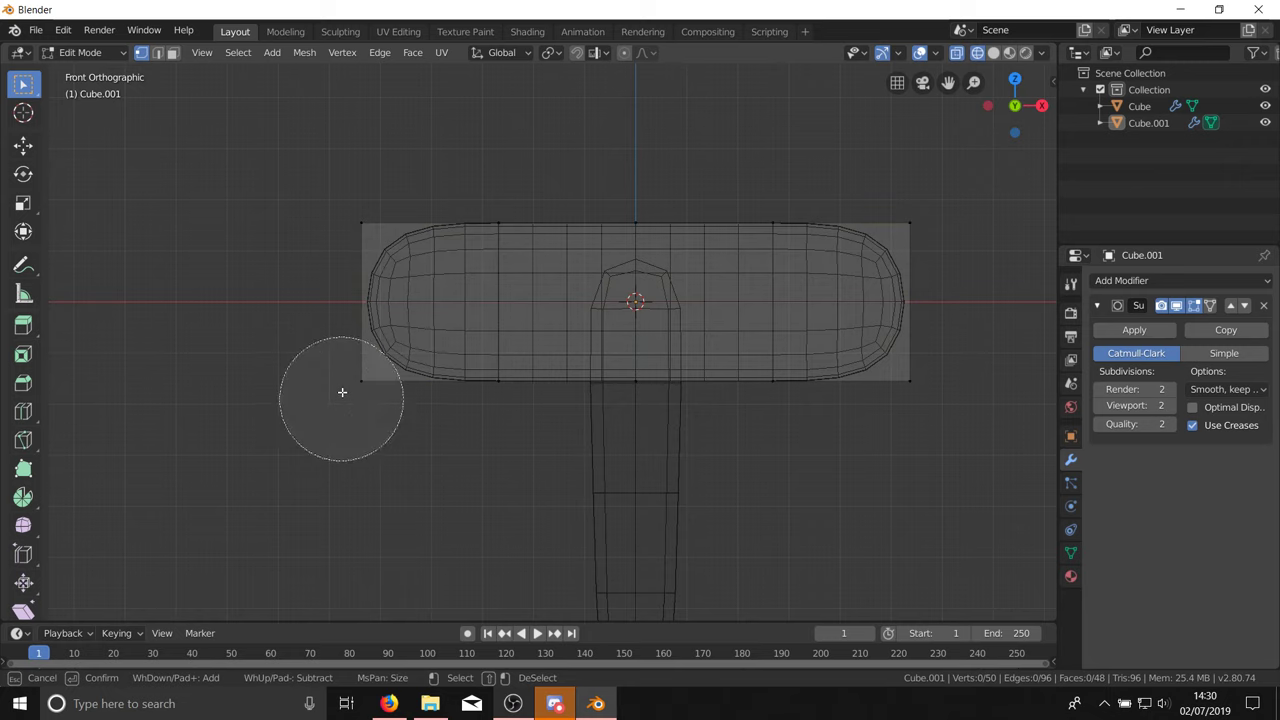
mouse_move(343, 381)
left_mouse_down()
mouse_move(849, 403)
mouse_move(961, 385)
left_mouse_up()
key("Escape")
key("s")
key("x")
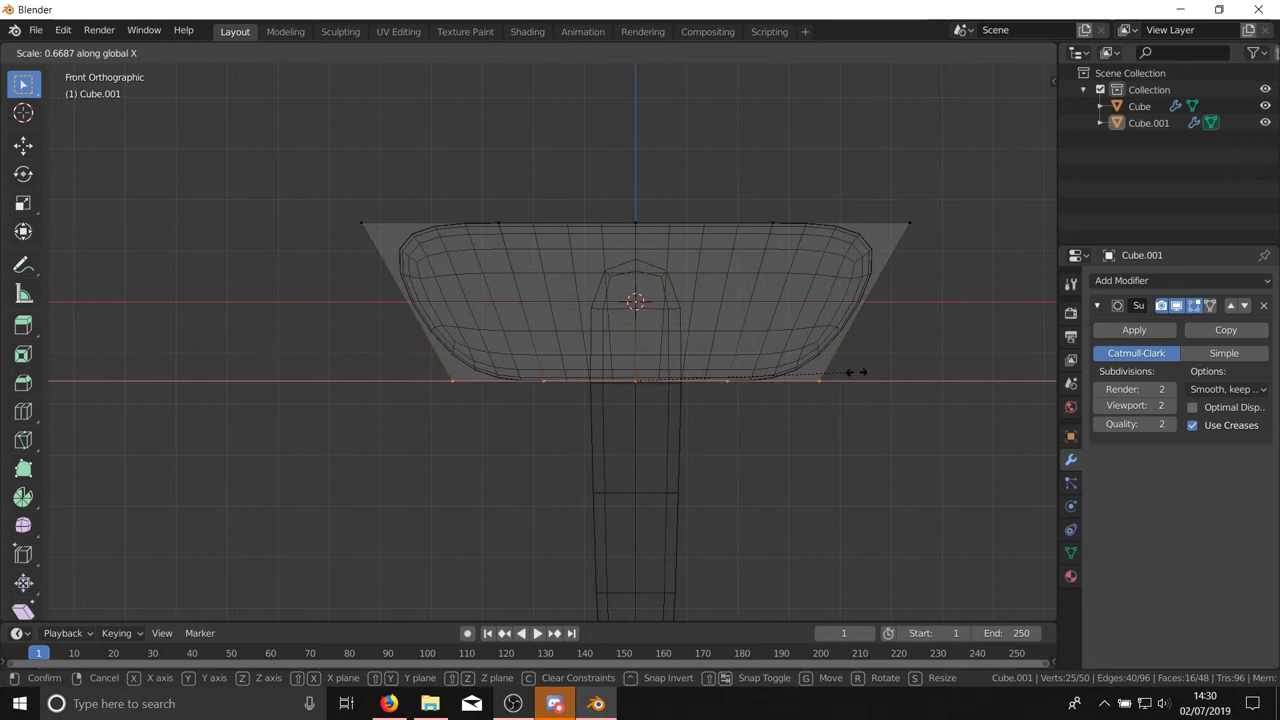
left_click(851, 367)
Step: Flatten the whole tapered head by scaling all its vertices along Z to about 0.6
left_click(872, 361)
key("c")
mouse_move(361, 228)
left_mouse_down()
mouse_move(823, 234)
mouse_move(746, 380)
mouse_move(442, 356)
left_mouse_up()
right_click(460, 357)
key("s")
key("z")
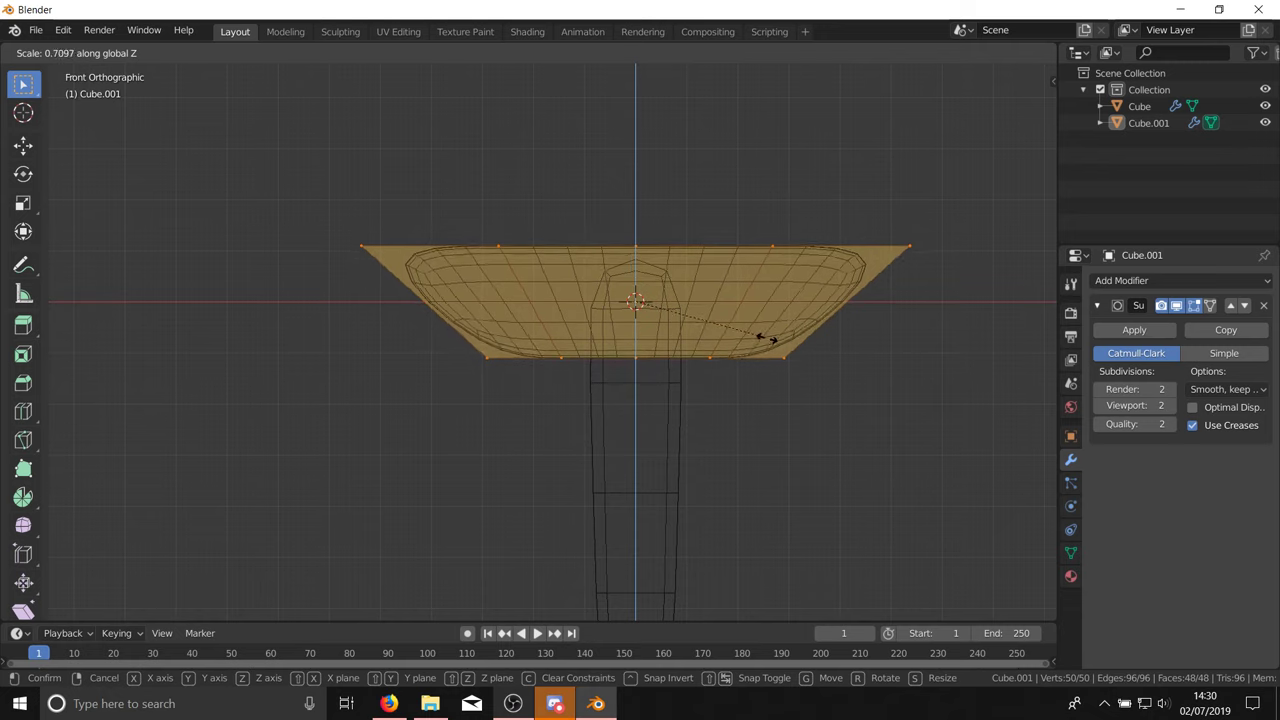
left_click(748, 337)
Step: Temporarily hide the head's geometry to examine the top of the handle, and reveal it again in front view
key("h")
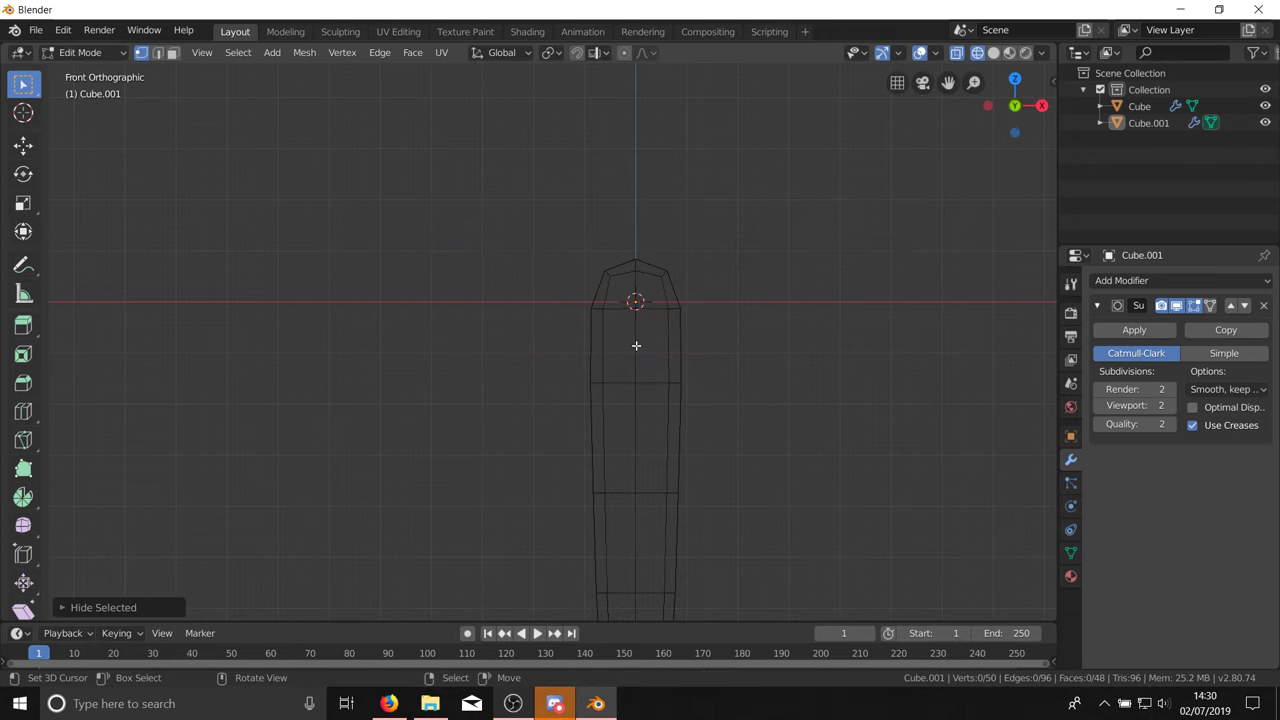
middle_click_drag(655, 338, 658, 381)
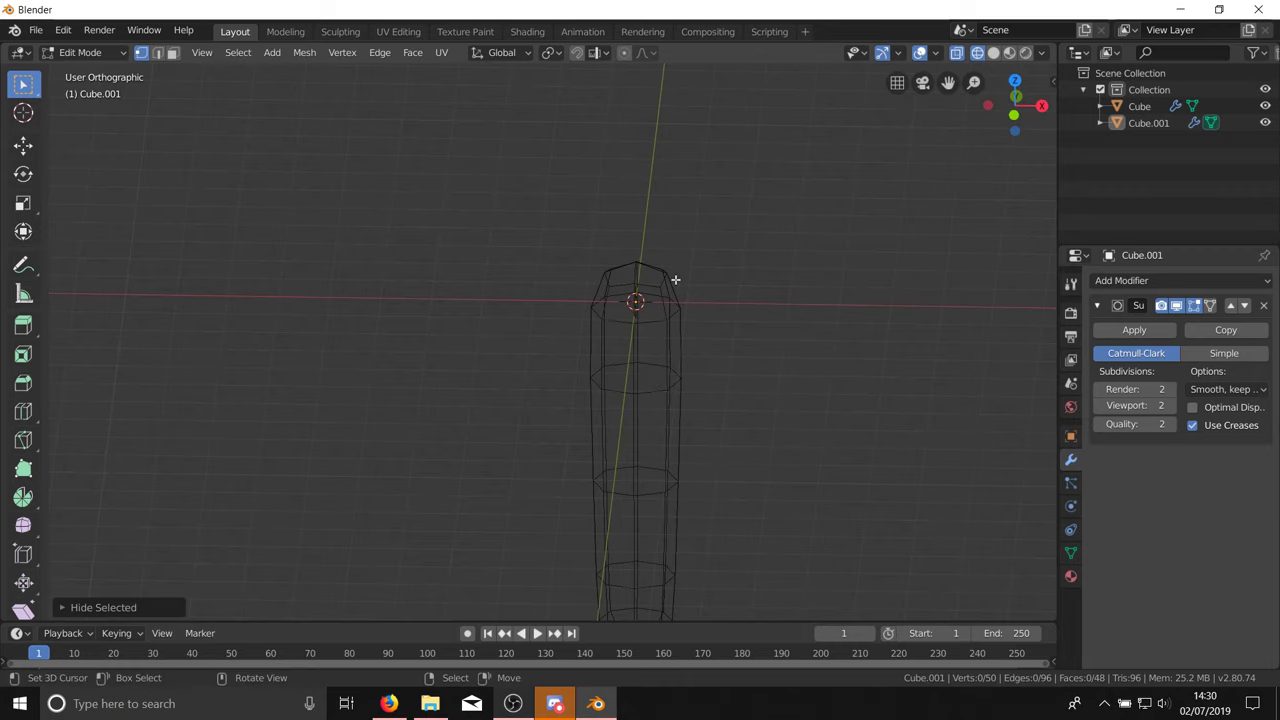
middle_click_drag(675, 280, 631, 458)
key("alt+h")
key("KP_1")
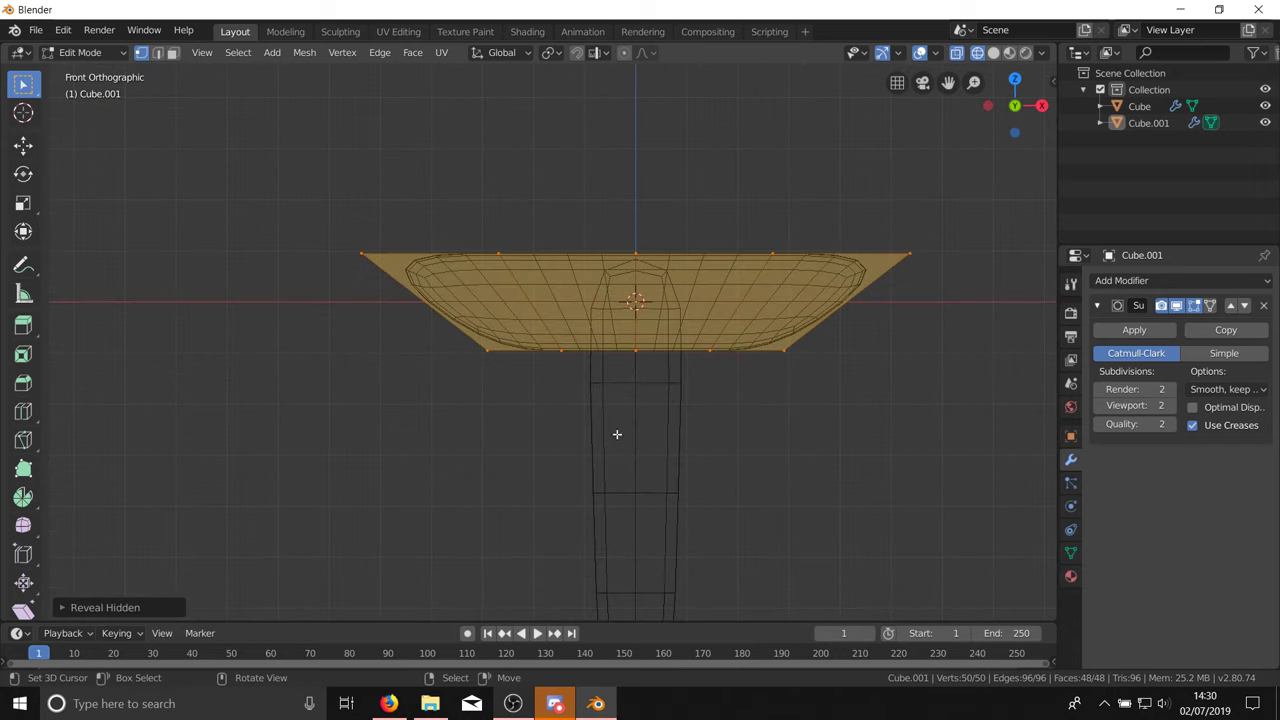
Step: Narrow the whole head by scaling all its vertices along Y to about 0.8 in right view
key("Tab")
key("a")
key("shift+z")
key("alt+a")
middle_click_drag(591, 420, 544, 392)
key("KP_3")
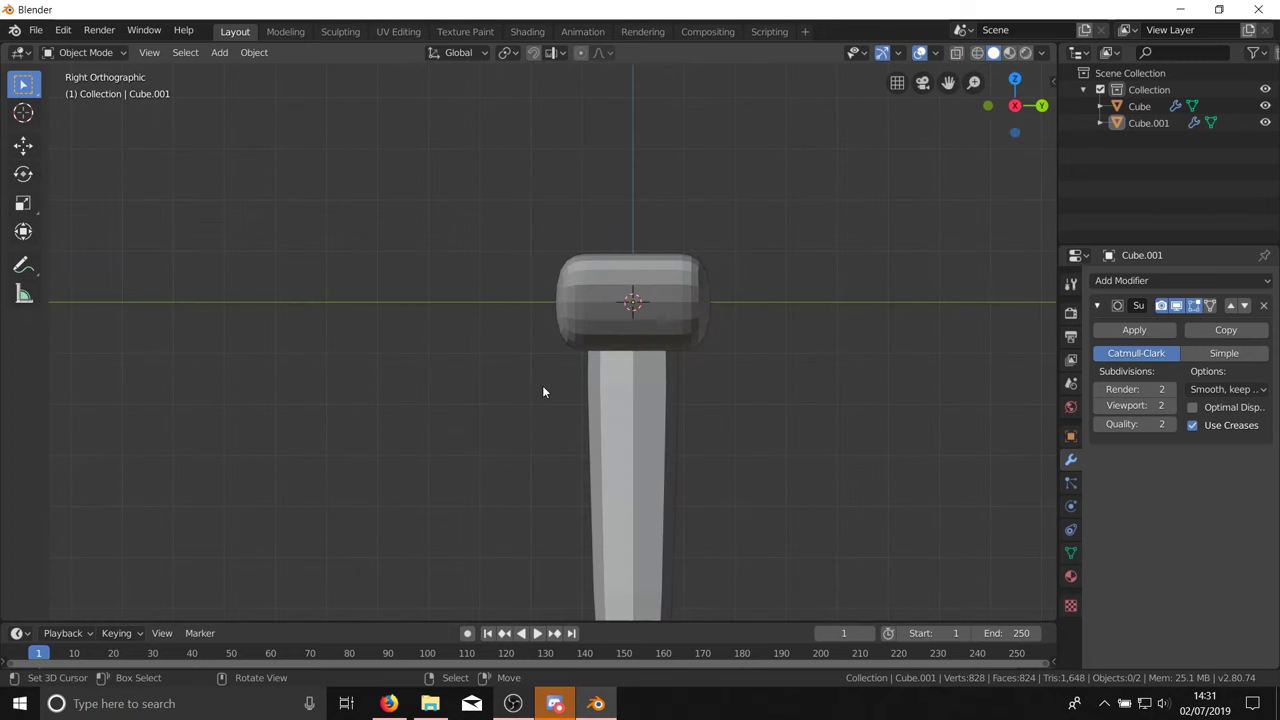
key("Tab")
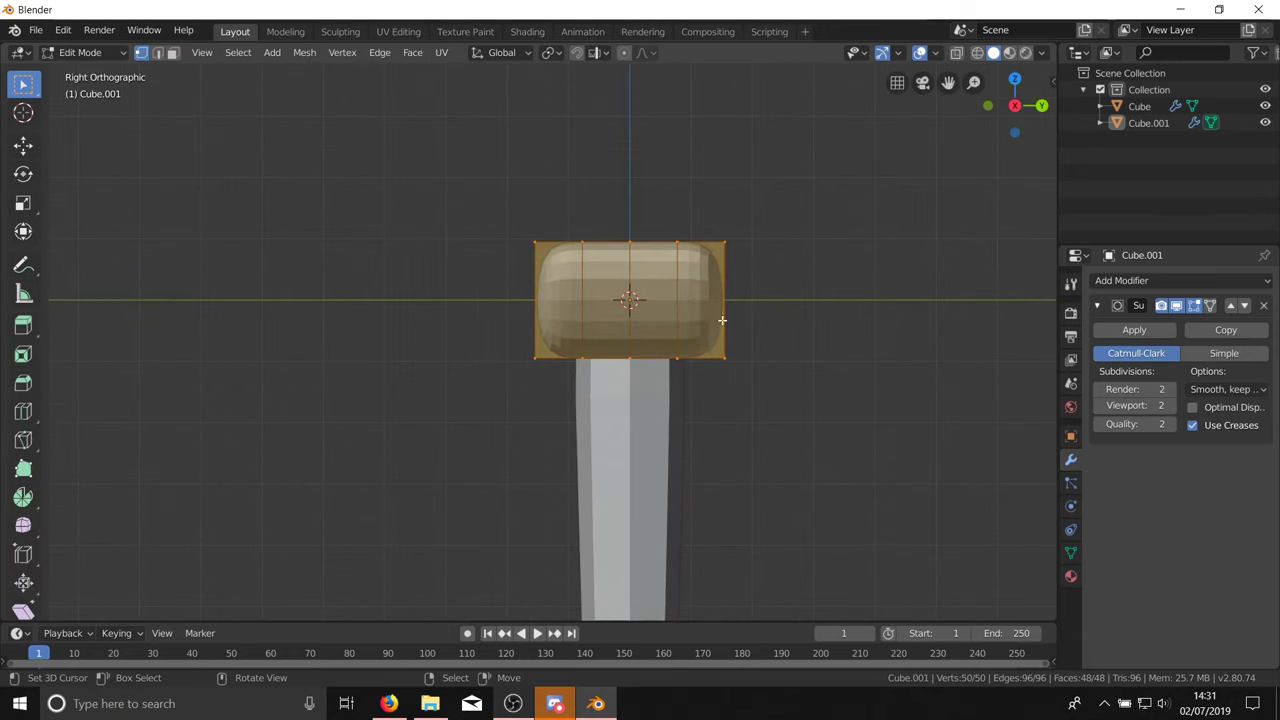
key("s")
key("y")
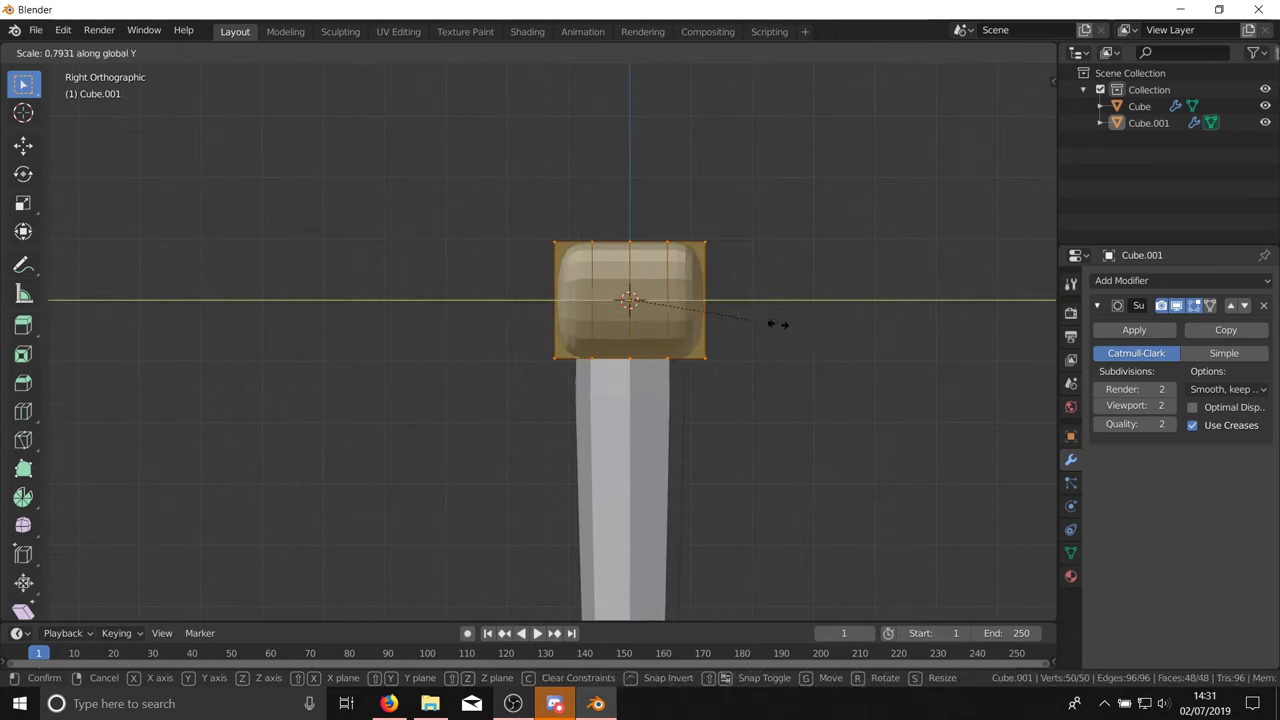
left_click(771, 320)
mouse_move(771, 320)
middle_mouse_down()
mouse_move(660, 394)
mouse_move(737, 371)
mouse_move(743, 349)
mouse_move(737, 418)
mouse_move(725, 349)
mouse_move(626, 406)
mouse_move(666, 423)
mouse_move(746, 381)
mouse_move(760, 317)
mouse_move(743, 308)
mouse_move(745, 280)
mouse_move(734, 288)
middle_mouse_up()
key("shift+z")
key("Tab")
key("shift+z")
key("alt+a")
Step: Select the outermost vertices at both ends of the head and scale them inward along Y to taper the ends
key("Tab")
key("KP_1")
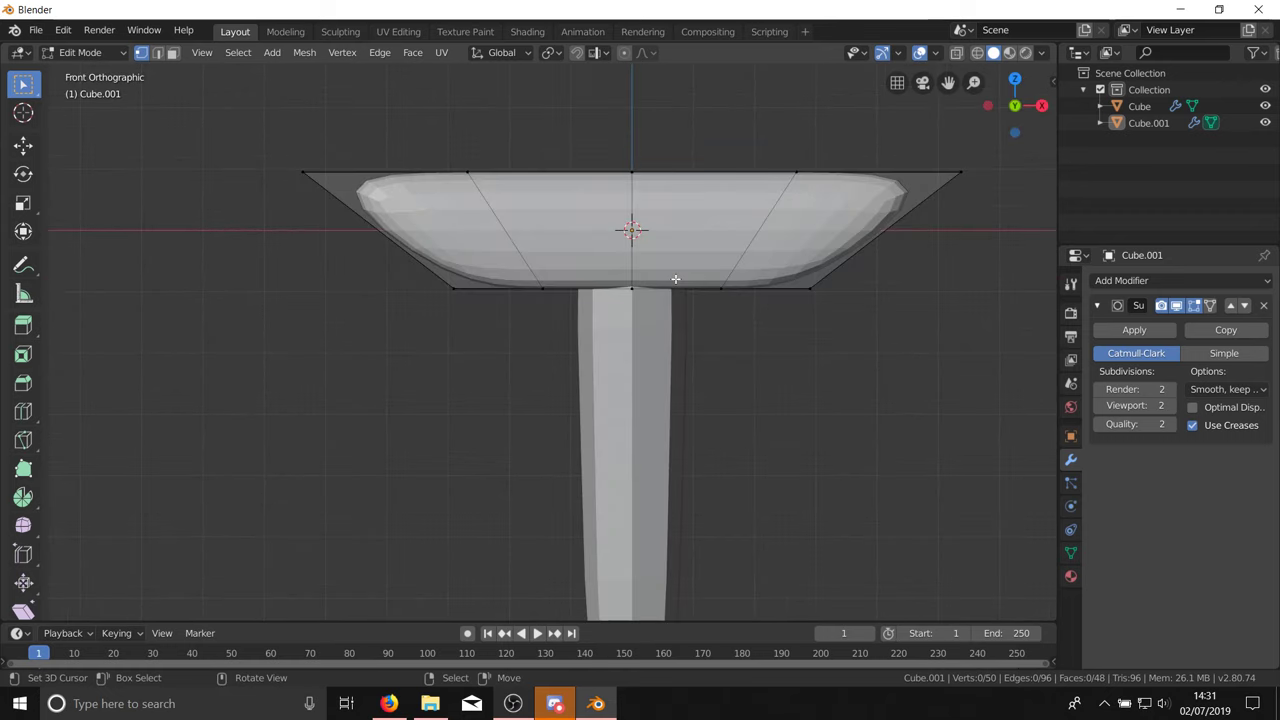
key("shift+z")
key("a")
key("c")
key("Escape")
key("alt+a")
key("c")
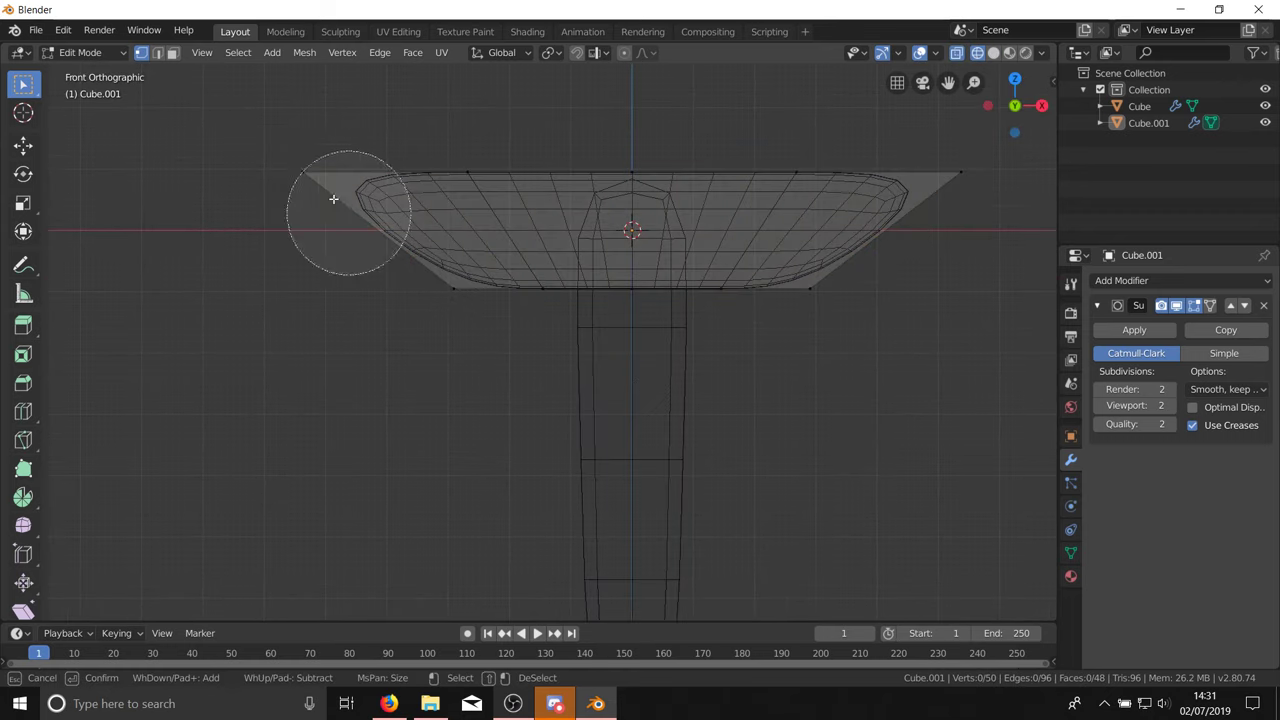
left_click_drag(314, 177, 420, 312)
left_click_drag(877, 314, 857, 294)
key("Escape")
mouse_move(871, 400)
middle_mouse_down()
mouse_move(861, 283)
mouse_move(825, 403)
middle_mouse_up()
key("KP_1")
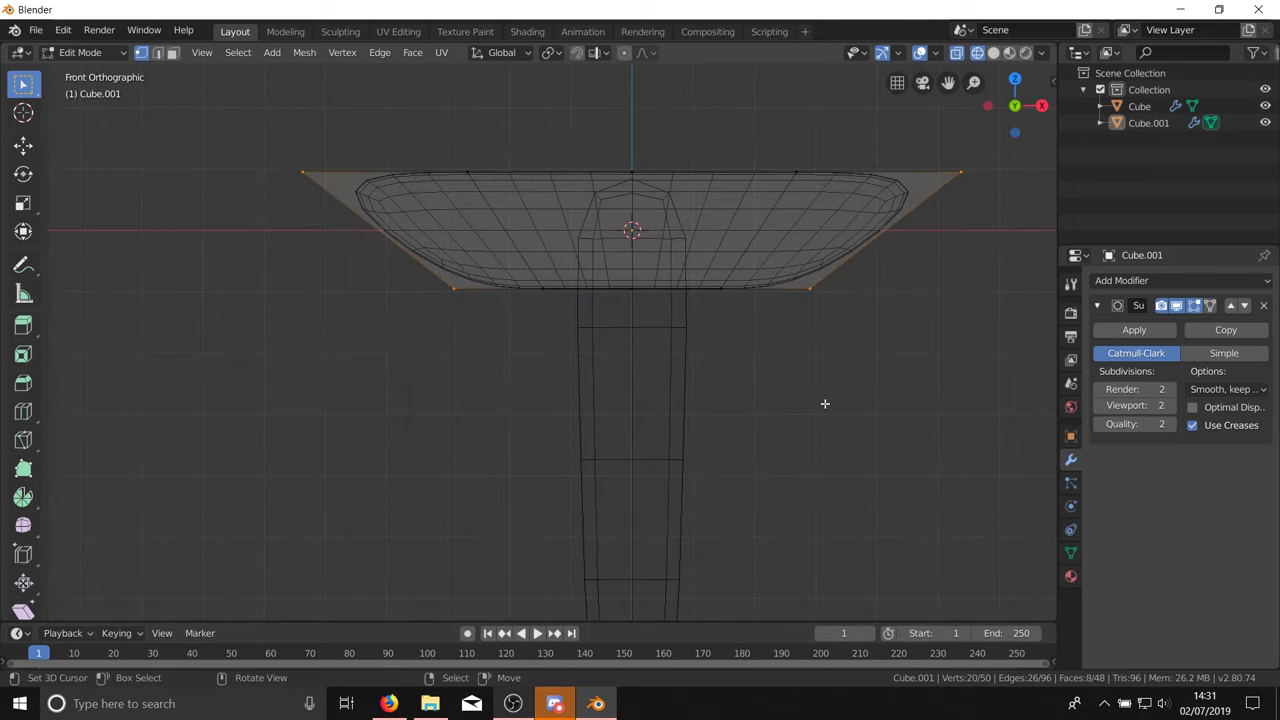
key("KP_3")
key("KP_1")
key("KP_3")
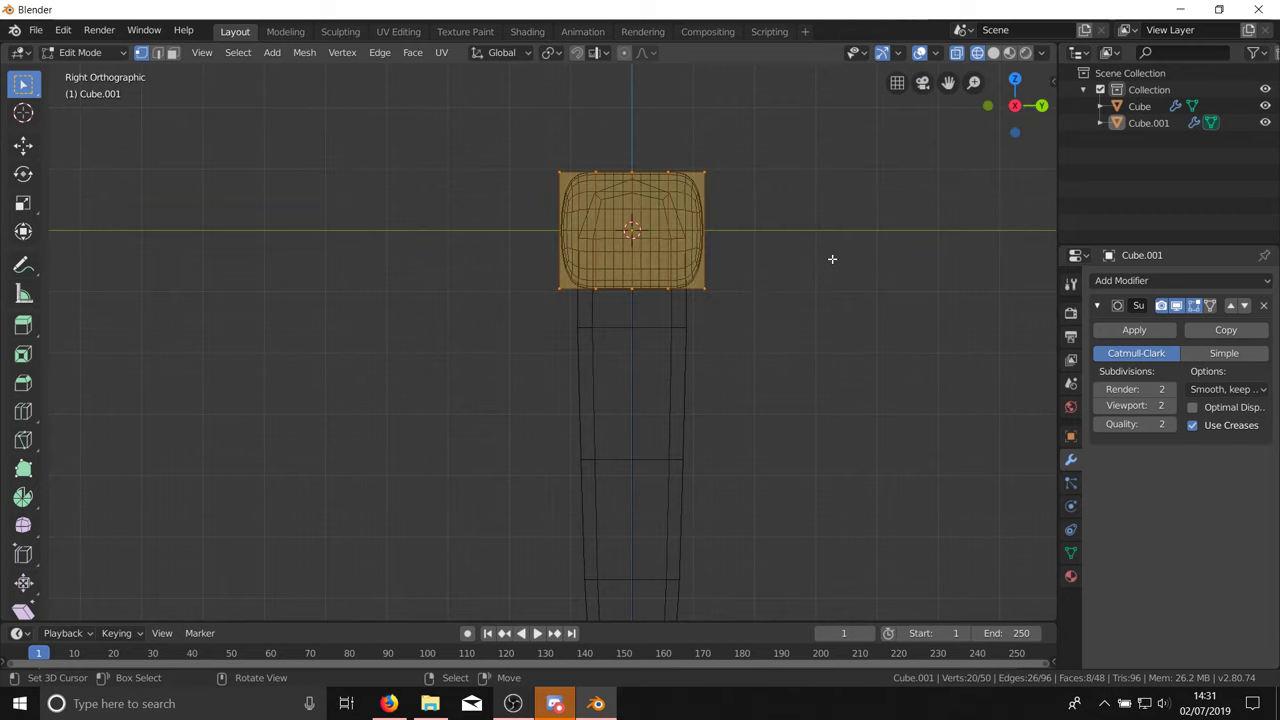
key("s")
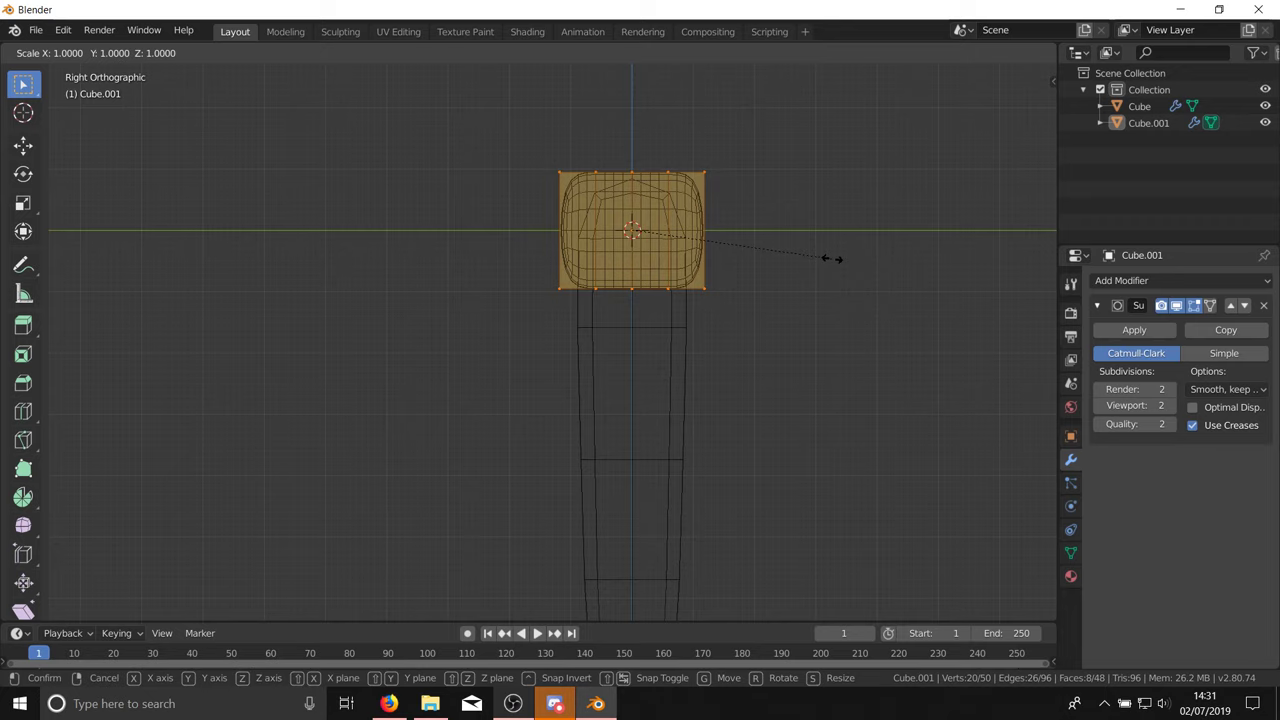
key("y")
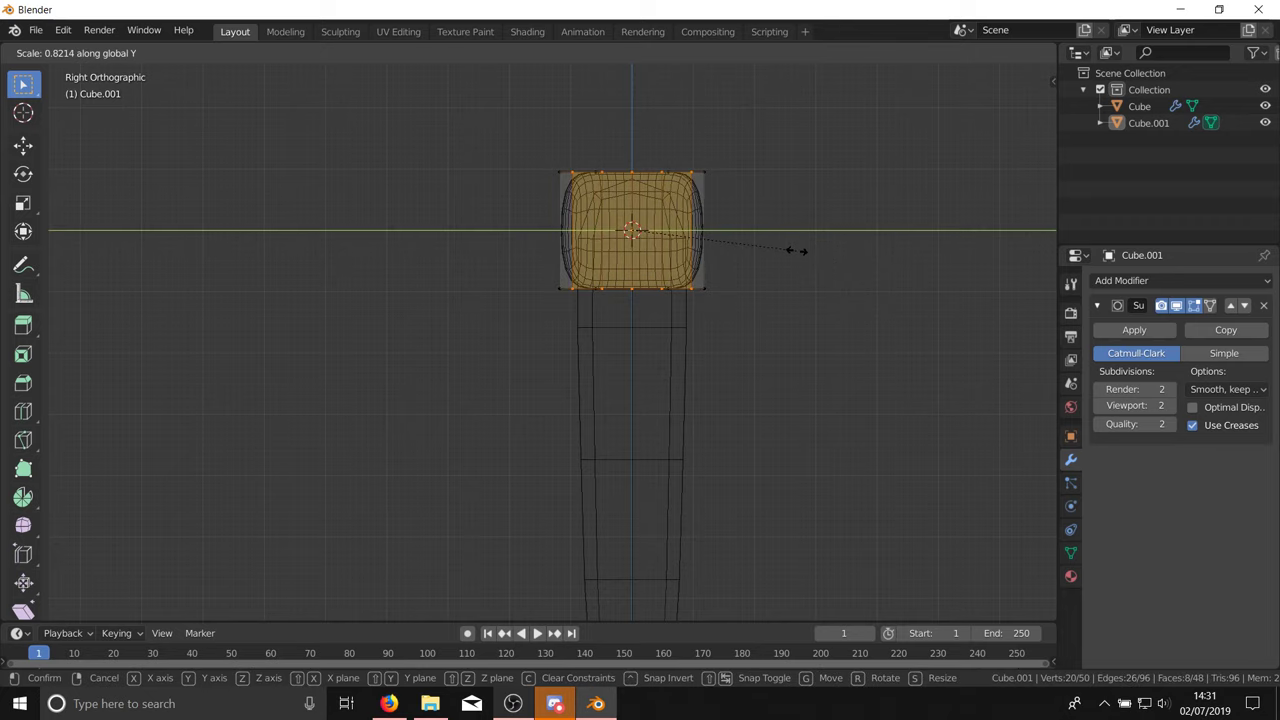
left_click(742, 230)
Step: Scale the head's end vertices further inward along Y and check the narrower tips in Object Mode
middle_click_drag(737, 229, 641, 173)
key("Tab")
key("Tab")
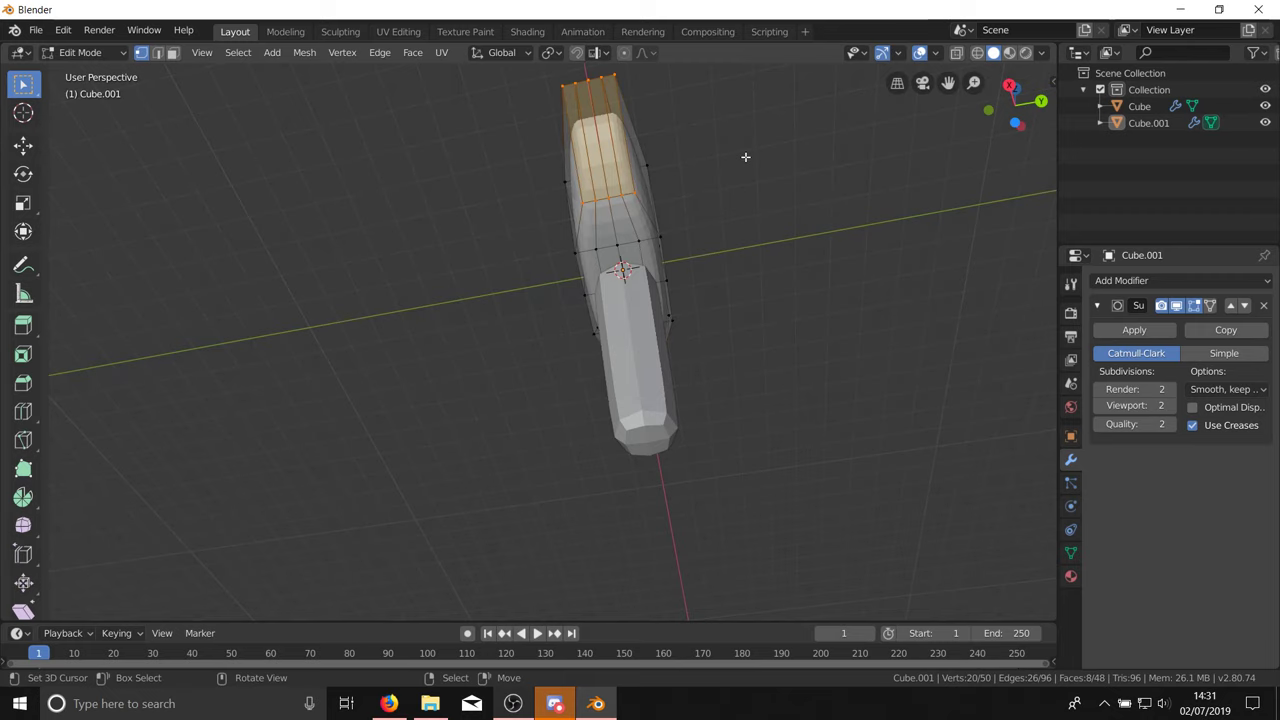
key("s")
key("y")
left_click(643, 169)
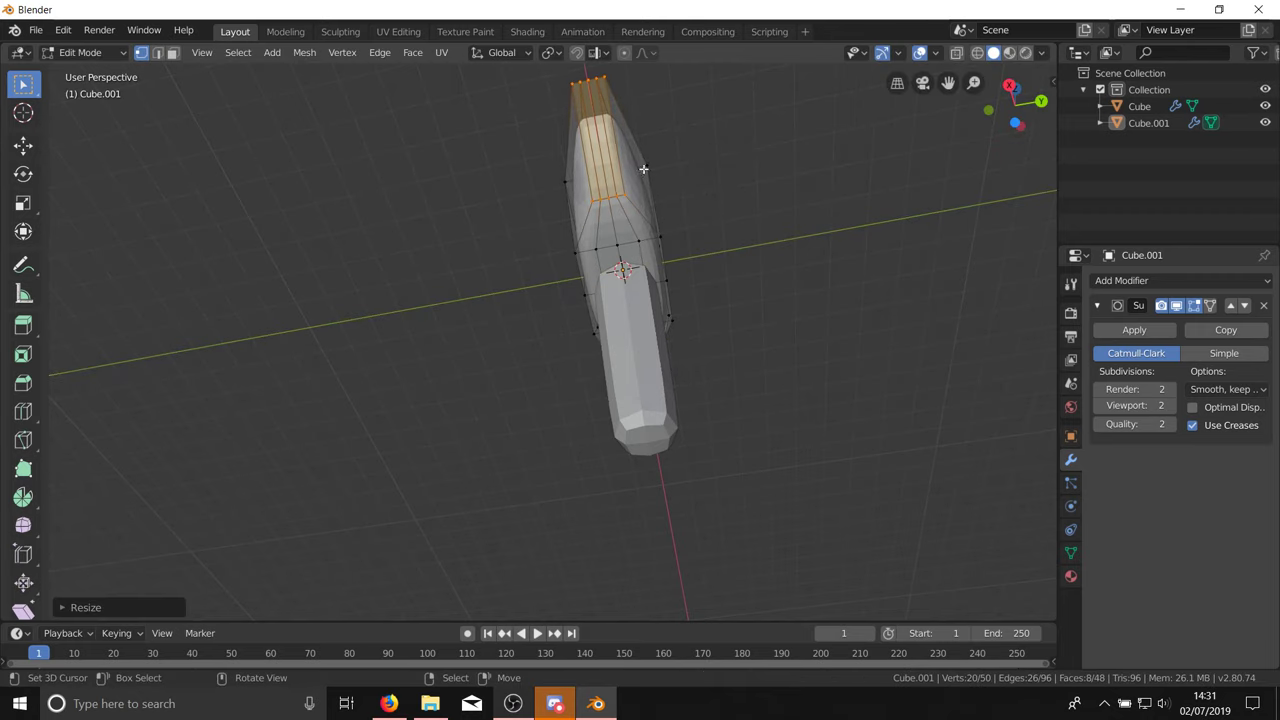
key("Tab")
middle_click_drag(643, 169, 689, 236)
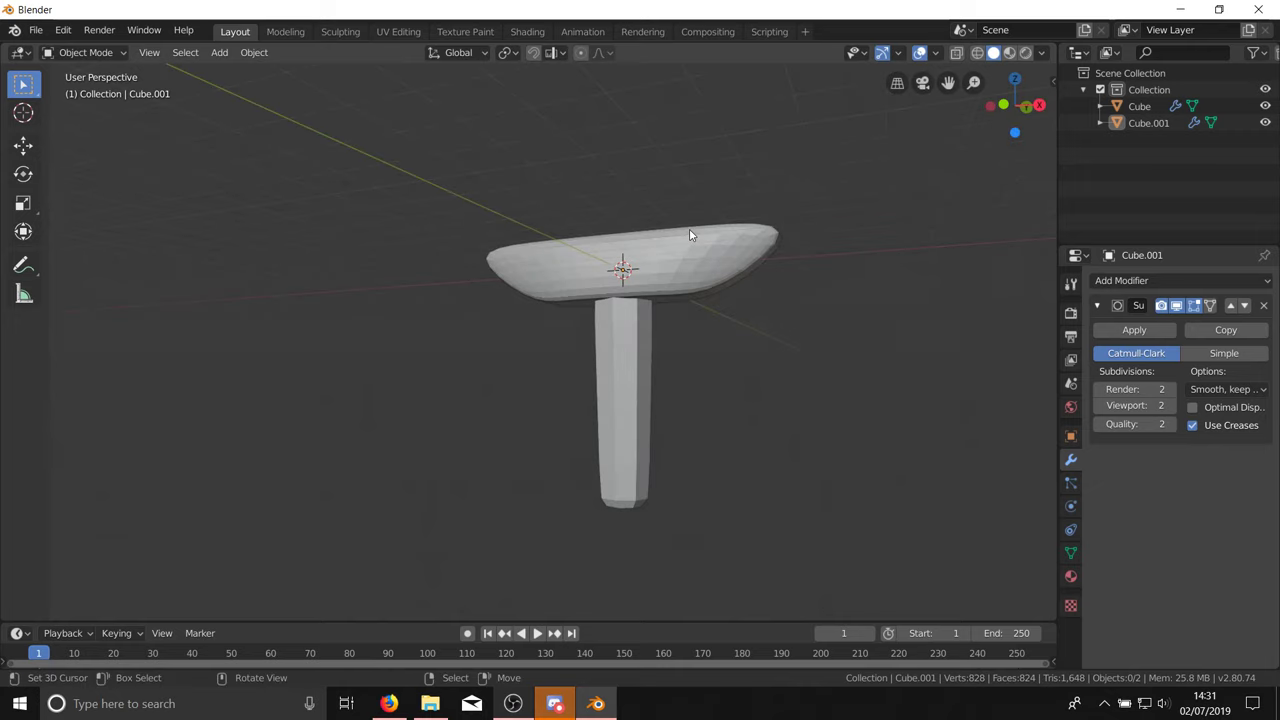
Step: Extrude the handle's top block in place and scale it down uniformly to about 0.8
key("KP_1")
key("KP_5")
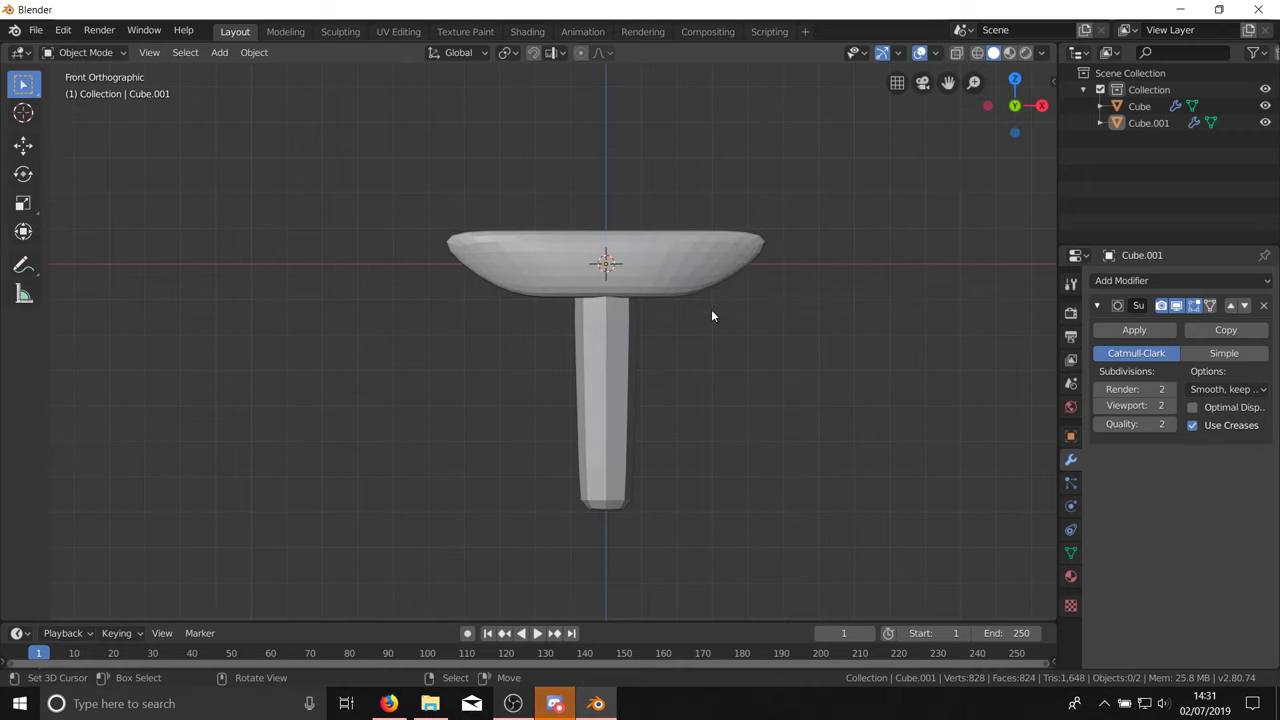
left_click(590, 340)
key("Tab")
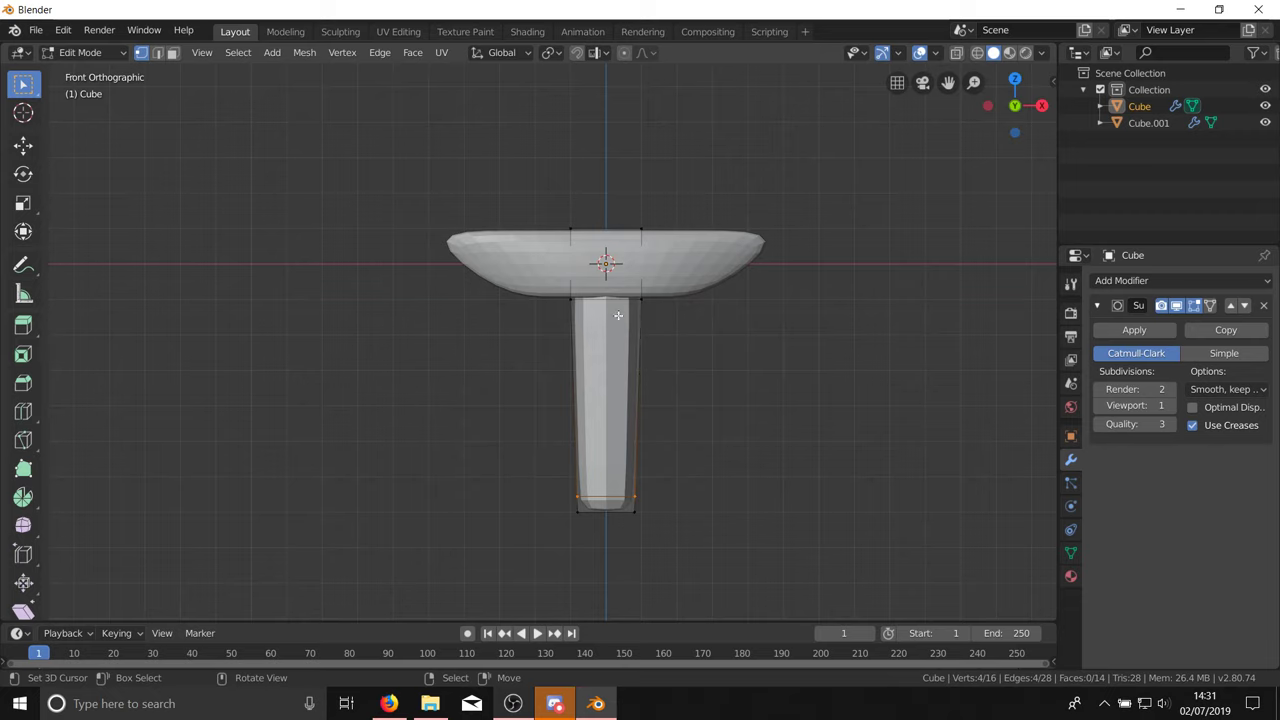
key("shift+z")
key("c")
left_click(605, 265)
key("Escape")
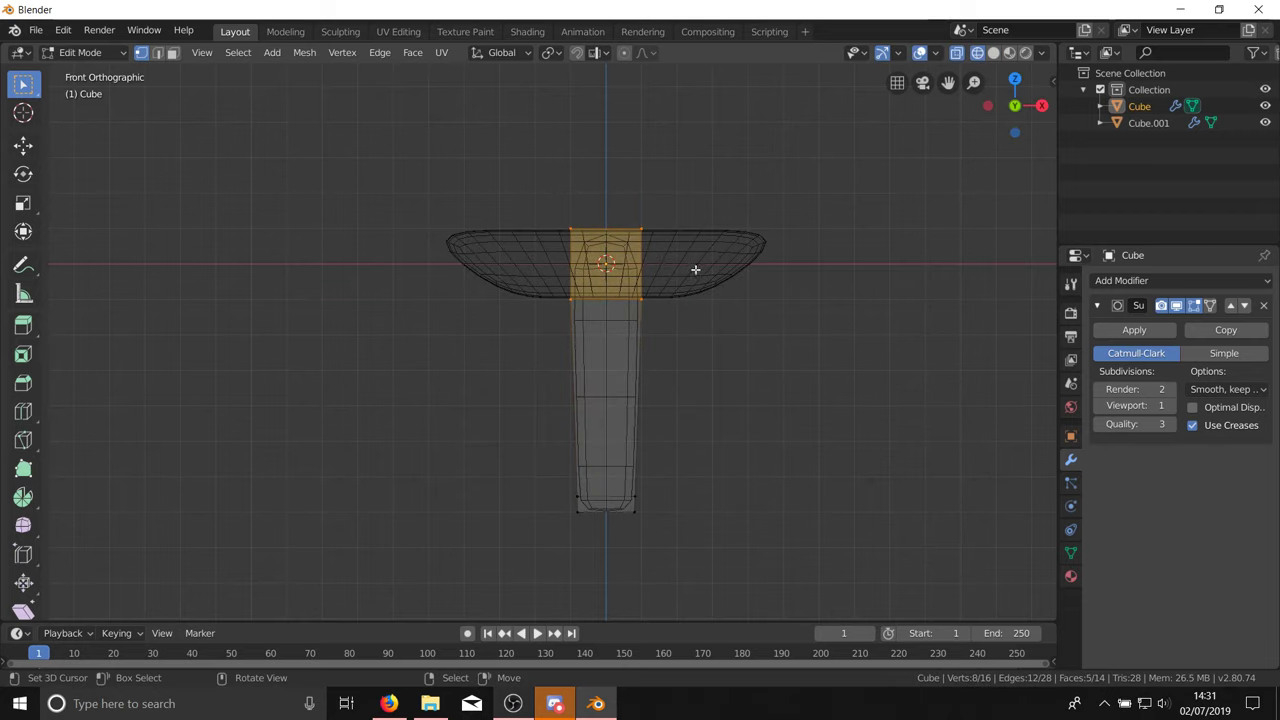
key("e")
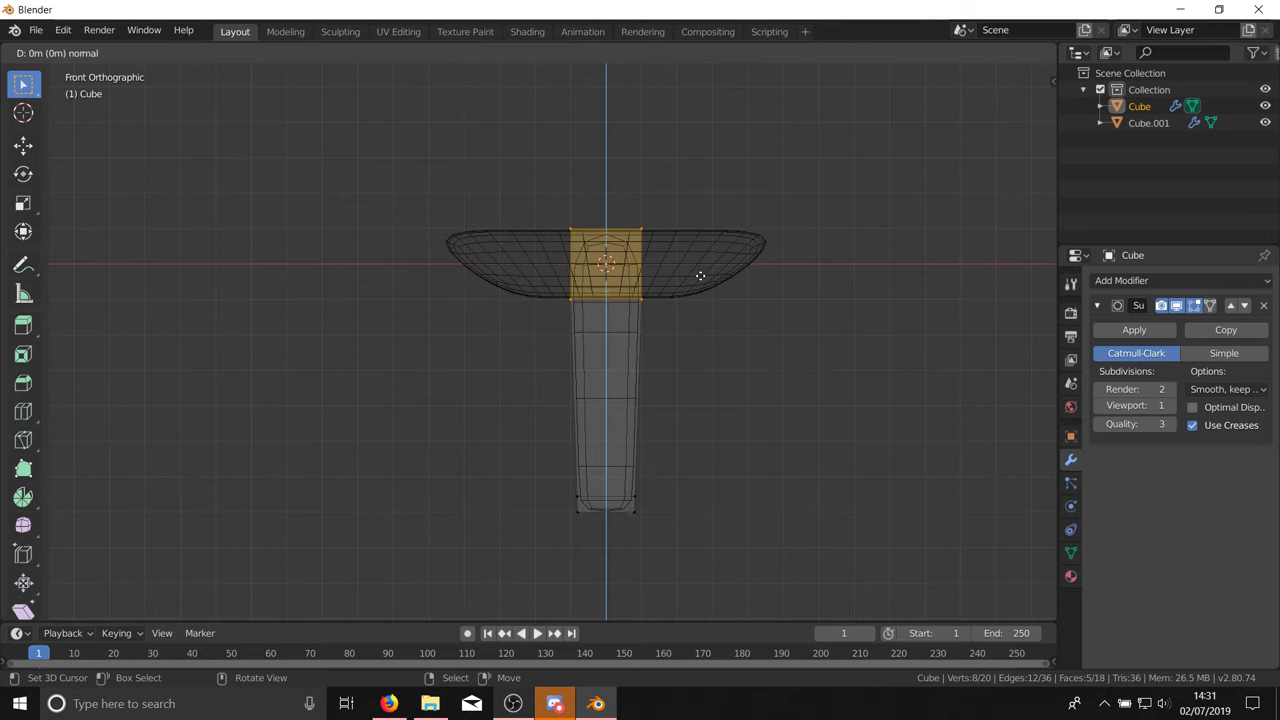
right_click(700, 276)
key("s")
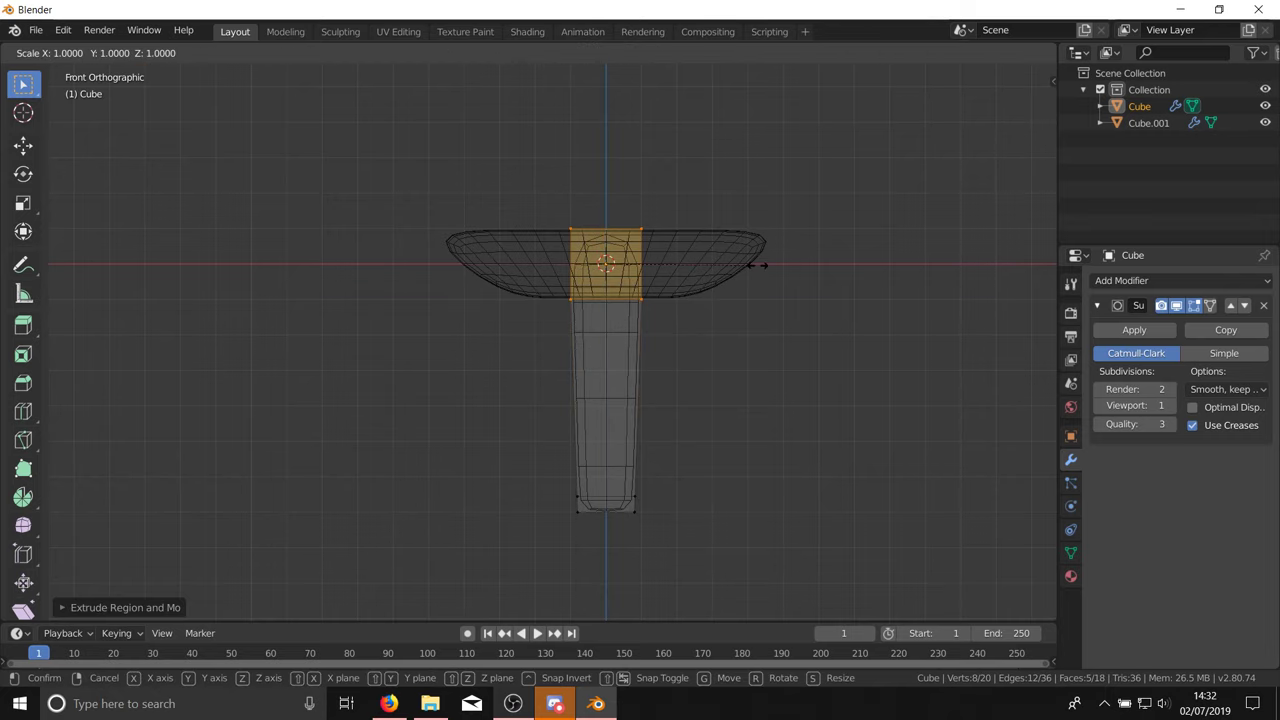
left_click(757, 265)
key("Tab")
key("shift+z")
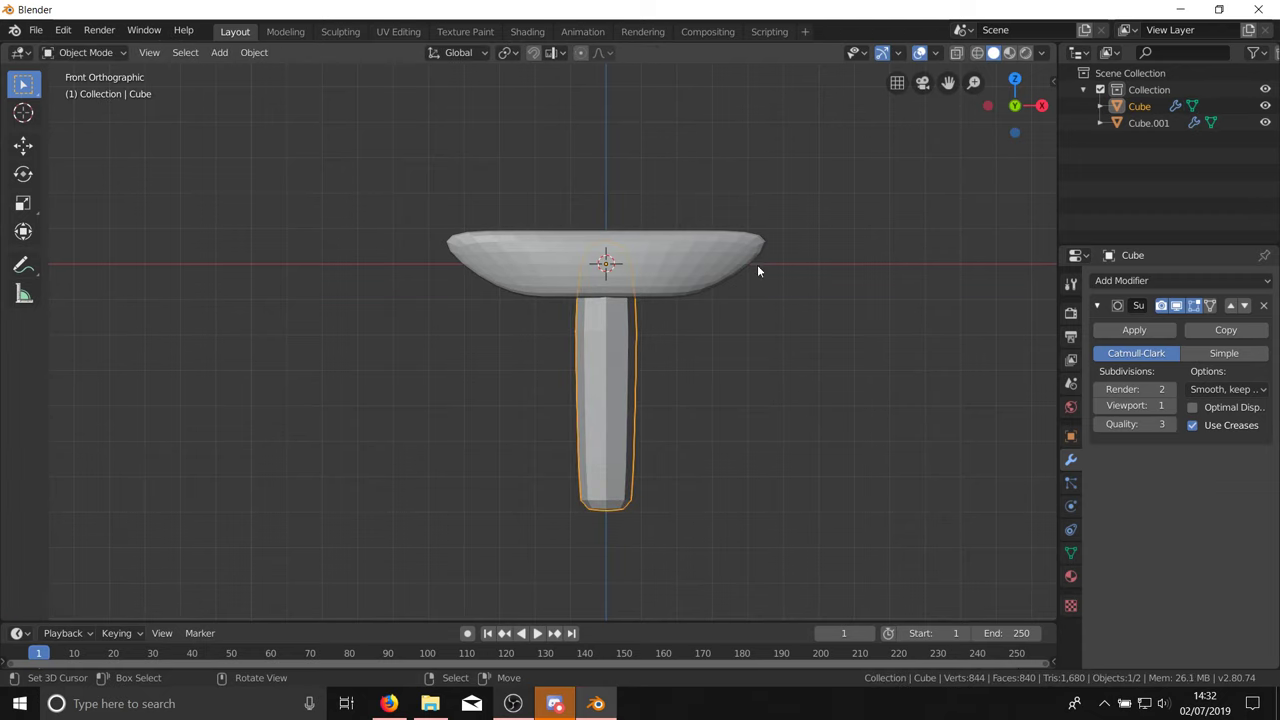
Step: Hide the head object and open the handle's mesh for editing in front view
middle_click_drag(757, 264, 648, 328)
left_click(618, 273)
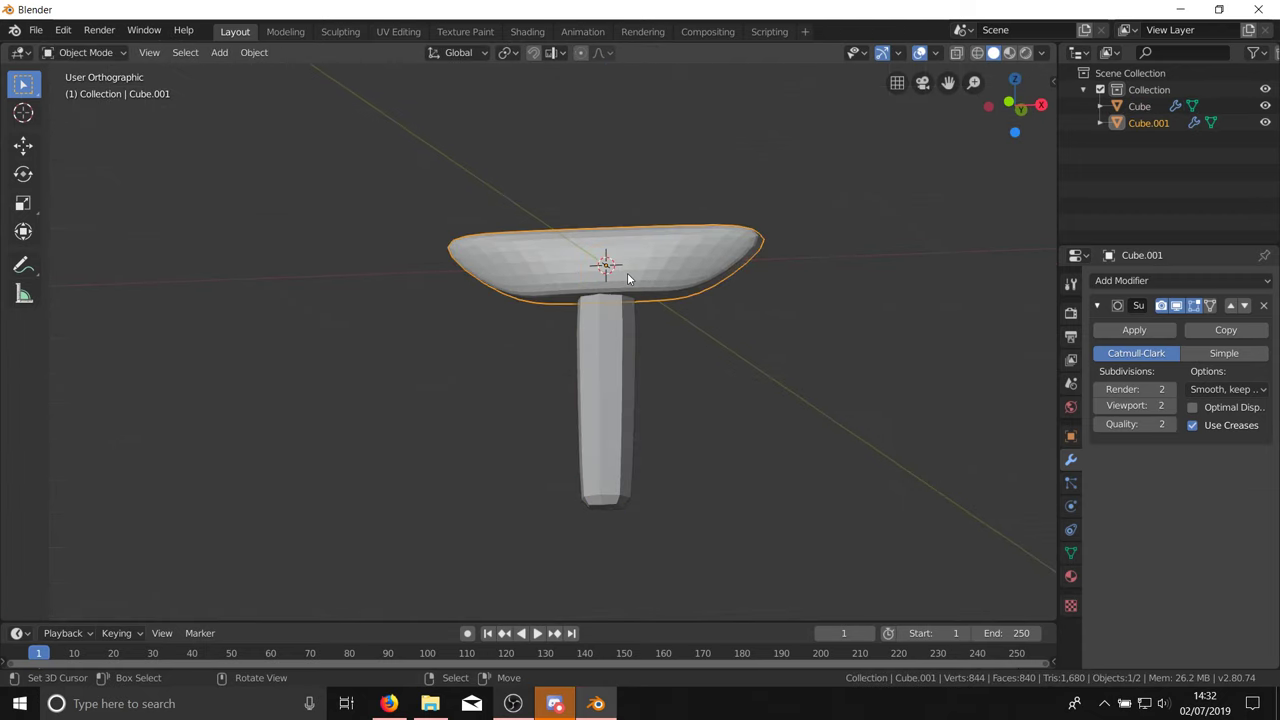
key("h")
left_click(626, 343)
middle_click_drag(627, 350, 722, 277)
key("KP_1")
key("Tab")
scroll(718, 293, "up", 3)
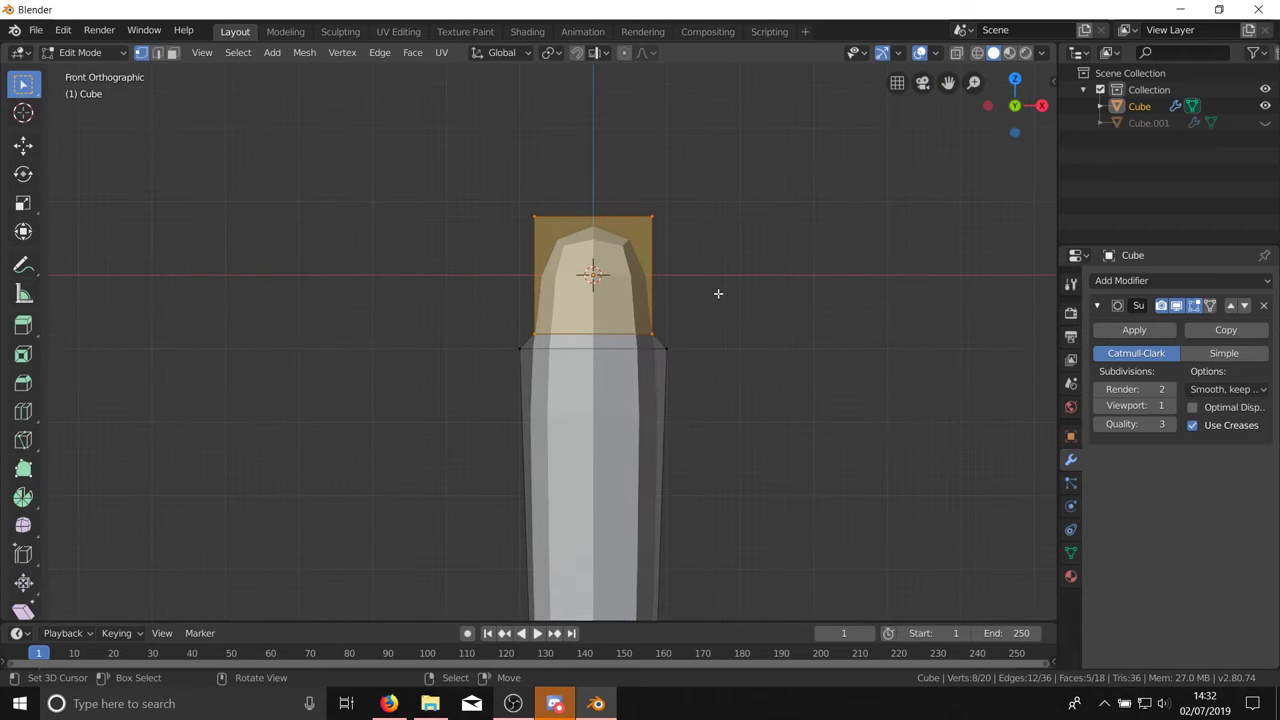
Step: Add a loop cut around the handle and slide it up close to the shoulder below the narrowed top
key("s")
right_click(681, 299)
key("alt+a")
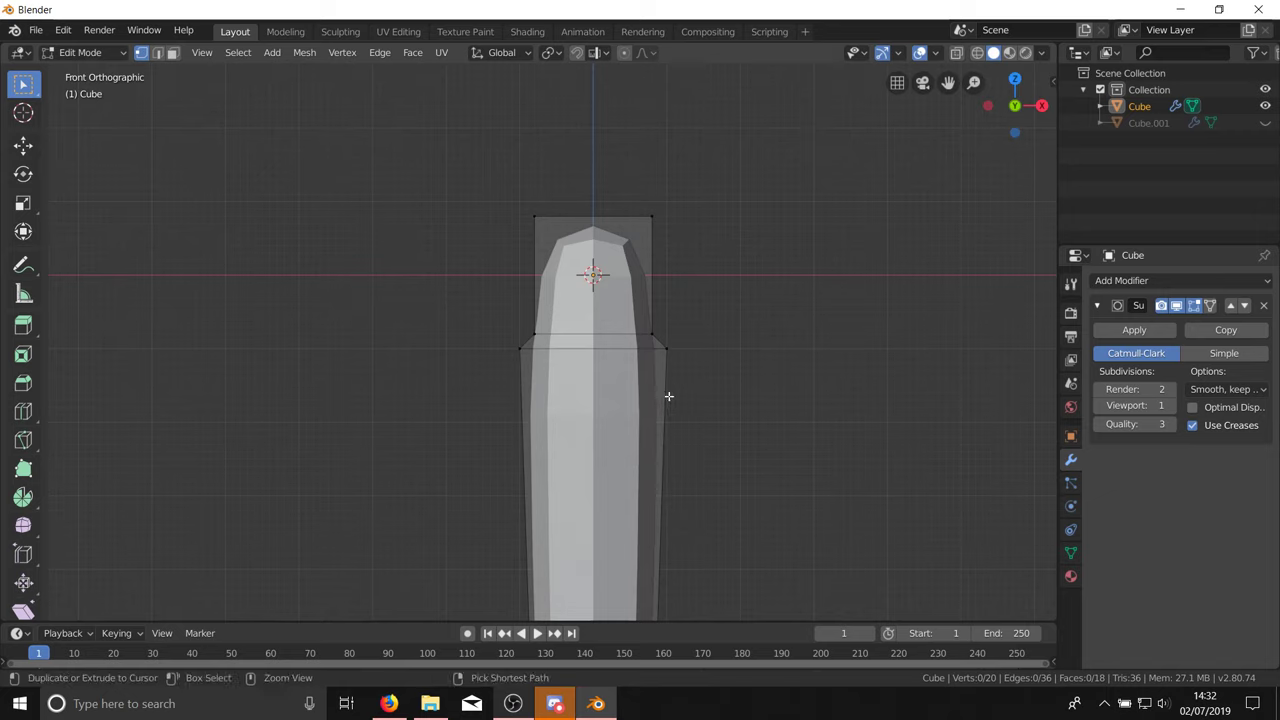
key("ctrl+r")
left_click(688, 419)
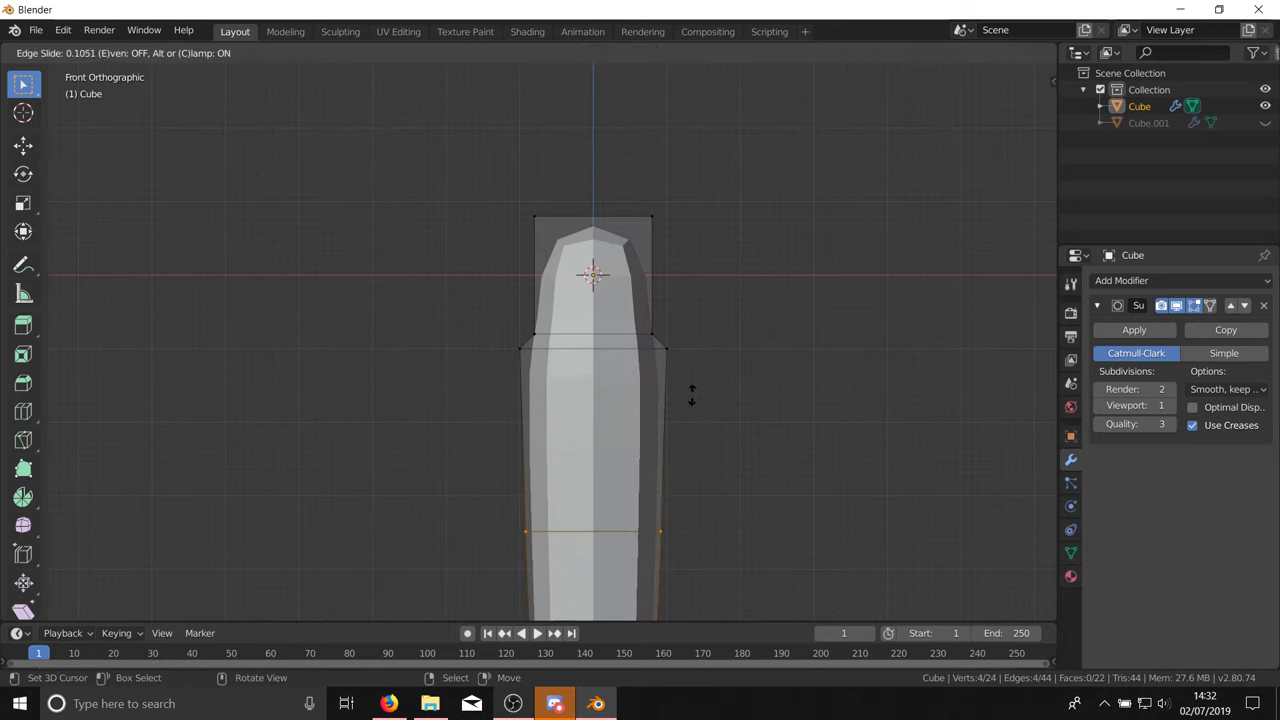
left_click(691, 224)
key("Tab")
middle_click_drag(736, 273, 685, 331)
left_click(685, 331)
key("KP_1")
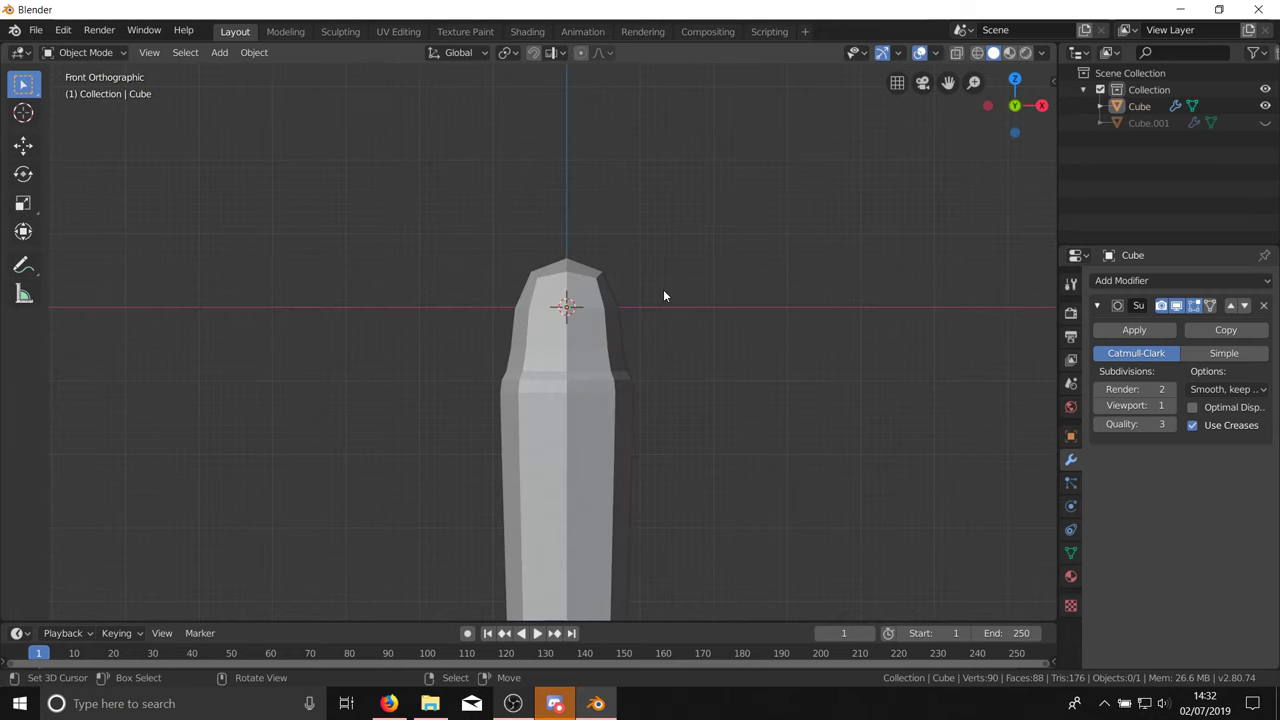
Step: Unhide the head and show the complete object, with nothing selected, in front view
key("alt+h")
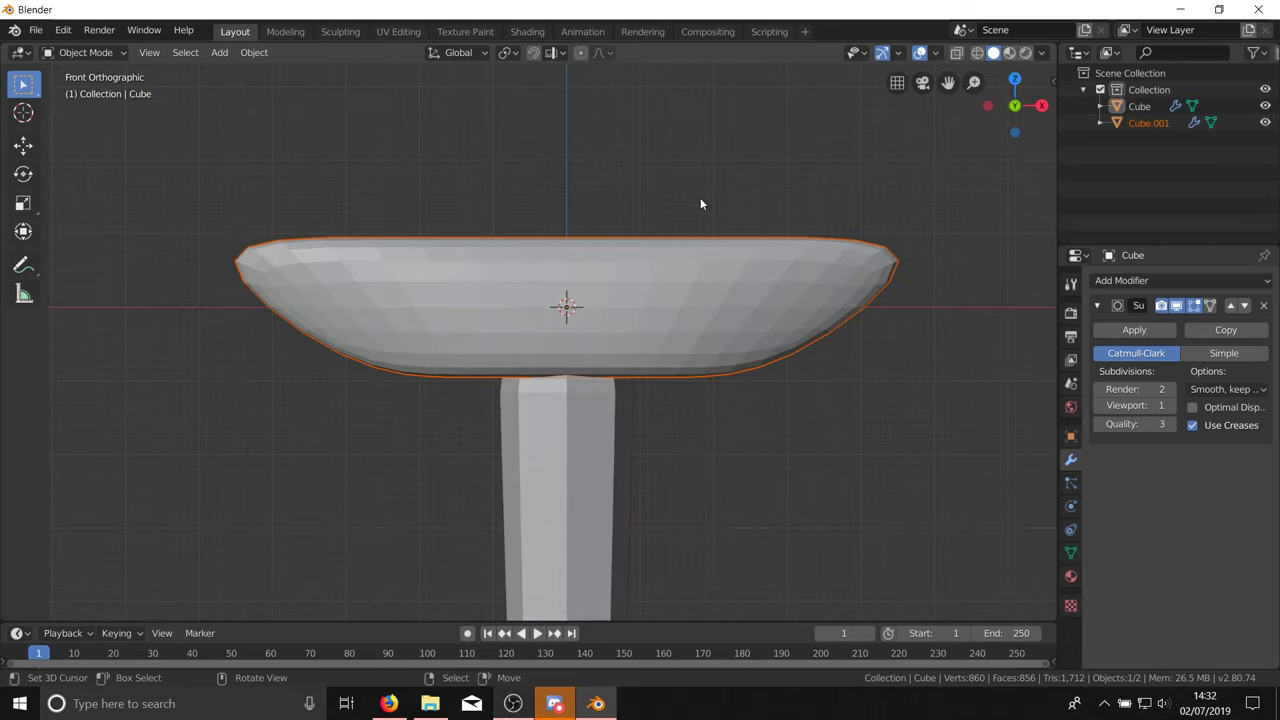
key("alt+a")
scroll(759, 170, "down", 3)
middle_click_drag(760, 177, 735, 352)
key("KP_1")
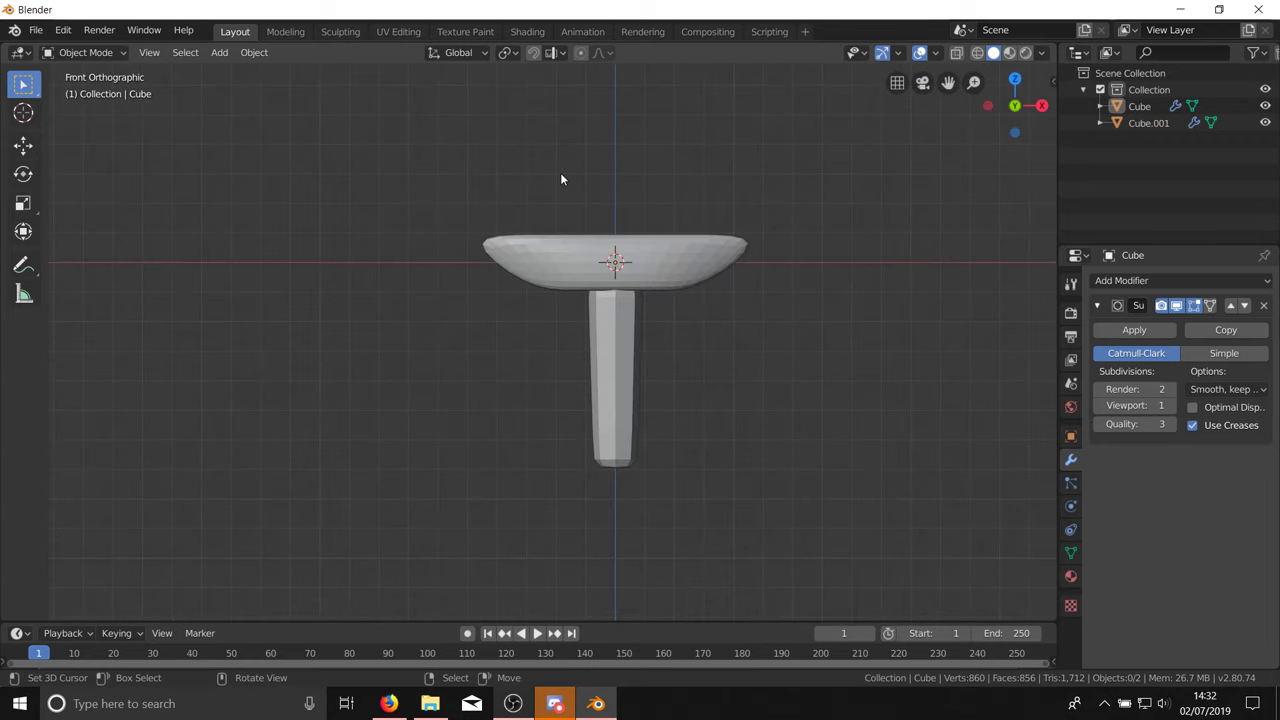
Step: Set the handle's Subdivision Surface viewport level to 2 and its quality to 2
left_click(629, 312)
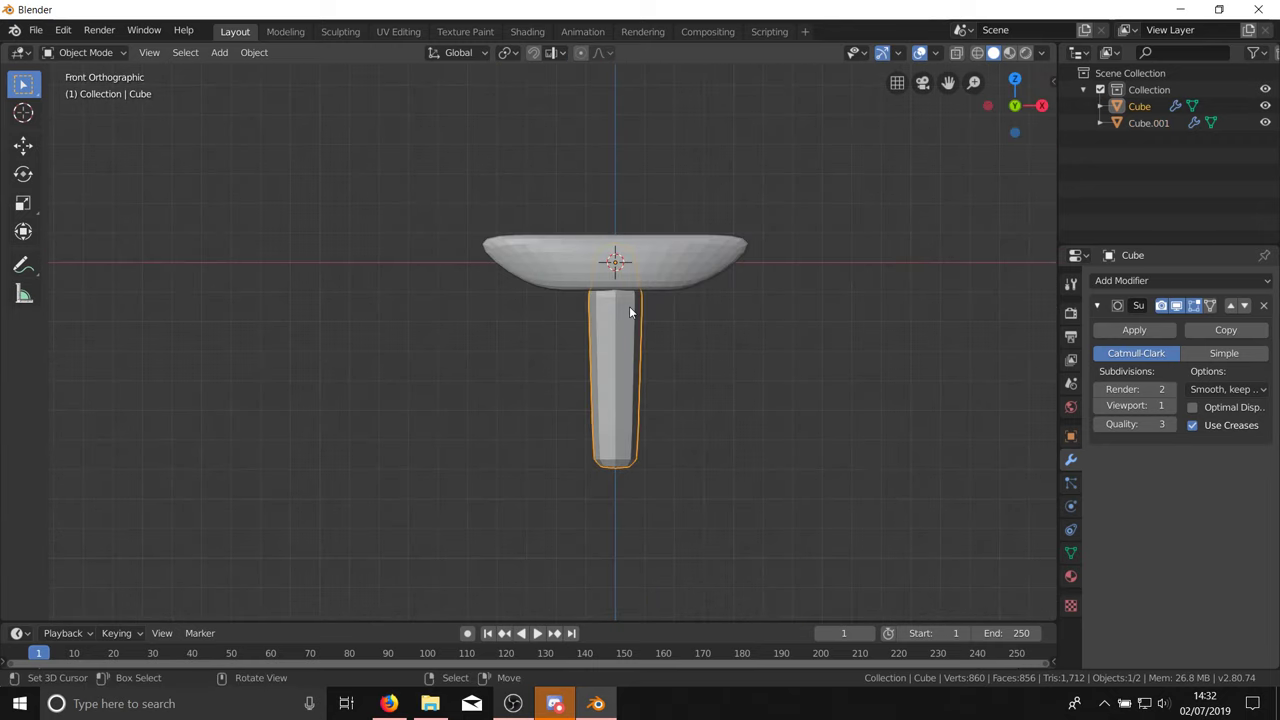
left_click(1174, 406)
left_click(1103, 426)
mouse_move(621, 404)
middle_mouse_down()
mouse_move(474, 366)
mouse_move(651, 391)
mouse_move(380, 437)
mouse_move(633, 398)
mouse_move(633, 414)
middle_mouse_up()
key("KP_1")
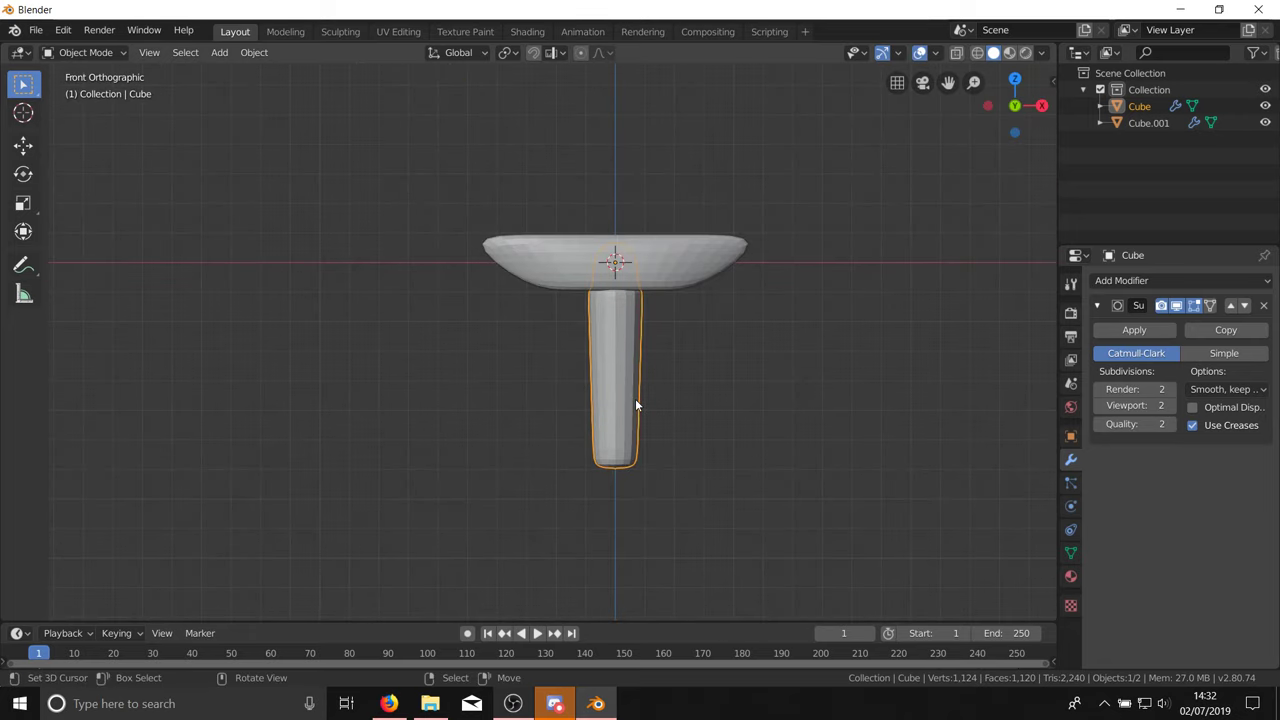
Step: Open both meshes for editing and add four evenly spaced, unslid loop cuts along the handle's shaft
key("alt+a")
key("a")
key("Tab")
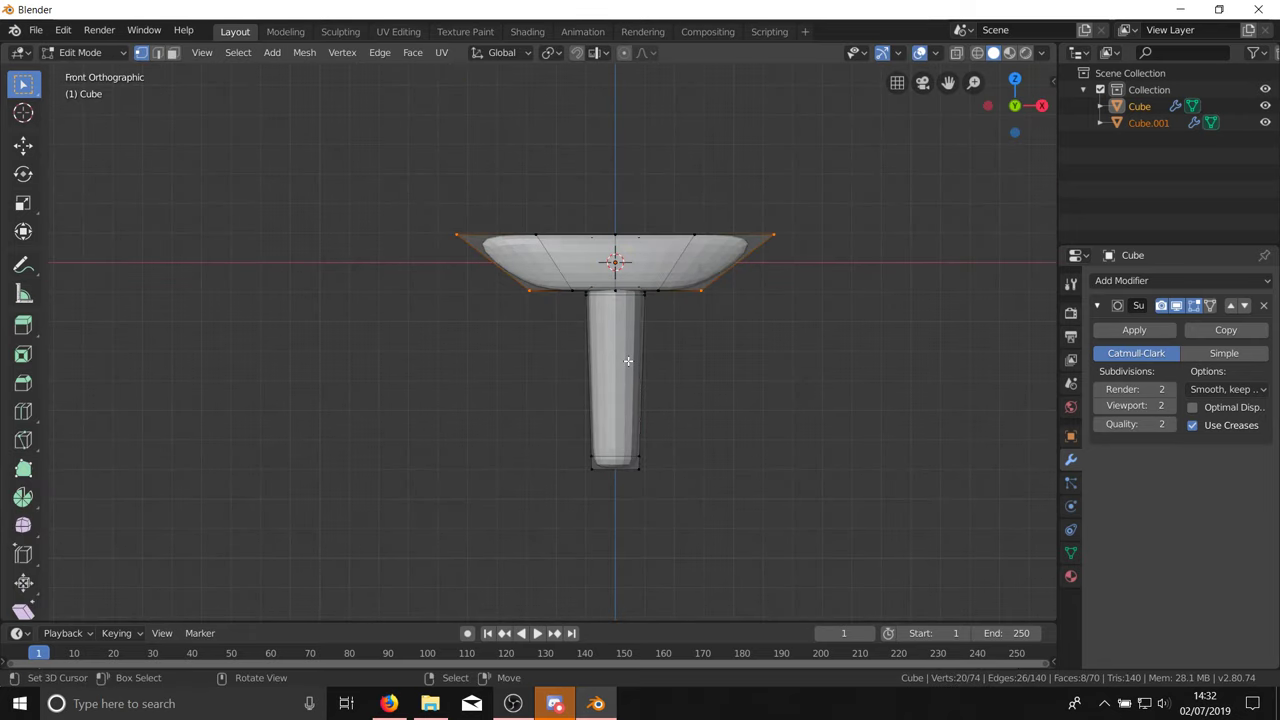
scroll(642, 374, "up", 1, "ctrl")
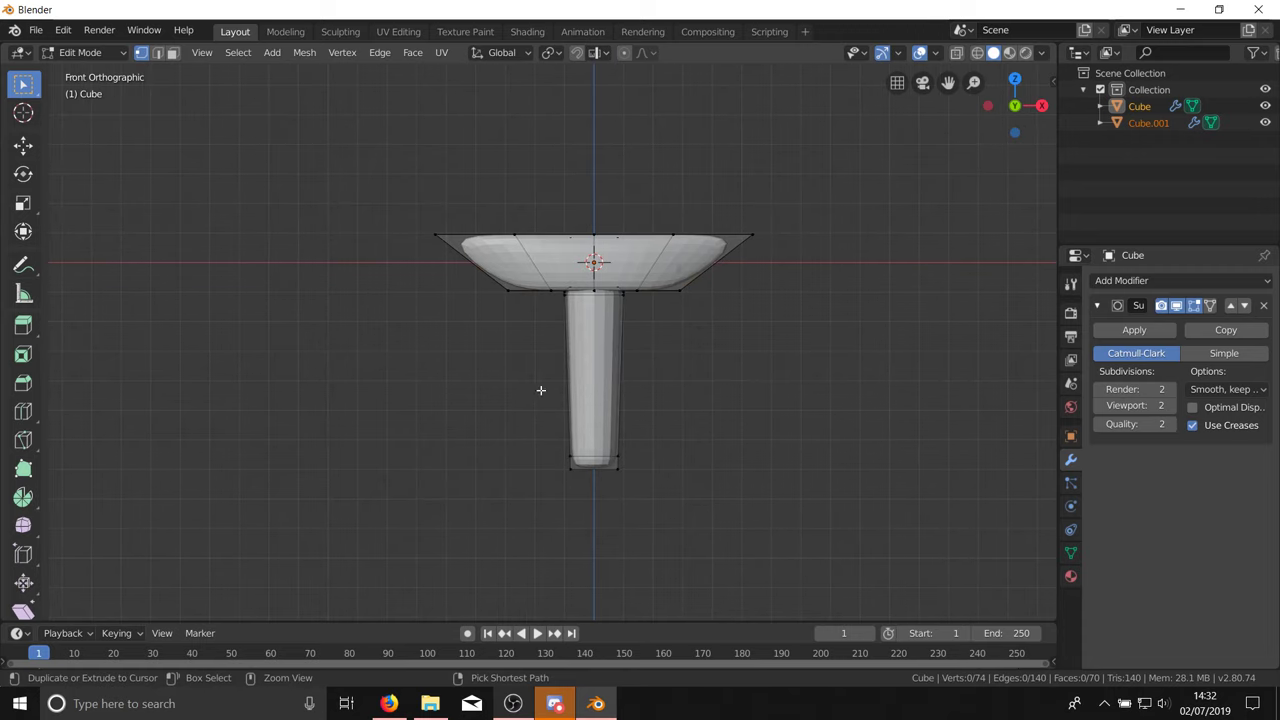
scroll(565, 392, "up", 5)
key("ctrl+r")
scroll(683, 270, "up", 3)
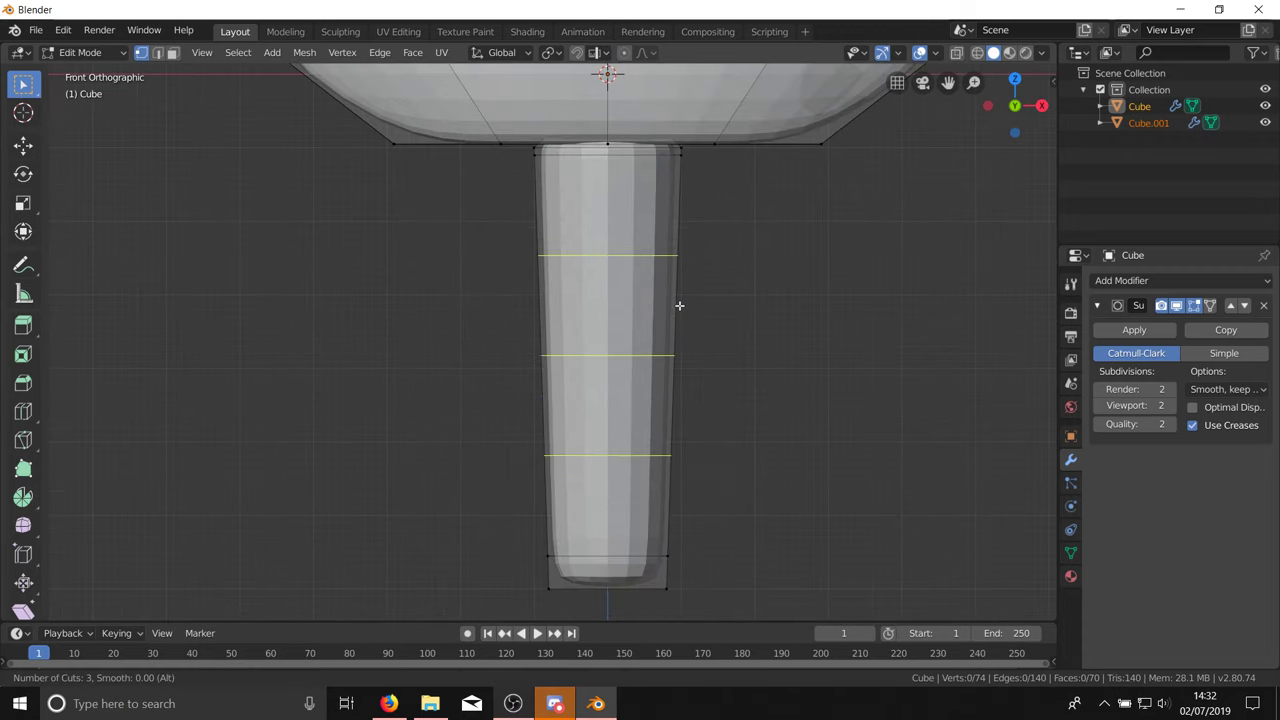
scroll(680, 305, "up", 1)
left_click(680, 305)
right_click(797, 305)
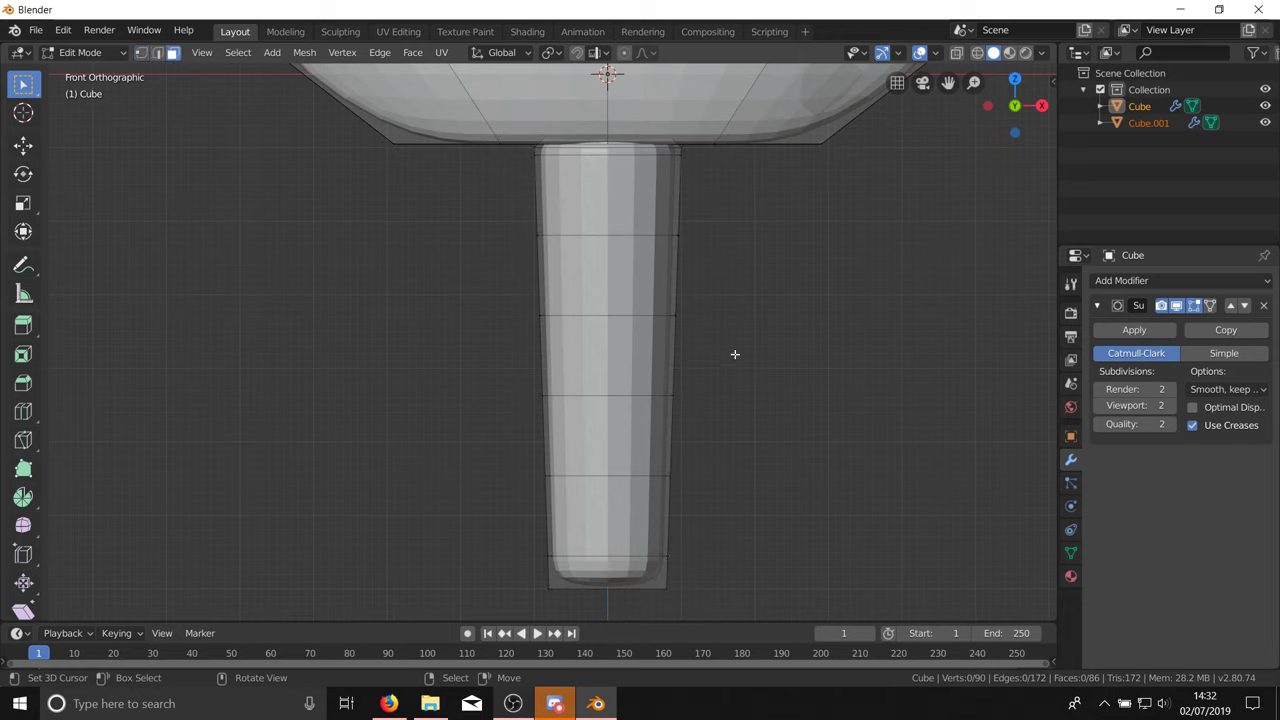
Step: Select the faces of the handle's second and fourth bands through the mesh in wireframe display, and return to solid shading
key("z")
left_click(513, 284)
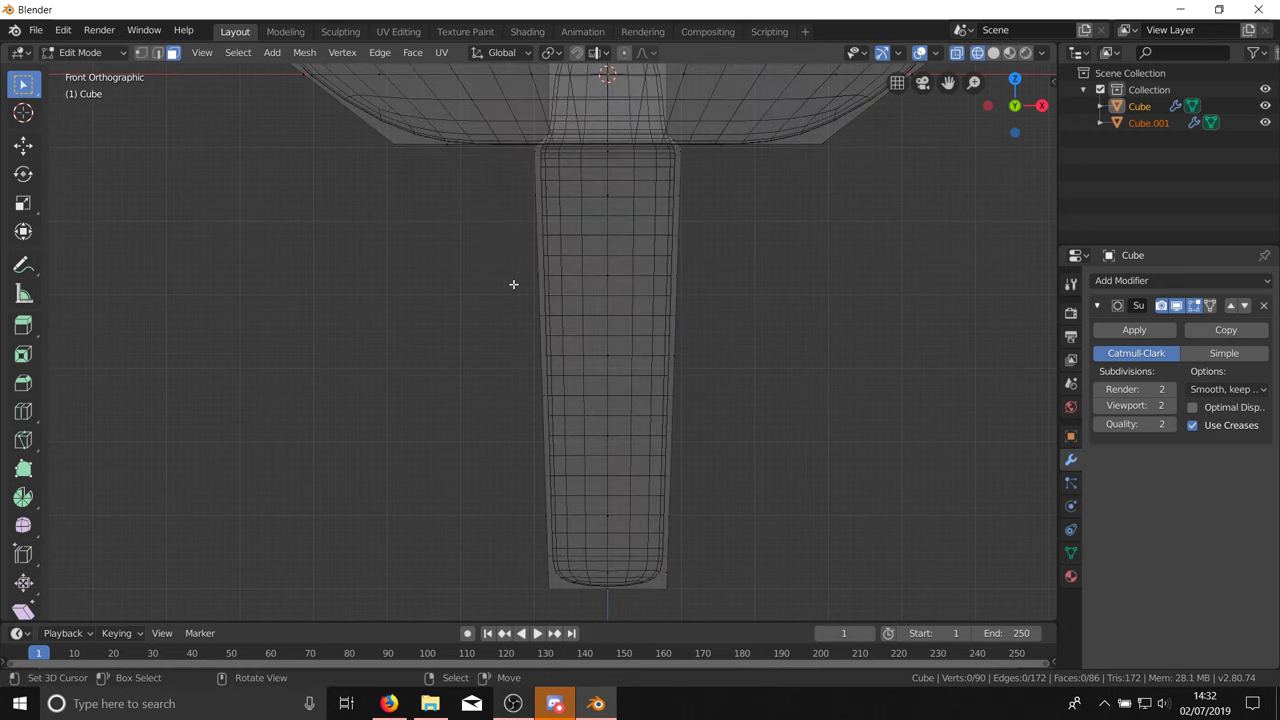
key("c")
left_click_drag(517, 240, 757, 260)
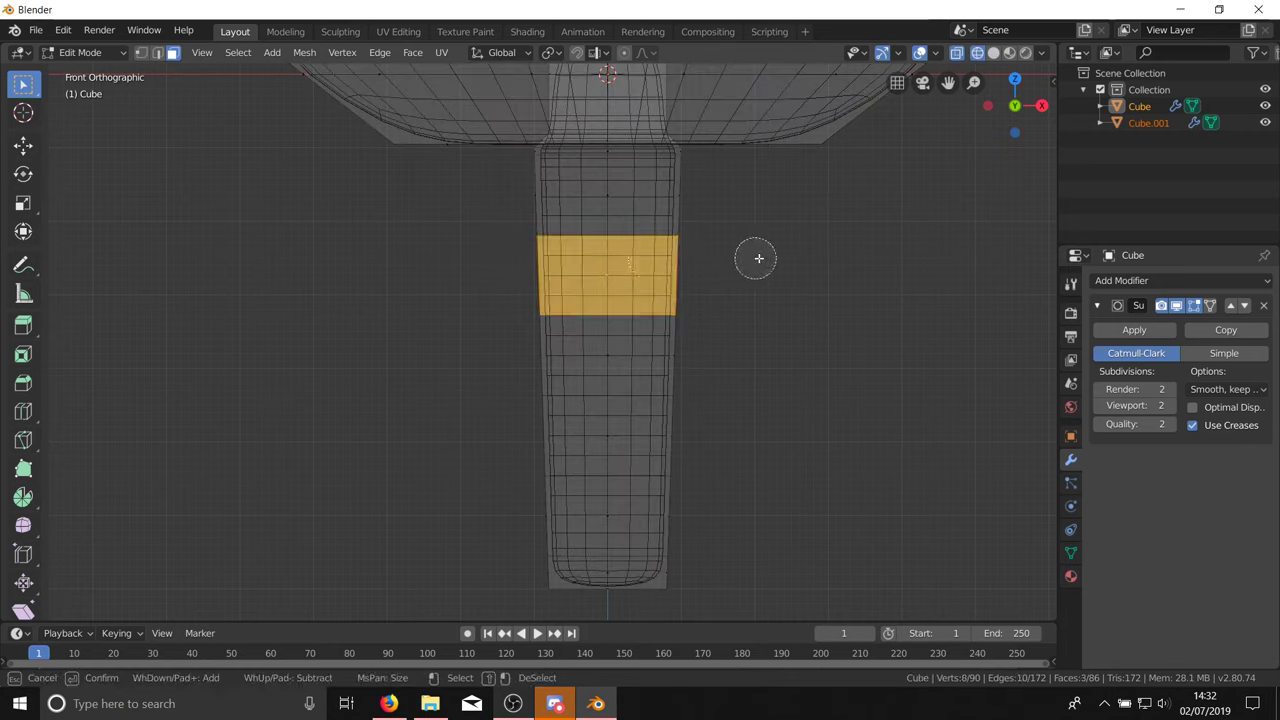
left_click_drag(516, 400, 630, 440)
right_click(720, 430)
key("shift+z")
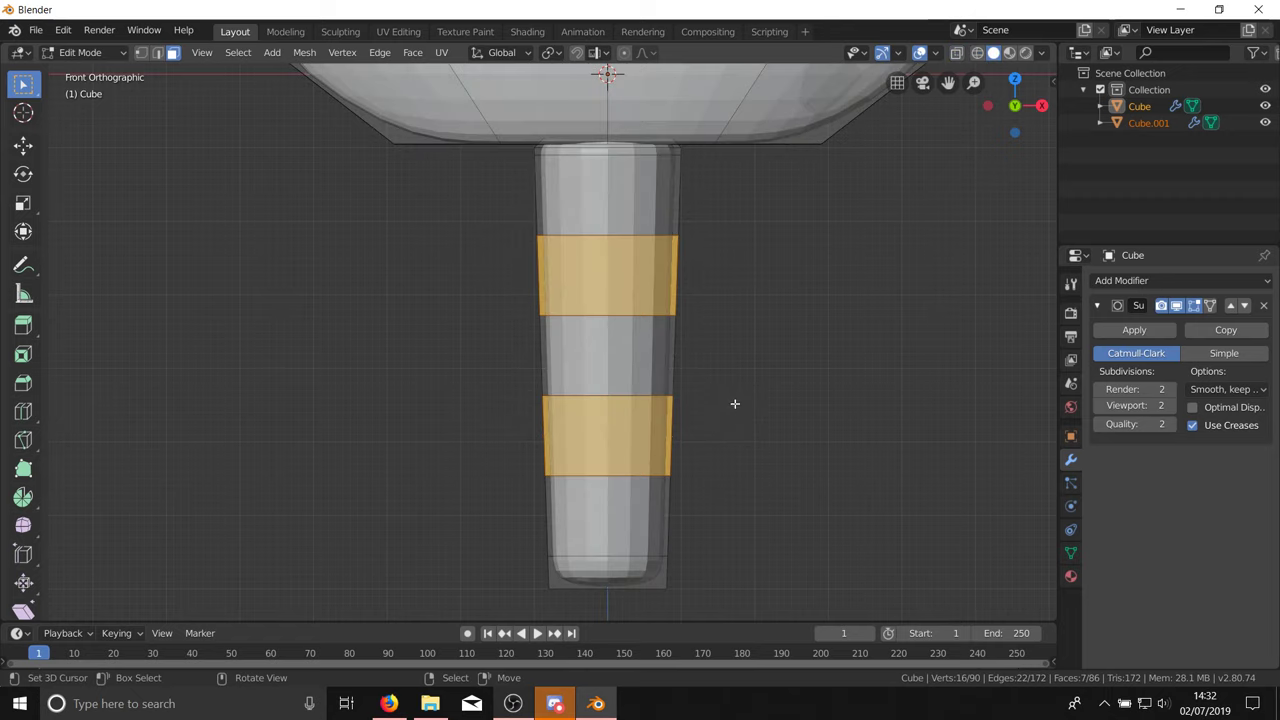
key("e")
left_click(745, 383)
middle_click_drag(590, 445, 654, 445)
key("ctrl+z")
Step: Add the missing face to the band selection, extrude both bands in place and shrink them inward along their normals
left_click(571, 277, "shift")
middle_click_drag(780, 380, 745, 416)
key("KP_1")
key("e")
left_click(807, 370)
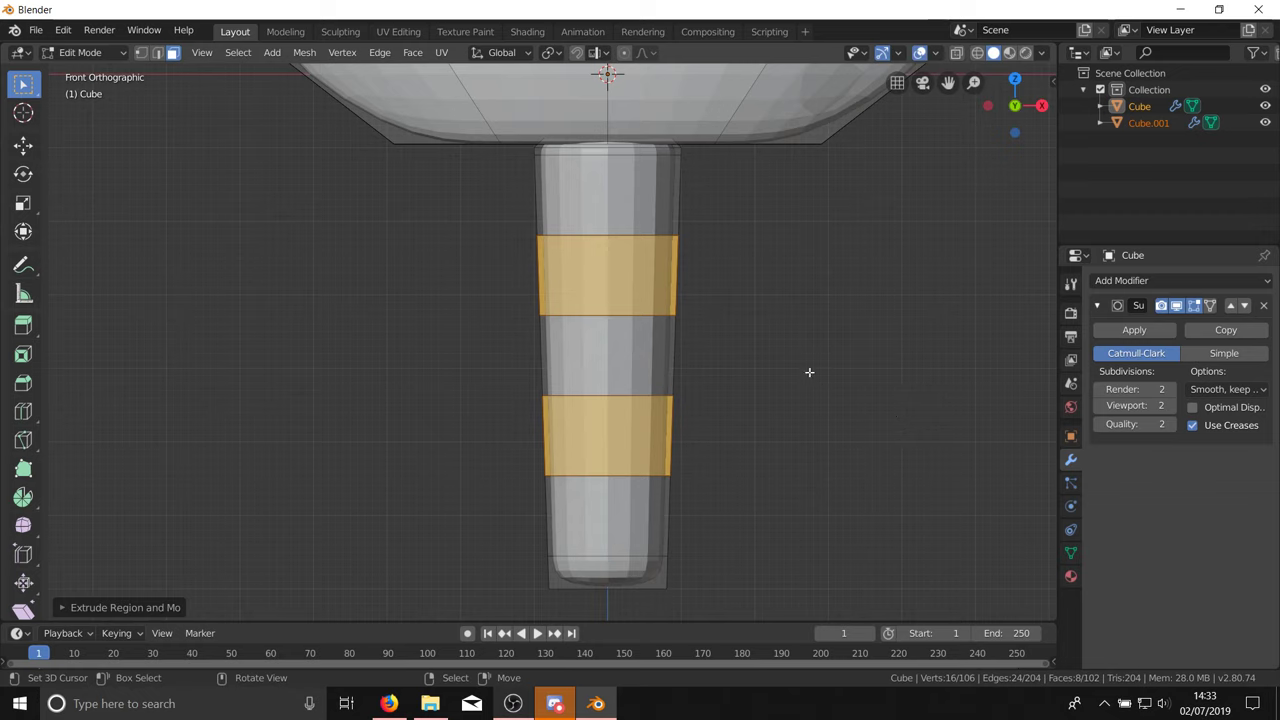
key("alt+s")
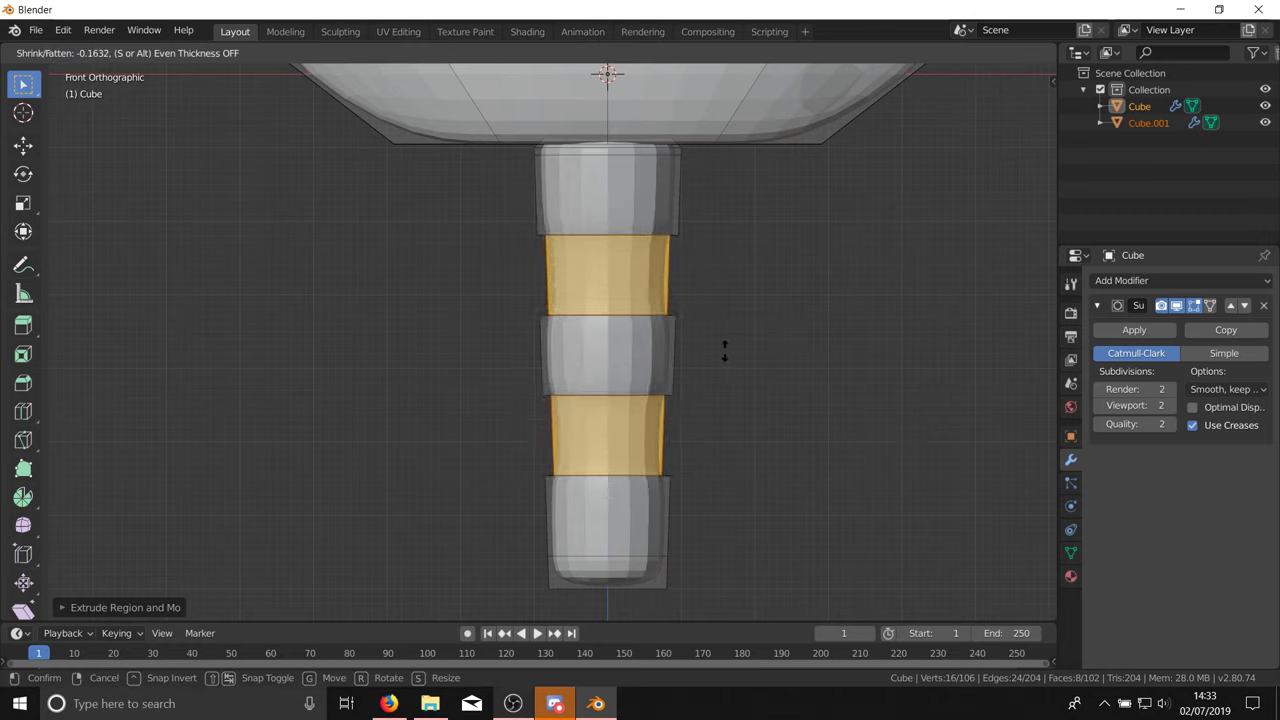
left_click(826, 346)
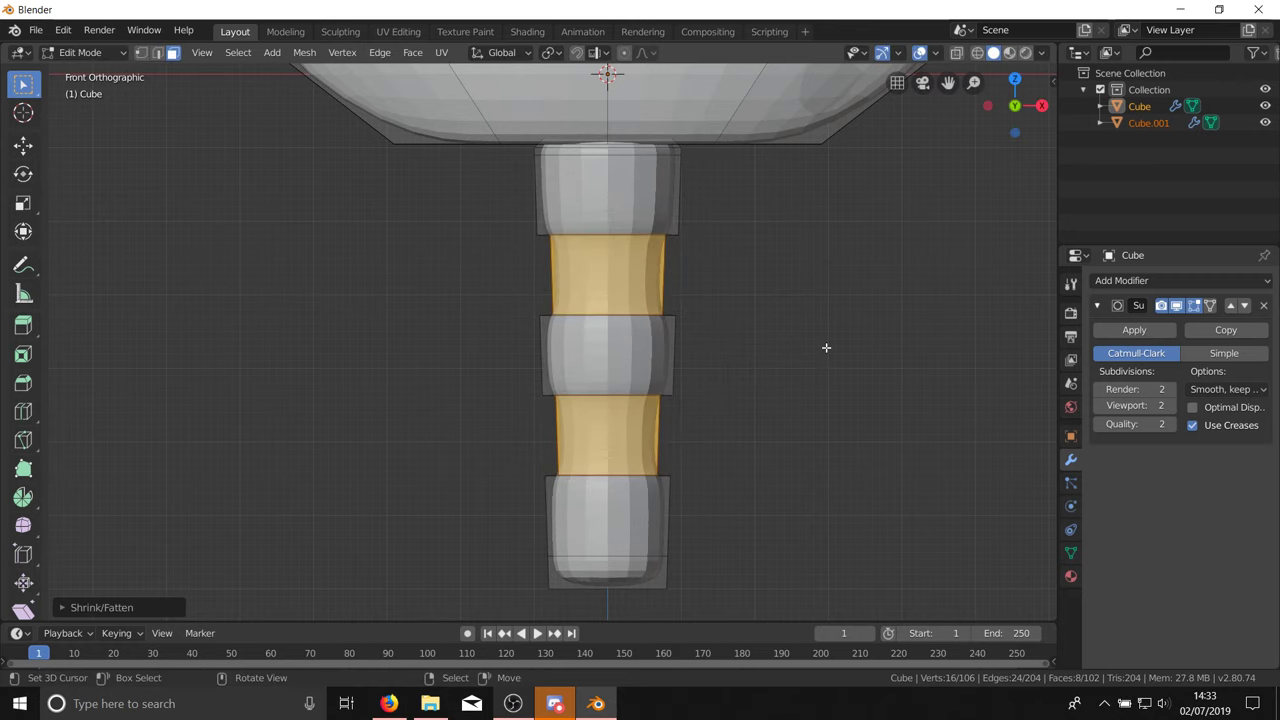
Step: Check the grooved handle in perspective and adjust the two selected bands' depth with Shrink/Fatten, keeping them recessed
key("Tab")
middle_click_drag(836, 399, 786, 437)
key("KP_5")
scroll(725, 405, "down", 3)
middle_click_drag(730, 401, 677, 380)
scroll(685, 400, "up", 3)
middle_click_drag(689, 423, 746, 420)
key("Tab")
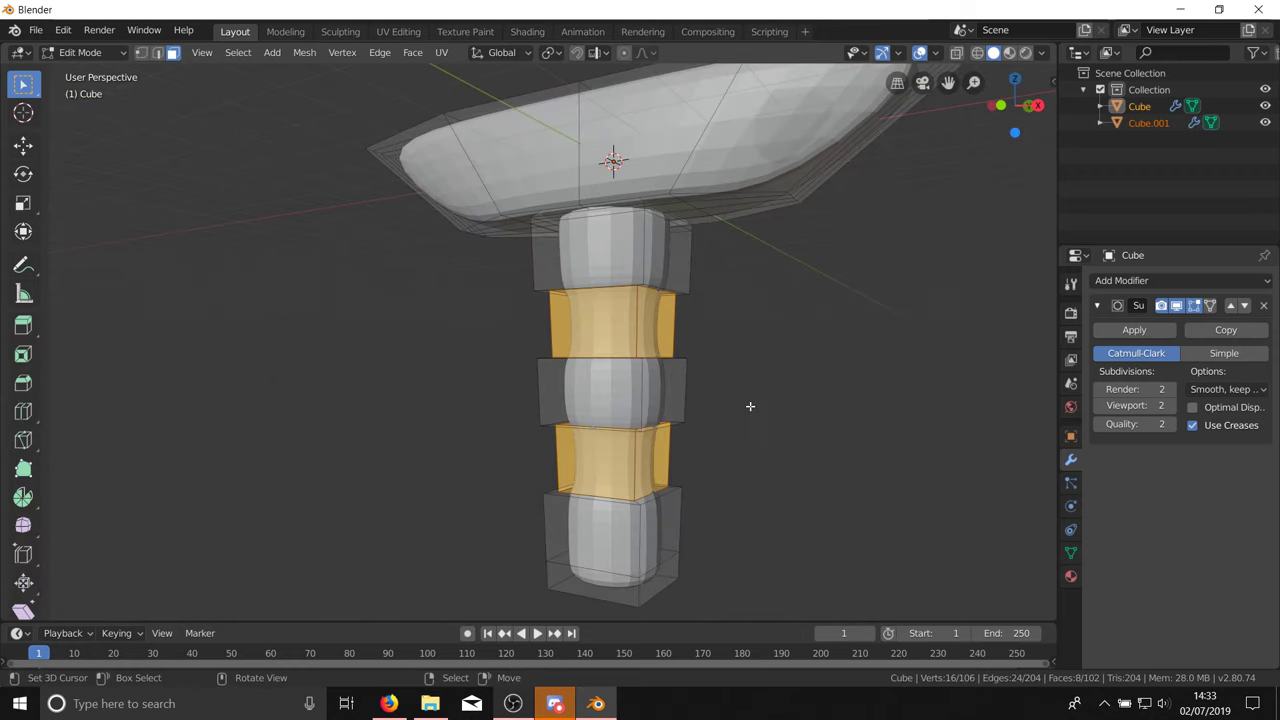
key("alt+s")
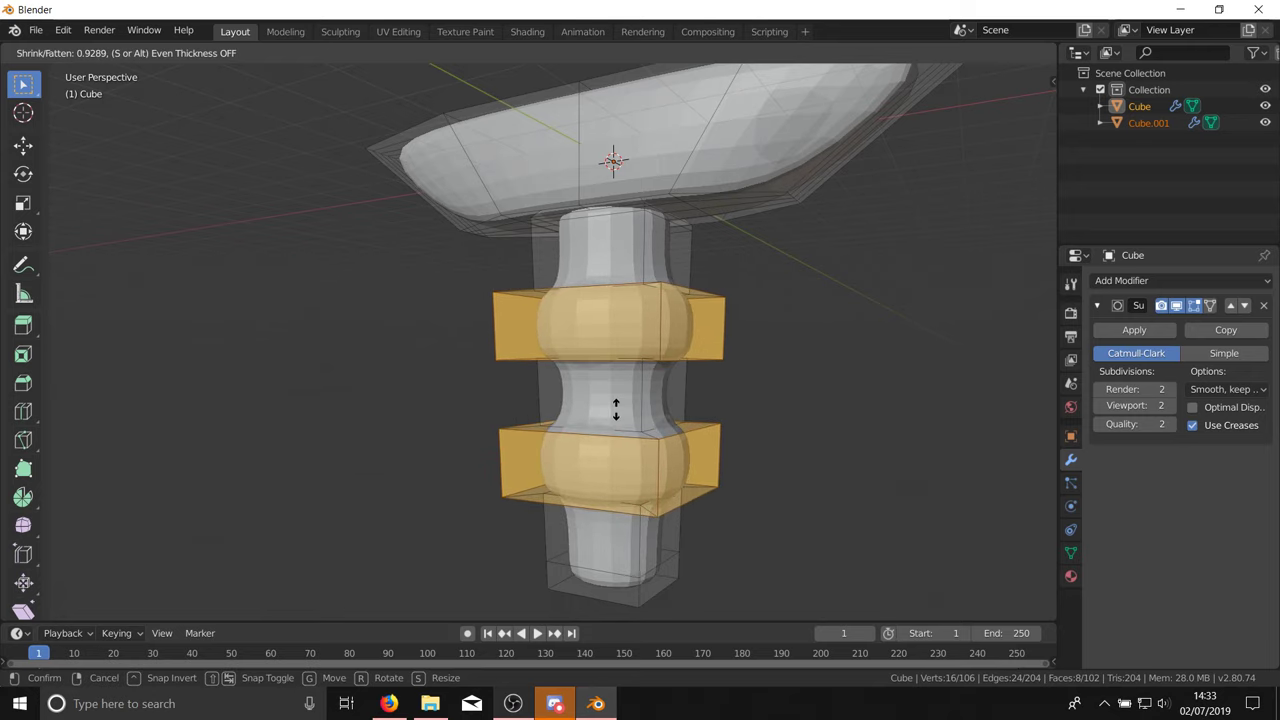
left_click(866, 376)
Step: Leave mesh editing, clear the selection and examine the whole tool with its grooved handle, ending in front view
key("Tab")
key("alt+a")
middle_click_drag(785, 463, 653, 424)
scroll(653, 424, "down", 2)
middle_click_drag(668, 371, 684, 345)
scroll(612, 345, "down", 1)
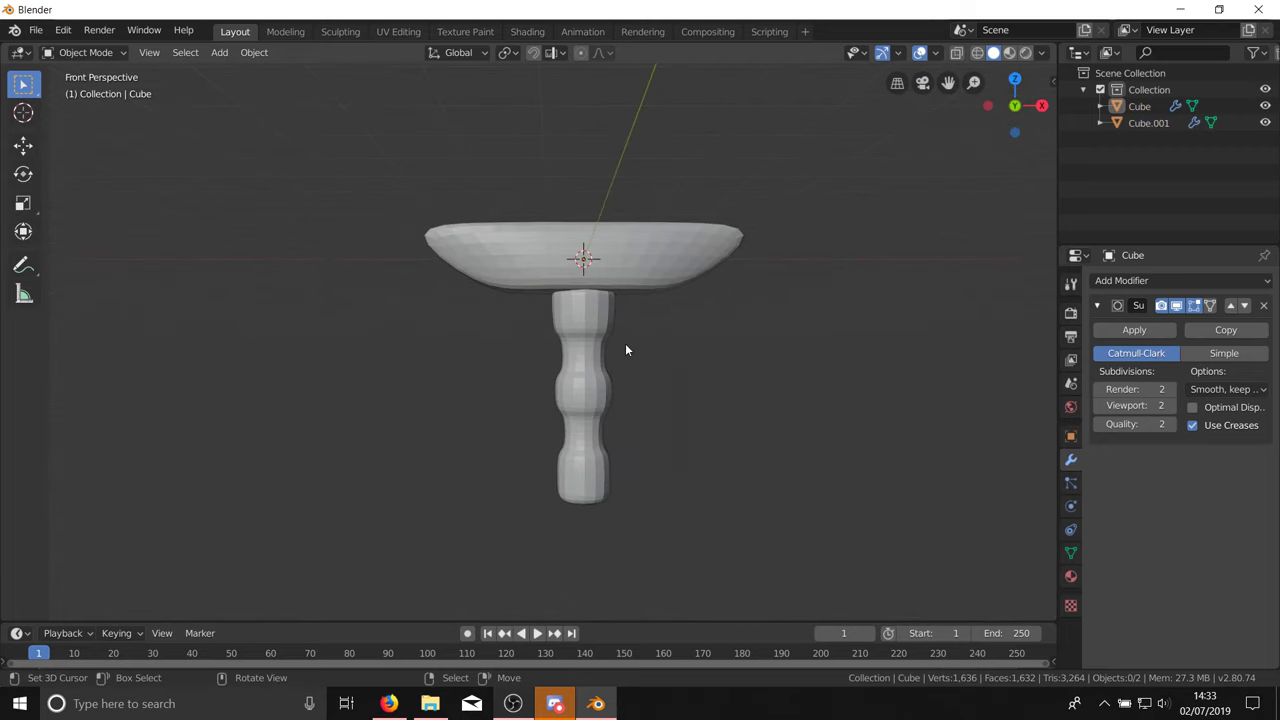
key("KP_1")
scroll(585, 509, "down", 1)
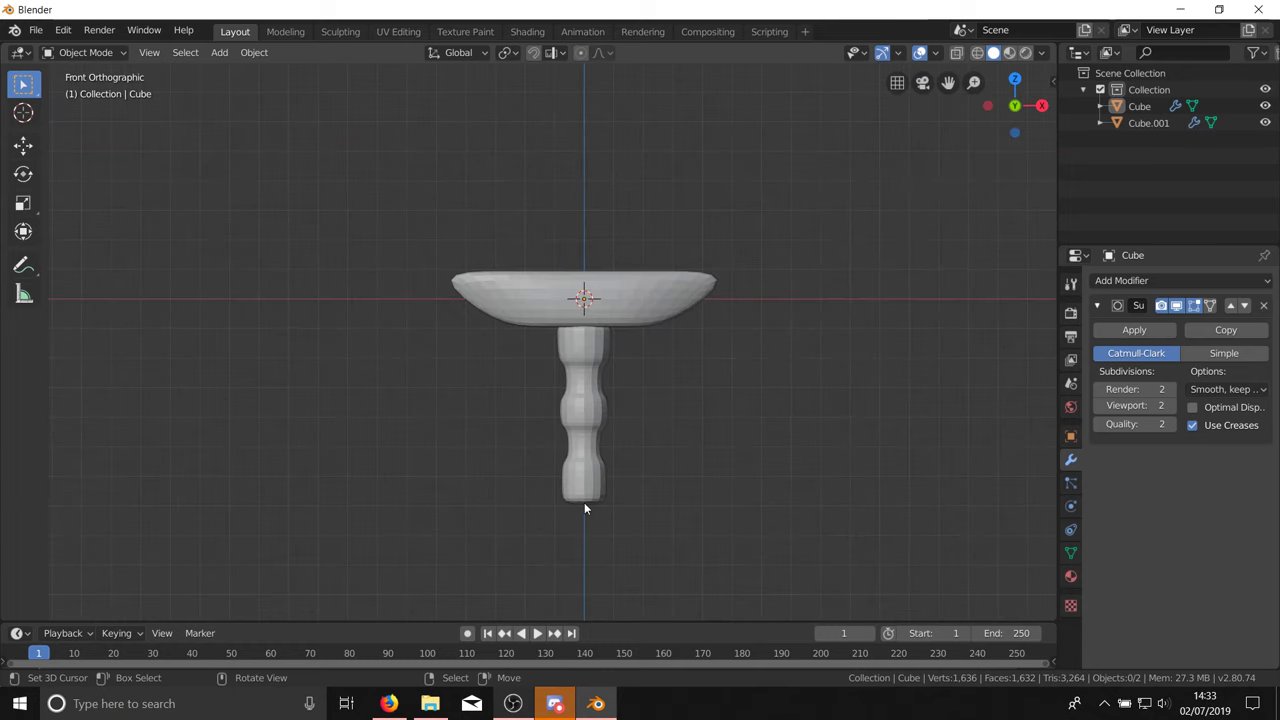
Step: Add a UV sphere at the 3D cursor and open its mesh for editing
scroll(585, 509, "up", 2)
key("shift+a")
mouse_move(585, 365)
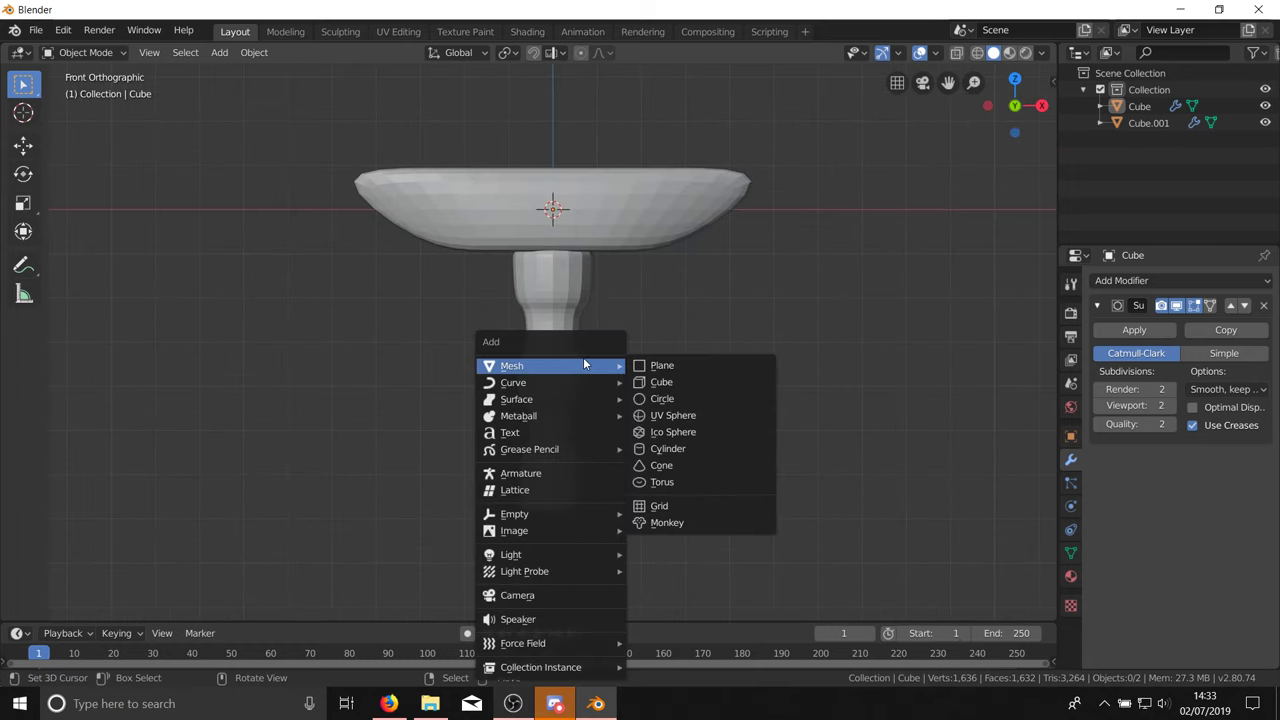
left_click(699, 416)
scroll(739, 354, "down", 3)
key("Tab")
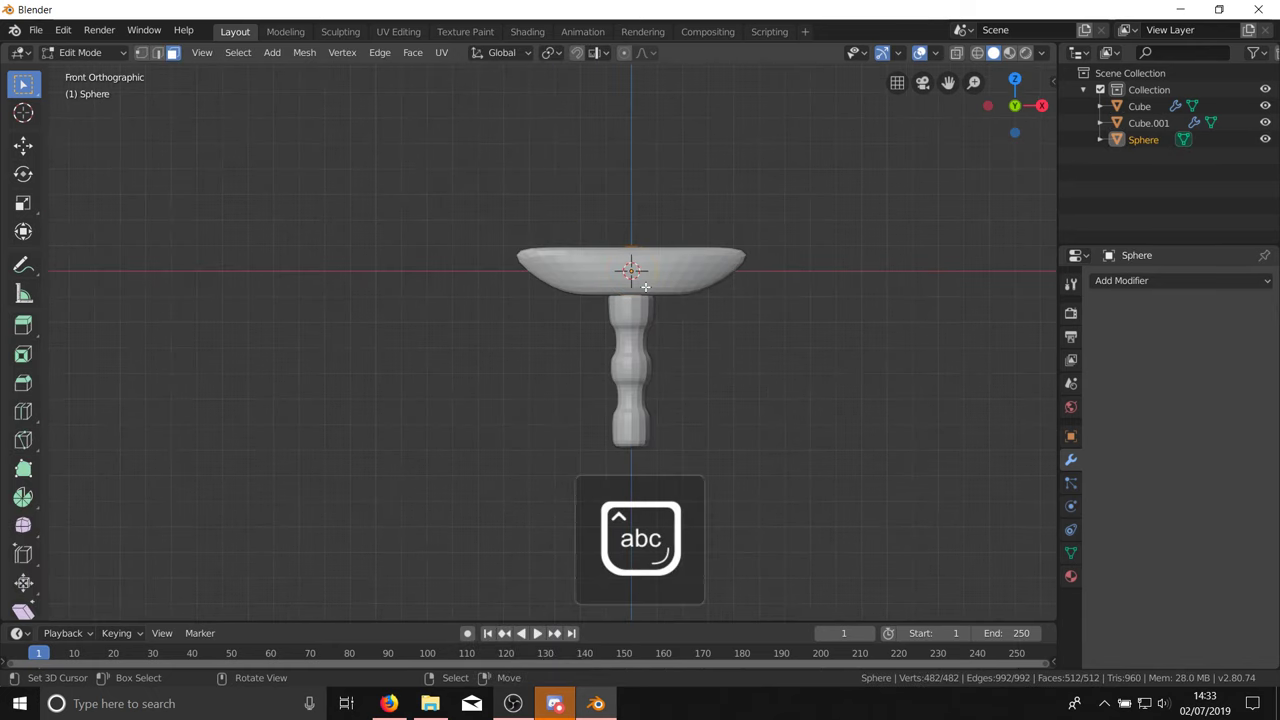
Step: Move the sphere's mesh straight down along Z to overlap the handle's bottom end, and return to object mode in solid shading
key("shift+z")
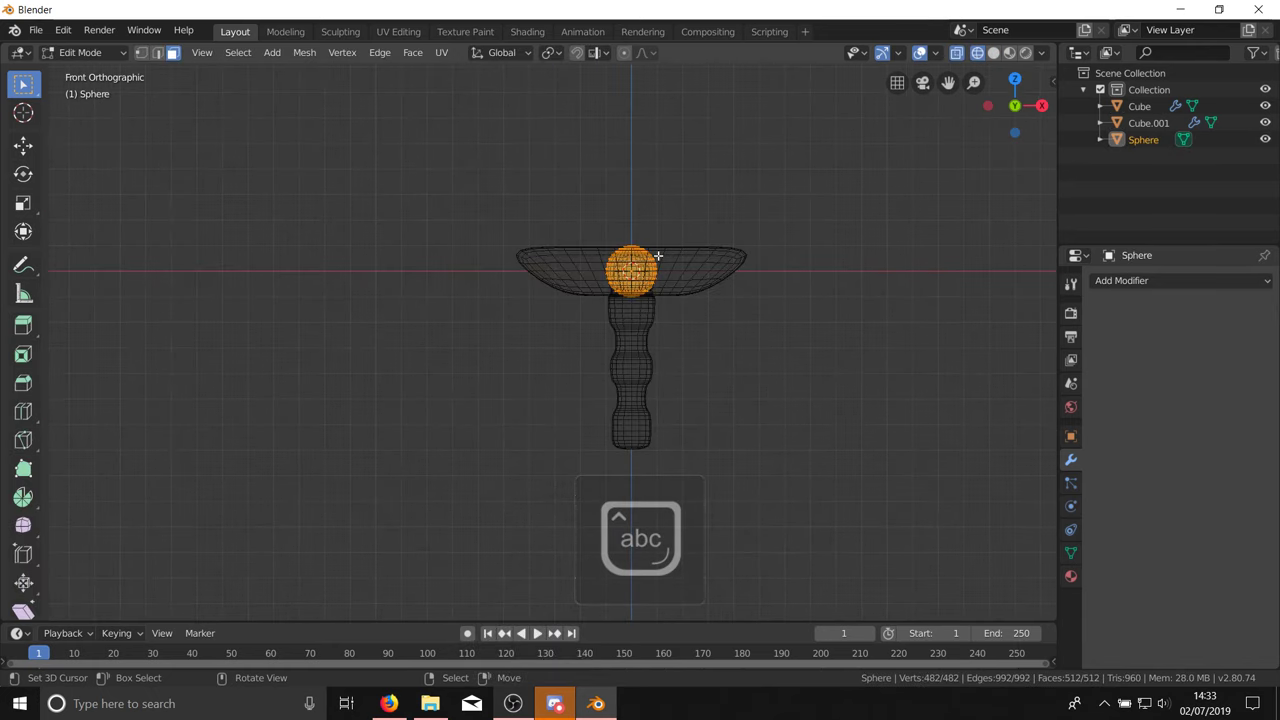
key("g")
key("z")
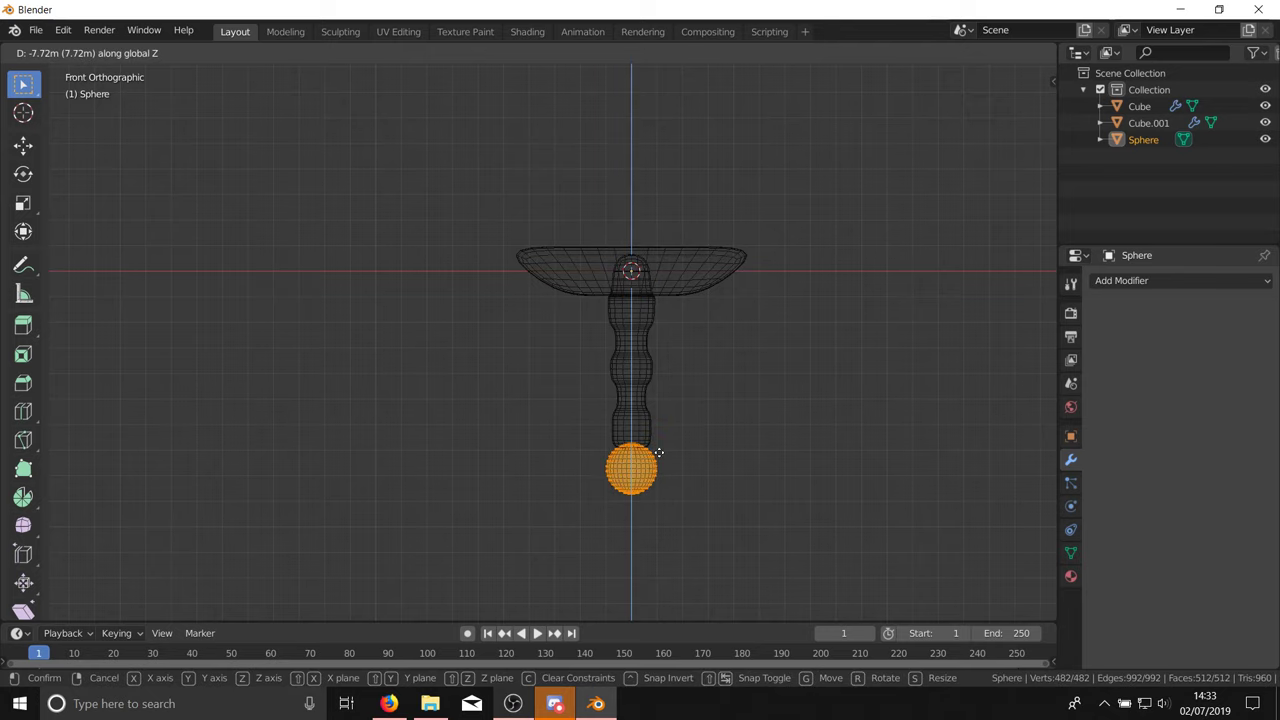
left_click(657, 440)
key("shift+z")
scroll(612, 458, "up", 4)
key("Tab")
scroll(752, 402, "up", 5)
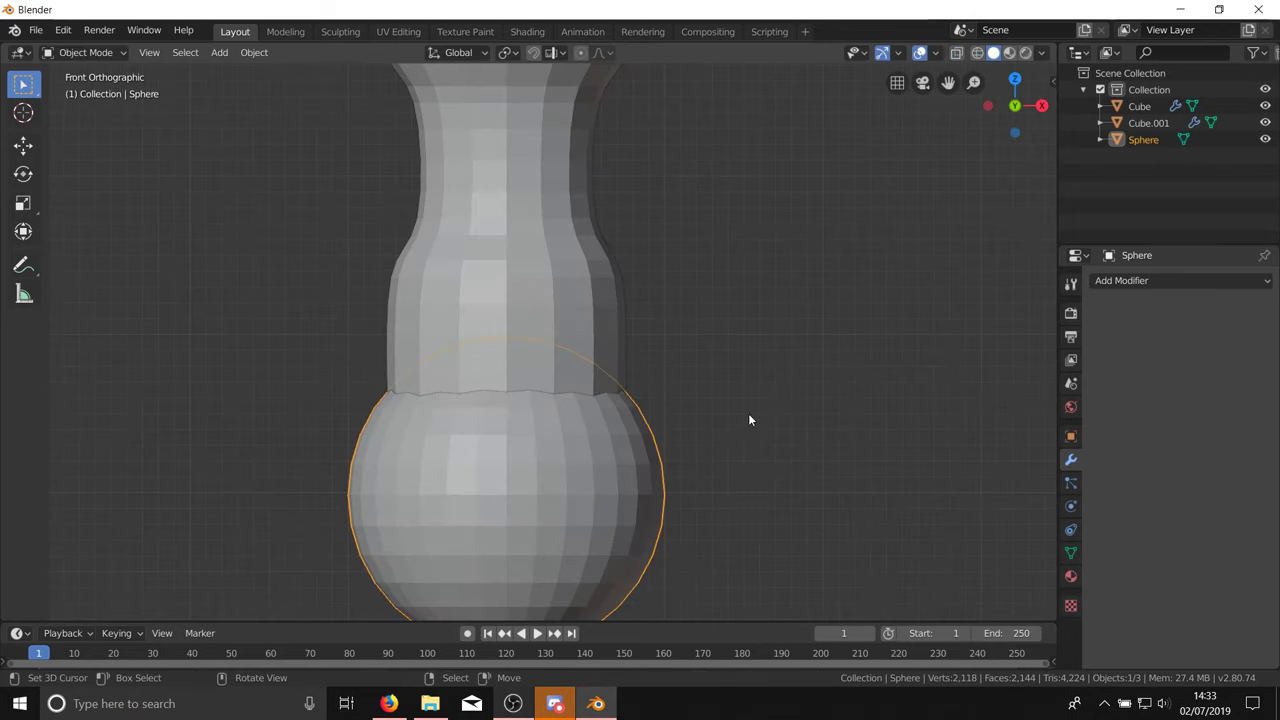
Step: Deselect the sphere and examine the complete tool in perspective and orthographic views, ending in front view
scroll(739, 421, "down", 3)
left_click(739, 424)
middle_click_drag(739, 424, 637, 433)
key("KP_5")
scroll(597, 517, "down", 5)
middle_click_drag(597, 517, 686, 521)
scroll(520, 488, "down", 3)
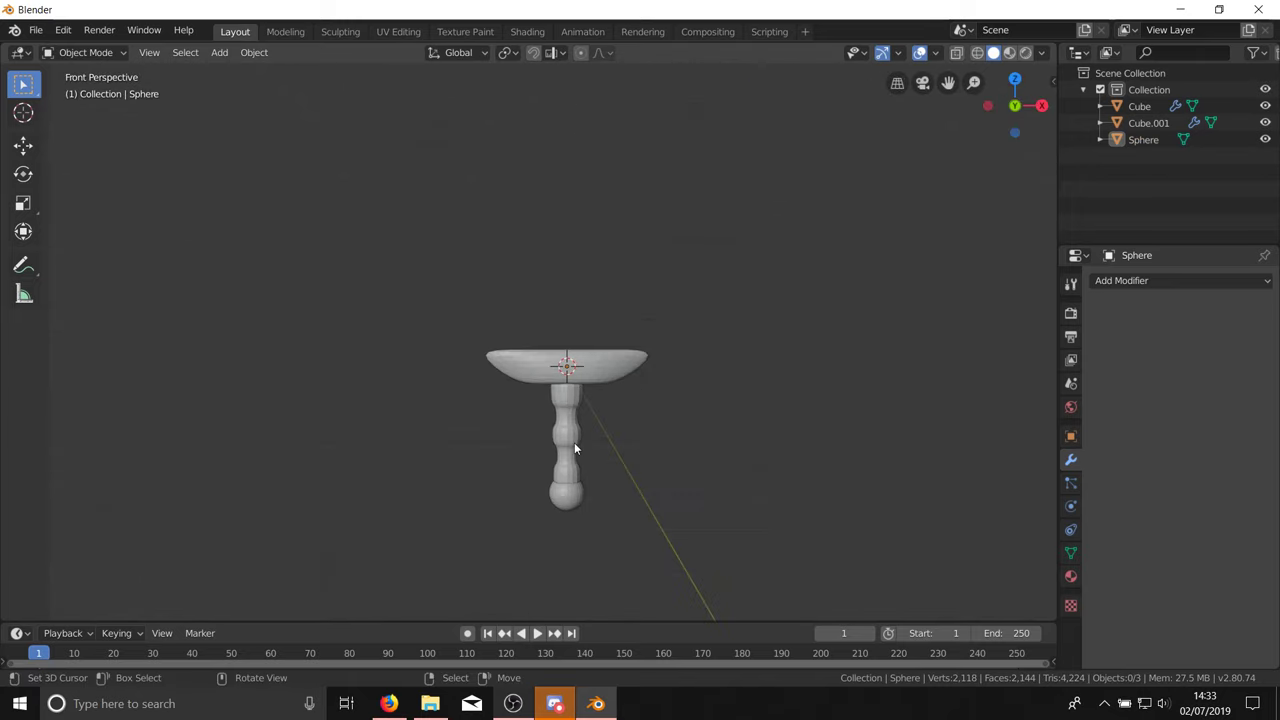
key("KP_5")
scroll(630, 438, "up", 1)
scroll(704, 434, "down", 3)
scroll(705, 438, "up", 3)
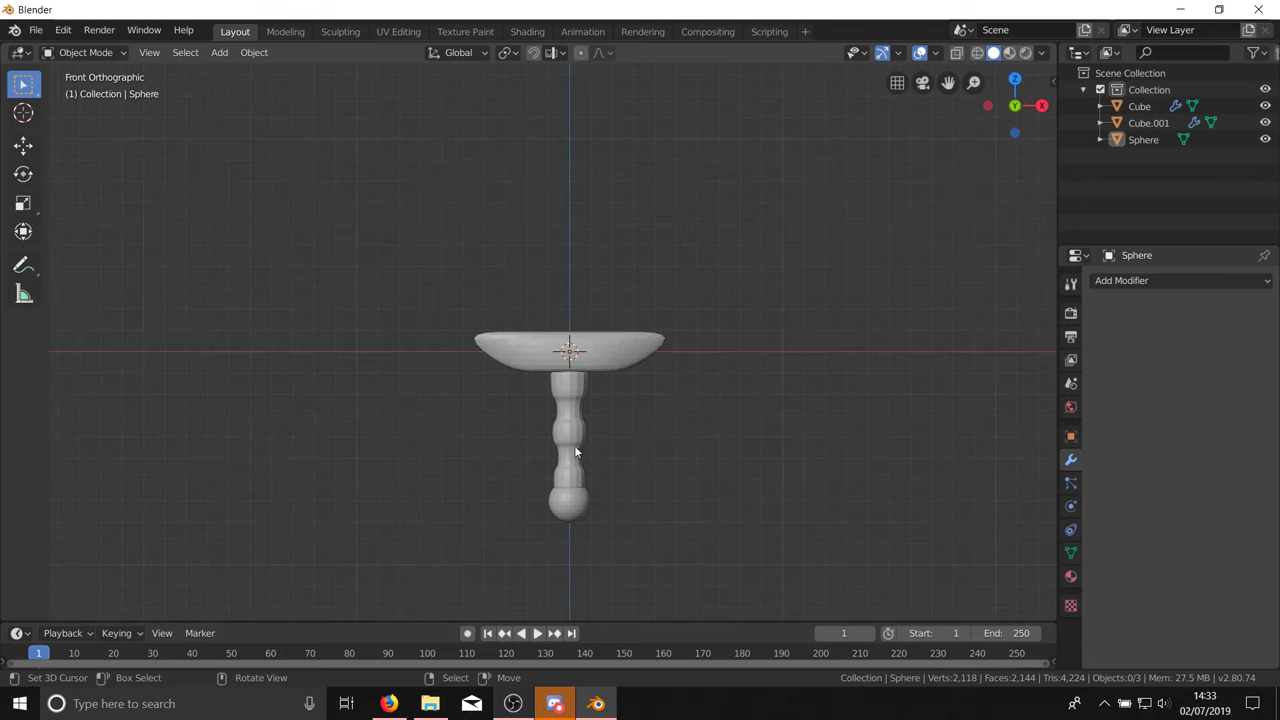
mouse_move(705, 438)
middle_mouse_down()
mouse_move(716, 439)
mouse_move(706, 449)
middle_mouse_up()
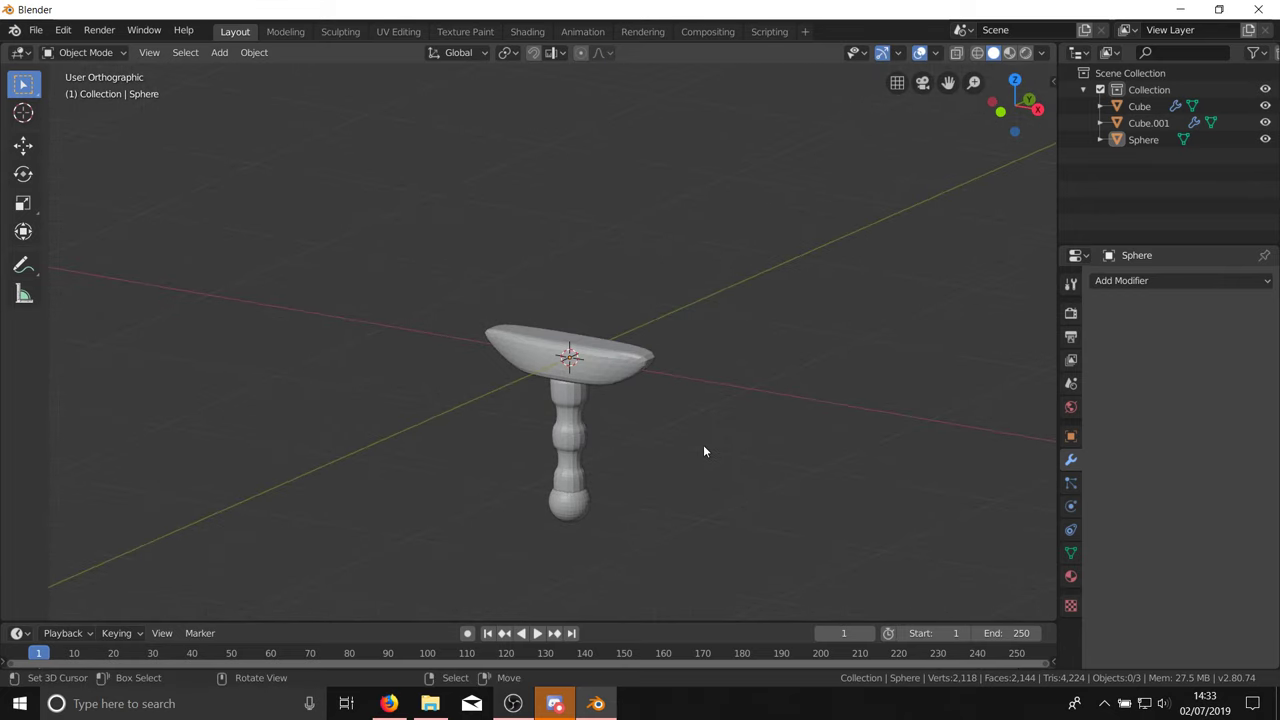
key("KP_1")
Step: Open the pommel sphere's mesh for editing with no faces selected, in front view
scroll(600, 470, "up", 5)
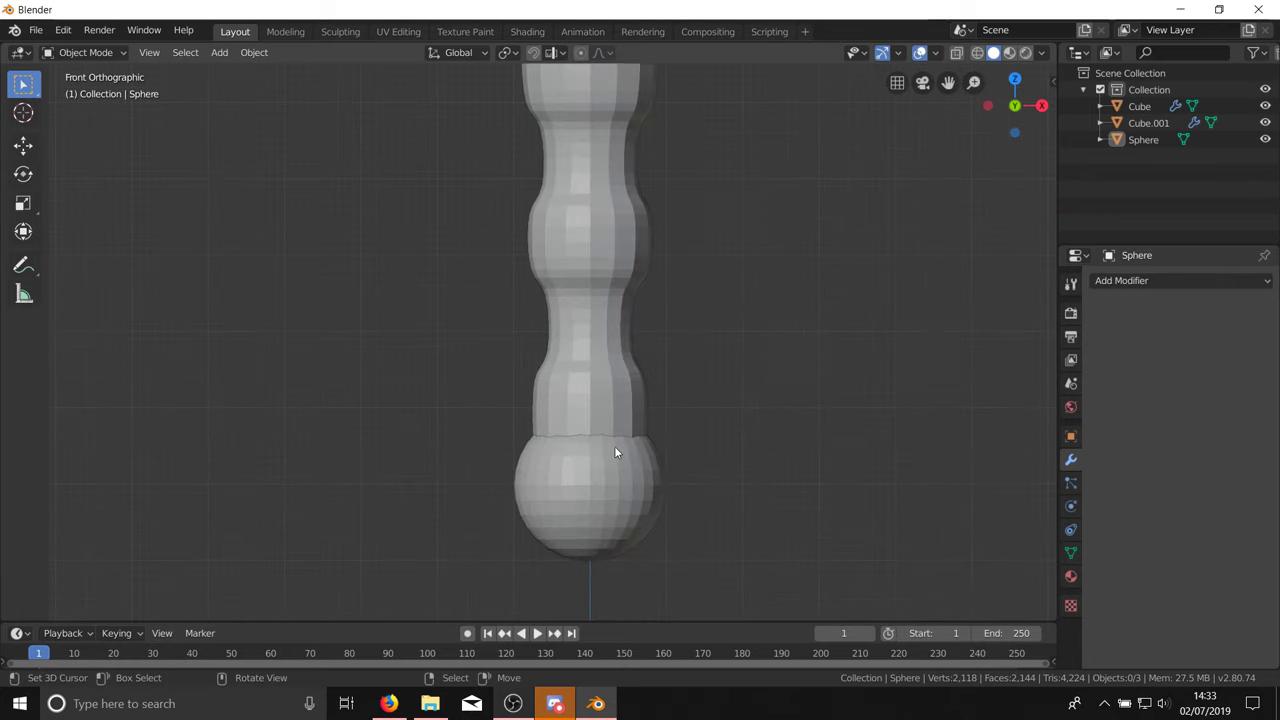
left_click(606, 508)
key("Tab")
scroll(606, 508, "up", 8)
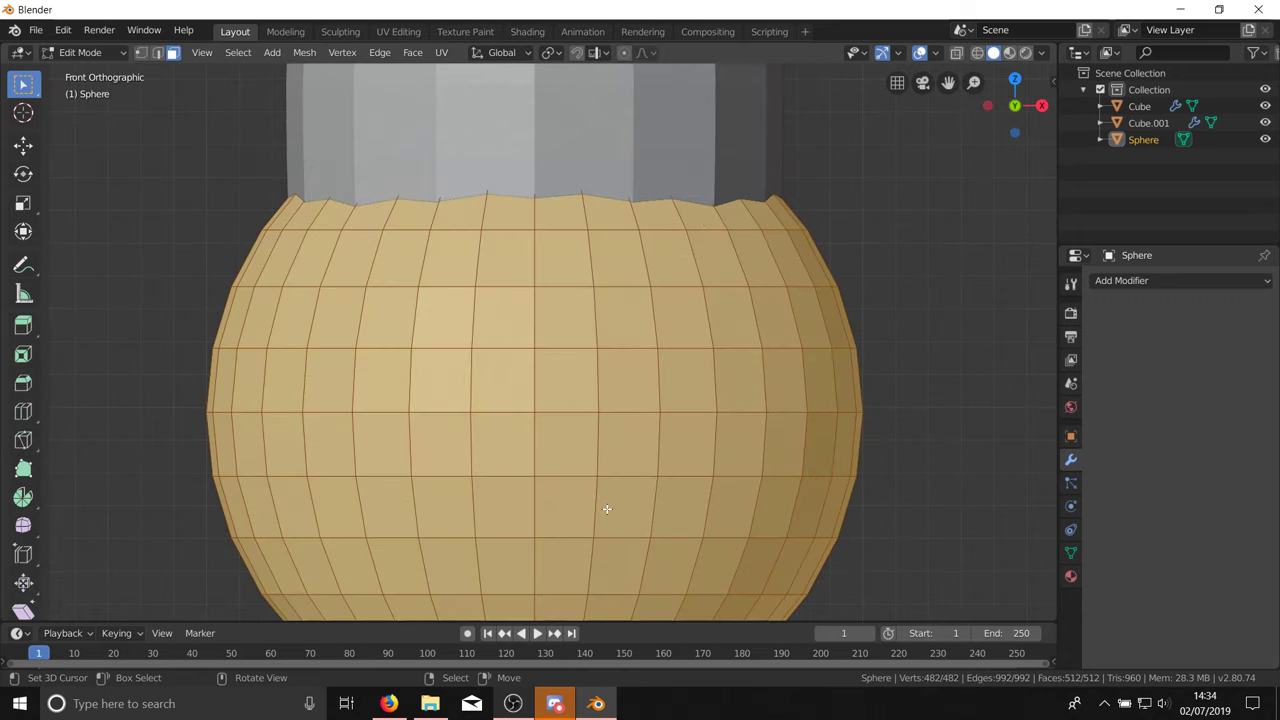
scroll(687, 247, "down", 5)
key("alt+a")
mouse_move(628, 449)
middle_mouse_down()
mouse_move(706, 429)
mouse_move(666, 411)
mouse_move(645, 434)
middle_mouse_up()
key("KP_1")
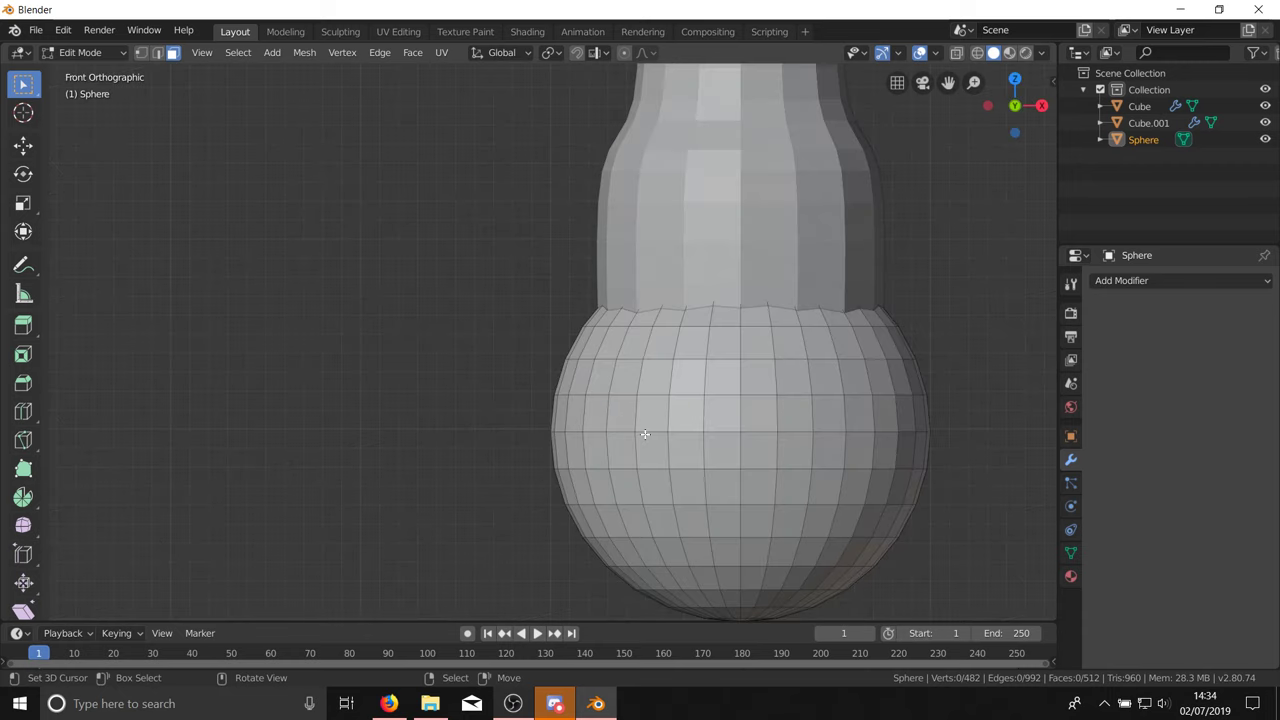
Step: Circle-select the two innermost rings of faces around the sphere's bottom pole and return to front view
middle_click_drag(258, 183, 769, 493)
key("c")
mouse_move(757, 463)
left_mouse_down()
mouse_move(740, 455)
mouse_move(757, 480)
mouse_move(738, 470)
mouse_move(741, 485)
left_mouse_up()
right_click(741, 485)
key("KP_1")
scroll(714, 394, "down", 4)
scroll(763, 449, "up", 4)
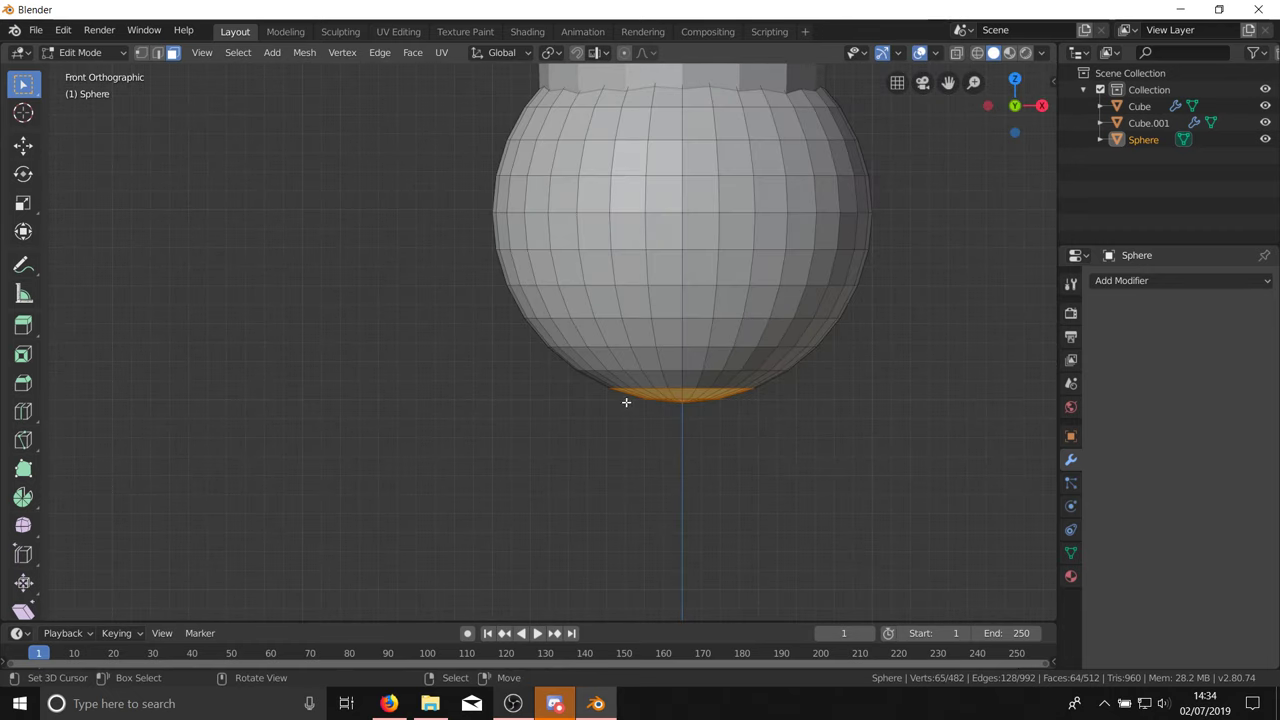
Step: Extrude the selected bottom cap of the sphere downward by about 0.3 m
middle_click_drag(699, 460, 591, 348)
key("KP_1")
key("e")
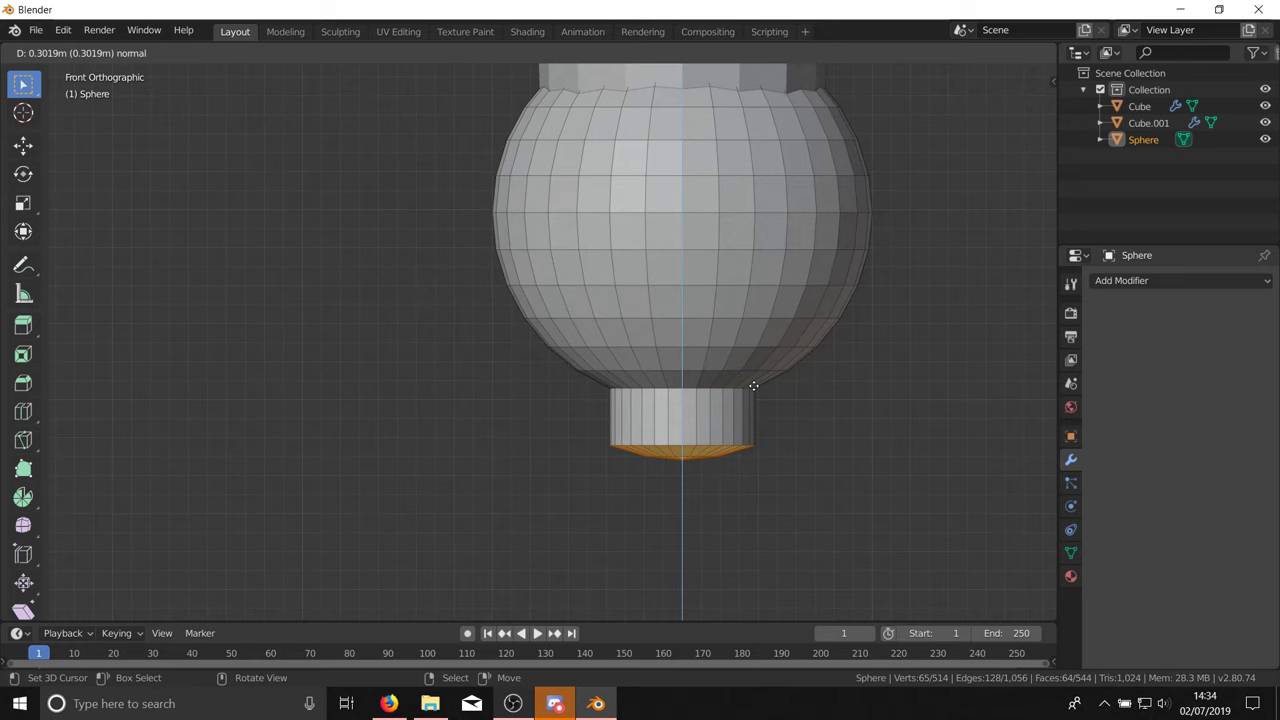
left_click(753, 385)
Step: Remove the outer ring of the extruded cap from the selection with Circle Select, and clear the remaining selection
scroll(674, 423, "up", 4)
middle_click_drag(674, 423, 636, 302)
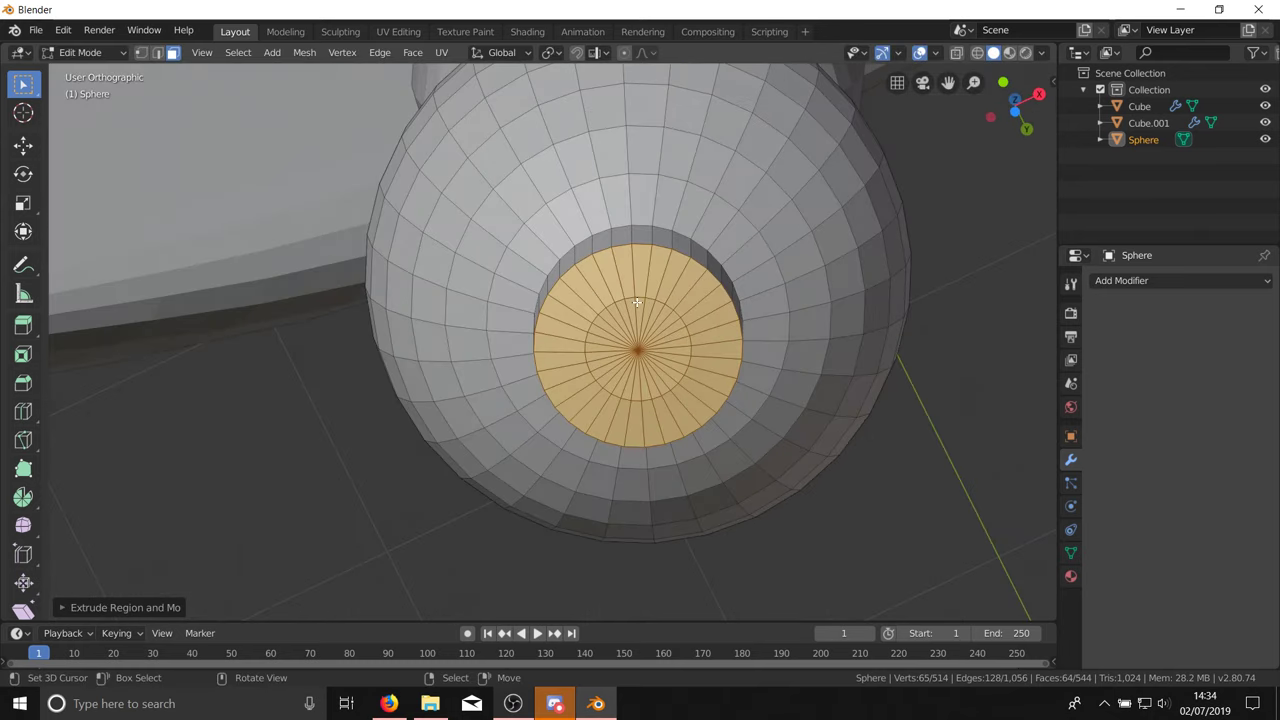
key("c")
mouse_move(553, 283)
middle_mouse_down()
mouse_move(563, 411)
mouse_move(640, 430)
mouse_move(707, 296)
mouse_move(630, 248)
middle_mouse_up()
key("Escape")
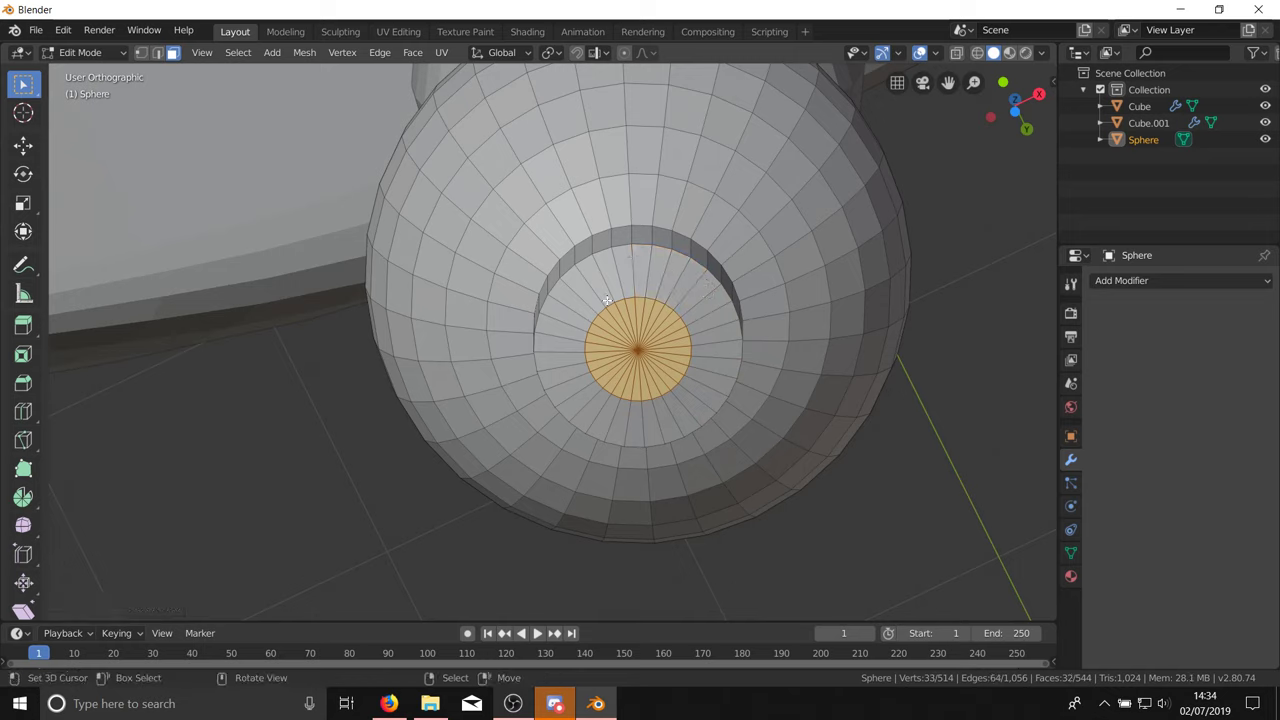
key("alt+a")
Step: Paint a Circle Select stroke over the sphere's faces around the cap, and deselect those faces again
key("c")
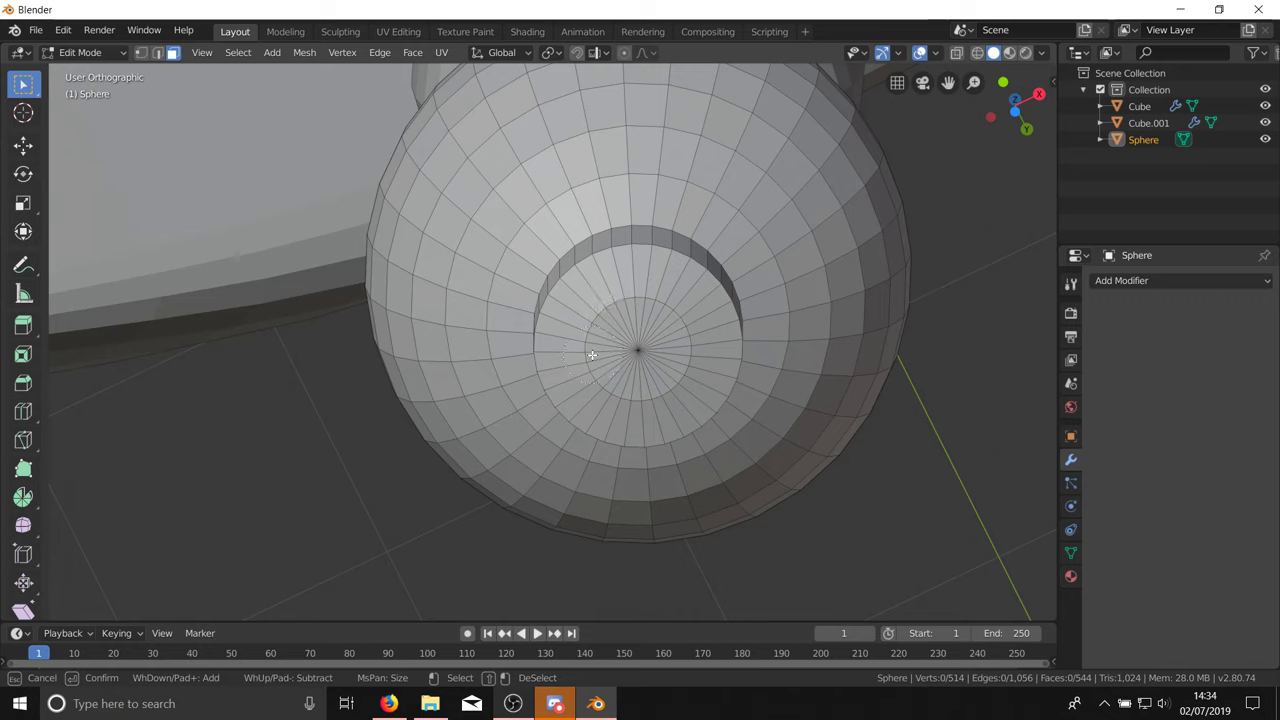
mouse_move(536, 136)
left_mouse_down()
mouse_move(635, 118)
mouse_move(825, 265)
mouse_move(806, 391)
mouse_move(845, 386)
left_mouse_up()
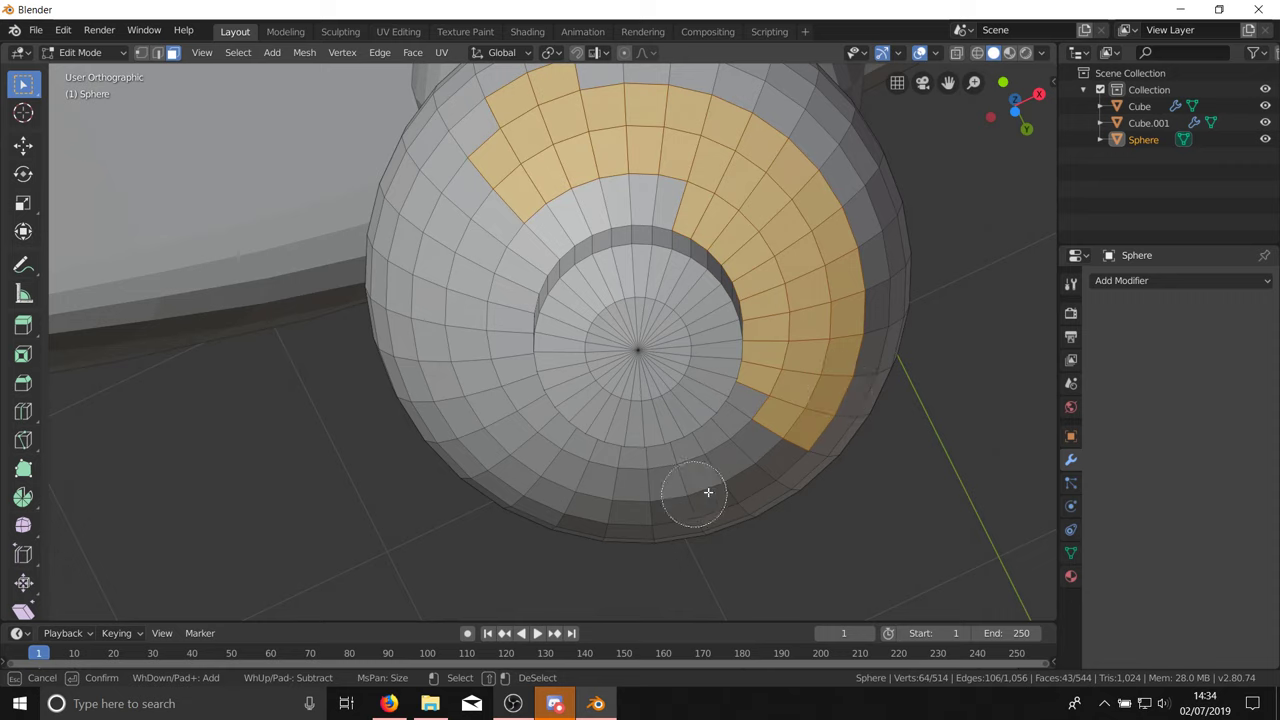
mouse_move(749, 466)
middle_mouse_down()
mouse_move(817, 306)
mouse_move(777, 226)
mouse_move(640, 108)
mouse_move(515, 147)
middle_mouse_up()
key("Escape")
Step: Circle-select the whole cap, remove its centre faces with a smaller circle, and clear the selection
key("c")
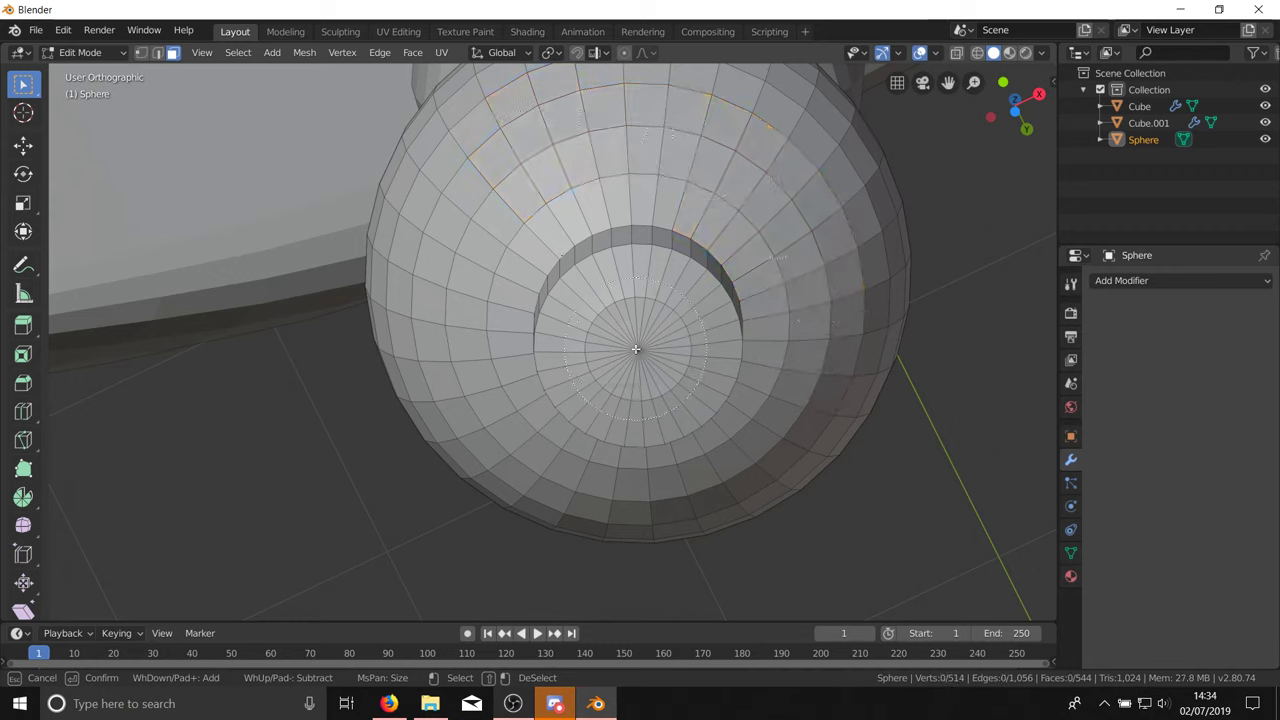
left_click(635, 349)
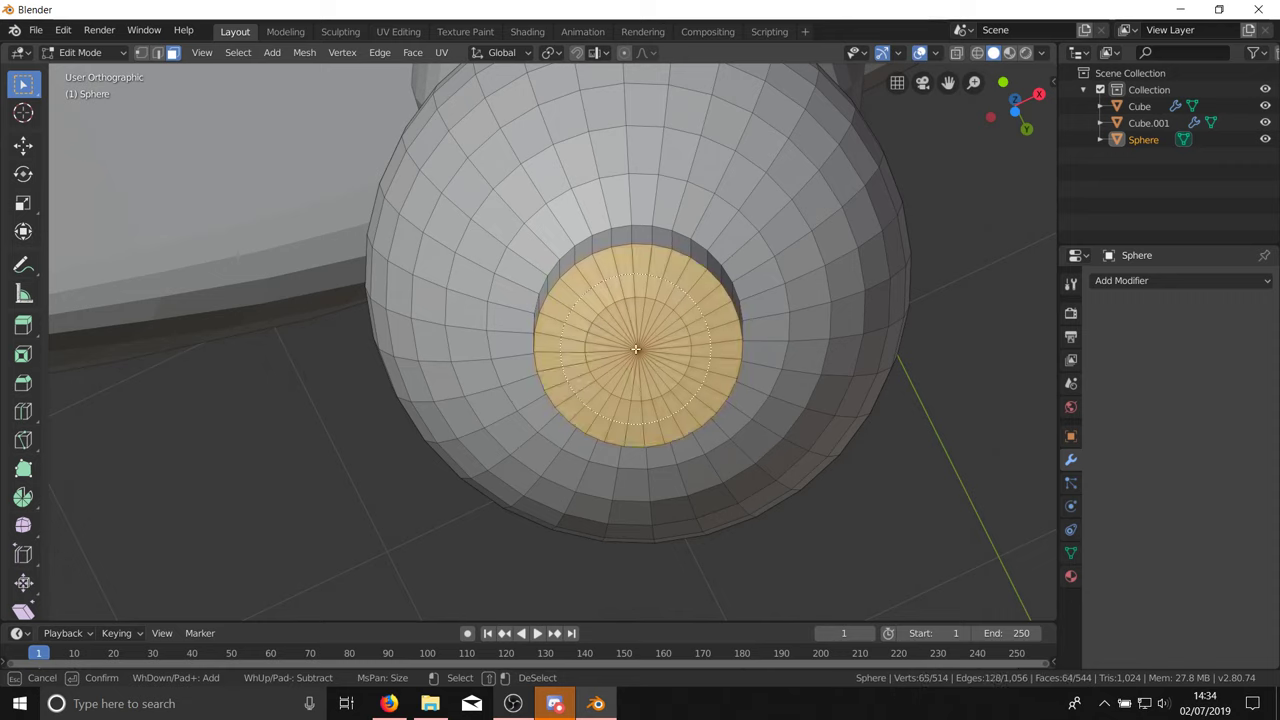
left_click(635, 349, "shift")
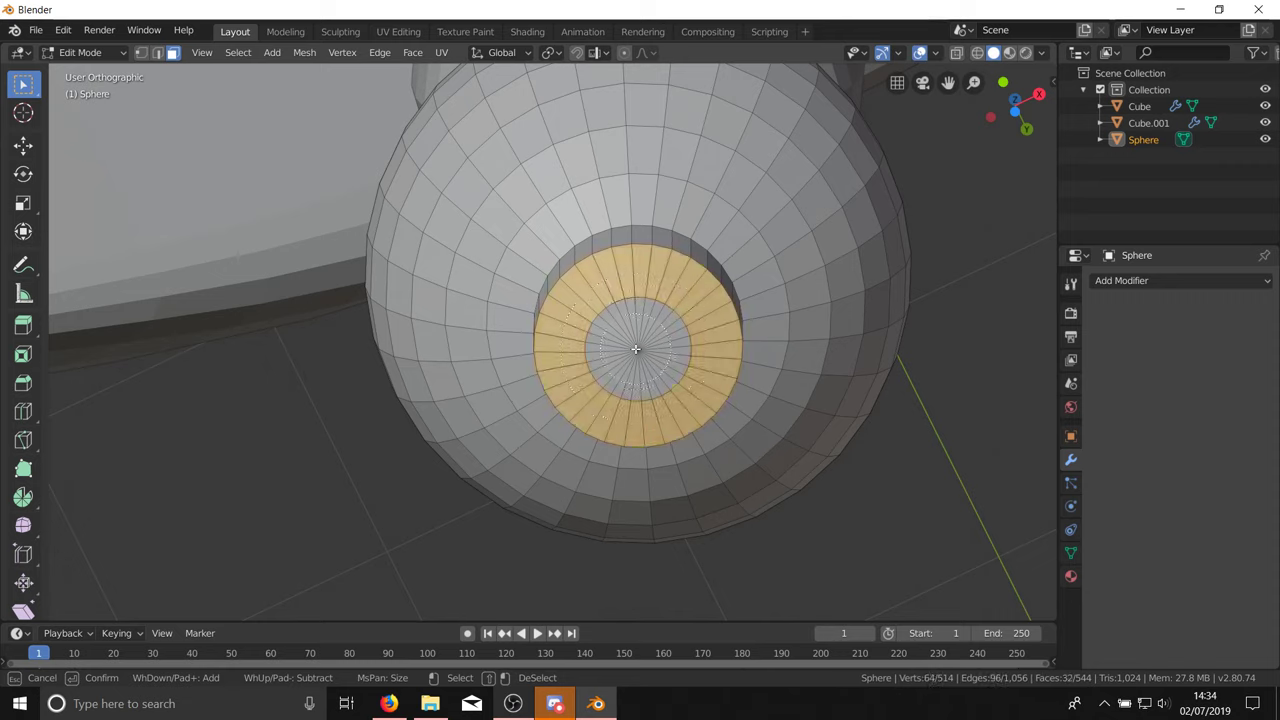
key("Escape")
key("alt+a")
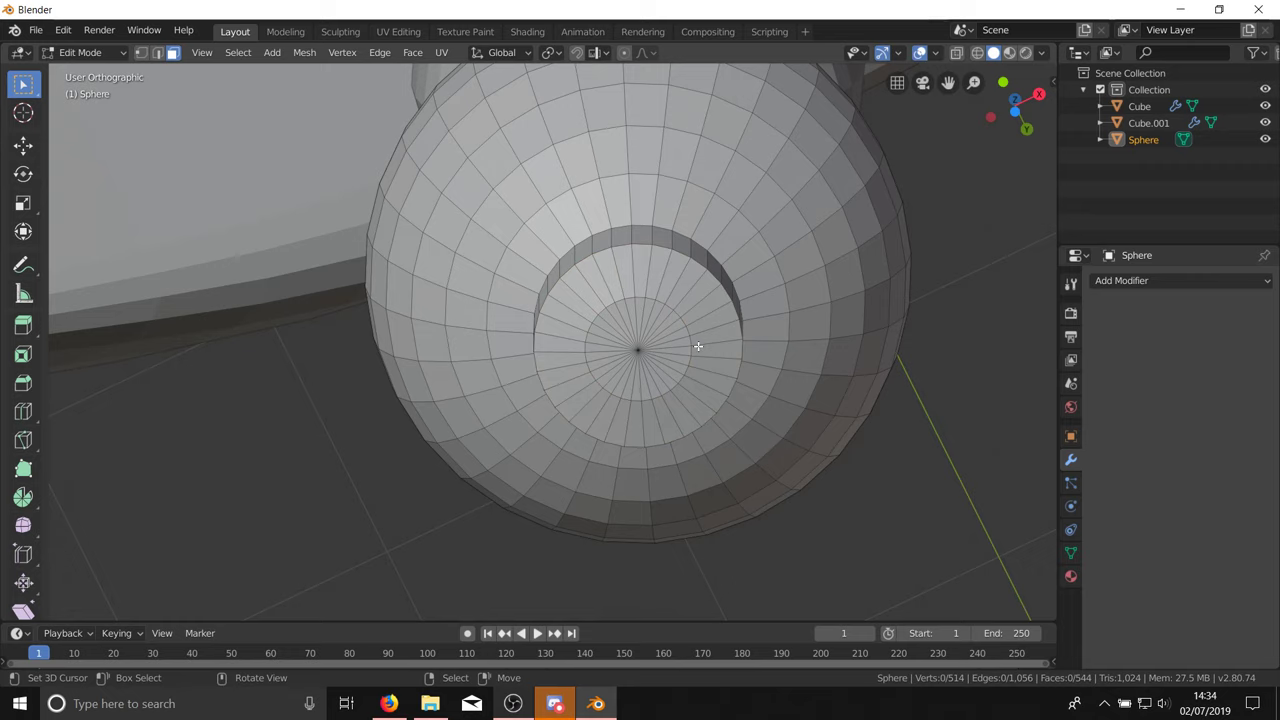
Step: Circle-select the centre faces of the extruded cap and extrude them straight down into a narrower shaft, longer than the cap above
key("c")
left_click(637, 344)
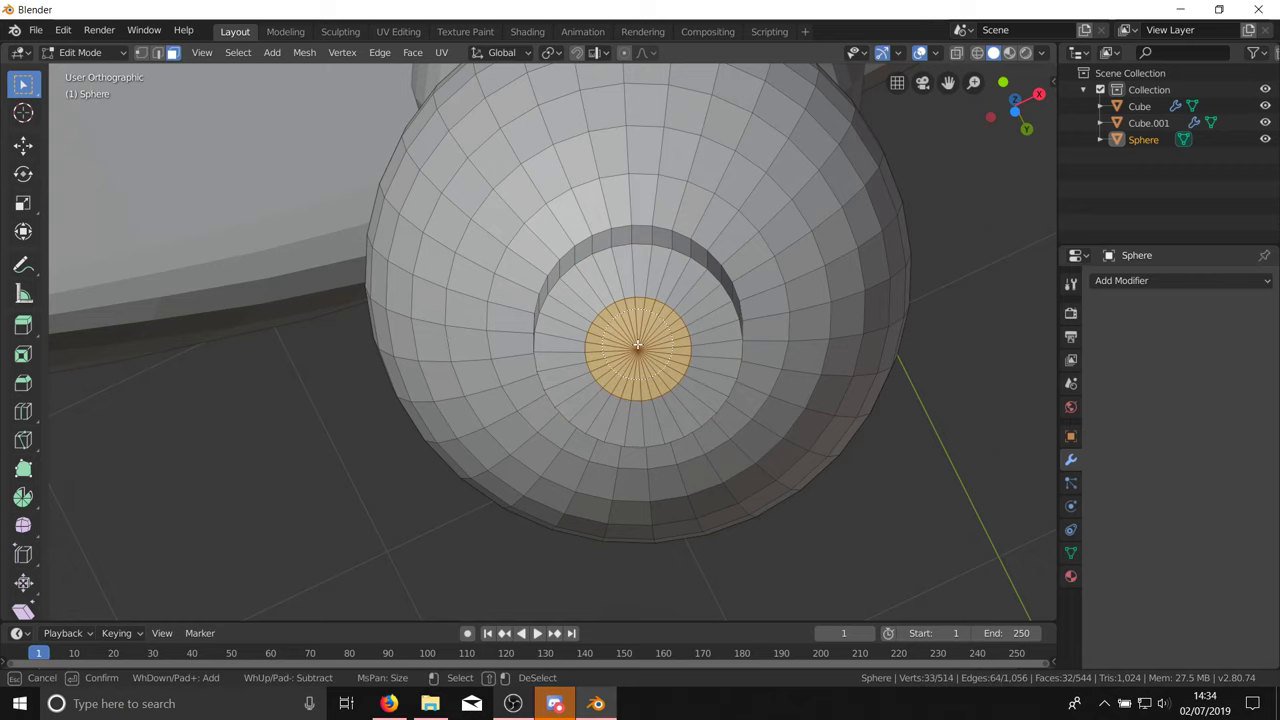
key("Escape")
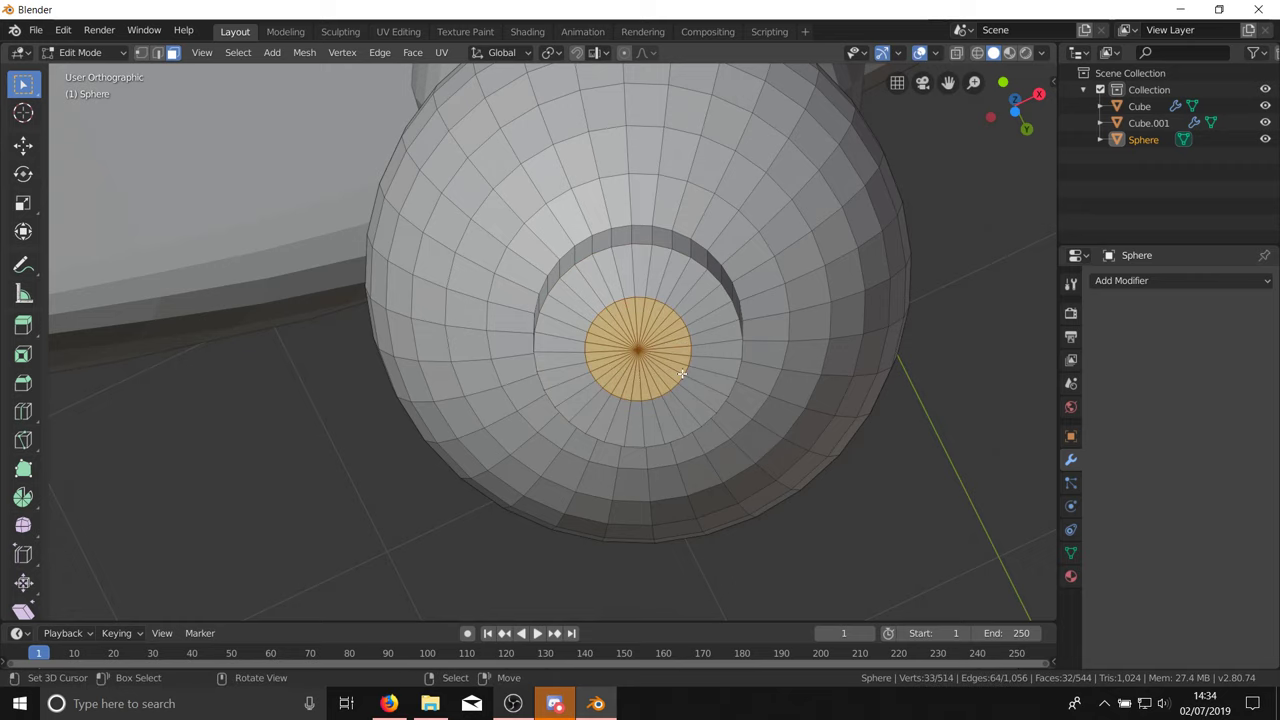
key("KP_1")
key("e")
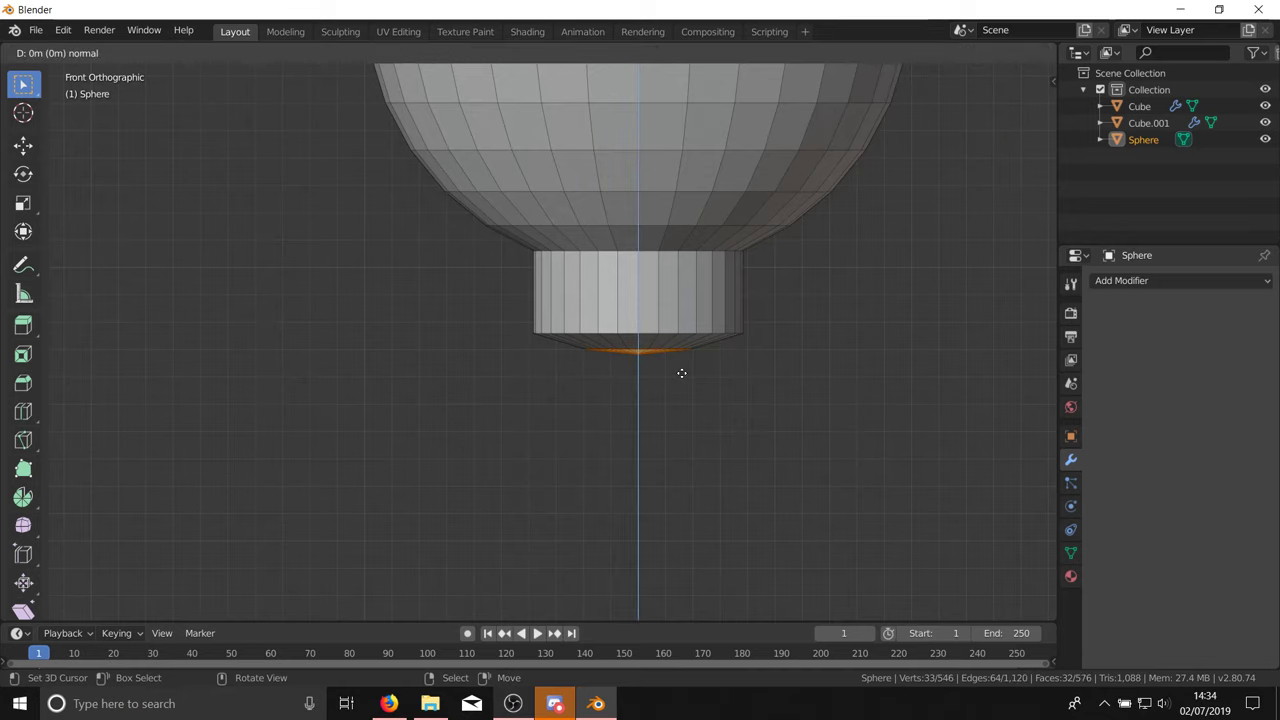
left_click(679, 496)
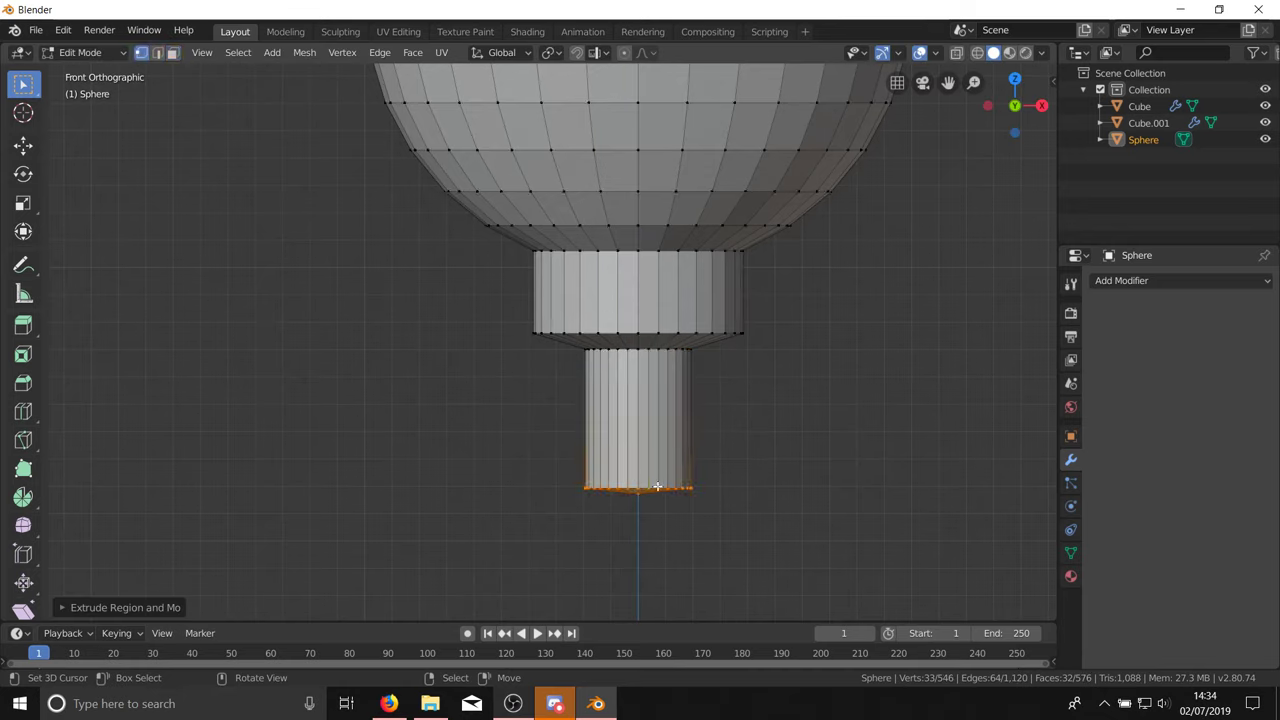
Step: Switch to vertex selection and reduce the selection to the single centre vertex at the bottom of the narrow shaft
left_click(141, 52)
key("alt+z")
scroll(694, 561, "up", 1)
scroll(620, 480, "up", 6)
scroll(666, 513, "down", 1)
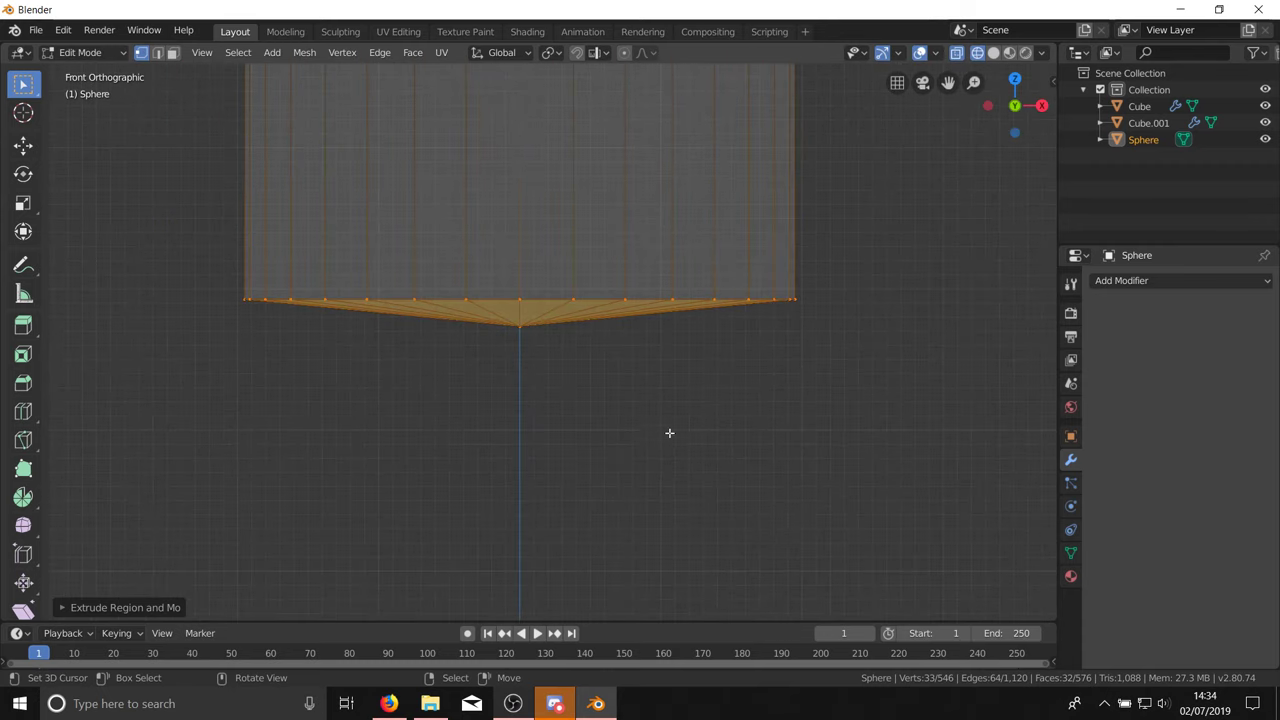
key("c")
middle_click_drag(826, 291, 271, 277)
key("Escape")
key("ctrl+z")
mouse_move(609, 449)
middle_mouse_down()
mouse_move(600, 423)
mouse_move(631, 486)
mouse_move(520, 300)
mouse_move(700, 400)
mouse_move(480, 395)
mouse_move(505, 290)
middle_mouse_up()
key("c")
key("Escape")
key("KP_1")
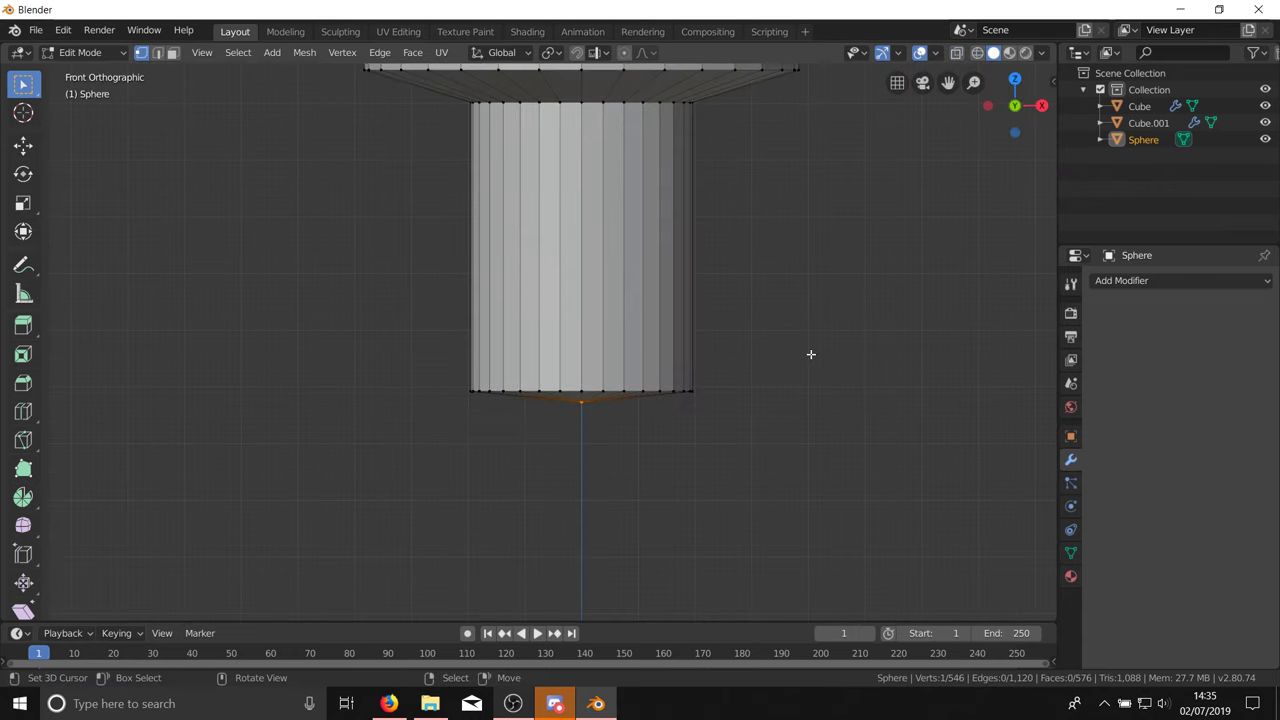
Step: Move the bottom centre vertex down along Z in two passes, drawing the shaft's end into a pointed cone
scroll(803, 355, "down", 3)
key("g")
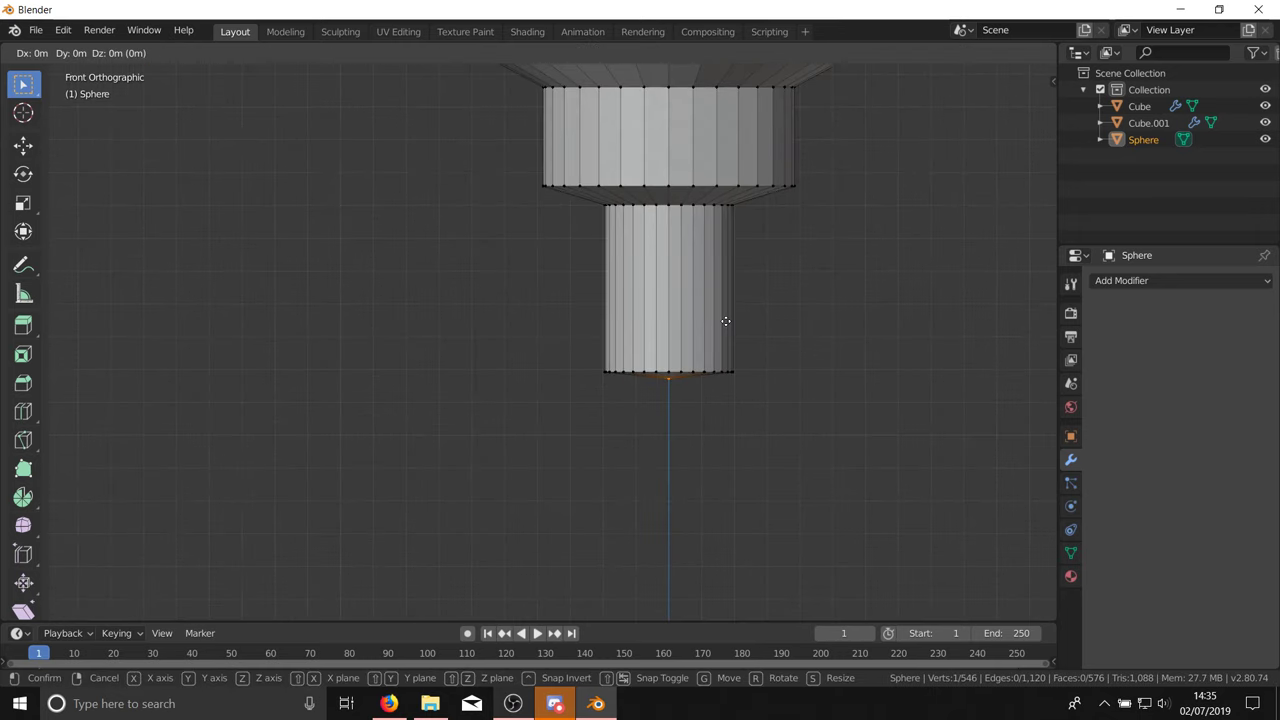
key("z")
left_click(760, 543)
scroll(537, 220, "down", 2)
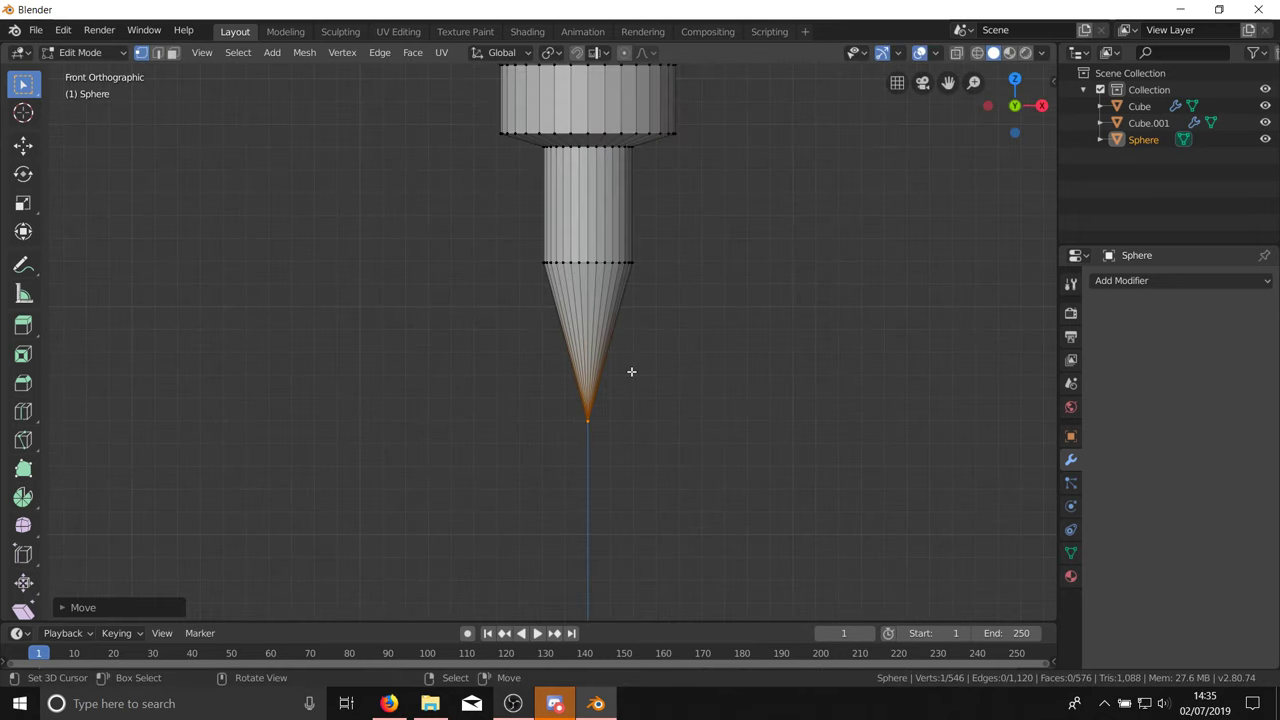
key("g")
key("z")
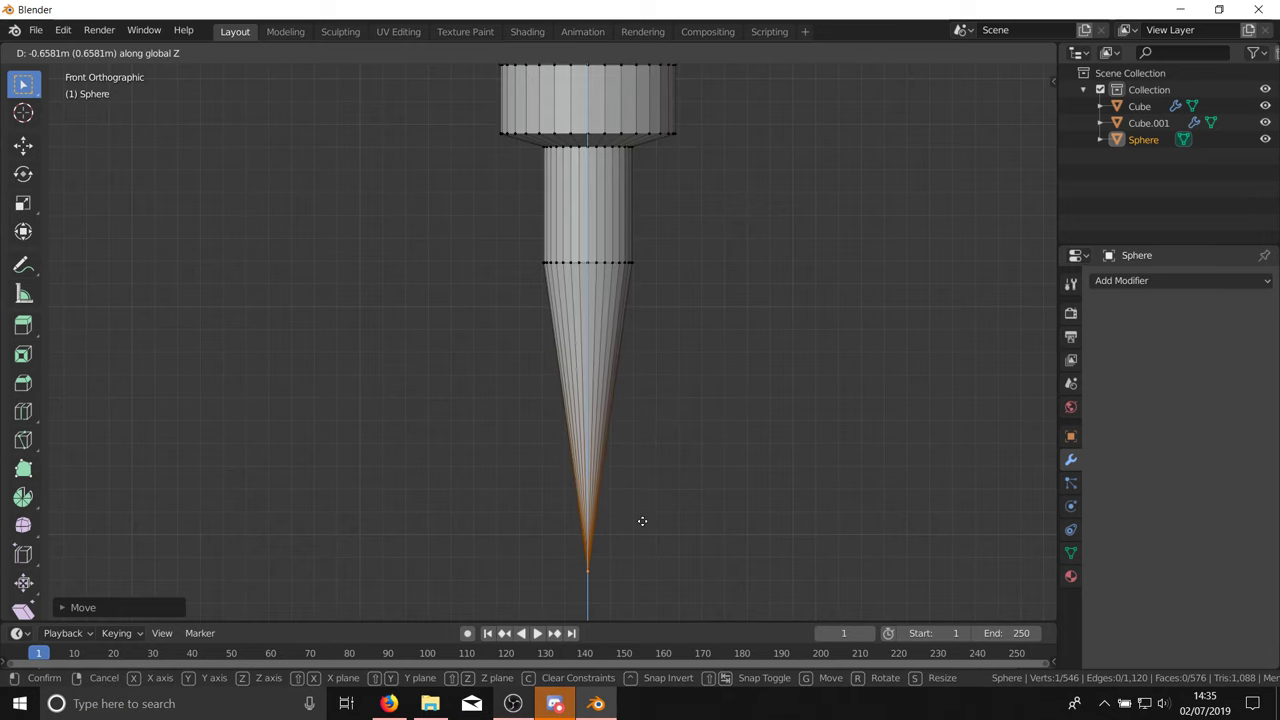
left_click(655, 400)
key("Tab")
scroll(681, 520, "down", 3)
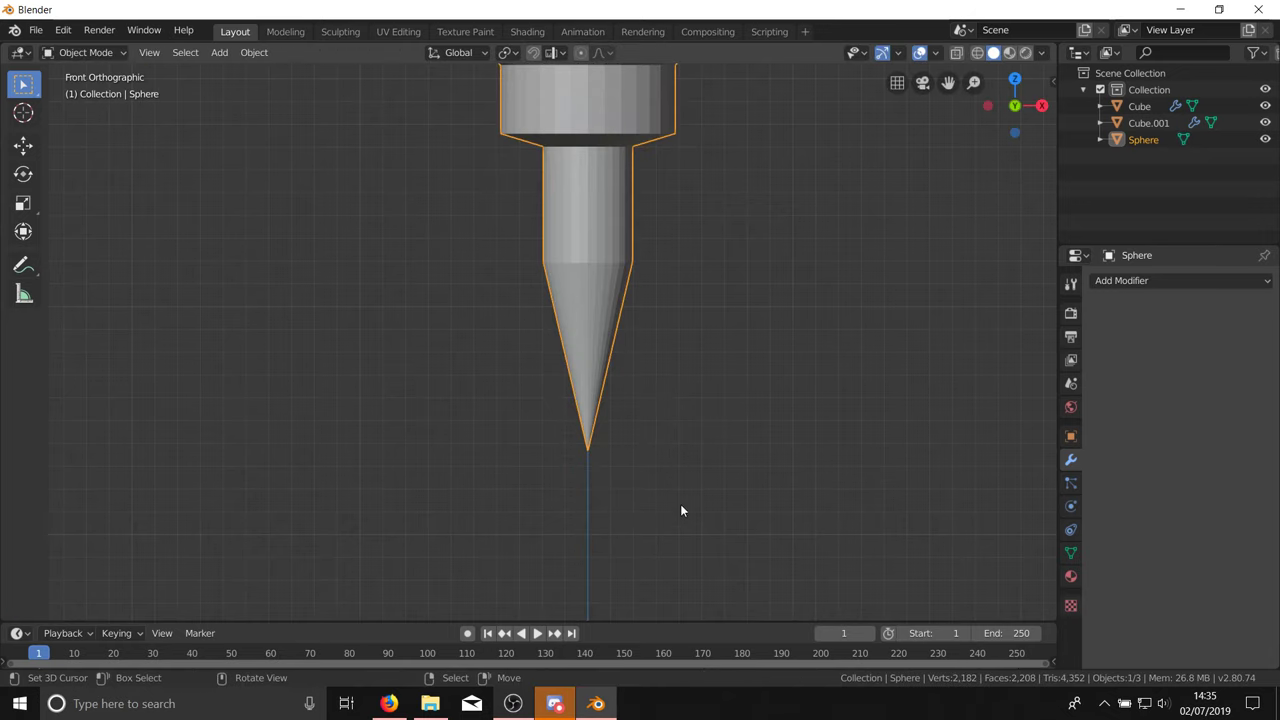
scroll(654, 554, "down", 3)
scroll(660, 560, "up", 5)
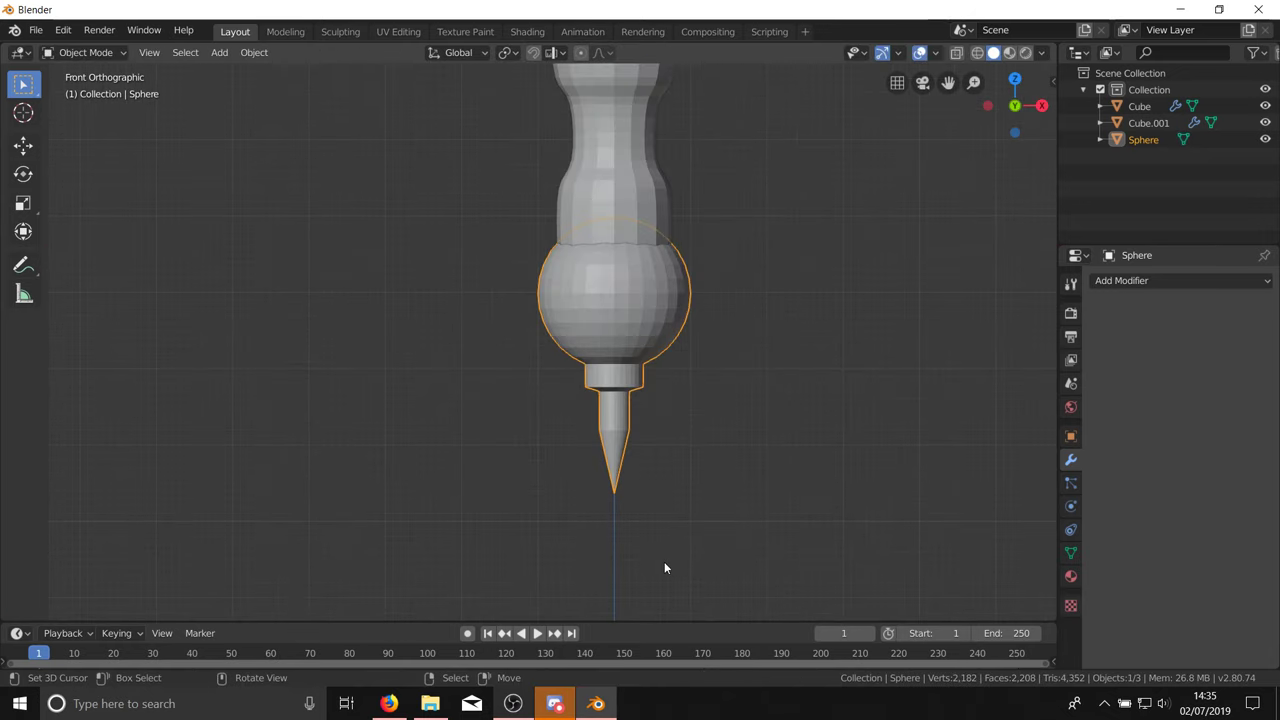
Step: Lower the cone's tip vertex much farther along Z to lengthen it into a thin spike, and return to Object Mode
key("Tab")
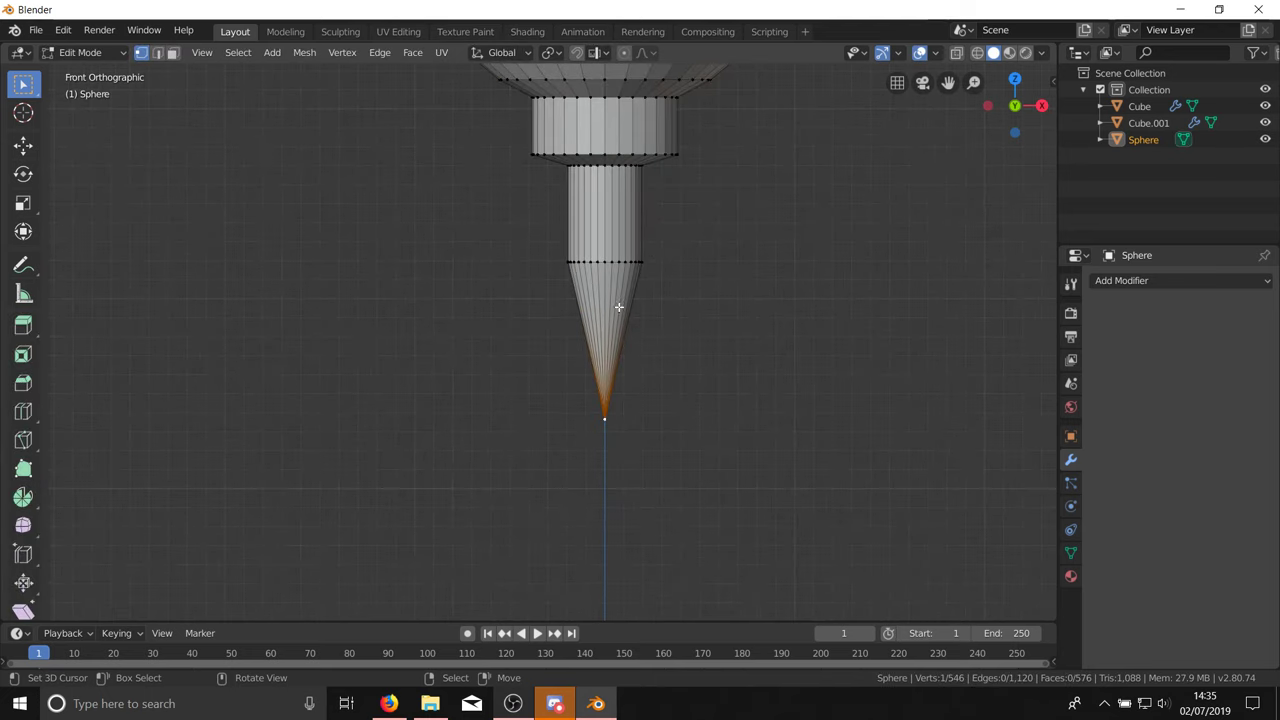
scroll(619, 307, "down", 2)
key("g")
key("z")
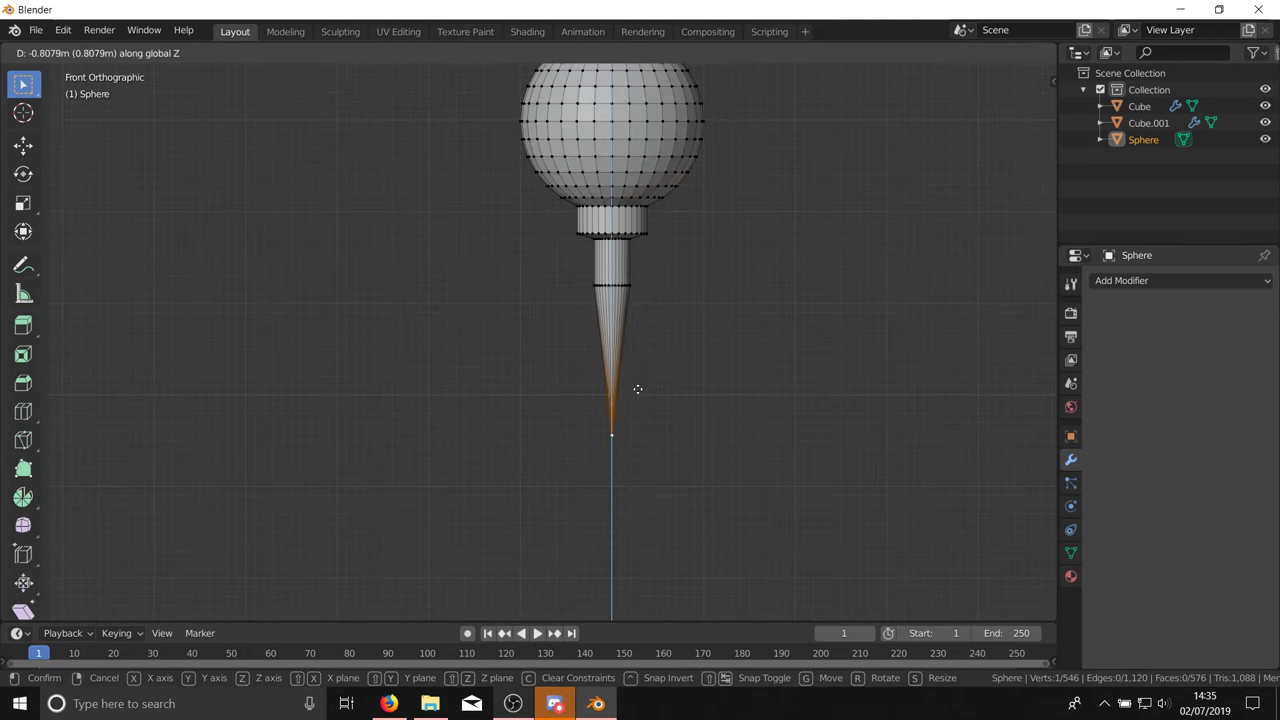
left_click(651, 508)
key("Tab")
scroll(622, 528, "down", 5)
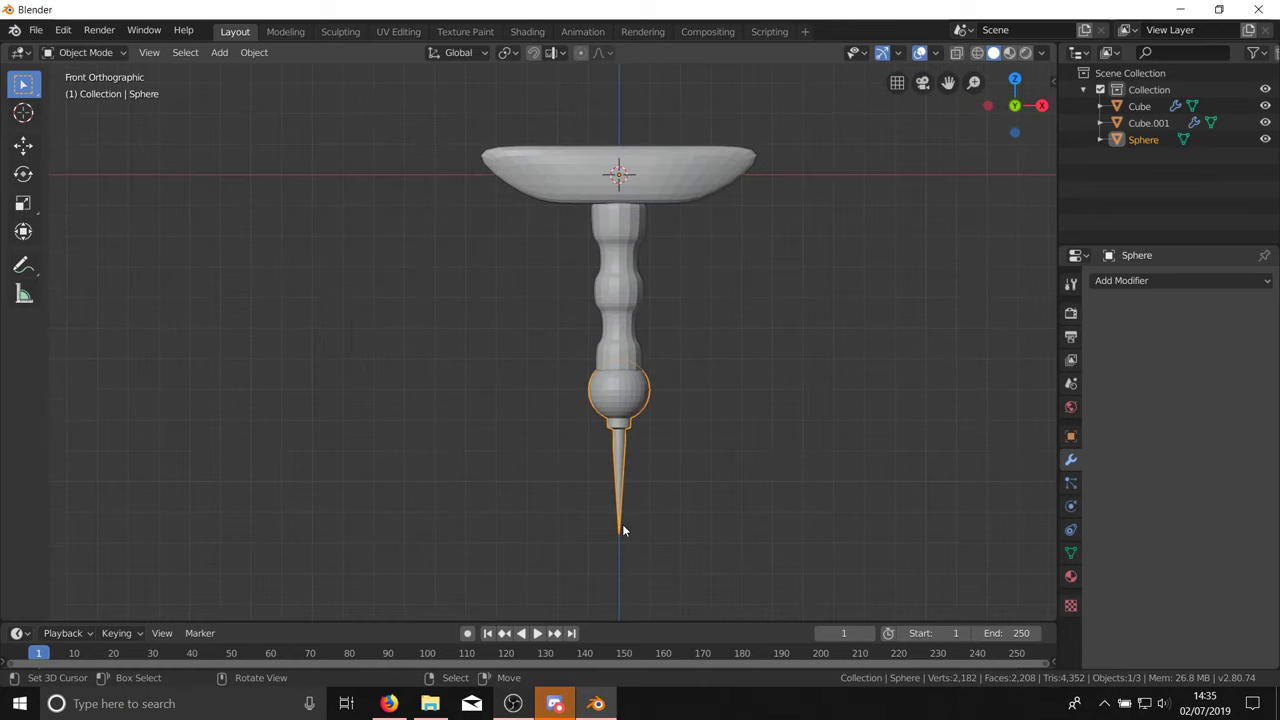
Step: Examine the tool's head and its joint with the handle in wireframe and solid shading, and clear the selection
left_click(666, 523)
middle_click_drag(666, 523, 688, 328)
left_click(685, 333)
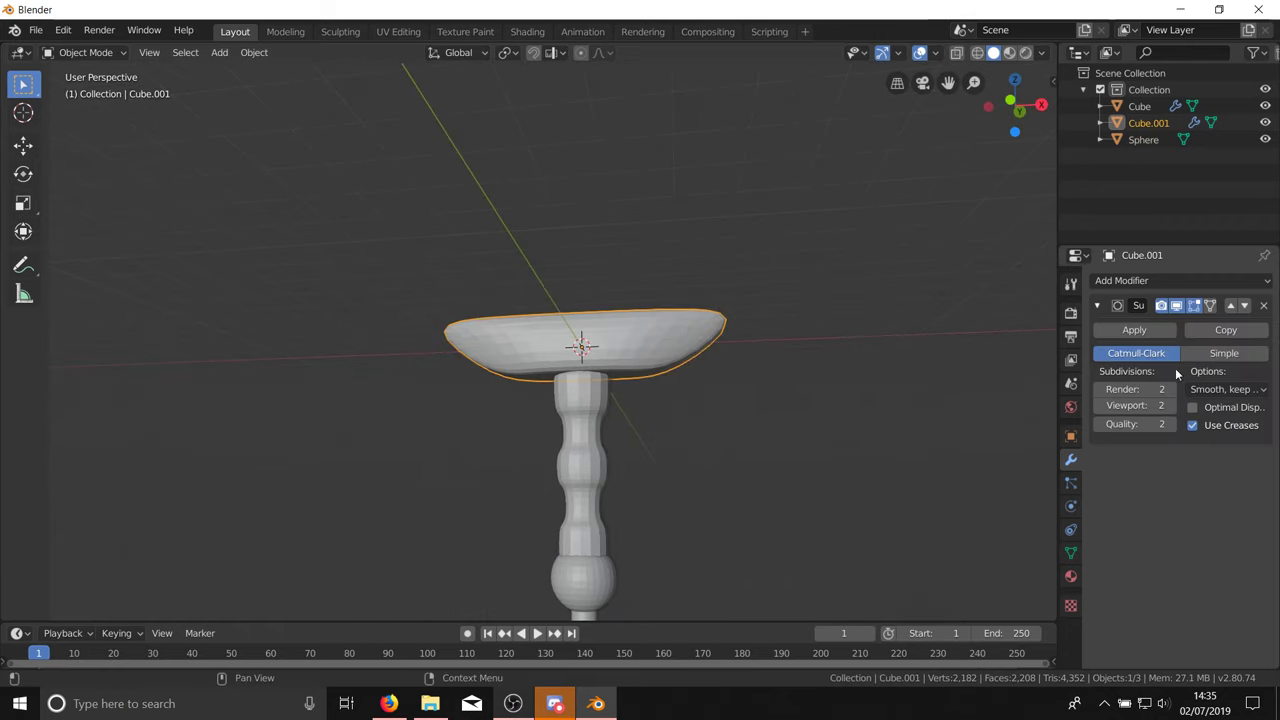
key("shift+z")
mouse_move(706, 354)
middle_mouse_down()
mouse_move(605, 400)
mouse_move(340, 357)
mouse_move(778, 354)
mouse_move(630, 360)
middle_mouse_up()
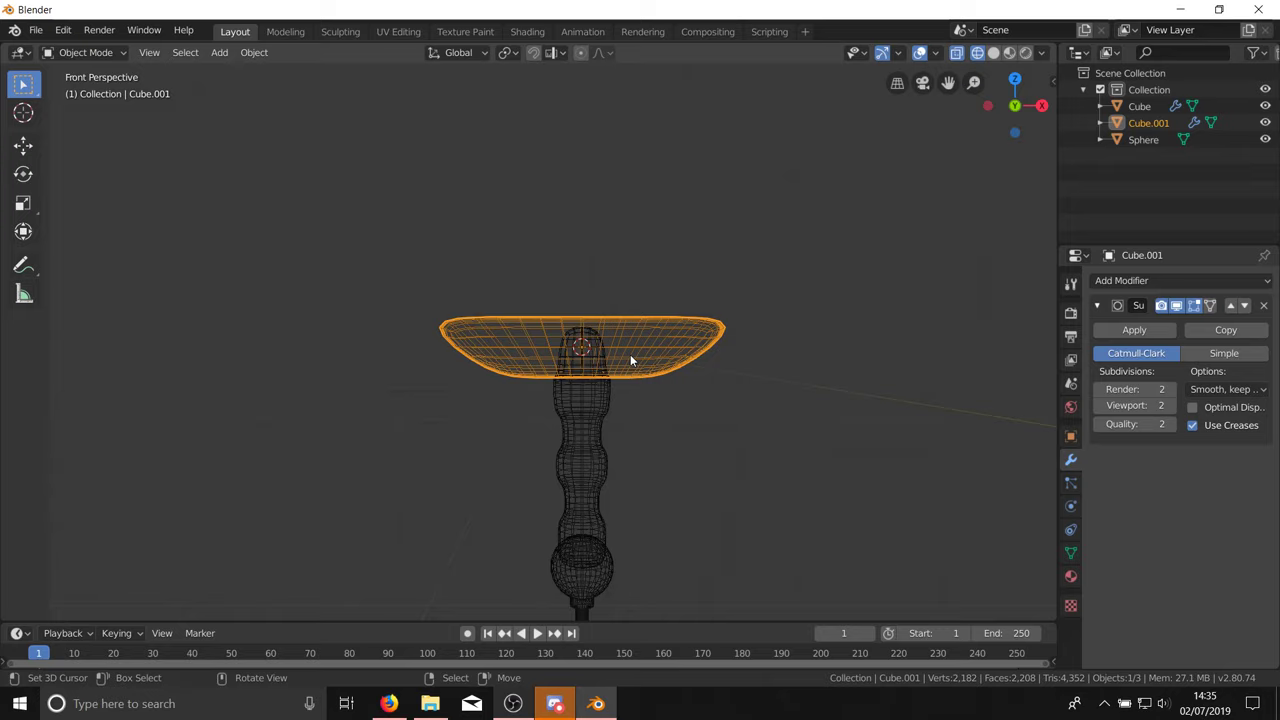
key("shift+z")
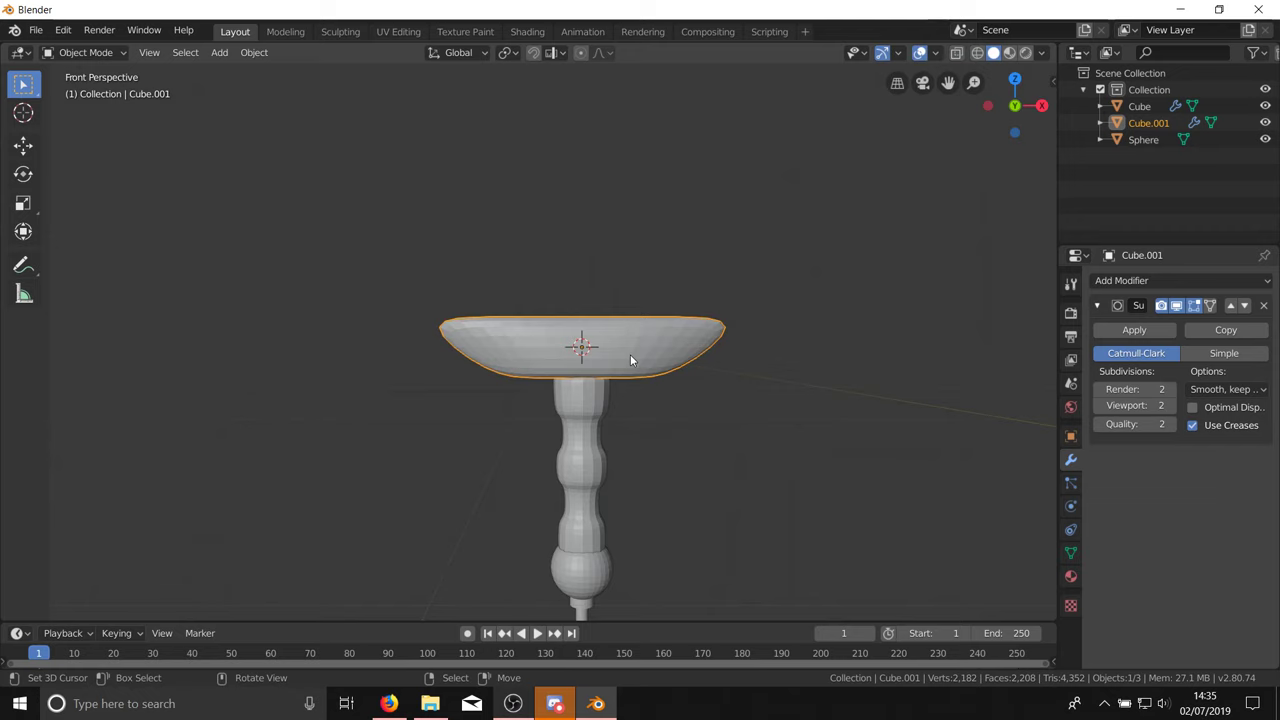
key("KP_5")
key("alt+a")
scroll(610, 250, "down", 3)
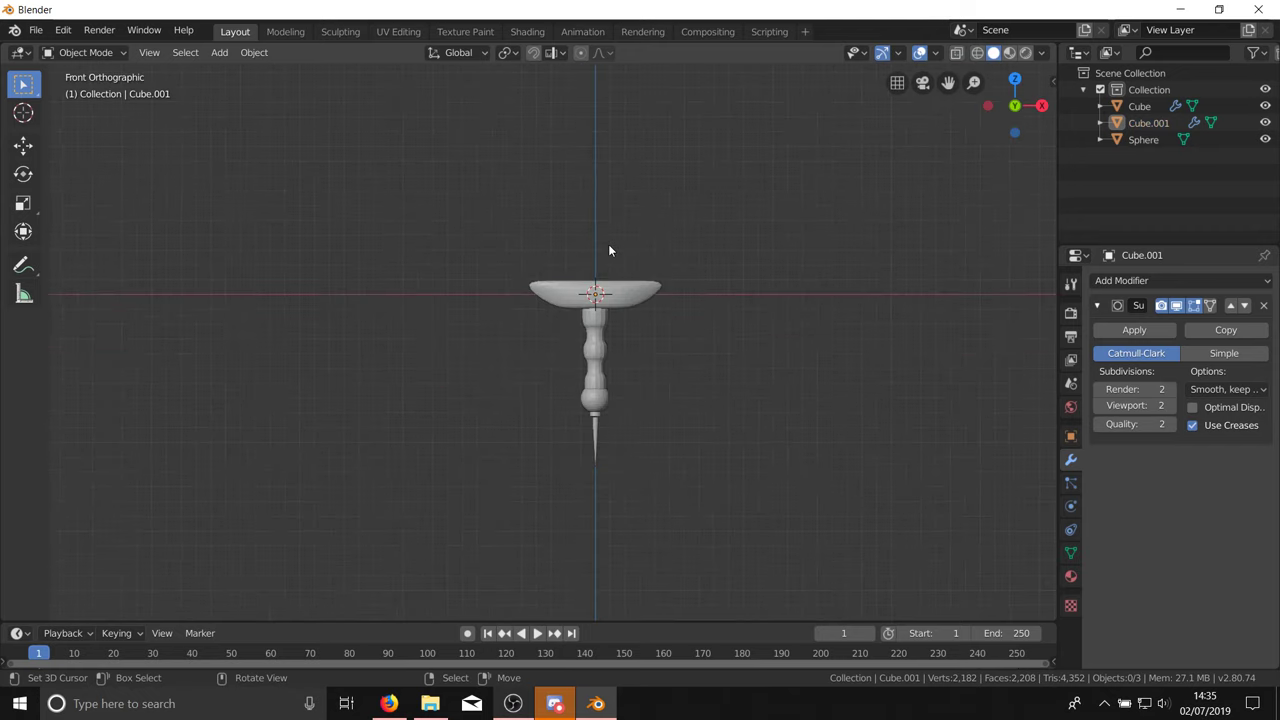
scroll(613, 341, "up", 3)
scroll(566, 358, "up", 4)
left_click(566, 358)
key("g")
right_click(804, 372)
key("alt+a")
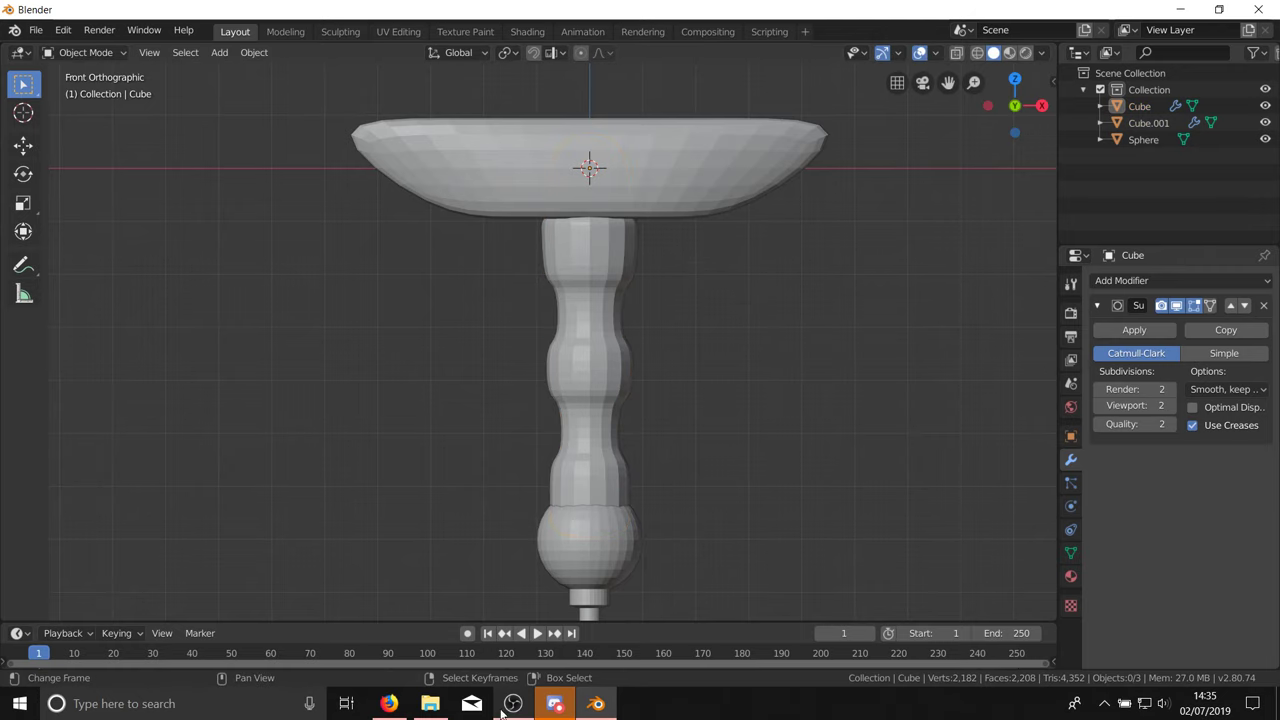
left_click(555, 703)
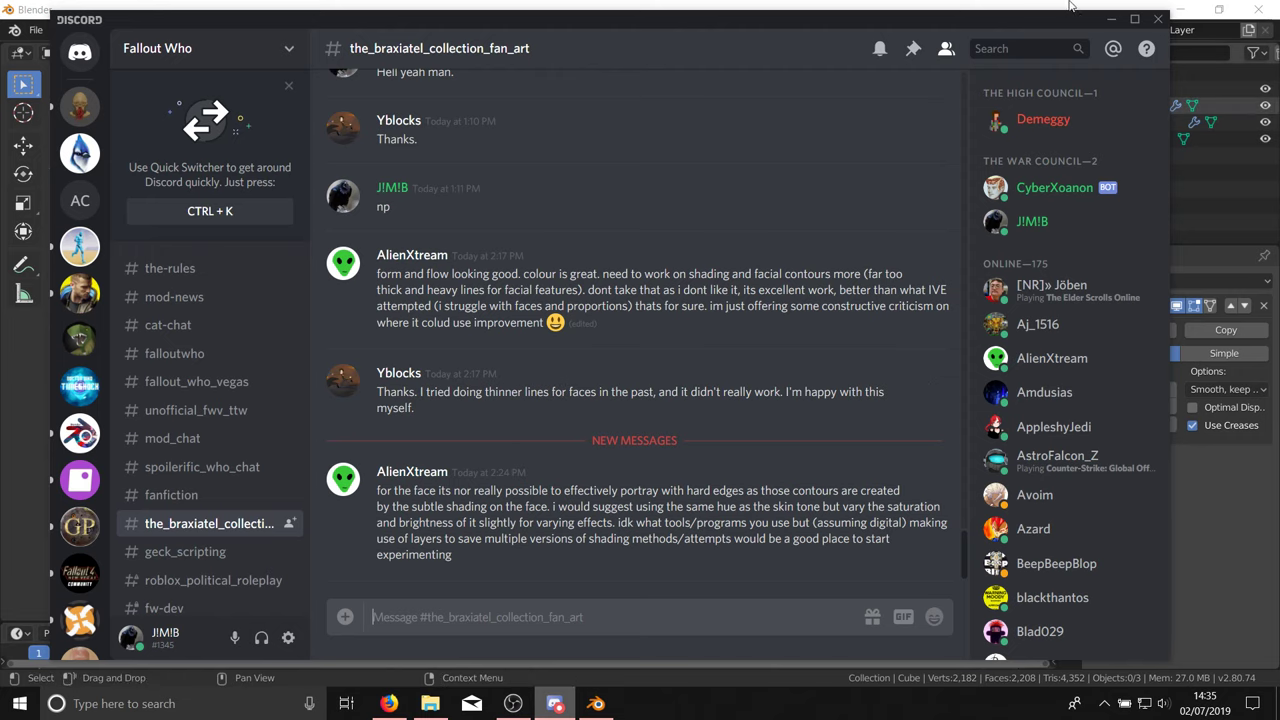
left_click(971, 3)
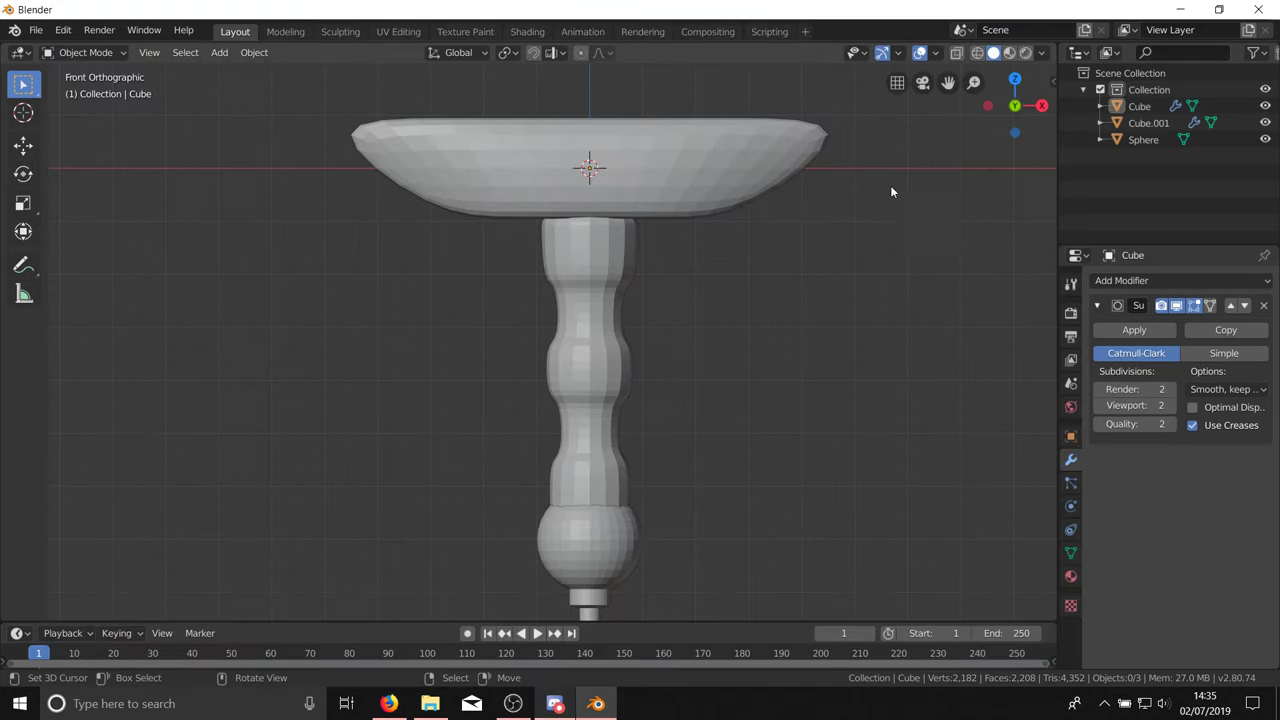
middle_click_drag(737, 295, 673, 304)
key("KP_1")
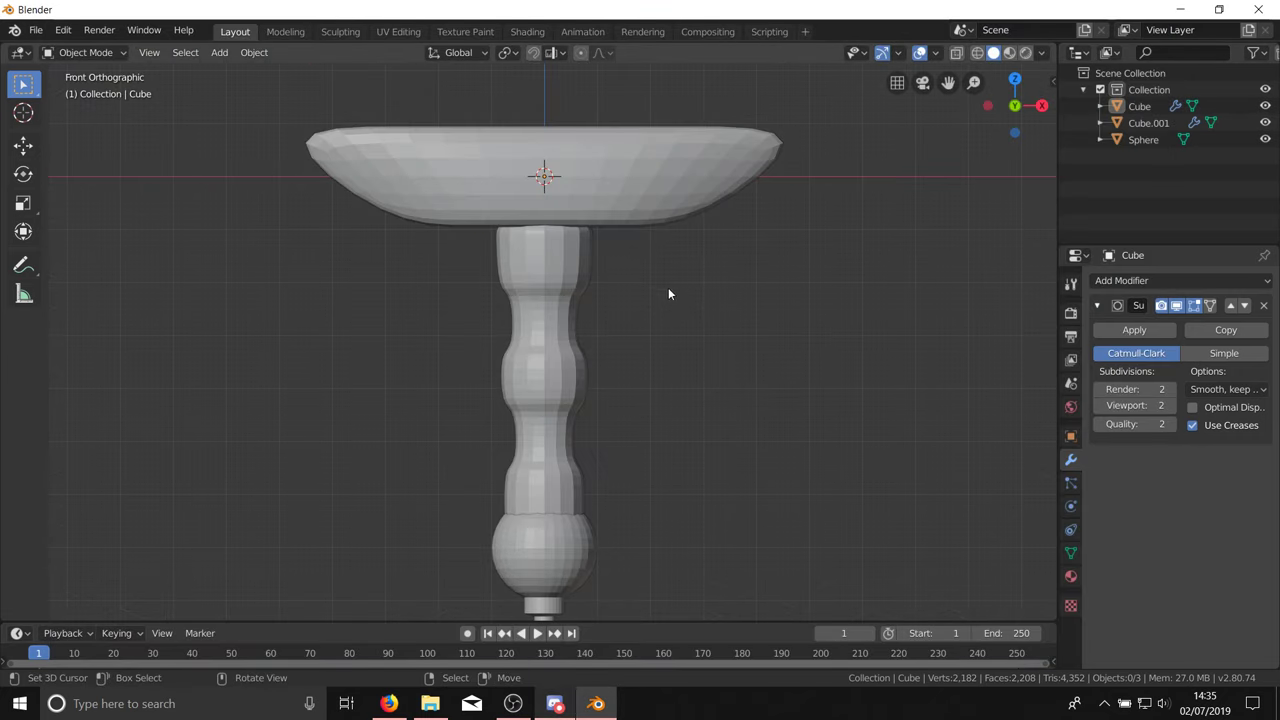
scroll(741, 468, "down", 1)
key("a")
scroll(703, 371, "down", 2)
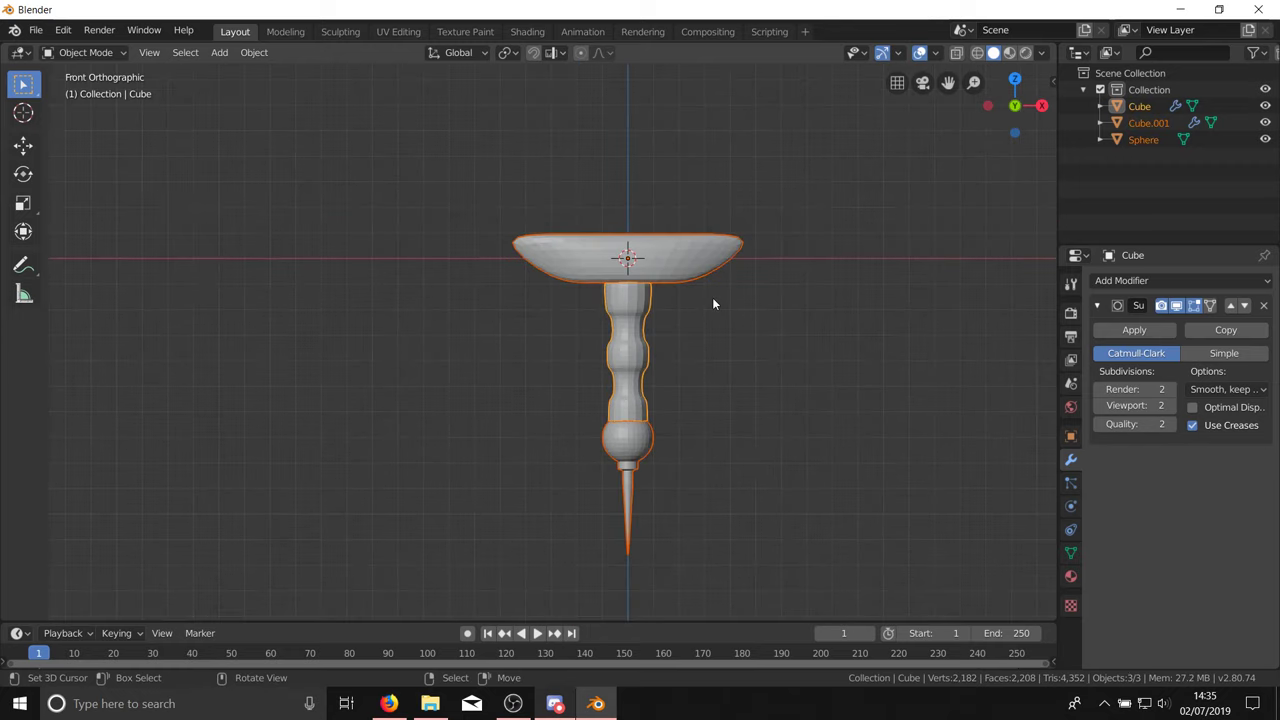
key("alt+a")
middle_click_drag(674, 182, 693, 403)
key("KP_1")
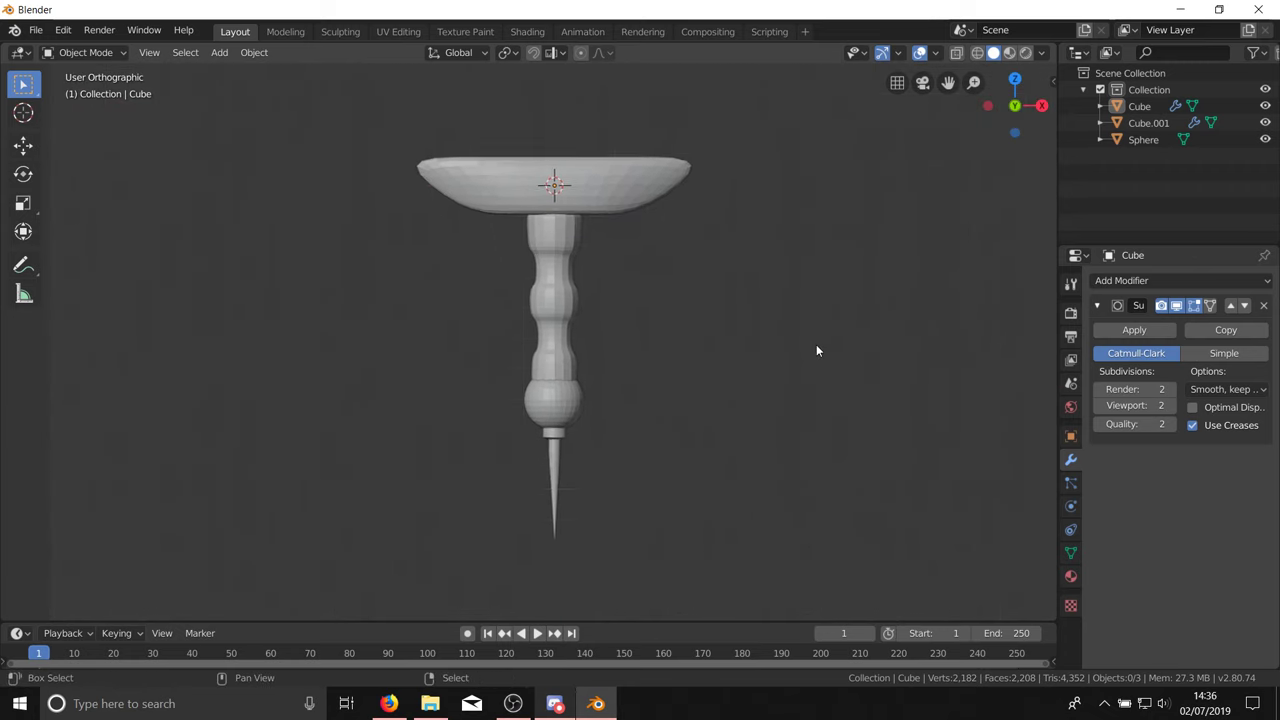
key("KP_1")
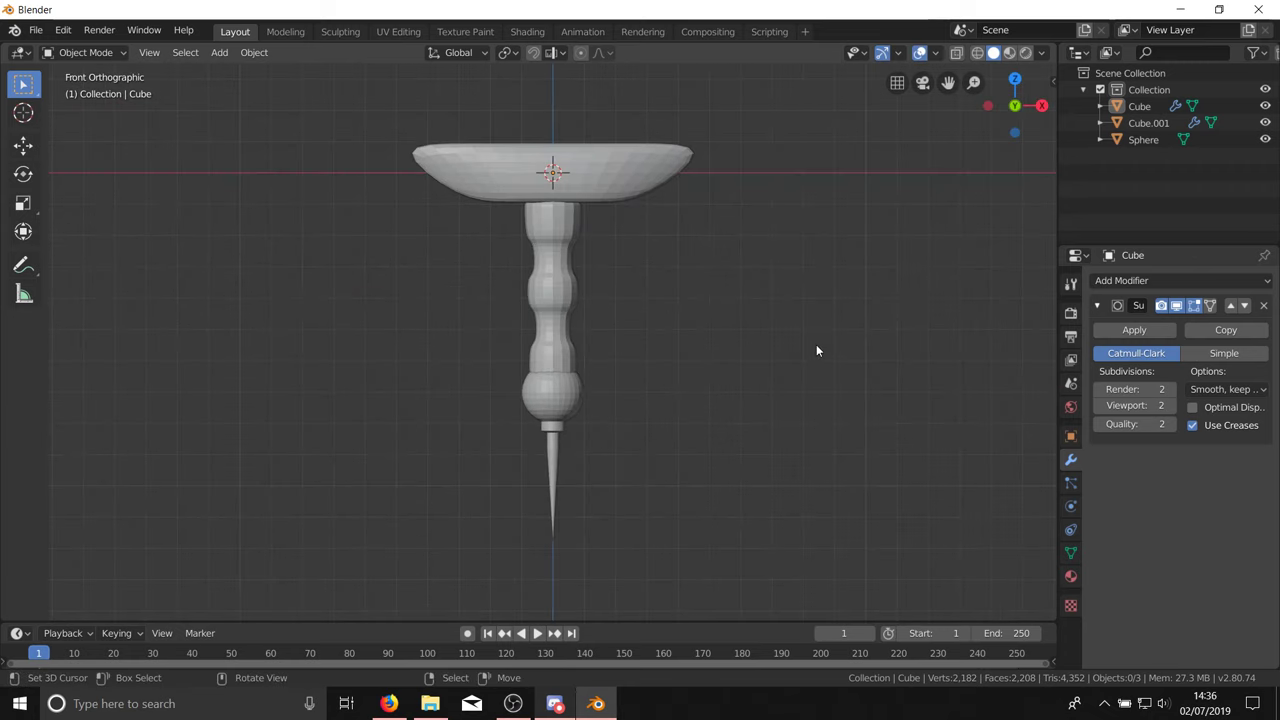
Step: Add a mesh circle at the origin inside the tool's head, and open it for vertex editing in wireframe shading
key("shift+a")
mouse_move(816, 344)
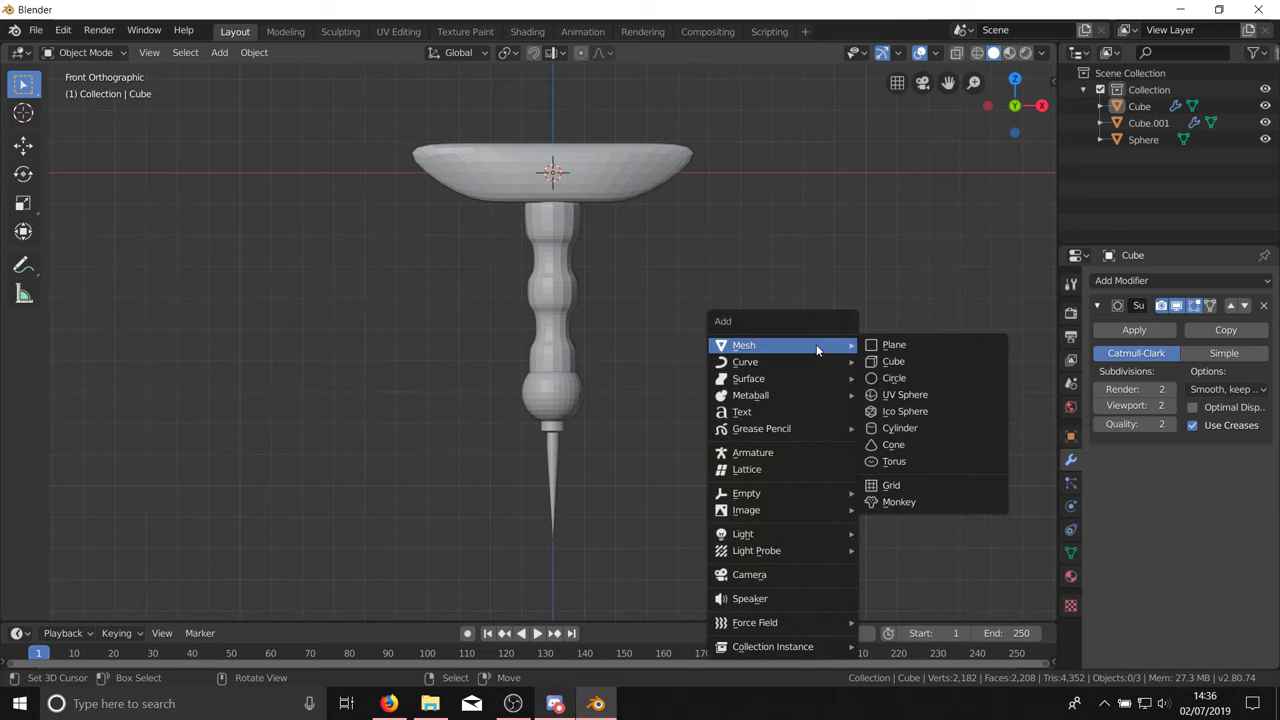
left_click(922, 378)
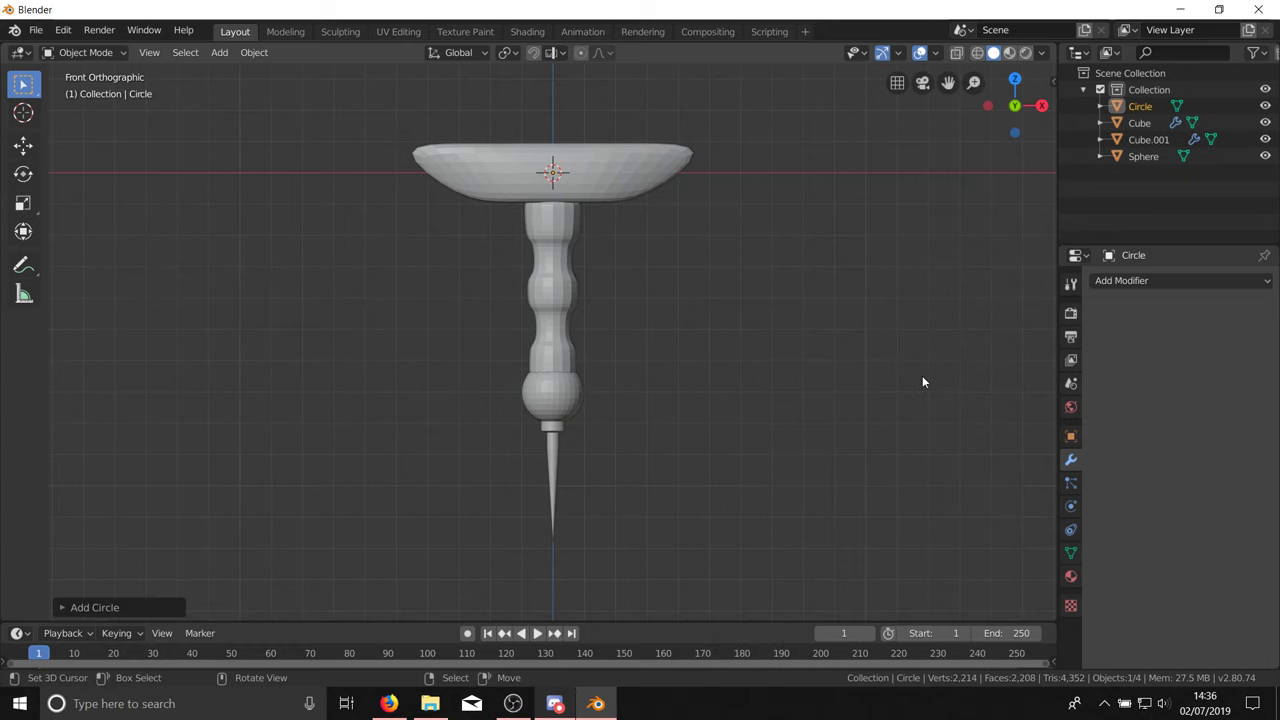
mouse_move(922, 375)
middle_mouse_down()
mouse_move(666, 394)
mouse_move(614, 411)
mouse_move(523, 160)
mouse_move(742, 229)
mouse_move(899, 178)
mouse_move(804, 137)
mouse_move(751, 191)
middle_mouse_up()
key("shift+z")
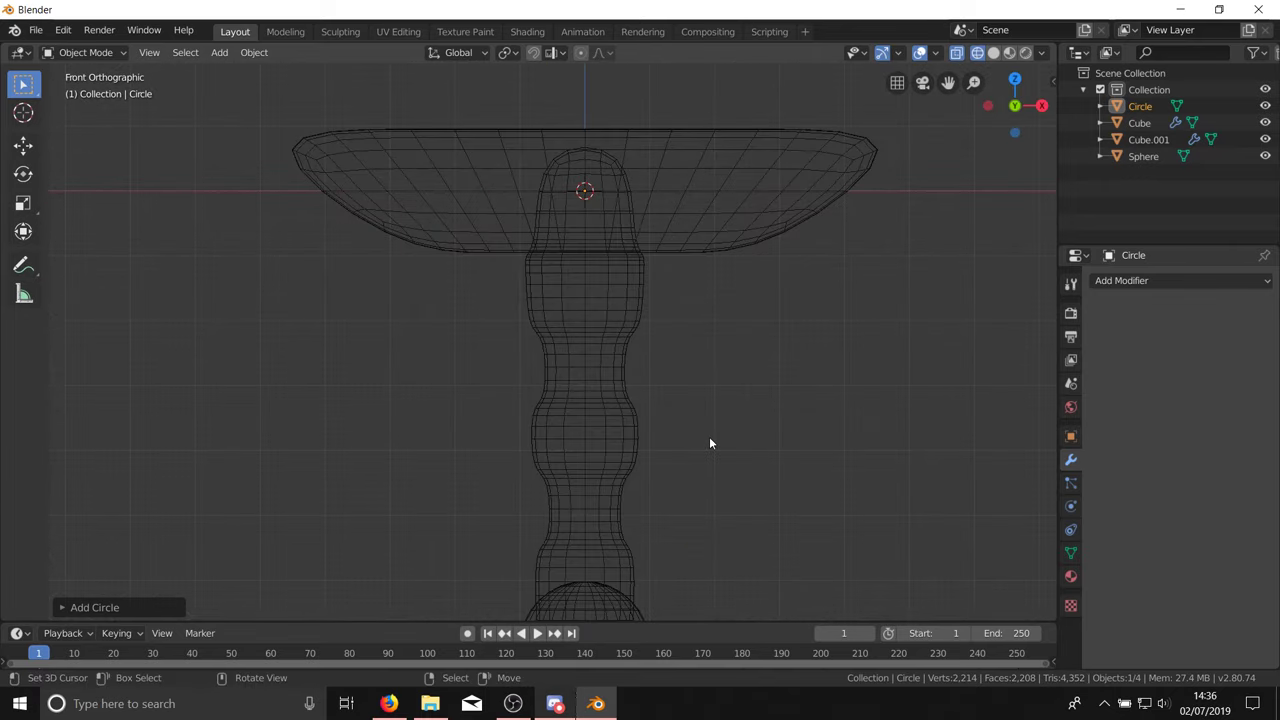
key("Tab")
Step: Move all of the circle's vertices straight up along Z to the level of the head's flat top surface
scroll(706, 488, "down", 3)
key("g")
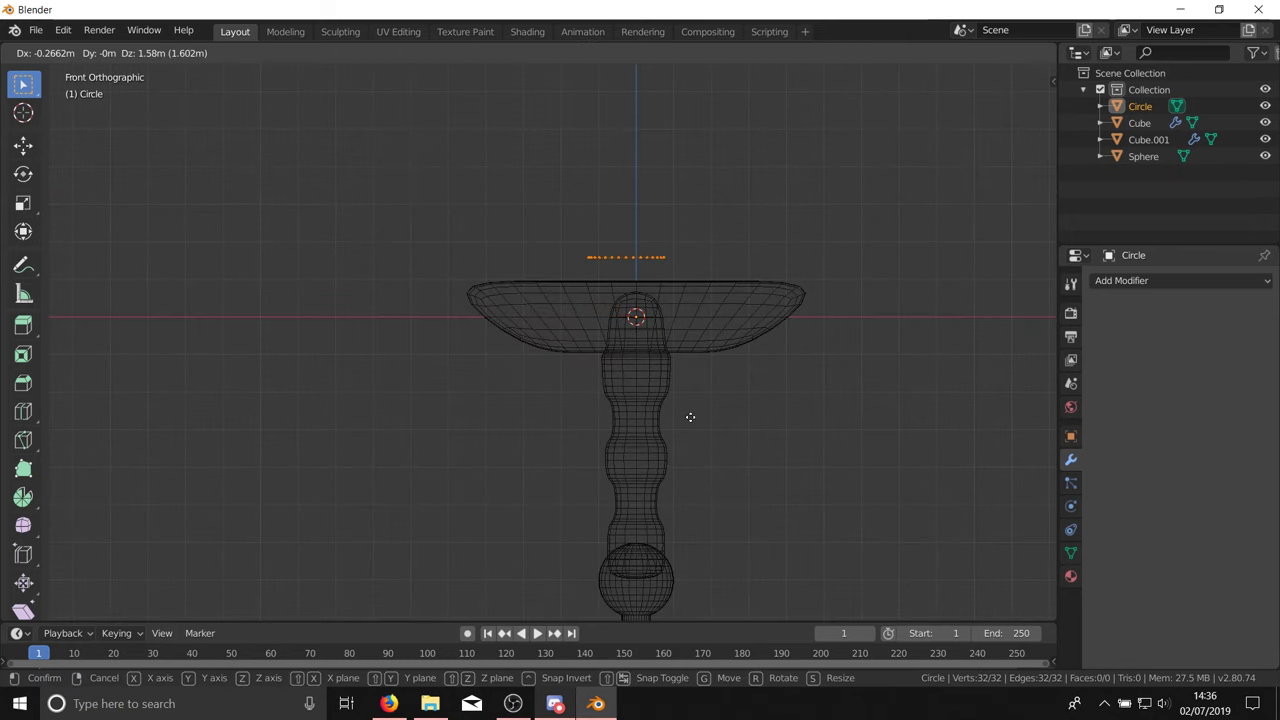
right_click(697, 440)
key("g")
key("z")
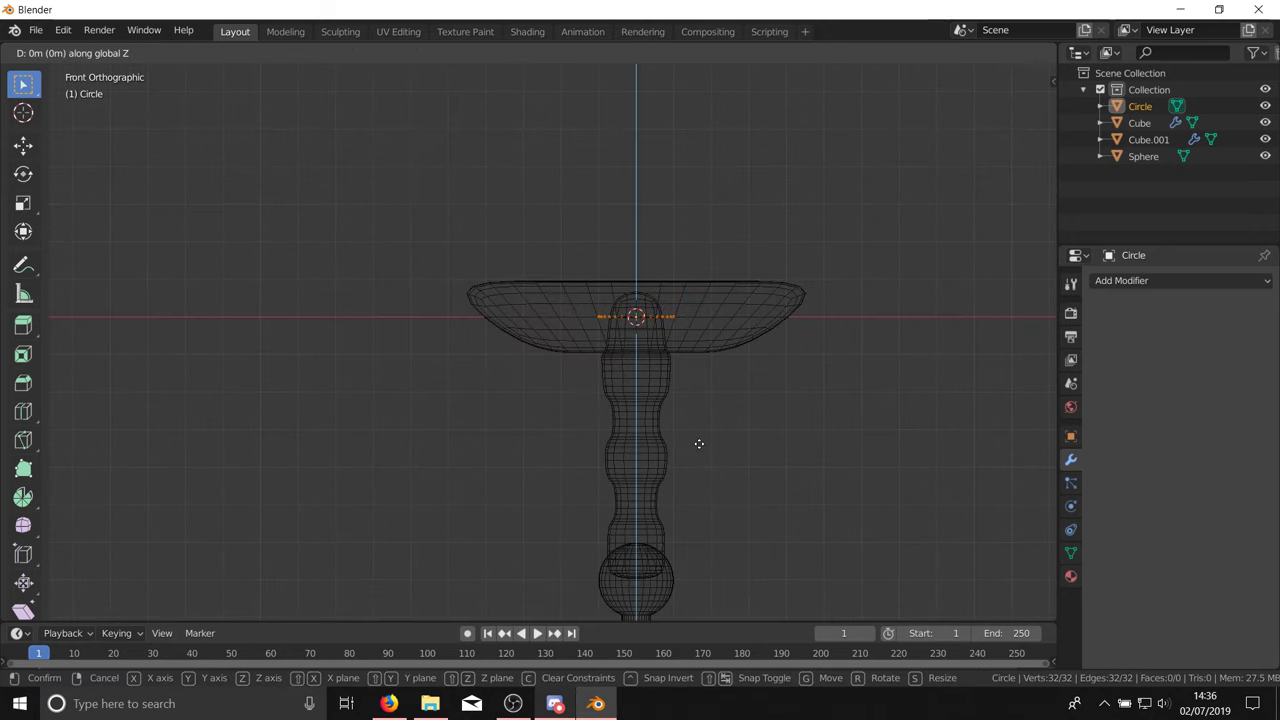
left_click(709, 408)
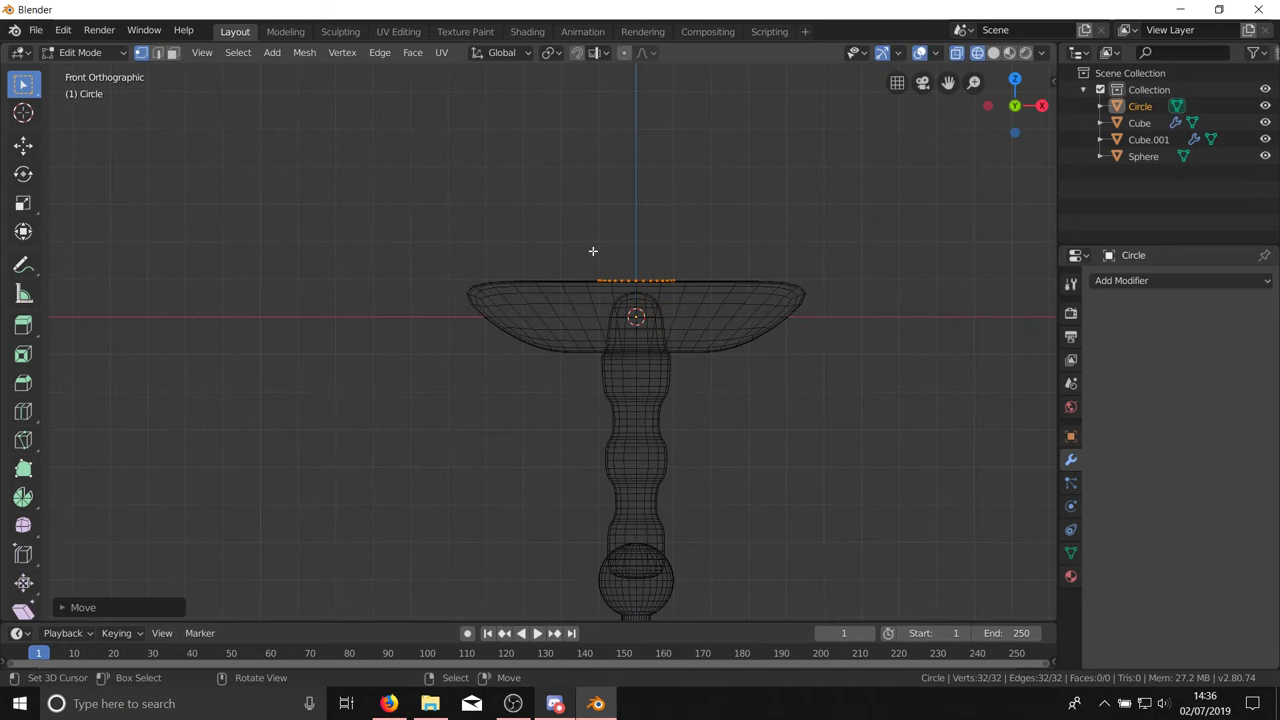
Step: Scale the circle strongly down along Y and up by about 1.9 along X, forming a long thin ellipse on the head
scroll(600, 255, "up", 7)
mouse_move(720, 366)
middle_mouse_down()
mouse_move(706, 395)
mouse_move(681, 403)
mouse_move(629, 383)
mouse_move(724, 452)
mouse_move(670, 477)
middle_mouse_up()
key("shift+z")
scroll(418, 529, "down", 4)
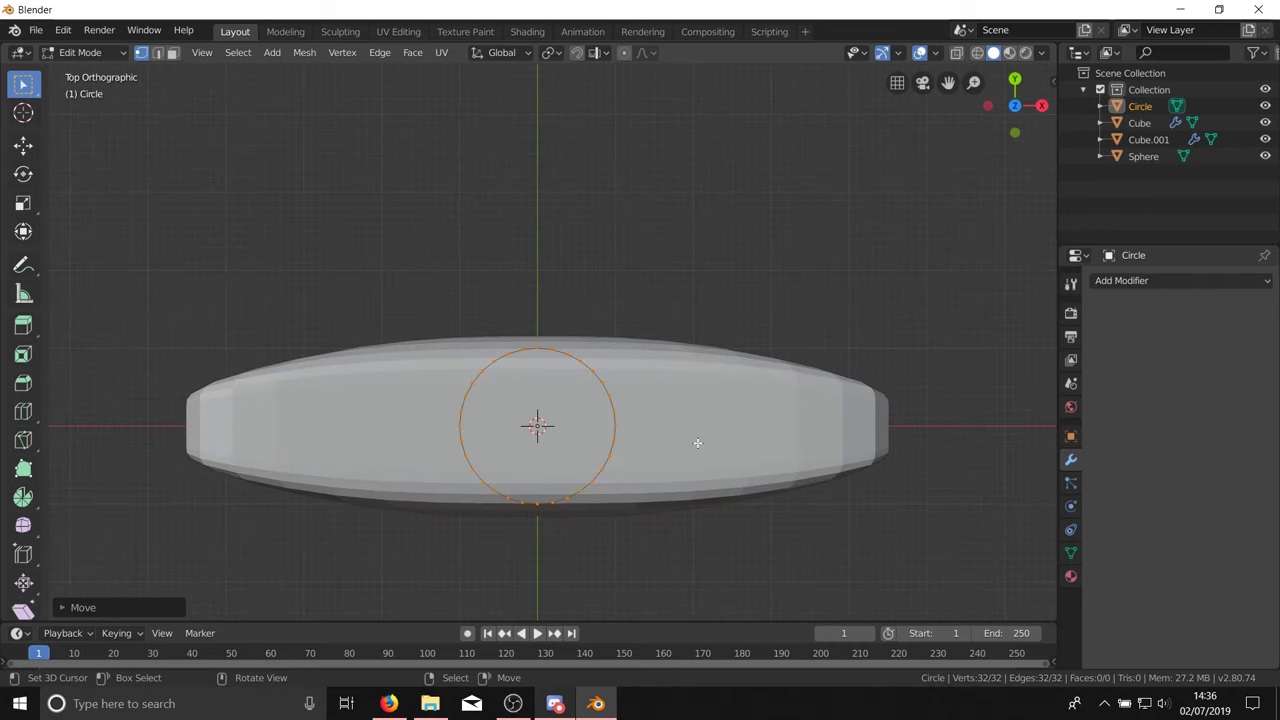
key("s")
key("y")
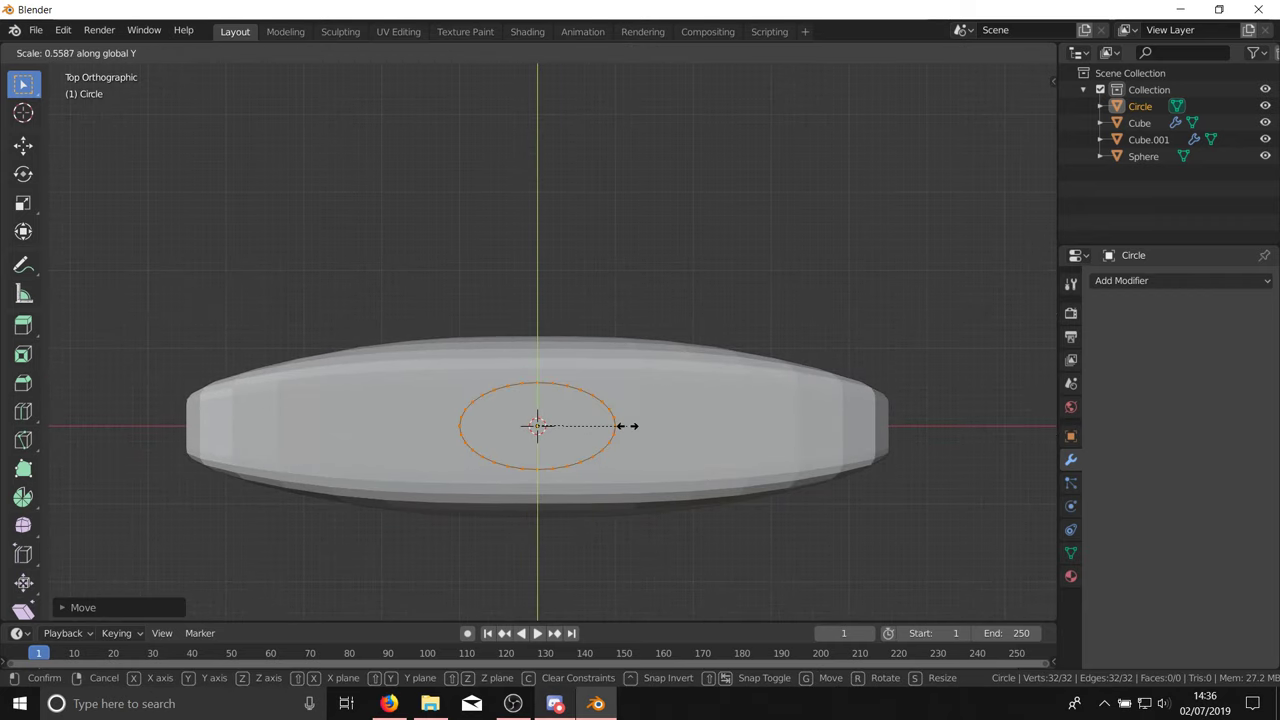
left_click(568, 428)
key("s")
key("x")
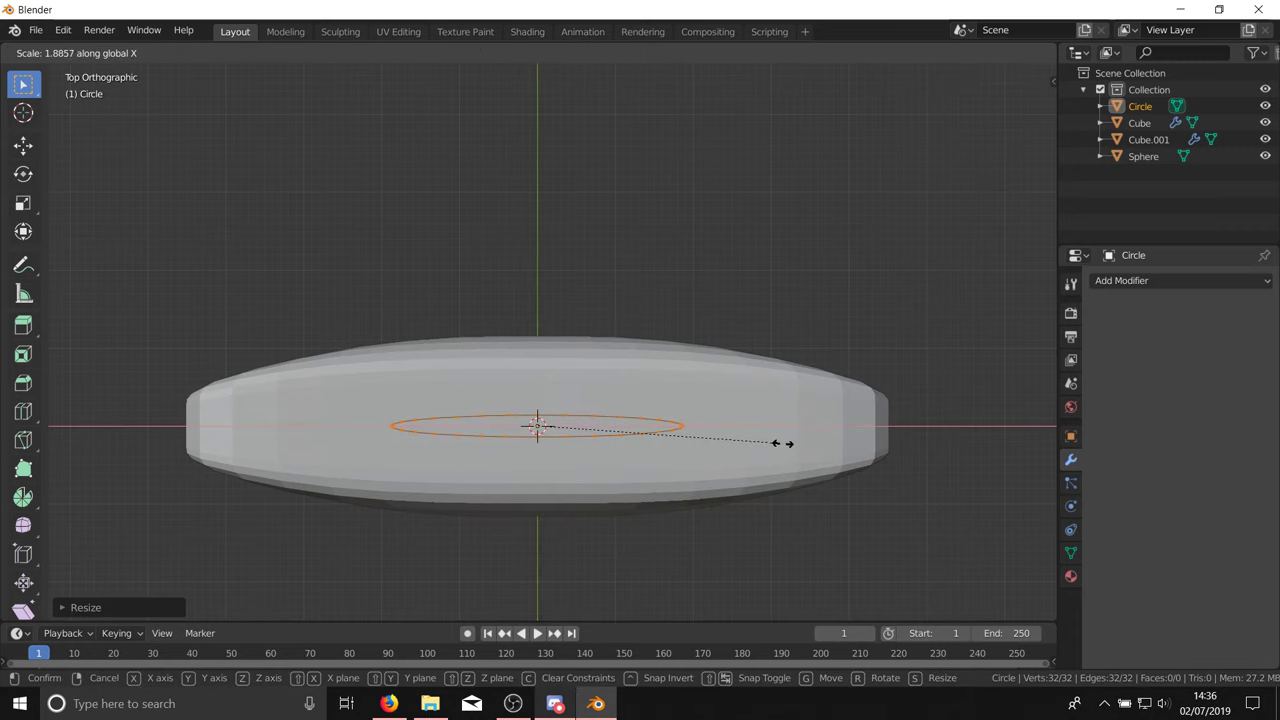
left_click(789, 443)
key("KP_1")
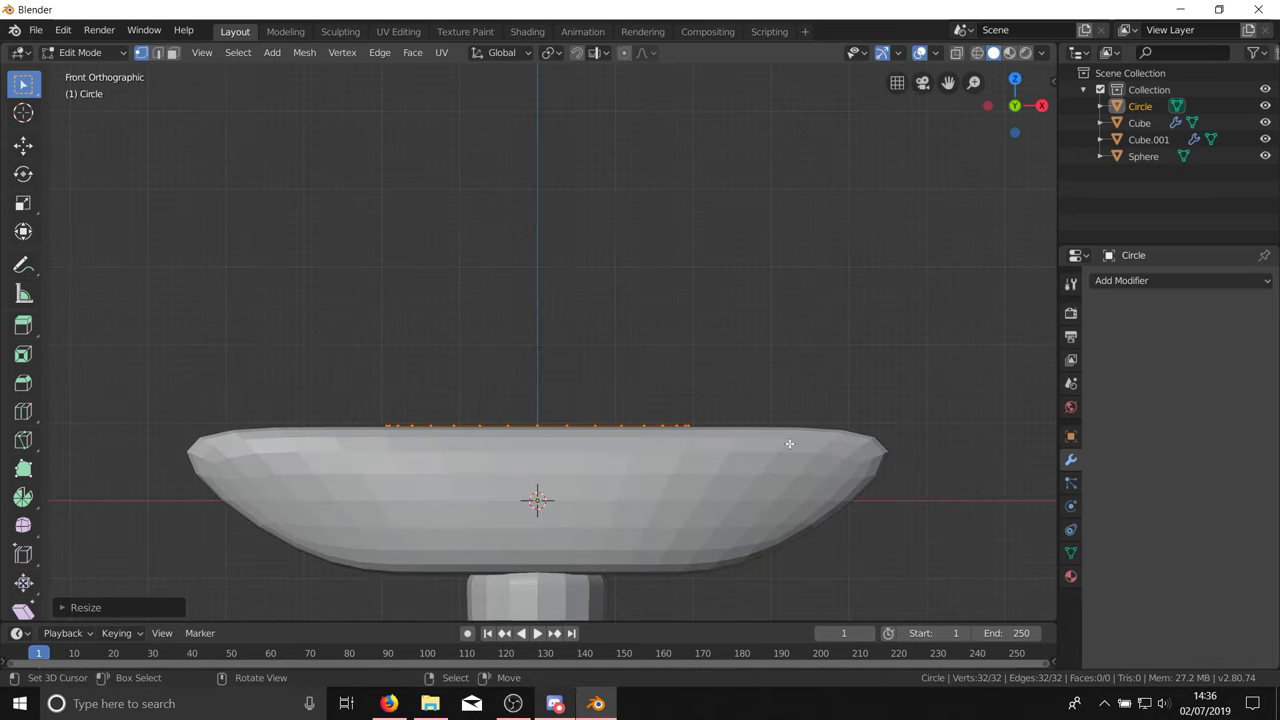
Step: Scale the ellipse on top of the head down to about 0.75 along X
scroll(776, 311, "down", 4)
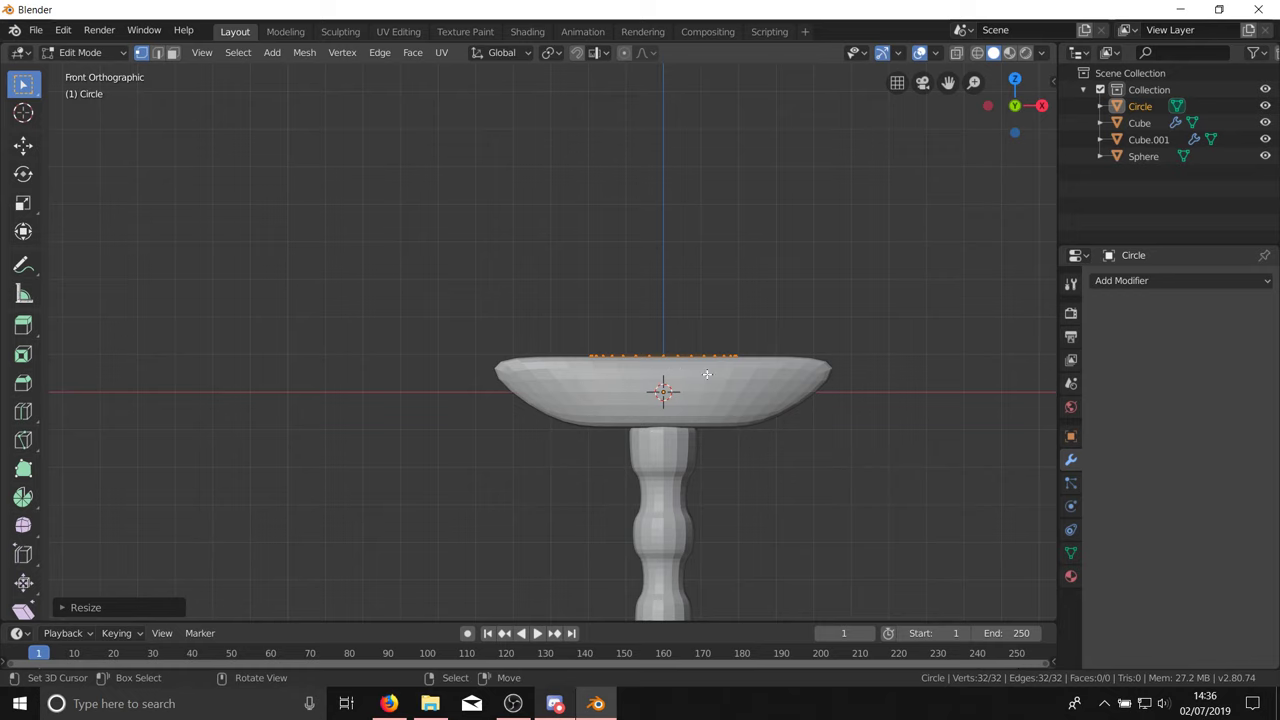
key("s")
key("x")
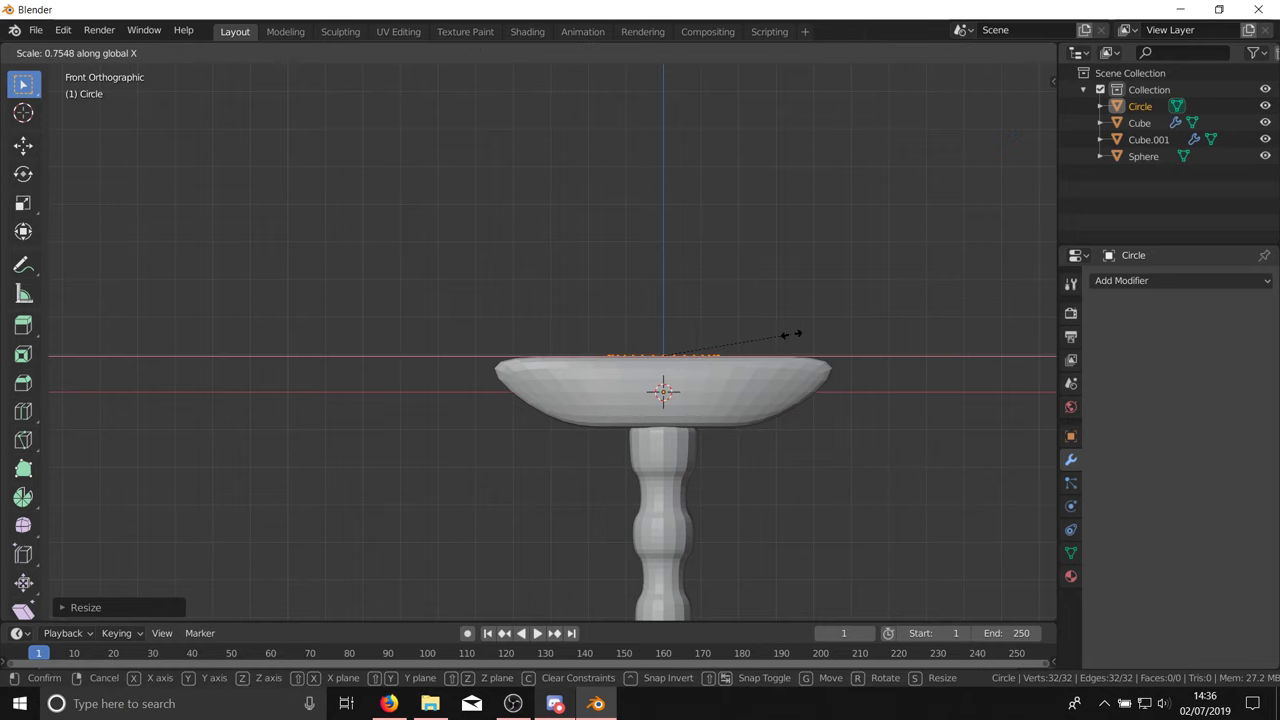
left_click(789, 333)
scroll(714, 514, "down", 4)
scroll(662, 475, "up", 4)
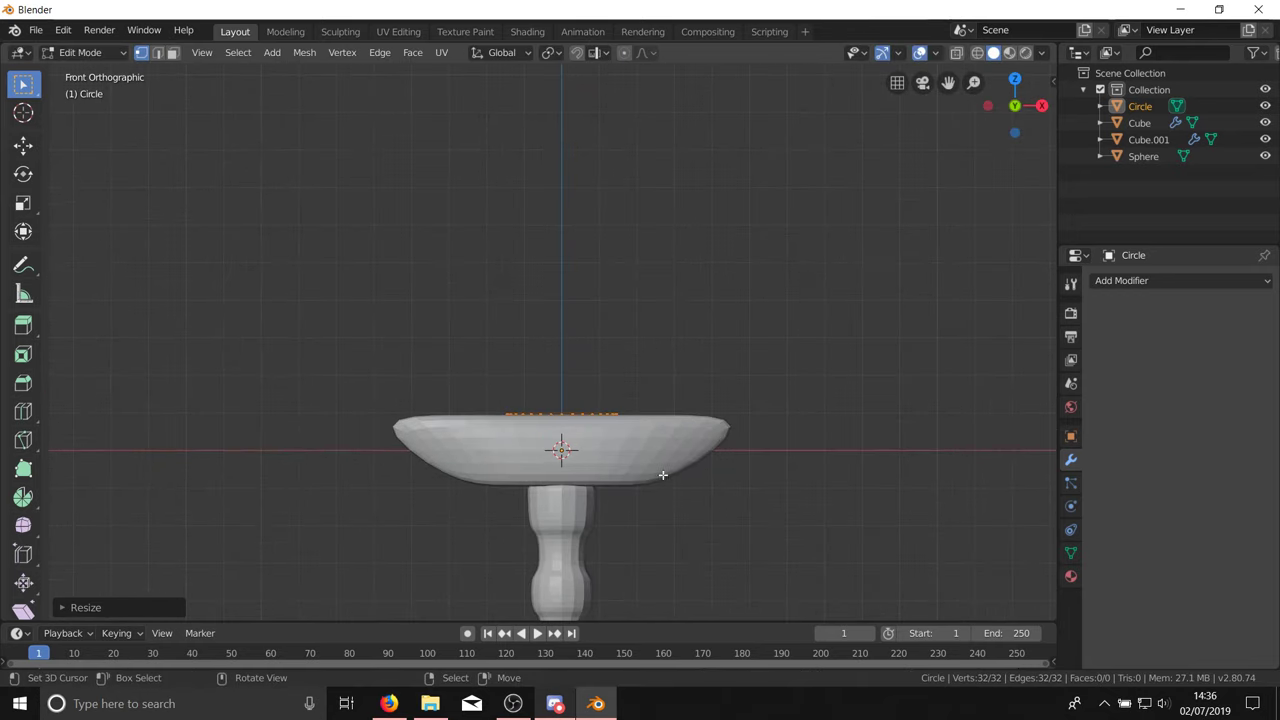
Step: Extrude the ellipse straight up along Z from the head into the tall first section of a blade
key("e")
key("z")
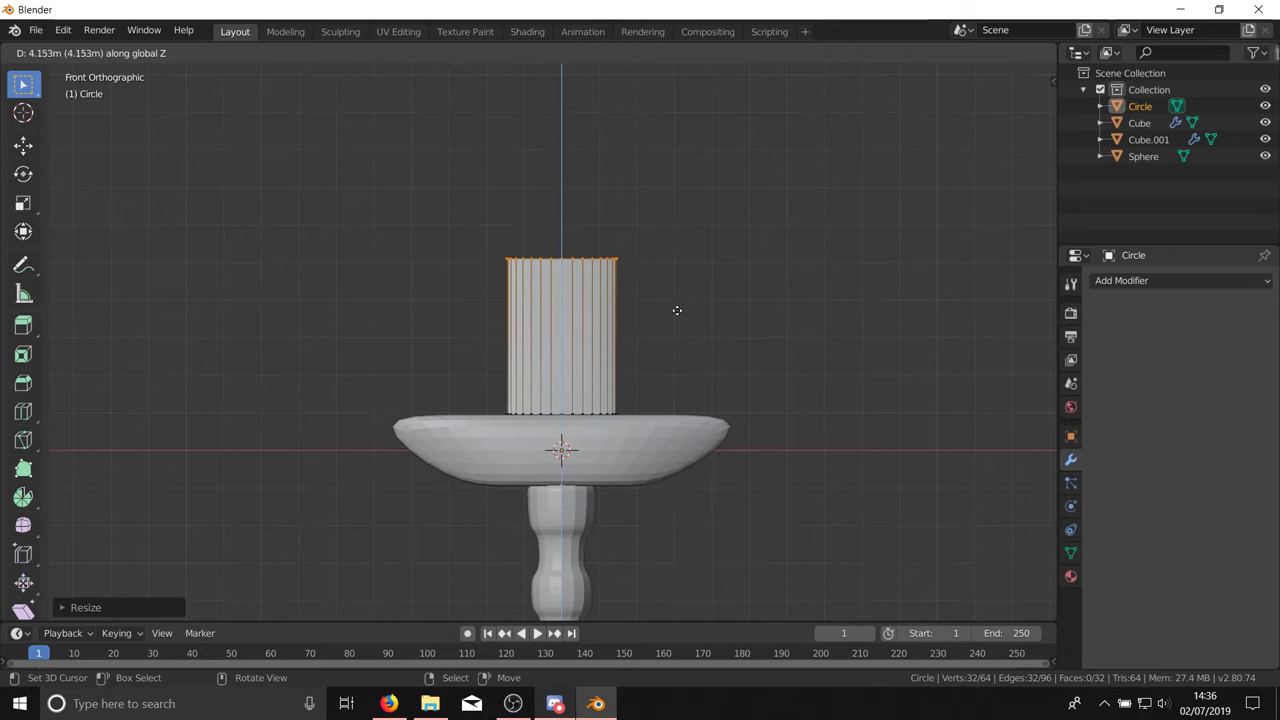
left_click(675, 172)
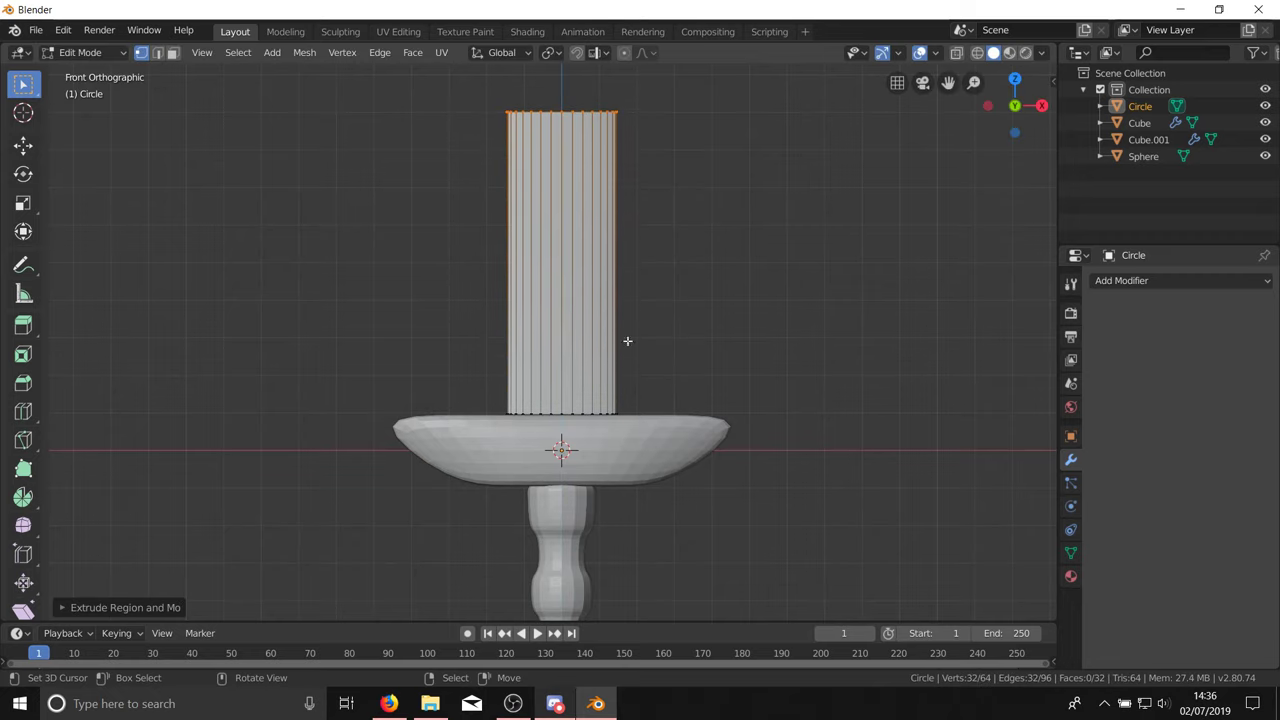
scroll(594, 291, "down", 2)
middle_click_drag(594, 291, 641, 470)
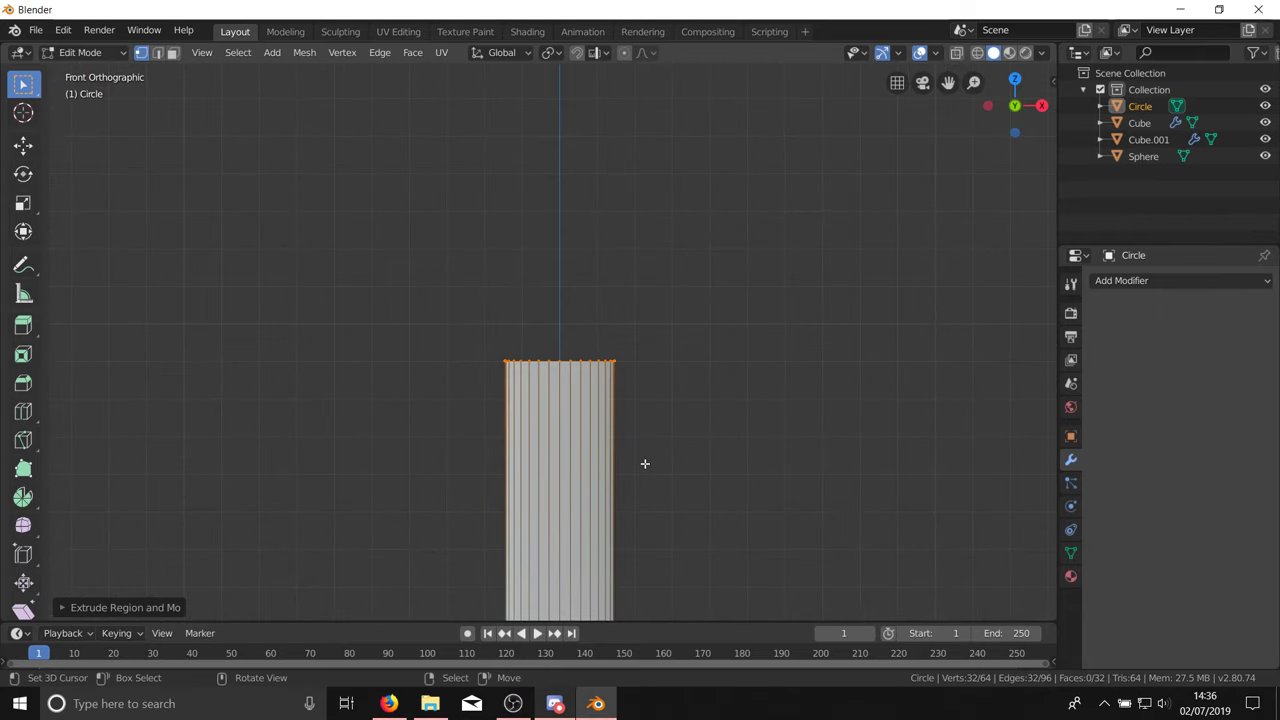
Step: Extrude the vertex ring at the blade's upper end in place, without any offset
scroll(607, 413, "up", 4)
key("e")
right_click(706, 340)
Step: Try scaling the new ring inward to 0.5, and undo that scaling
key("s")
key("Return")
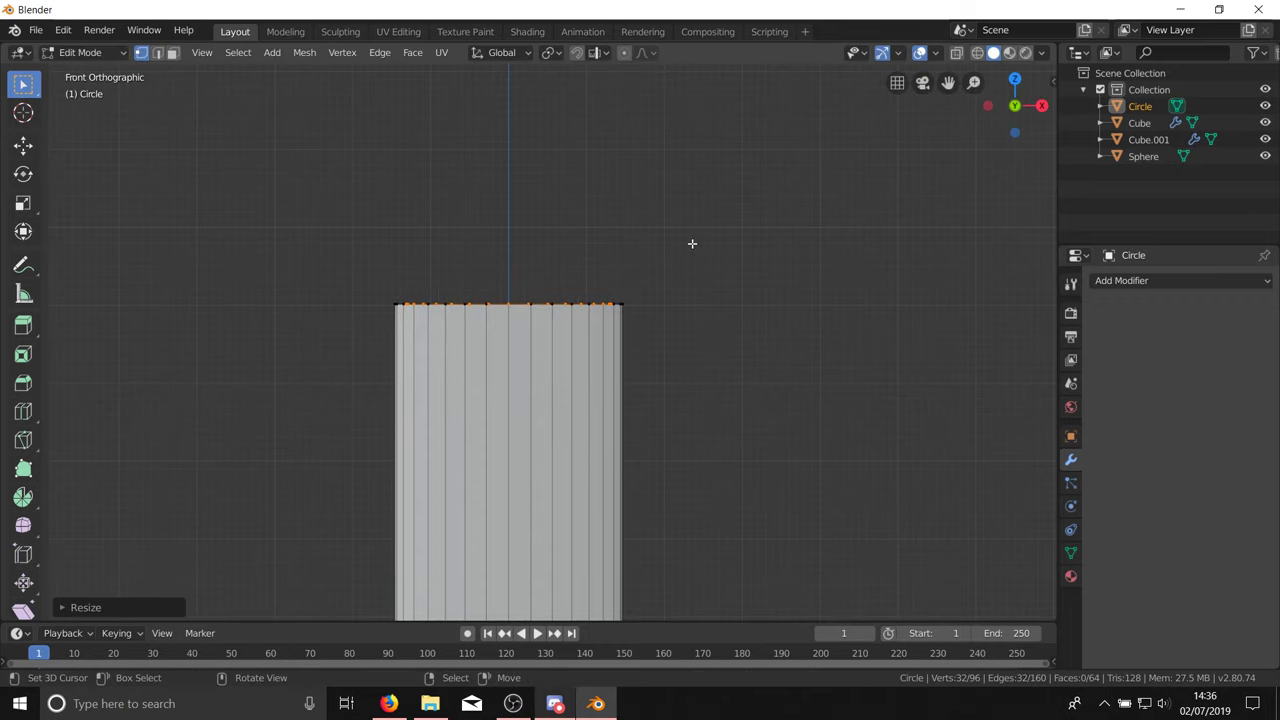
middle_click_drag(692, 243, 649, 345)
type("s")
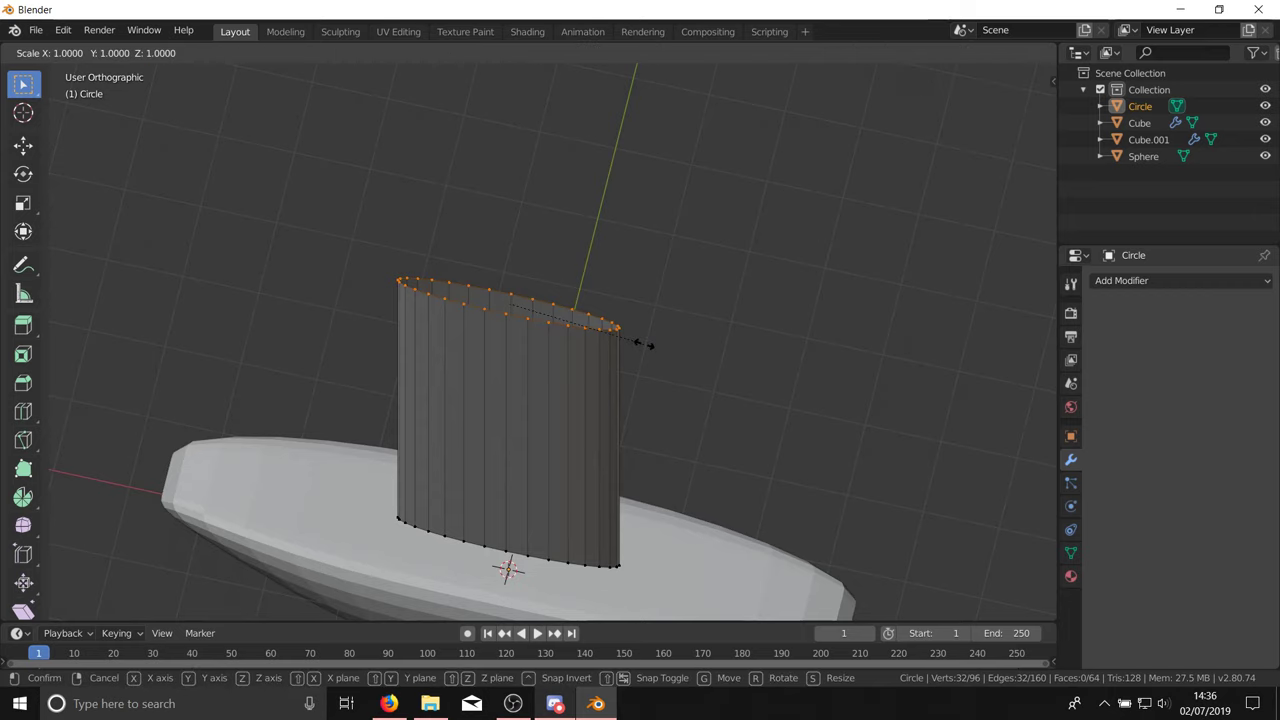
type(".5")
key("Return")
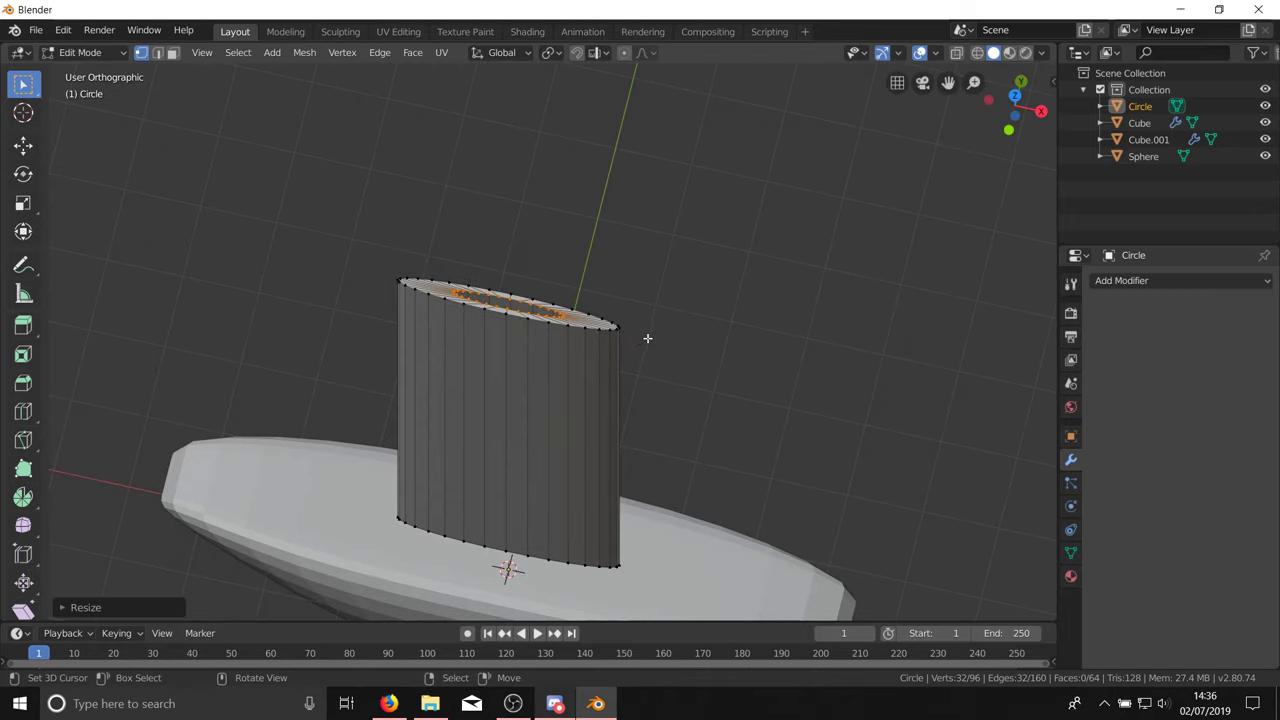
key("ctrl+z")
Step: Scale the new ring to 0.8 and raise it about 0.11 m along Z, forming a sloped shoulder
type("s.")
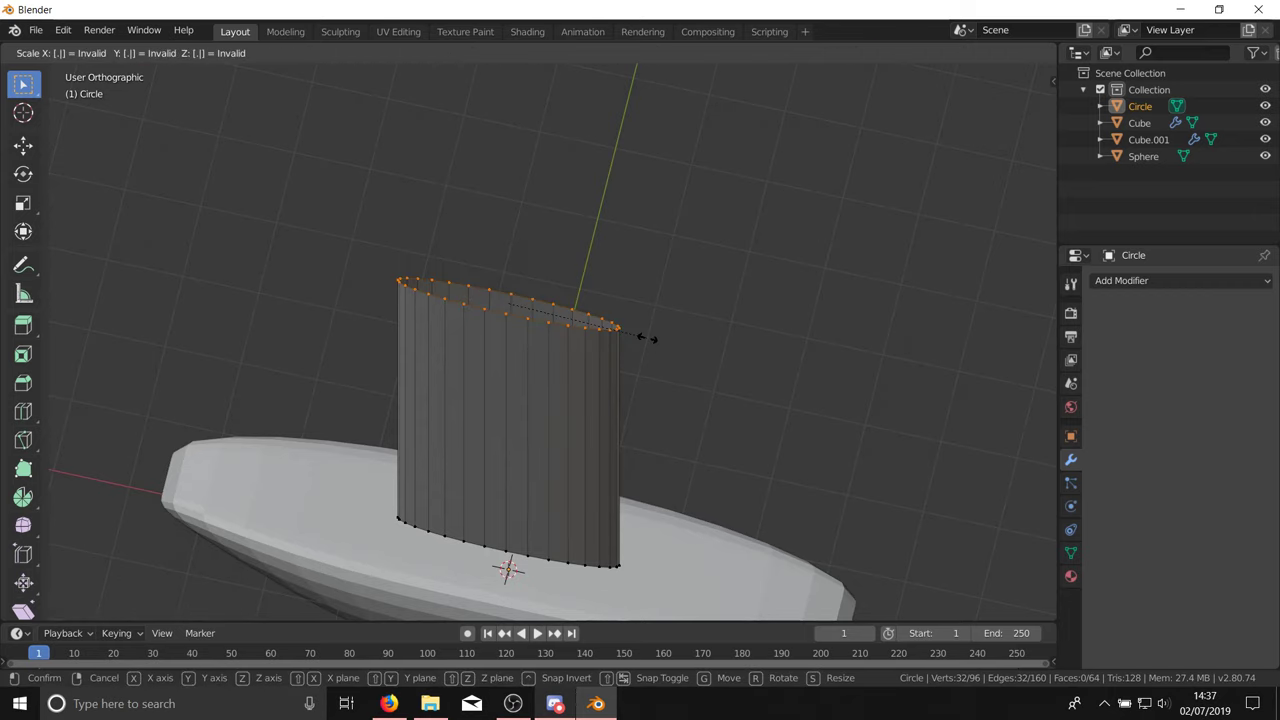
type("8")
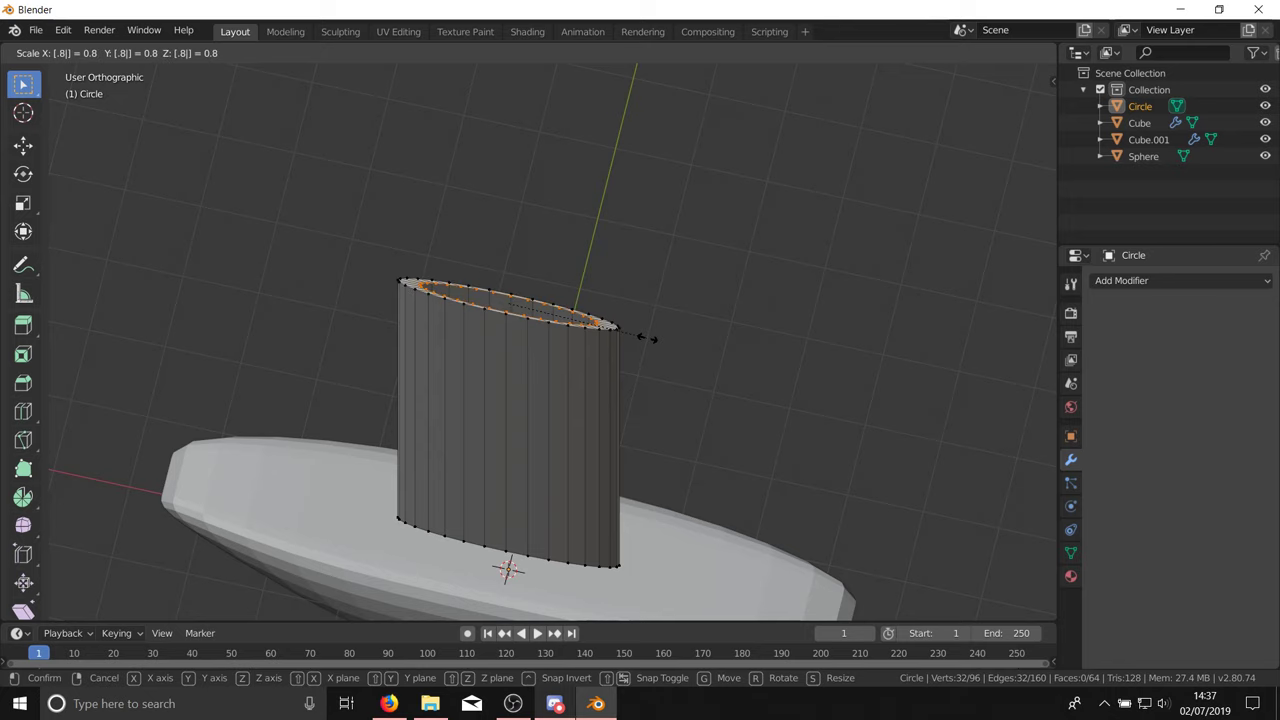
key("Return")
key("KP_1")
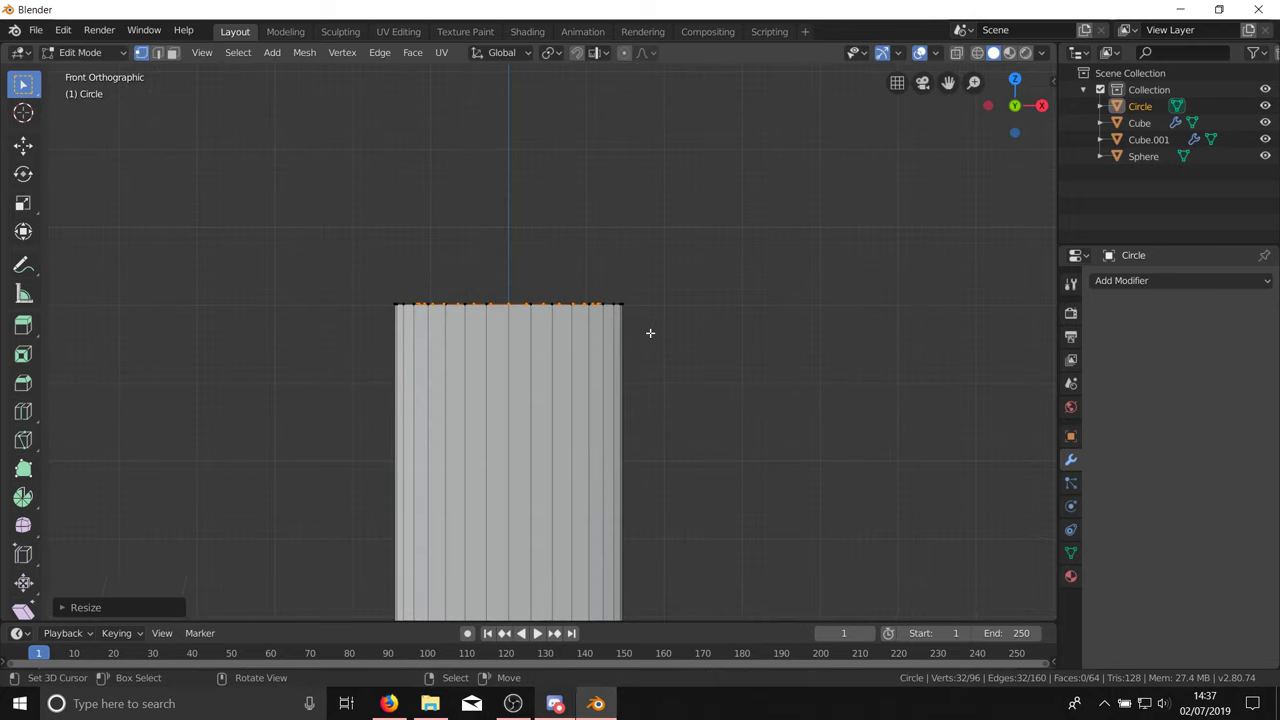
key("g")
key("z")
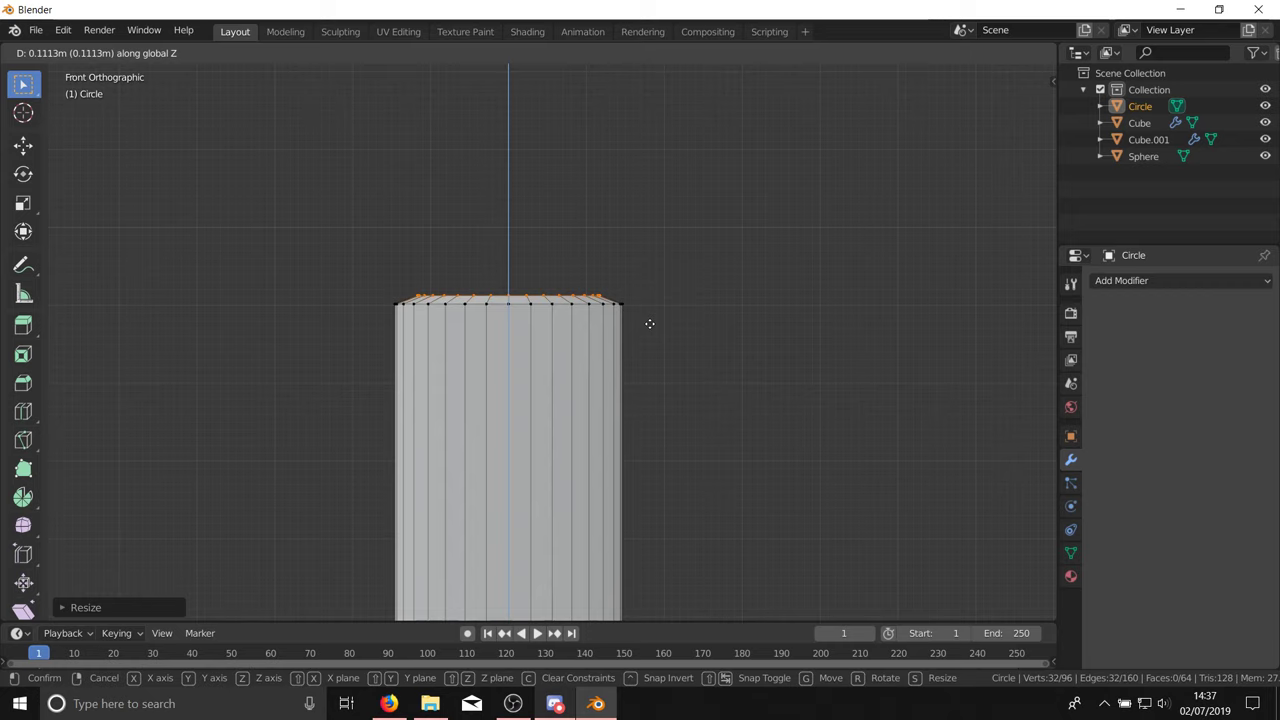
left_click(650, 324)
Step: Extrude the shoulder's inner ring straight up along Z and raise its end further, forming a long, narrower second blade section
key("e")
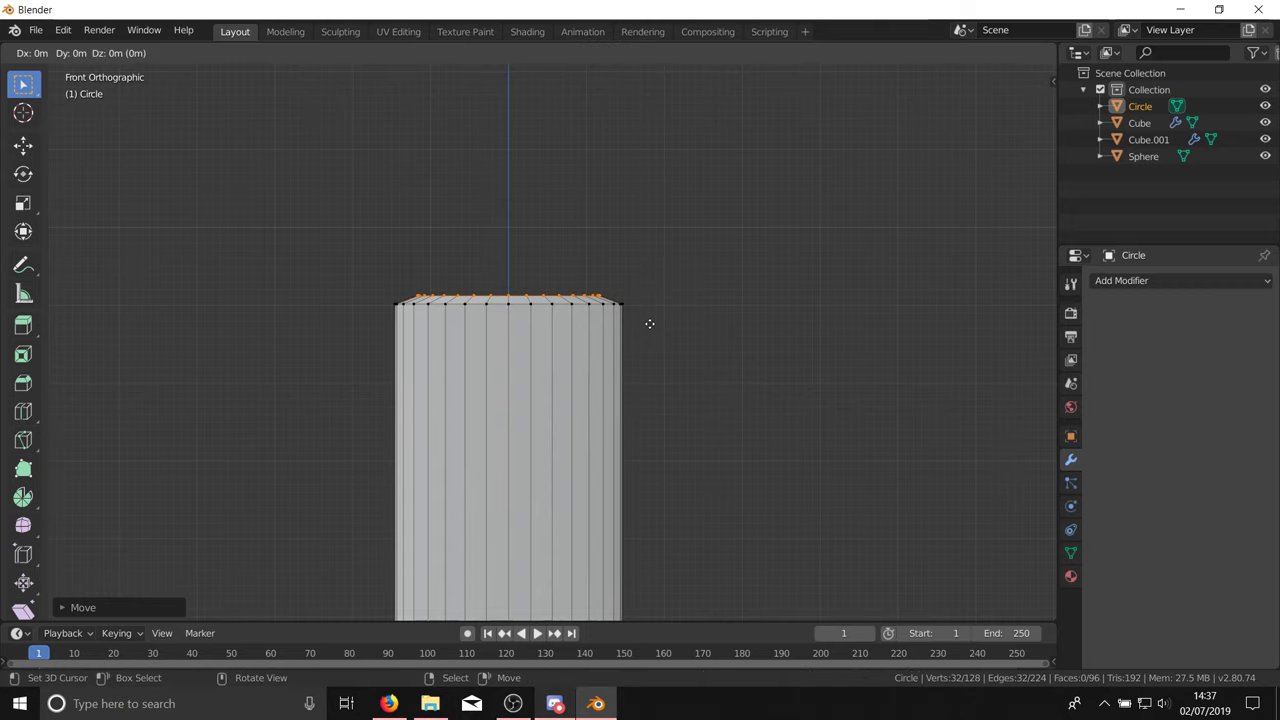
key("z")
left_click(657, 142)
scroll(586, 462, "down", 5)
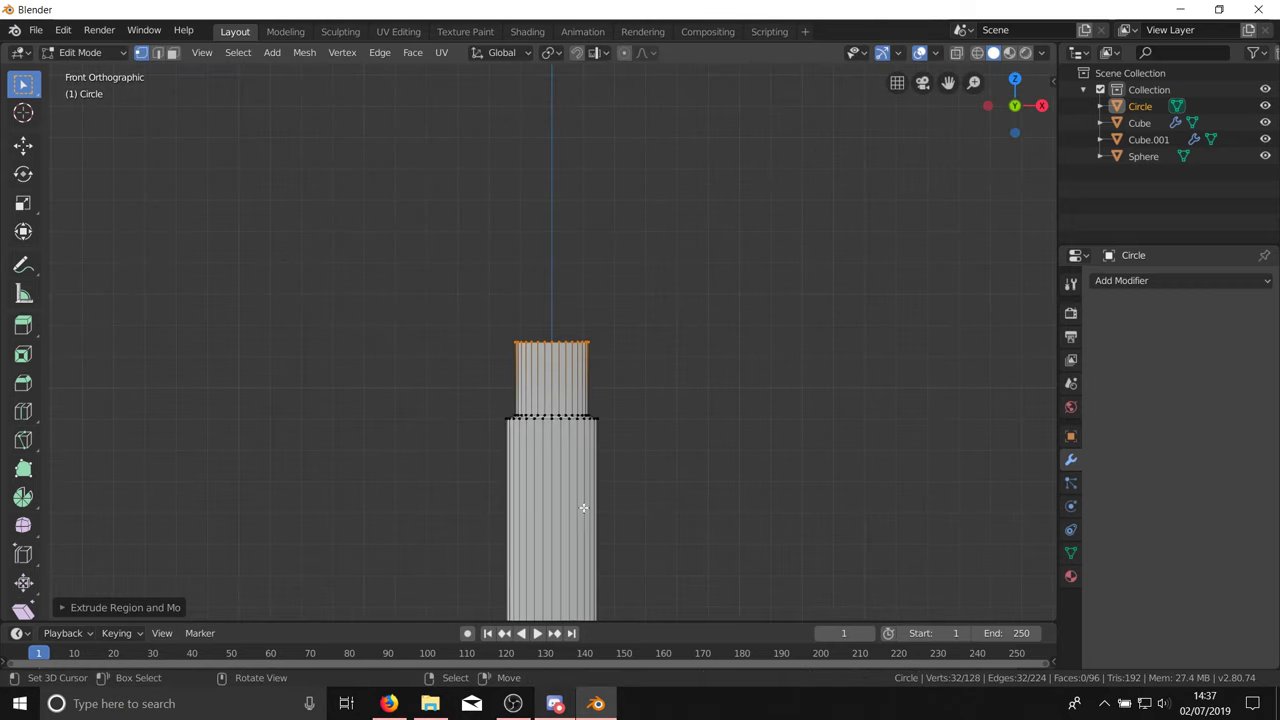
scroll(576, 306, "up", 4)
key("g")
key("z")
left_click(617, 202)
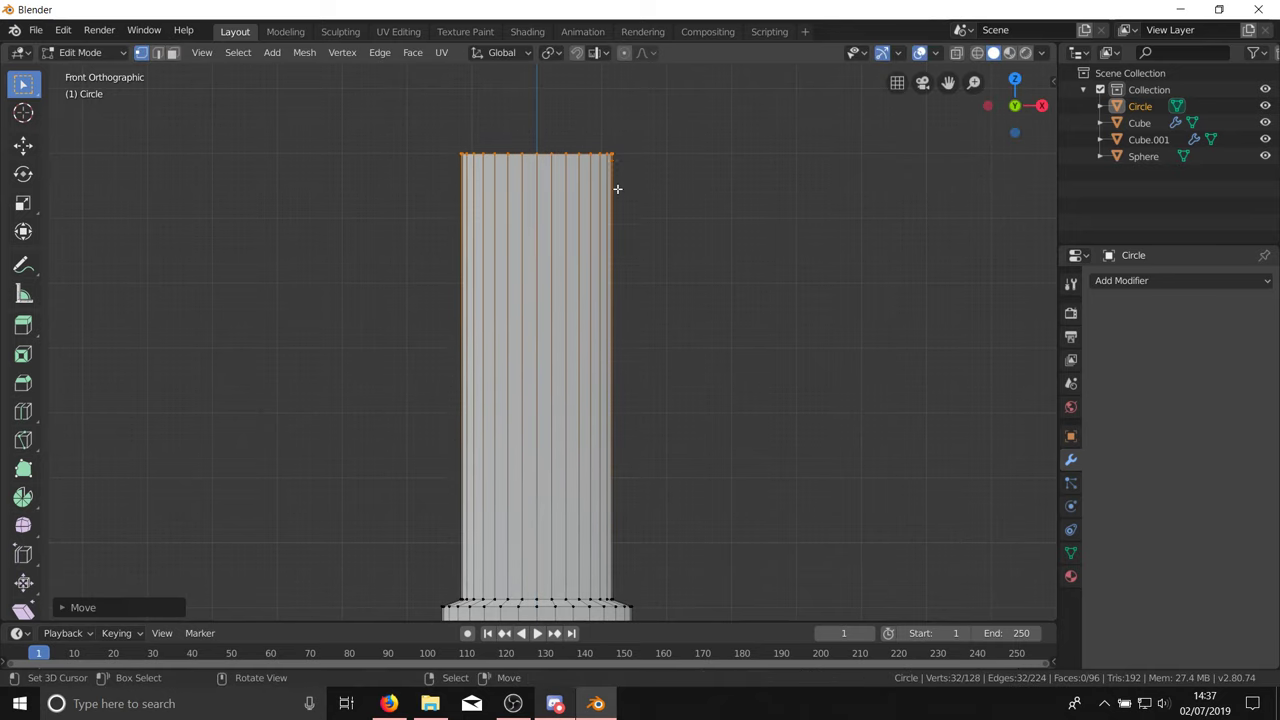
Step: Inspect the stepped blade from the front and from above to judge its thickness, and clear the vertex selection
scroll(584, 293, "down", 4)
key("Tab")
scroll(605, 288, "down", 3)
scroll(559, 324, "up", 8)
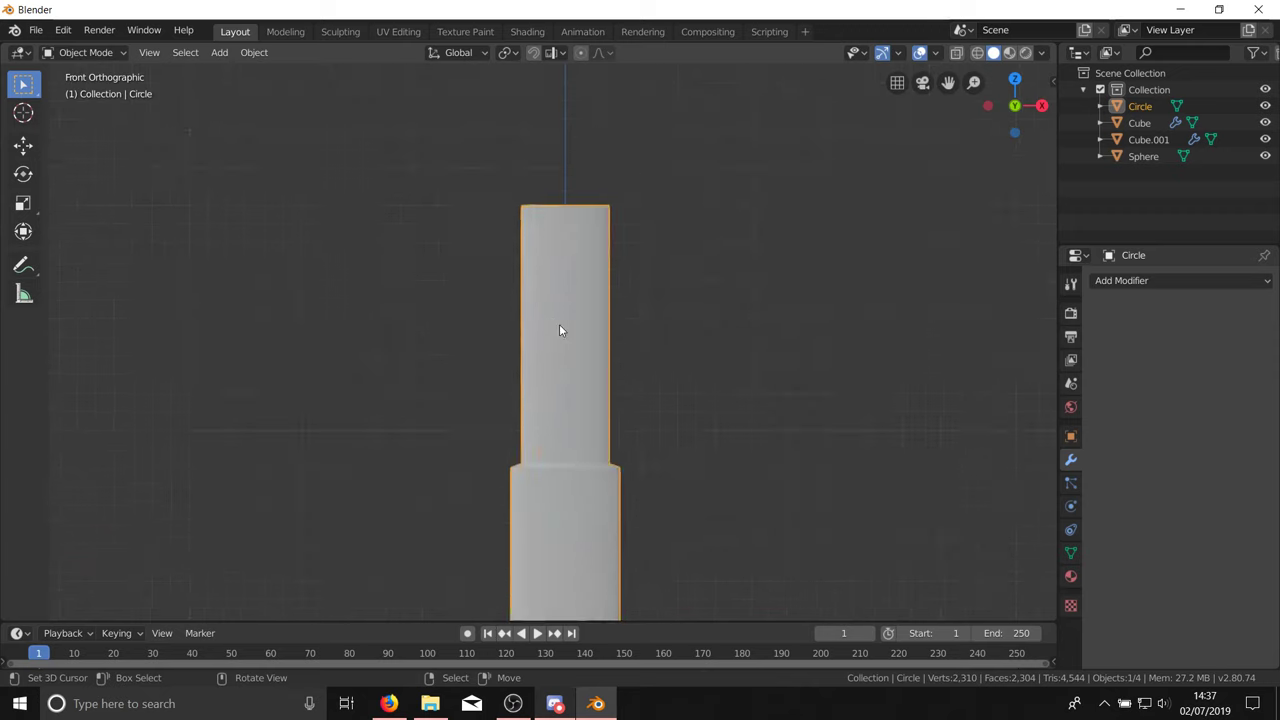
middle_click_drag(559, 324, 669, 294)
key("Tab")
left_click(672, 448)
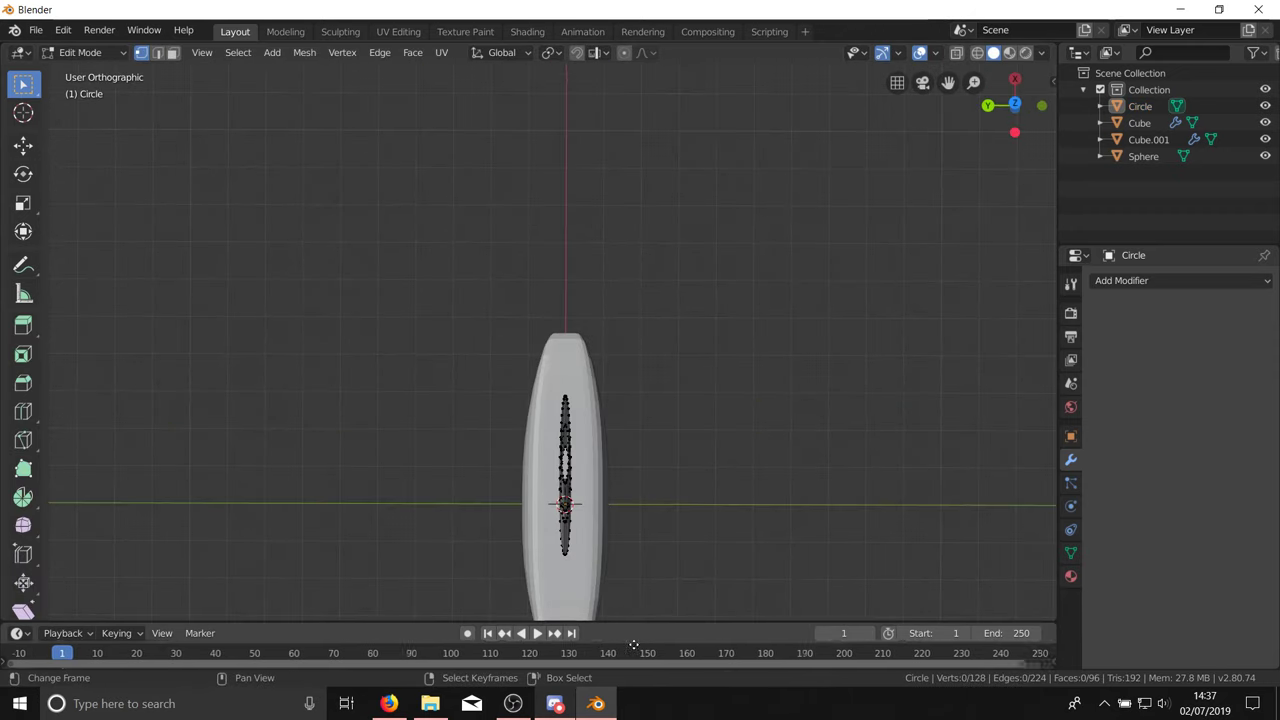
scroll(737, 457, "up", 4)
middle_click_drag(737, 457, 534, 483)
Step: Select all of the blade's vertices, facing its thin side in the right orthographic view
key("a")
scroll(553, 308, "down", 4)
key("KP_3")
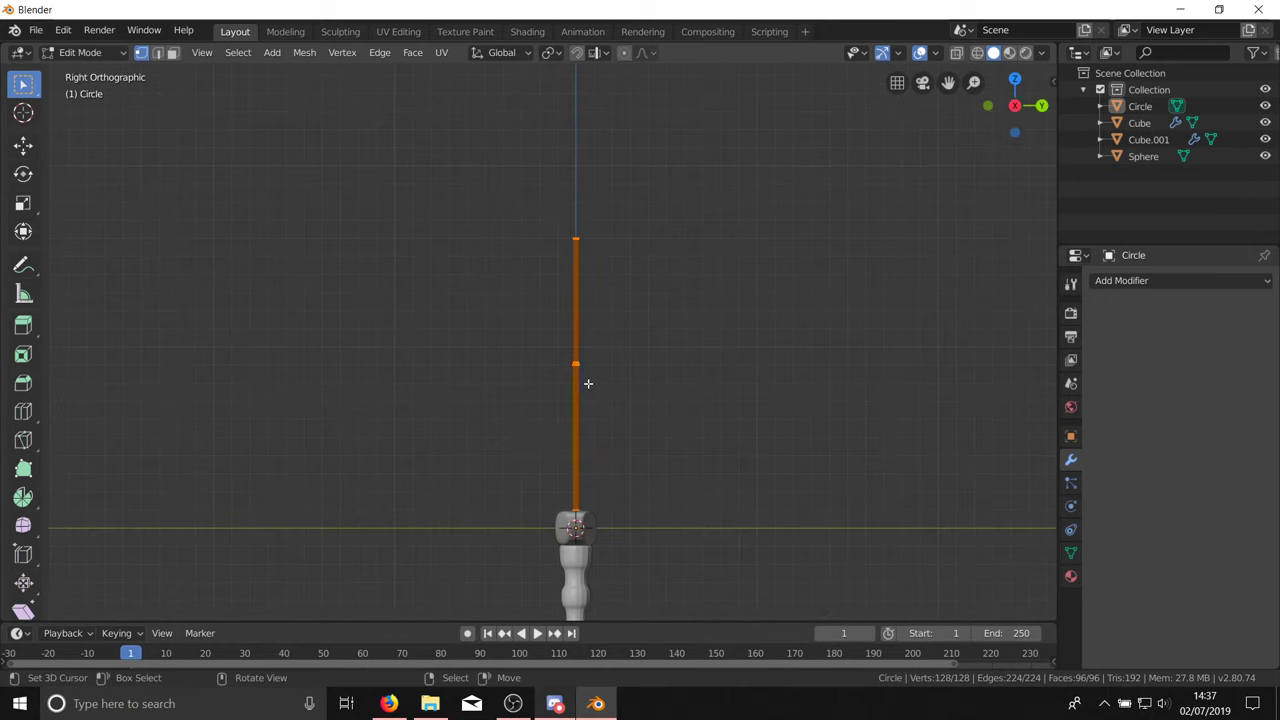
key("KP_1")
key("KP_3")
scroll(572, 434, "up", 6)
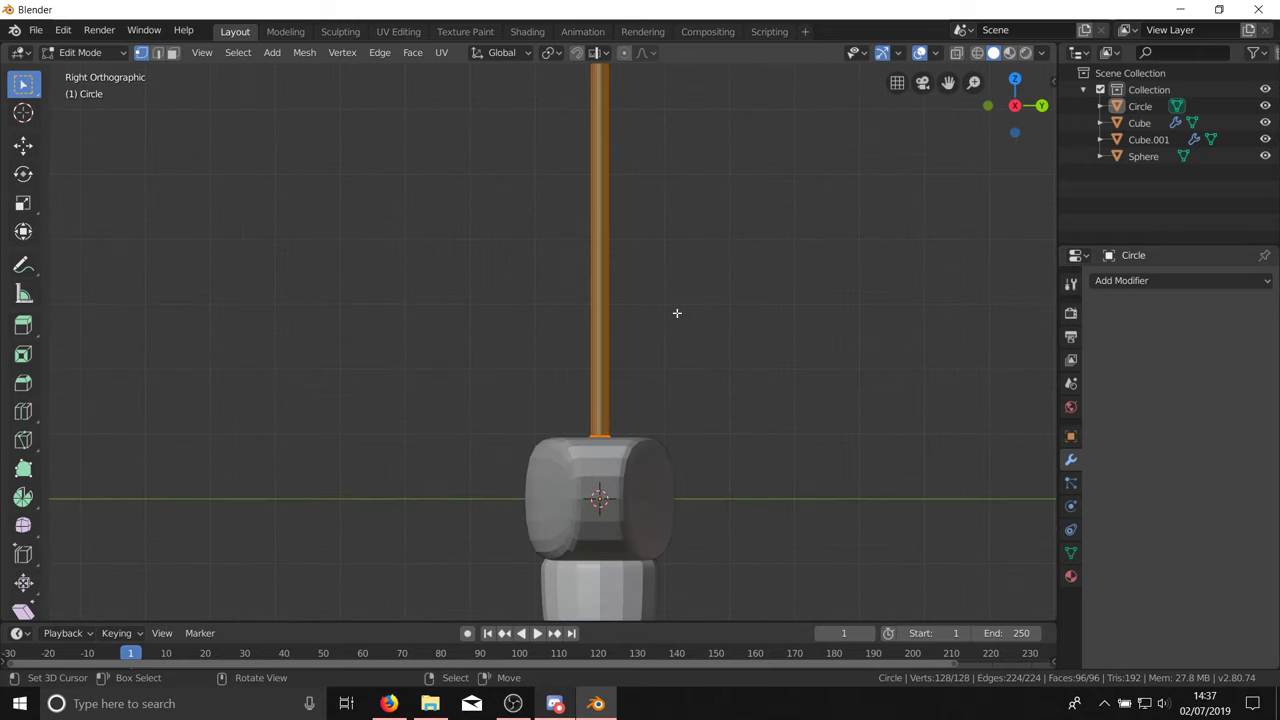
key("s")
key("x")
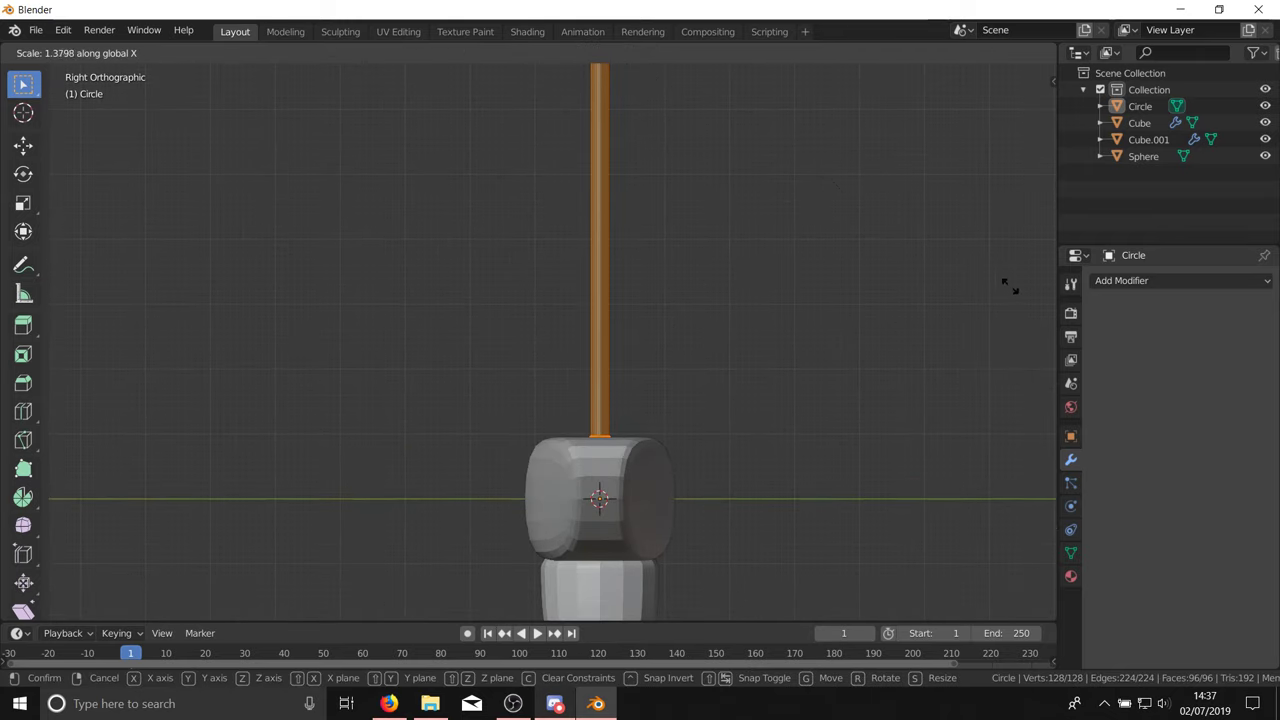
left_click(197, 256)
Step: Scale the whole blade up along Y to nearly double its thickness, and clear the selection
key("s")
key("y")
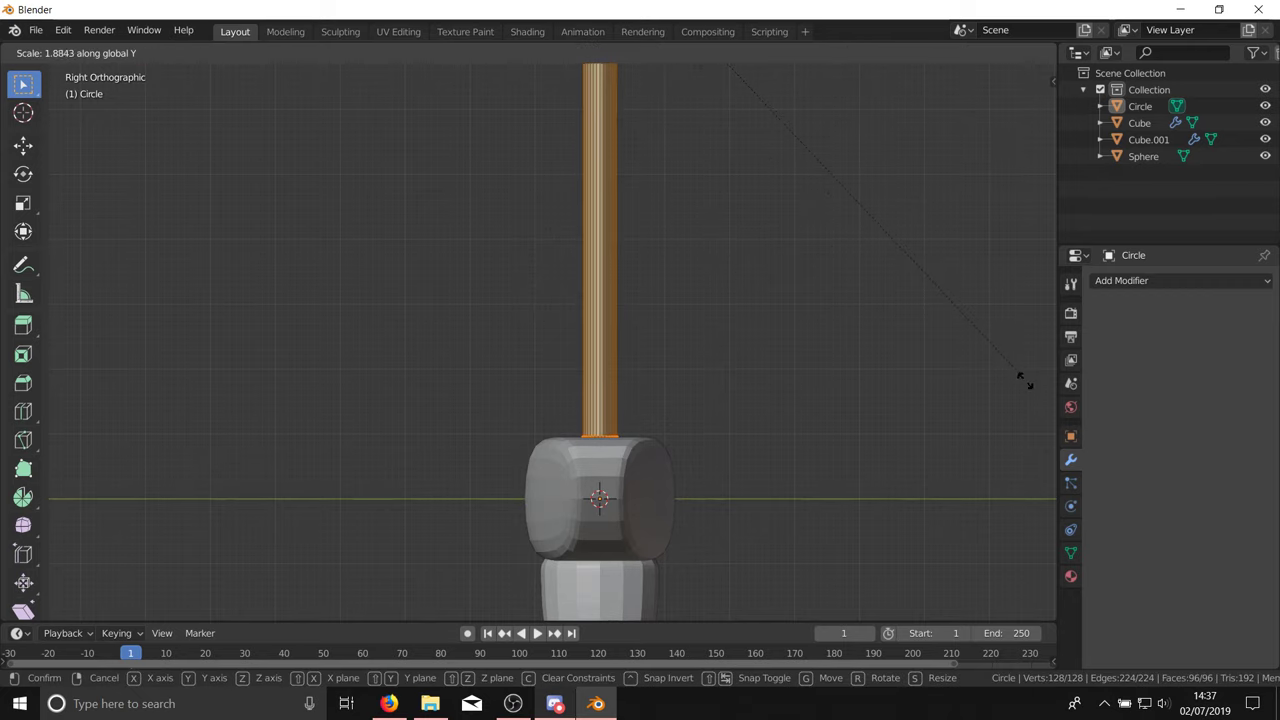
left_click(930, 400)
scroll(739, 472, "down", 4)
left_click(739, 472)
Step: Examine the thickened blade, its stepped shoulder and its proportions to the head and handle from an angle and from the front
middle_click_drag(739, 472, 641, 511)
key("Tab")
middle_click_drag(700, 223, 632, 356, "shift")
key("Tab")
key("KP_1")
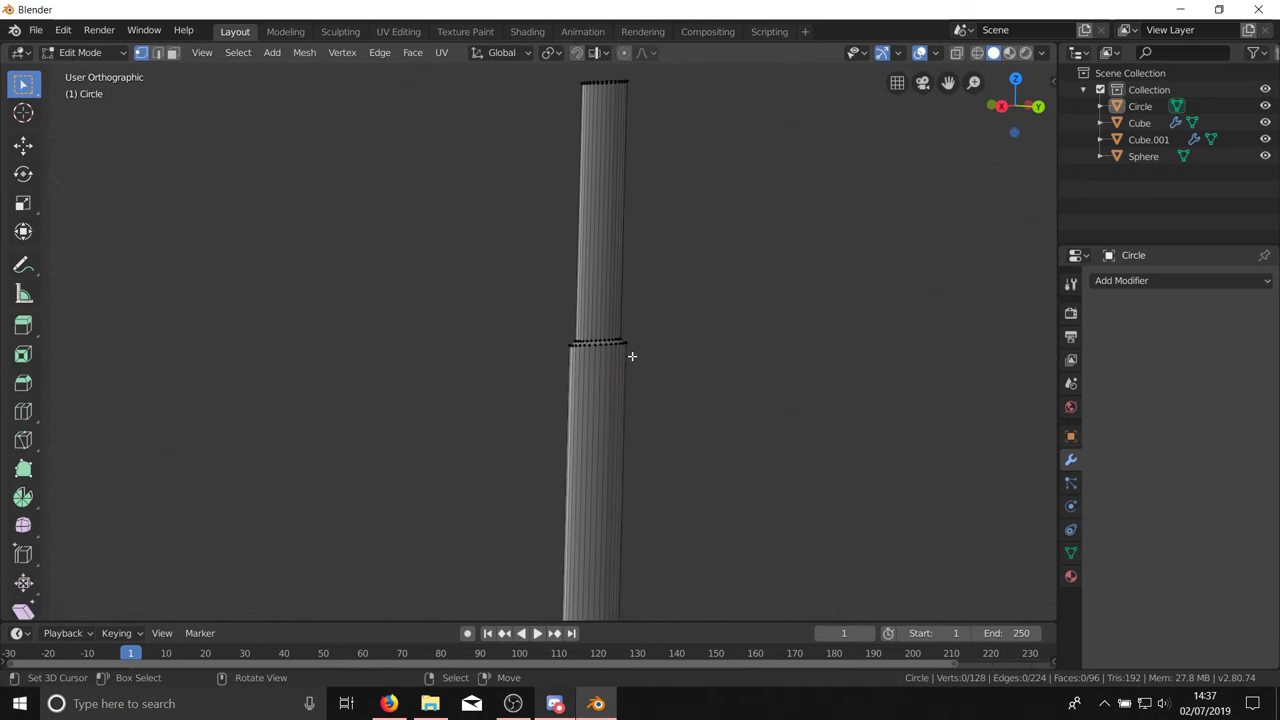
scroll(702, 403, "down", 5)
middle_click_drag(625, 598, 701, 455, "shift")
scroll(701, 467, "down", 1)
scroll(695, 330, "up", 6)
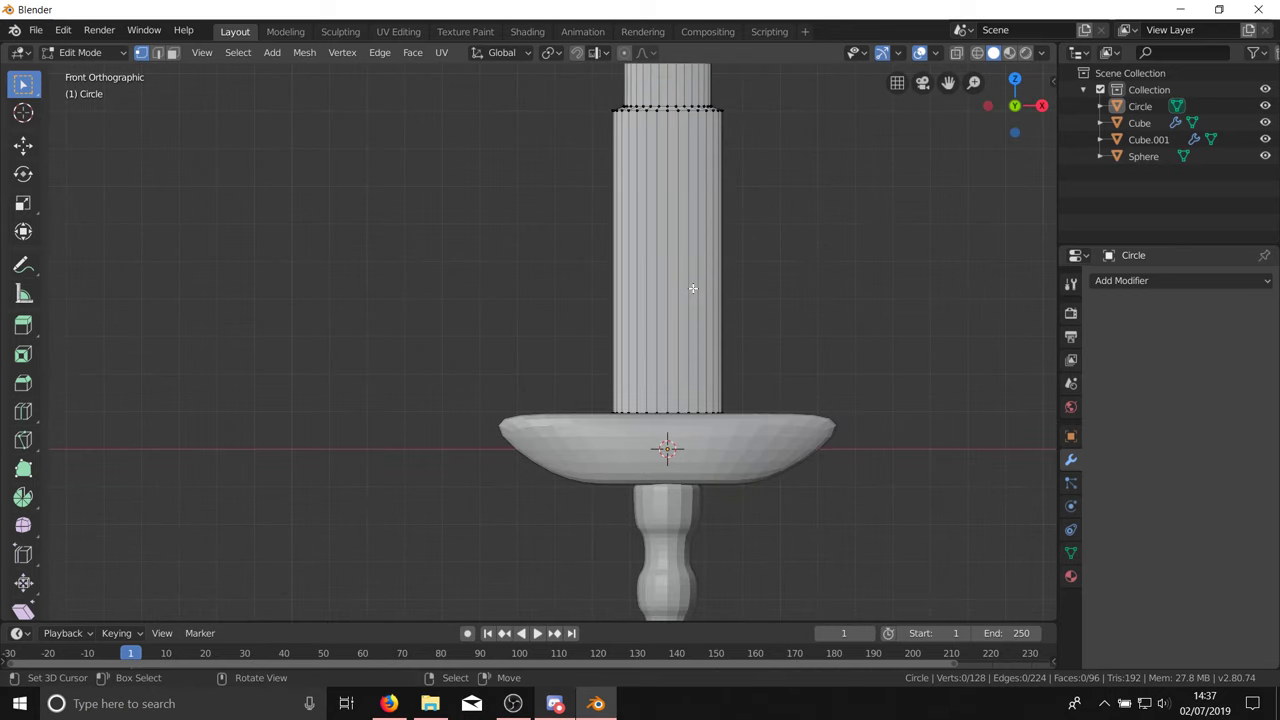
scroll(662, 480, "down", 6)
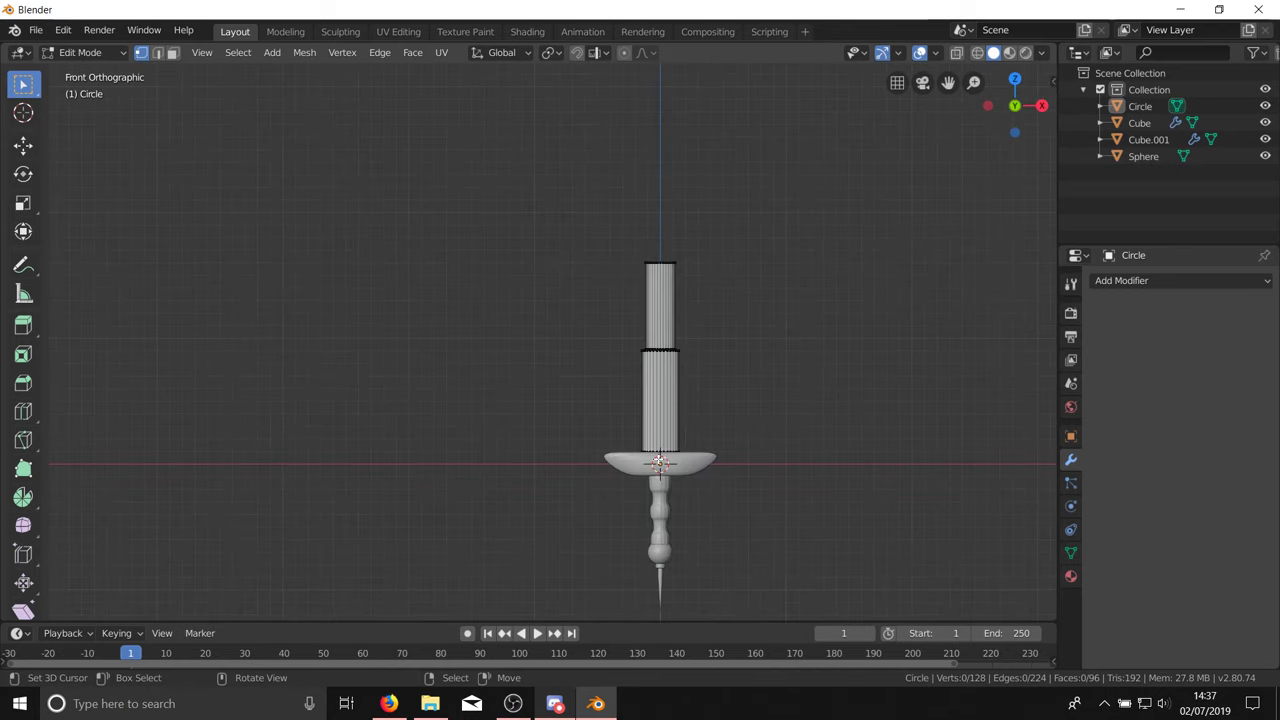
scroll(660, 462, "up", 6)
key("Tab")
middle_click_drag(646, 331, 634, 386)
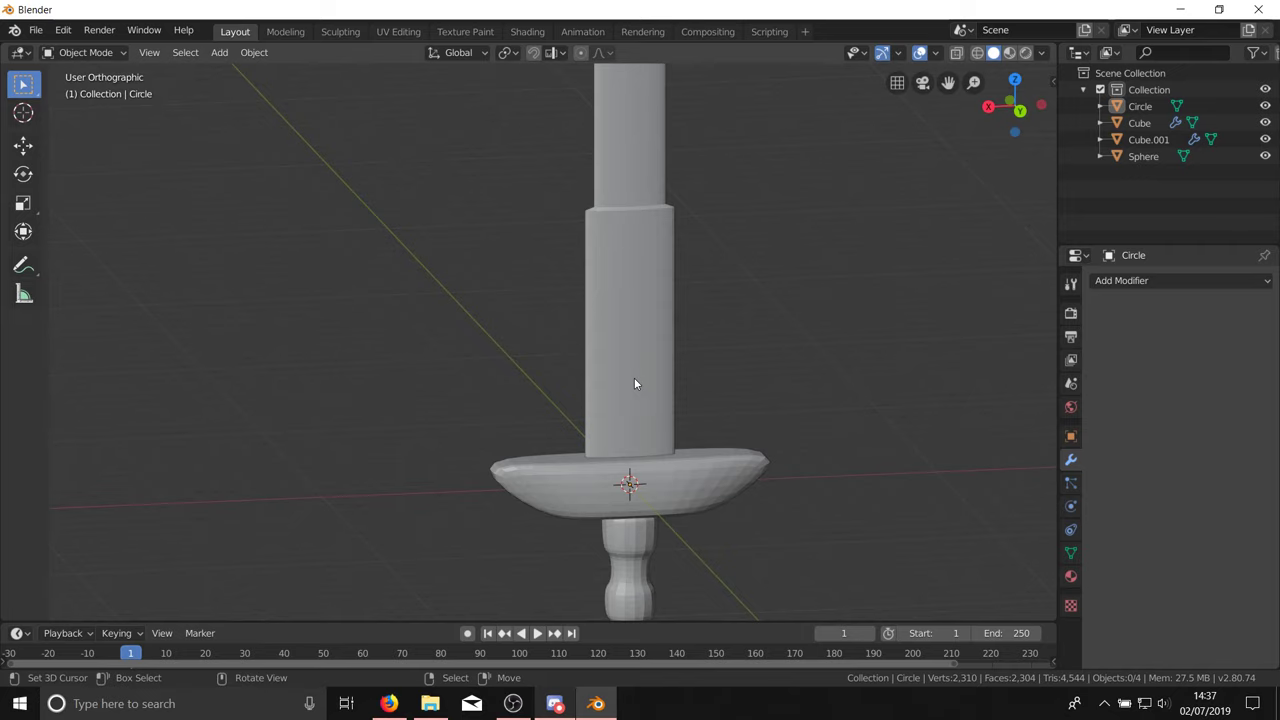
key("KP_1")
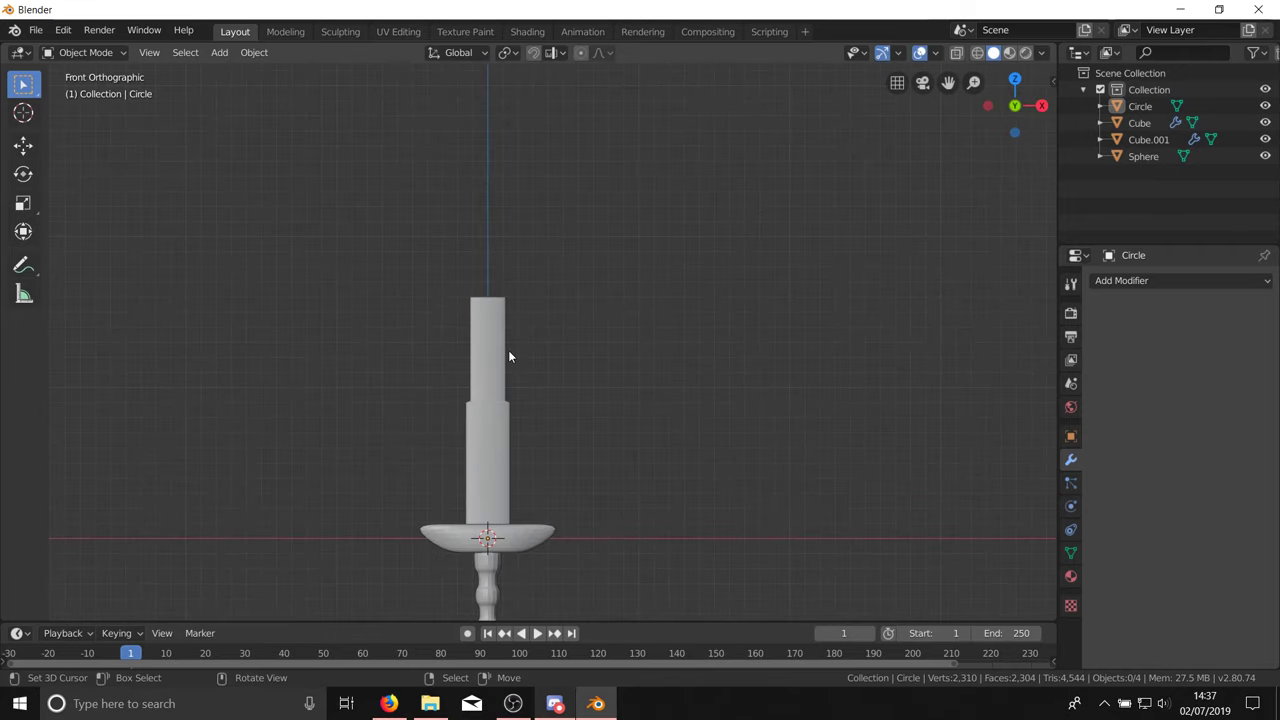
Step: Open the blade for editing, scale all its vertices down to about 0.48 along Y, and clear the selection
left_click(508, 350)
key("Tab")
key("KP_3")
scroll(480, 404, "up", 4)
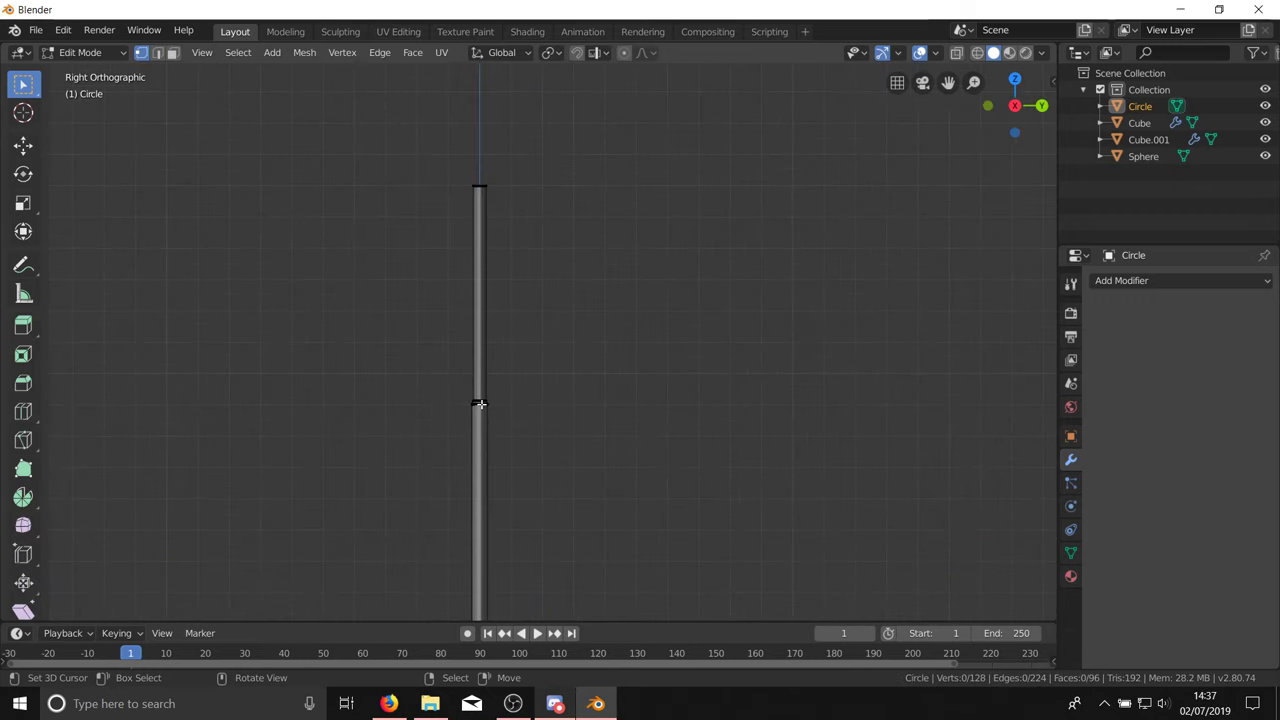
key("a")
scroll(700, 283, "down", 3)
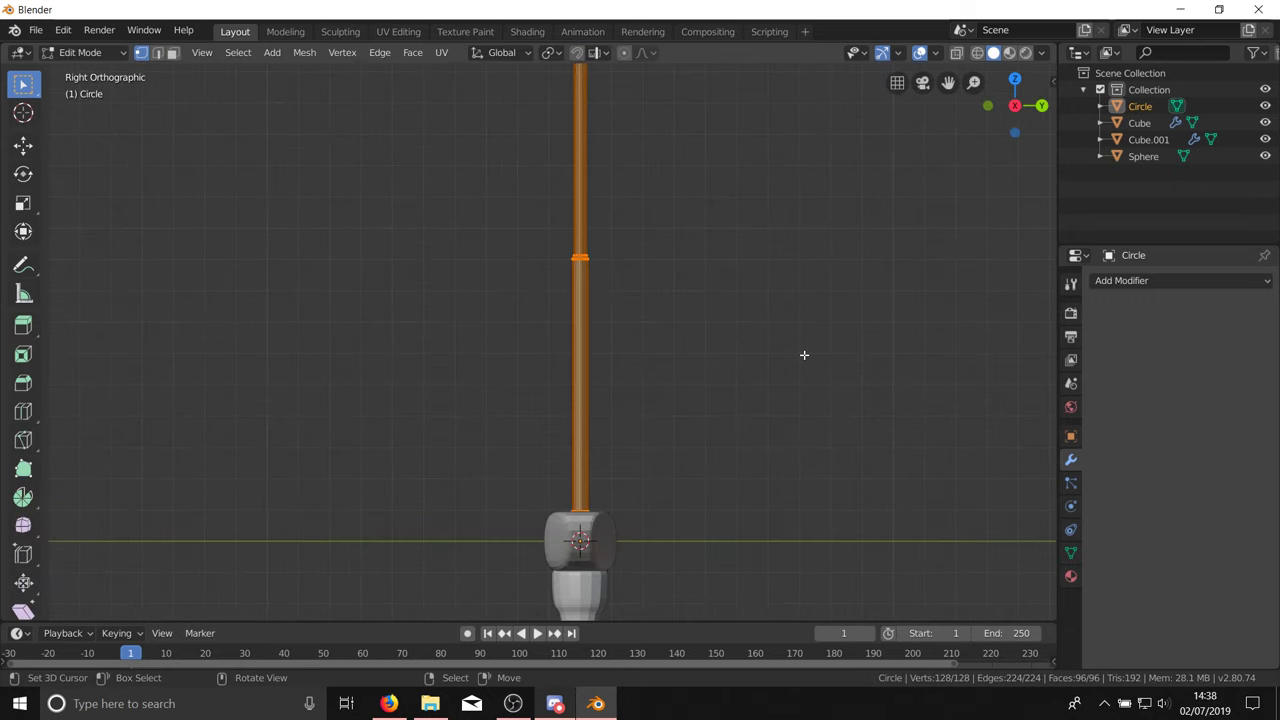
key("s")
key("y")
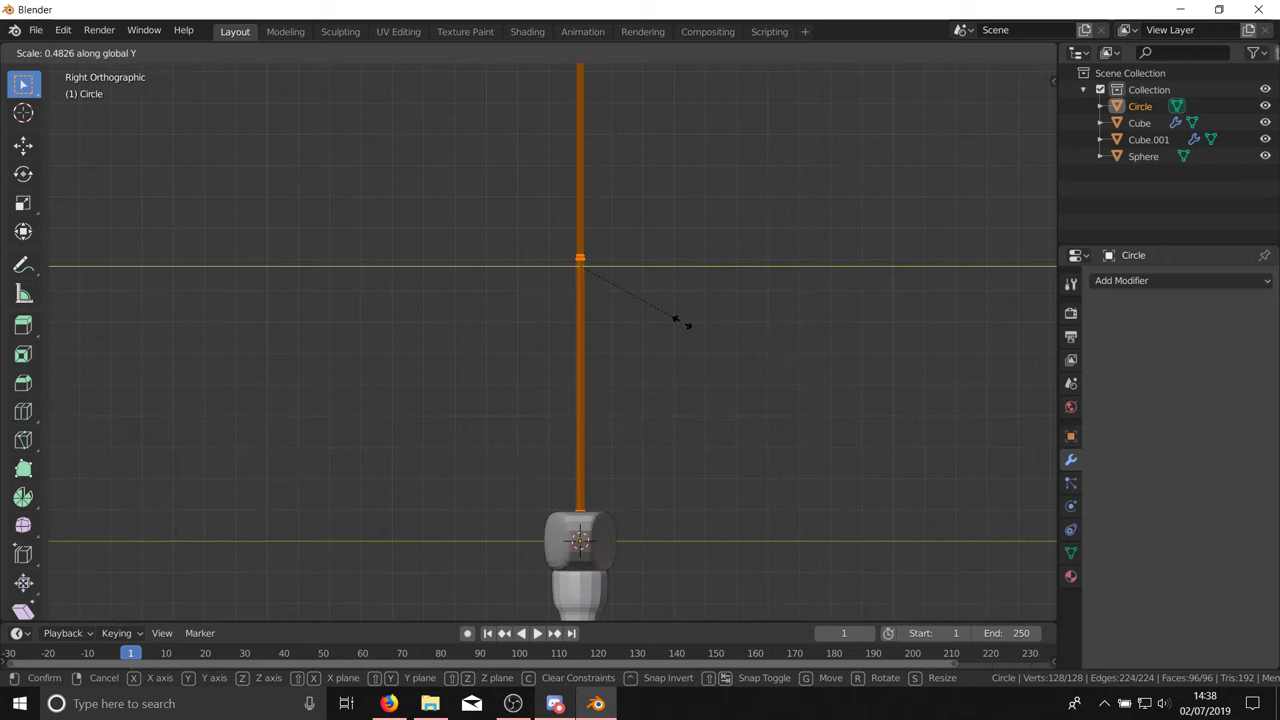
left_click(682, 322)
key("alt+a")
Step: Select the full ring of vertices at the blade's upper end, using see-through wireframe shading to include the back ones
key("KP_1")
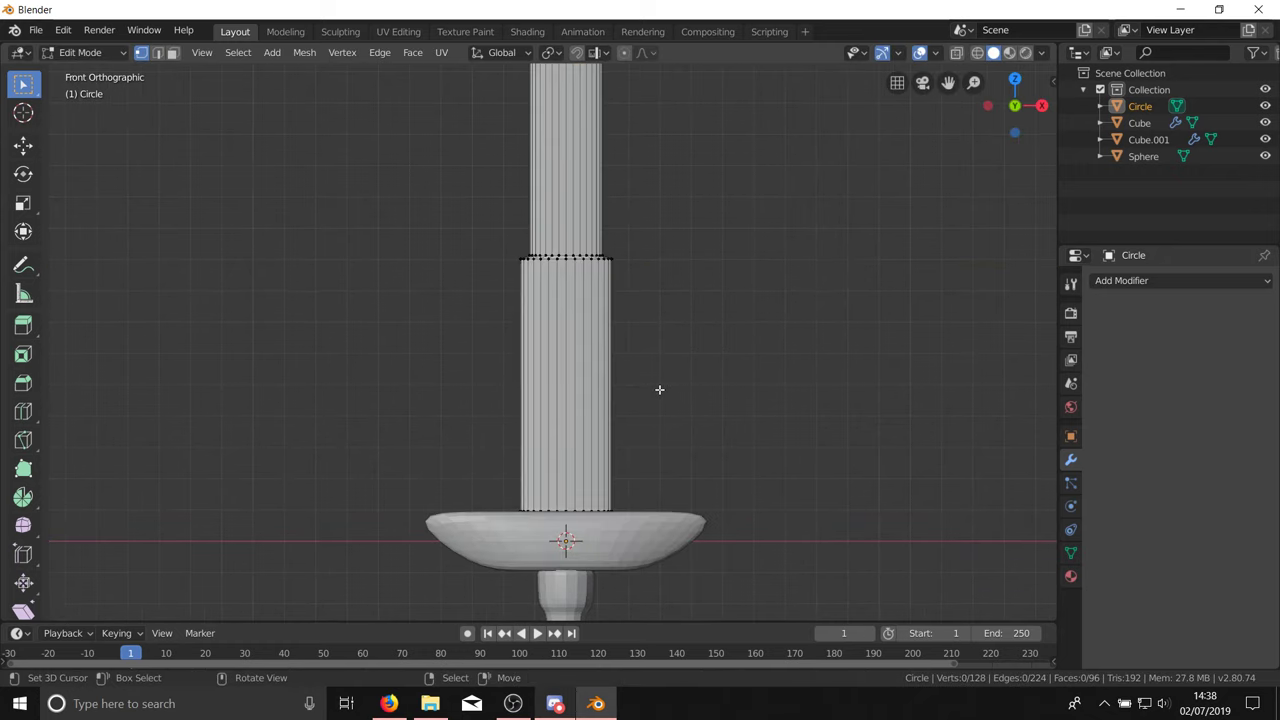
scroll(684, 553, "down", 4)
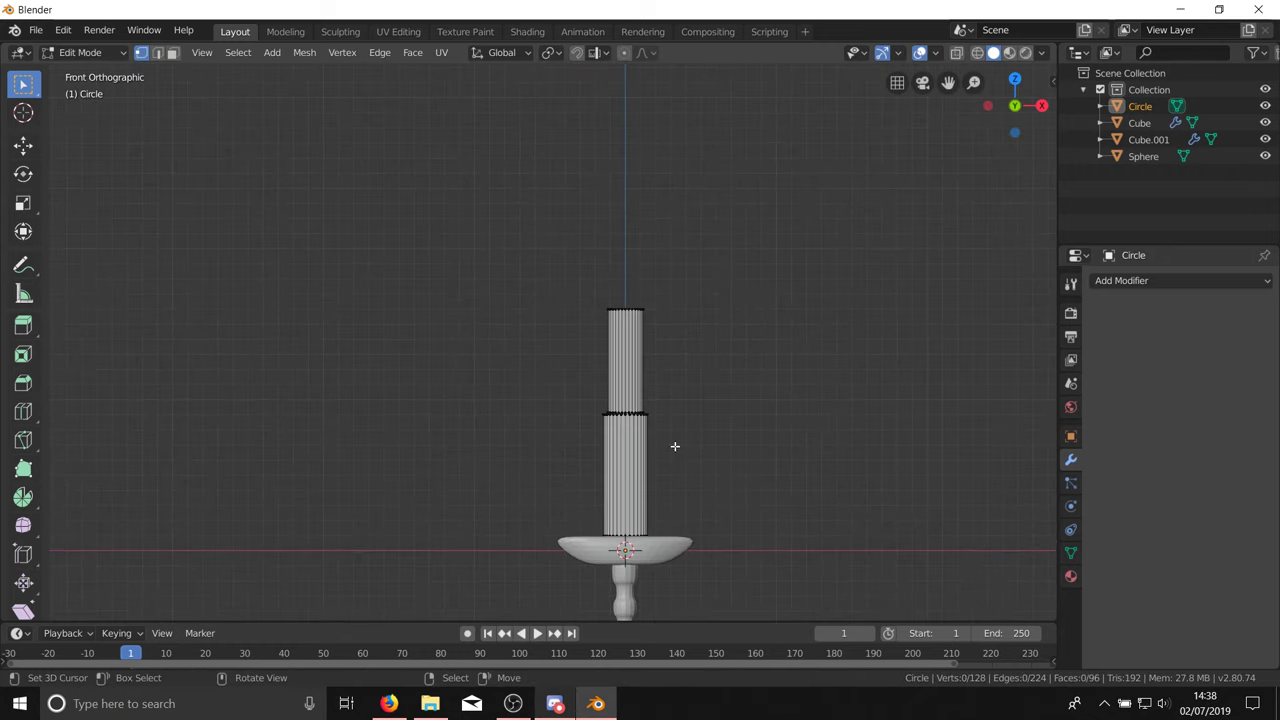
scroll(629, 300, "up", 8)
key("c")
left_click_drag(568, 322, 808, 316)
right_click(808, 316)
key("alt+z")
key("c")
left_click_drag(532, 306, 777, 311)
right_click(801, 305)
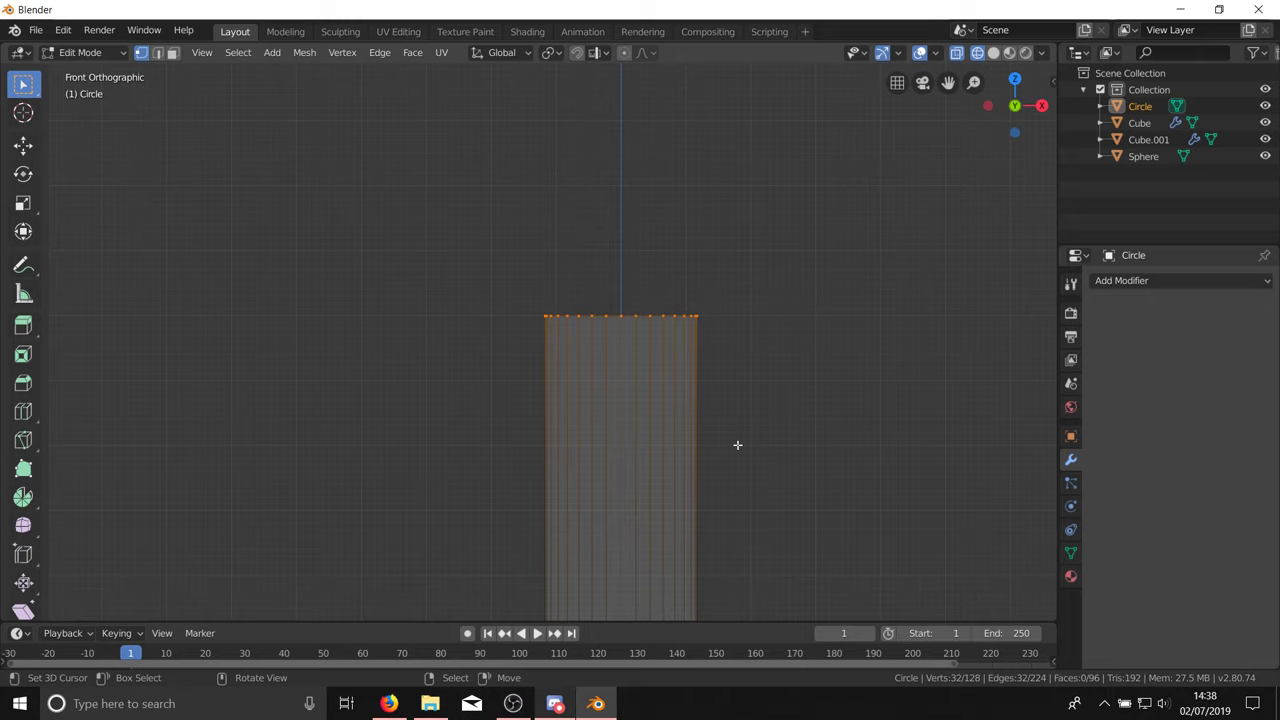
Step: Extrude the ring of vertices at the blade's upper end about 6 m upward along Z
scroll(735, 480, "down", 5)
scroll(760, 480, "up", 4)
key("e")
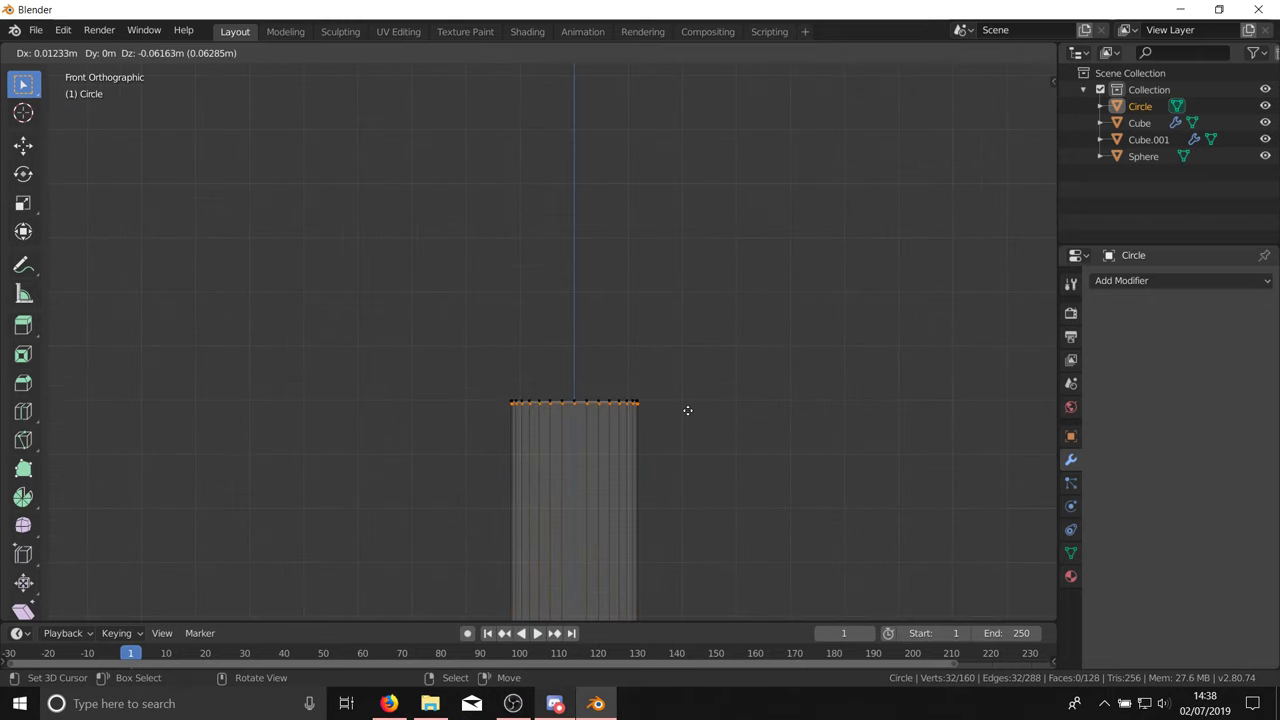
key("z")
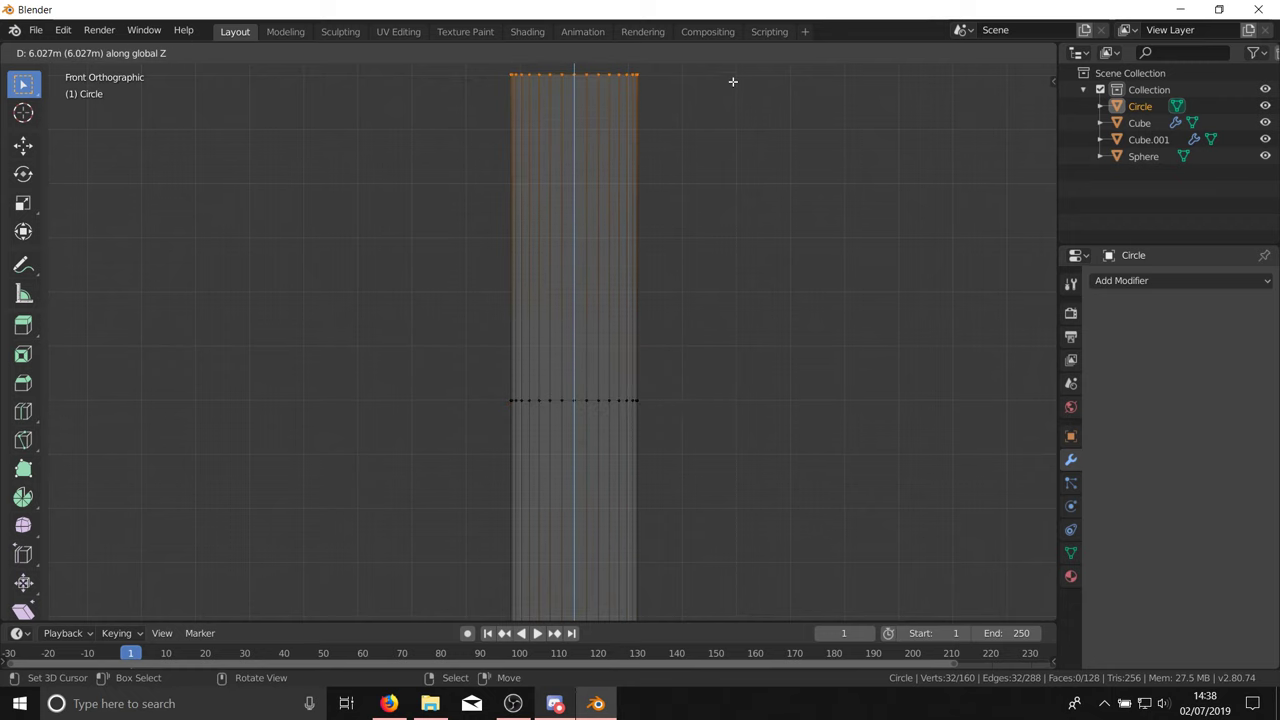
left_click(733, 82)
scroll(650, 364, "down", 4)
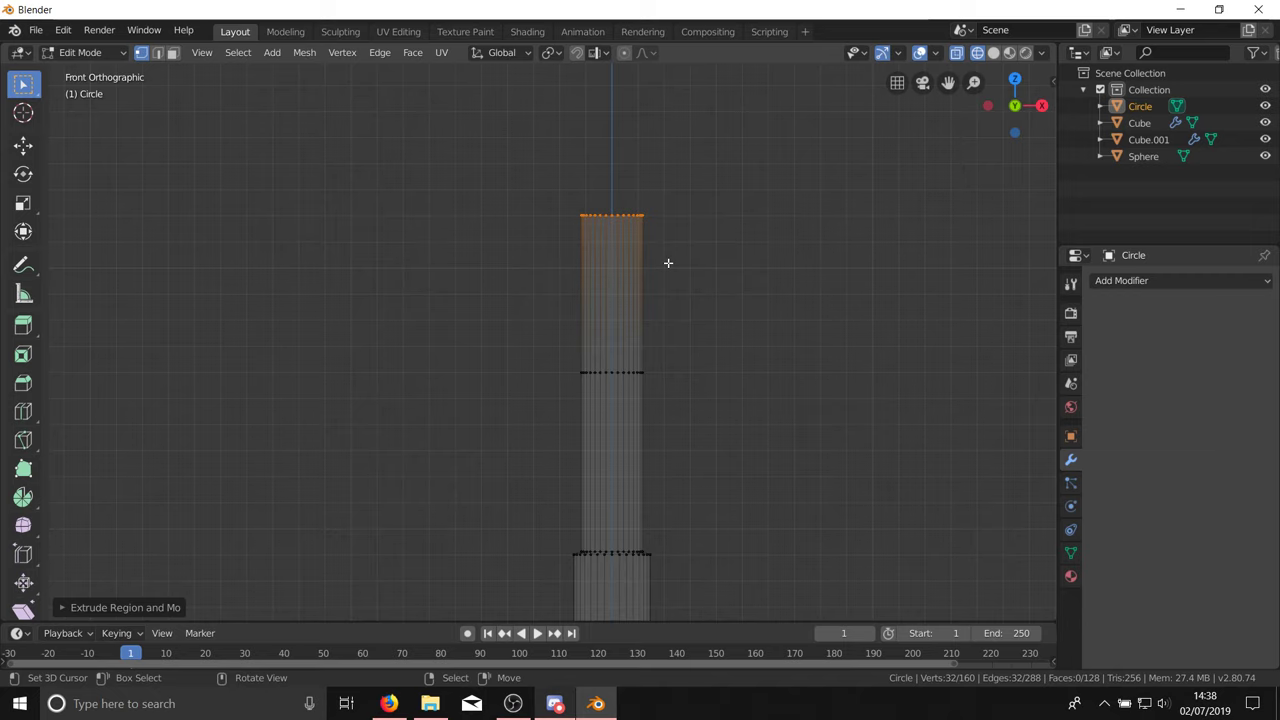
key("alt+m")
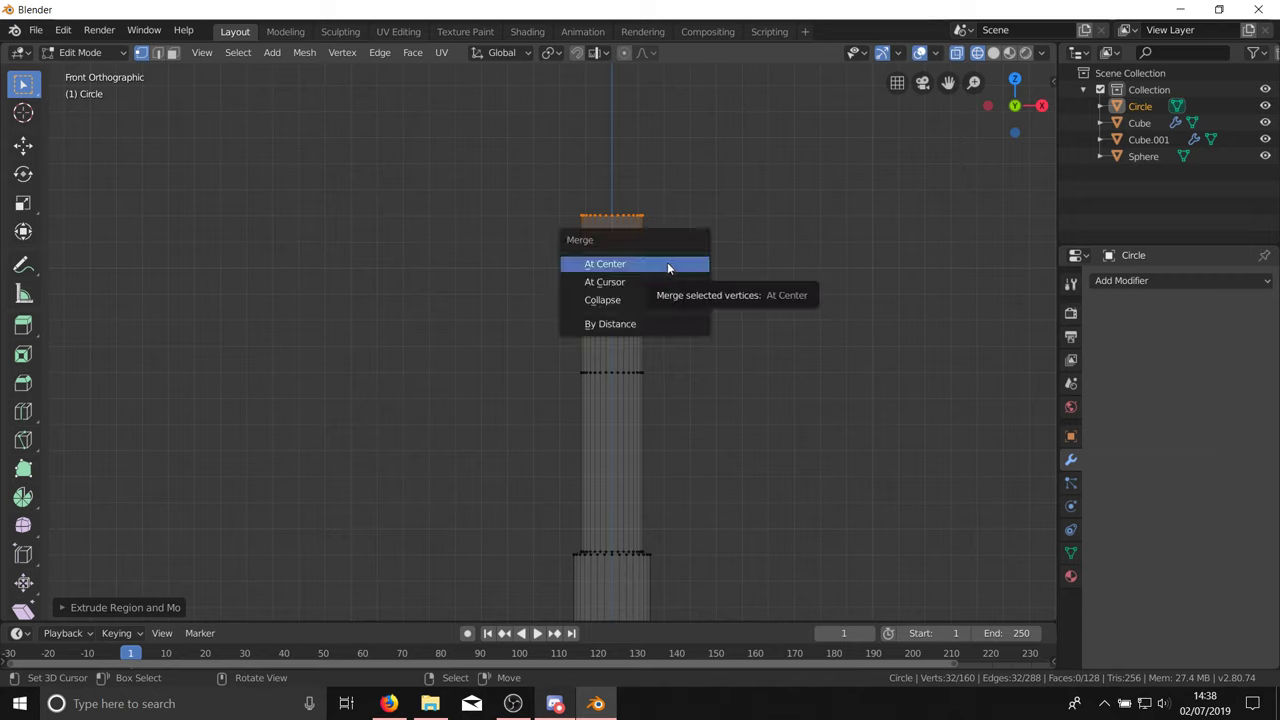
key("s")
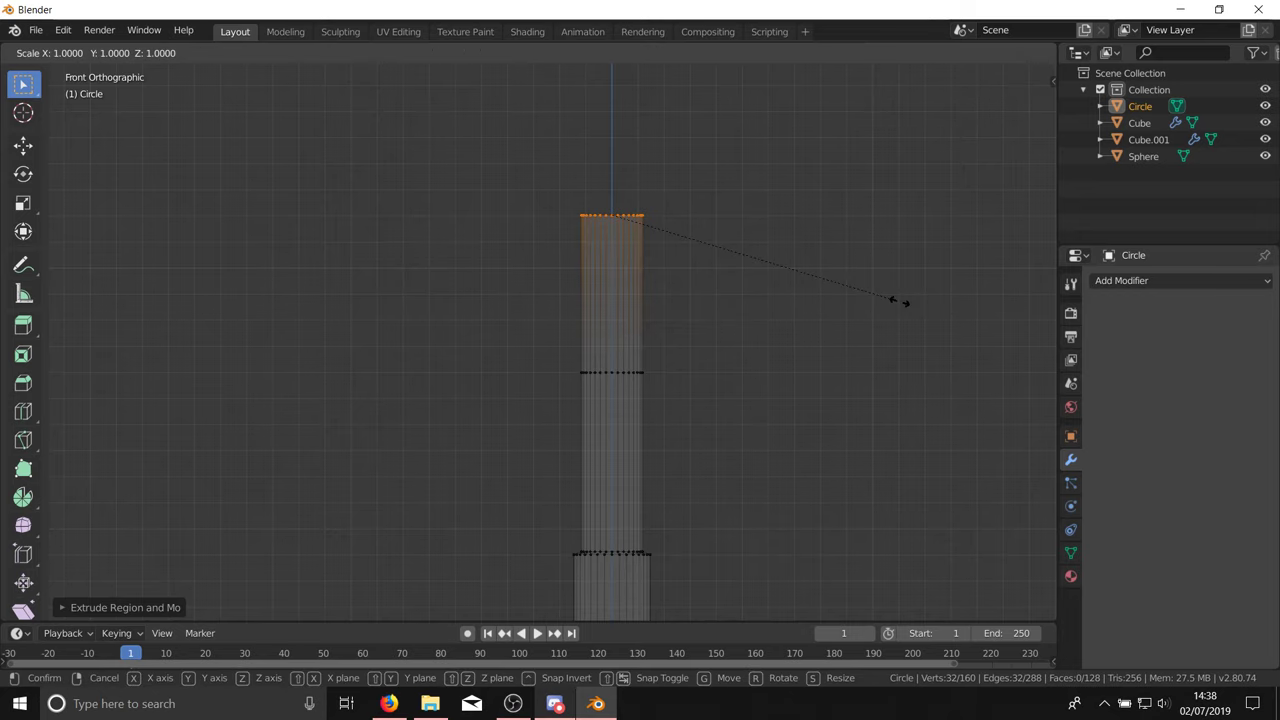
key("x")
left_click(742, 280)
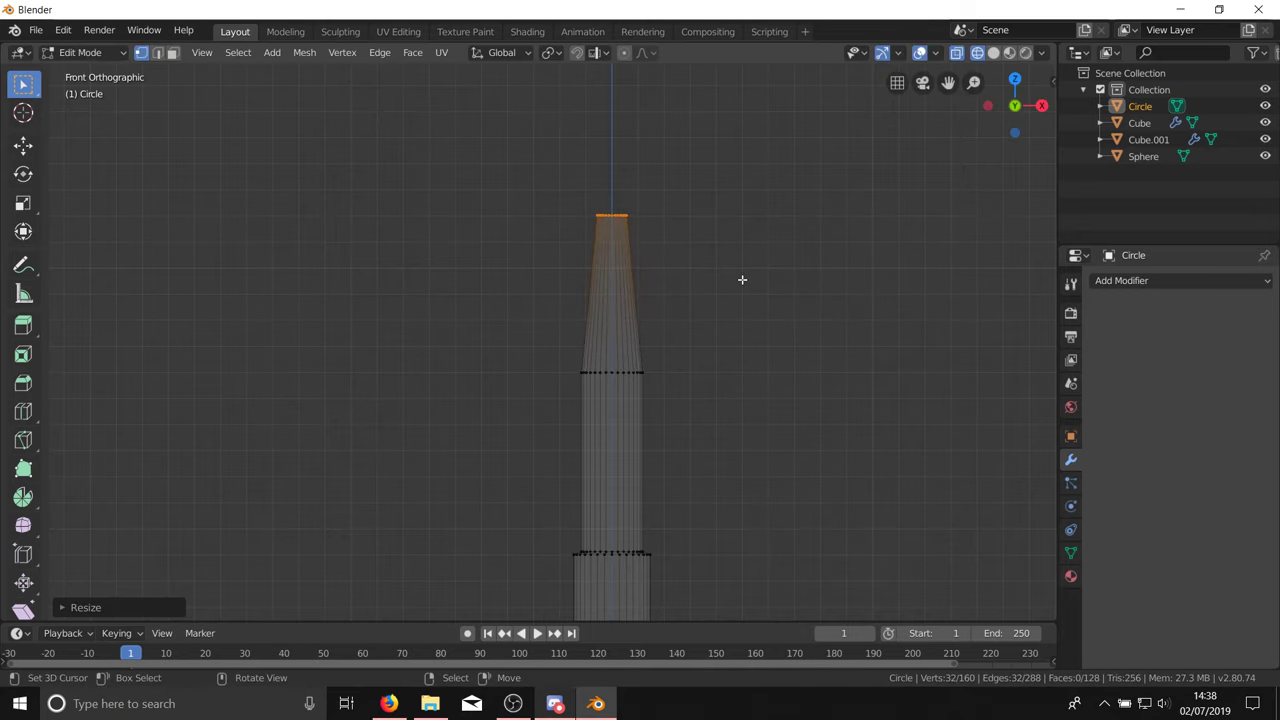
scroll(614, 240, "up", 4)
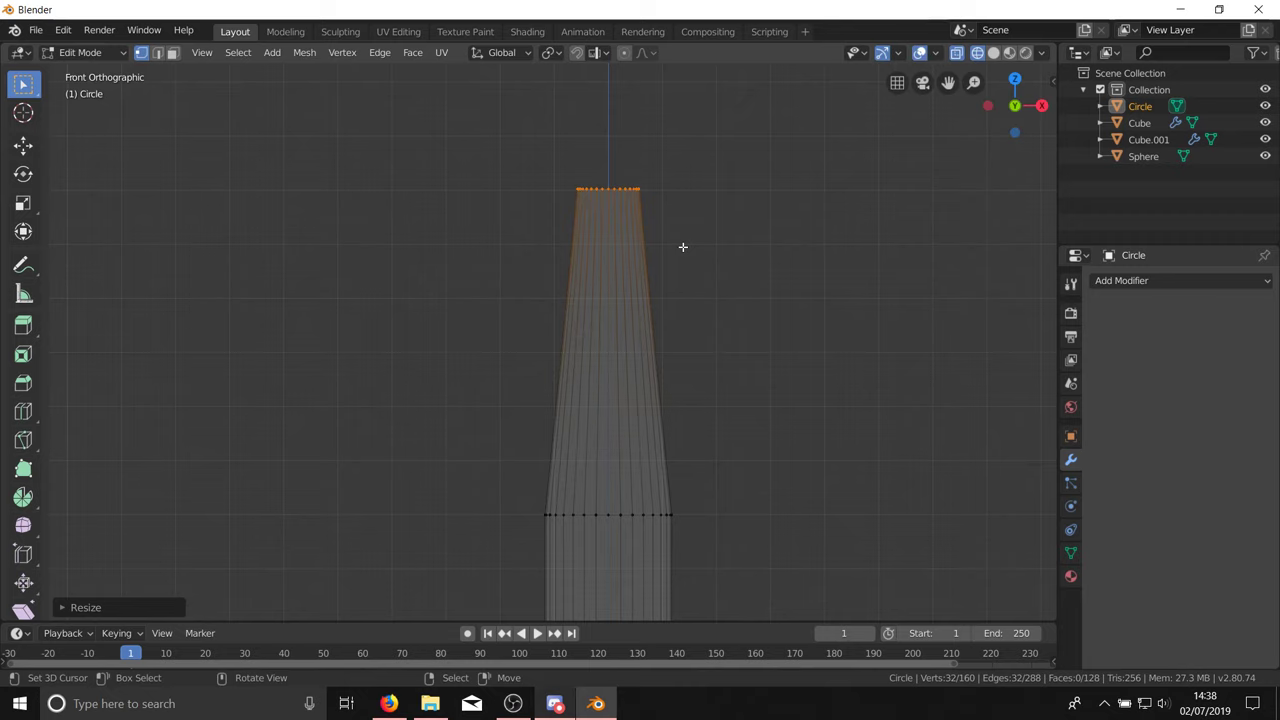
key("ctrl+z")
Step: Scale the blade's top ring along X to about 0.8 so the new section tapers slightly
key("s")
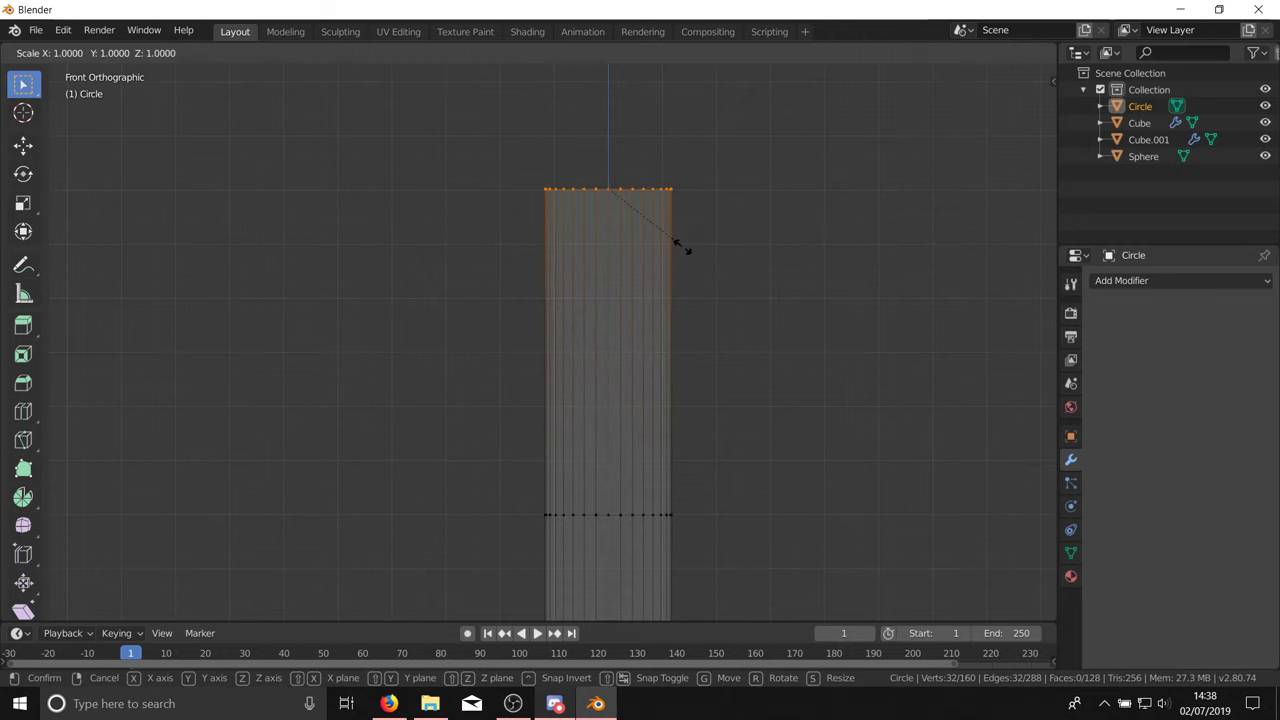
key("x")
left_click(657, 242)
scroll(694, 283, "down", 4)
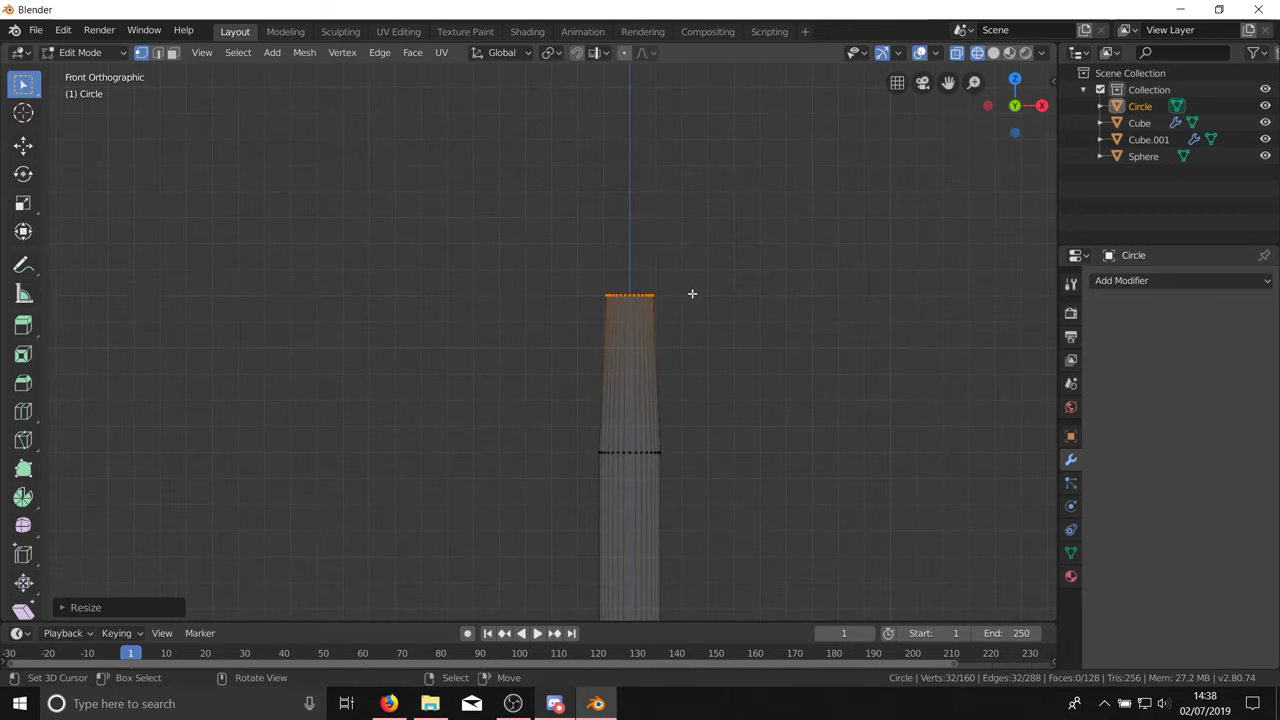
Step: Extrude the blade's top ring about 1 m upward along Z and scale the new ring uniformly to about 0.7
scroll(660, 306, "up", 7)
key("e")
key("z")
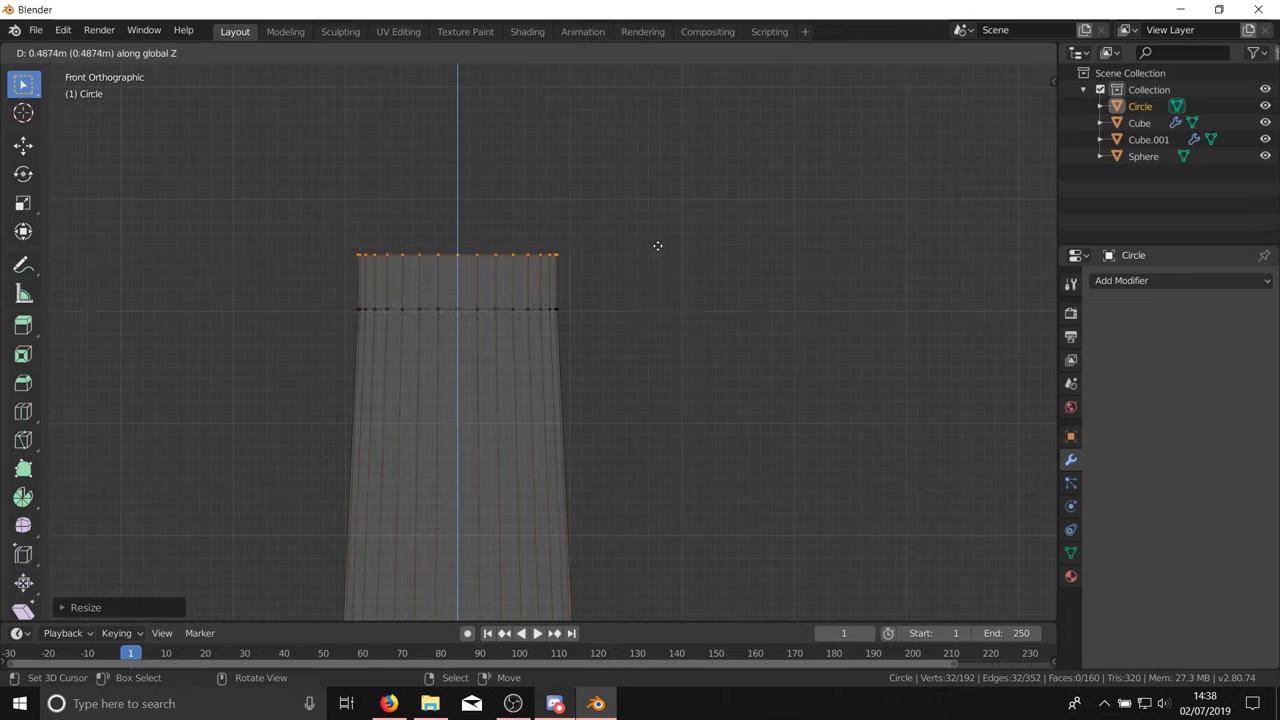
left_click(658, 193)
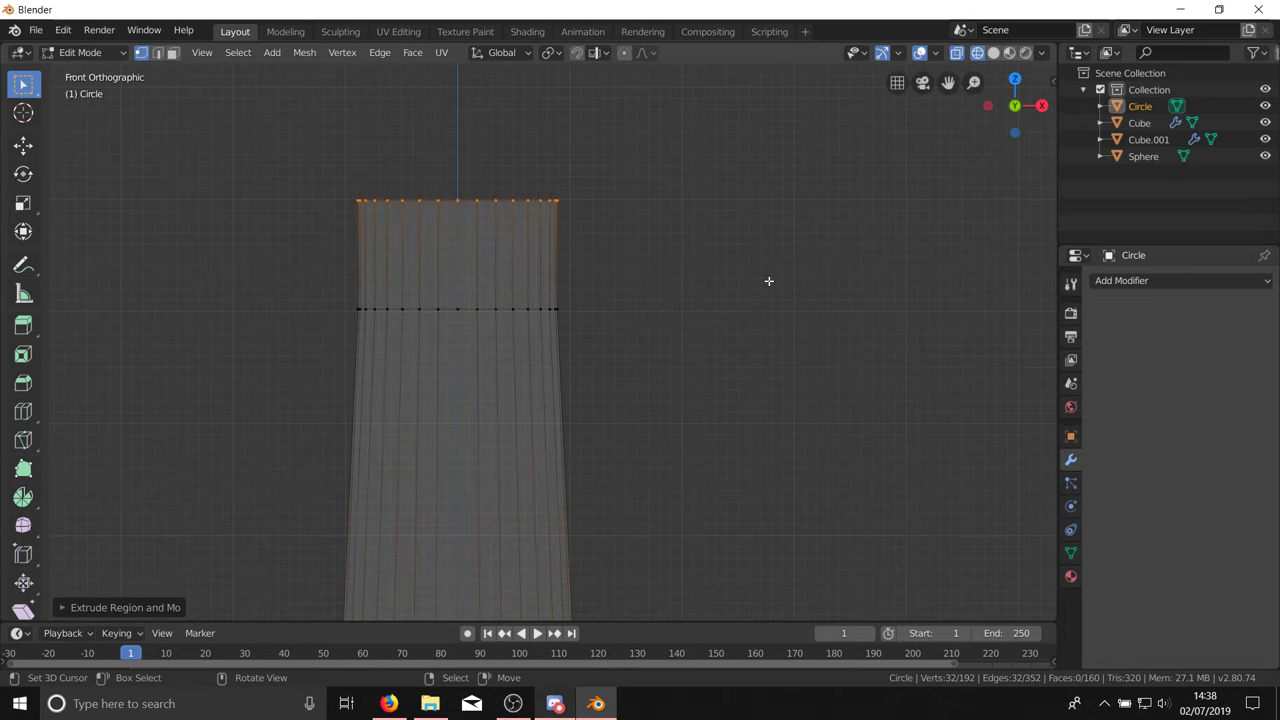
key("s")
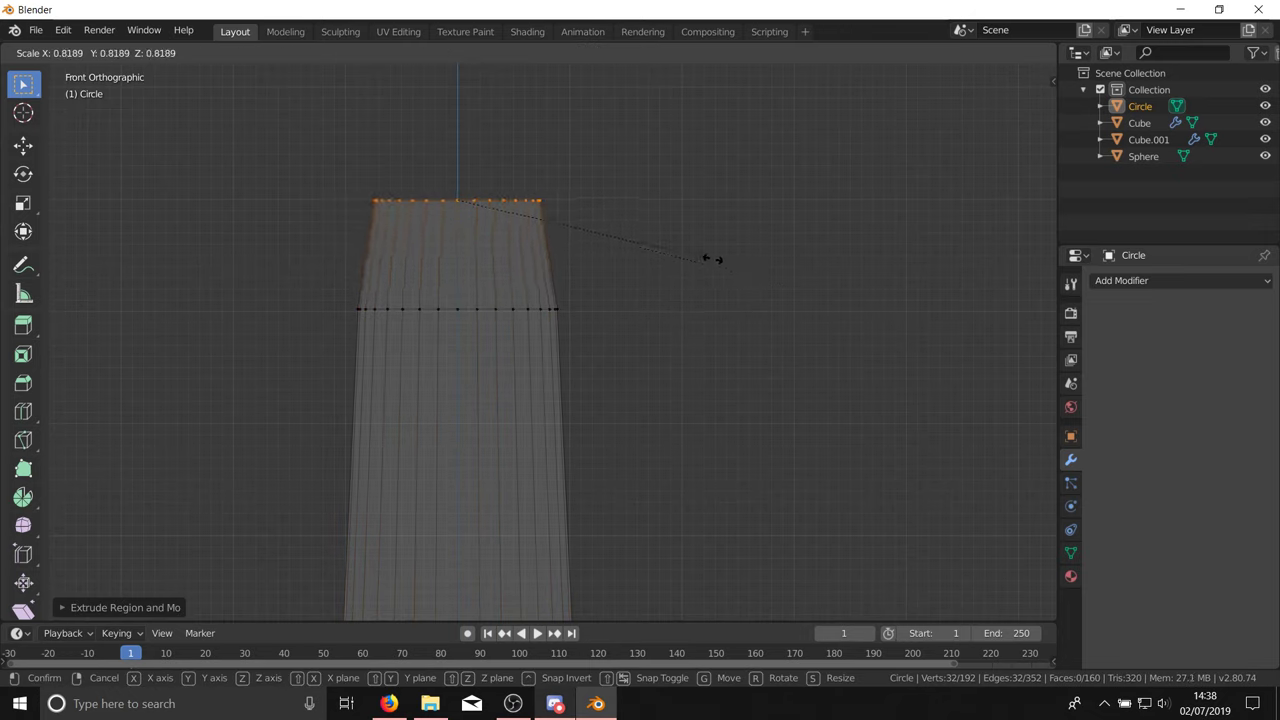
left_click(682, 247)
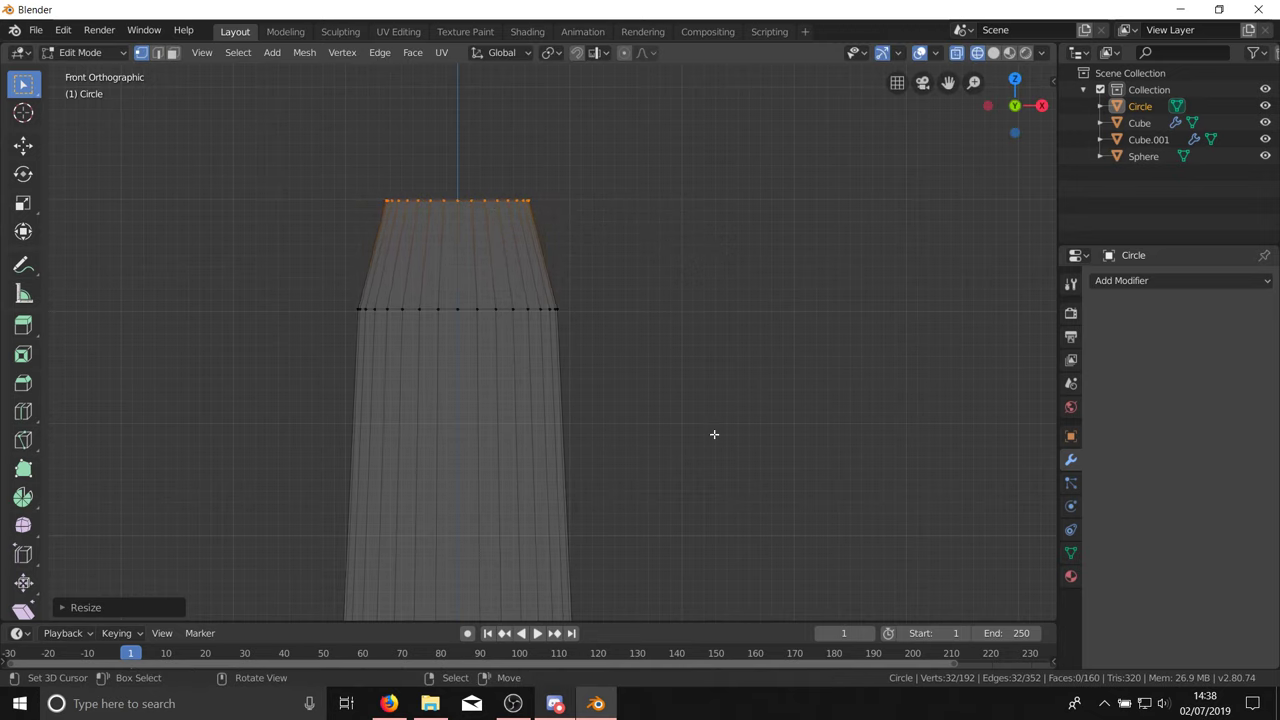
Step: Extrude the blade's top ring about 2 m upward along Z and merge its vertices at the center into a pointed tip
scroll(717, 443, "down", 4)
key("g")
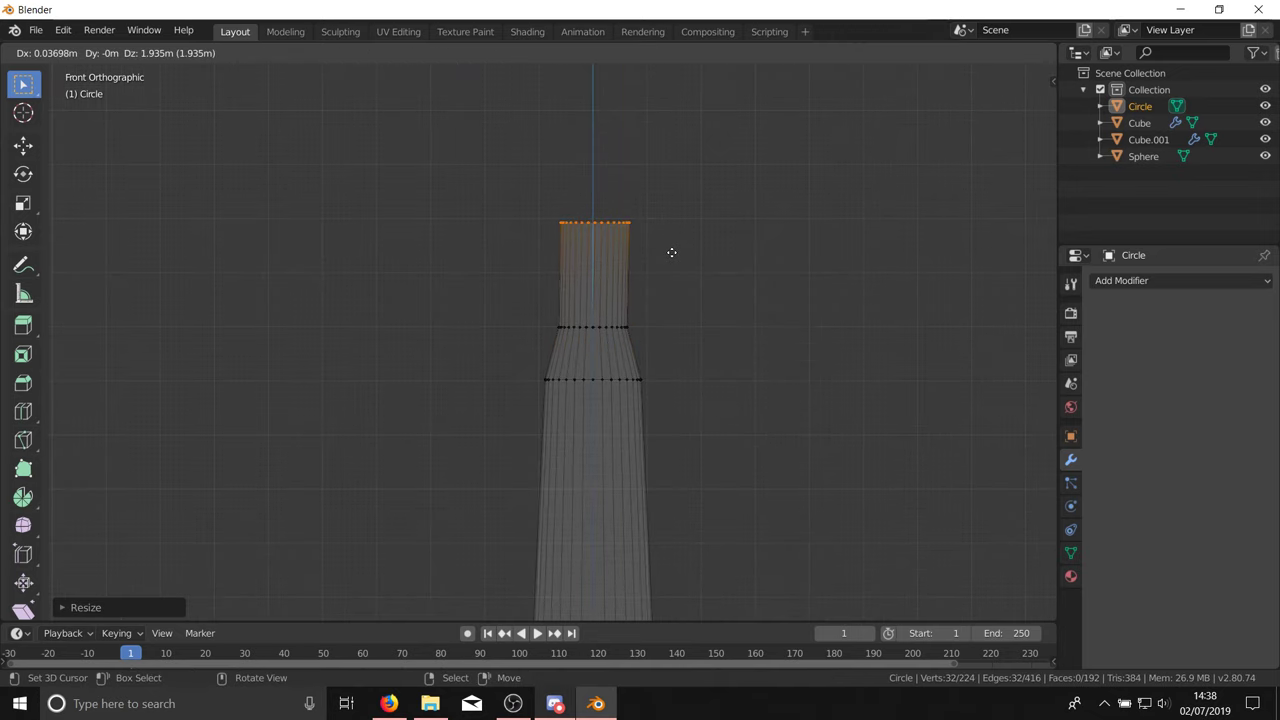
key("z")
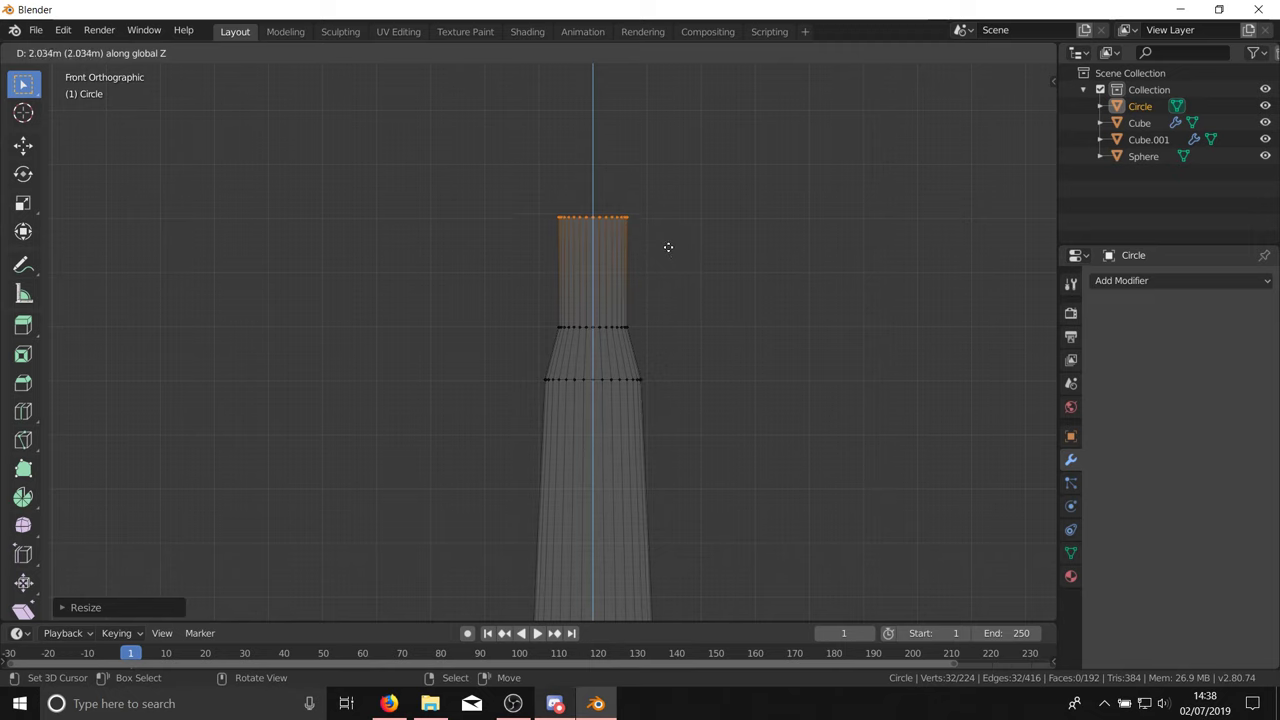
left_click(668, 247)
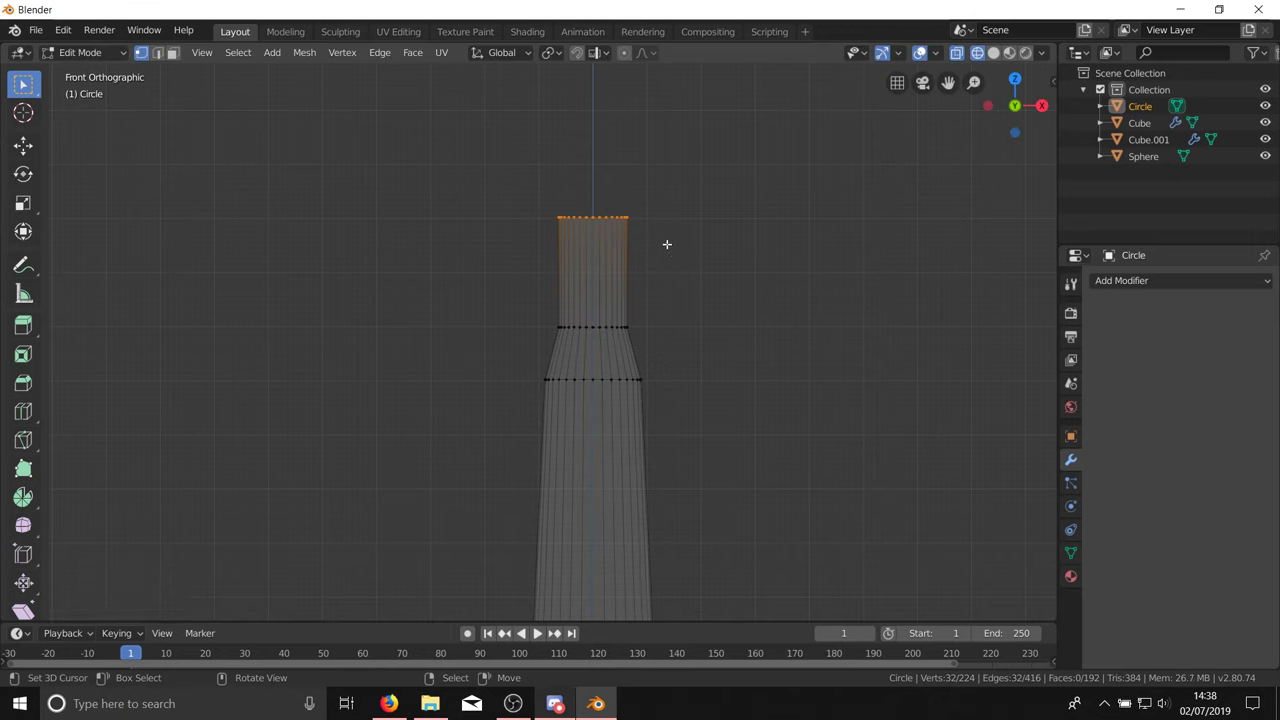
key("m")
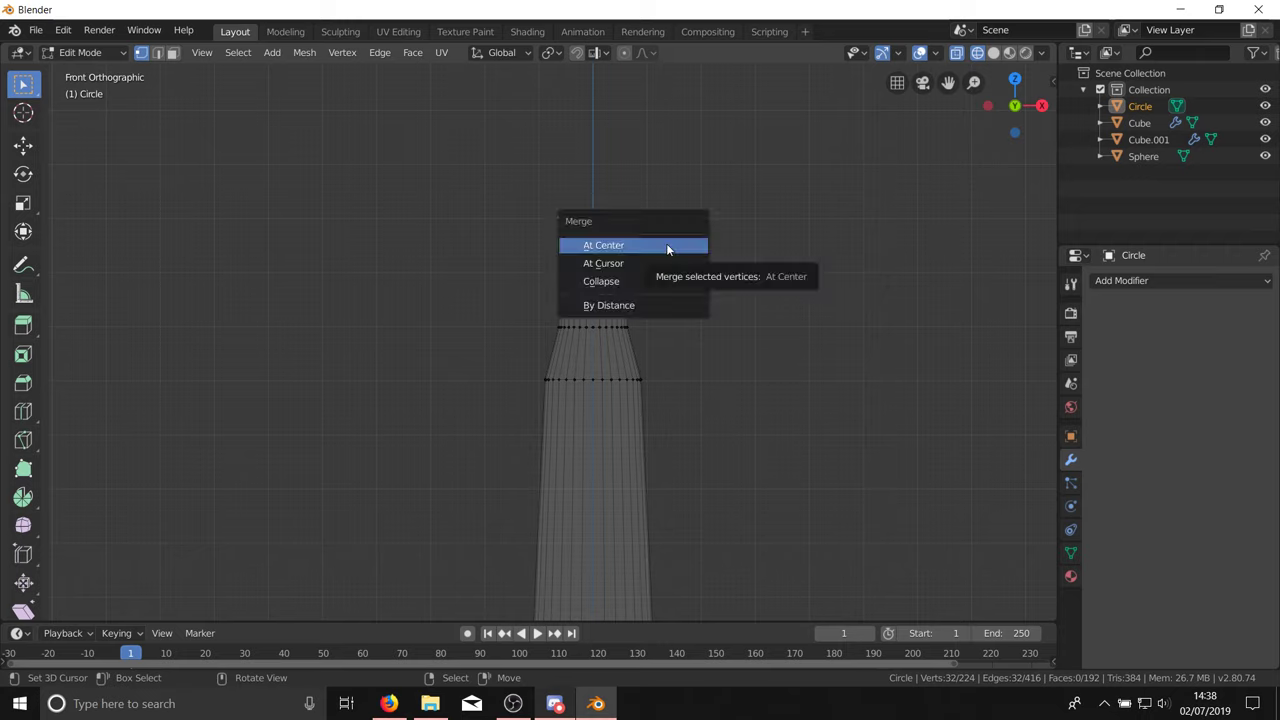
left_click(668, 247)
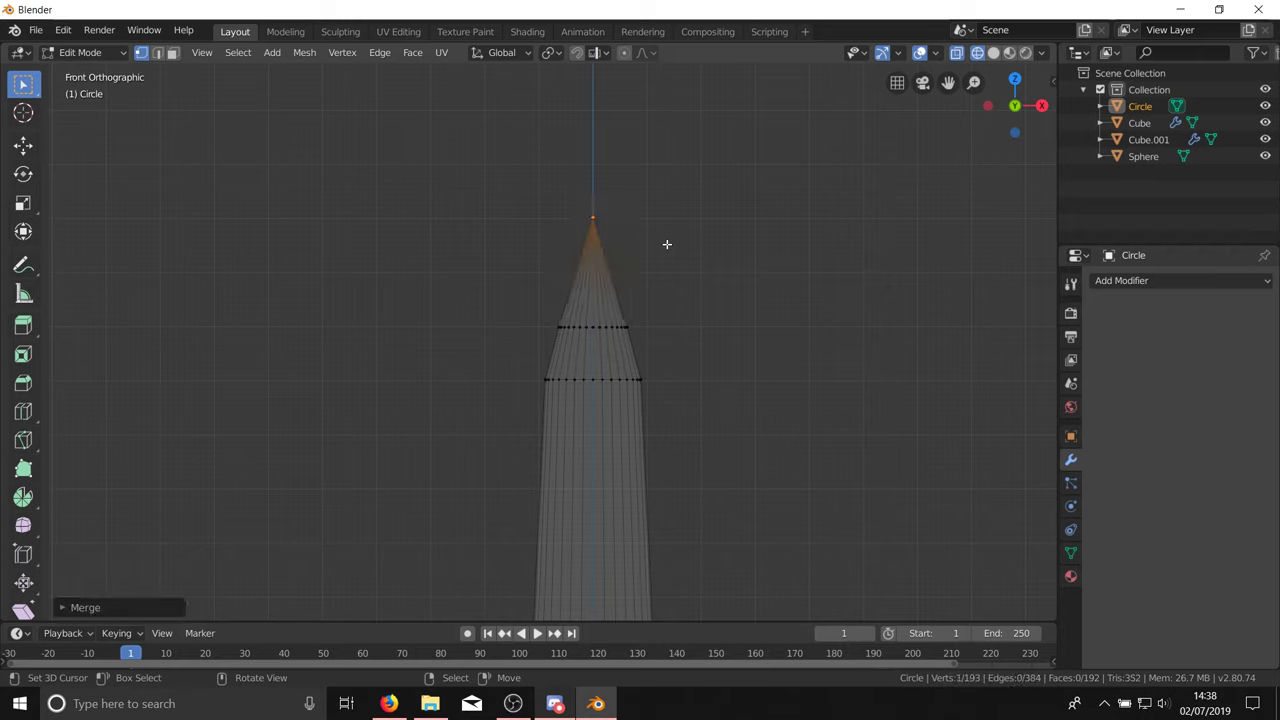
left_click(667, 244)
Step: Finish editing the blade, return to solid shading with nothing selected, and view the blade from an angle
middle_click_drag(680, 254, 727, 212)
key("Tab")
scroll(668, 263, "down", 10)
middle_click_drag(780, 370, 677, 436)
key("alt+a")
scroll(628, 362, "up", 9)
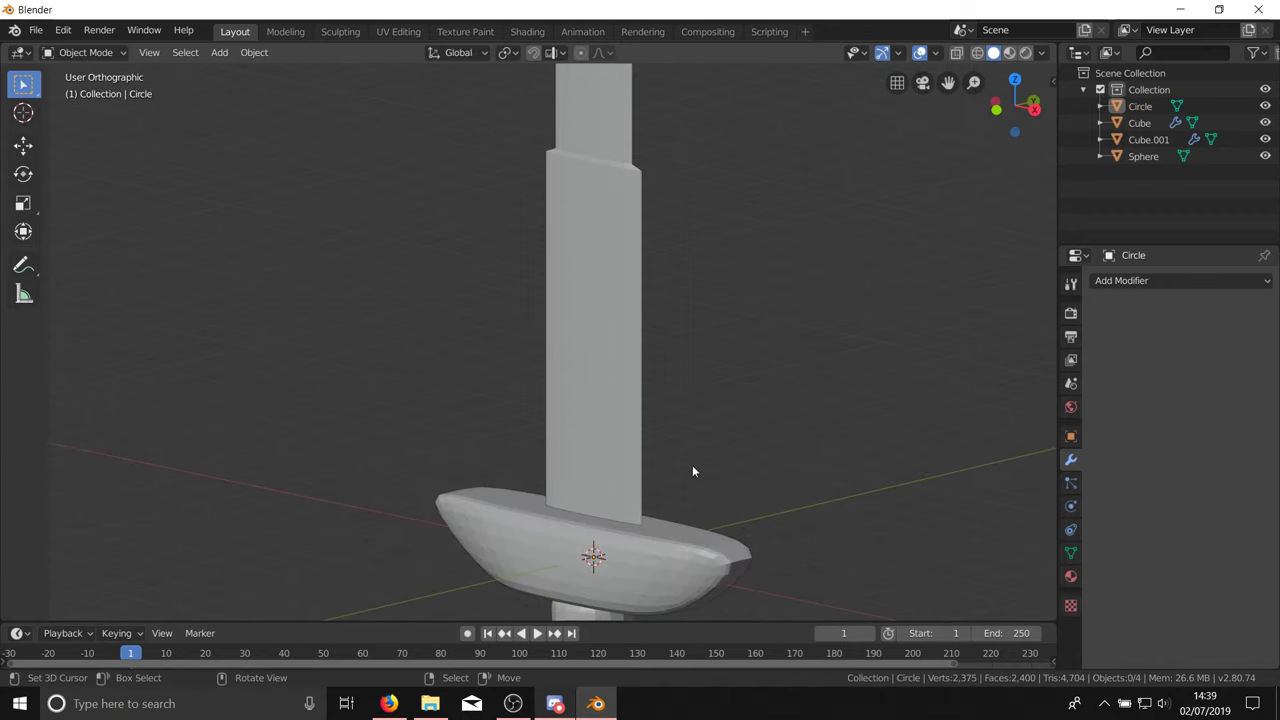
Step: Move the blade's whole mesh up along Z by about 4 m, away from the guard
left_click(608, 388)
key("KP_1")
key("Tab")
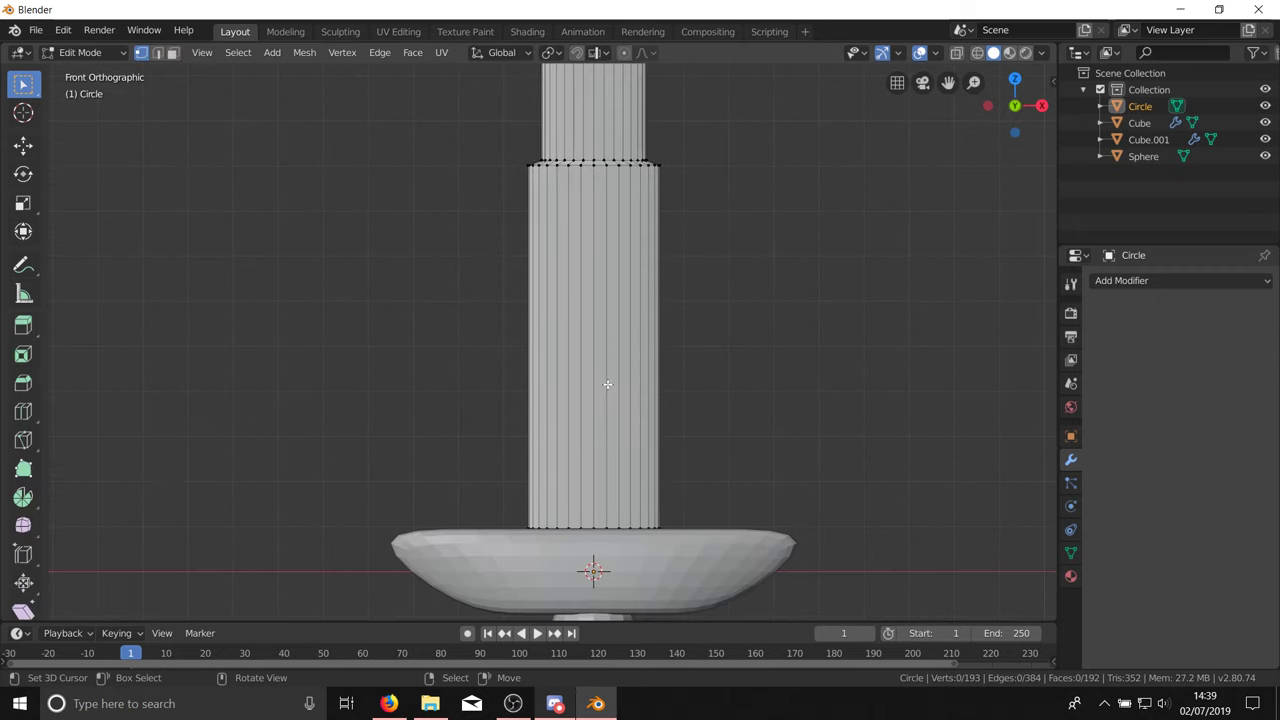
key("g")
key("z")
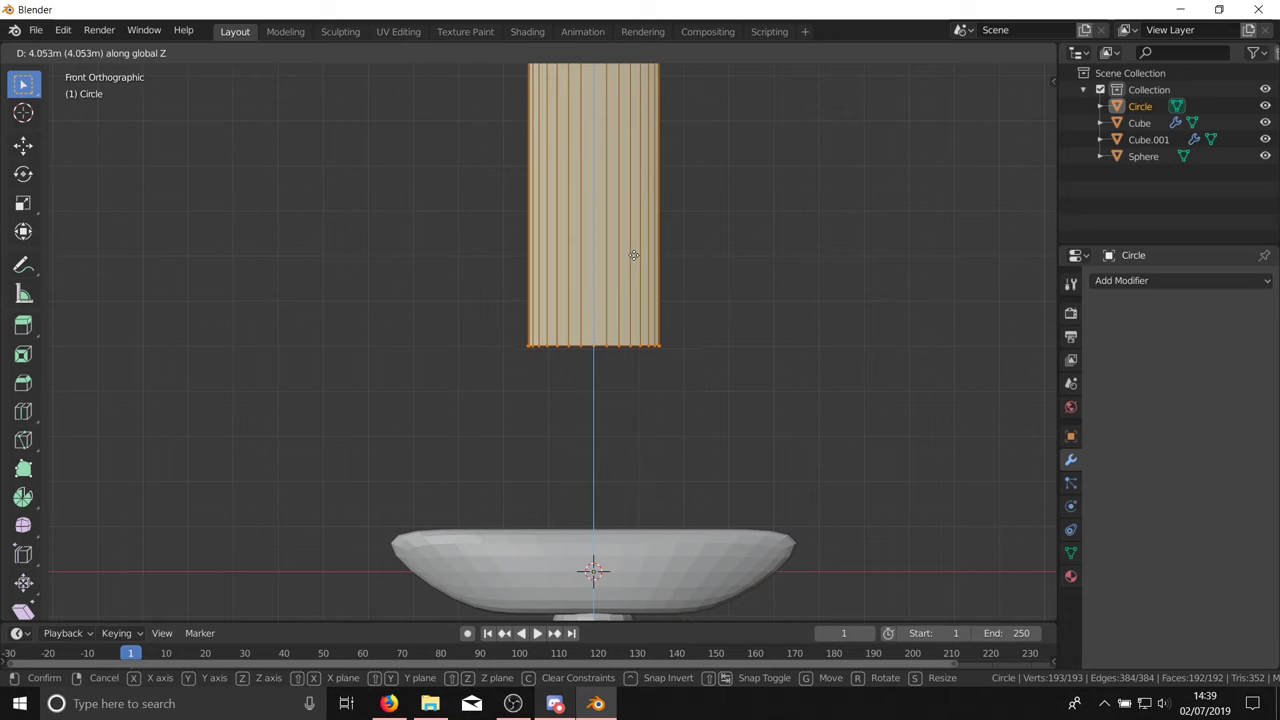
left_click(634, 258)
Step: Extrude the blade's bottom edge ring in place and scale the new ring by 1.5
key("alt+a")
key("alt+z")
key("c")
left_click_drag(480, 351, 933, 350)
key("Escape")
key("alt+z")
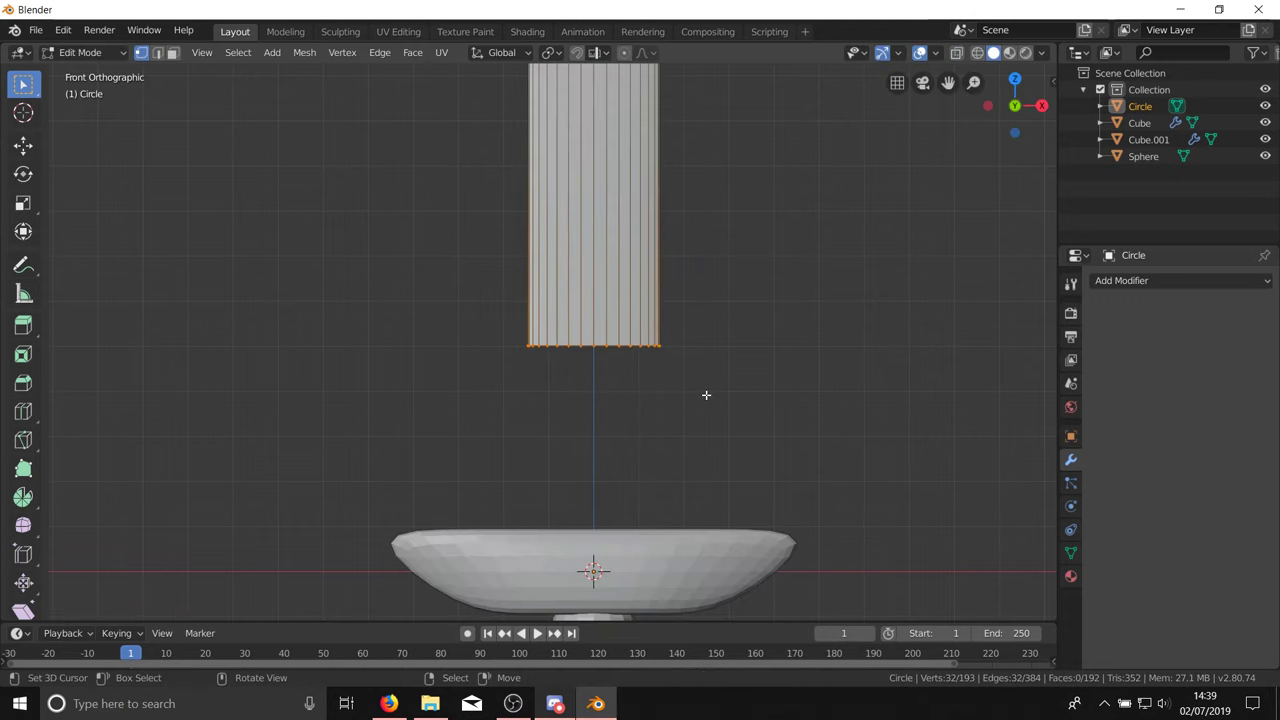
key("e")
right_click(706, 395)
type("s")
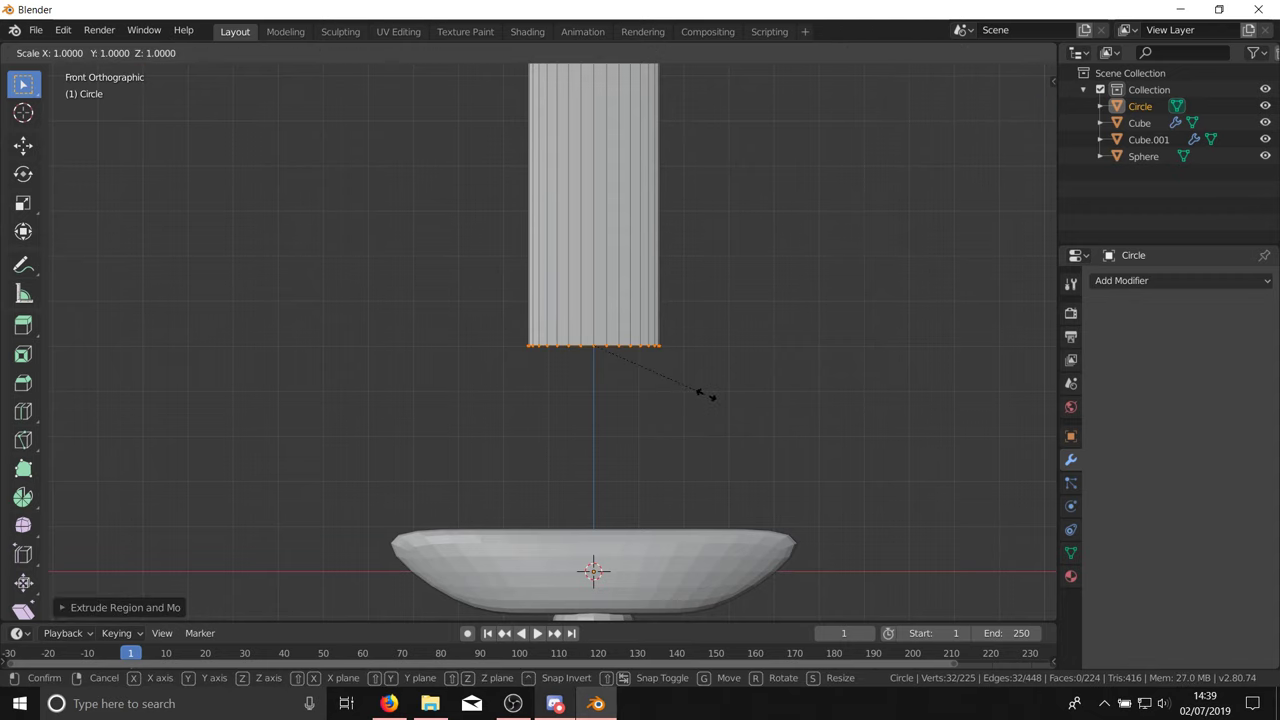
type("1.5")
key("Return")
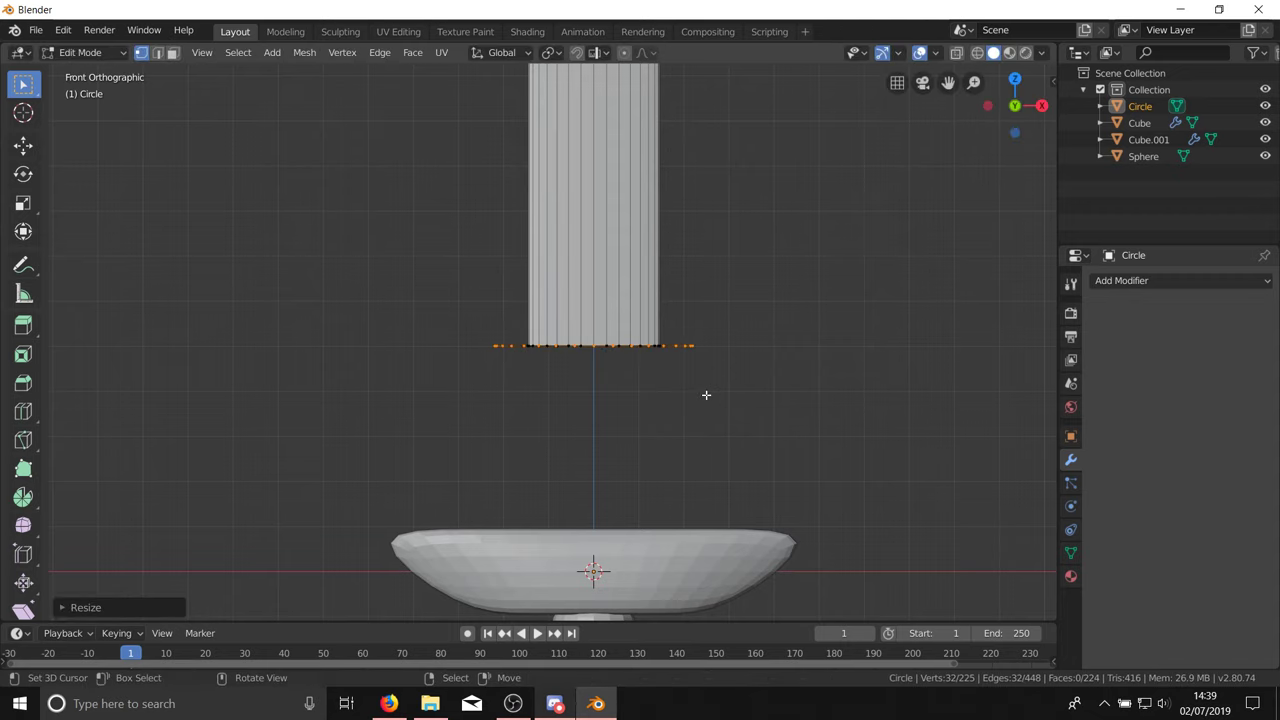
Step: Thicken the new bottom ring by scaling it along Y by about 1.83
middle_click_drag(743, 414, 653, 458)
key("s")
key("x")
right_click(741, 383)
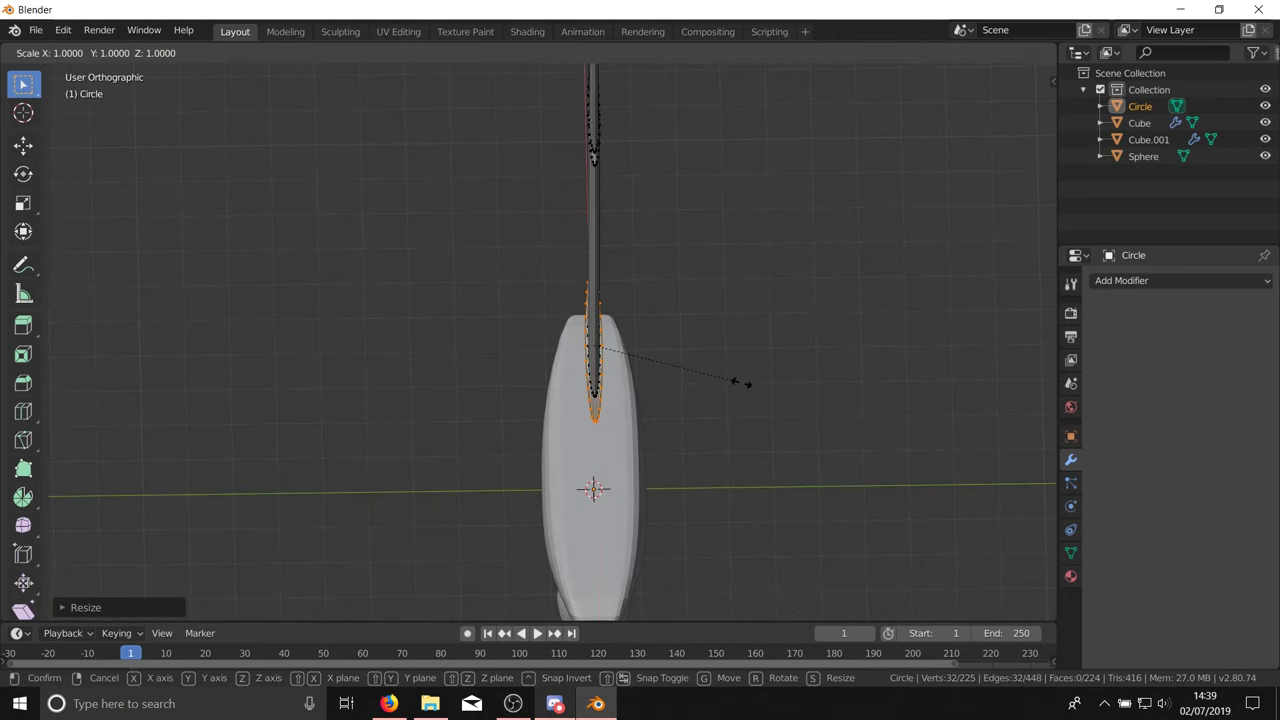
key("y")
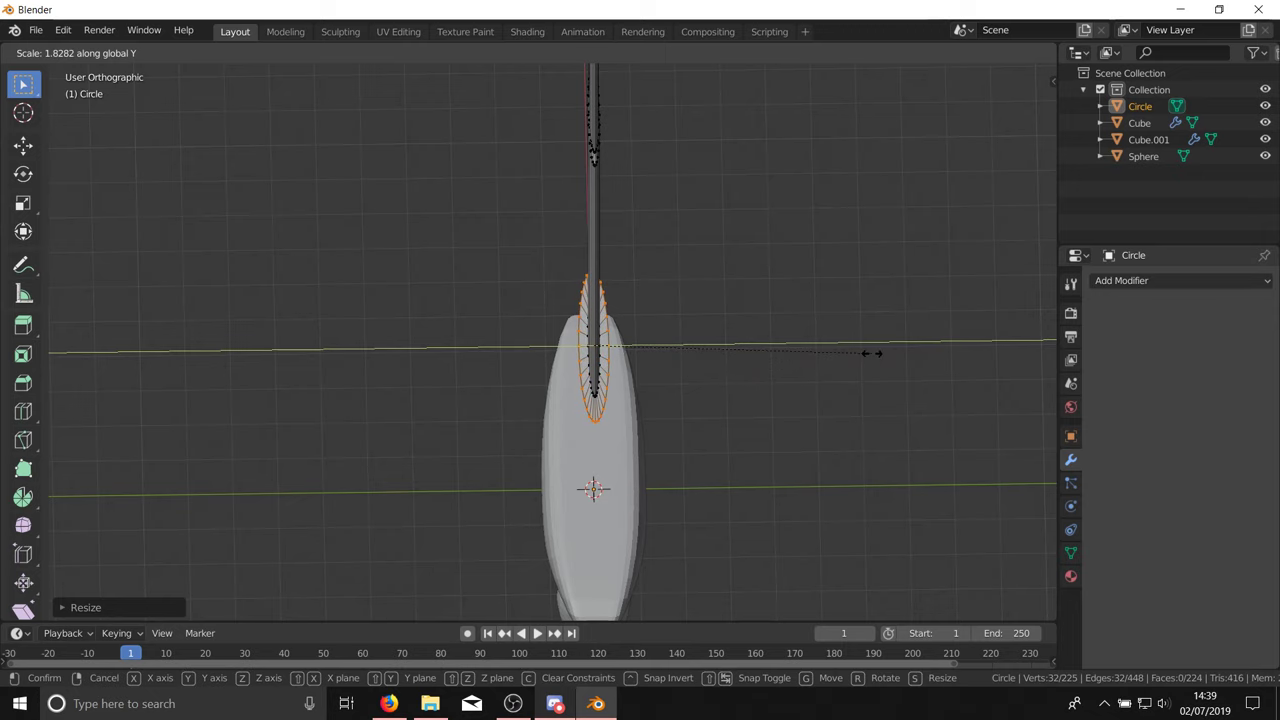
left_click(872, 352)
key("KP_1")
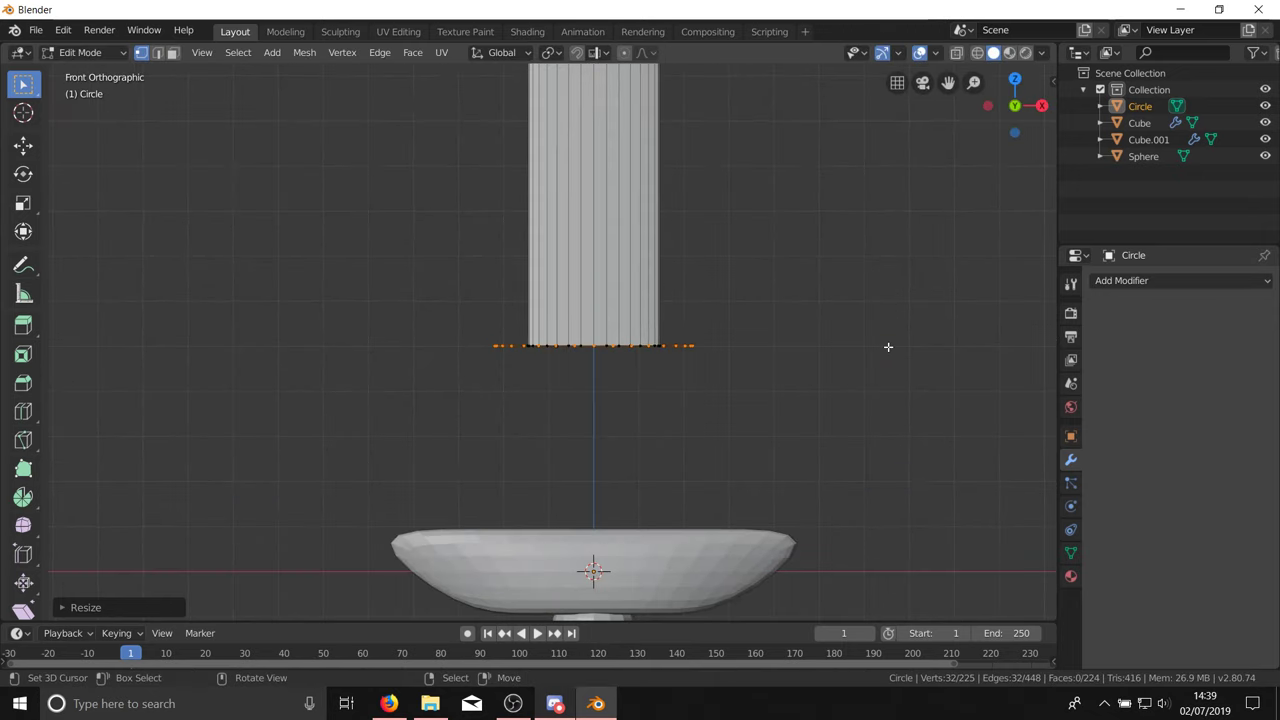
Step: Extrude the widened bottom ring straight down to form a collar at the blade's base
key("e")
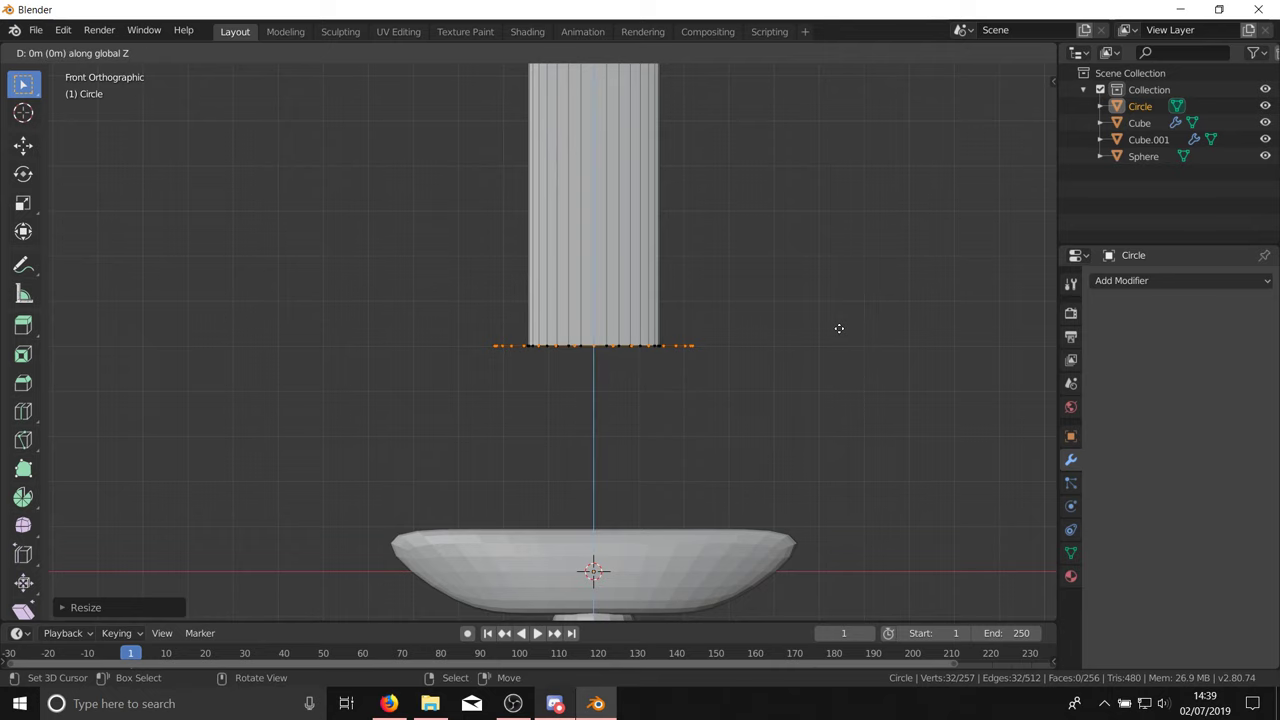
left_click(846, 420)
scroll(688, 512, "down", 4)
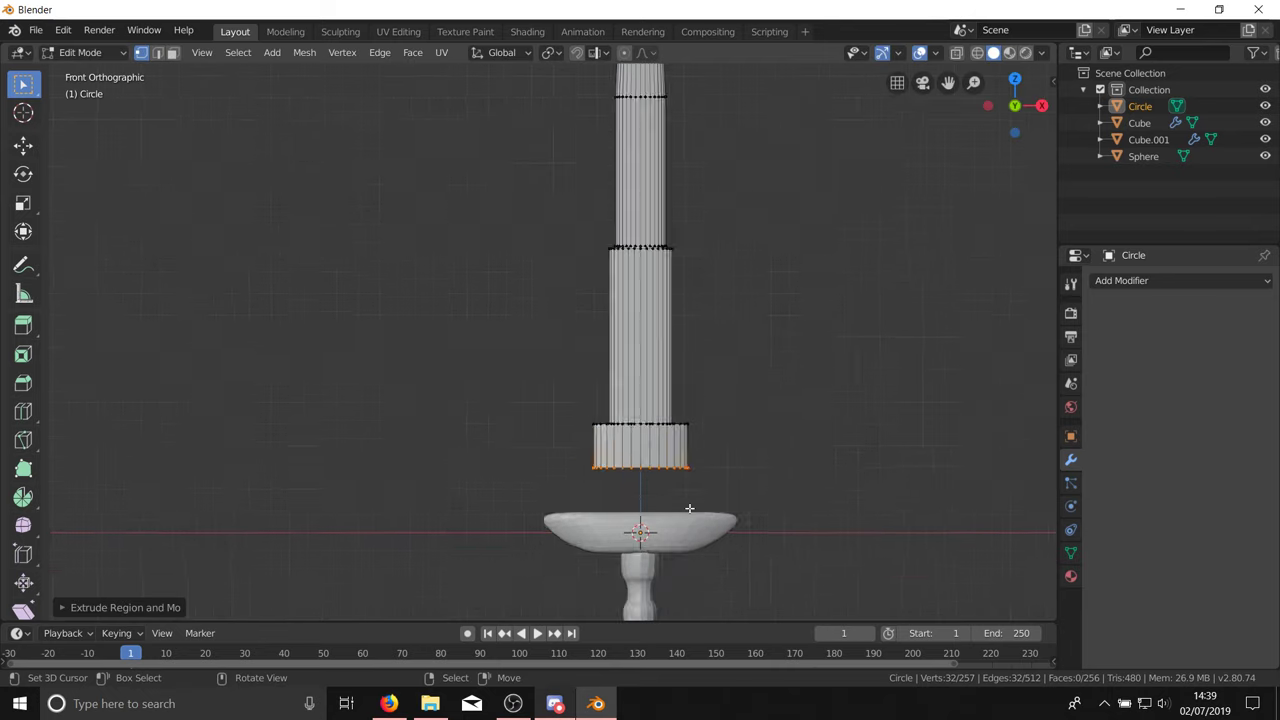
Step: Lower the whole blade mesh along Z until the collar's base sinks slightly into the guard, and return to Object Mode
key("a")
scroll(663, 391, "up", 6)
key("g")
key("z")
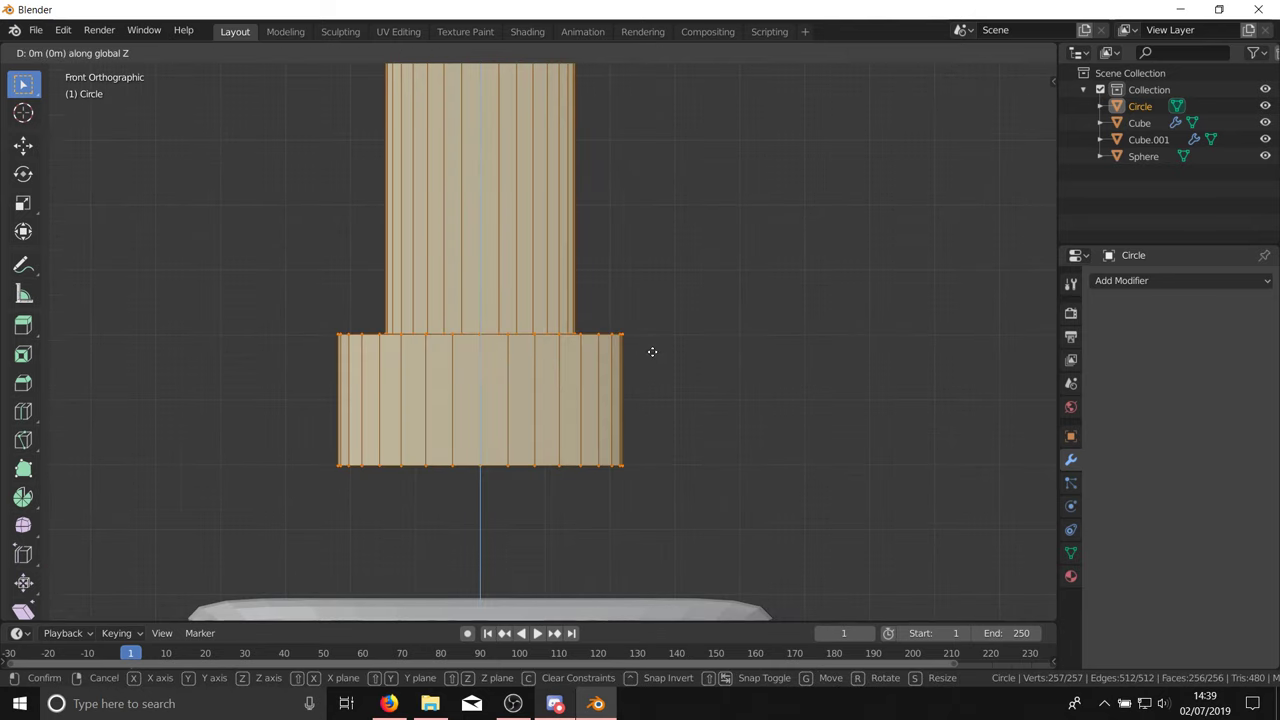
left_click(651, 489)
scroll(633, 407, "down", 4)
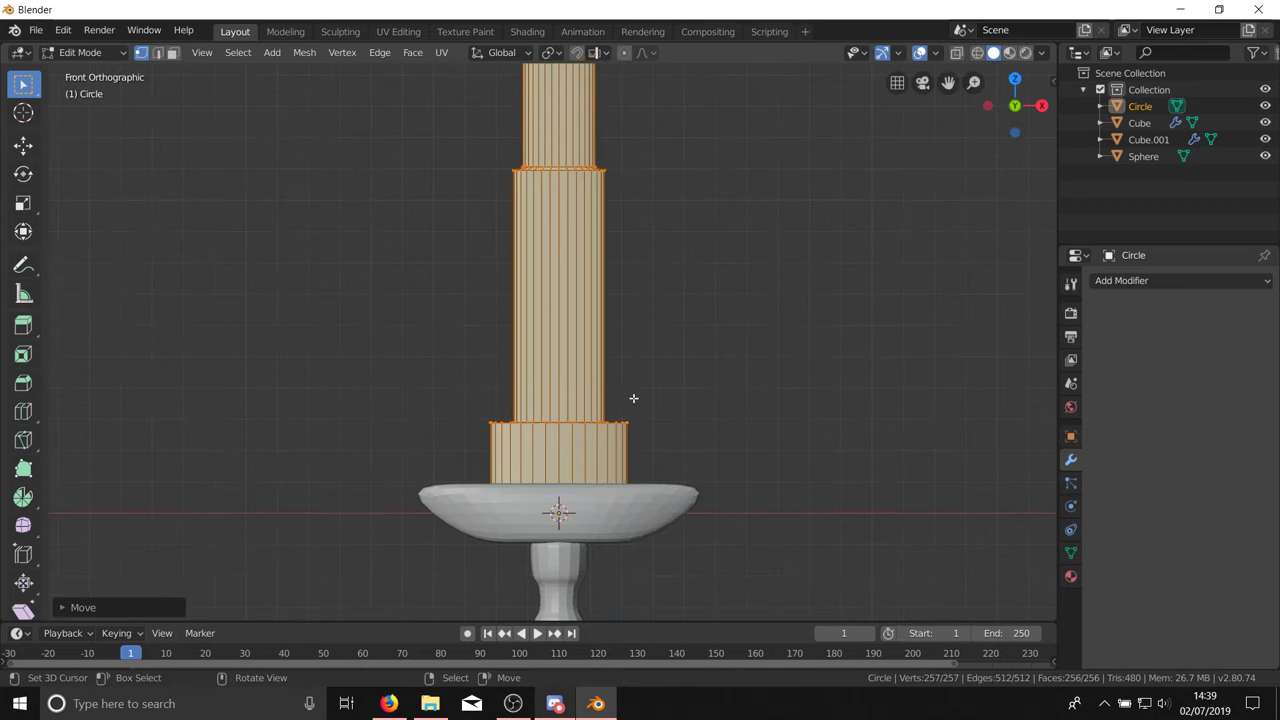
scroll(595, 521, "up", 5)
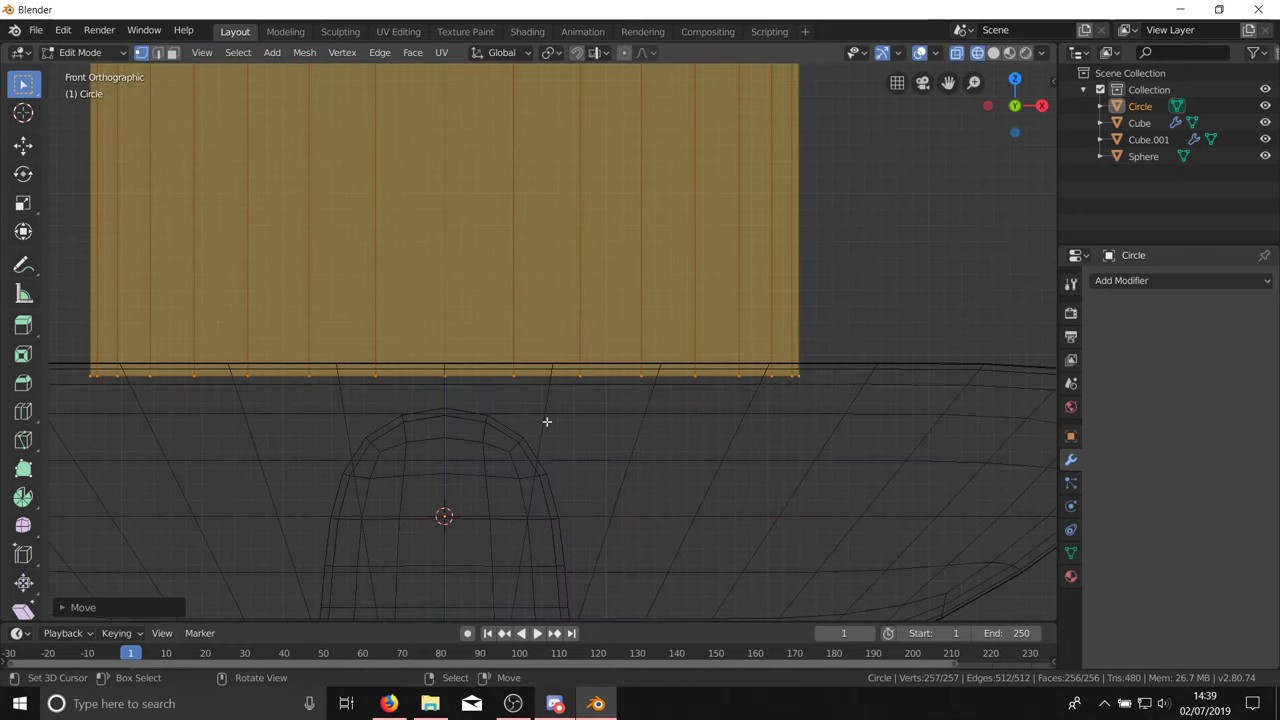
scroll(704, 531, "down", 5)
key("Tab")
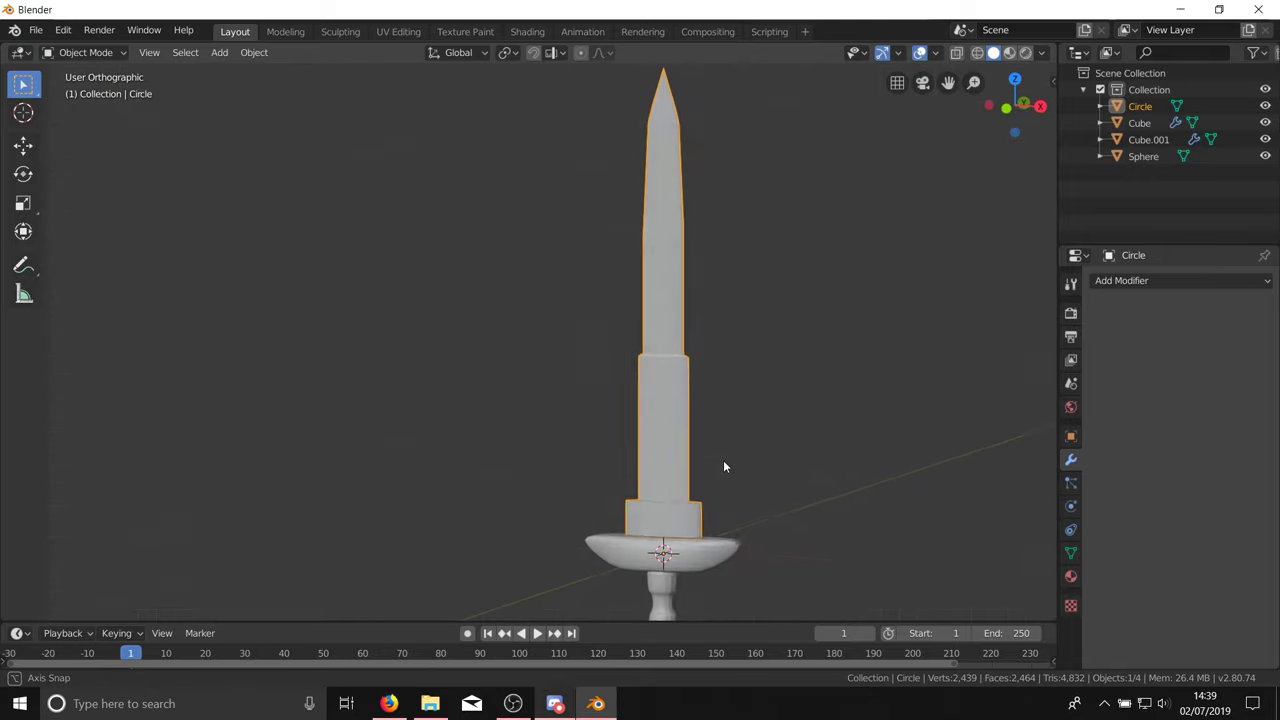
Step: Add a level 1 Subdivision modifier to the blade
middle_click_drag(722, 461, 516, 397)
left_click(516, 397)
scroll(600, 420, "up", 3)
middle_click_drag(700, 360, 632, 347)
left_click(575, 371)
scroll(599, 461, "down", 2)
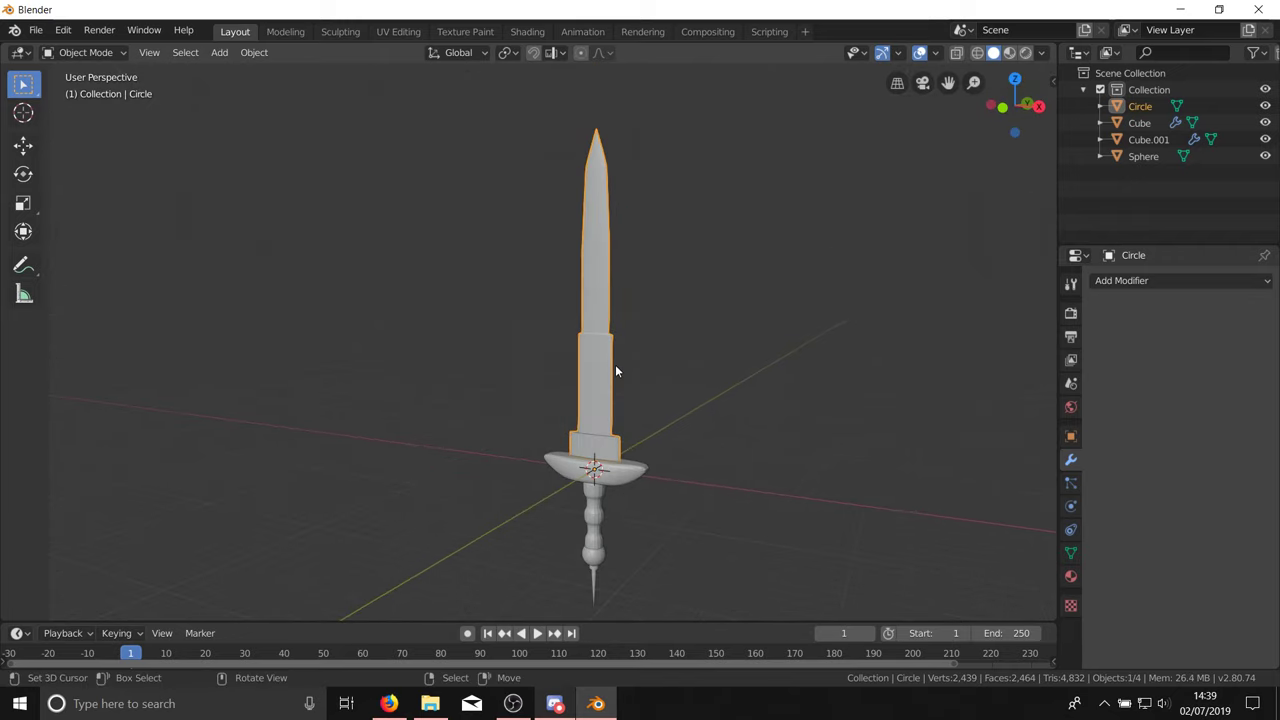
scroll(619, 341, "up", 1)
key("ctrl+1")
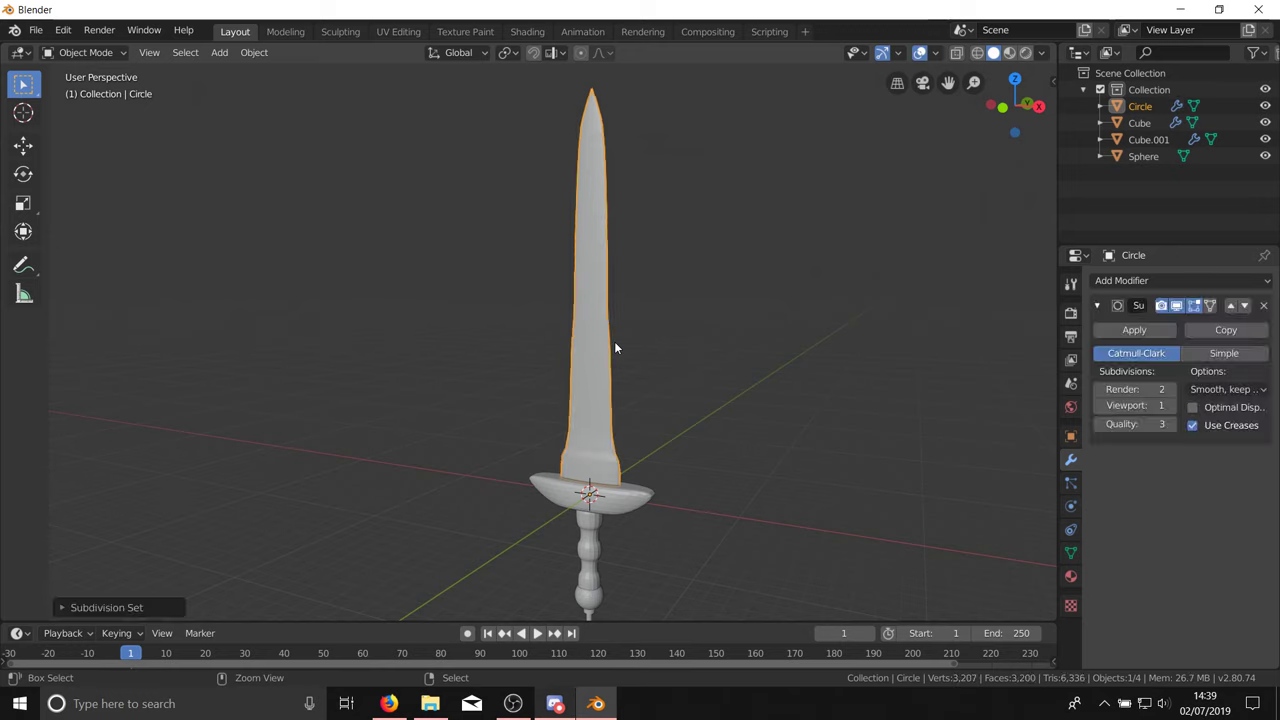
Step: Add a loop cut around the blade's lower section, slide it down to just above the collar, and return to Object Mode
mouse_move(614, 341)
middle_mouse_down()
mouse_move(700, 322)
mouse_move(882, 338)
mouse_move(580, 343)
mouse_move(611, 349)
middle_mouse_up()
scroll(568, 474, "up", 5)
key("Tab")
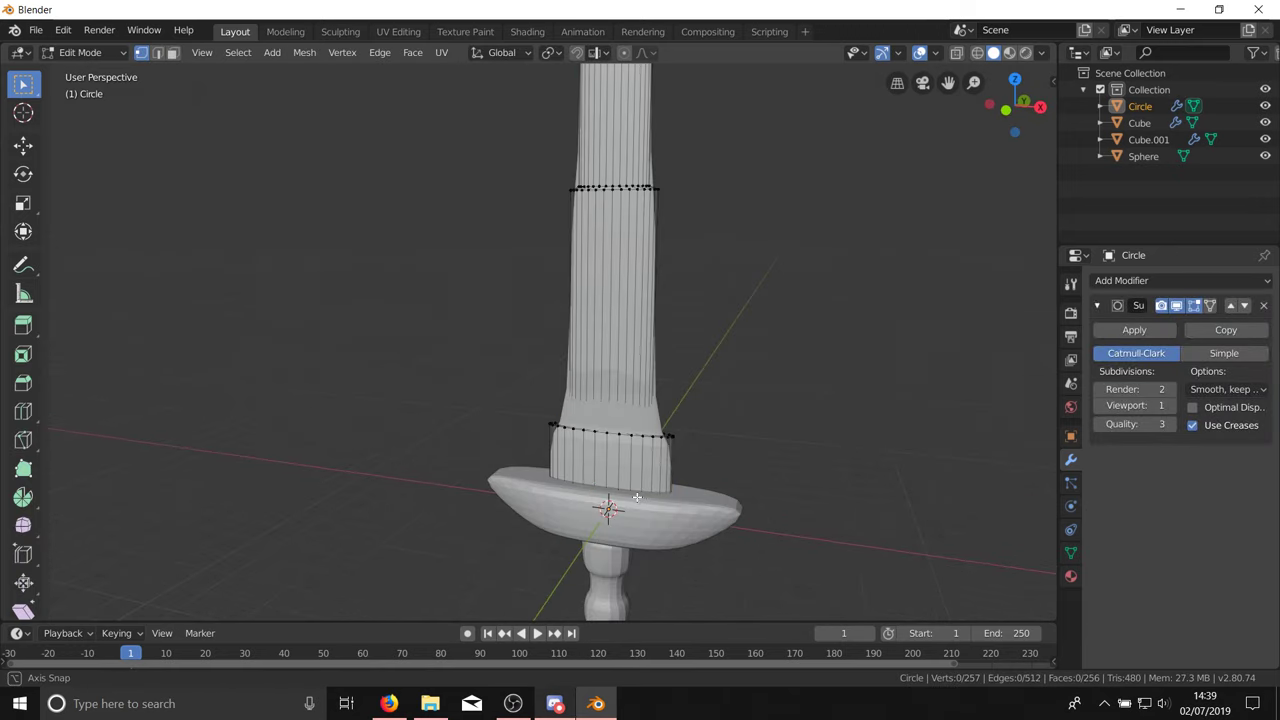
middle_click_drag(568, 474, 532, 485)
key("KP_3")
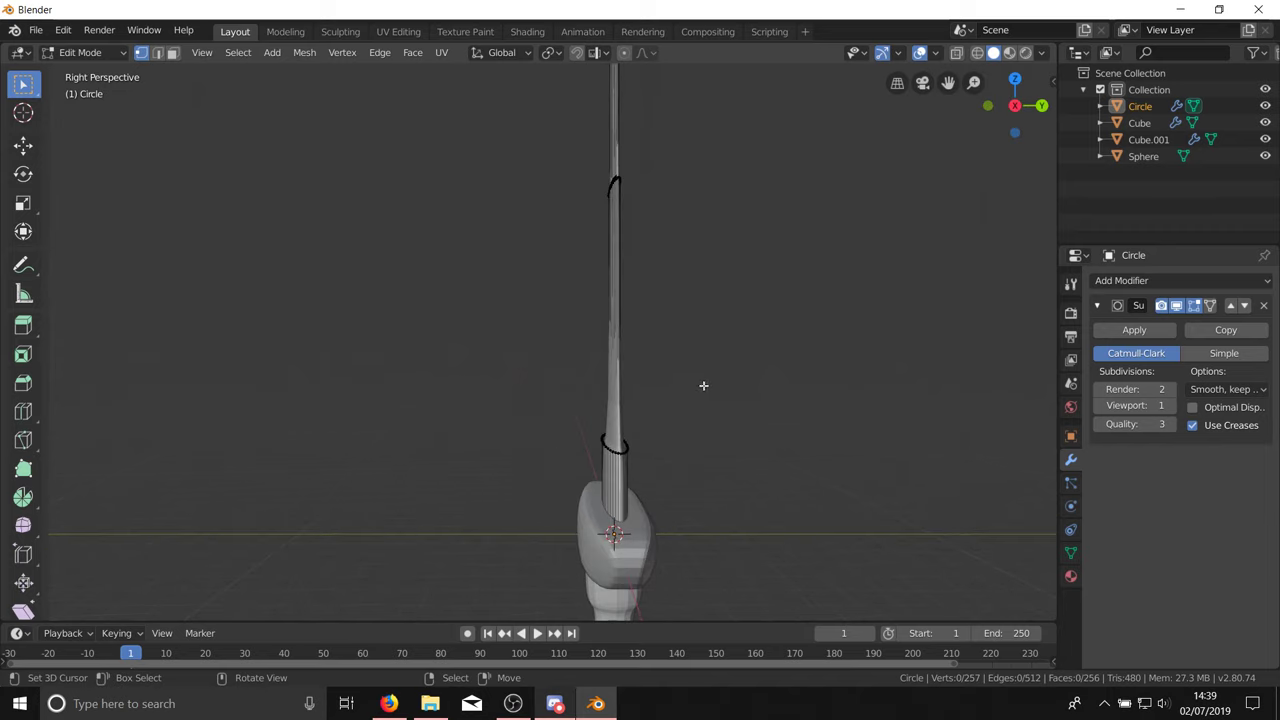
key("KP_1")
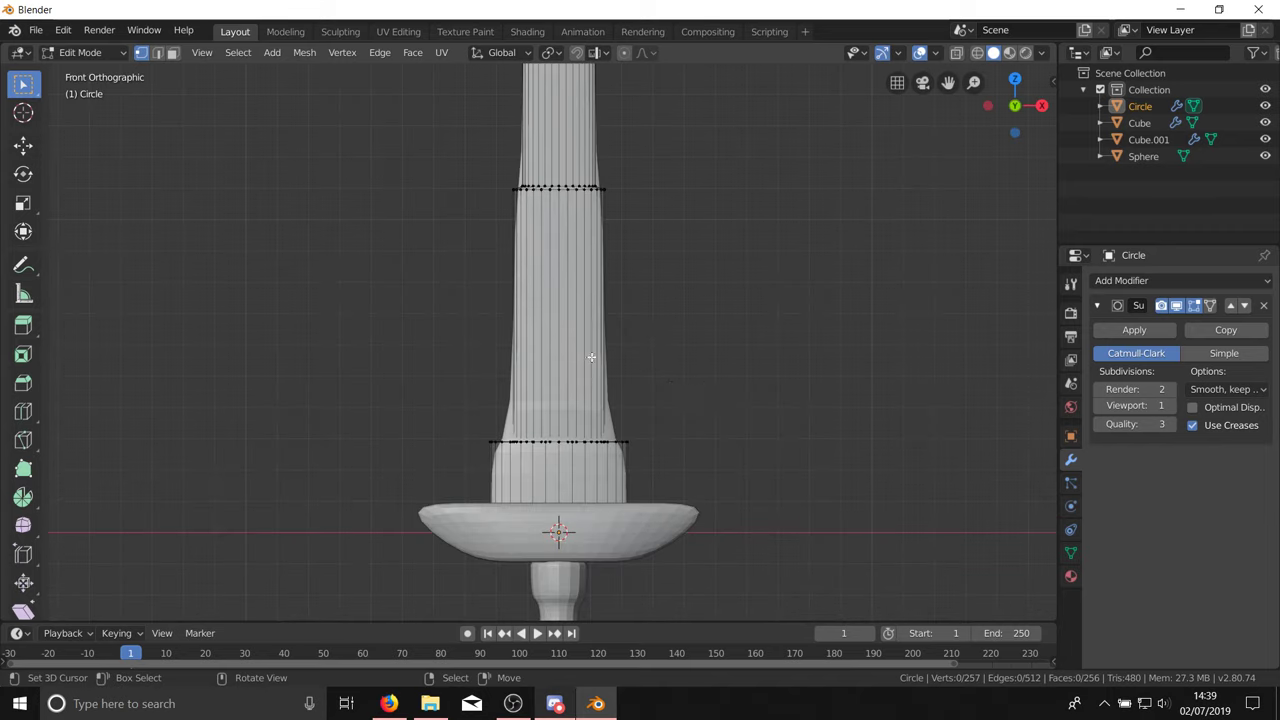
scroll(585, 360, "down", 3)
scroll(578, 392, "up", 9)
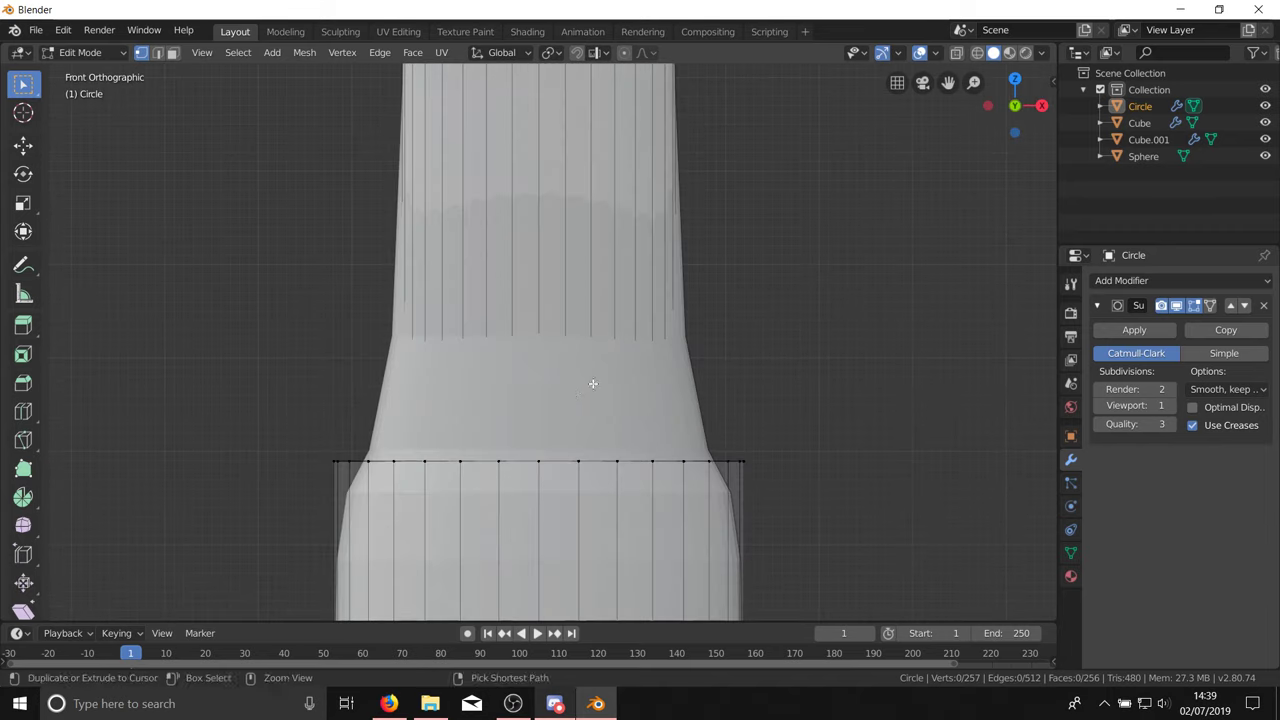
key("ctrl+r")
left_click(677, 274)
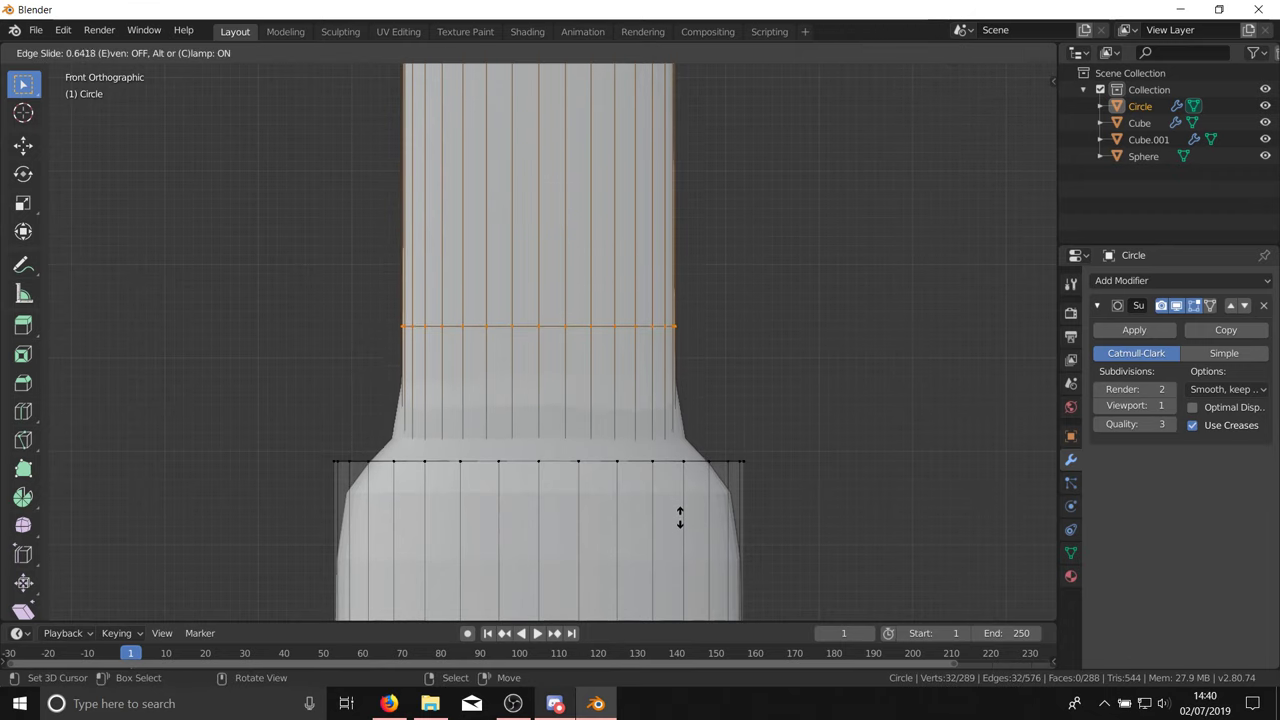
left_click(680, 603)
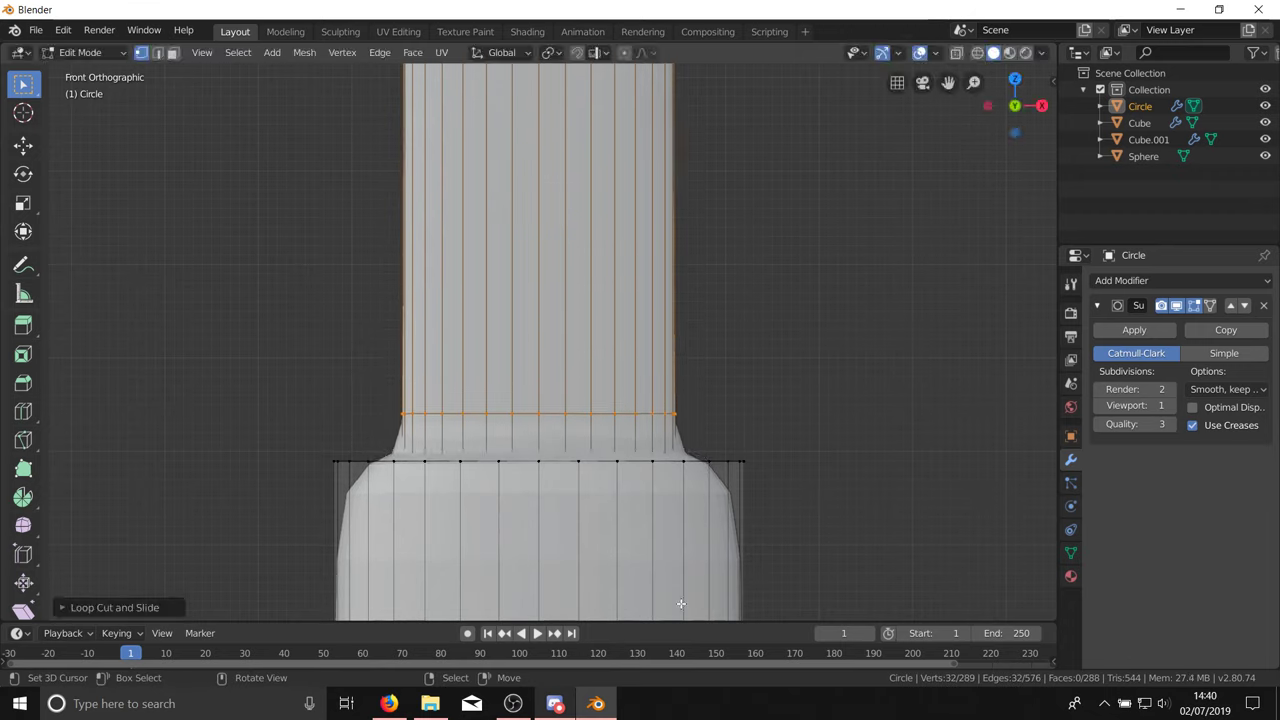
key("Tab")
Step: Examine the smoothed sword's overall shape from several angles in perspective and orthographic projection
middle_click_drag(651, 320, 589, 429)
scroll(631, 437, "down", 5)
scroll(660, 423, "up", 3)
key("alt+a")
scroll(610, 418, "down", 5)
scroll(616, 410, "up", 4)
middle_click_drag(612, 386, 586, 357)
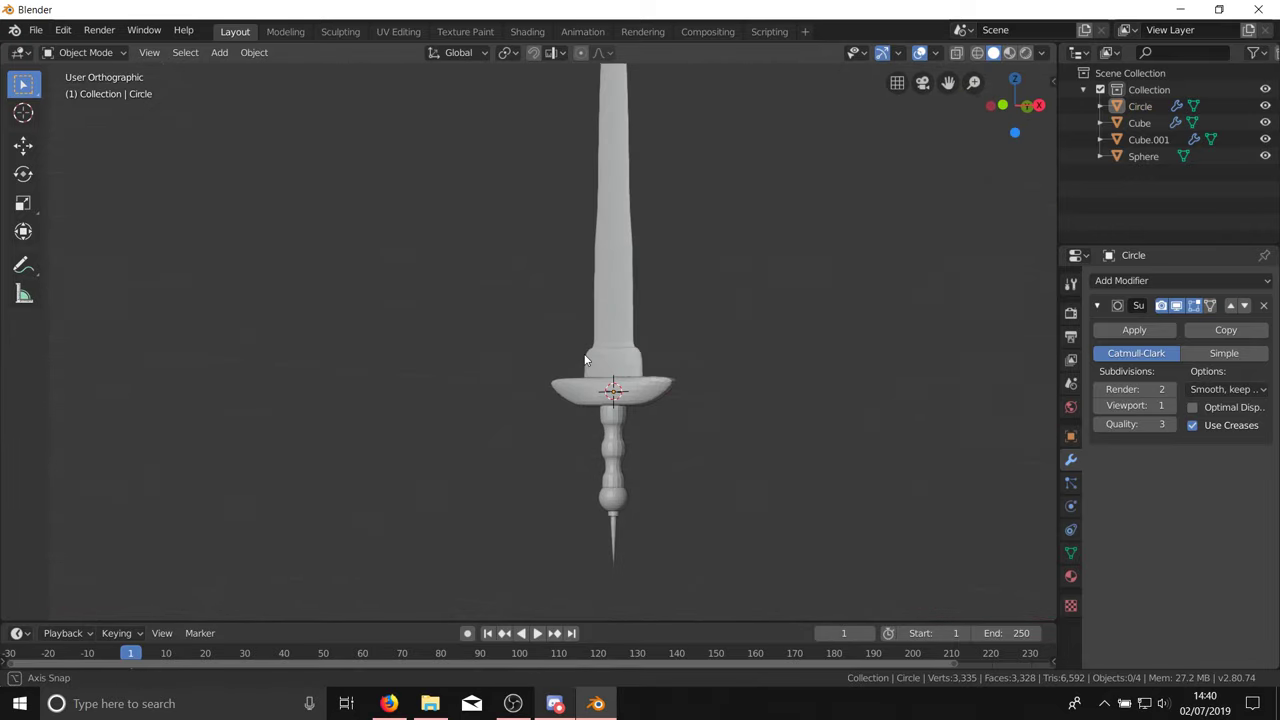
key("KP_5")
scroll(614, 508, "down", 6)
scroll(624, 446, "up", 6)
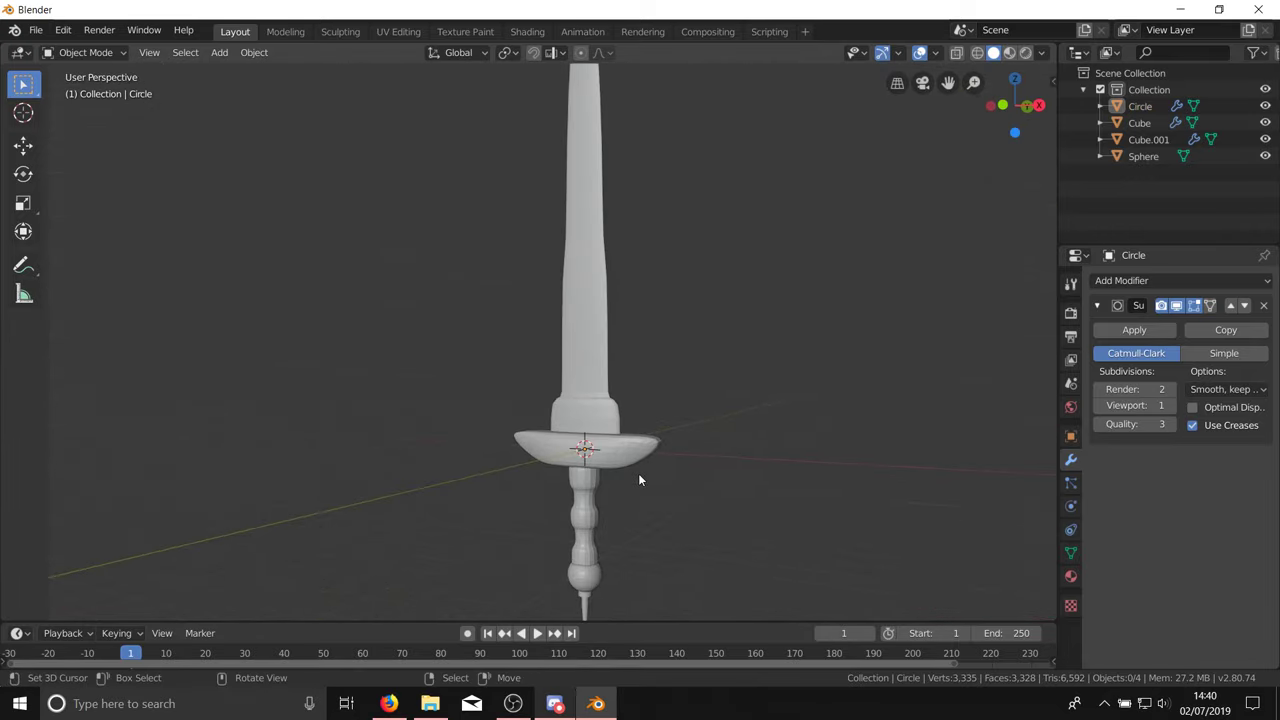
scroll(638, 473, "down", 2)
middle_click_drag(638, 473, 677, 479)
key("KP_5")
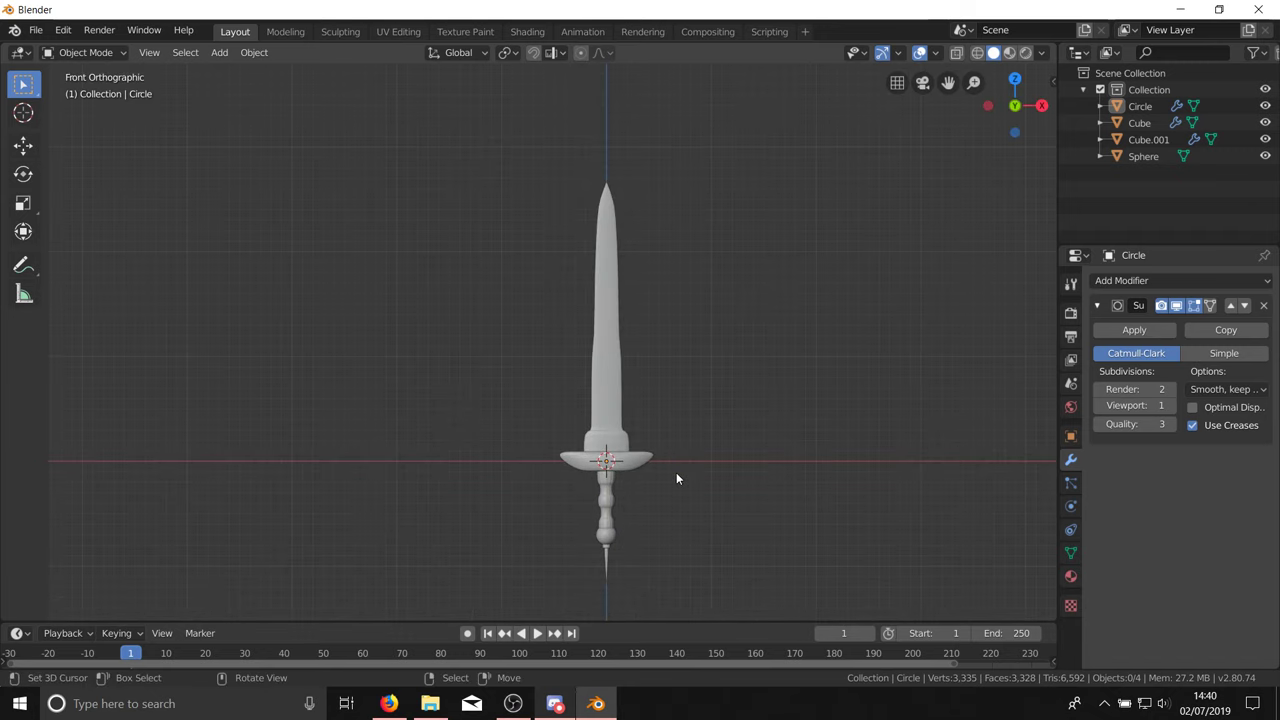
Step: Select the blade's outermost right-side vertex on the ring where the tip's taper begins
key("Tab")
scroll(640, 223, "up", 7)
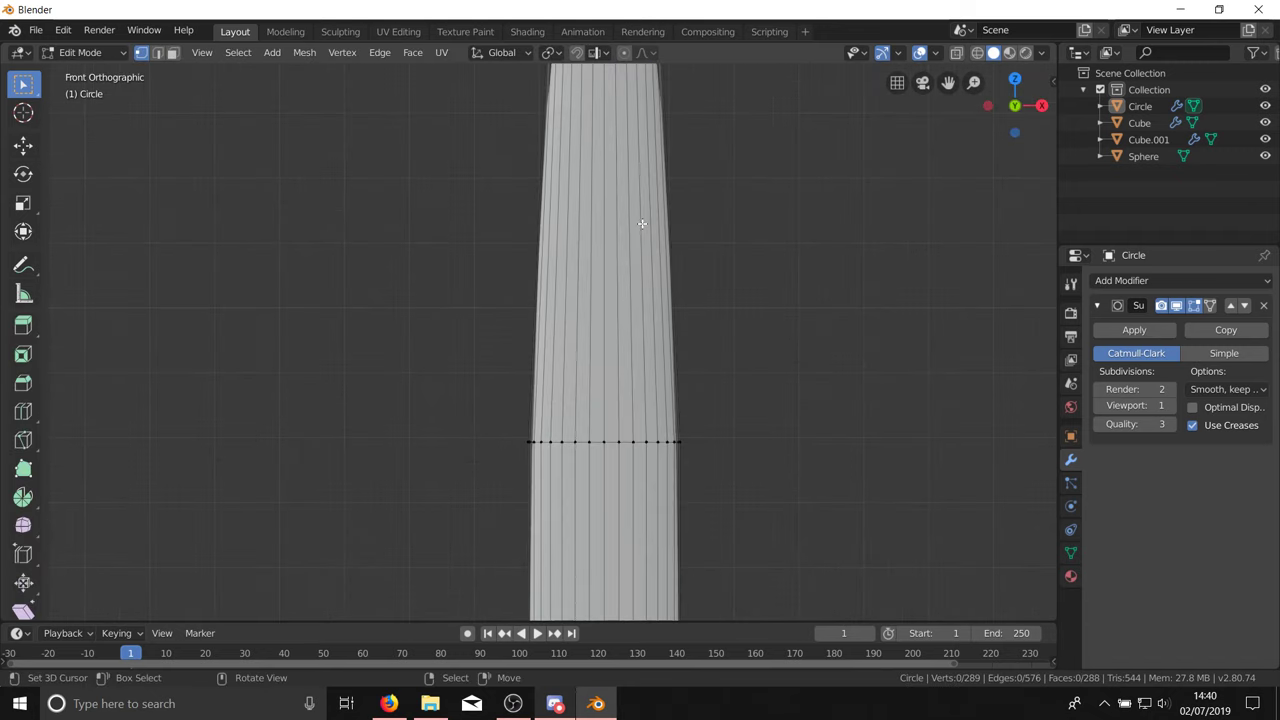
scroll(583, 365, "down", 3)
scroll(665, 267, "up", 4)
key("Caps_Lock")
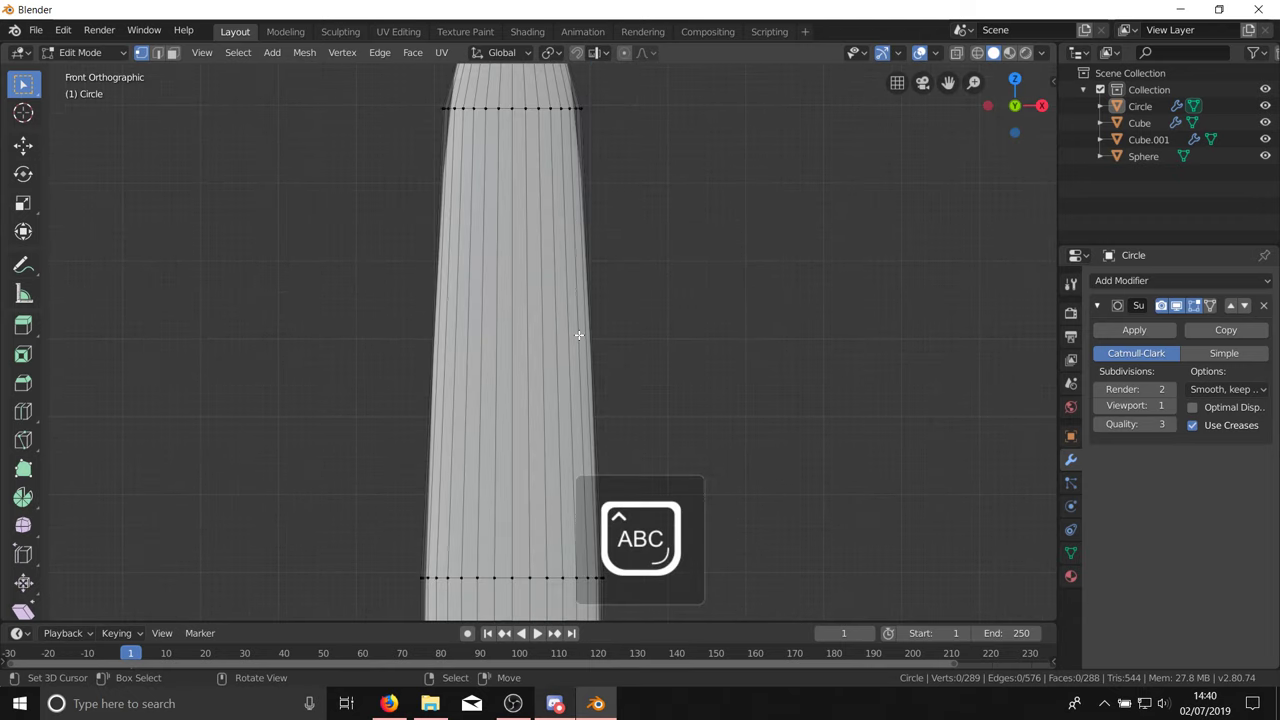
key("Caps_Lock")
key("a")
key("alt+a")
key("c")
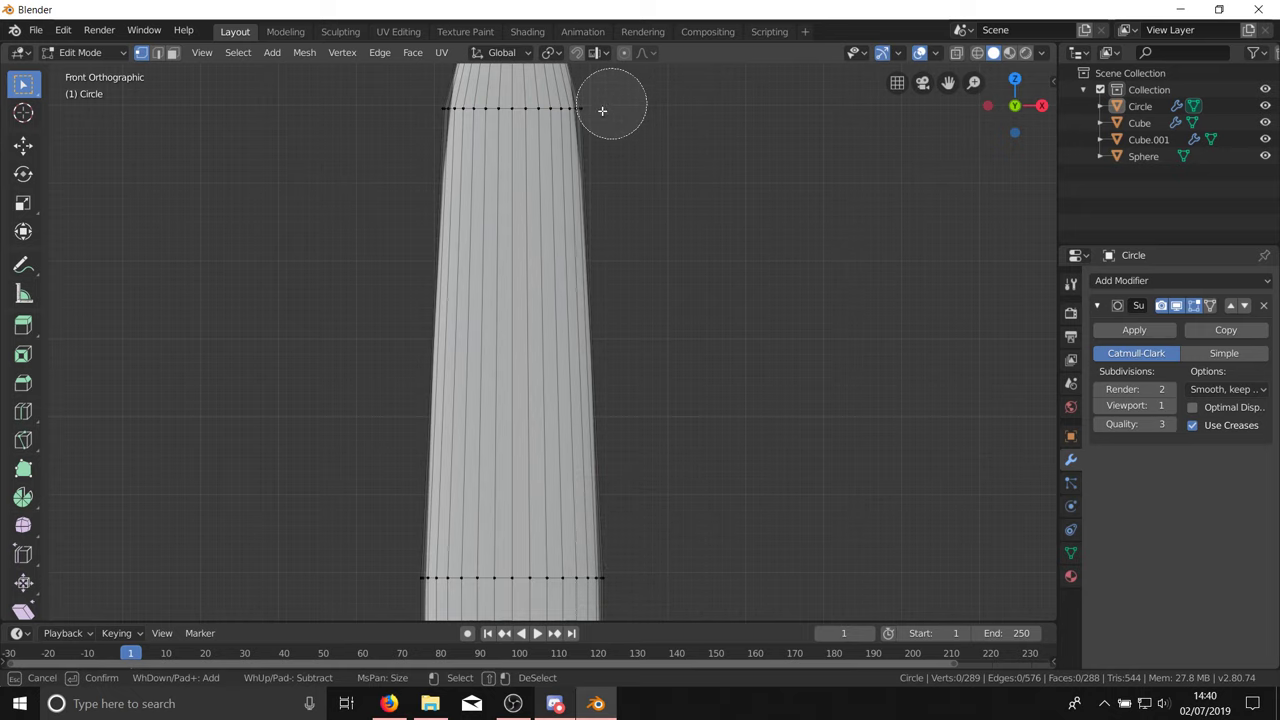
key("Escape")
scroll(626, 100, "up", 11)
key("c")
left_click(583, 114)
key("Escape")
scroll(492, 311, "down", 5)
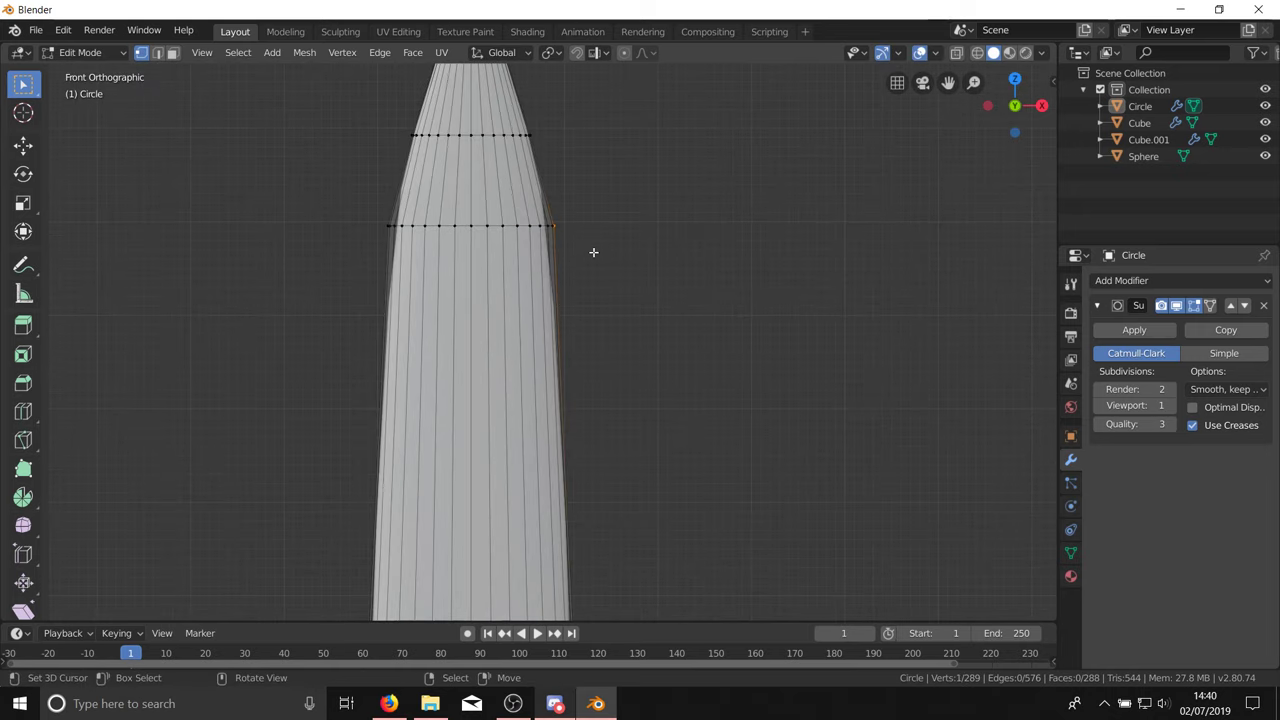
Step: Extrude the selected vertex into a chain that runs outward from the blade, rises to a point, and descends beside it
key("e")
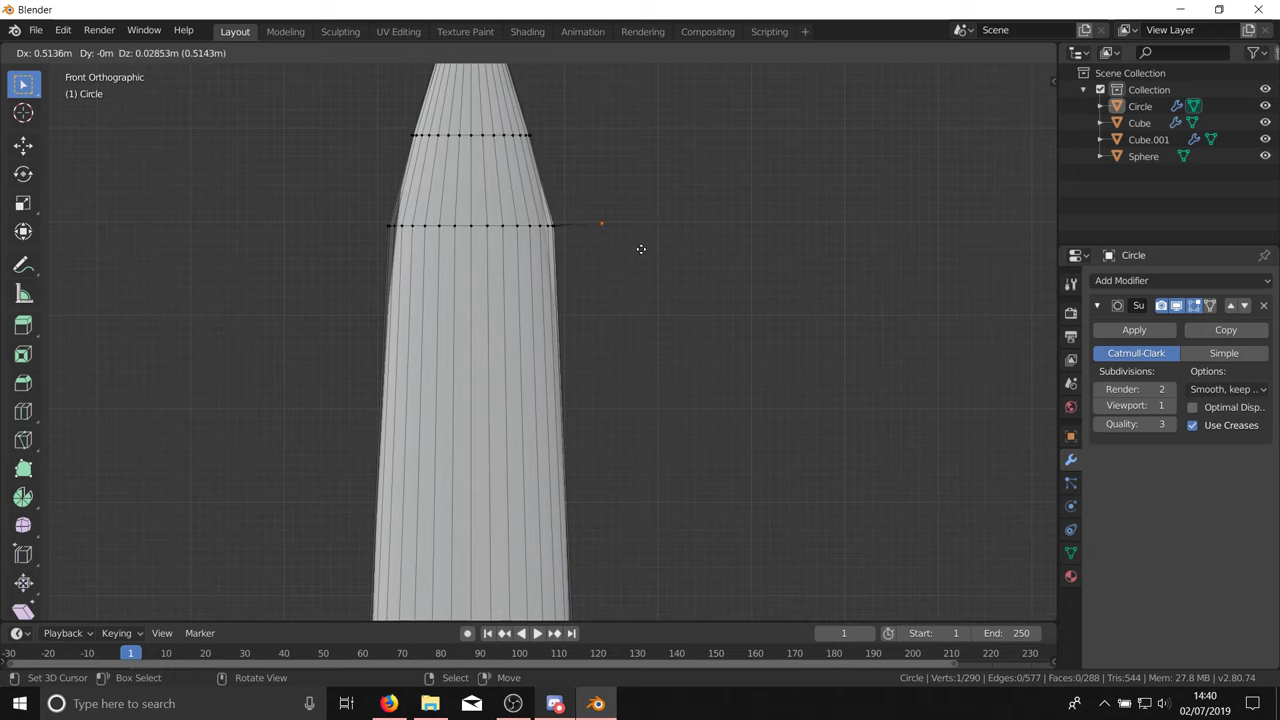
left_click(645, 250)
key("e")
left_click(791, 189)
key("e")
left_click(876, 112)
key("e")
left_click(885, 275)
key("e")
left_click(864, 543)
Step: Continue extruding the vertex chain downward, curving it back in towards the blade's next lower ring
scroll(740, 160, "down", 4)
scroll(712, 470, "up", 4)
scroll(741, 276, "down", 4)
key("e")
left_click(837, 324)
key("e")
left_click(831, 414)
key("e")
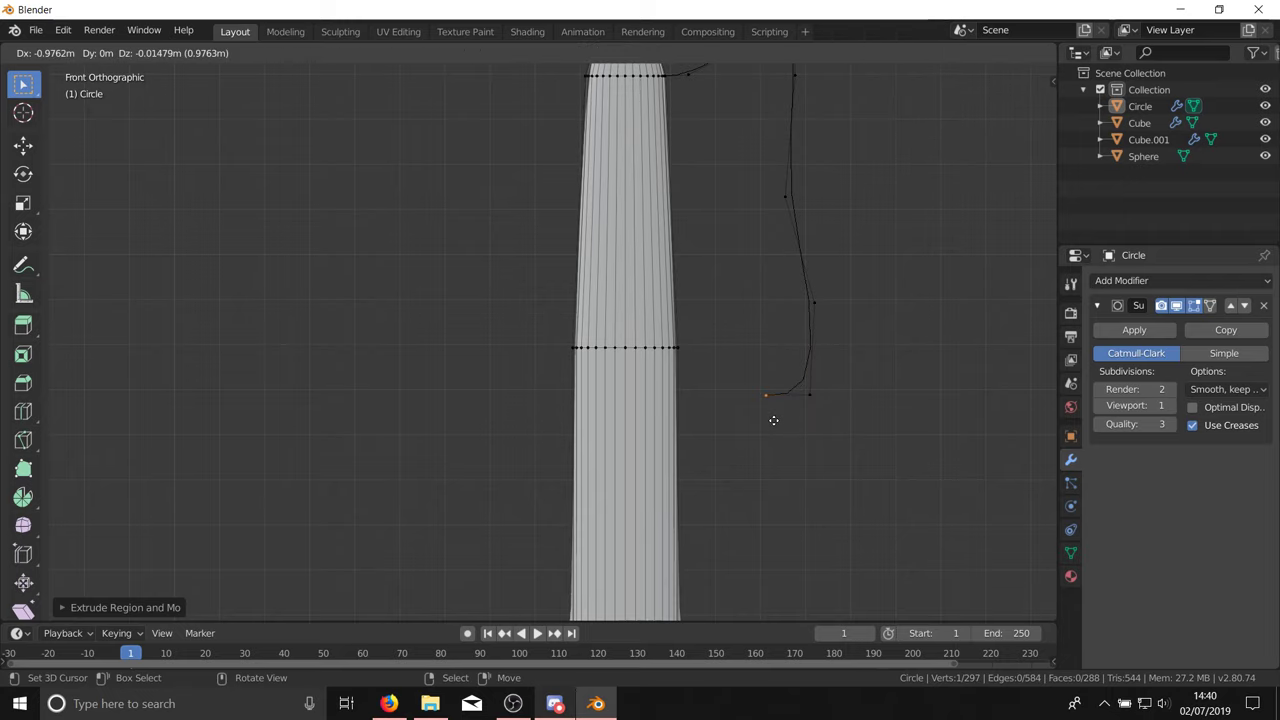
left_click(717, 412)
key("e")
left_click(709, 387)
Step: Join the chain's end vertex to the outermost right vertex of the blade's nearby ring with an edge
mouse_move(709, 374)
middle_mouse_down()
mouse_move(654, 371)
mouse_move(723, 400)
mouse_move(720, 379)
middle_mouse_up()
key("KP_1")
scroll(680, 355, "up", 8)
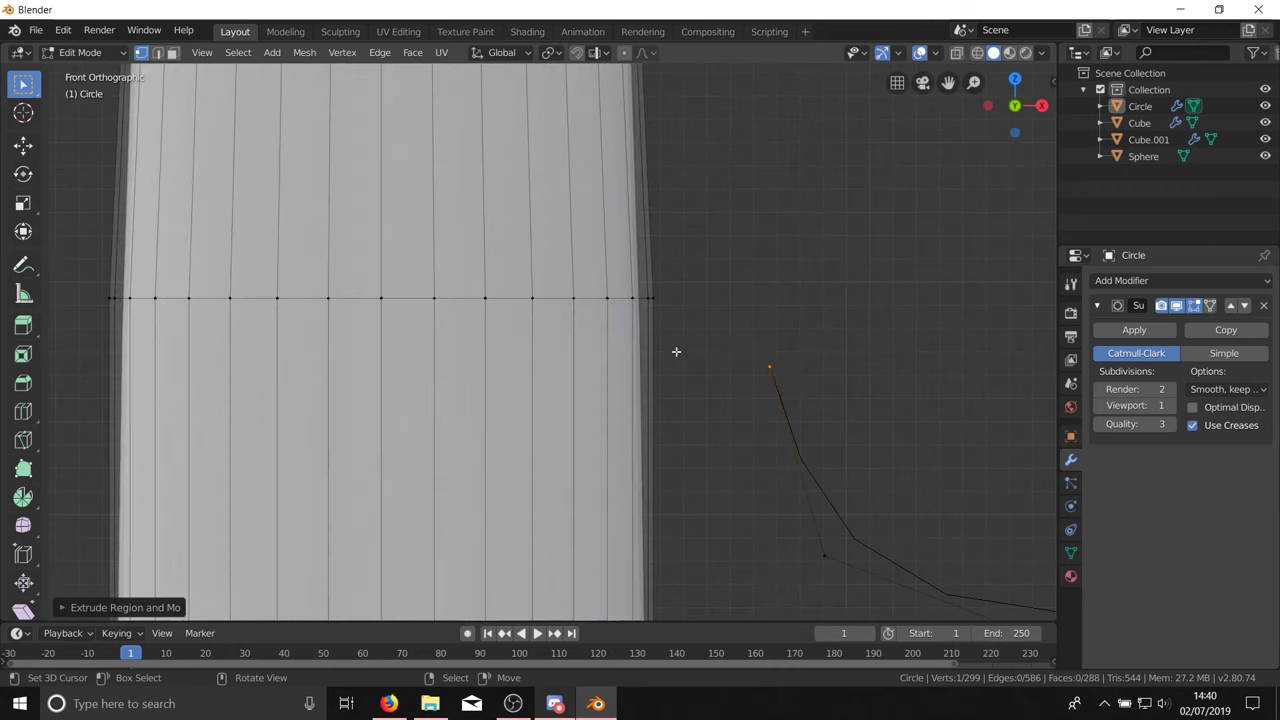
key("c")
left_click(685, 292)
key("Escape")
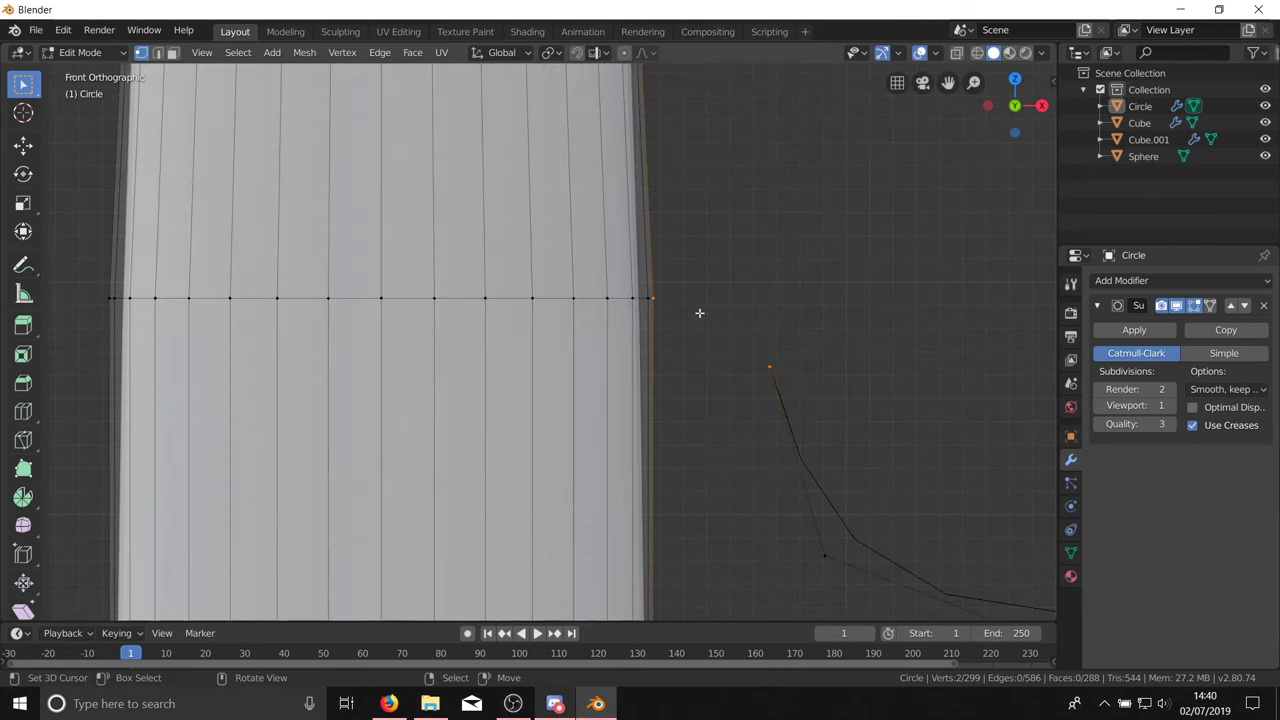
scroll(697, 303, "down", 6)
key("f")
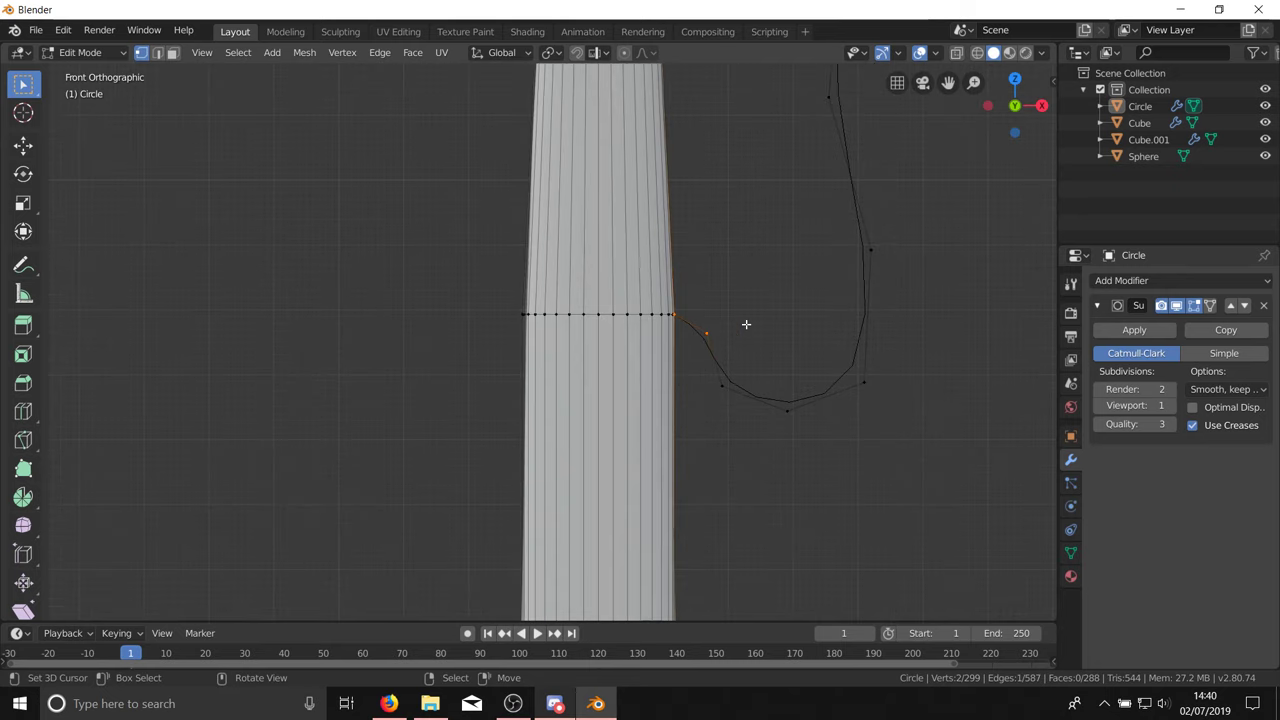
Step: Fill a four-sided face between the blade's ring vertex, the adjacent lower outline vertex and two vertices on the protrusion's outer side
key("alt+a")
key("c")
left_click(716, 308)
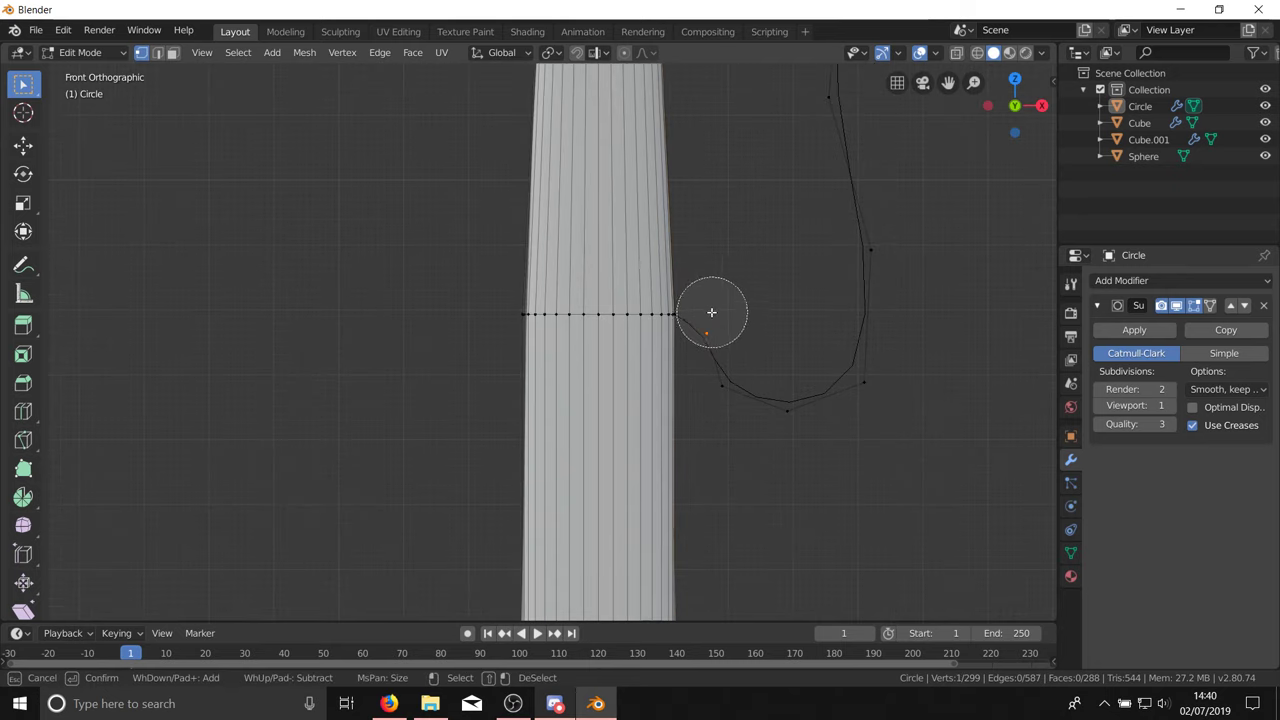
key("Escape")
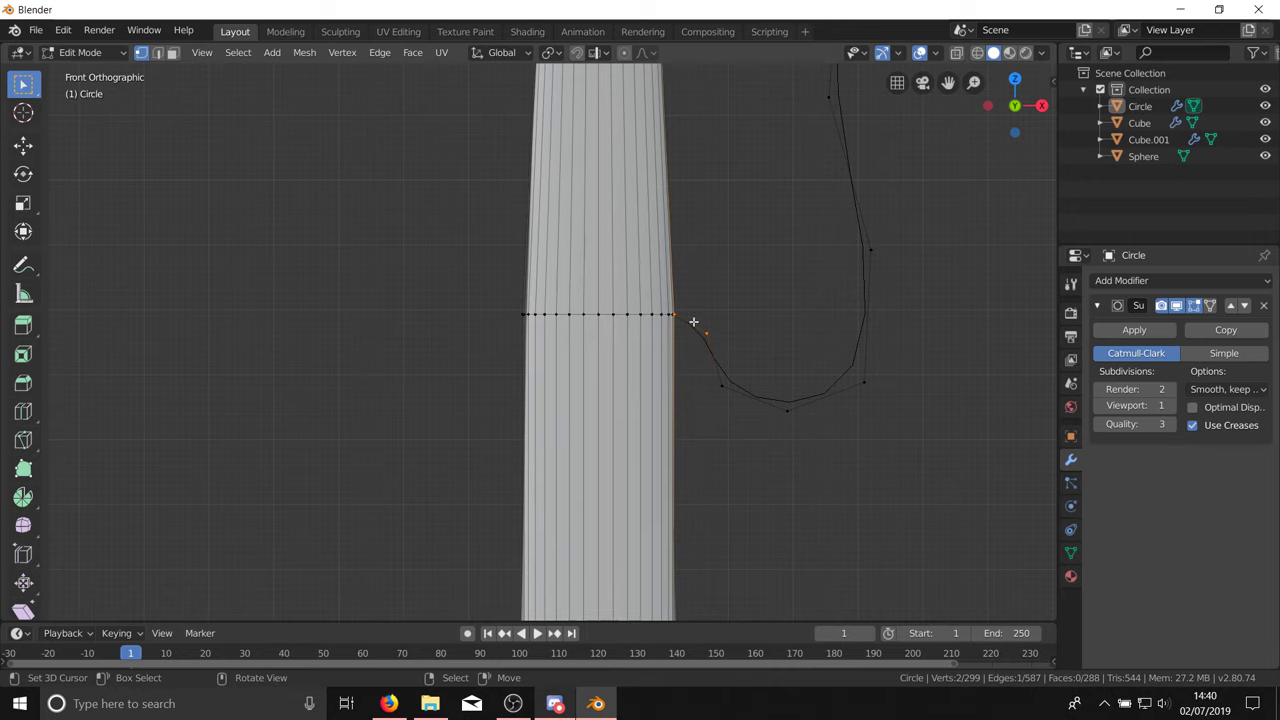
scroll(689, 329, "down", 2)
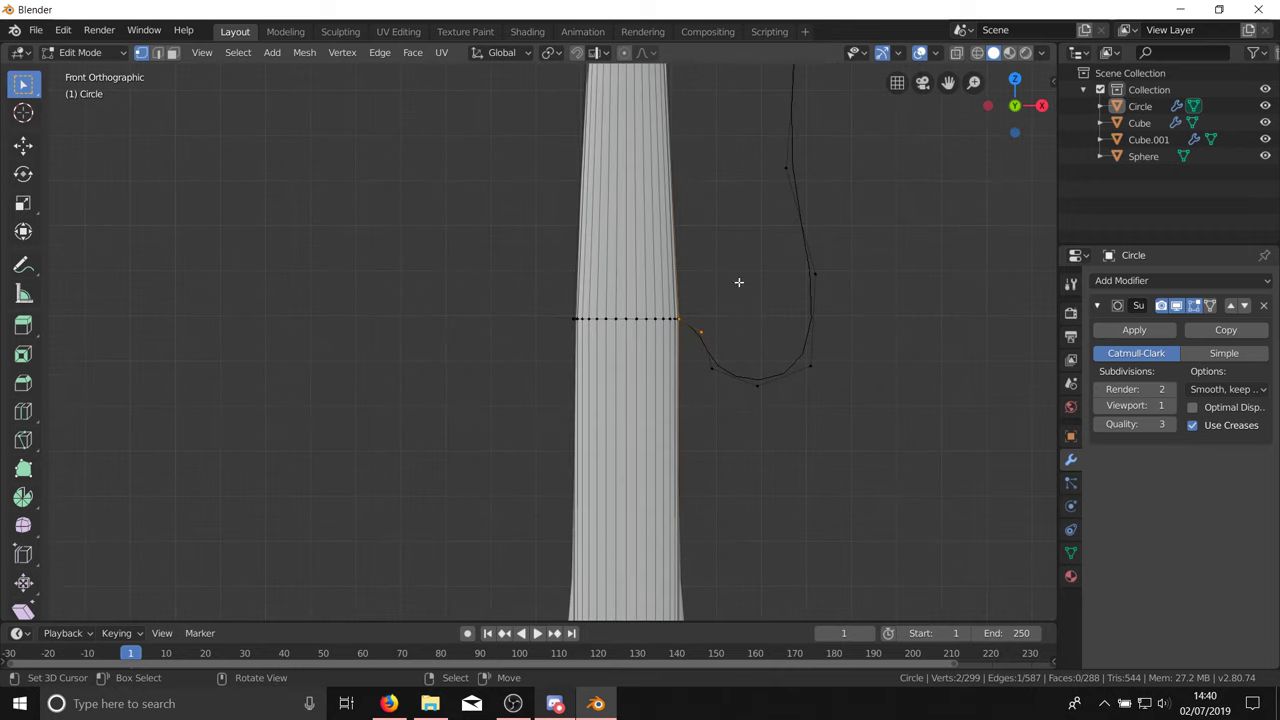
key("c")
left_click_drag(783, 197, 823, 249)
key("Escape")
key("f")
Step: Fill the protrusion's rounded lower end with two more faces reaching down to its lowest vertex
key("alt+a")
key("c")
mouse_move(737, 342)
left_mouse_down()
mouse_move(734, 361)
mouse_move(835, 229)
left_mouse_up()
middle_click(763, 386)
key("Escape")
key("f")
key("c")
left_click_drag(731, 374, 794, 379)
key("Escape")
Step: Fill the protrusion's tall section with a four-sided face from the blade's lower ring vertex up to the outline vertices level with the upper ring
scroll(786, 442, "down", 4)
scroll(789, 291, "up", 4)
key("c")
left_click(774, 337)
key("Escape")
middle_click_drag(784, 315, 784, 321)
key("c")
middle_click(794, 313)
left_click(784, 338)
key("Escape")
scroll(700, 505, "up", 9)
key("c")
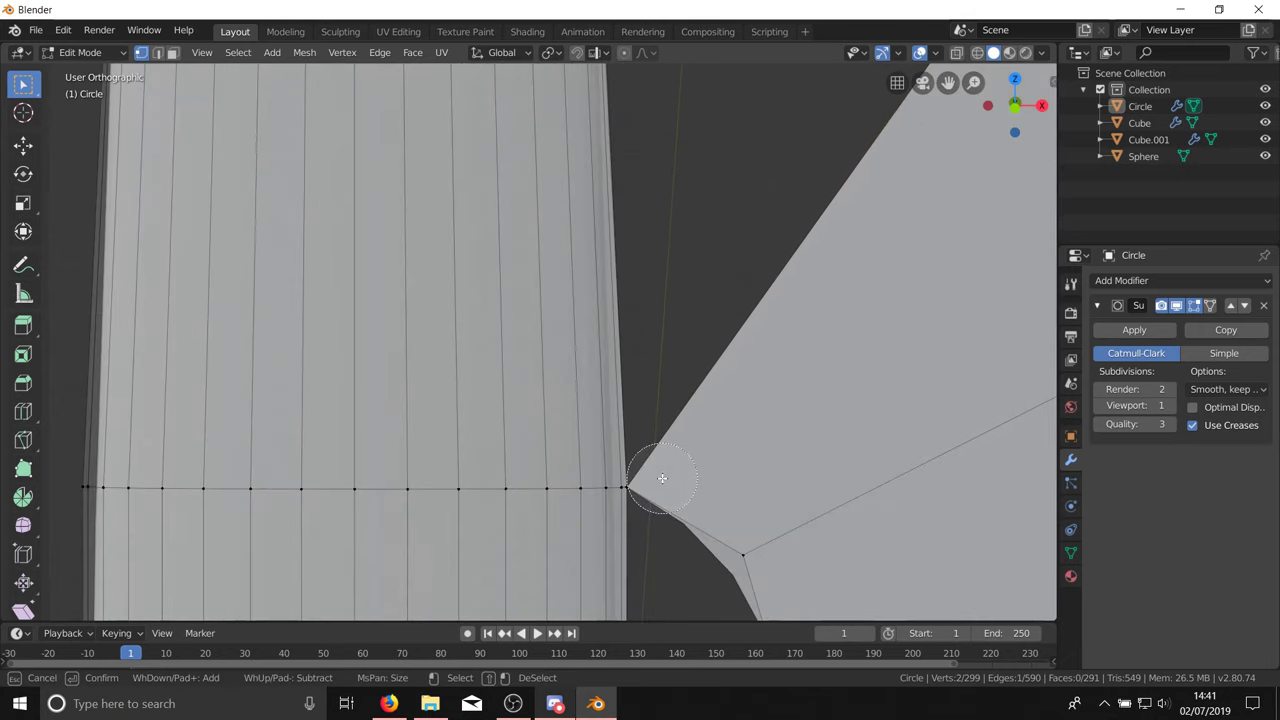
key("Escape")
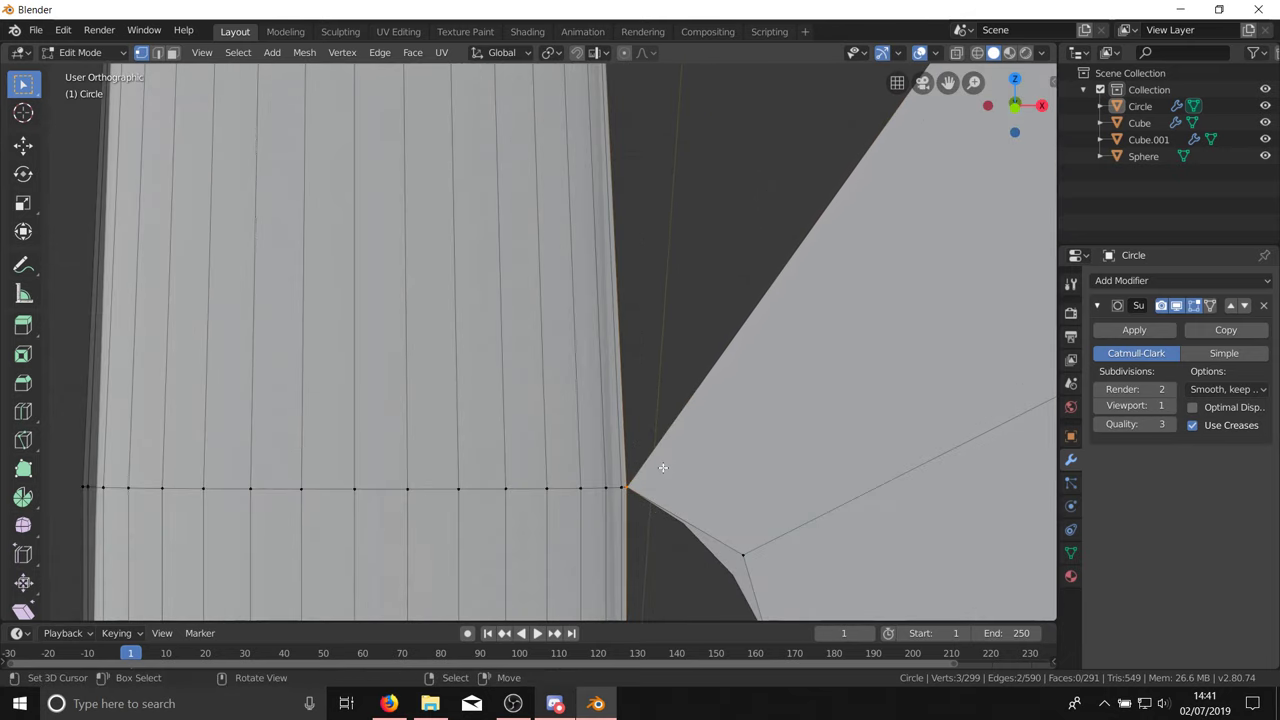
scroll(654, 500, "down", 7)
scroll(634, 195, "up", 7)
scroll(643, 361, "down", 5)
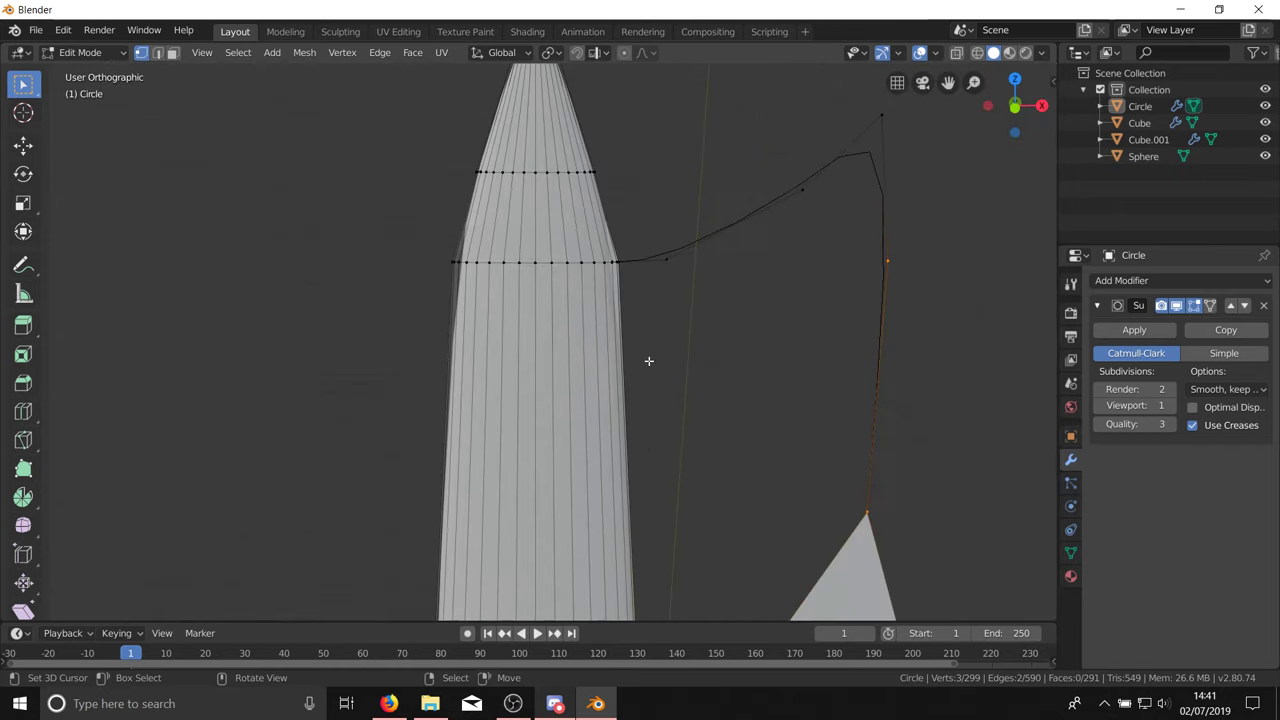
scroll(666, 263, "up", 5)
key("c")
left_click(653, 257)
key("Escape")
scroll(654, 171, "down", 8)
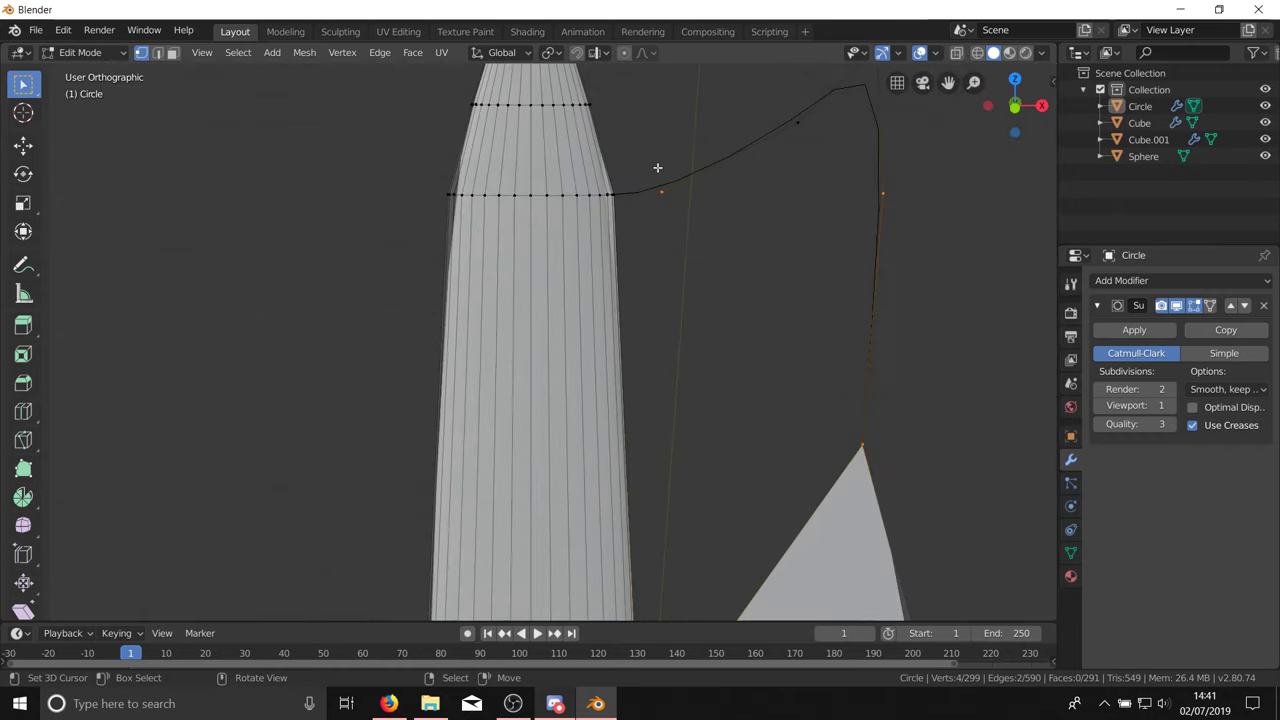
key("f")
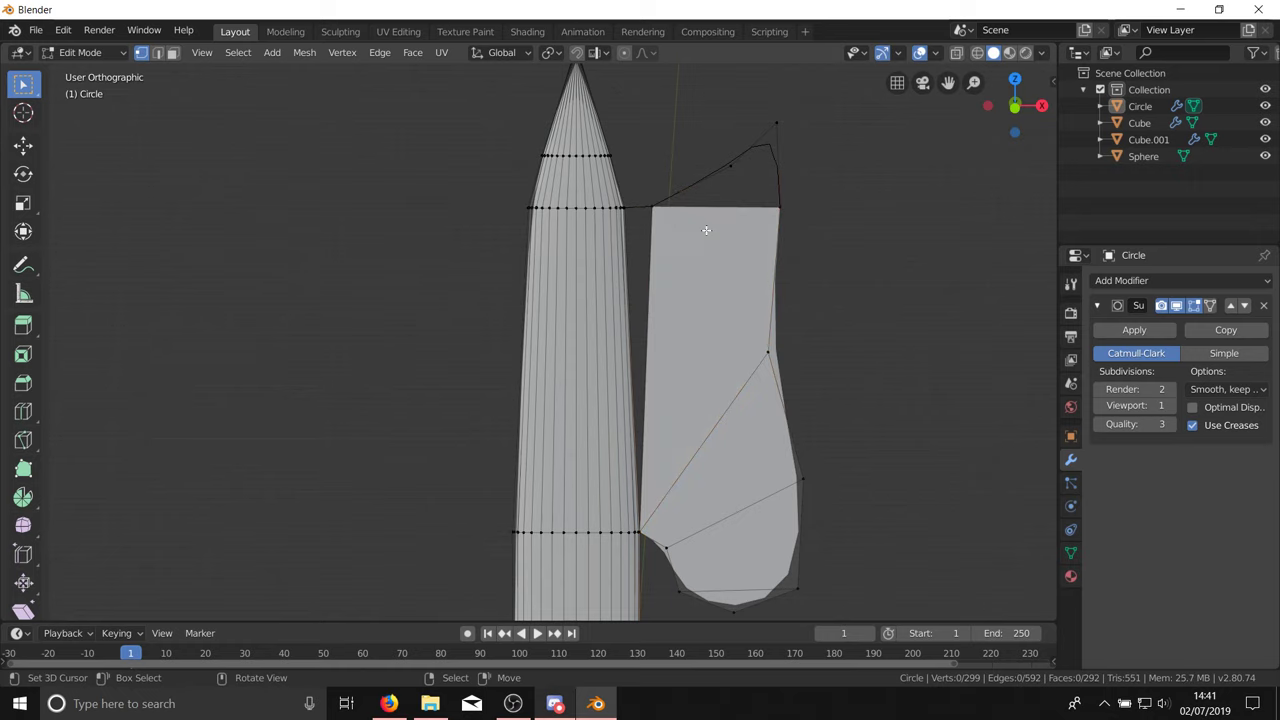
Step: Select the three vertices bounding the narrow gap between the blade and the protrusion's tall face
scroll(700, 226, "up", 8)
key("c")
left_click(657, 229)
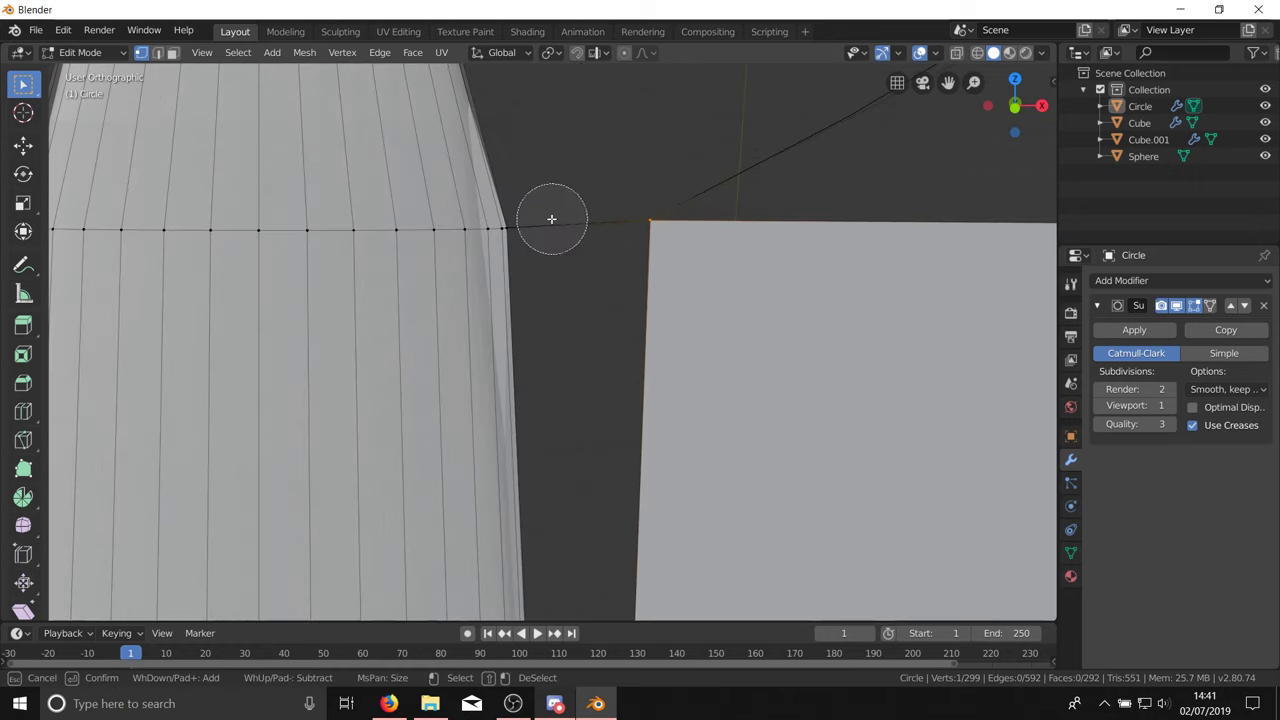
left_click(539, 219)
key("Escape")
scroll(546, 151, "down", 4)
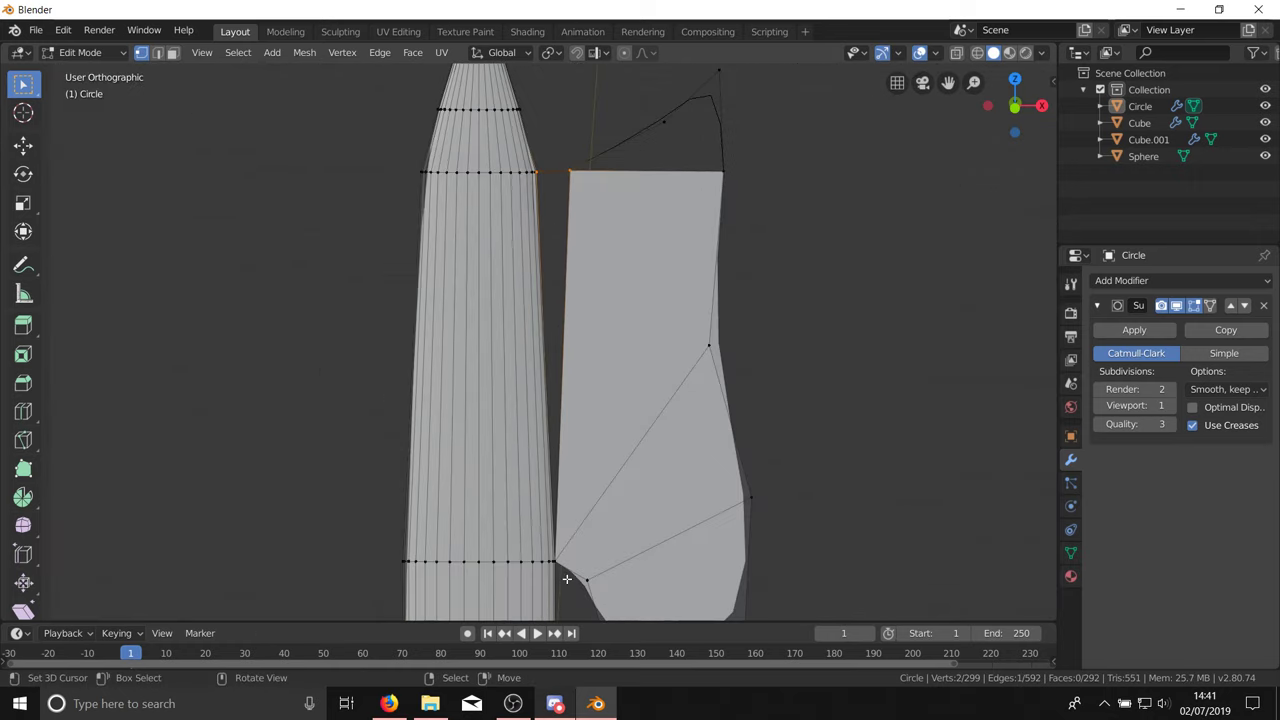
scroll(541, 471, "up", 6)
key("c")
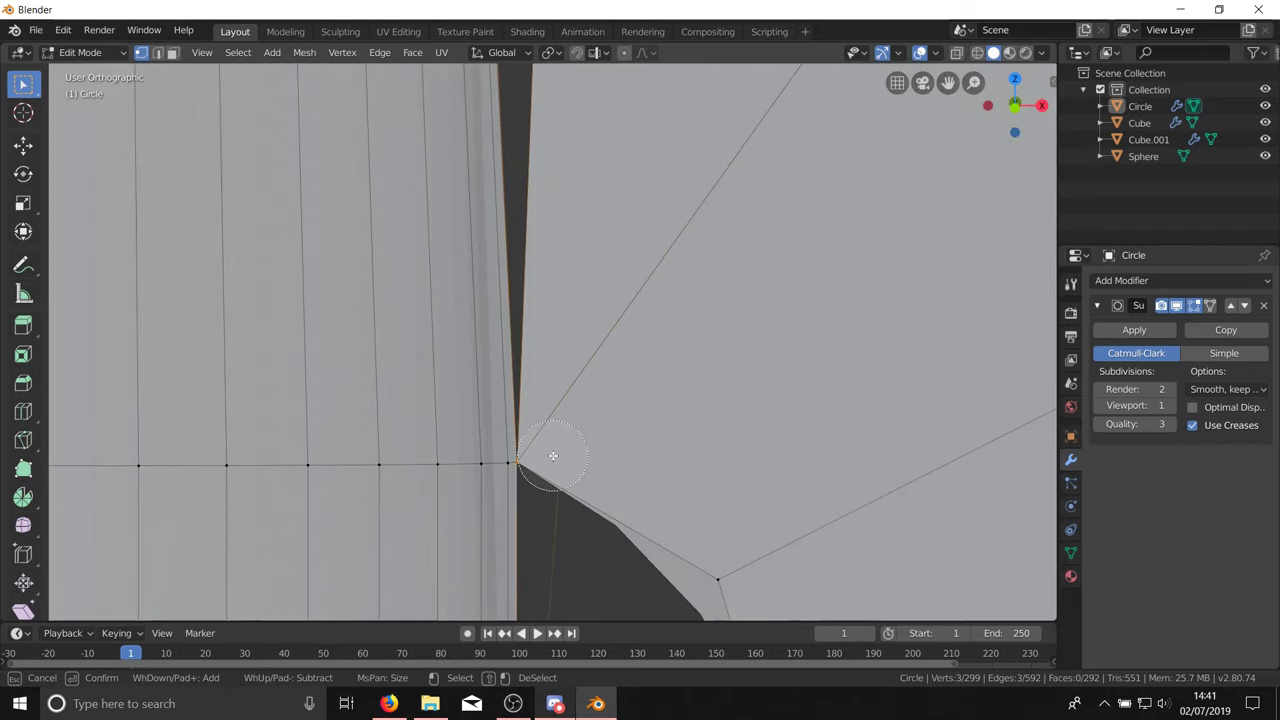
key("Escape")
key("n")
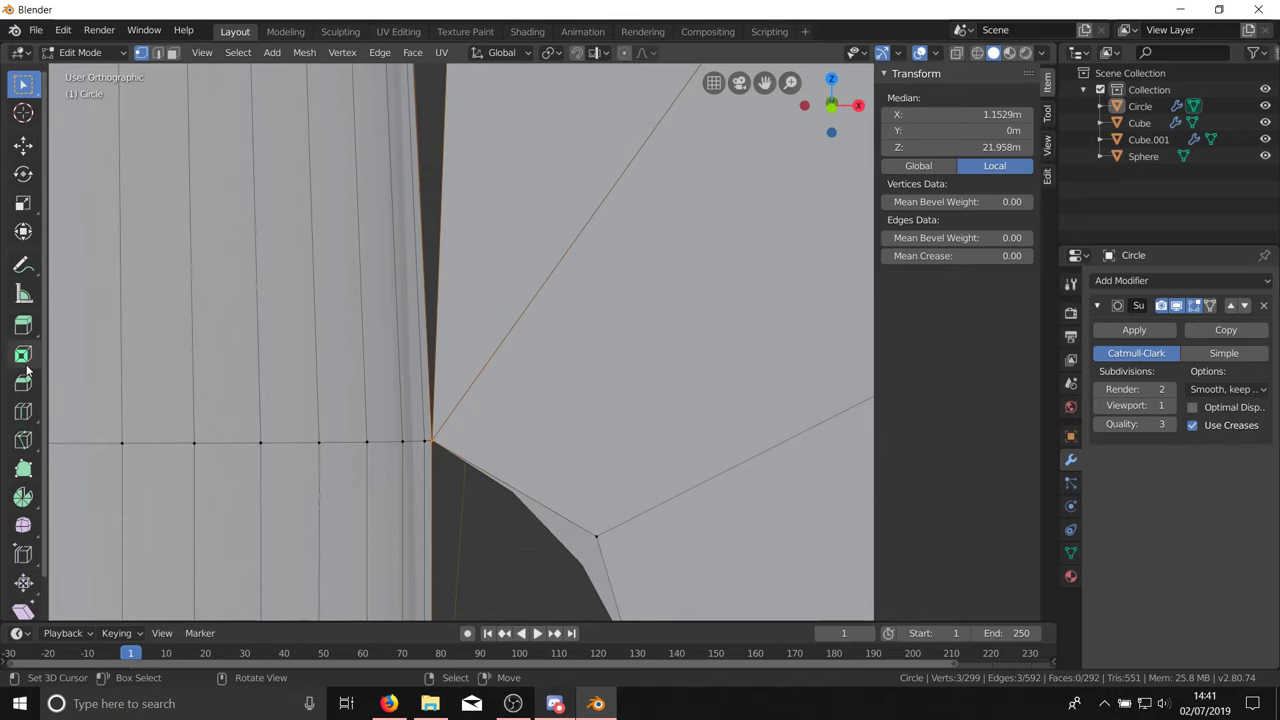
scroll(30, 328, "down", 2)
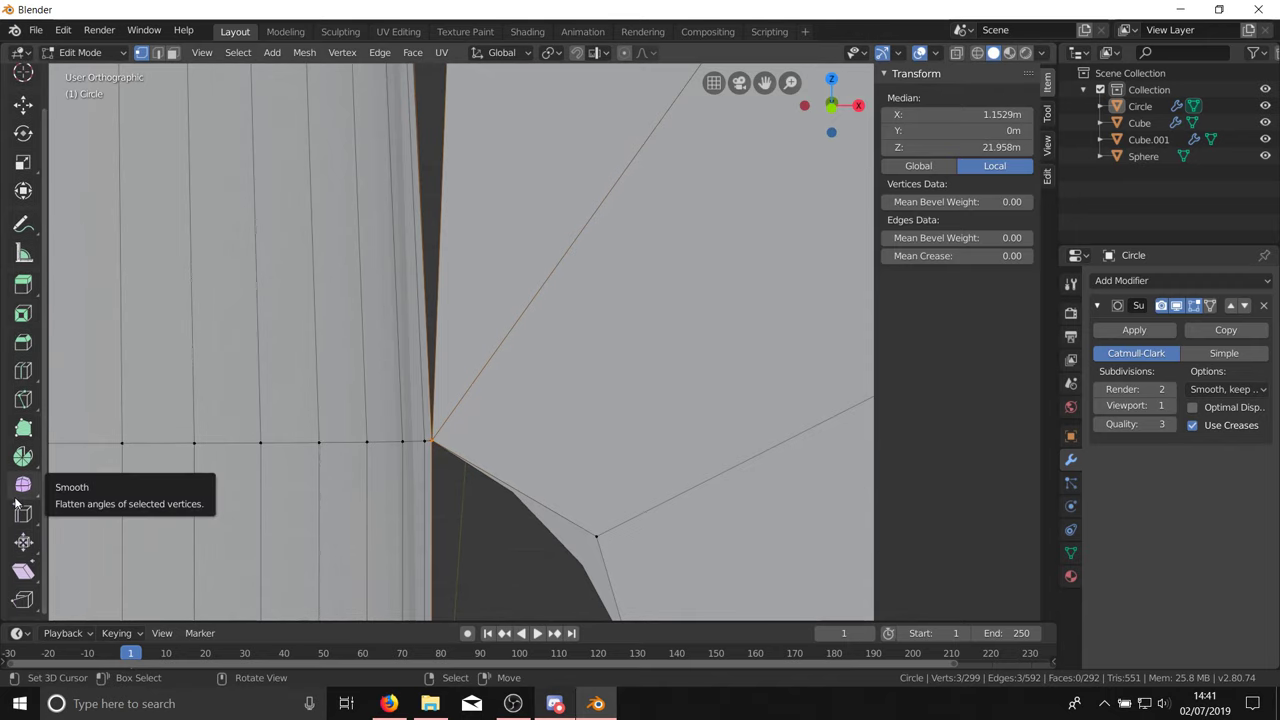
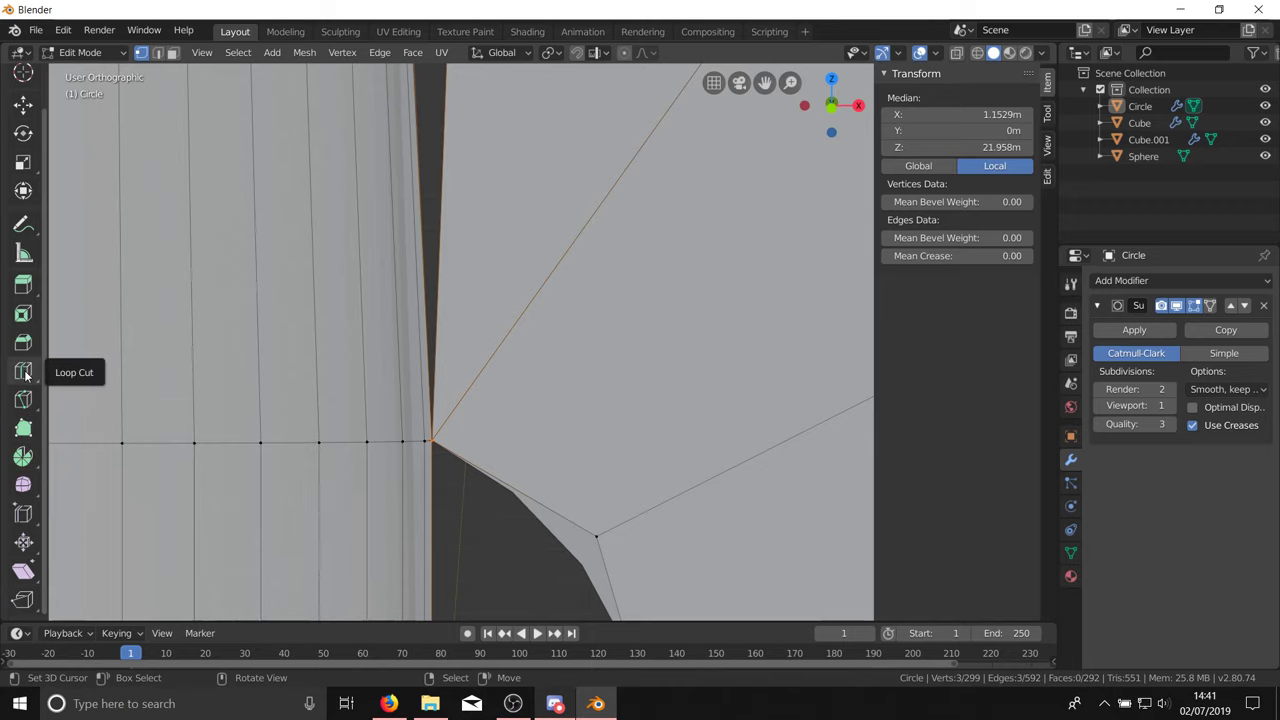
scroll(751, 320, "down", 5)
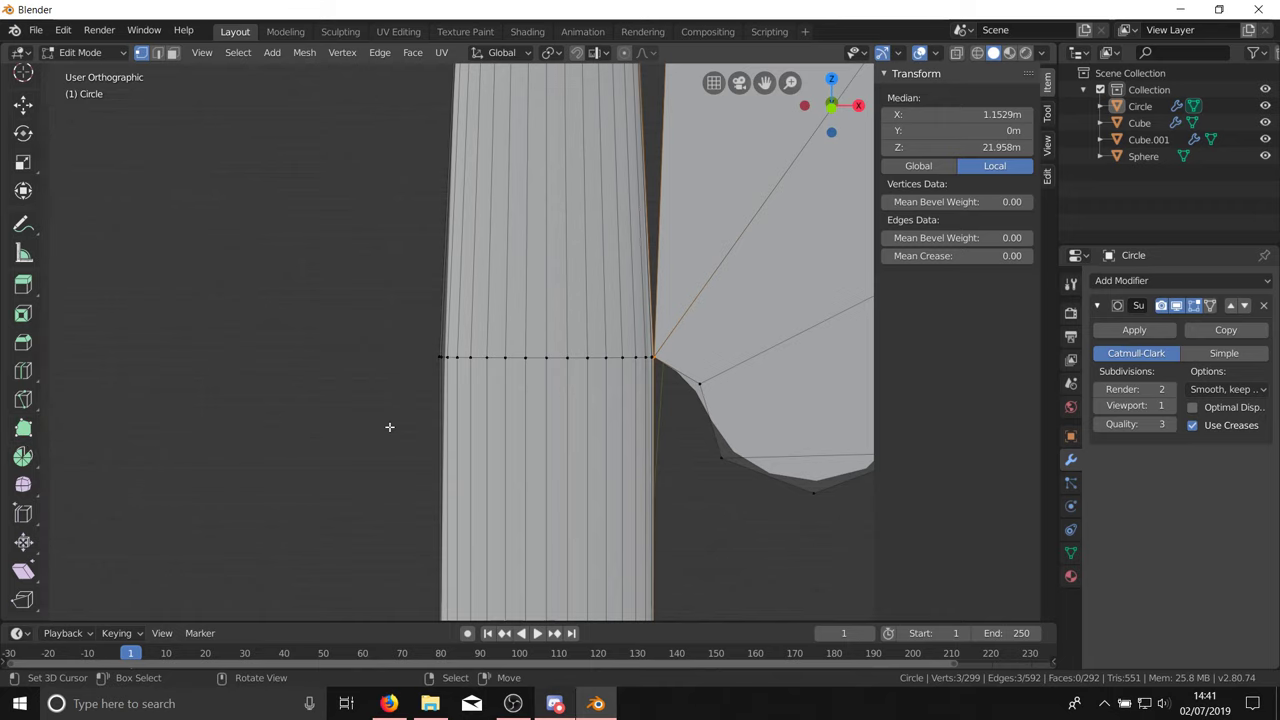
key("n")
Step: Fill the narrow gap beside the blade and the protrusion's pointed top section with faces, and return to Object Mode
scroll(273, 312, "down", 8)
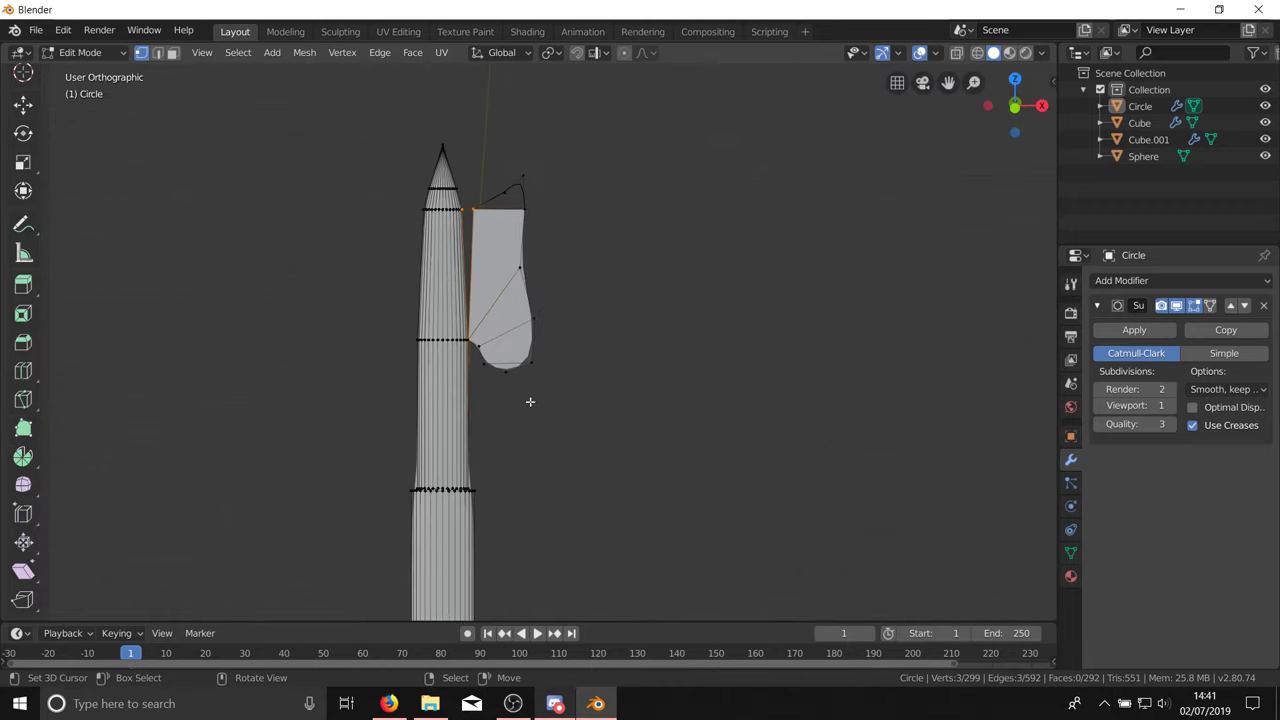
scroll(460, 251, "up", 3)
key("f")
scroll(517, 106, "up", 3)
key("c")
mouse_move(500, 203)
left_mouse_down()
mouse_move(580, 186)
mouse_move(651, 117)
mouse_move(654, 94)
left_mouse_up()
right_click(654, 94)
key("Tab")
scroll(631, 223, "down", 4)
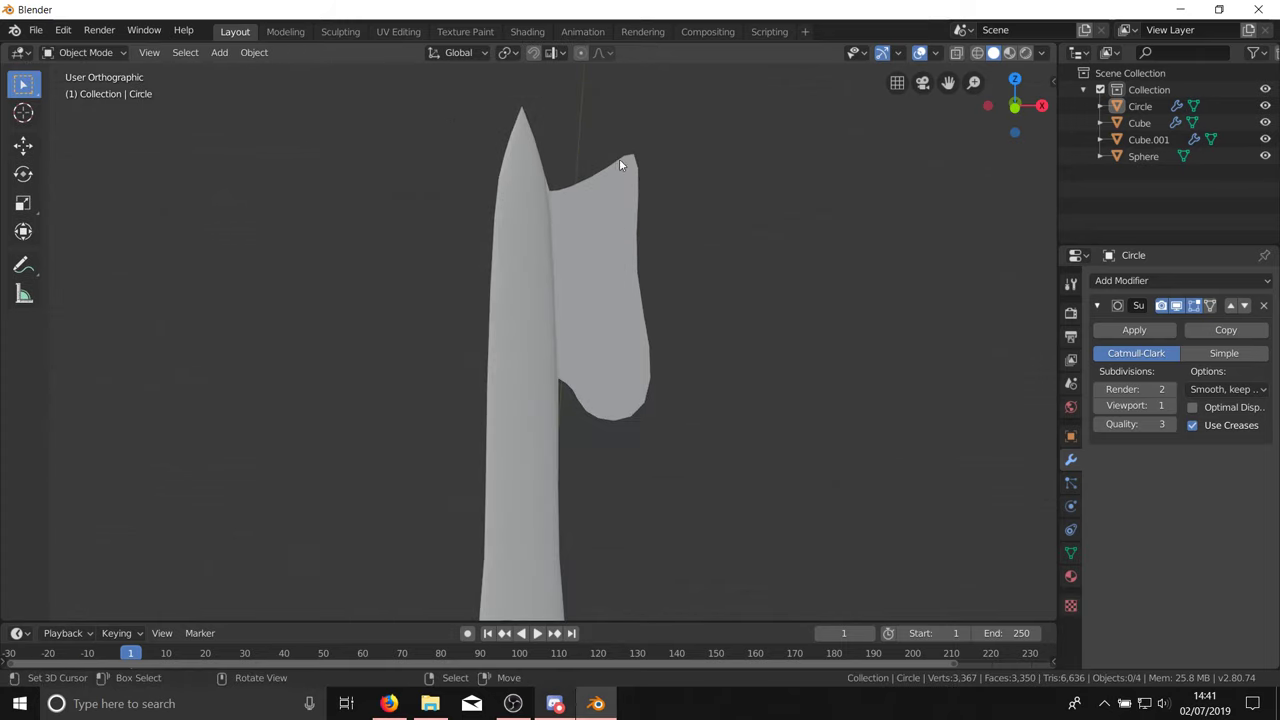
middle_click_drag(623, 166, 606, 293)
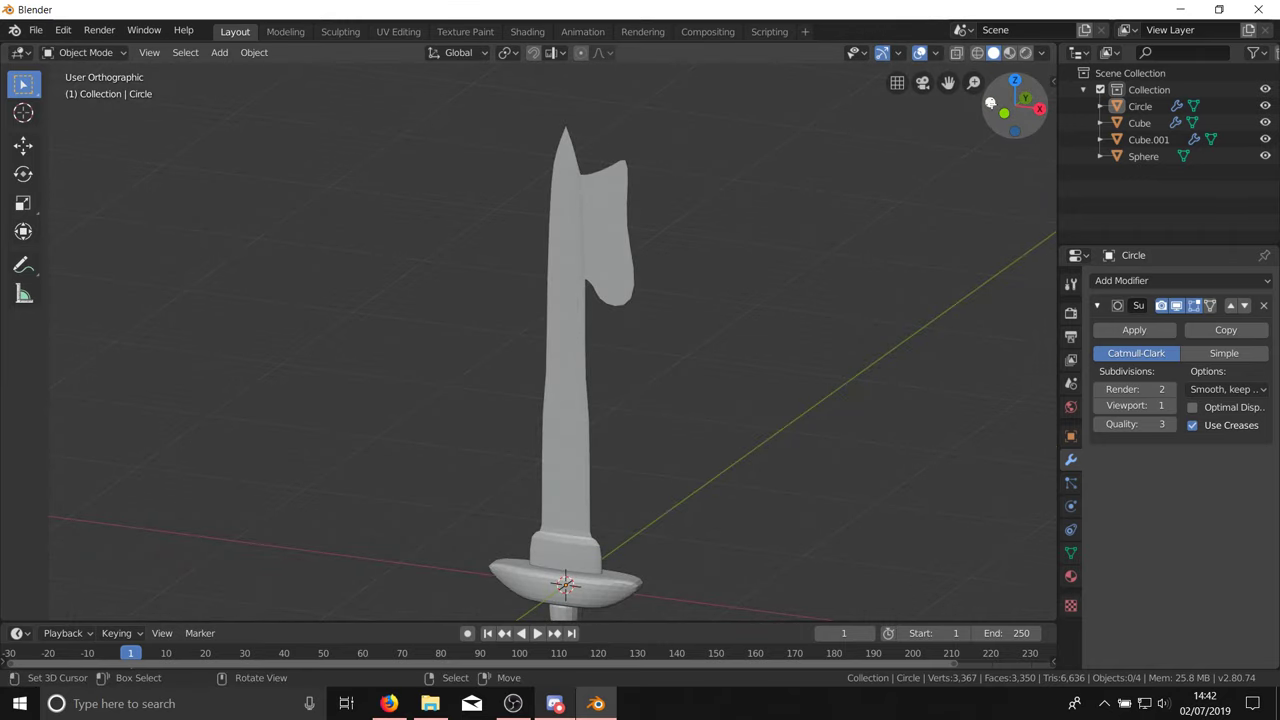
Step: Try MatCap lighting for the viewport shading and switch back to Studio lighting
left_click(1040, 55)
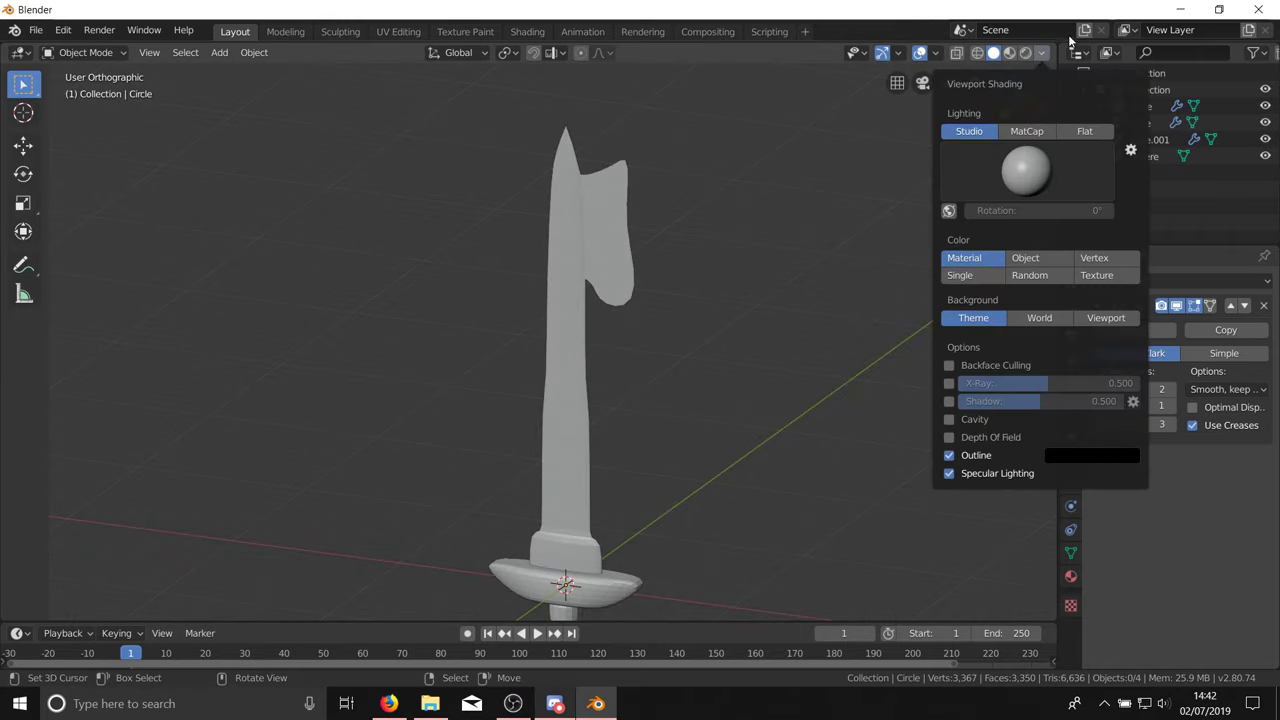
left_click(1043, 56)
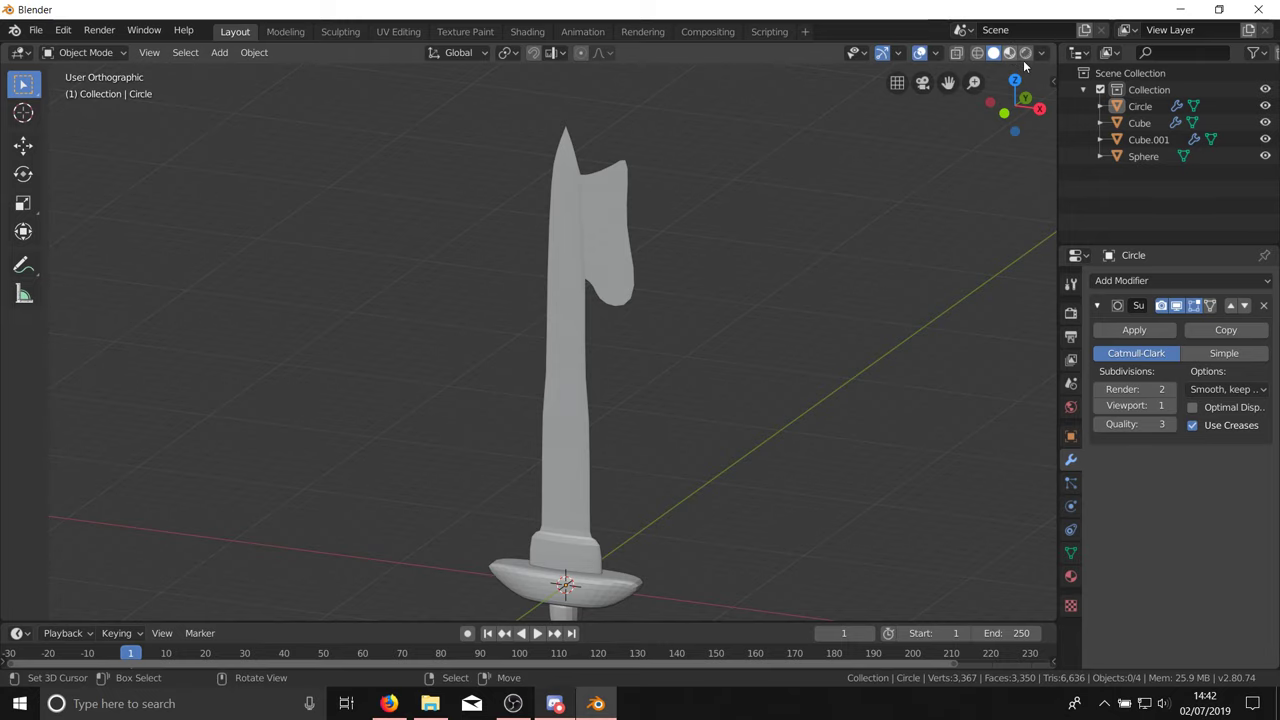
left_click(1041, 54)
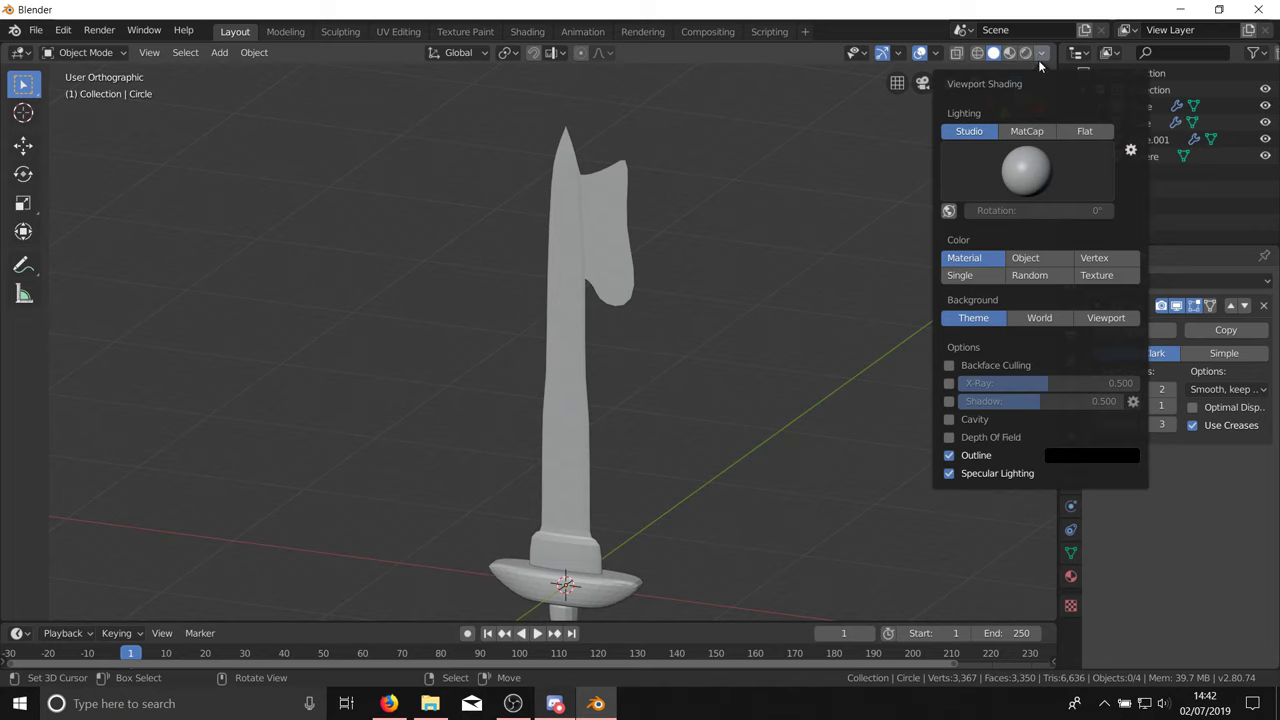
left_click(1027, 131)
left_click(1026, 170)
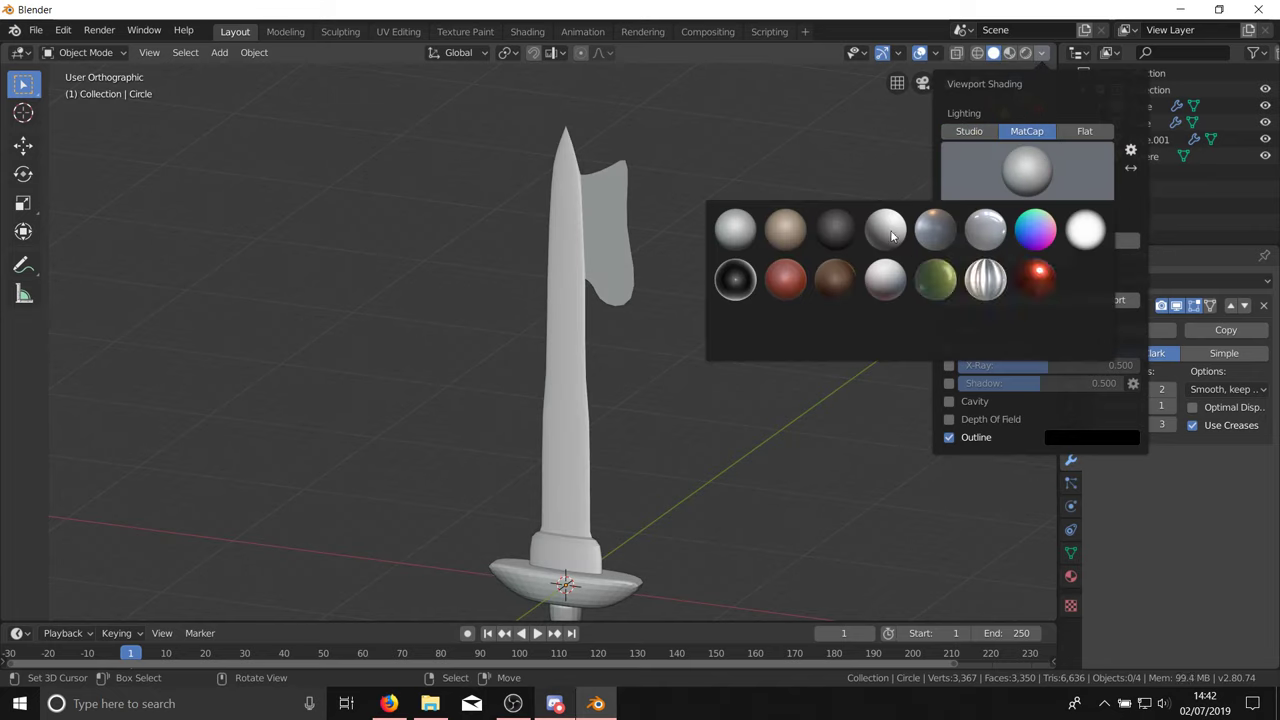
left_click(796, 232)
left_click(969, 133)
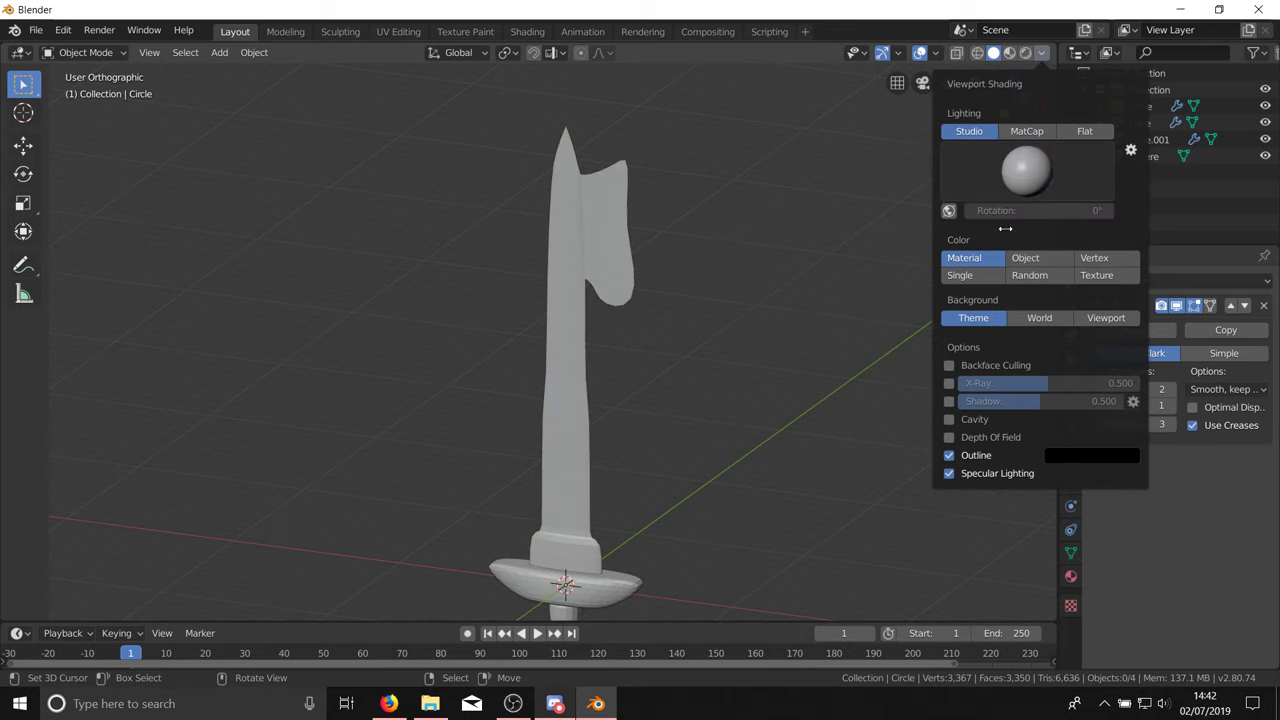
Step: Examine the sword from several angles, including the guard and handle
mouse_move(998, 362)
middle_mouse_down()
mouse_move(769, 348)
mouse_move(962, 302)
mouse_move(964, 358)
mouse_move(549, 371)
mouse_move(400, 354)
mouse_move(484, 311)
mouse_move(583, 354)
mouse_move(376, 385)
mouse_move(392, 380)
middle_mouse_up()
middle_click_drag(604, 215, 903, 317)
middle_click_drag(522, 545, 469, 595)
scroll(469, 595, "up", 2)
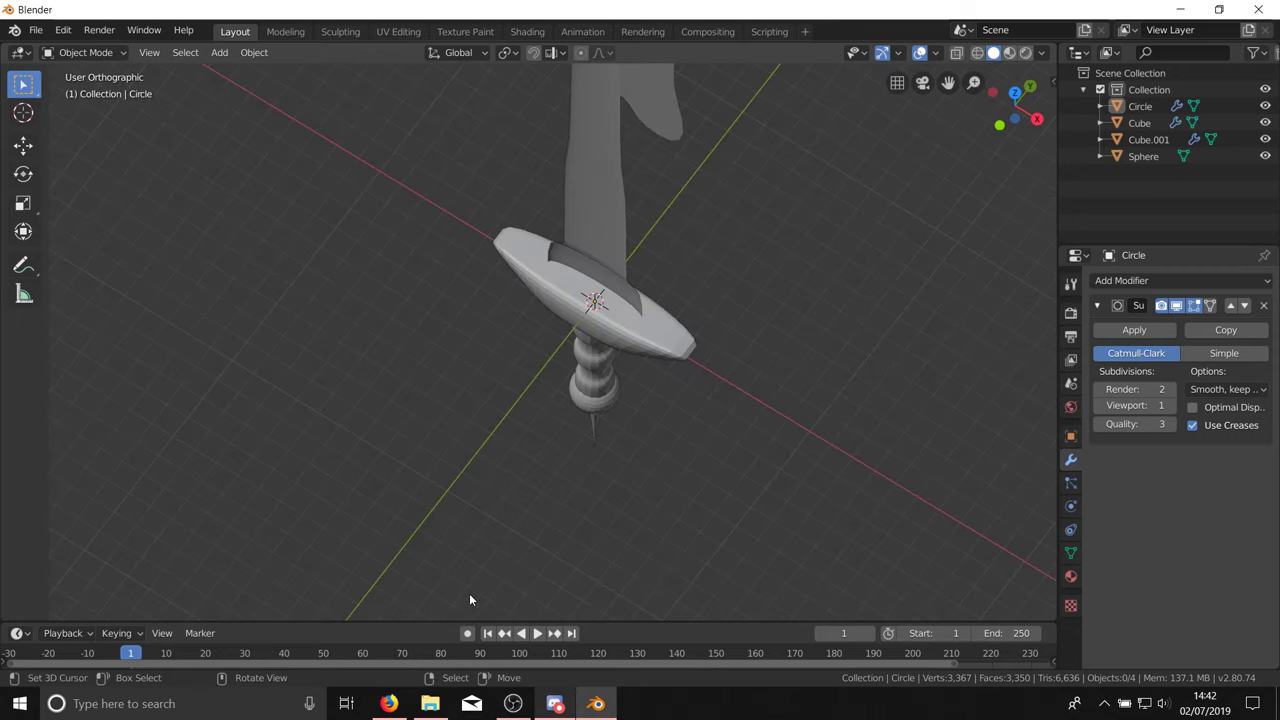
scroll(594, 243, "up", 4)
middle_click_drag(690, 388, 530, 294)
Step: Flip the normals of the entire blade mesh, including the side protrusion, and check the shading in Object Mode
left_click(530, 294)
scroll(580, 190, "down", 3)
scroll(584, 200, "up", 2)
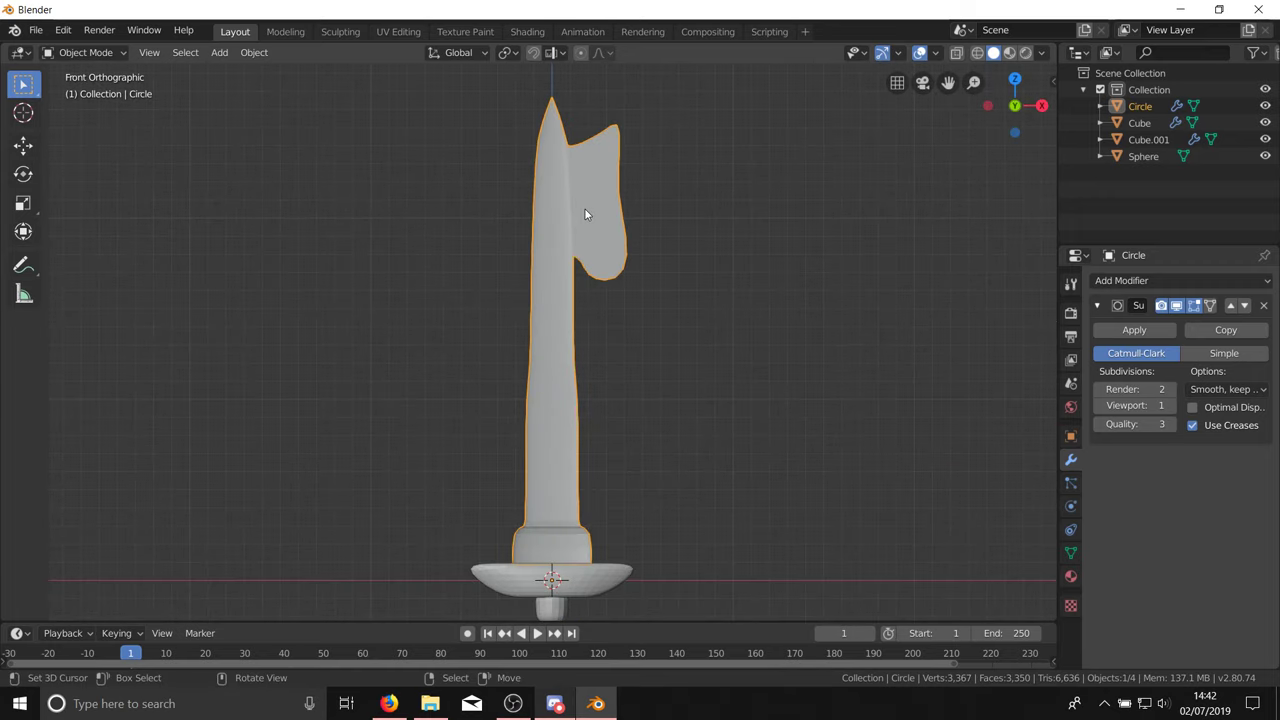
key("Tab")
key("a")
key("F3")
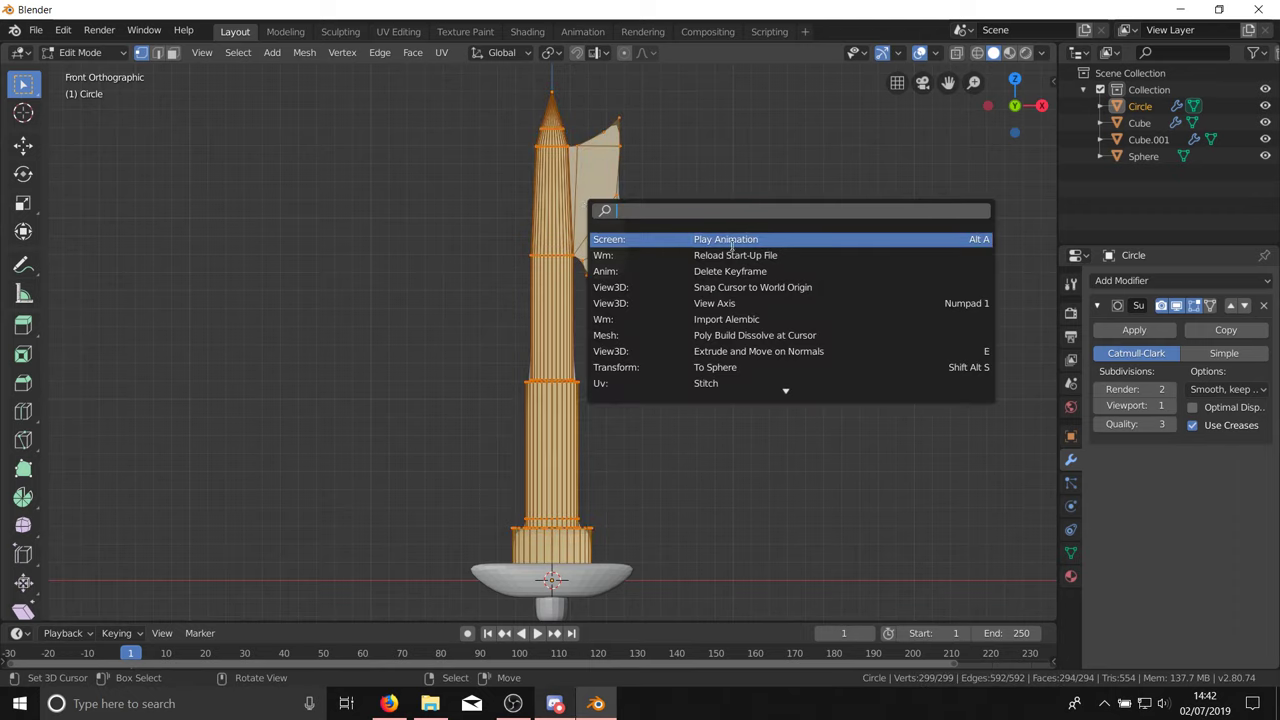
type("flip")
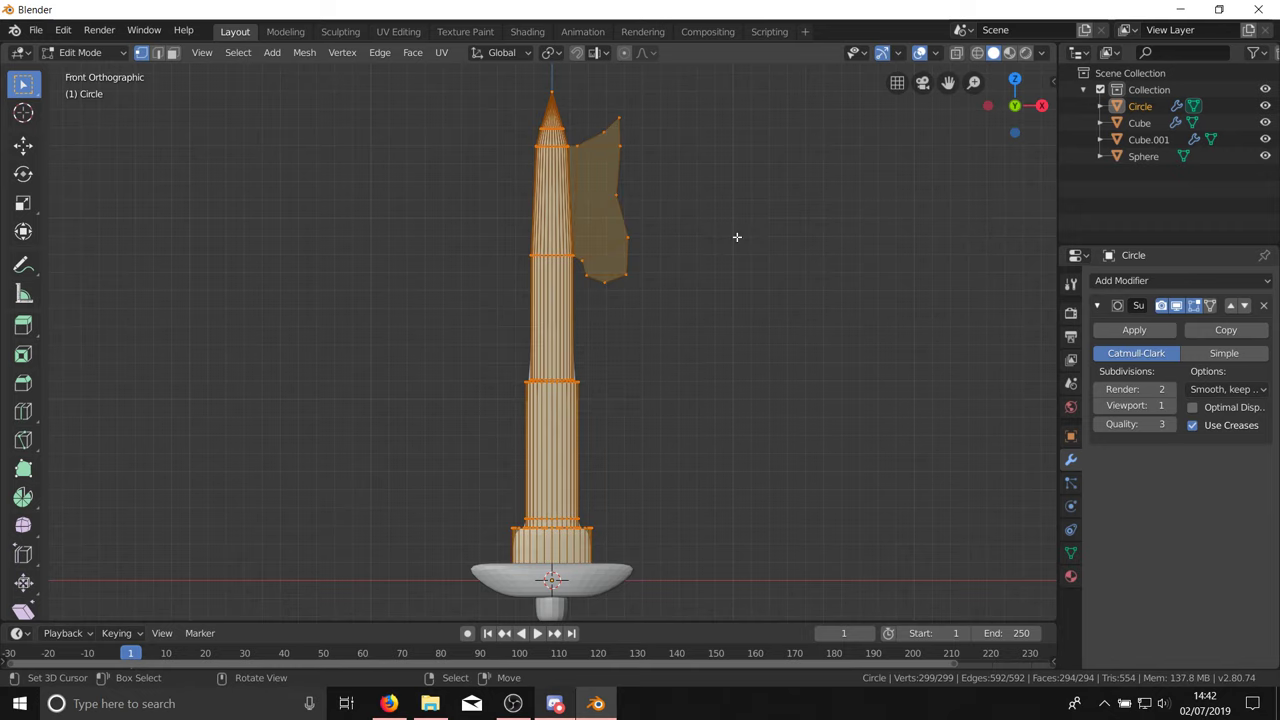
key("Tab")
key("shift+z")
key("shift+z")
left_click(681, 274)
middle_click_drag(681, 274, 846, 217)
Step: Select all the protrusion's faces in face select mode and extrude them slightly in the right side view to give them thickness
key("Tab")
scroll(639, 197, "up", 4)
key("alt+a")
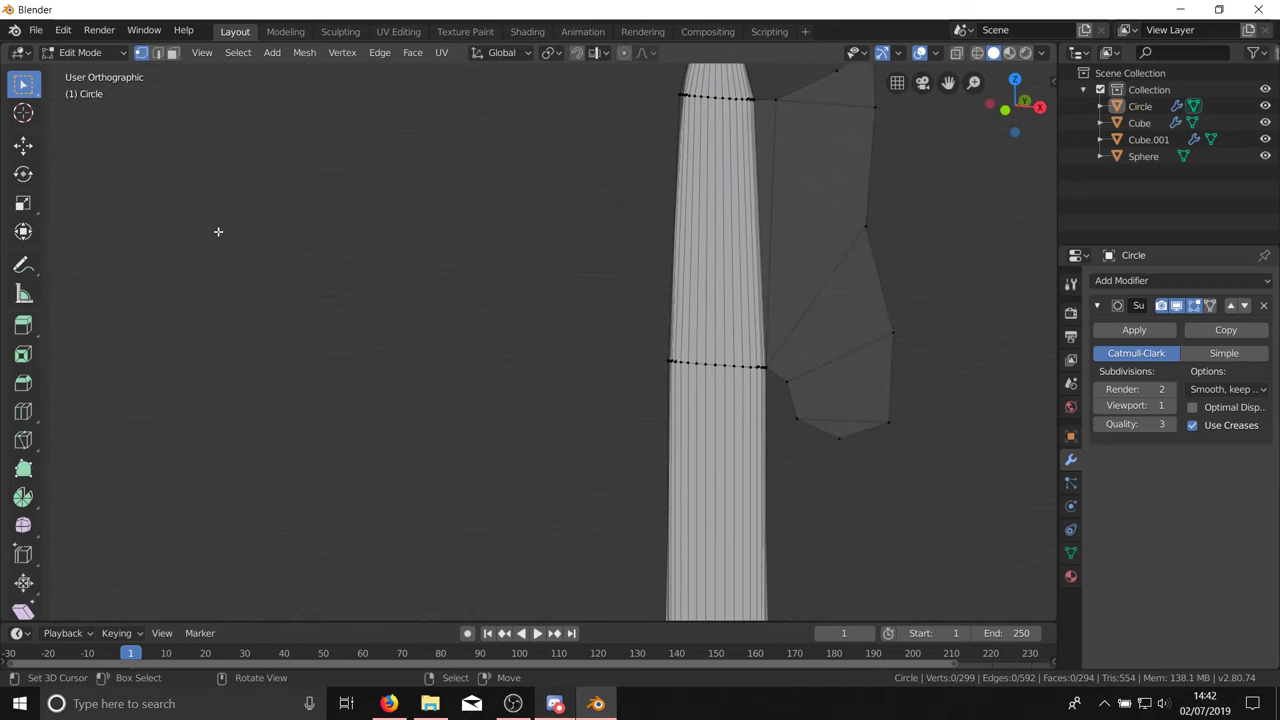
left_click(173, 52)
scroll(323, 229, "down", 4)
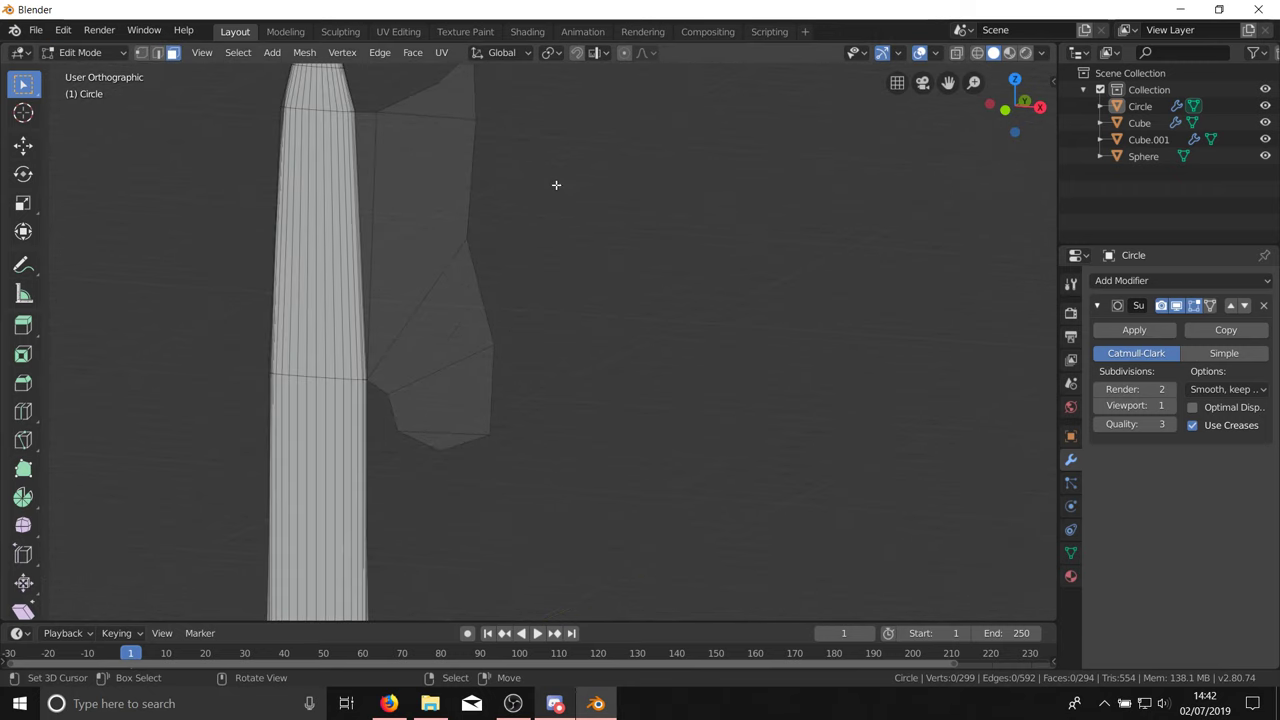
scroll(554, 183, "up", 4)
key("c")
mouse_move(485, 118)
left_mouse_down()
mouse_move(417, 166)
mouse_move(420, 249)
mouse_move(471, 405)
left_mouse_up()
key("Escape")
middle_click_drag(566, 318, 440, 292)
key("KP_3")
key("KP_Decimal")
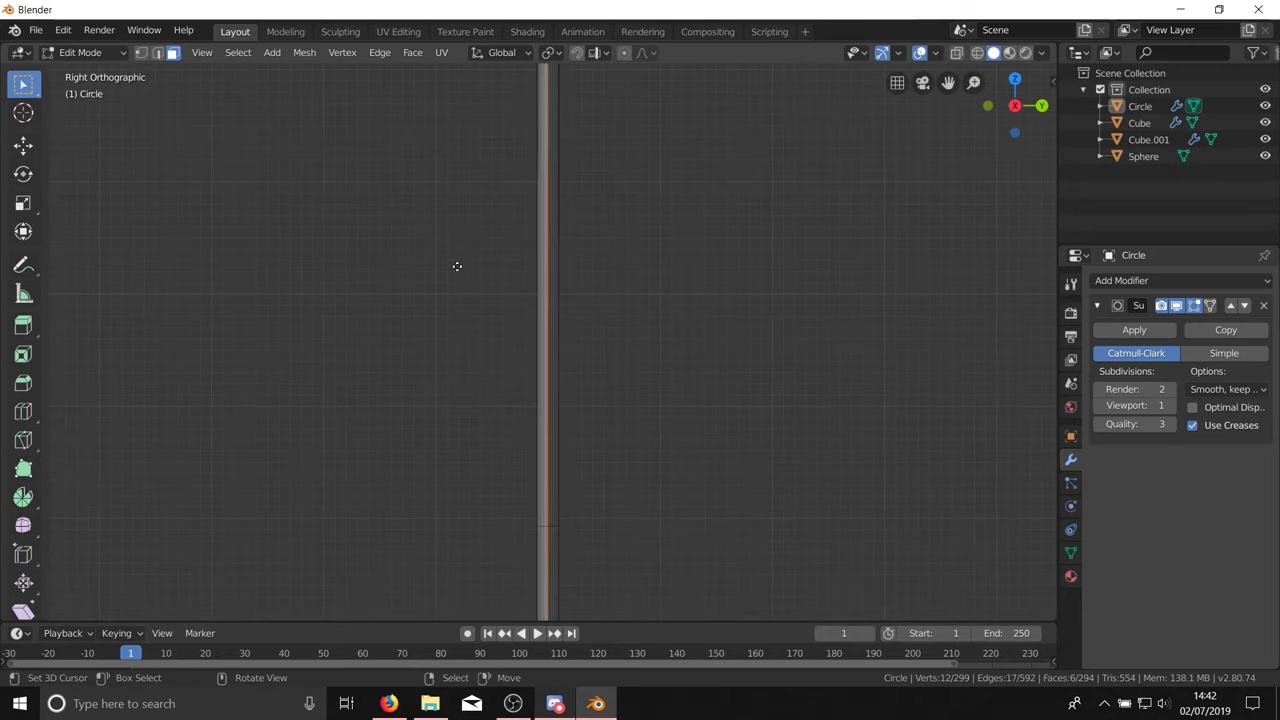
key("e")
left_click(451, 262)
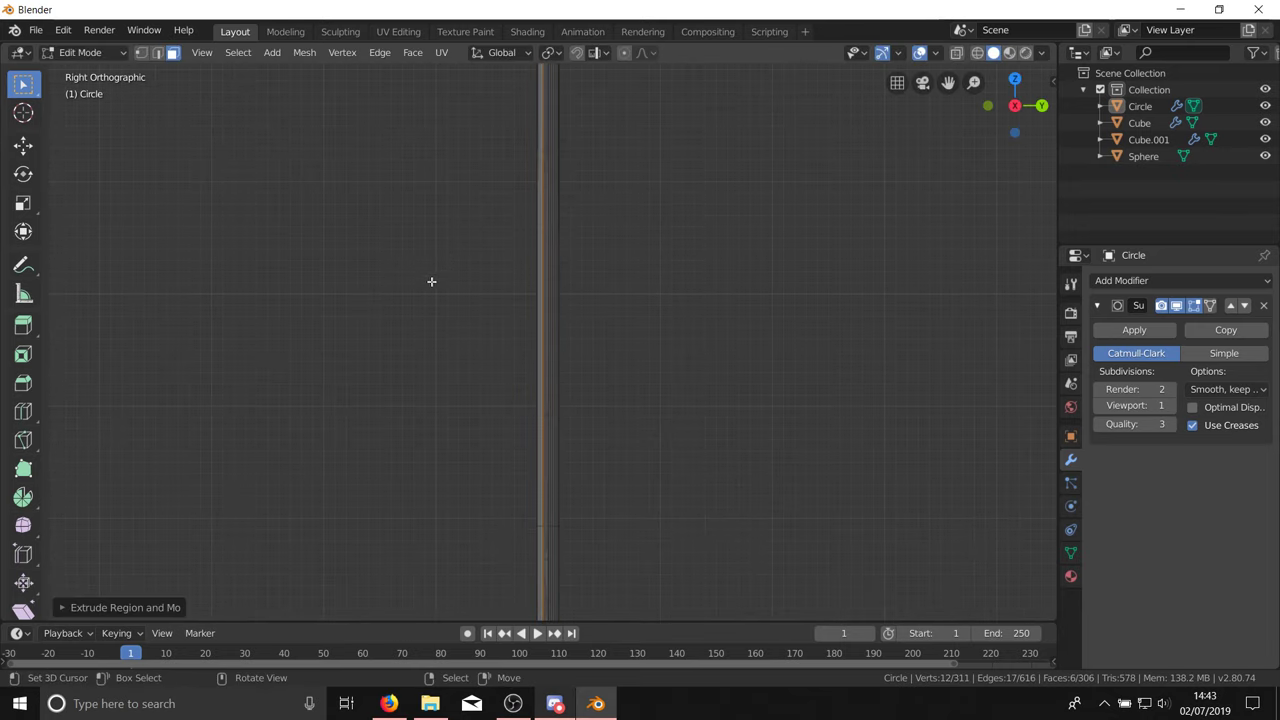
middle_click_drag(431, 280, 649, 417)
key("Tab")
key("Tab")
Step: Flip the normals of the protrusion's flat front faces and check the result from the front
key("x")
key("c")
mouse_move(543, 134)
left_mouse_down()
mouse_move(499, 197)
mouse_move(571, 480)
left_mouse_up()
key("Escape")
key("F3")
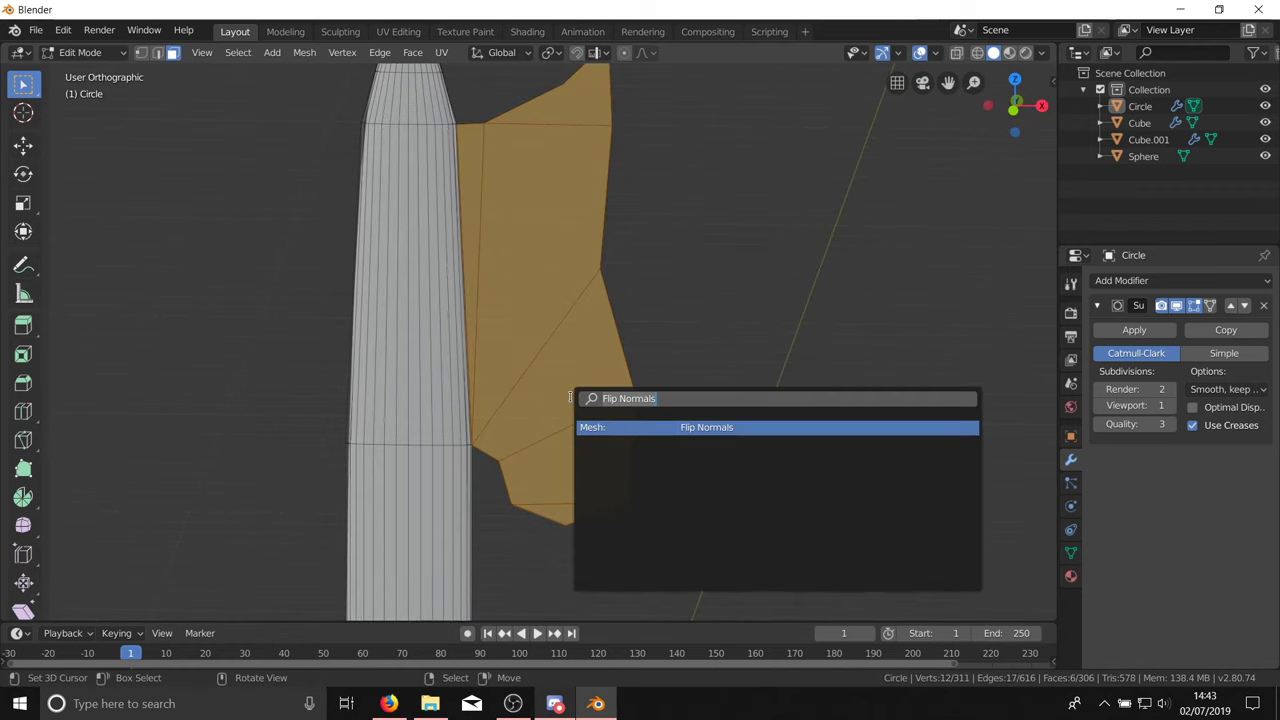
left_click(662, 429)
key("alt+a")
key("Tab")
mouse_move(697, 424)
middle_mouse_down()
mouse_move(734, 563)
mouse_move(526, 531)
mouse_move(471, 429)
mouse_move(654, 397)
mouse_move(691, 366)
mouse_move(606, 423)
middle_mouse_up()
key("Tab")
scroll(606, 423, "down", 3)
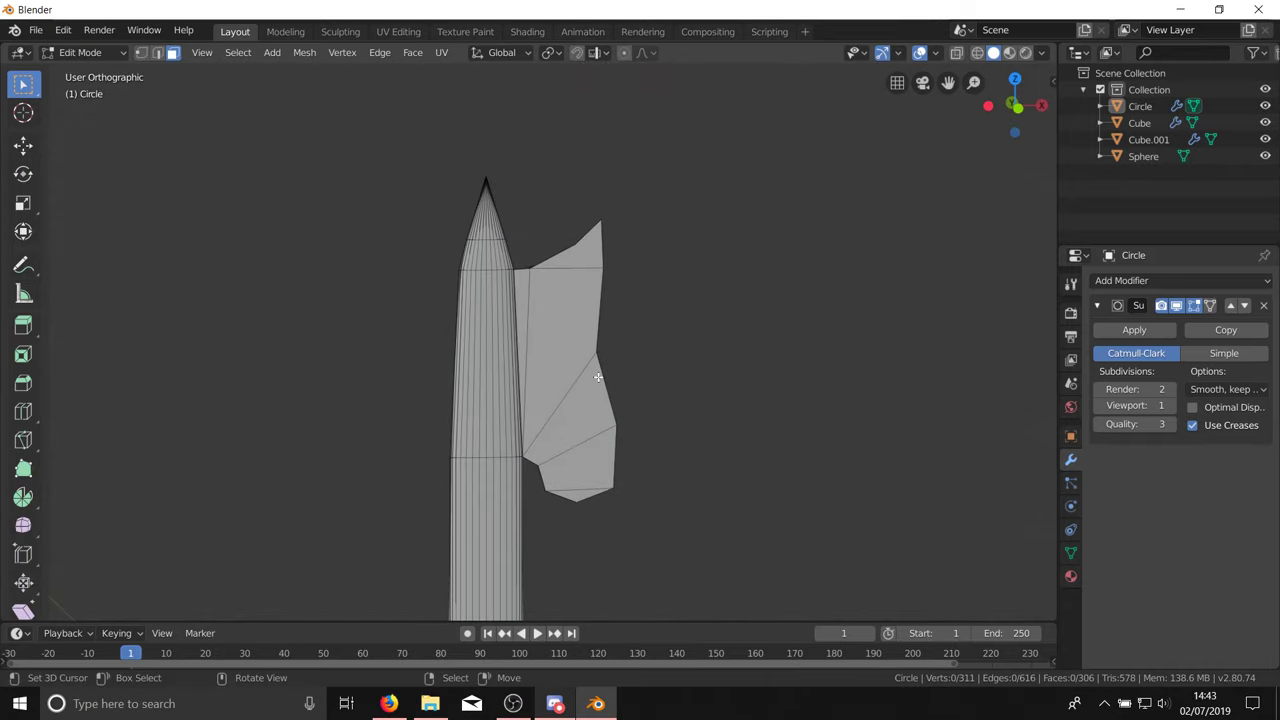
Step: Select all faces of the blade's side protrusion and delete them
key("c")
mouse_move(582, 237)
left_mouse_down()
mouse_move(563, 277)
mouse_move(590, 470)
left_mouse_up()
key("Escape")
mouse_move(590, 470)
middle_mouse_down()
mouse_move(394, 437)
mouse_move(431, 431)
mouse_move(446, 409)
mouse_move(412, 362)
middle_mouse_up()
scroll(533, 347, "up", 6)
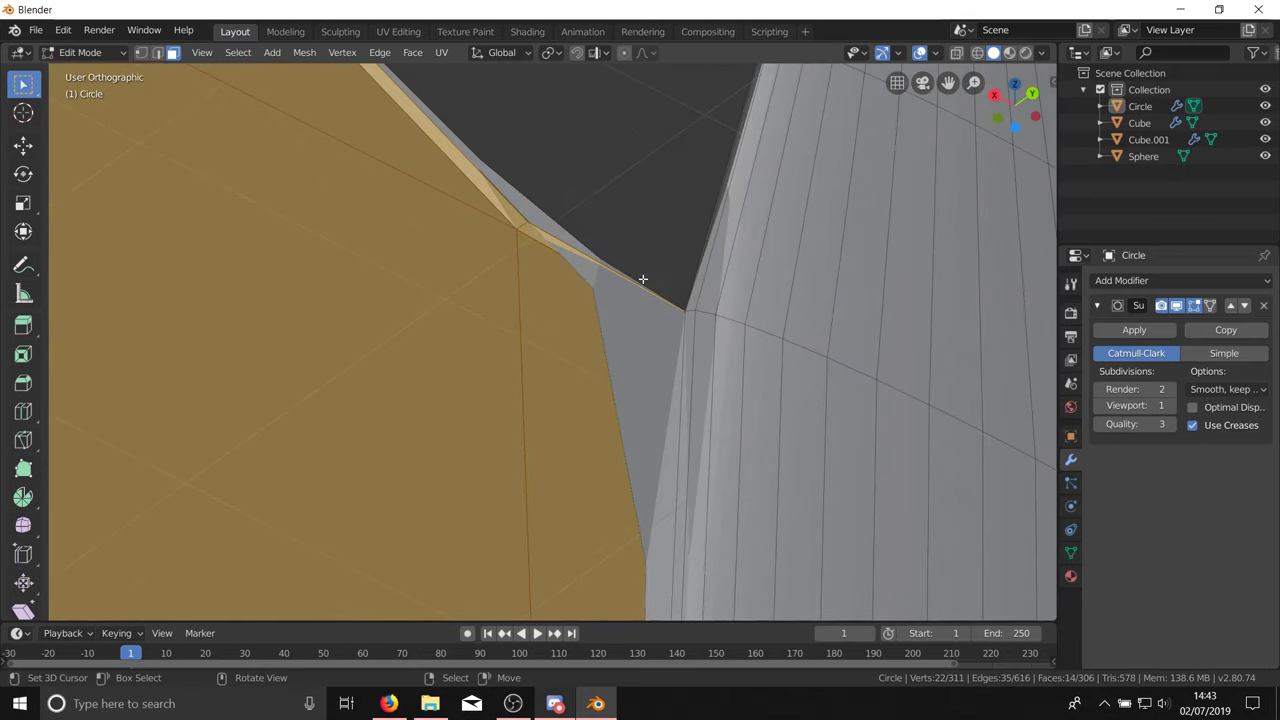
scroll(503, 229, "down", 5)
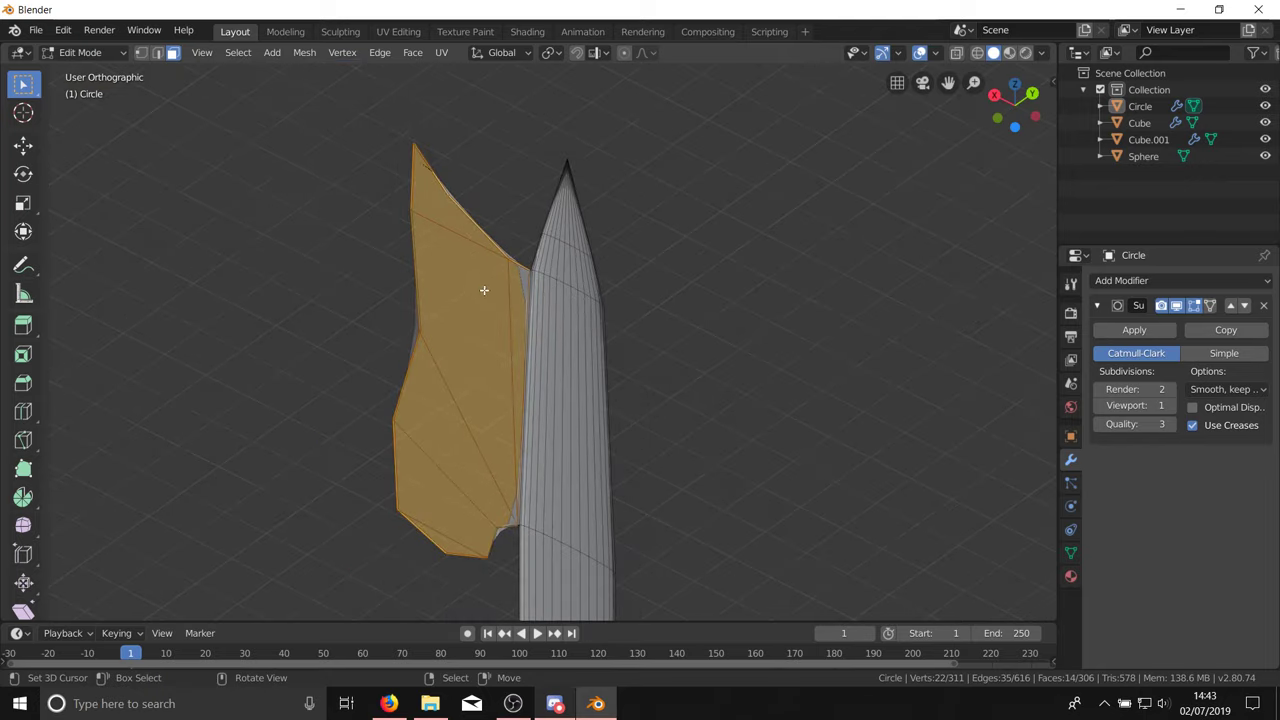
middle_click_drag(486, 289, 482, 352)
key("x")
left_click(662, 336)
Step: Try extruding one narrow blade face outward by about 1.57 m in the right side view and check its shape in Object Mode
scroll(486, 262, "up", 4)
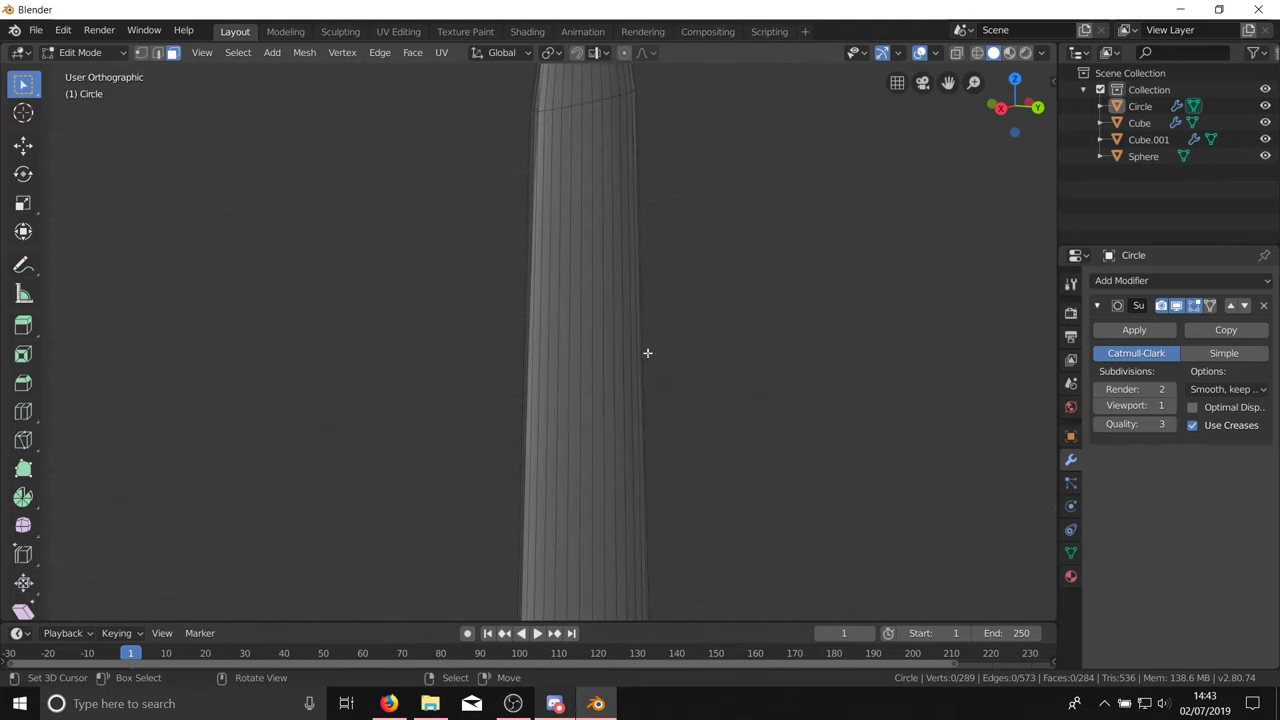
middle_click_drag(629, 289, 434, 234)
scroll(565, 344, "up", 3)
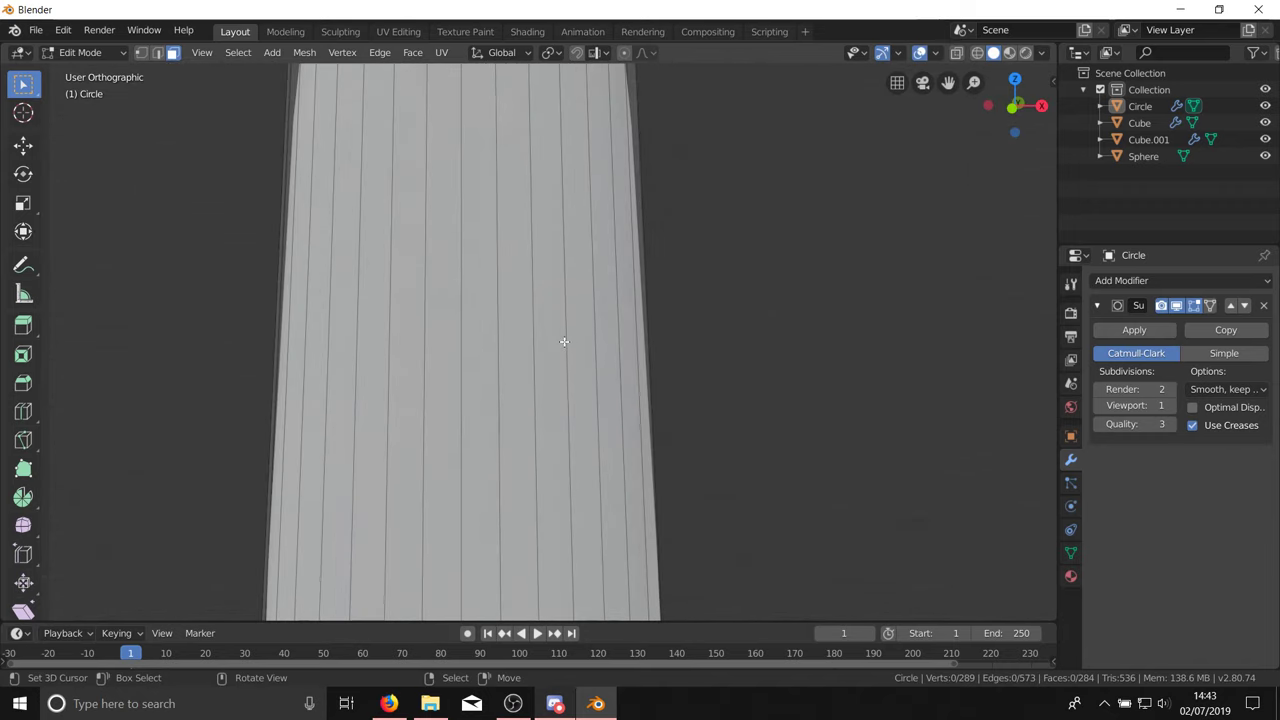
key("c")
left_click(551, 333)
key("Escape")
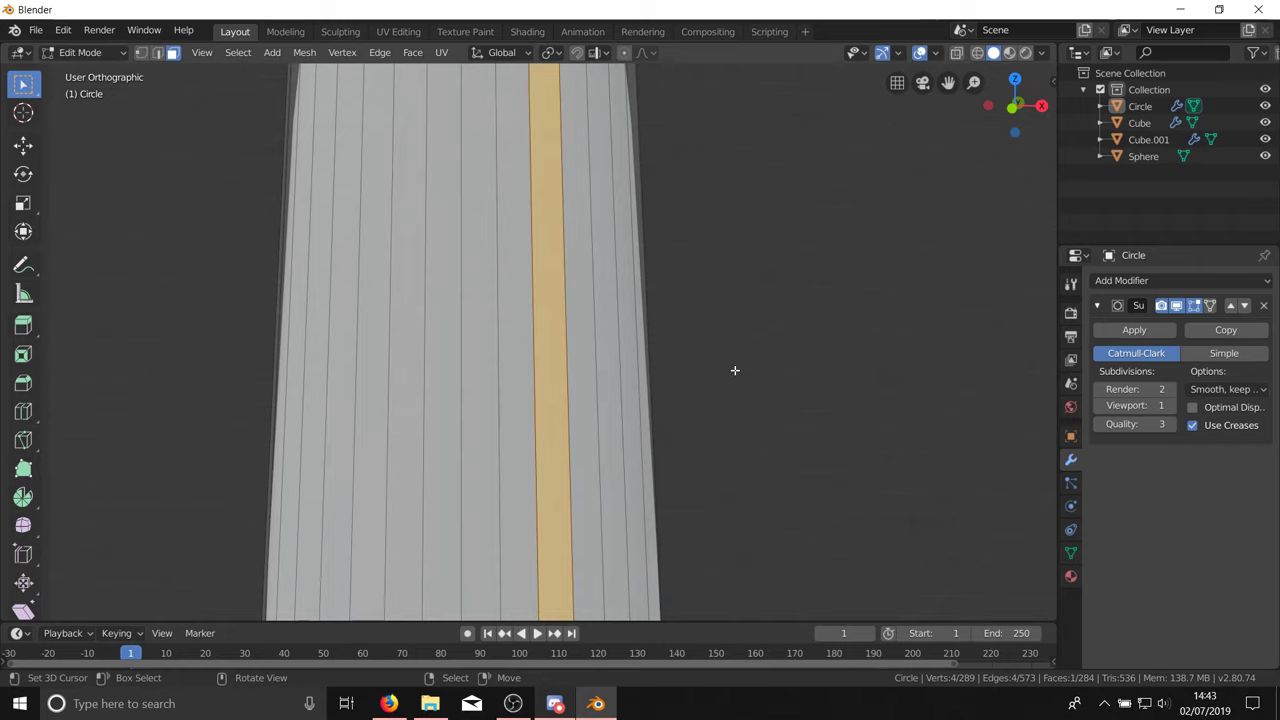
key("KP_3")
key("e")
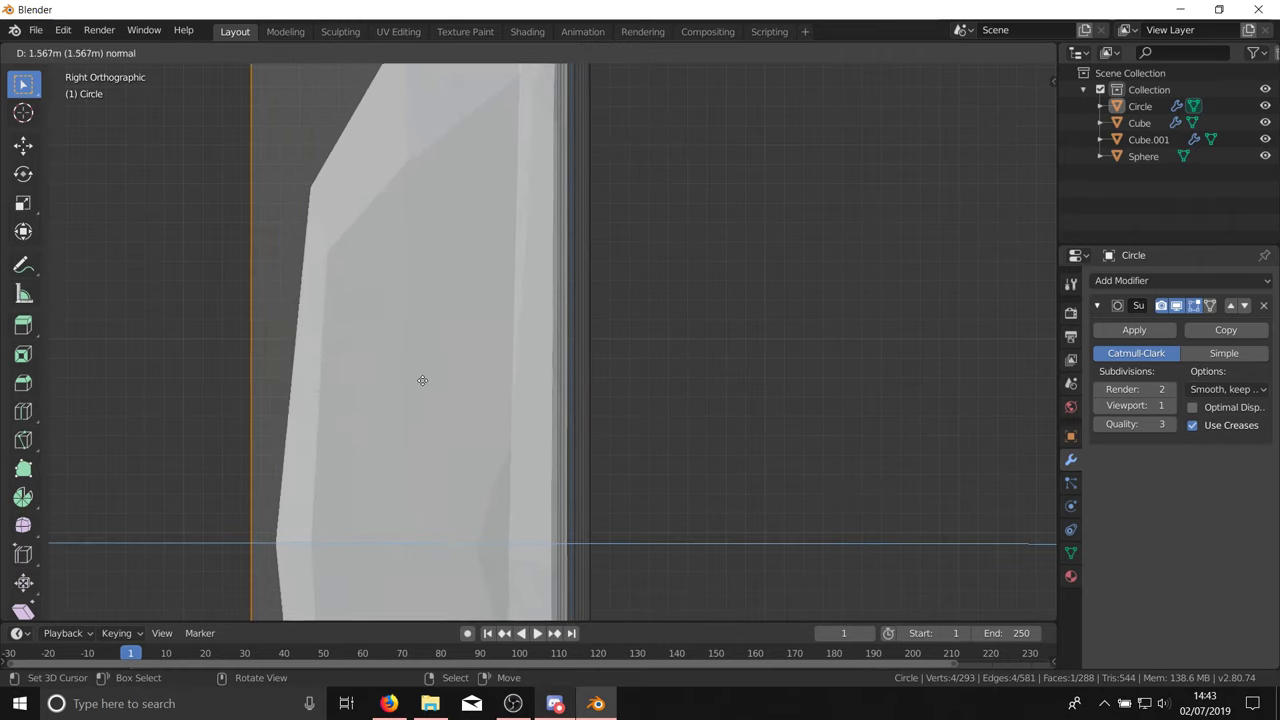
left_click(423, 380)
scroll(897, 303, "down", 9)
scroll(726, 402, "up", 3)
middle_click_drag(762, 401, 645, 418)
key("Tab")
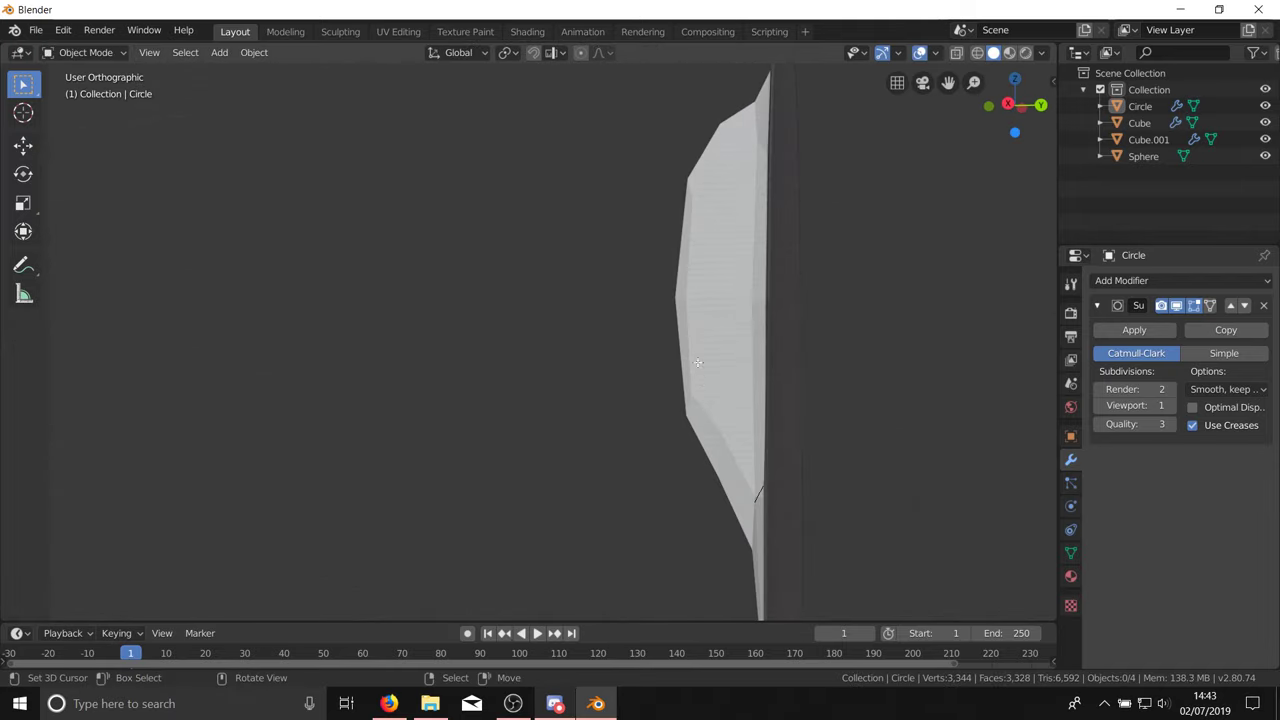
Step: Try adding a loop cut around the extruded fin, sliding it close against the blade, and check the result in Object Mode
key("Tab")
key("ctrl+r")
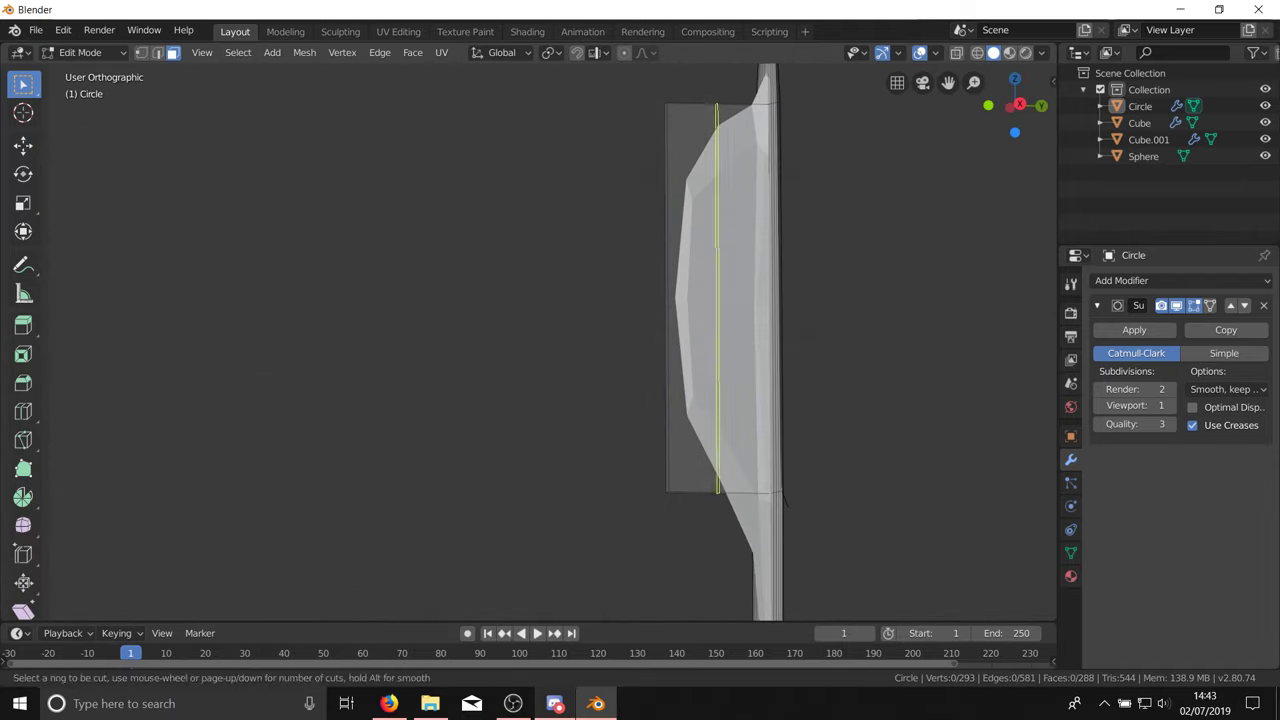
scroll(709, 102, "up", 5)
left_click(709, 102)
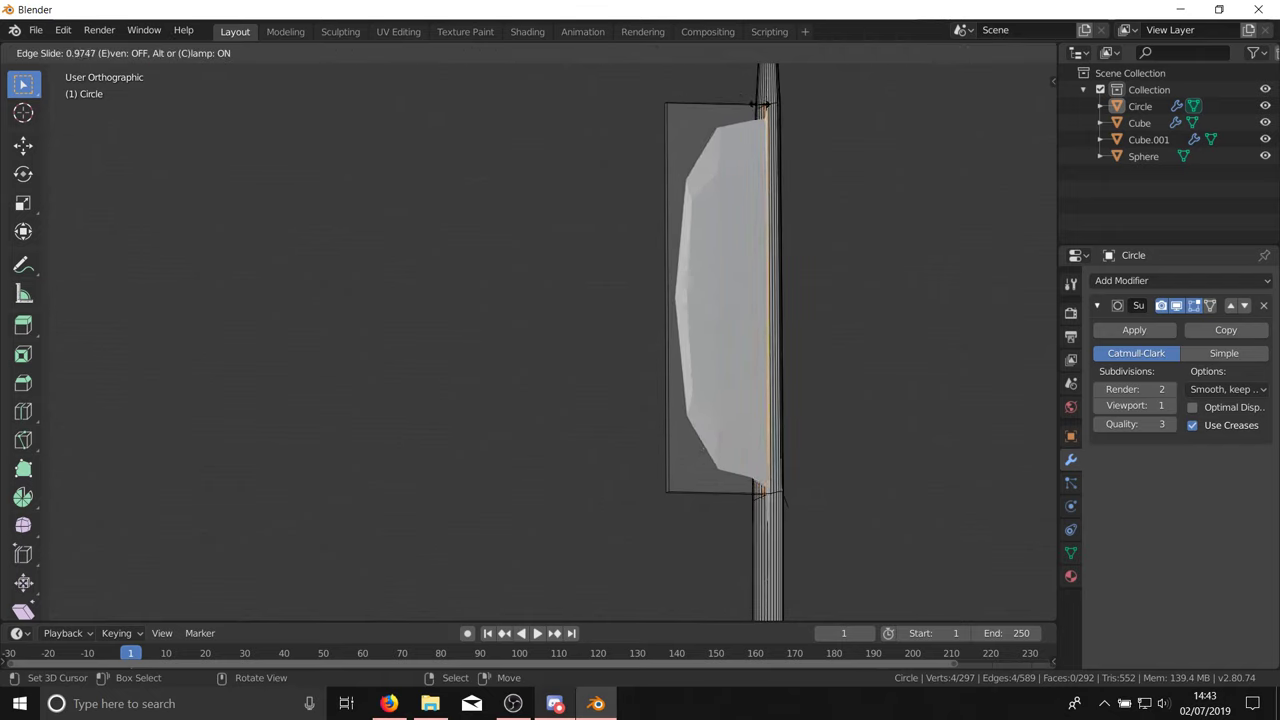
left_click(760, 104)
middle_click_drag(634, 243, 651, 323)
key("Tab")
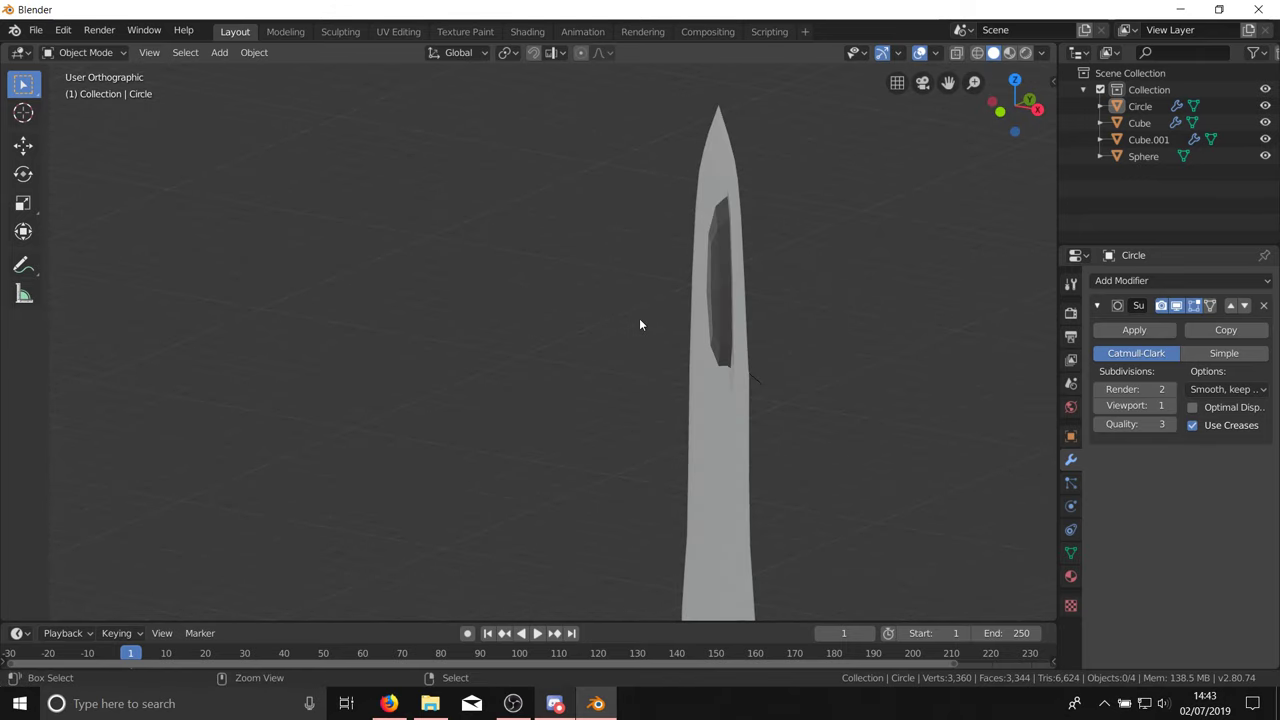
Step: Undo the loop cut and the face extrusion on the blade
key("Tab")
key("3")
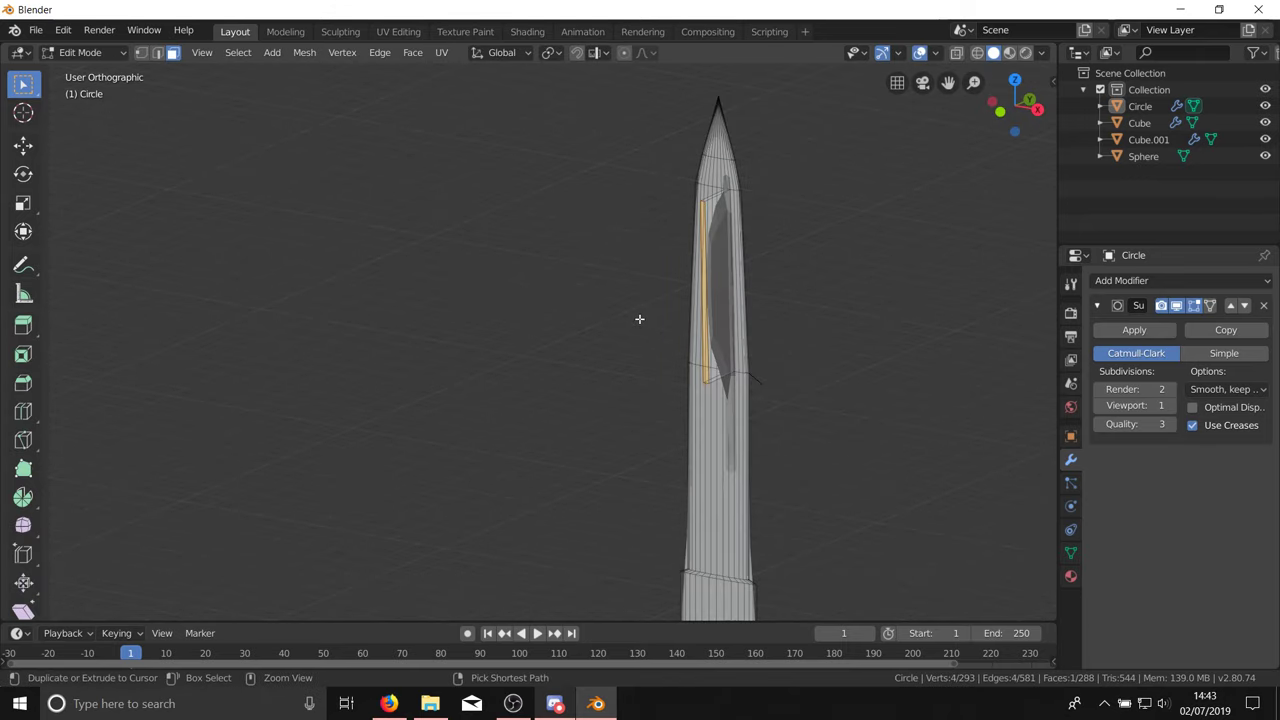
key("ctrl+z")
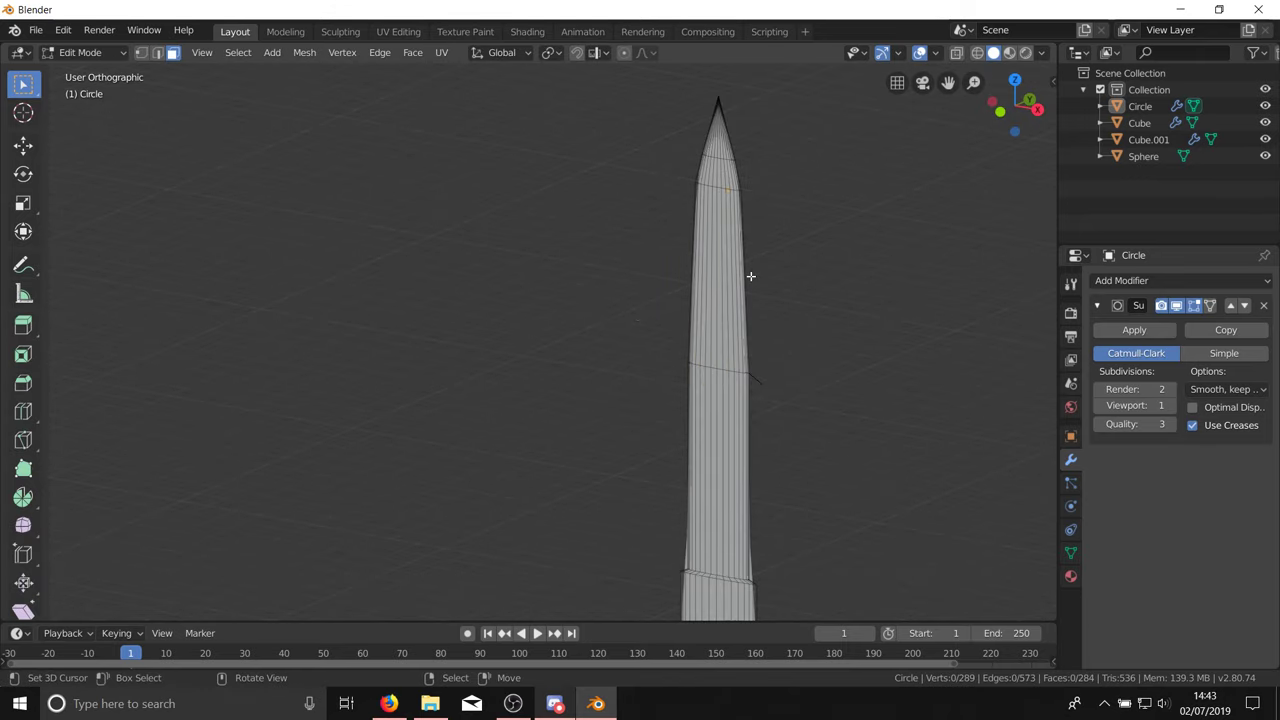
Step: Delete the stray vertex sticking out of the blade's side and return to the full sword in Object Mode
key("Tab")
middle_click_drag(750, 275, 623, 400)
key("Tab")
scroll(674, 341, "up", 5)
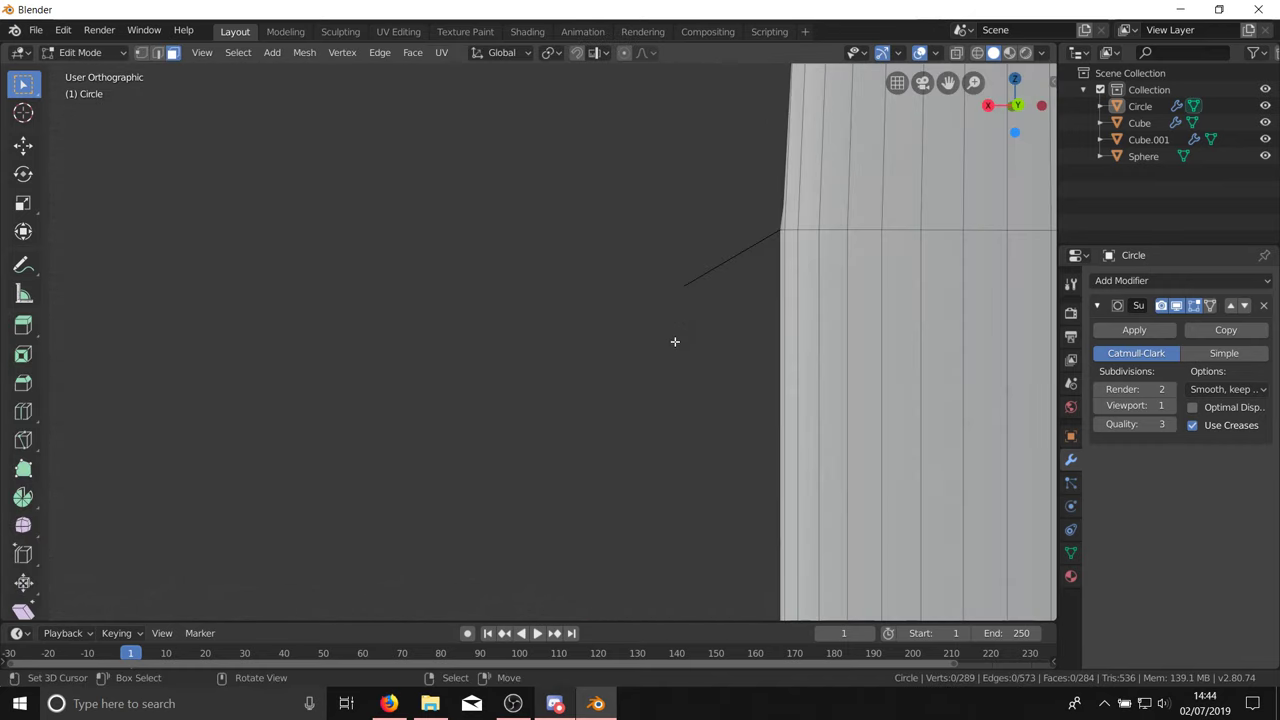
key("c")
left_click(683, 286)
right_click(678, 298)
key("x")
left_click(679, 293)
key("KP_1")
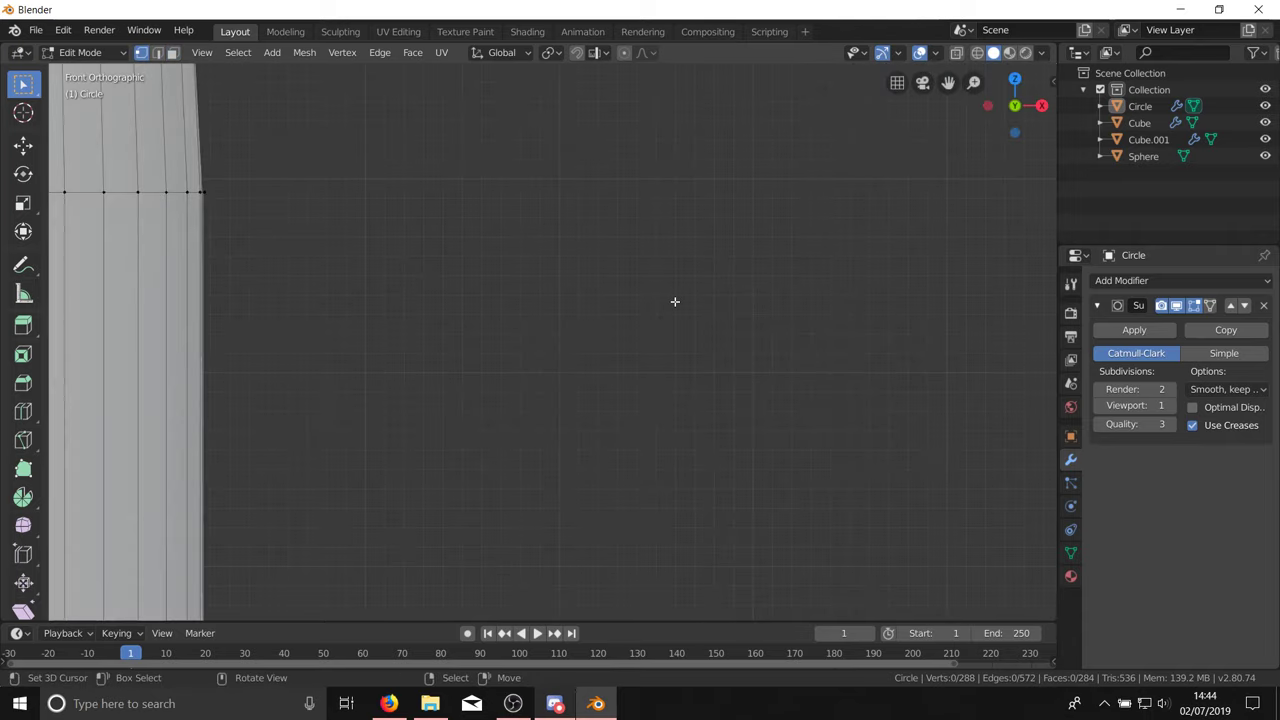
scroll(246, 177, "down", 10)
key("Tab")
scroll(525, 205, "down", 3)
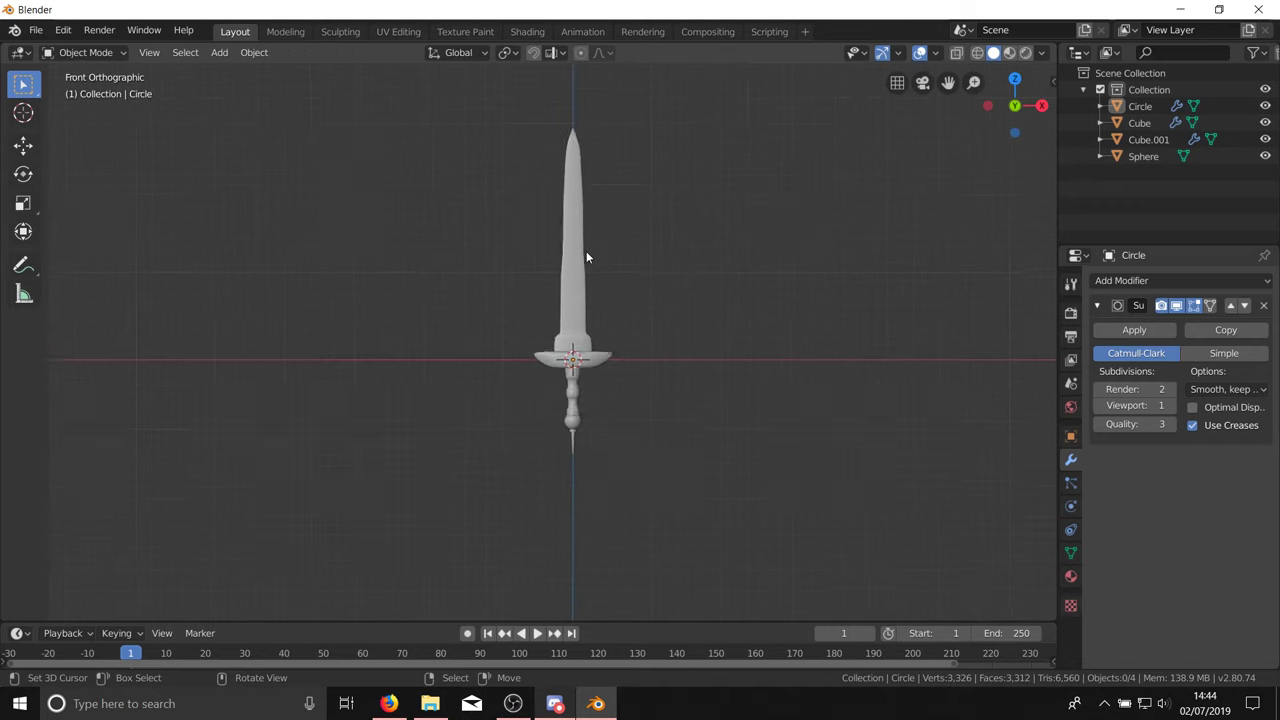
Step: Add a cylinder mesh in the front view and move it beside the sword
scroll(586, 251, "up", 2)
scroll(605, 390, "down", 2)
middle_click_drag(591, 340, 618, 379)
key("KP_1")
scroll(461, 447, "down", 4)
scroll(608, 498, "up", 4)
key("shift+a")
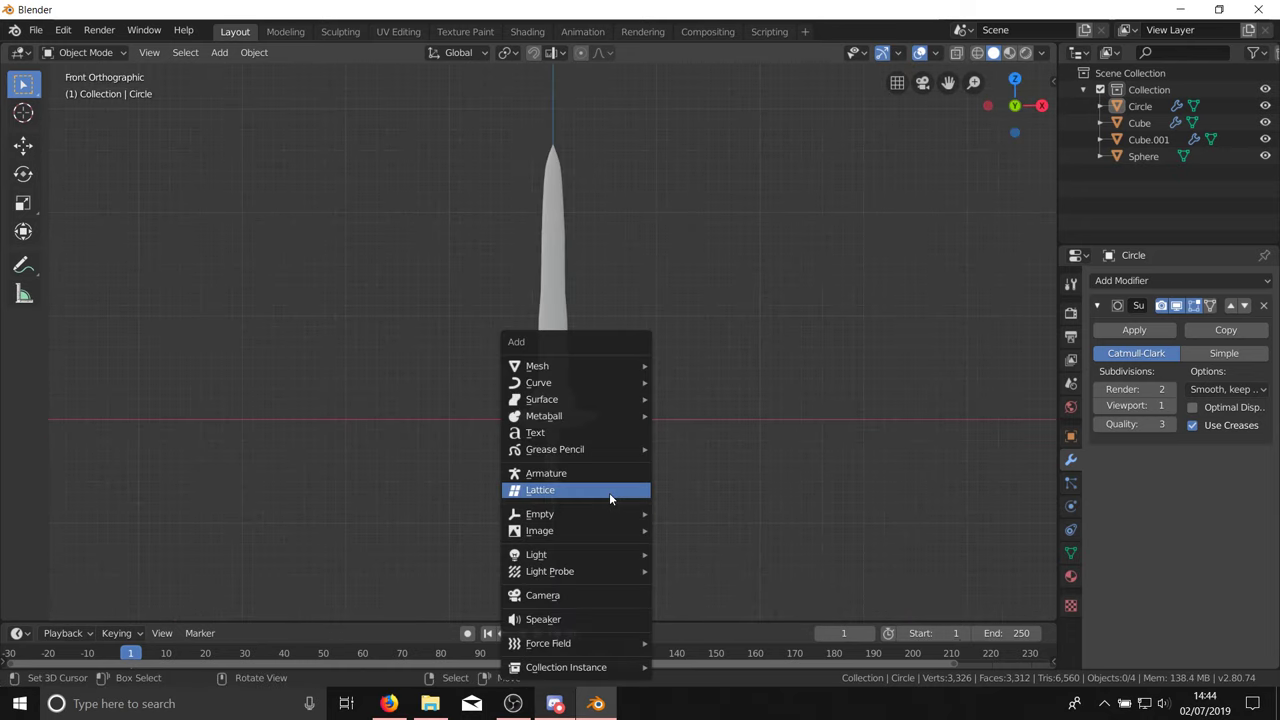
mouse_move(610, 367)
left_click(705, 448)
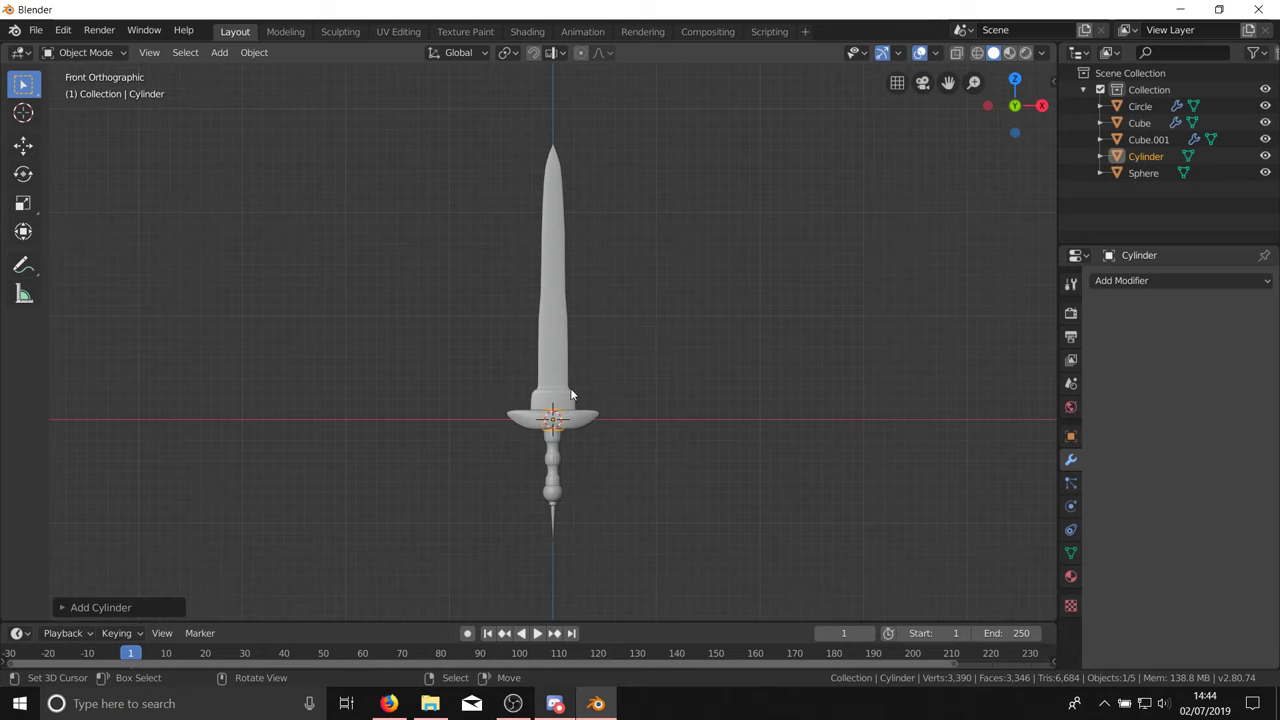
left_click_drag(558, 425, 748, 388)
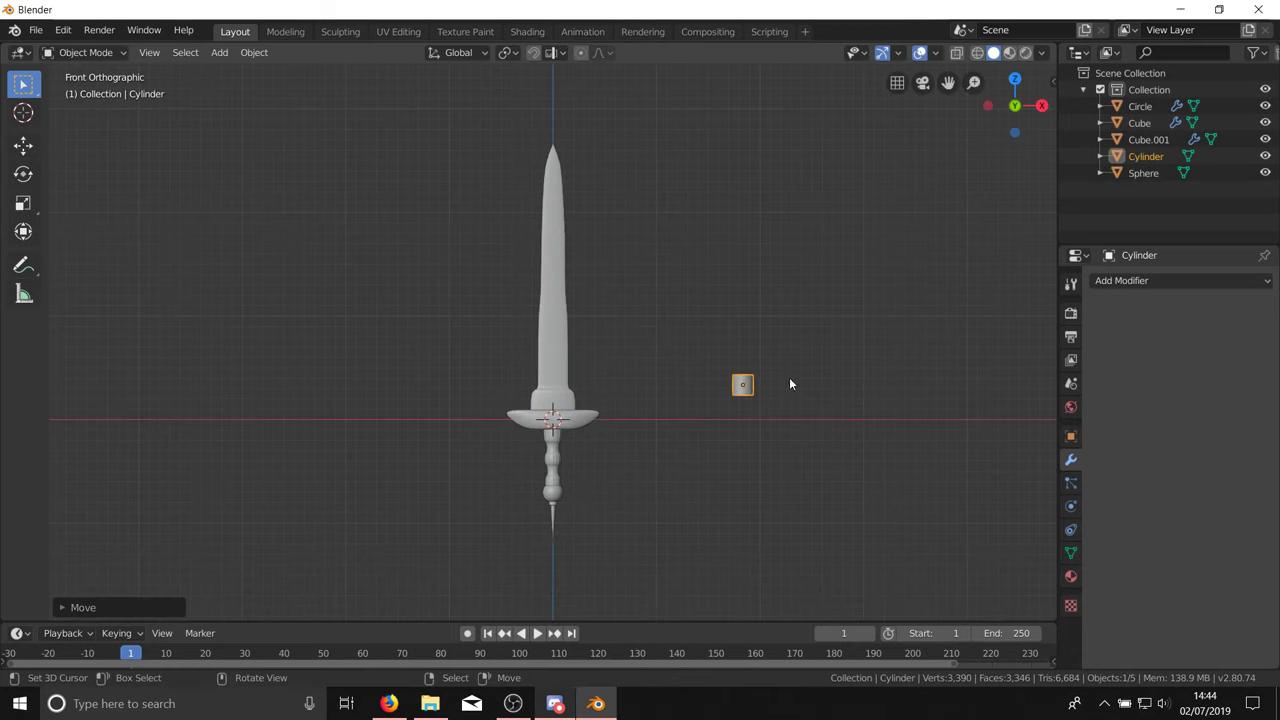
Step: Try to stretch the cylinder along the Z axis in Object Mode
key("s")
key("z")
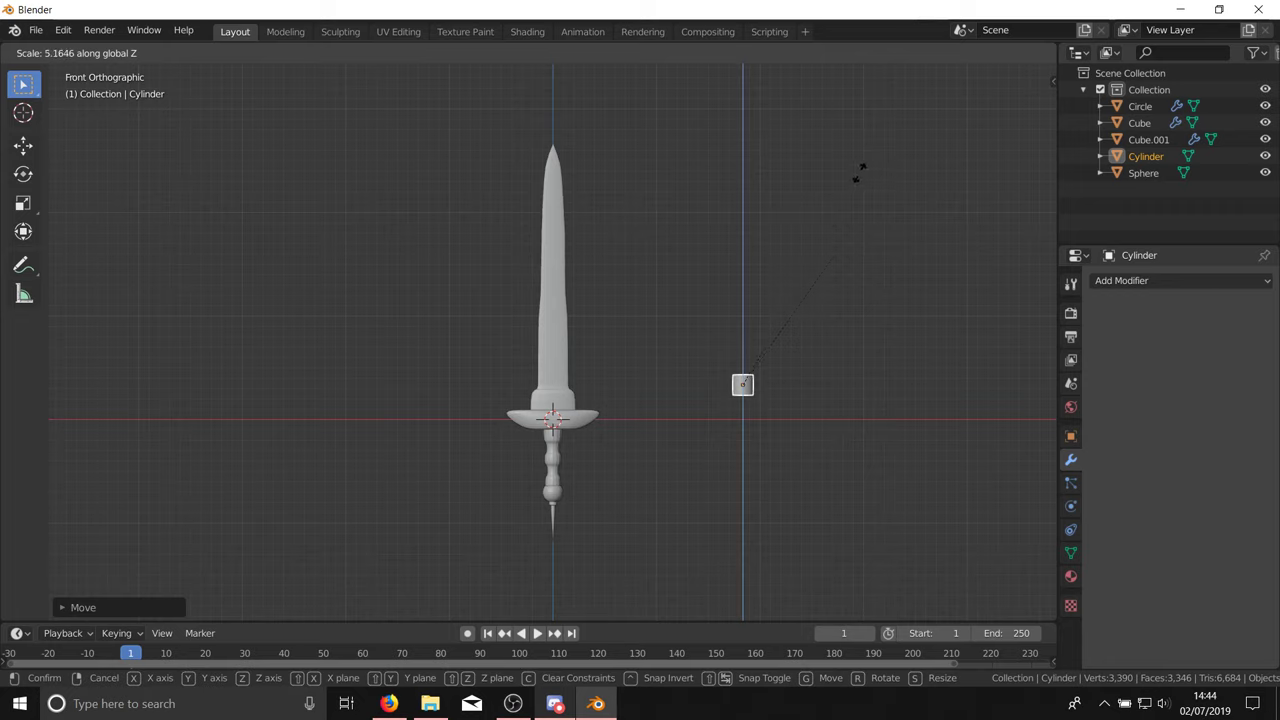
key("Escape")
key("s")
key("z")
left_click(886, 78)
key("s")
key("z")
key("Escape")
middle_click_drag(997, 194, 766, 443)
key("s")
key("z")
left_click(818, 396)
key("KP_1")
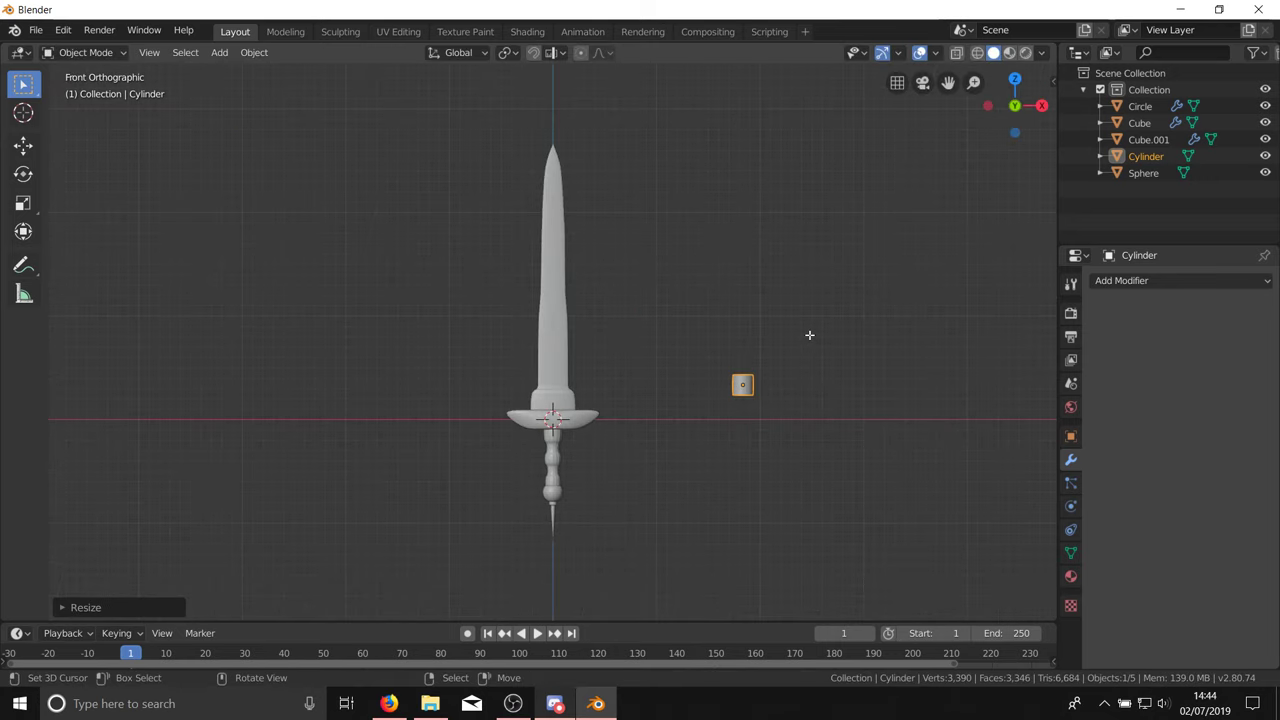
Step: Scale the cylinder's mesh along Z in Edit Mode to about five times its height, and deselect it in Object Mode
key("Tab")
key("s")
key("z")
left_click(922, 539)
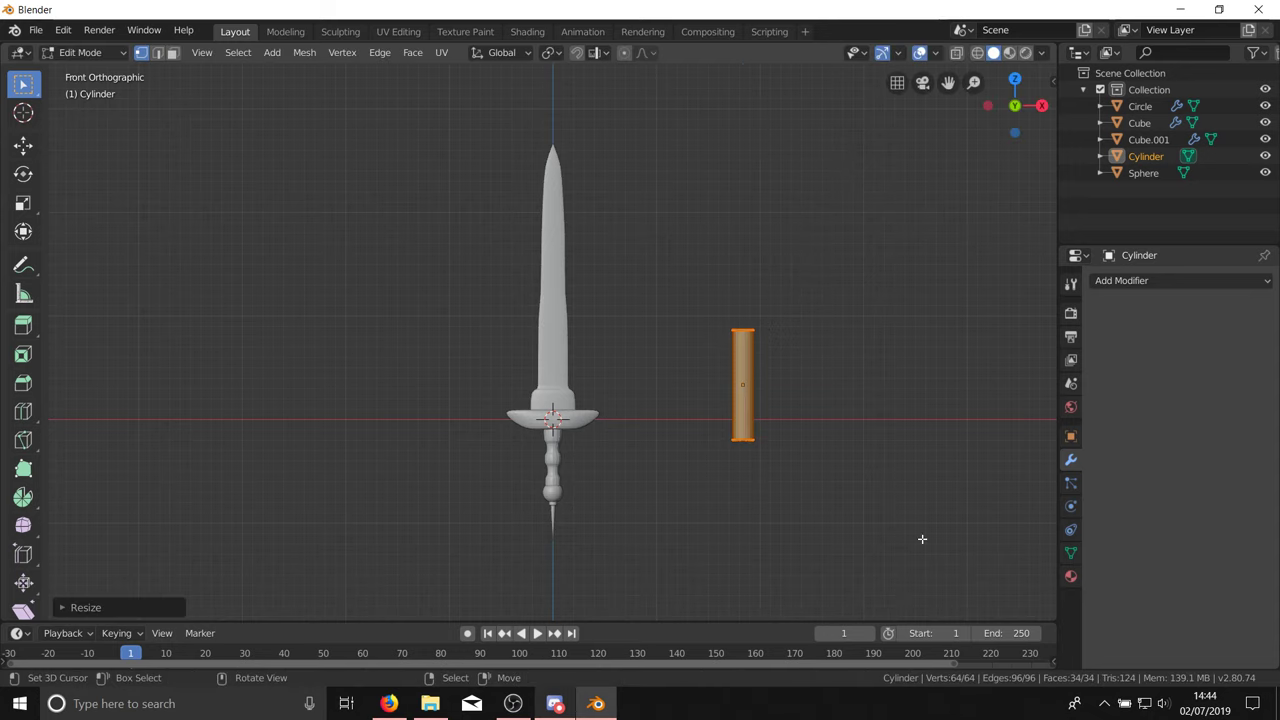
key("Tab")
left_click(800, 374)
Step: Add a UV sphere and move it onto the upper end of the cylinder in the front view
middle_click_drag(800, 374, 799, 376)
key("KP_1")
key("shift+a")
mouse_move(803, 365)
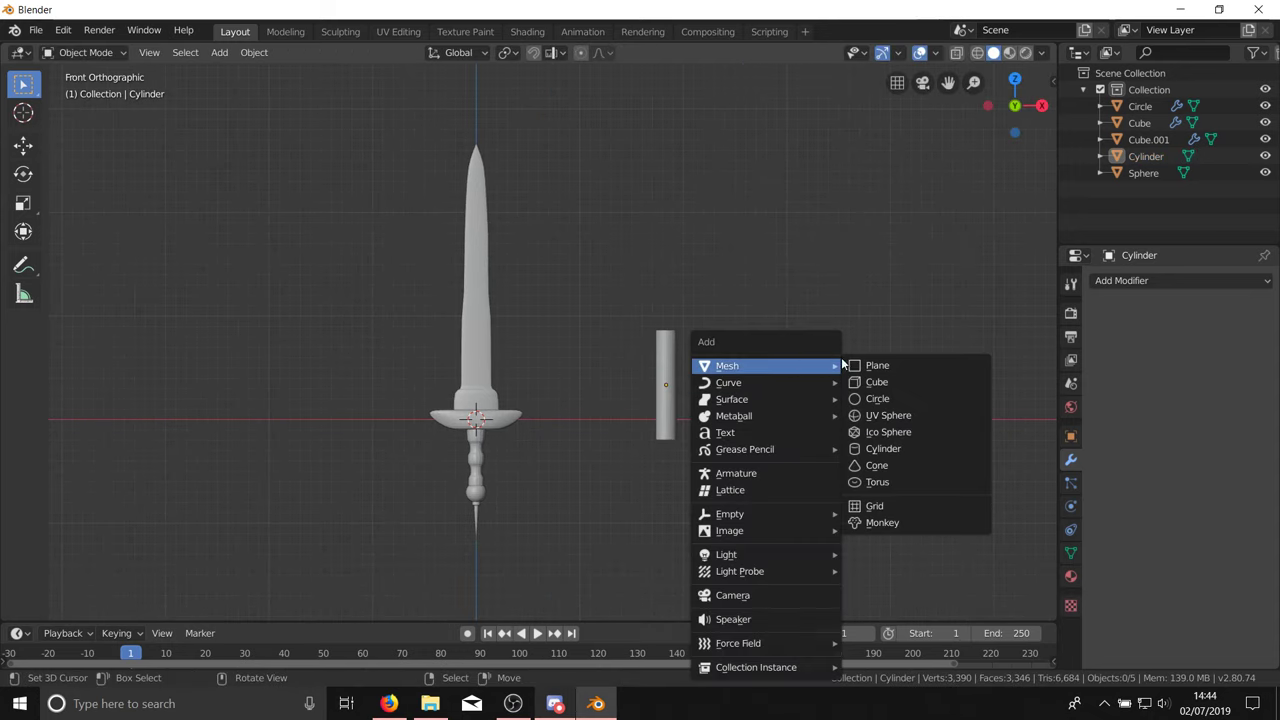
left_click(932, 416)
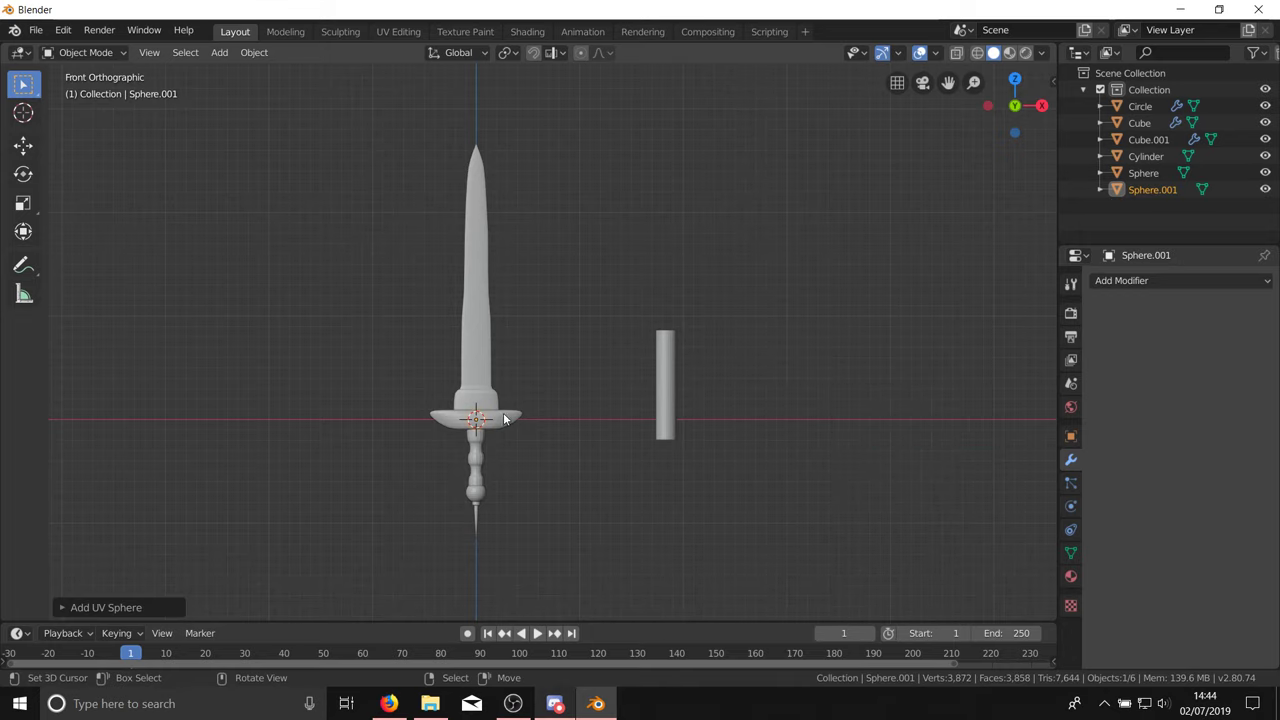
key("g")
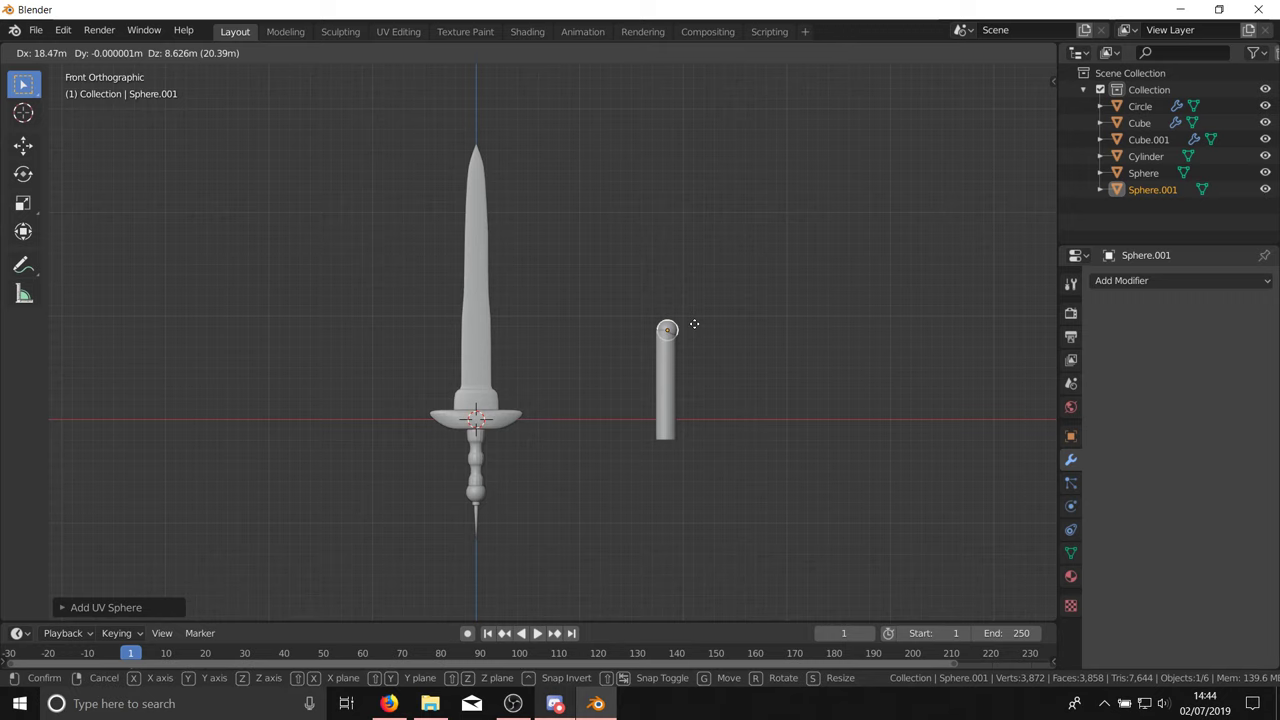
left_click(694, 324)
Step: Stretch the sphere's mesh along X into a long crossguard, centre it on top of the cylinder, and deselect it
key("Tab")
key("s")
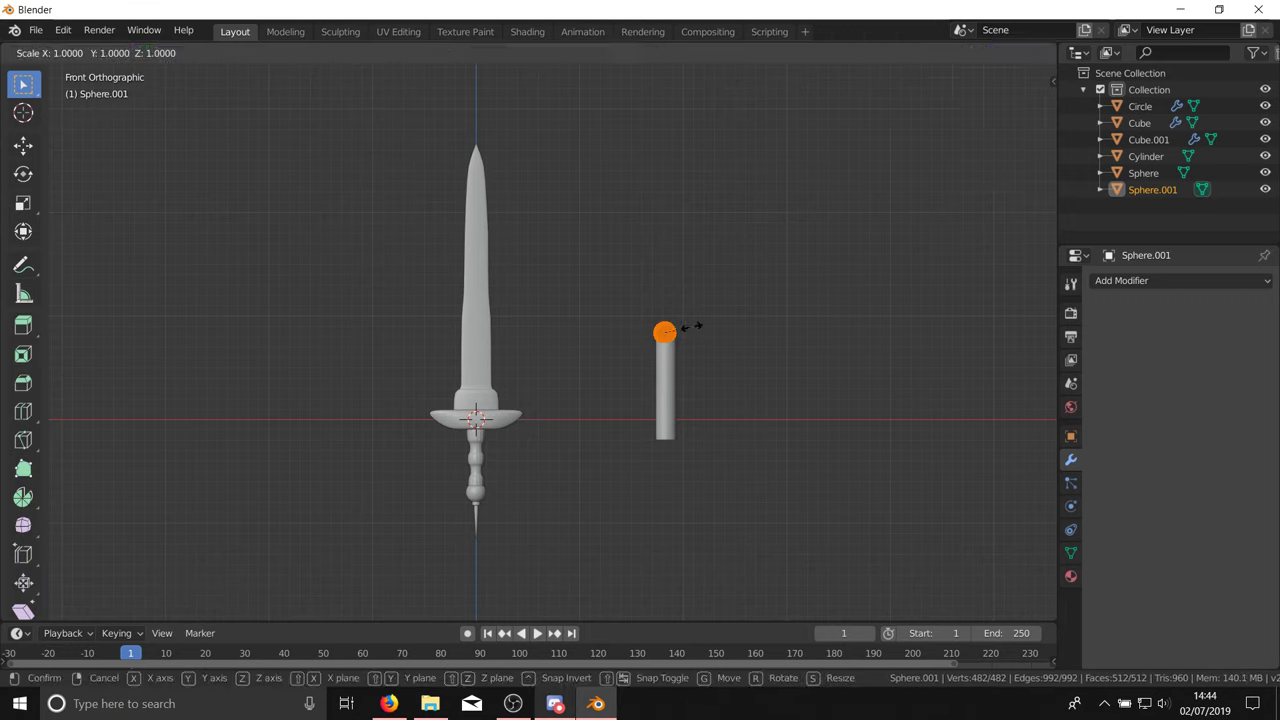
key("x")
left_click(777, 320)
key("Tab")
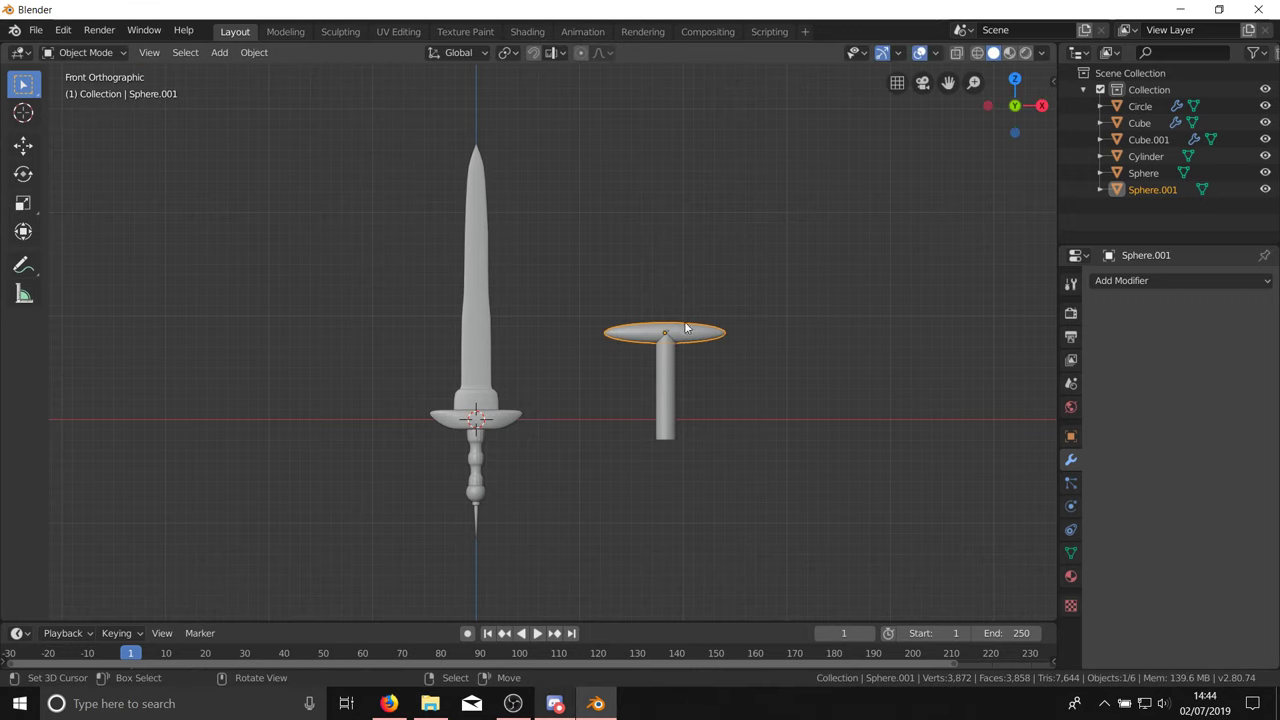
key("g")
left_click(688, 324)
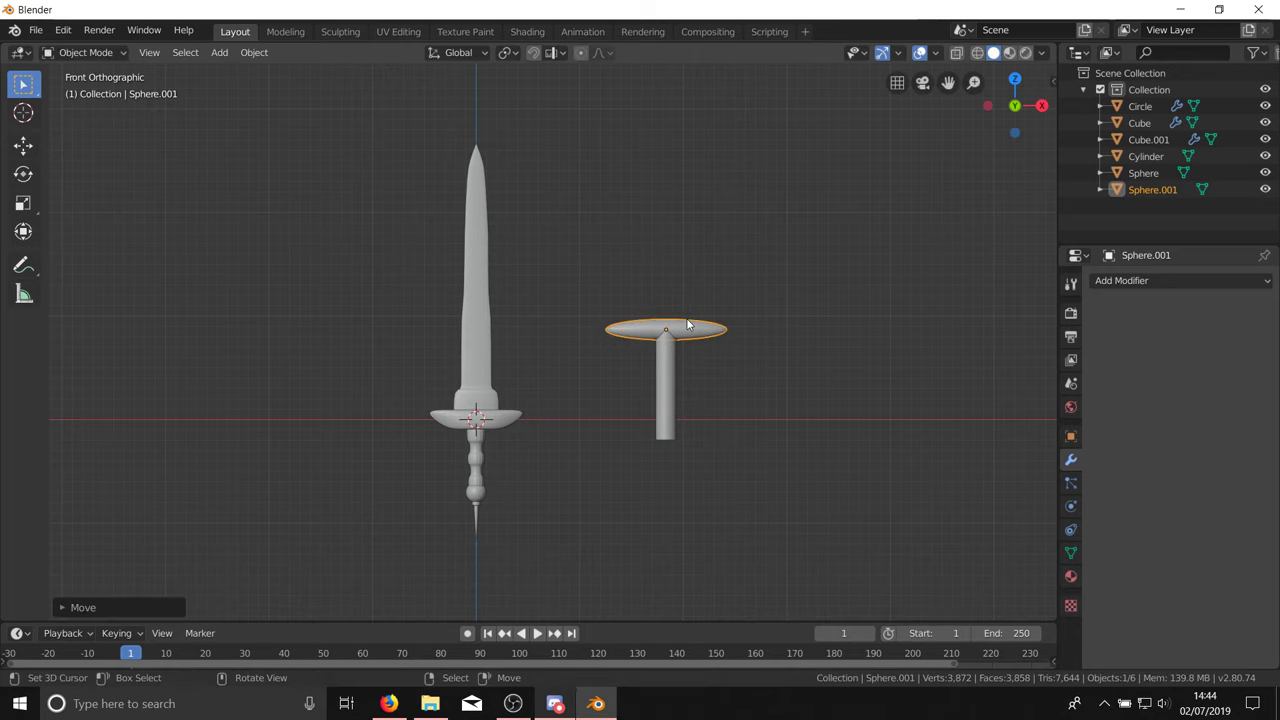
key("alt+a")
Step: Add a second UV sphere and move it to the lower end of the cylinder
scroll(670, 360, "down", 2, "ctrl")
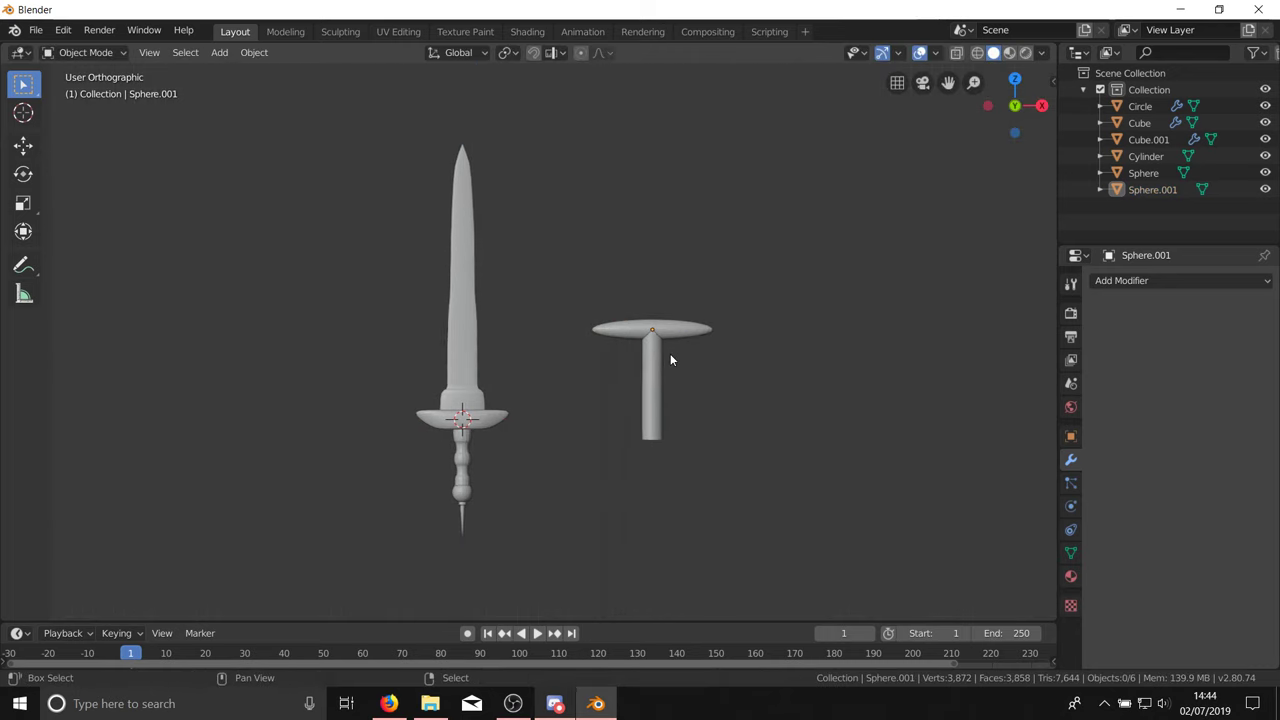
key("shift+a")
left_click(759, 404)
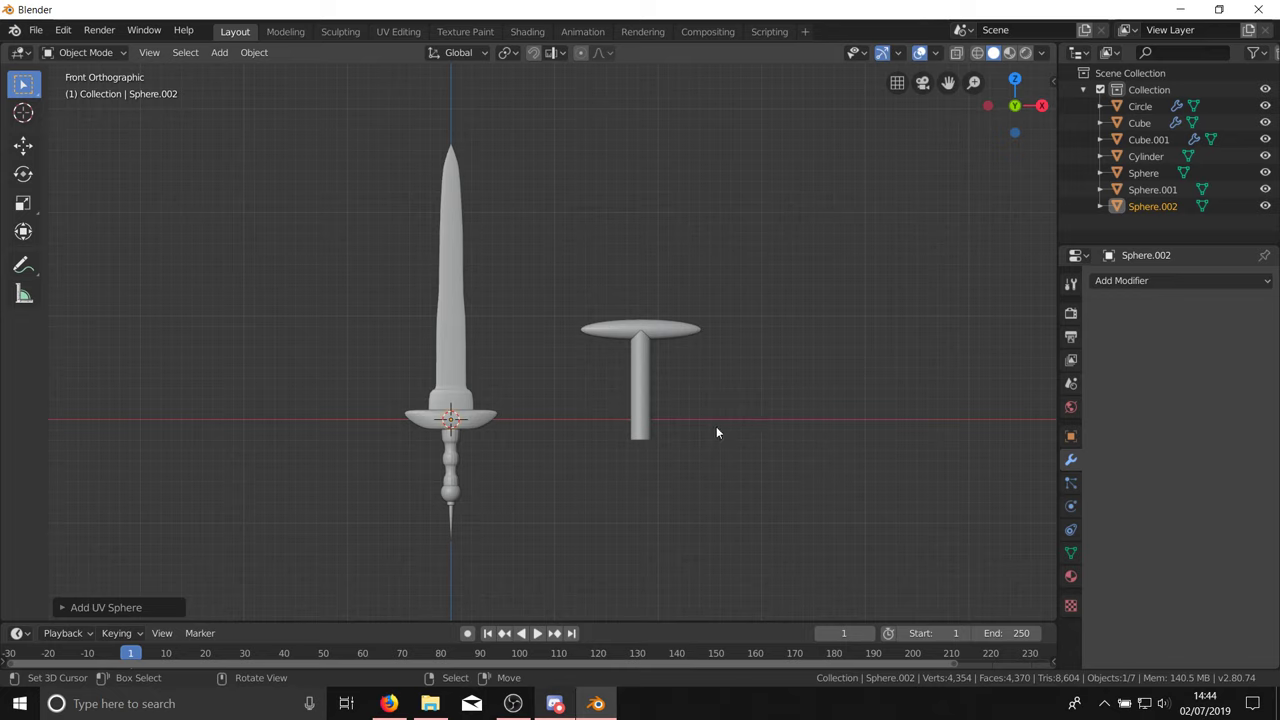
key("g")
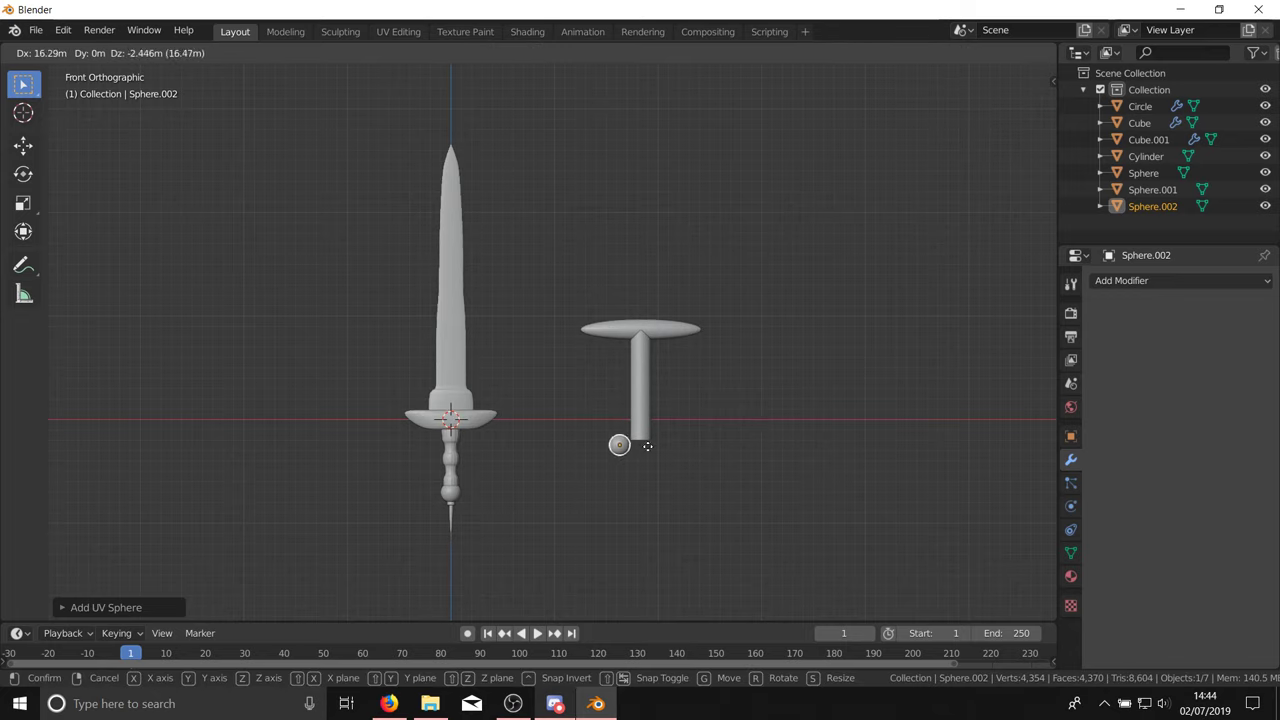
left_click(661, 444)
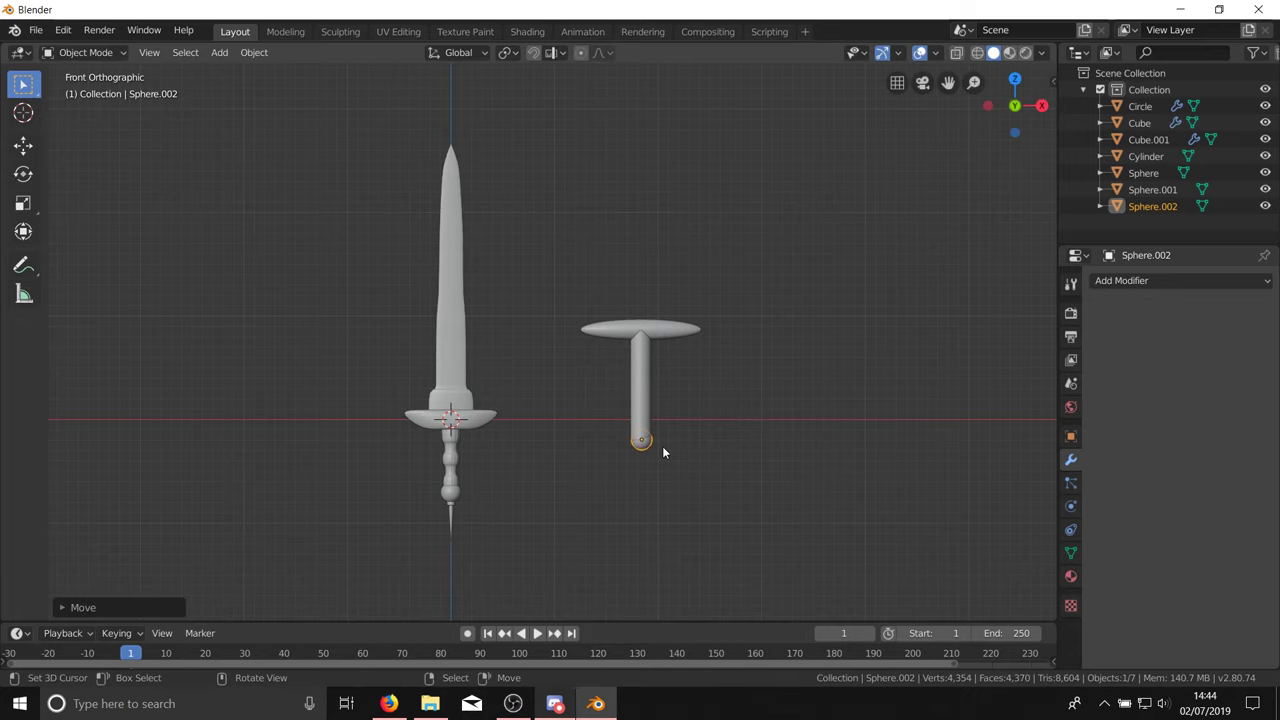
Step: Enlarge the lower sphere's mesh in Edit Mode and recentre it on the cylinder's end as a pommel
key("Tab")
key("s")
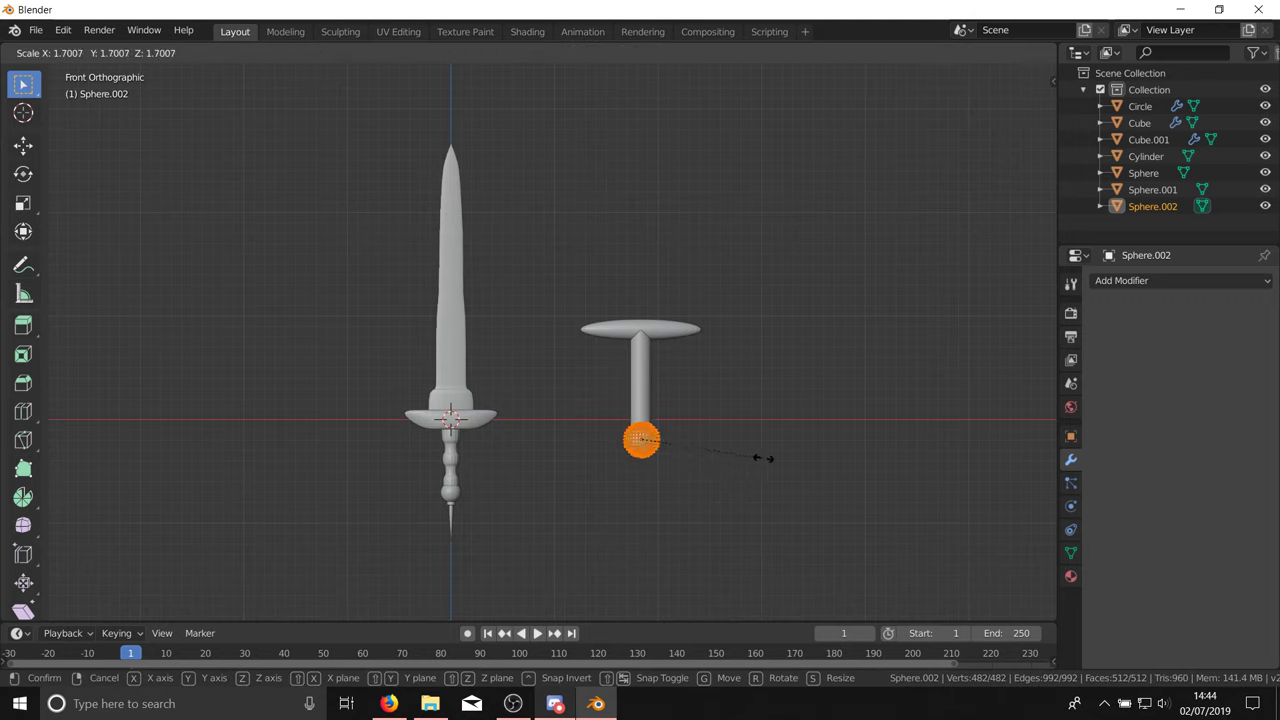
left_click(745, 455)
key("g")
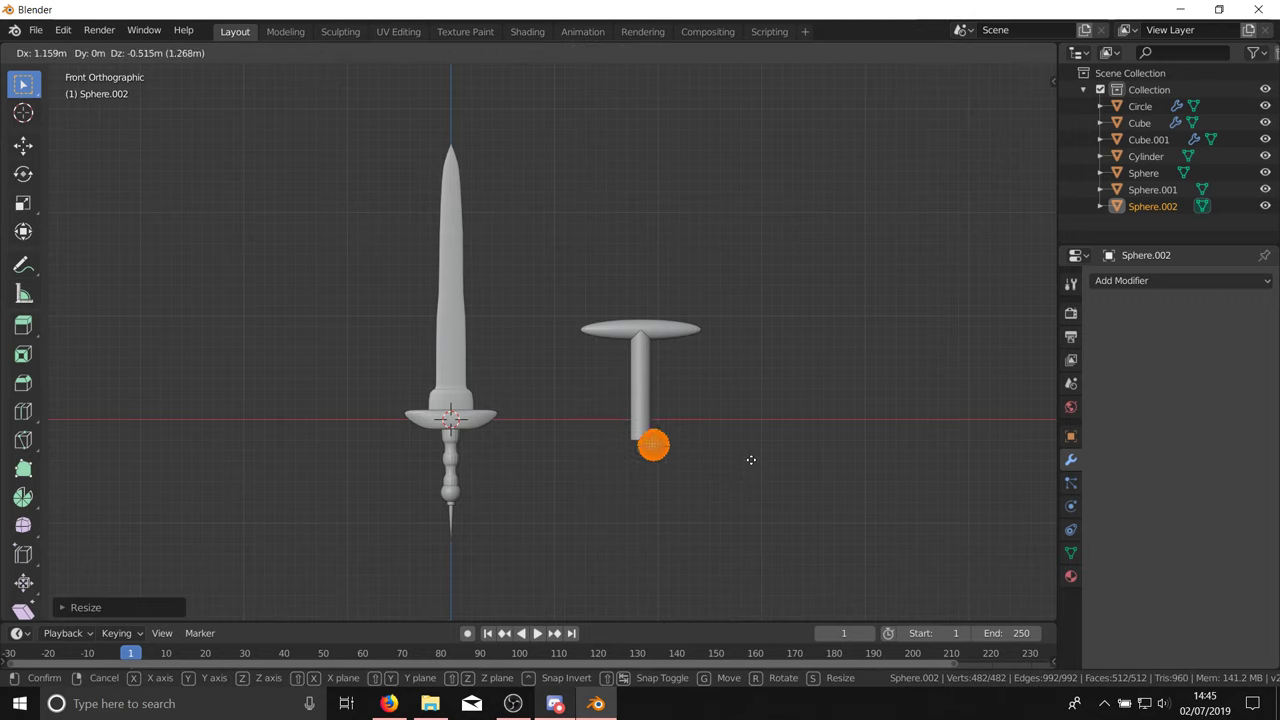
left_click(739, 456)
key("Tab")
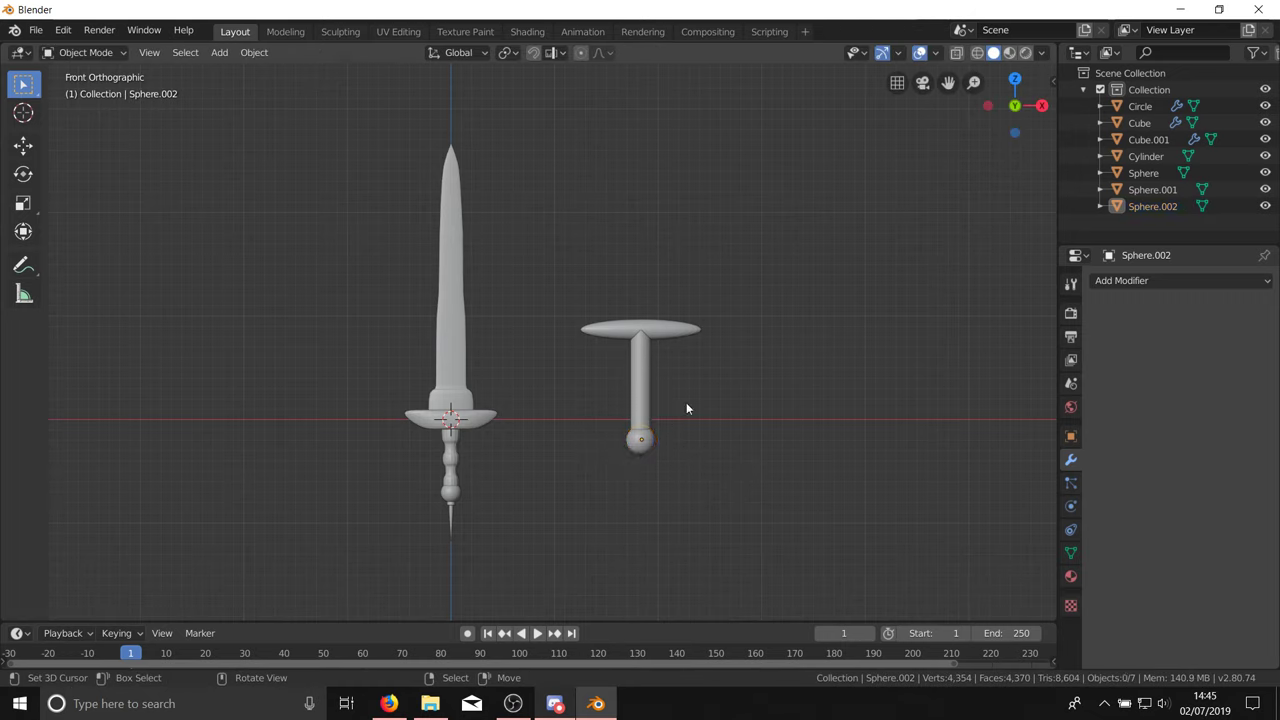
Step: Add a cube and move it just above the second handle's crossguard in the front view
key("Delete")
key("shift+a")
mouse_move(689, 314)
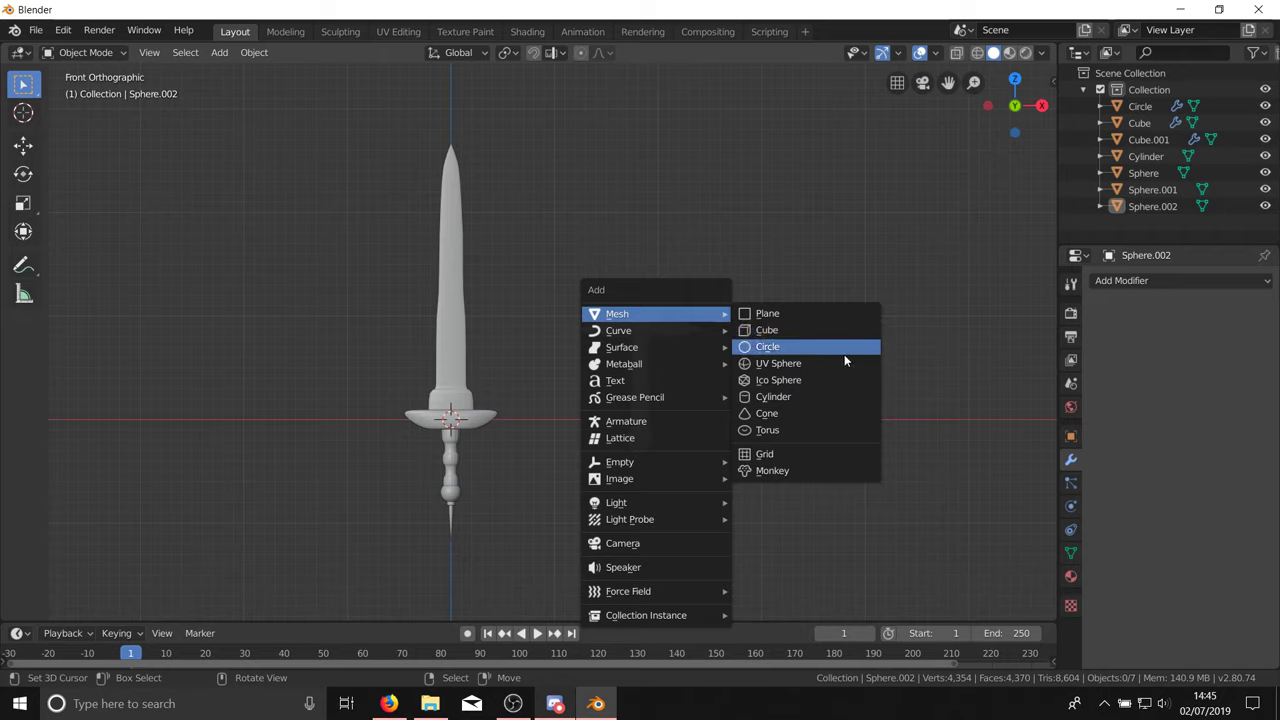
left_click(823, 338)
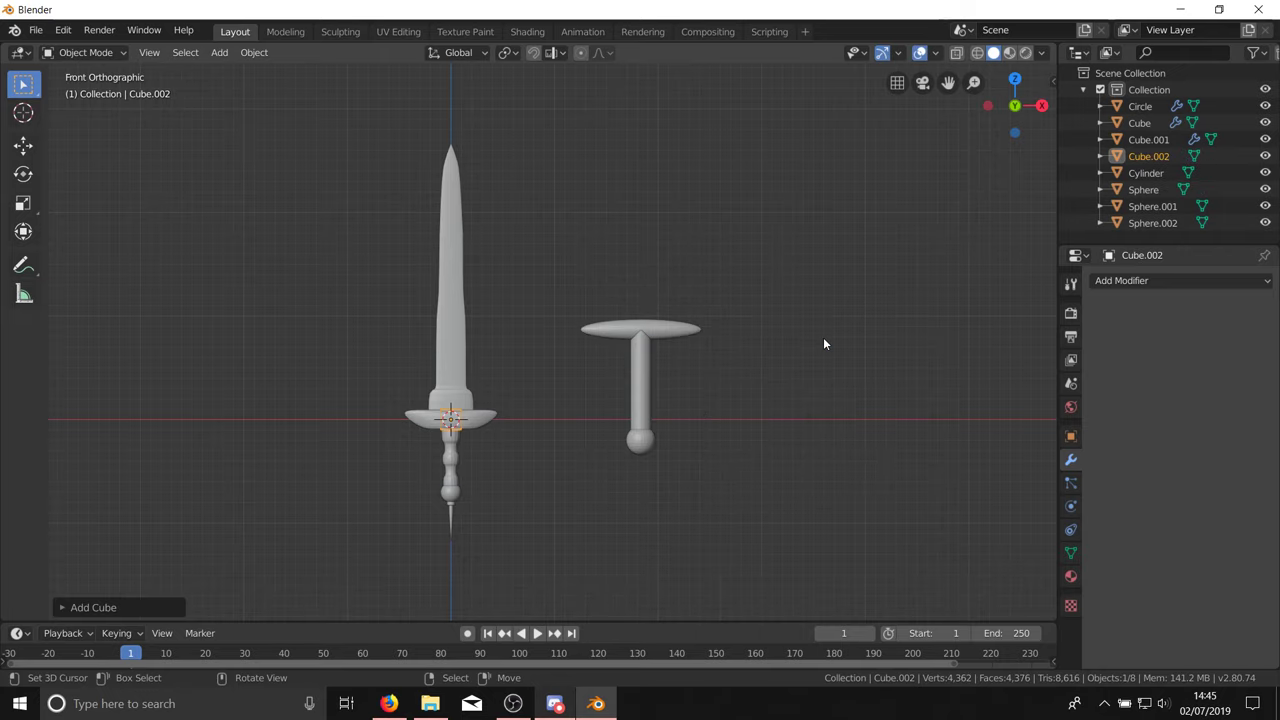
key("g")
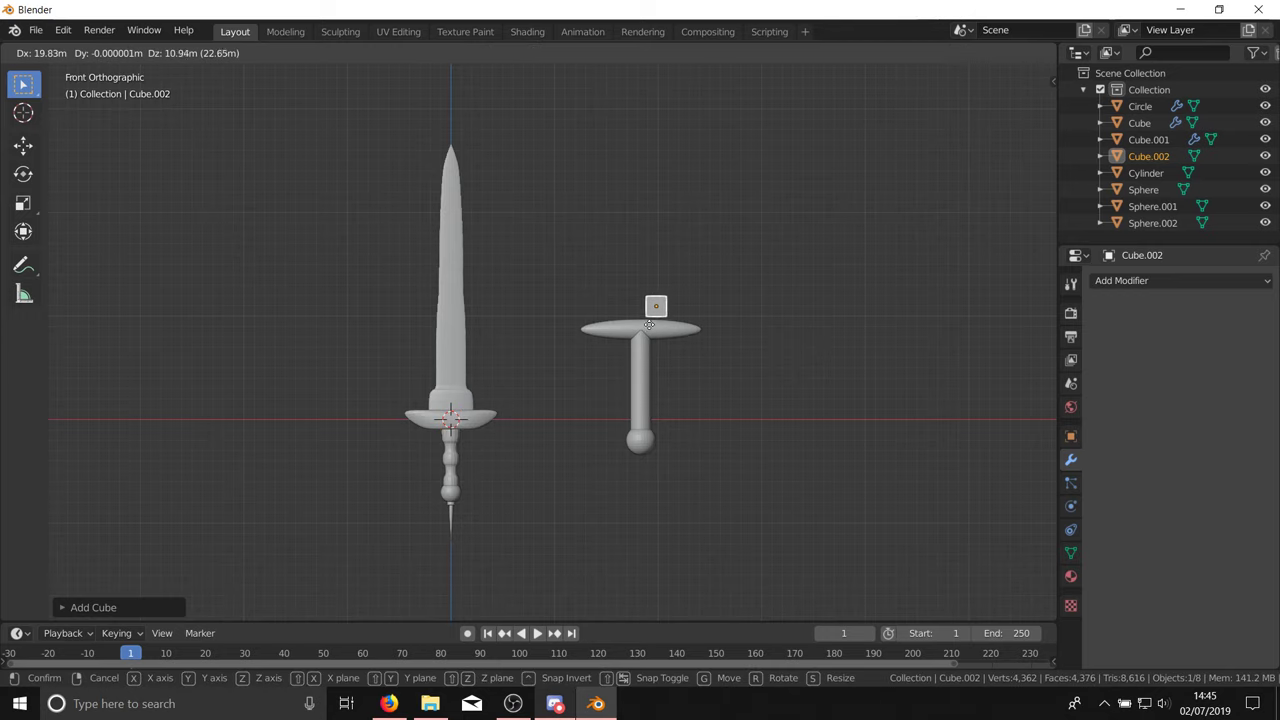
left_click(636, 323)
Step: Thin the cube's mesh along Y in the right view to give it a flat blade profile
key("KP_3")
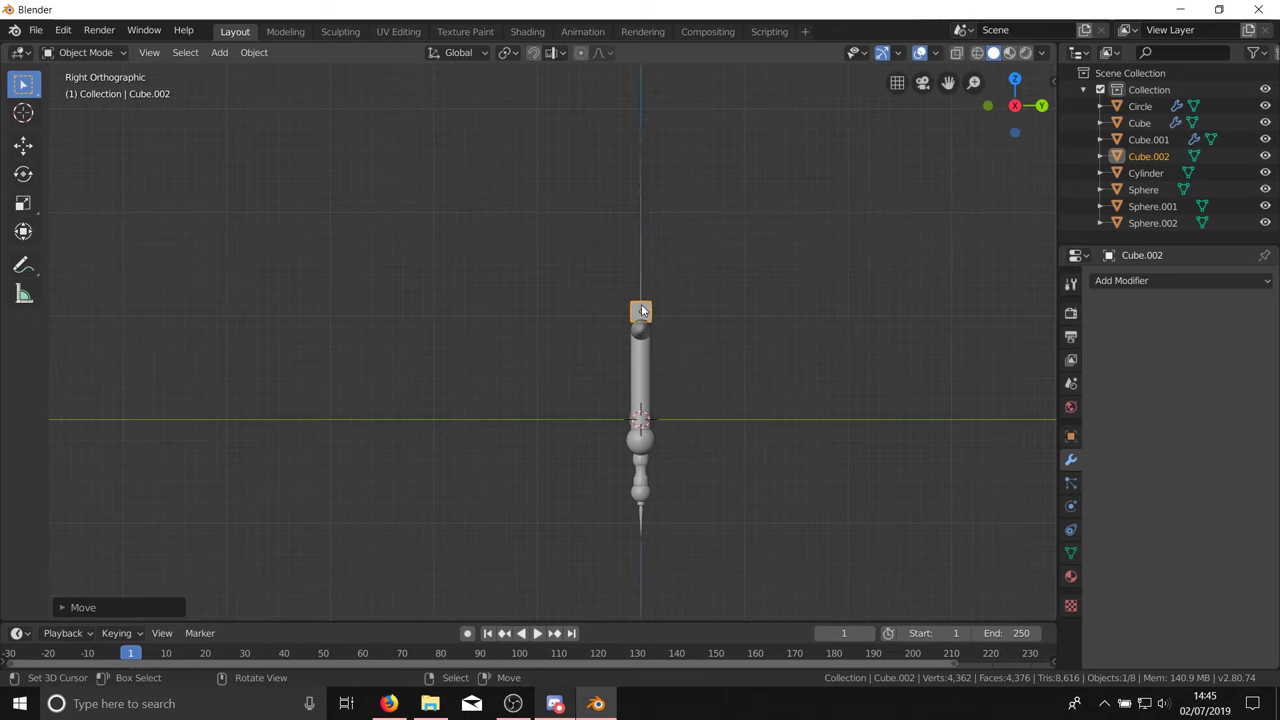
scroll(641, 304, "up", 6)
scroll(664, 306, "up", 2)
key("Tab")
key("s")
key("x")
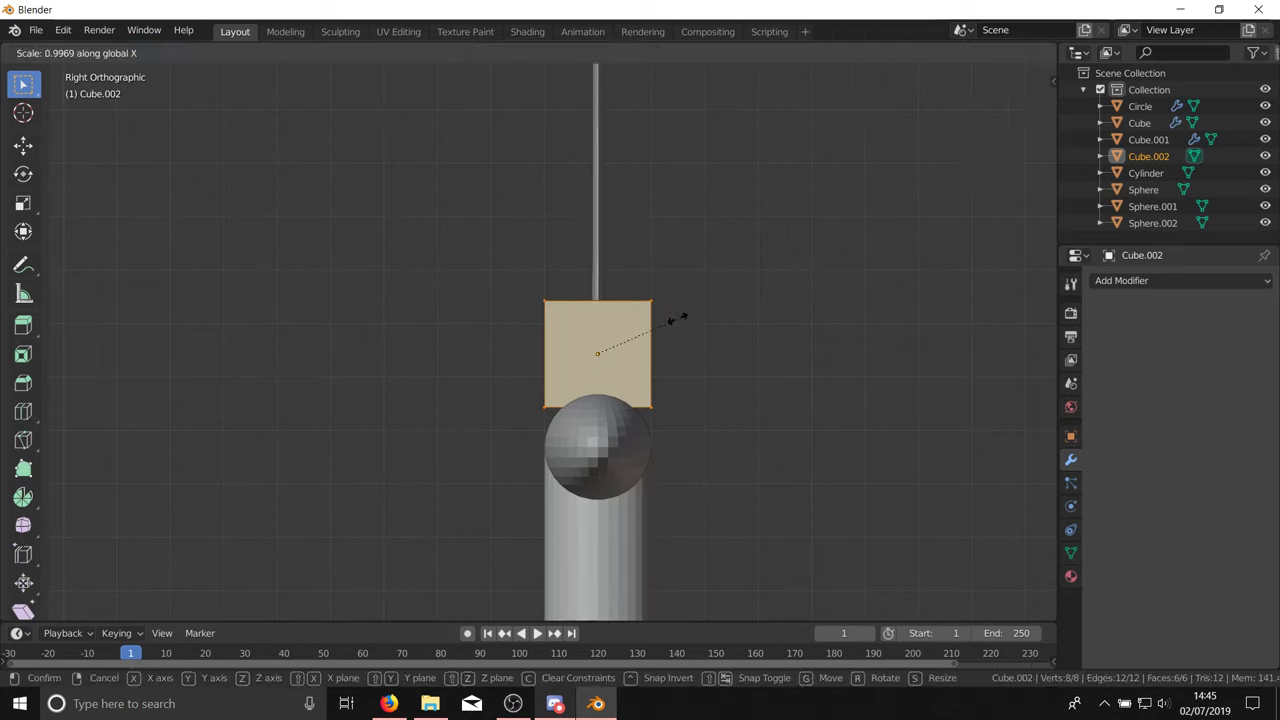
right_click(740, 334)
key("s")
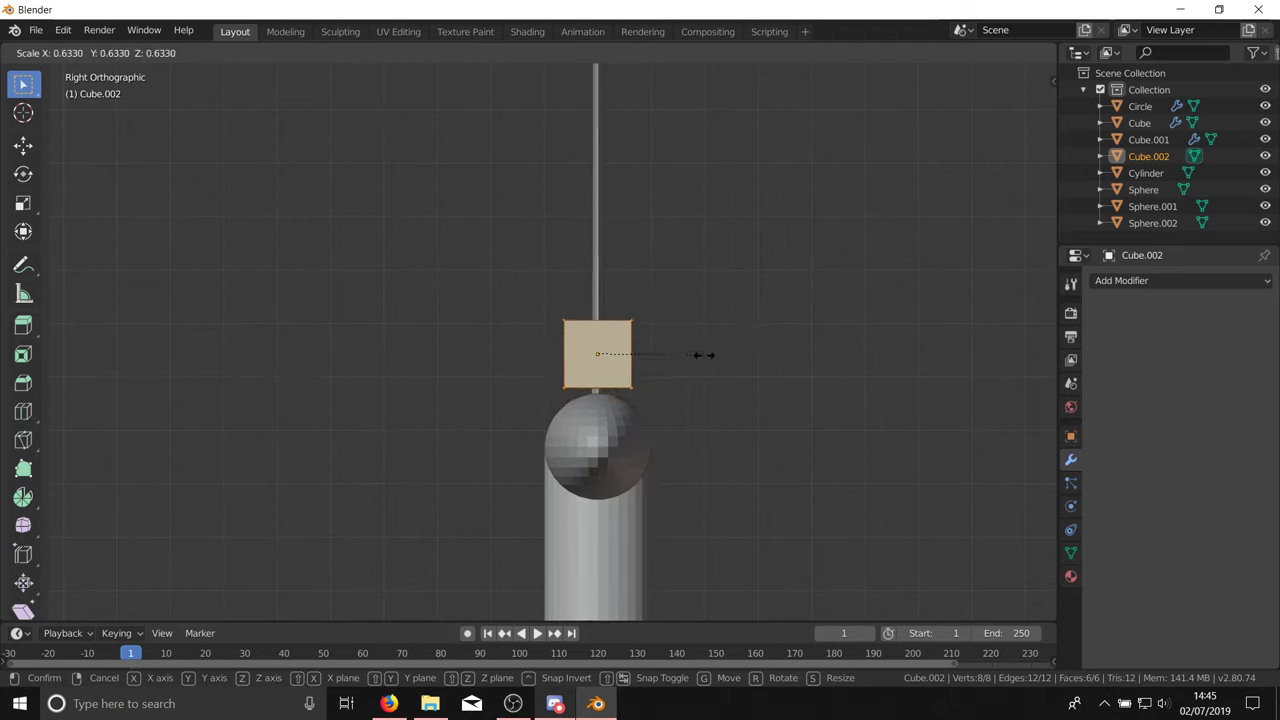
key("Escape")
key("s")
key("y")
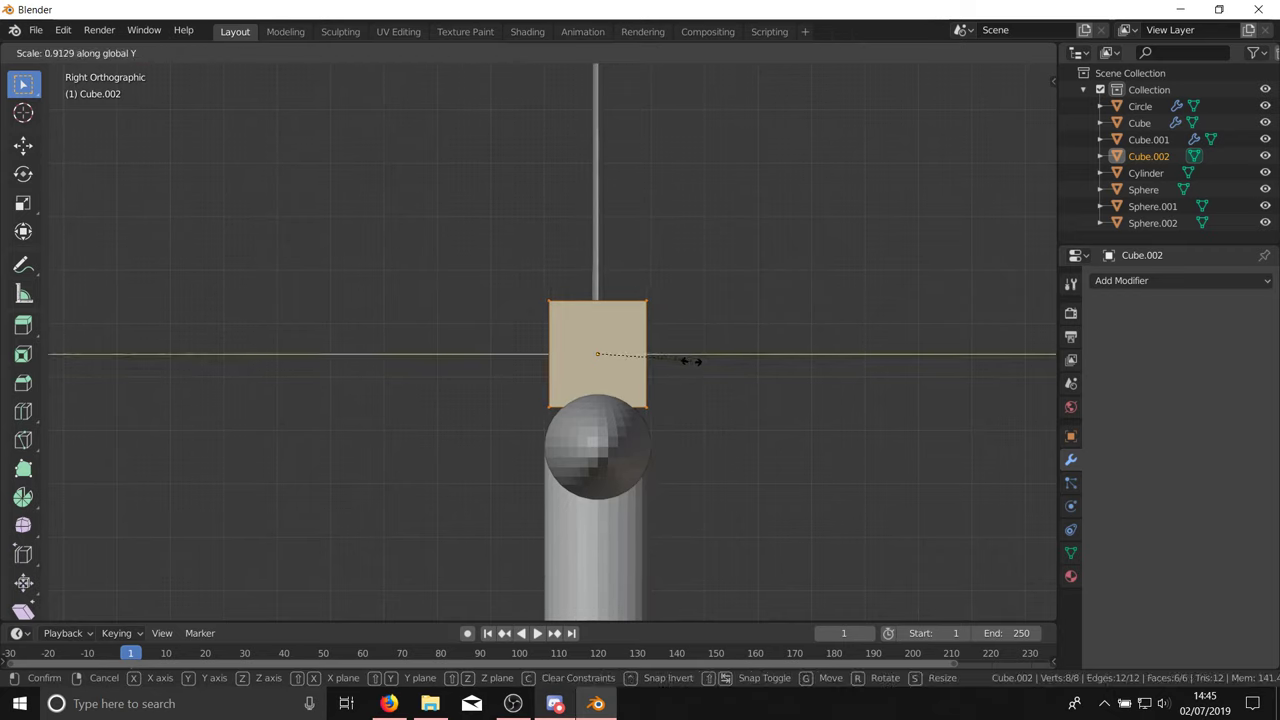
left_click(634, 363)
Step: Stretch the cube's mesh along Z to about nine times its height and raise it about 8.8 m so it stands on the crossguard
key("KP_1")
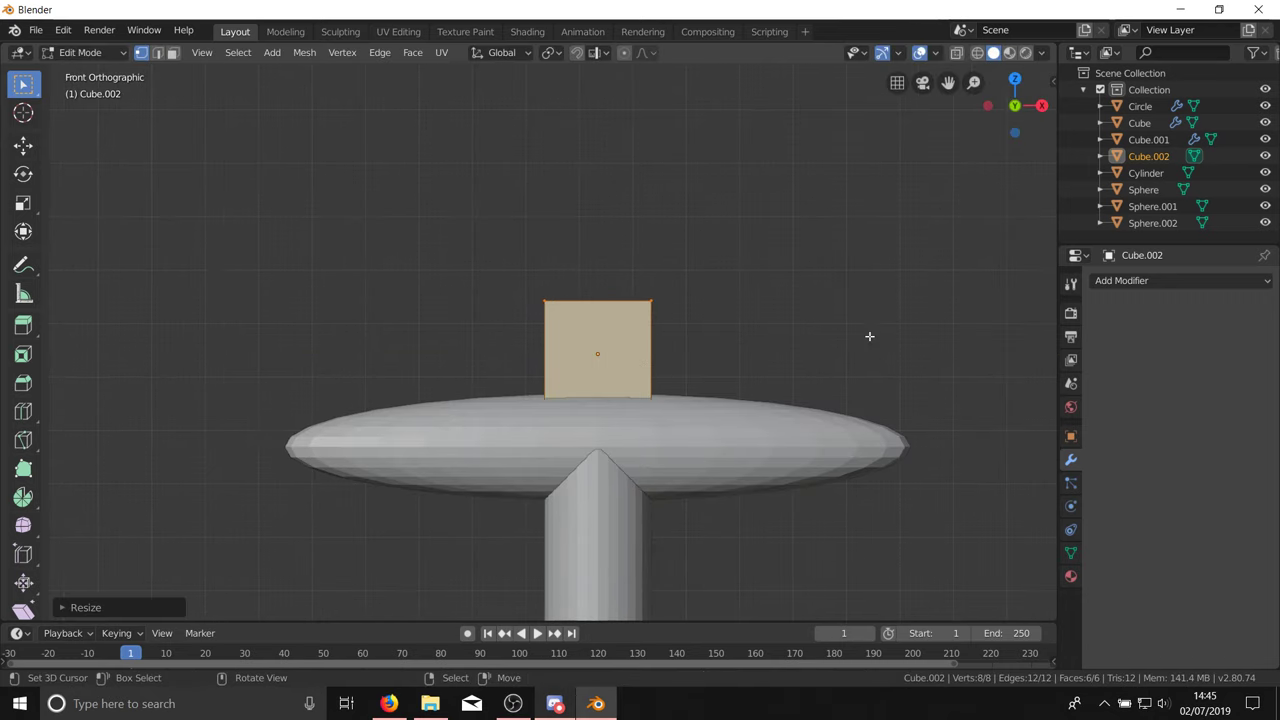
scroll(690, 540, "down", 5)
key("s")
key("z")
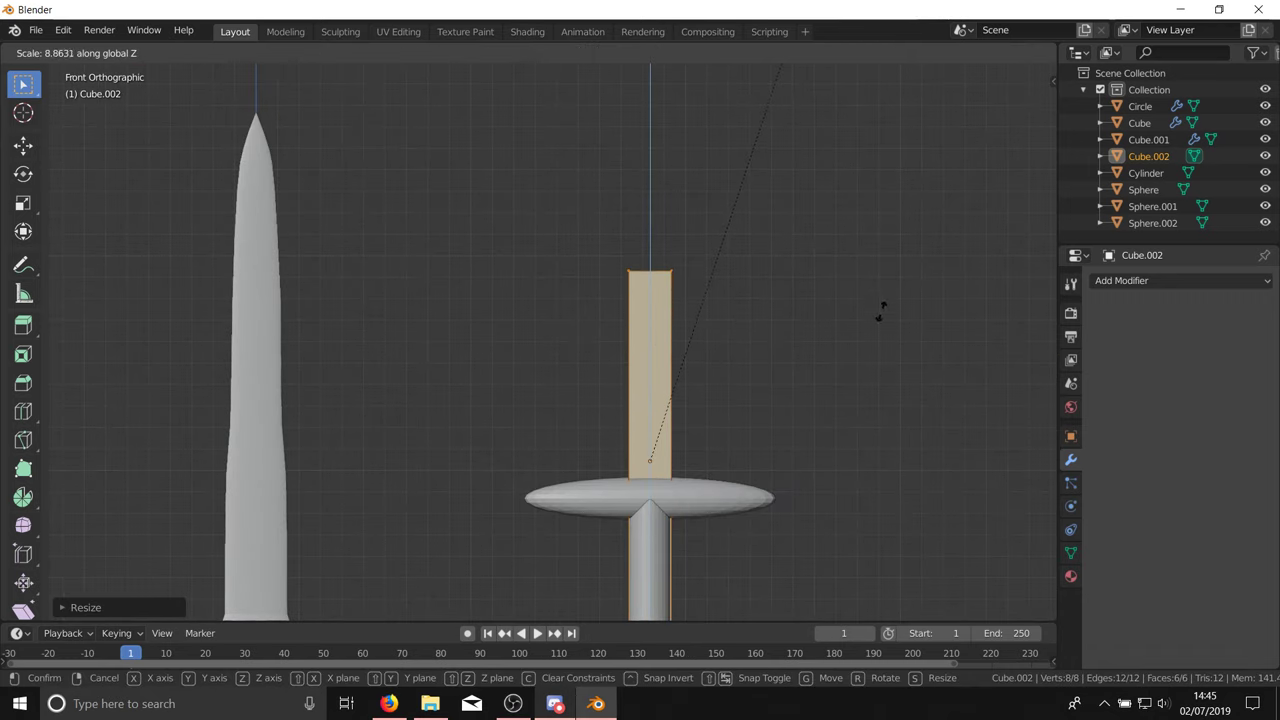
left_click(884, 302)
scroll(764, 347, "down", 4)
key("g")
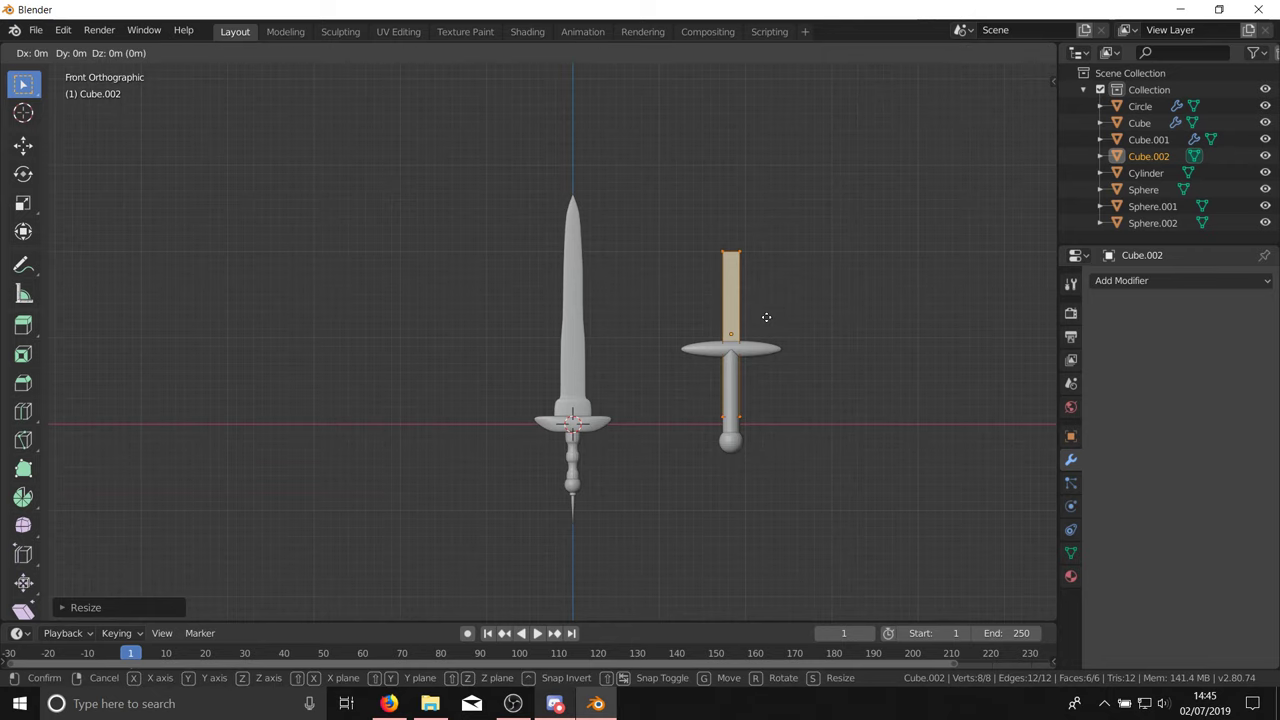
key("z")
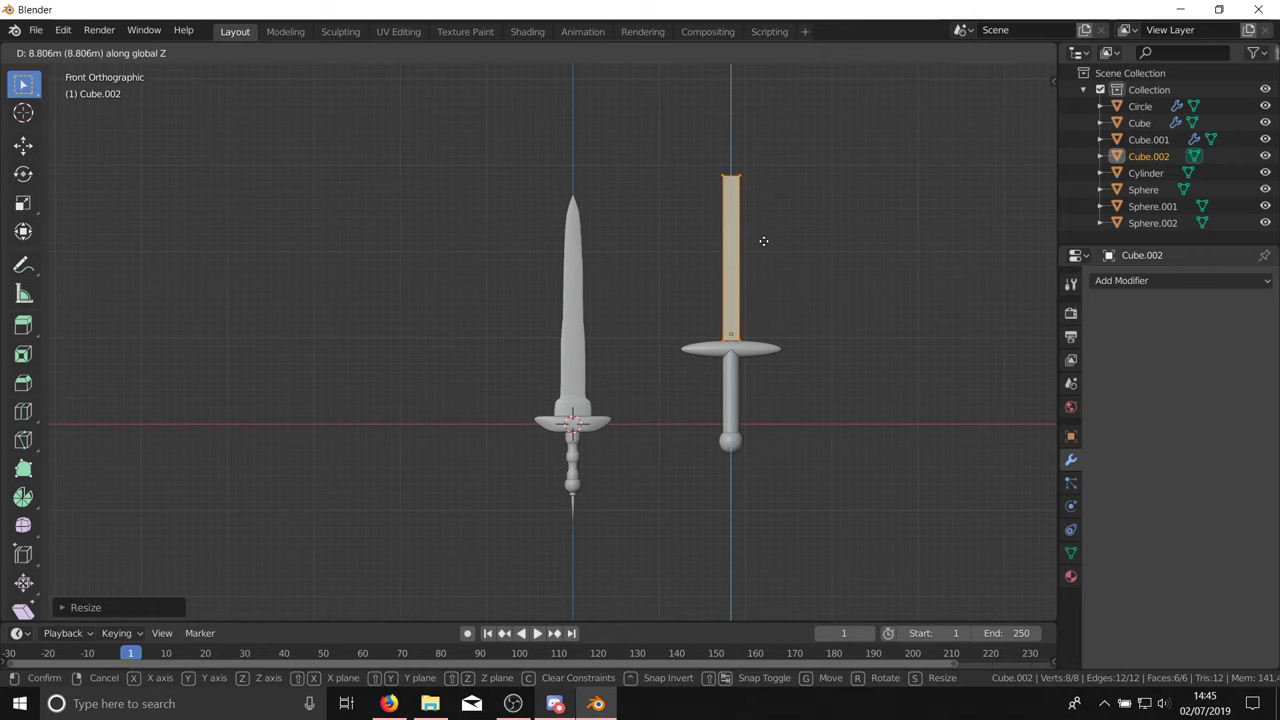
left_click(763, 241)
Step: Extrude the blade's top vertices about 11.4 m upward and scale the new end to about 0.67
key("alt+a")
scroll(720, 215, "up", 5)
key("c")
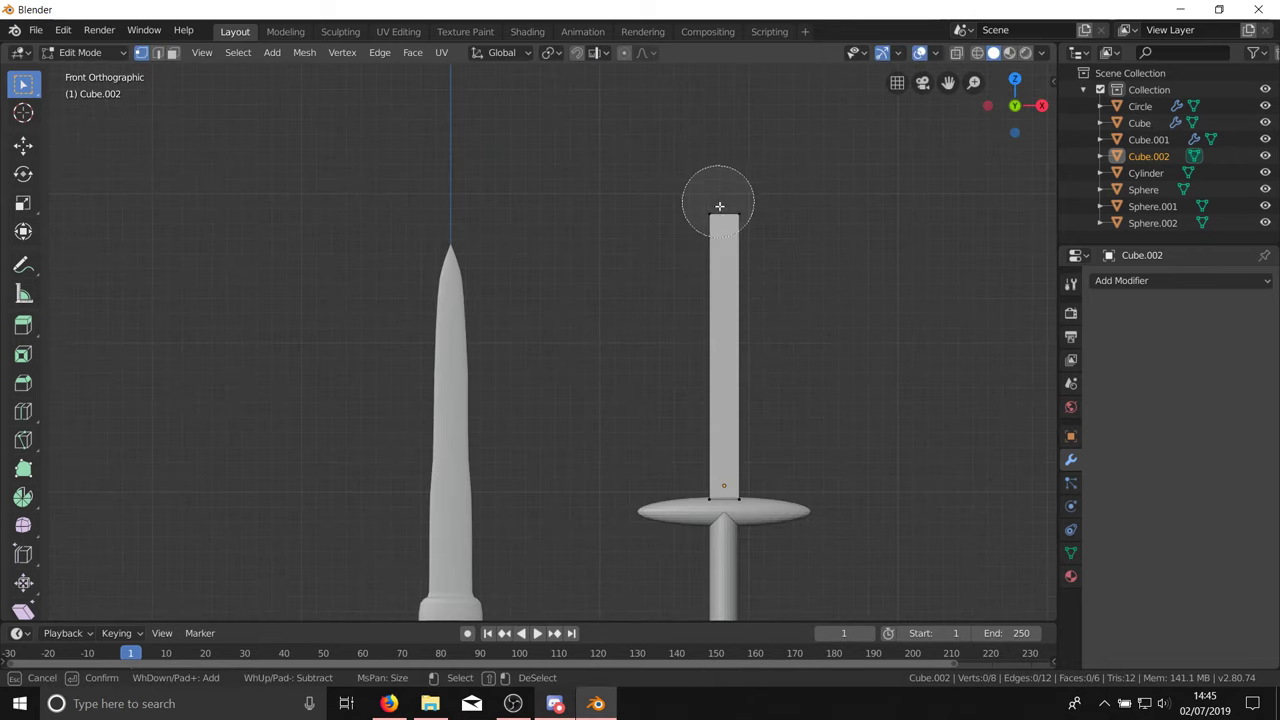
right_click(720, 212)
key("alt+z")
key("c")
left_click(740, 211)
right_click(746, 212)
key("alt+z")
scroll(556, 514, "down", 1)
scroll(556, 514, "down", 2)
key("e")
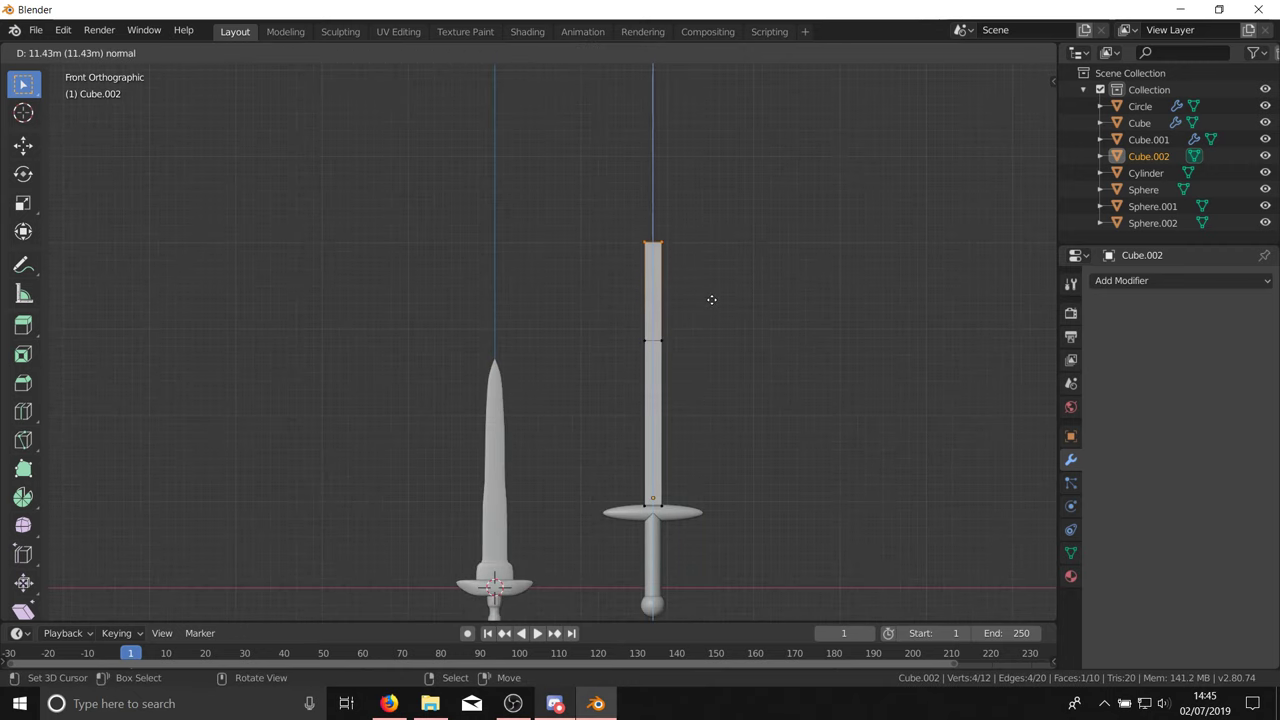
left_click(711, 299)
key("s")
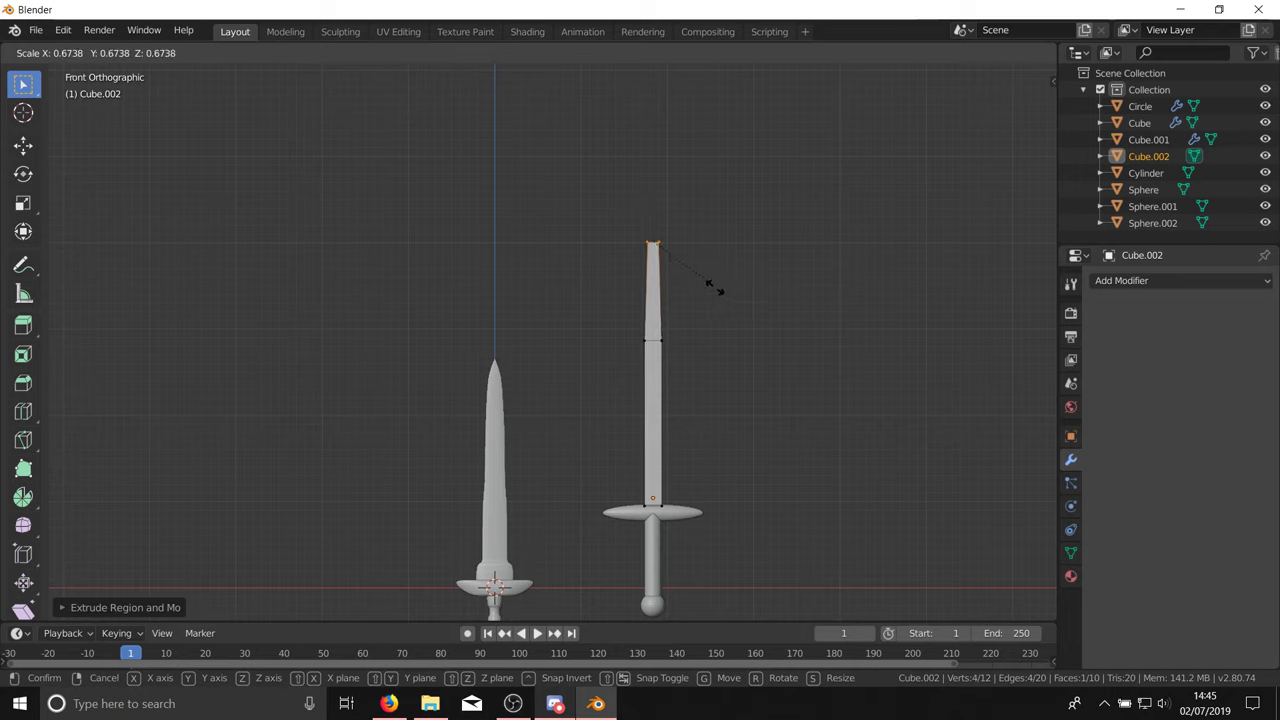
left_click(712, 287)
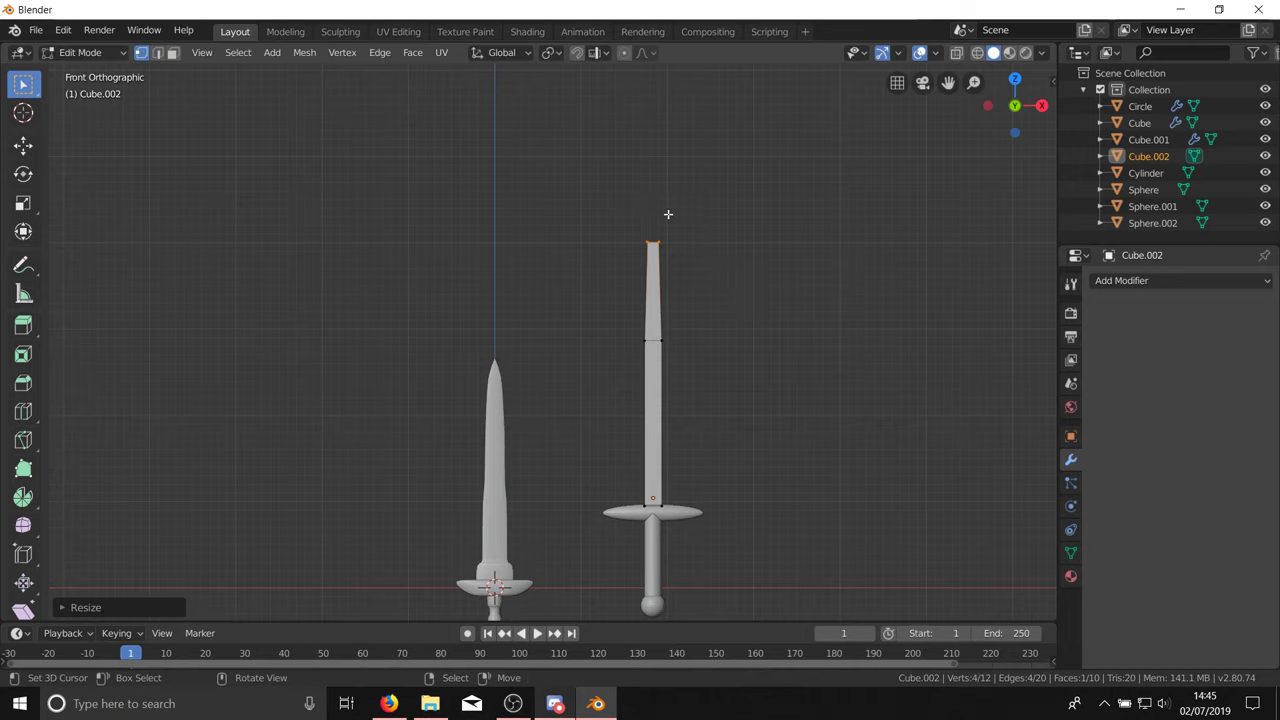
Step: Extrude the narrowed blade end upward once more and merge its vertices into a point, finishing in Object Mode
key("e")
left_click(668, 133)
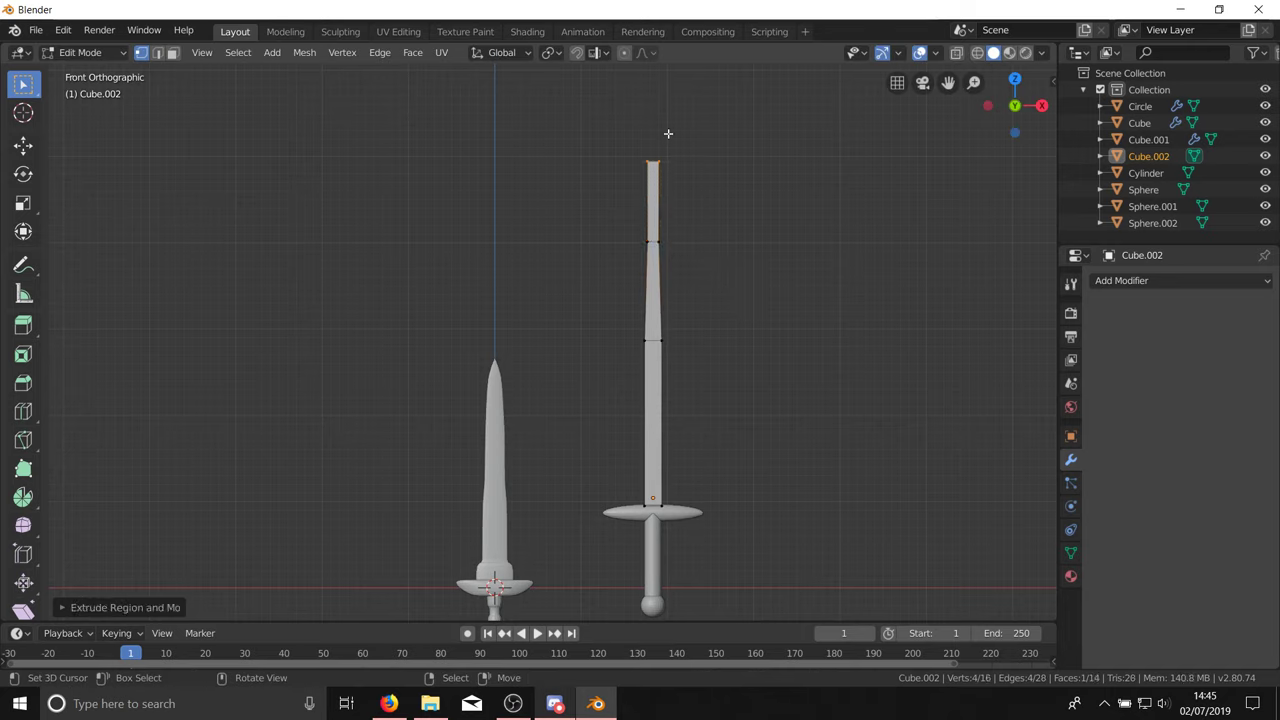
key("alt+m")
left_click(668, 133)
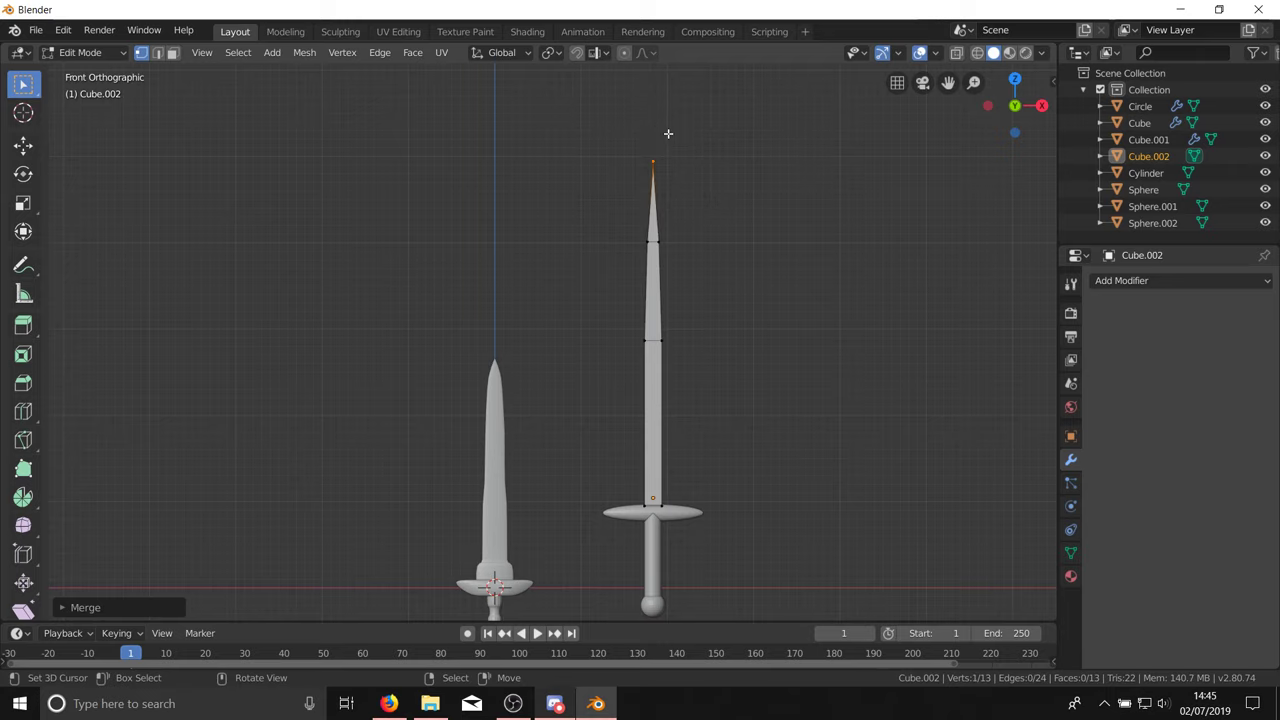
key("Caps_Lock")
key("Tab")
left_click(689, 188)
Step: Examine the second sword beside the first one from several angles and distances
middle_click_drag(689, 188, 625, 218)
scroll(625, 218, "down", 5)
scroll(677, 235, "up", 5)
scroll(597, 202, "up", 4)
scroll(604, 356, "down", 5)
scroll(637, 145, "up", 3)
middle_click_drag(645, 158, 551, 300)
scroll(557, 486, "down", 4)
scroll(567, 478, "up", 8)
scroll(620, 382, "down", 4)
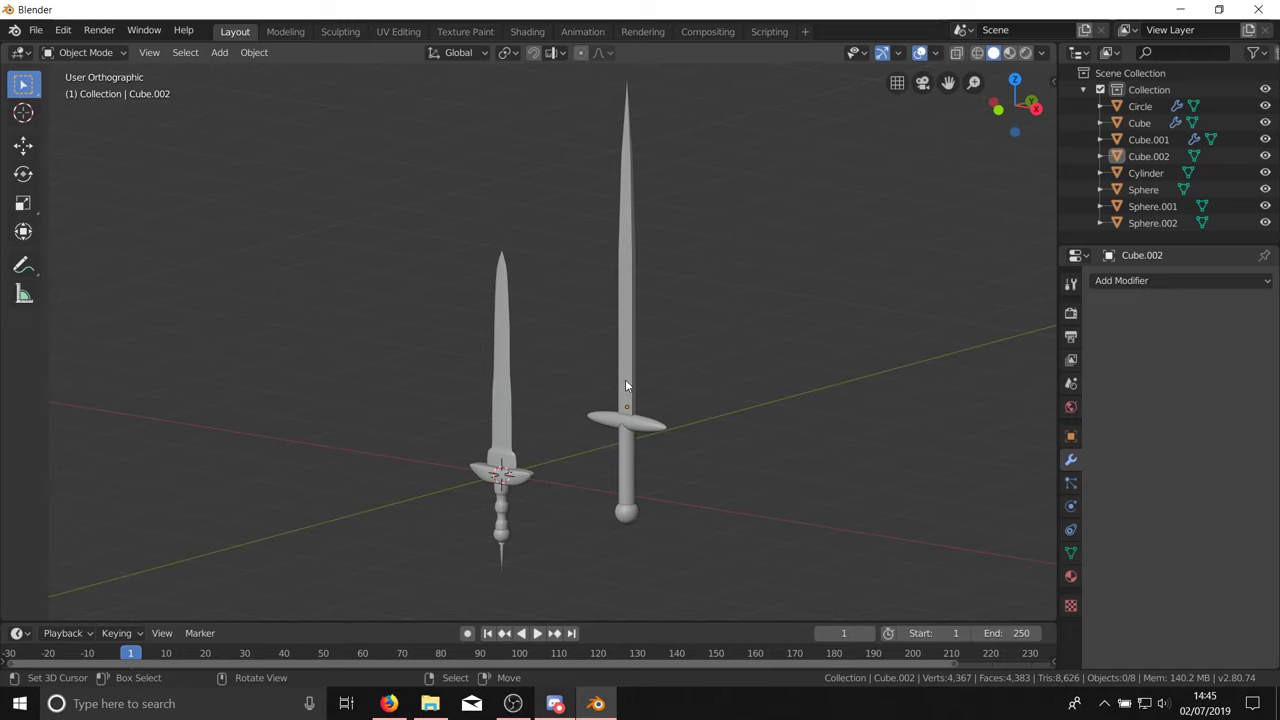
middle_click_drag(625, 385, 677, 363)
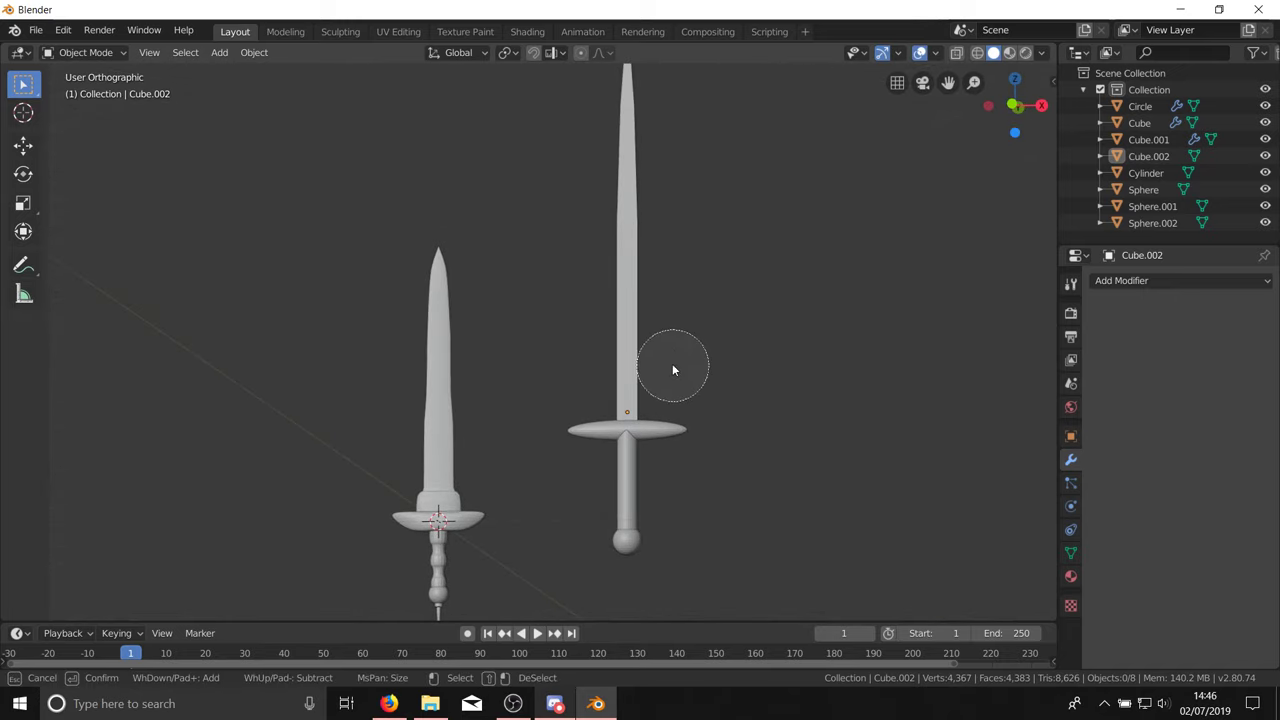
Step: Circle-select the second sword's blade, crossguard, handle and pommel, and delete them
mouse_move(672, 363)
left_mouse_down()
mouse_move(623, 451)
mouse_move(630, 535)
left_mouse_up()
right_click(630, 535)
key("Delete")
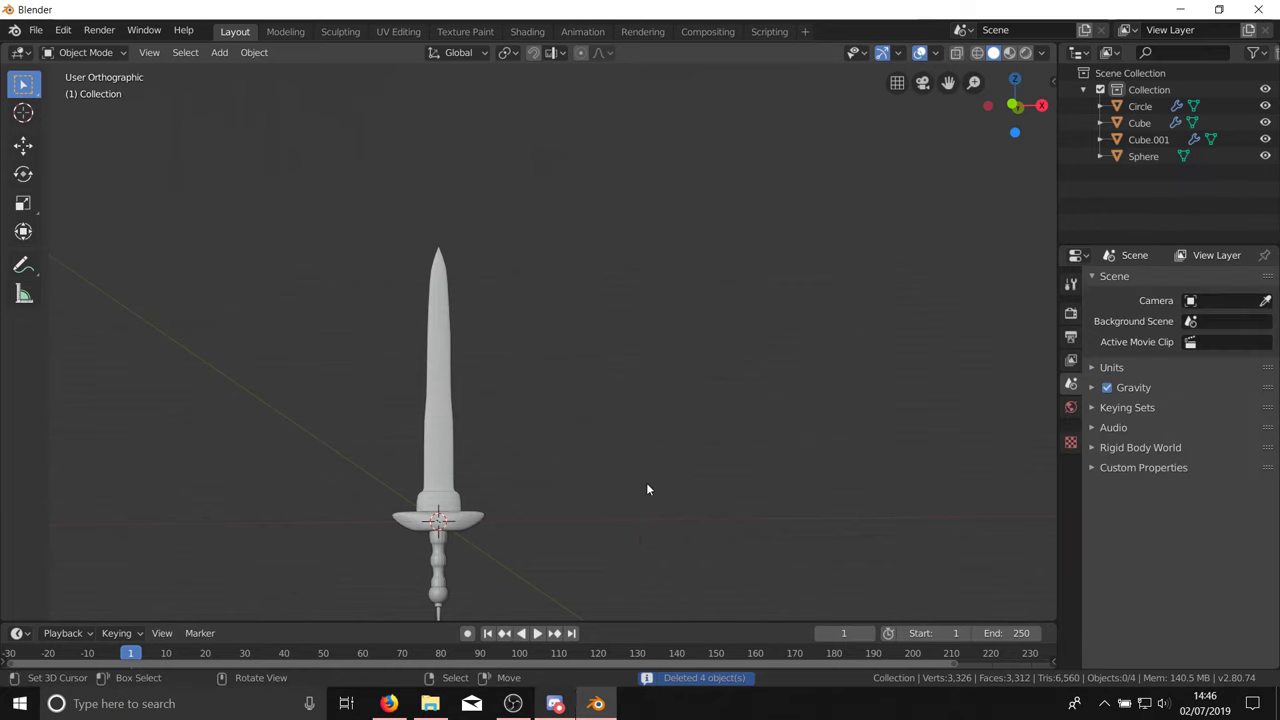
Step: Inspect the remaining sword's crossguard, handle and overall shape from several angles, ending in the front view
scroll(752, 422, "down", 4)
key("a")
scroll(583, 472, "up", 5)
key("alt+a")
scroll(648, 463, "up", 5)
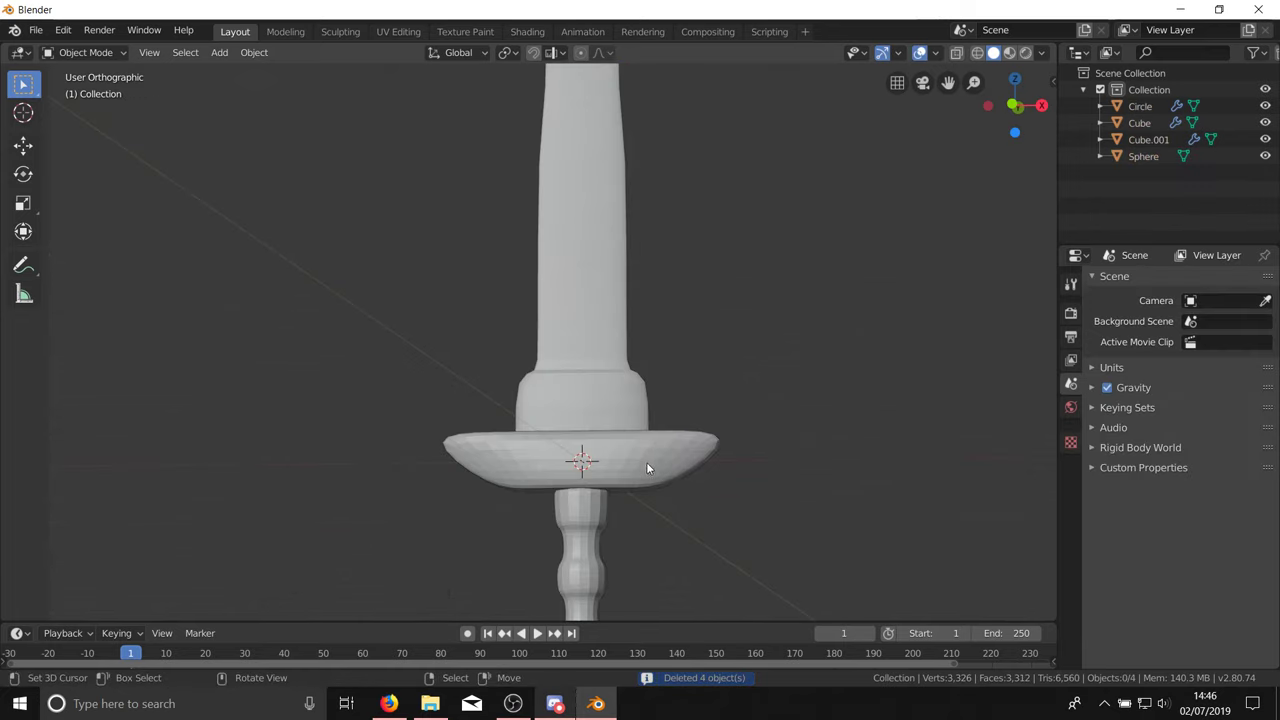
middle_click_drag(642, 463, 658, 520)
right_click(604, 481)
scroll(660, 320, "down", 5)
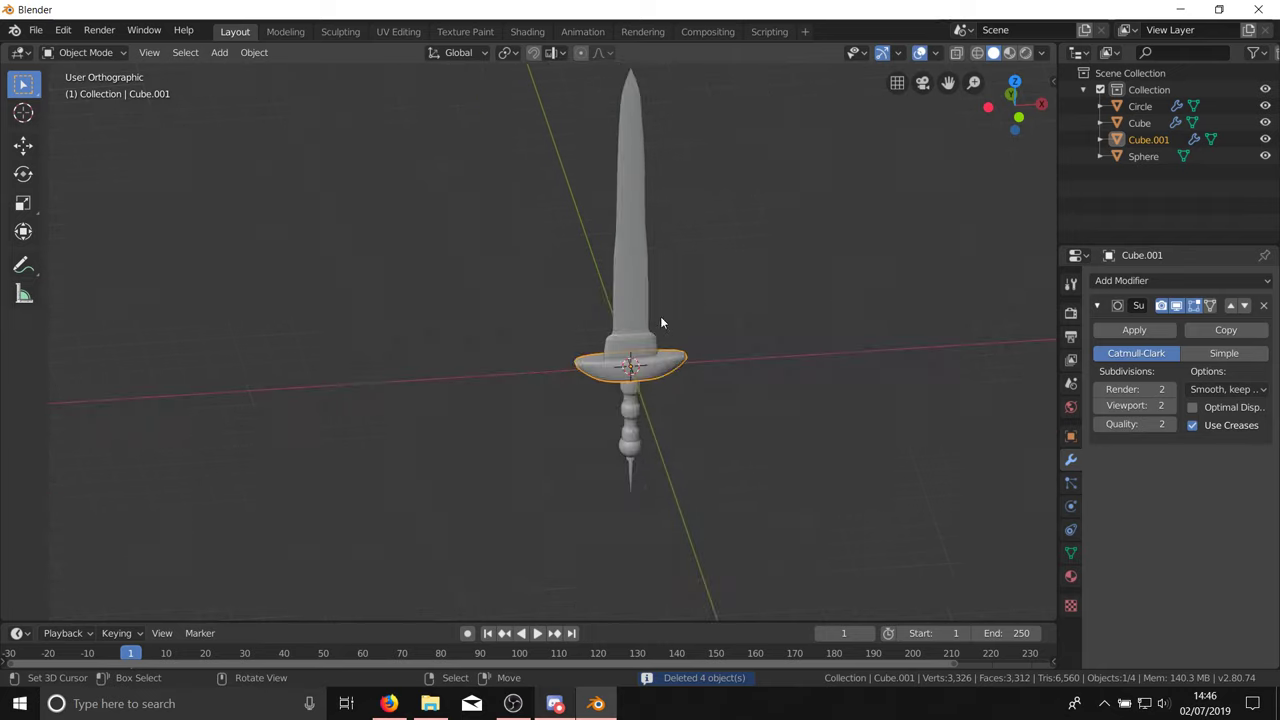
scroll(658, 378, "up", 4)
middle_click_drag(658, 378, 660, 347)
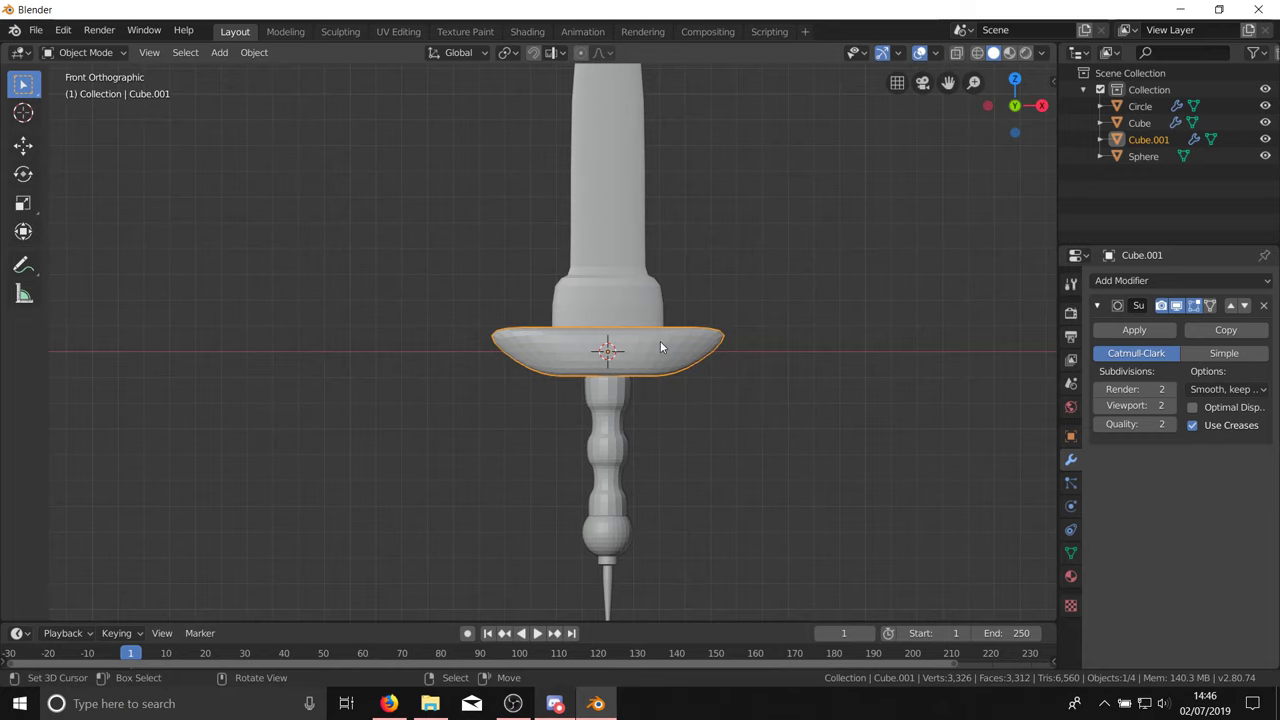
scroll(526, 423, "down", 3)
scroll(578, 568, "down", 2)
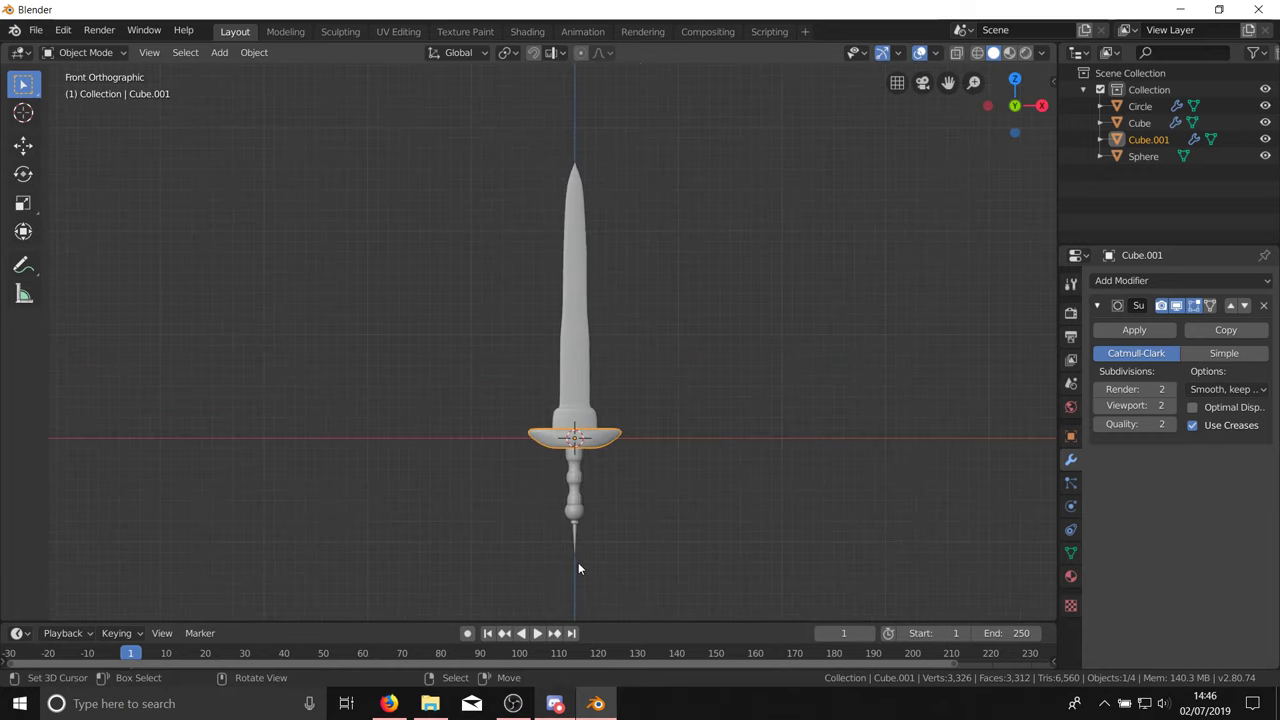
mouse_move(626, 469)
middle_mouse_down()
mouse_move(316, 513)
mouse_move(601, 574)
mouse_move(566, 521)
mouse_move(431, 558)
mouse_move(428, 530)
mouse_move(426, 555)
mouse_move(624, 485)
middle_mouse_up()
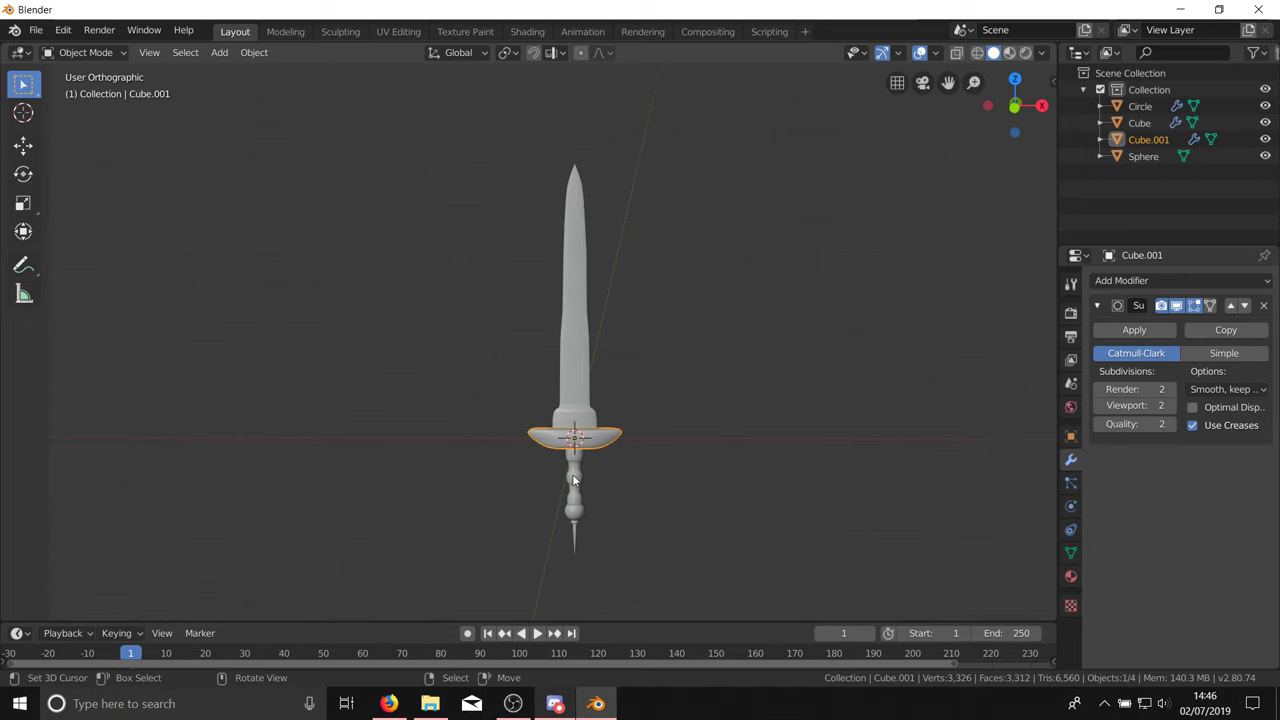
key("KP_1")
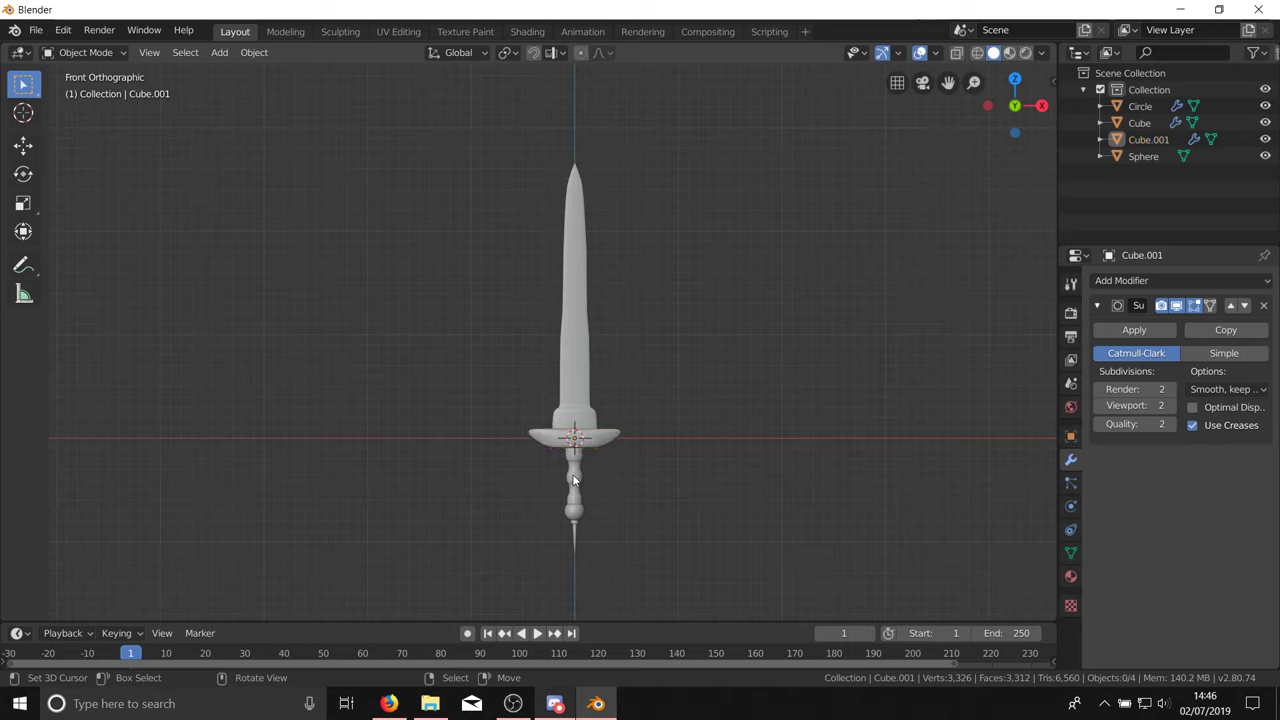
right_click_drag(573, 480, 791, 366)
key("Escape")
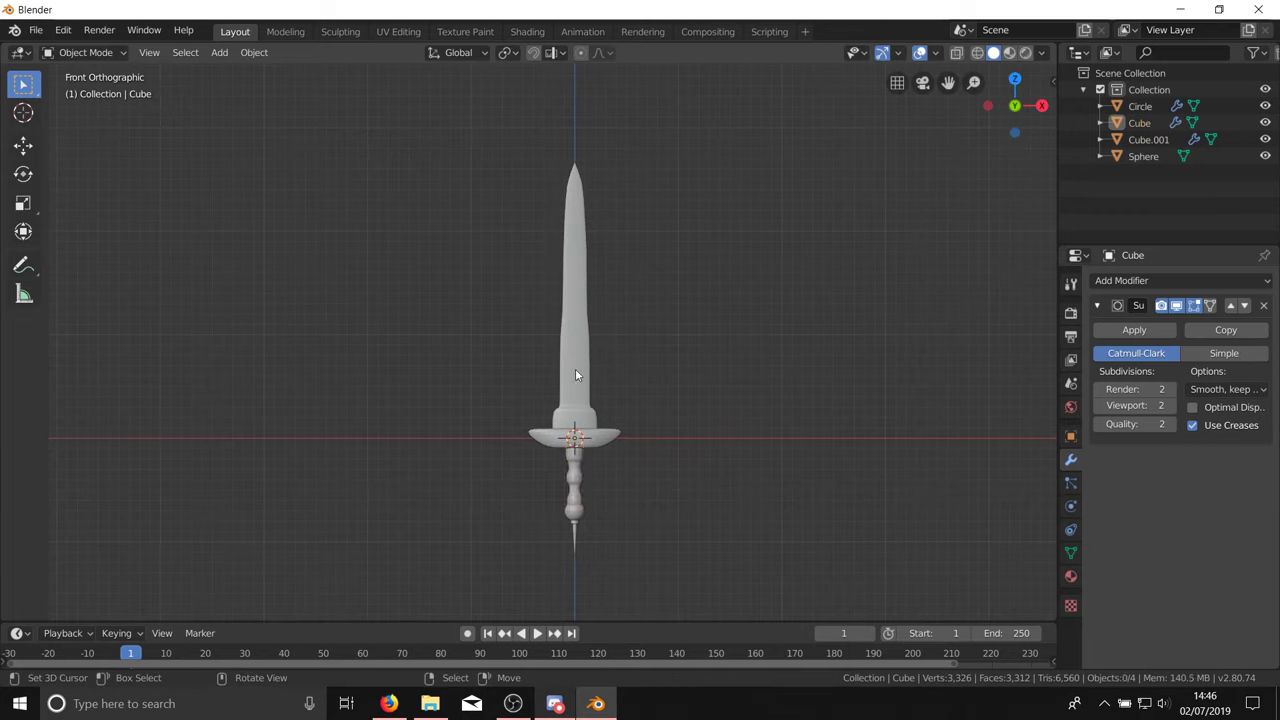
Step: Try pulling the first sword's edge vertex at mid-blade far outward to the side, and check the resulting shape
right_click(575, 369)
scroll(575, 369, "up", 5)
key("Tab")
scroll(575, 369, "up", 5)
scroll(575, 386, "down", 4)
scroll(629, 154, "up", 4)
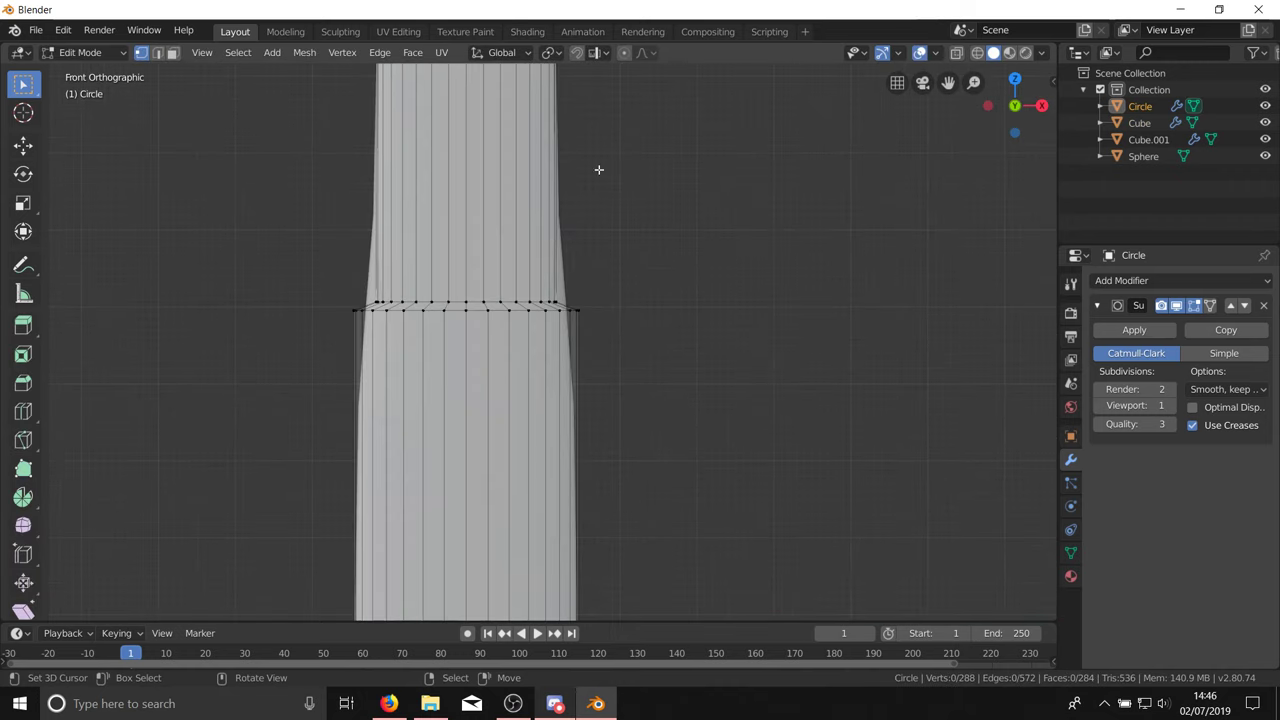
left_click(564, 296)
key("g")
left_click(846, 208)
scroll(634, 440, "down", 2)
key("Tab")
scroll(632, 444, "down", 4)
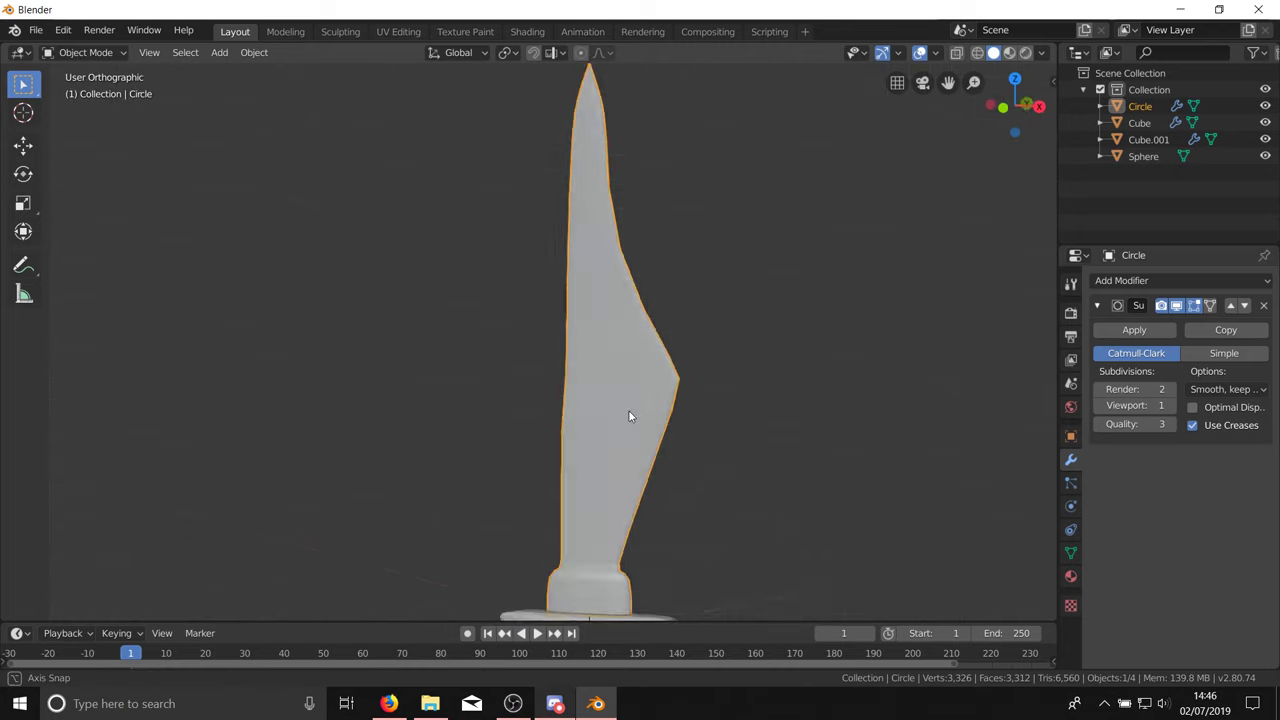
middle_click_drag(616, 411, 429, 414)
Step: Undo the blade's vertex move and return to the front view in Object Mode
key("Tab")
key("ctrl+z")
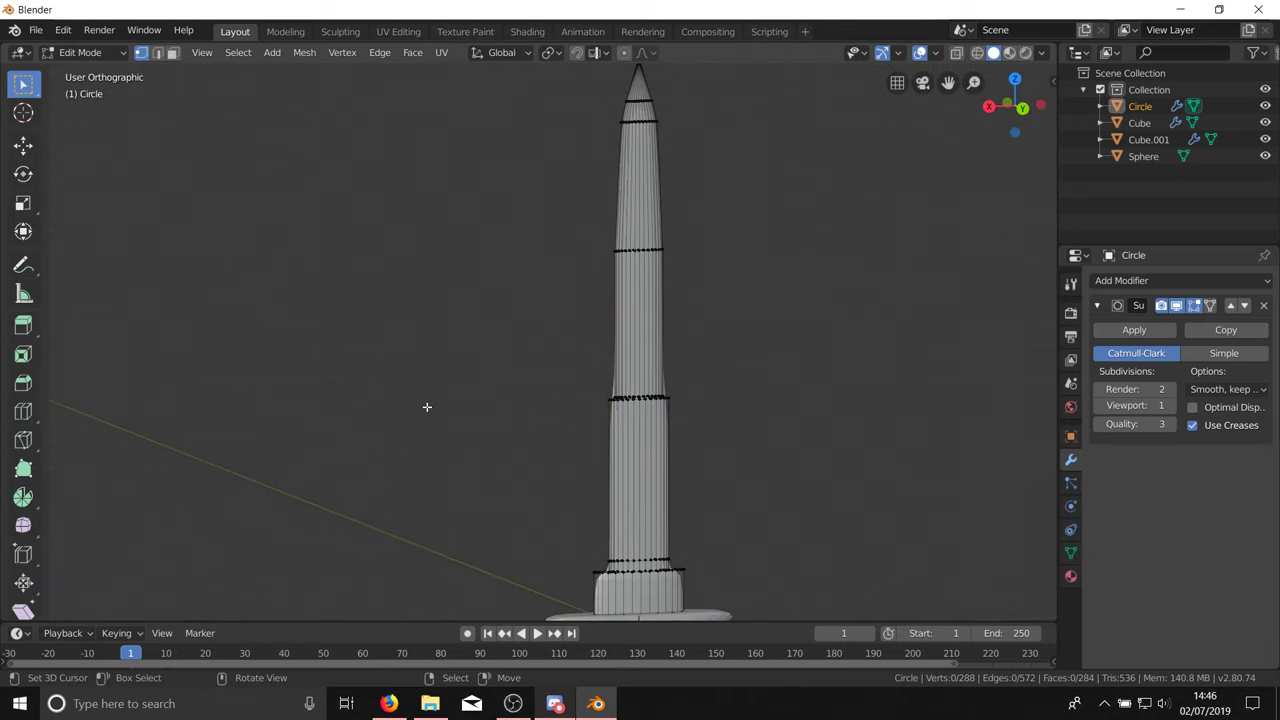
key("Tab")
middle_click_drag(433, 402, 598, 393)
key("KP_1")
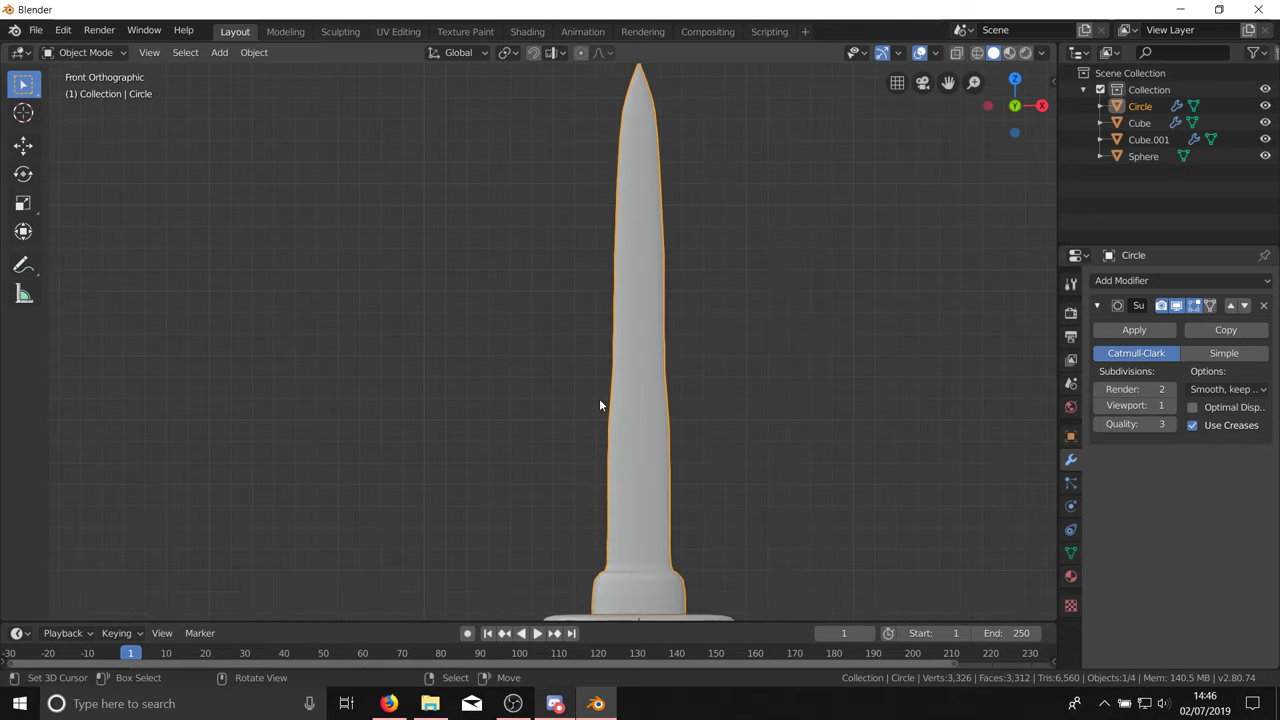
Step: Raise the blade's tip vertex about 0.91 m along Z, and show the blade as a wireframe in Object Mode
scroll(560, 326, "down", 6)
scroll(609, 143, "up", 4)
scroll(634, 271, "up", 2)
key("Tab")
scroll(580, 198, "up", 4)
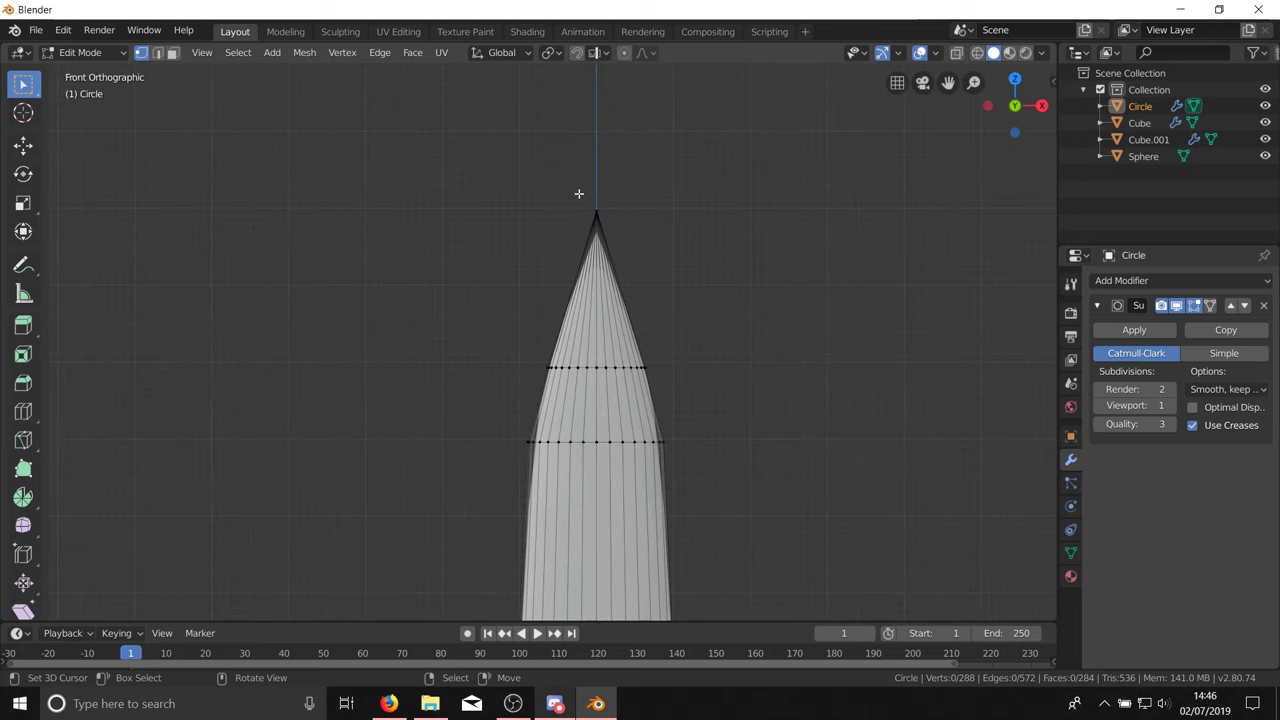
key("c")
left_click(603, 217)
right_click(603, 217)
scroll(603, 240, "down", 1)
key("g")
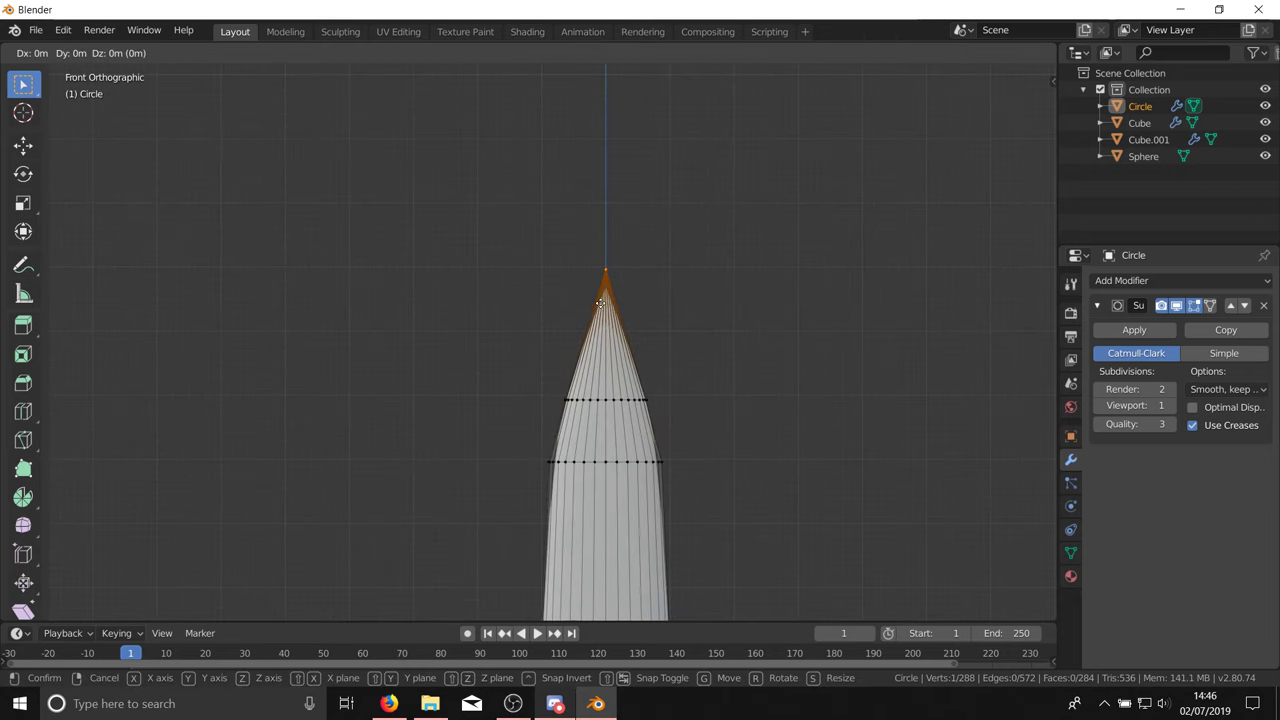
key("z")
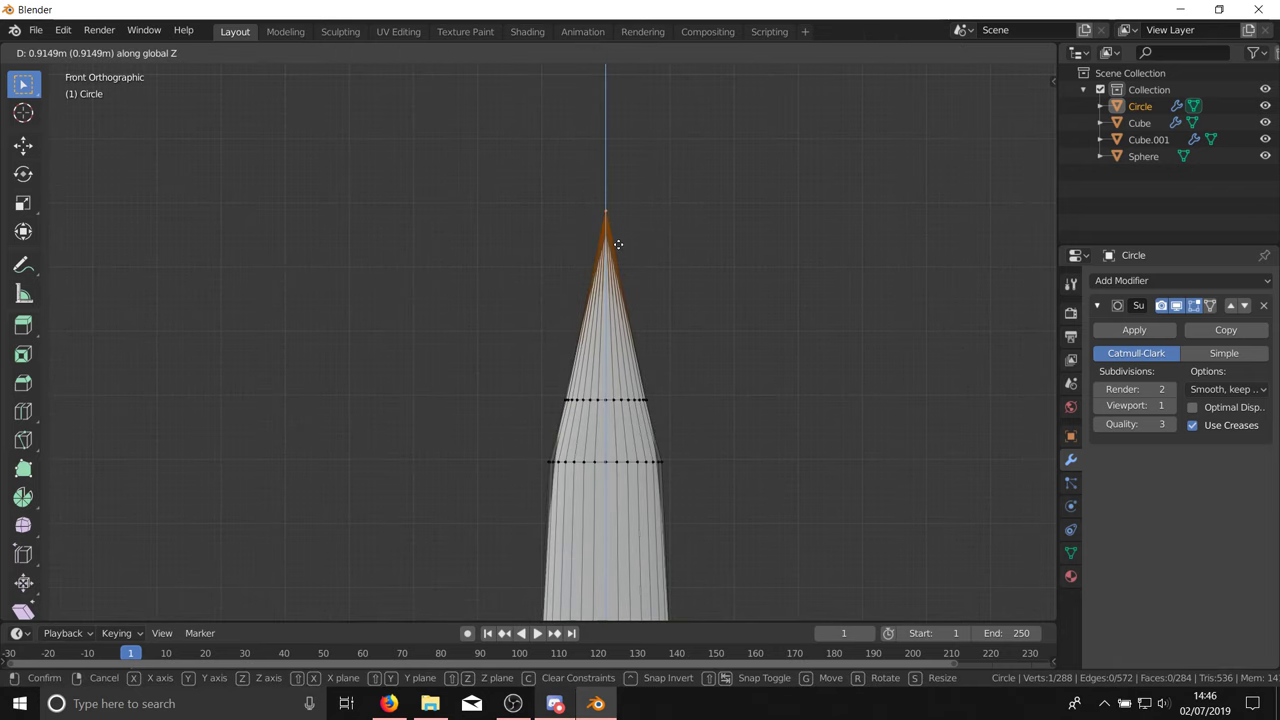
left_click(618, 244)
key("shift+z")
key("Tab")
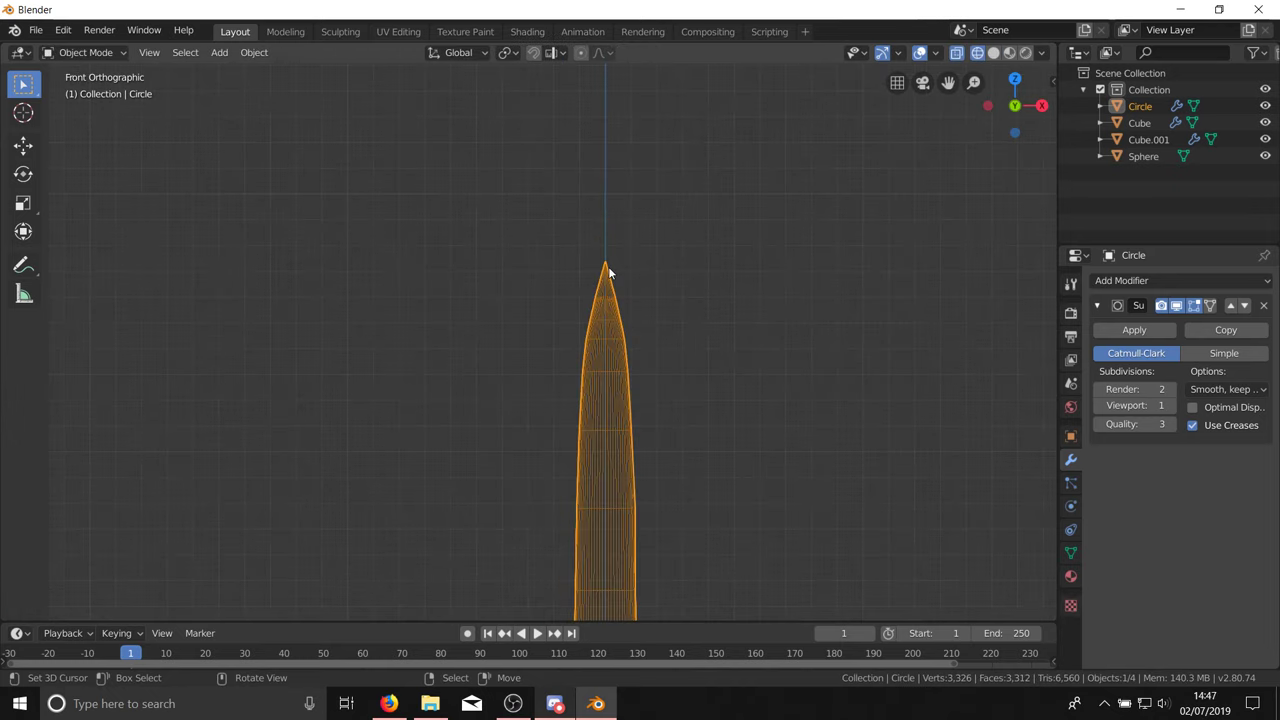
Step: Return to solid shading, inspect the whole sword and its blade from an angle, and end in the front view
key("alt+a")
scroll(608, 271, "down", 4)
key("shift+z")
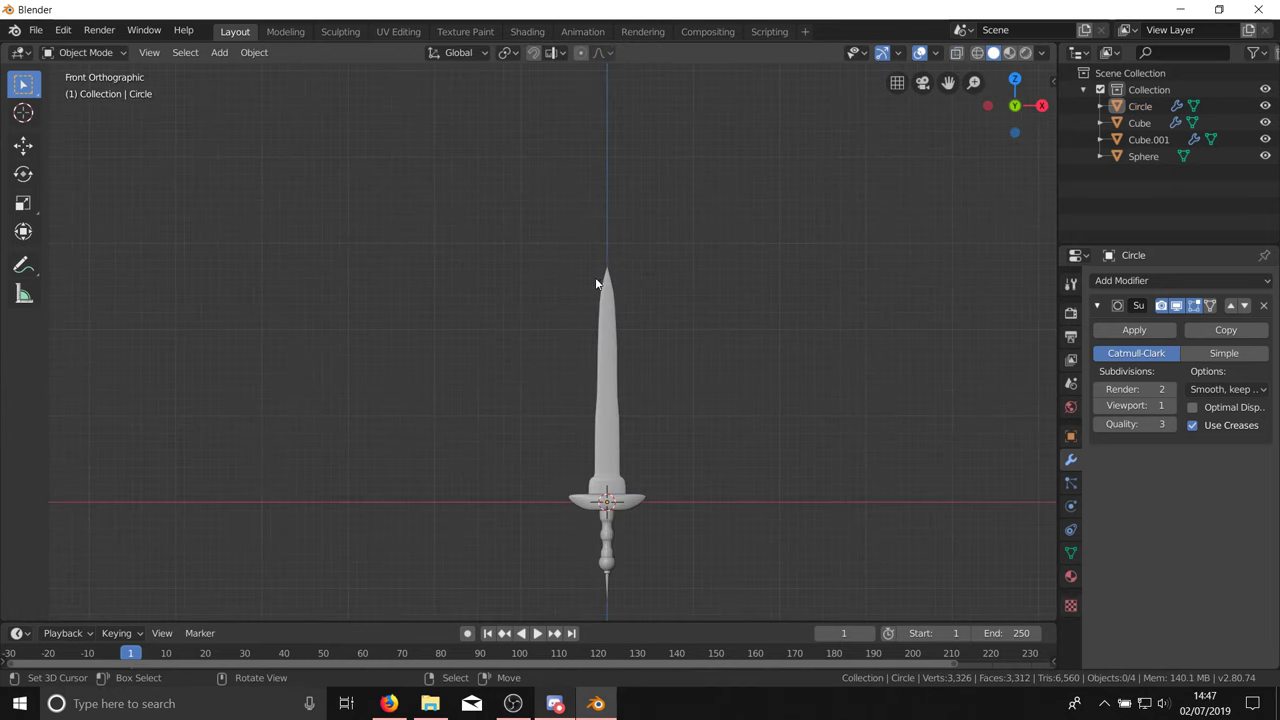
left_click(600, 343)
scroll(600, 346, "up", 5)
middle_click_drag(600, 346, 509, 291)
key("alt+a")
scroll(510, 291, "down", 6)
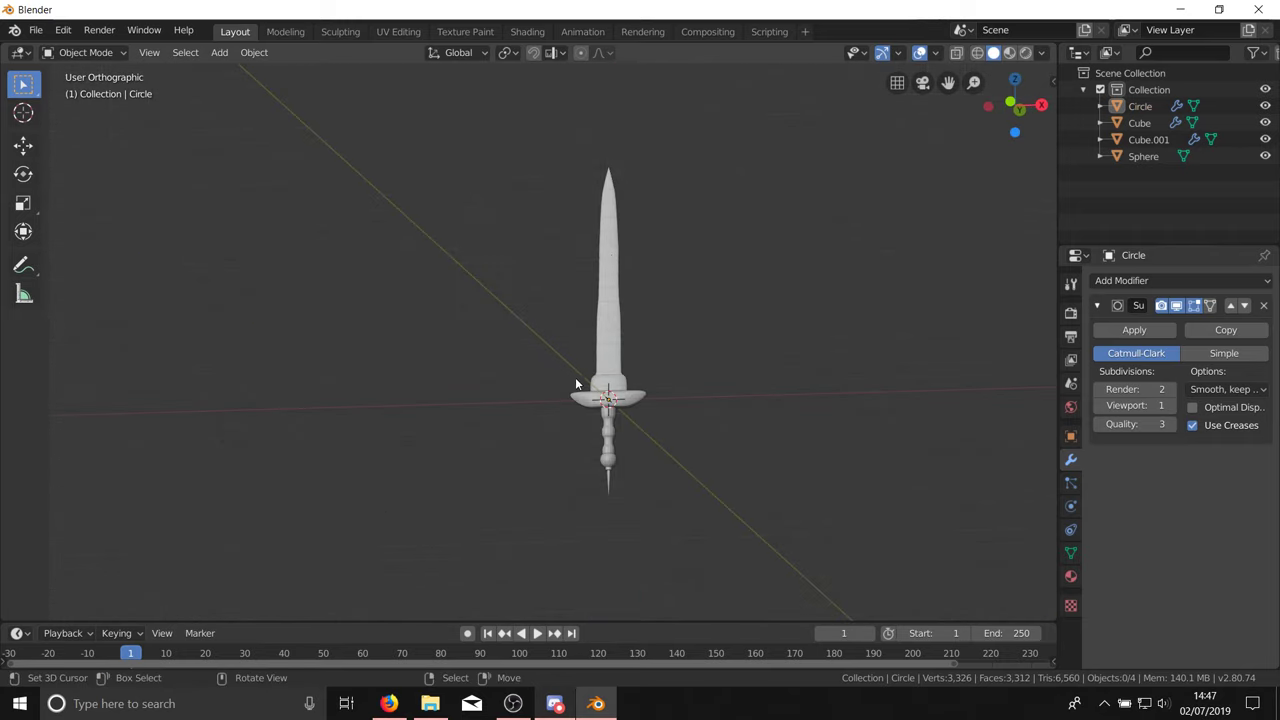
key("KP_1")
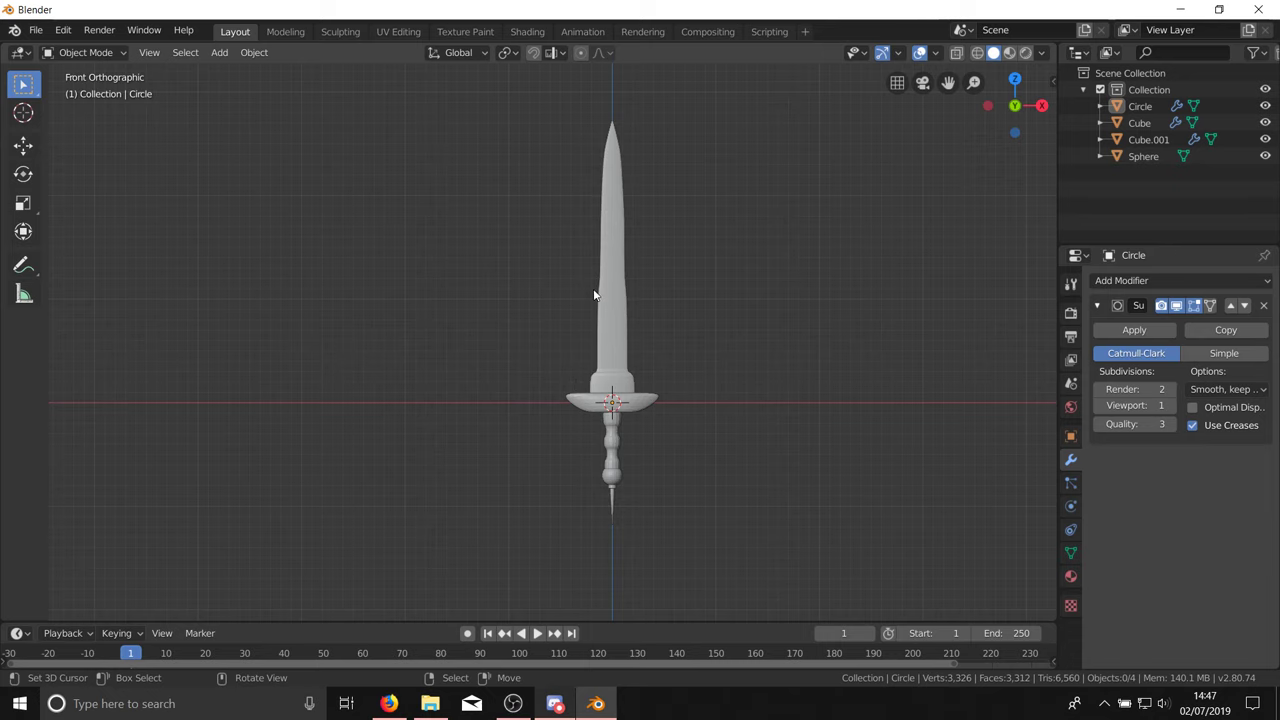
Step: In Edit Mode, select the ring of faces at mid-blade on both front and back and delete it
key("Tab")
scroll(615, 253, "up", 5)
scroll(615, 253, "up", 1)
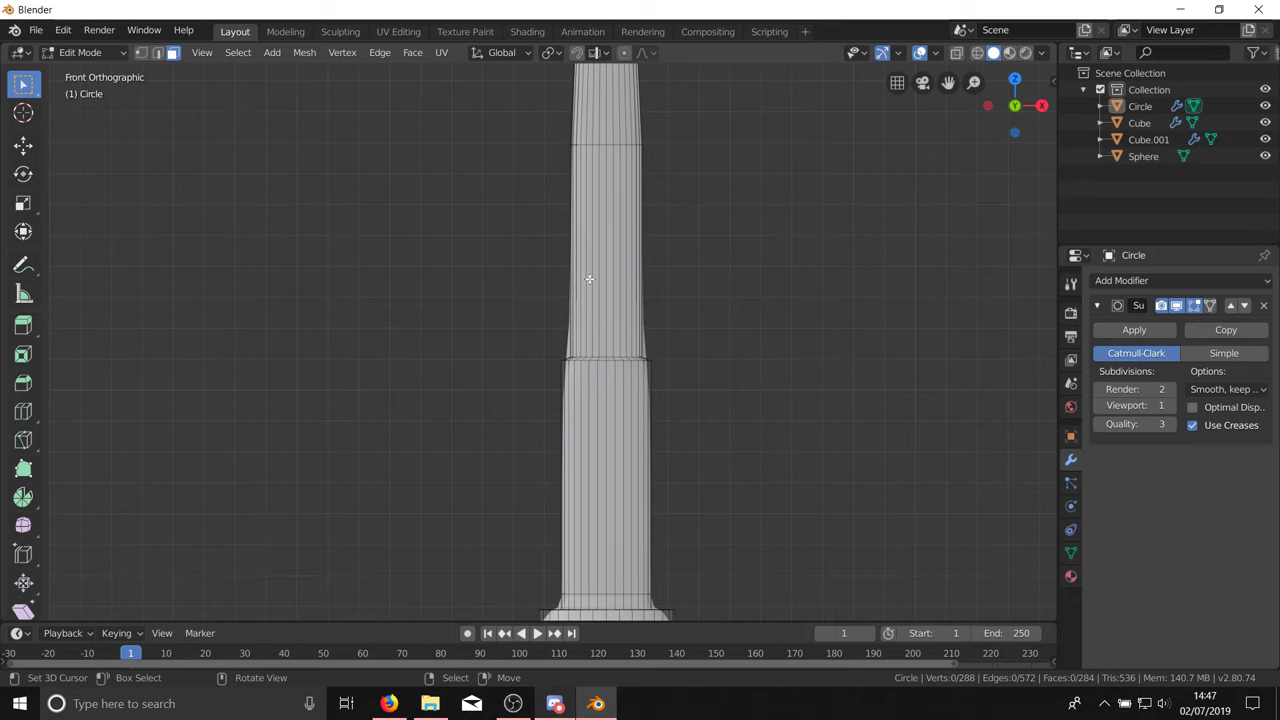
key("alt+z")
key("c")
left_click_drag(569, 263, 706, 246)
key("Escape")
key("alt+z")
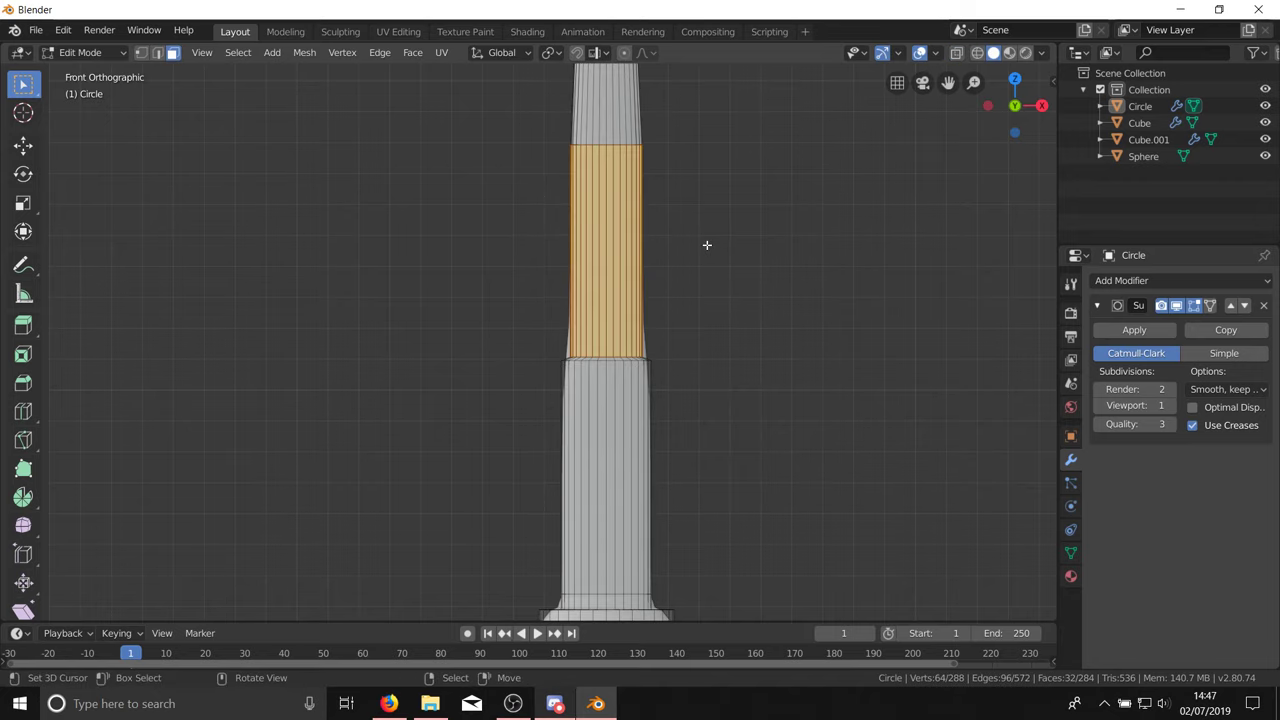
key("x")
left_click(686, 284)
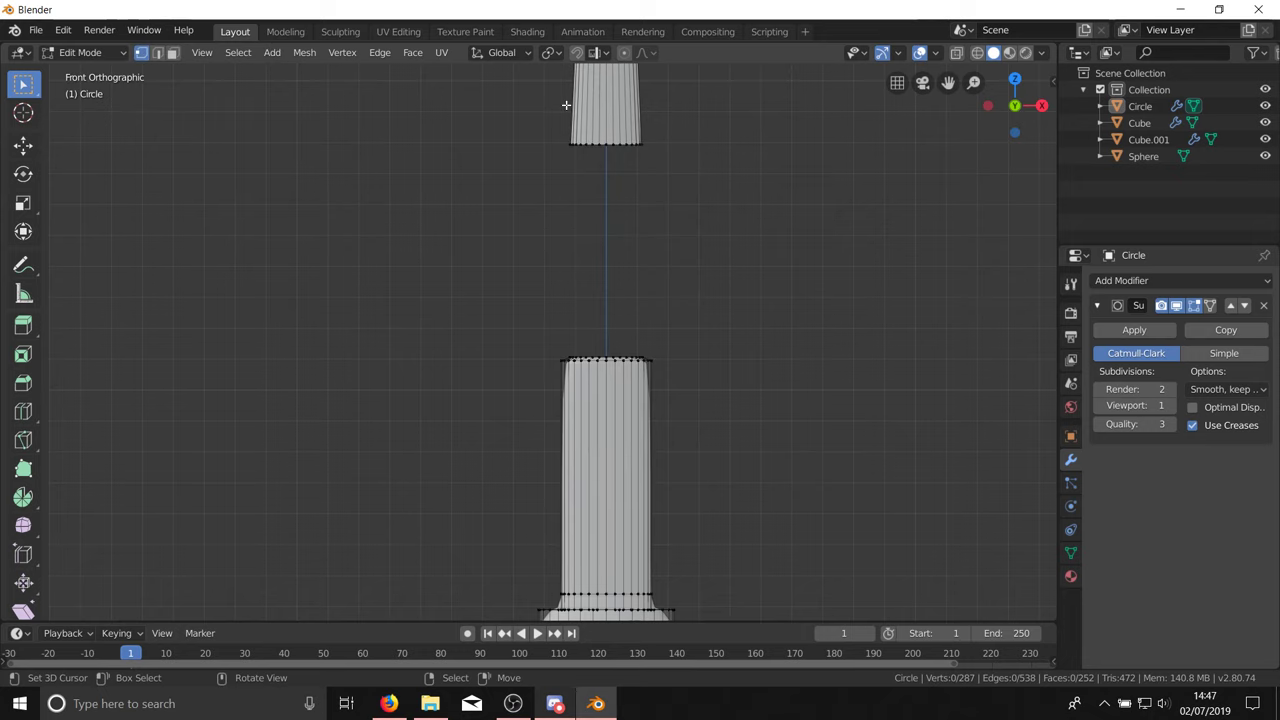
Step: Select the centre vertex of the upper cut rim together with a centre vertex of the lower cut rim
scroll(566, 105, "up", 4)
key("c")
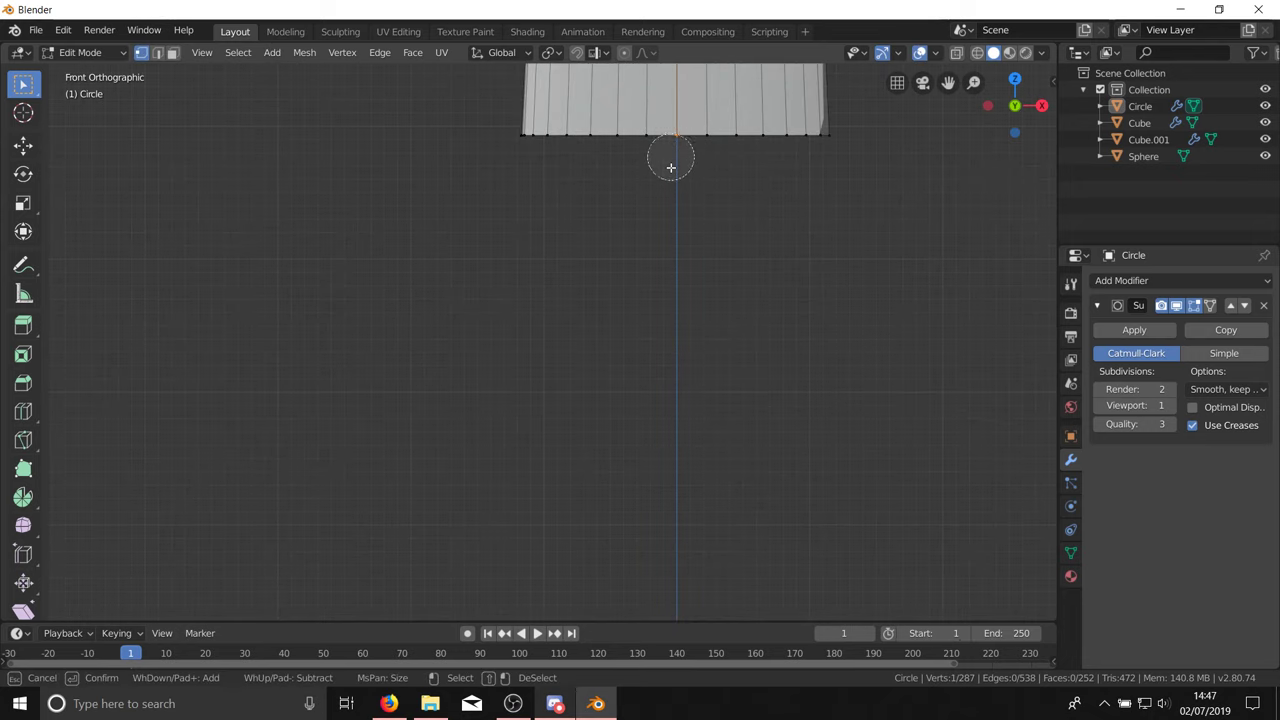
key("Escape")
scroll(657, 155, "down", 7)
mouse_move(660, 410)
middle_mouse_down("shift")
mouse_move(660, 326)
mouse_move(726, 334)
mouse_move(709, 267)
mouse_move(689, 297)
mouse_move(621, 299)
middle_mouse_up("shift")
scroll(655, 317, "up", 6)
key("c")
key("Escape")
key("KP_5")
scroll(688, 293, "down", 3)
scroll(607, 318, "up", 4)
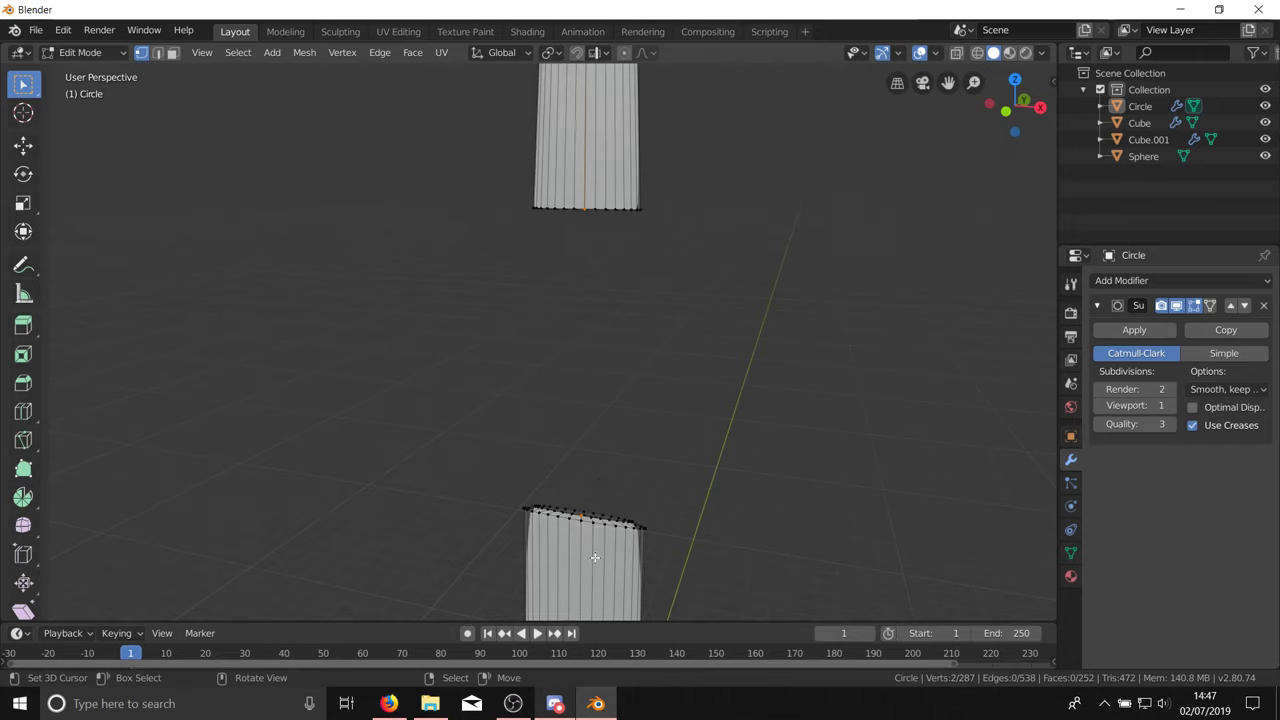
Step: Add neighbouring vertices from both cut rims to the selection and try filling one face across the gap
scroll(525, 450, "up", 6)
scroll(509, 449, "down", 5)
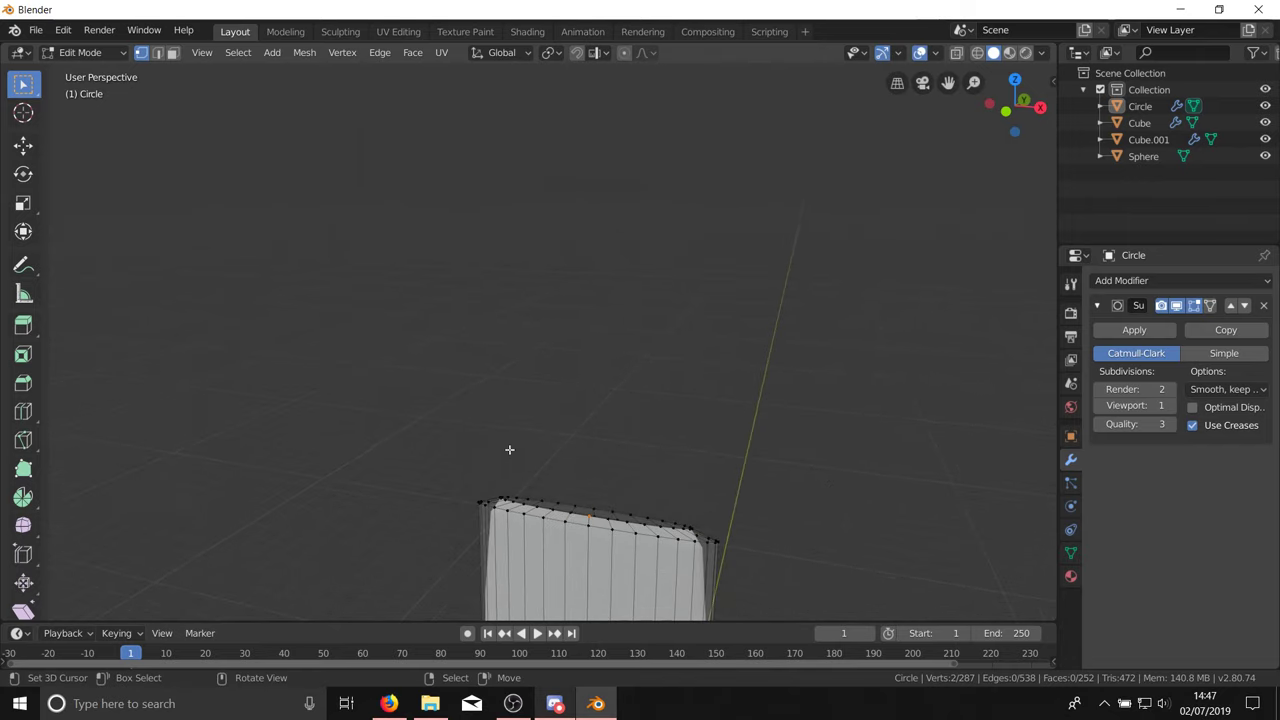
scroll(525, 500, "up", 4)
scroll(536, 516, "up", 5)
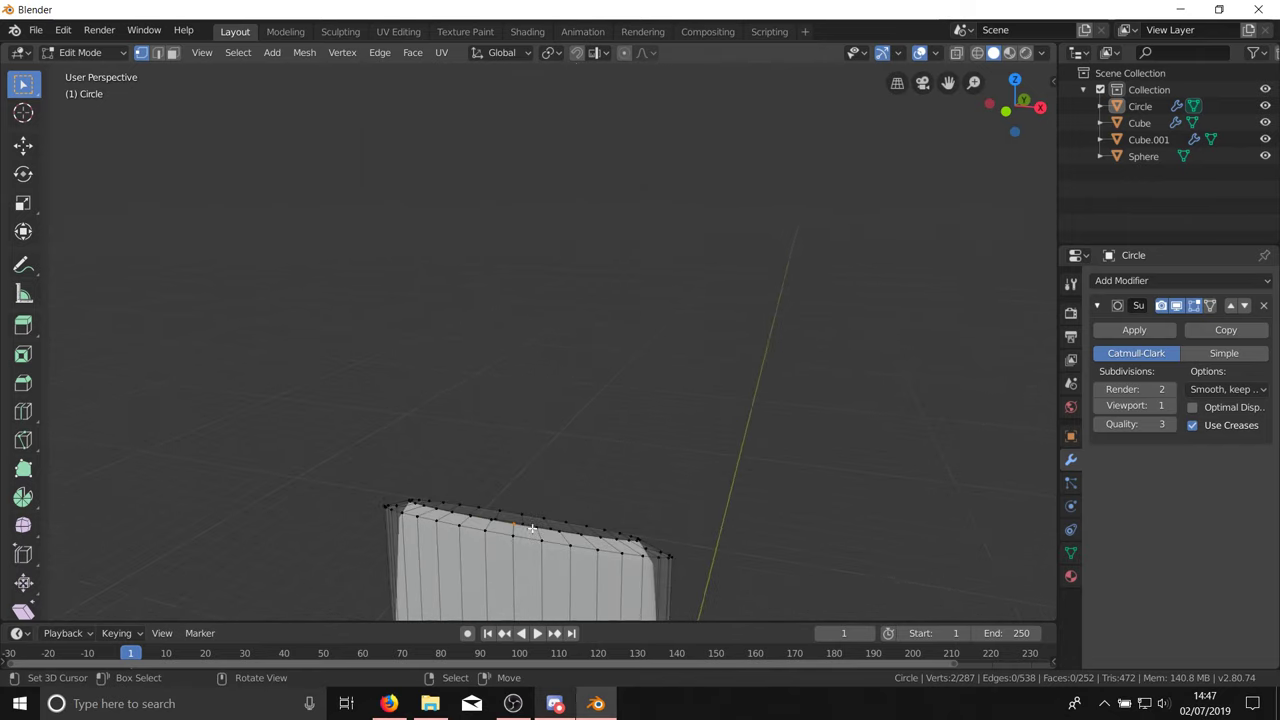
key("c")
key("Escape")
scroll(534, 540, "down", 10)
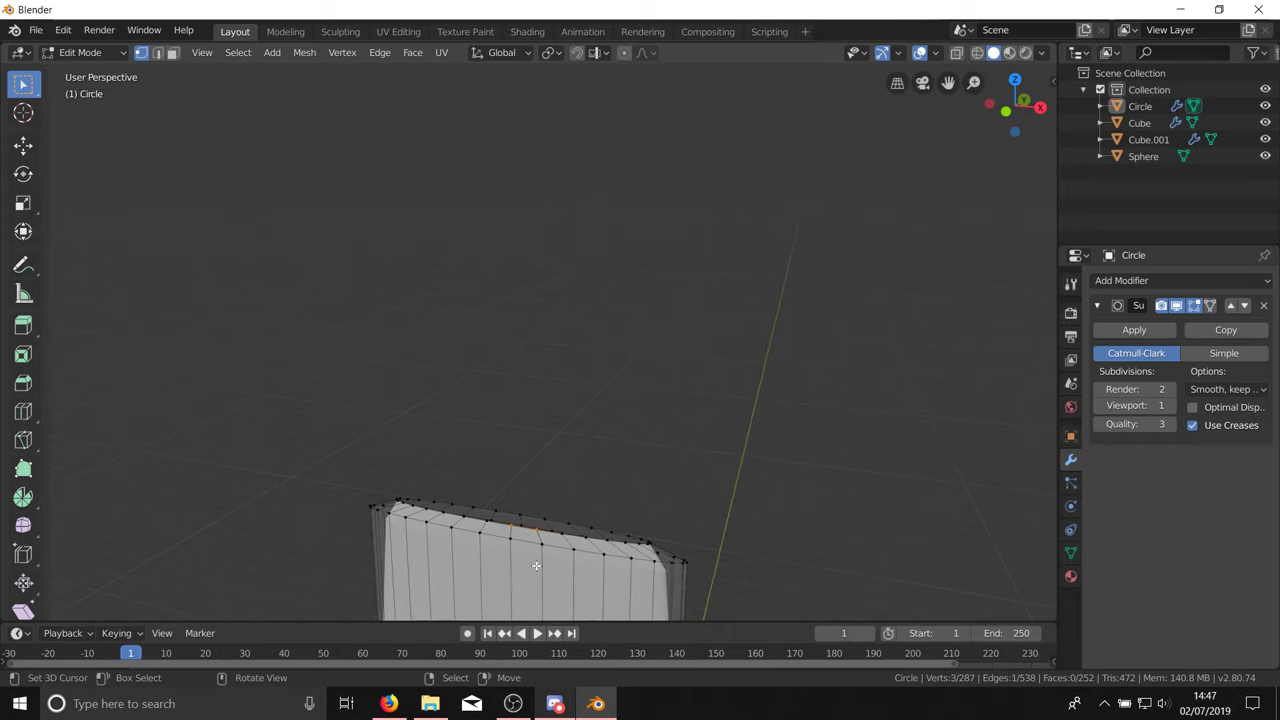
scroll(540, 330, "up", 9)
key("c")
left_click(527, 362)
key("Escape")
scroll(529, 360, "down", 5)
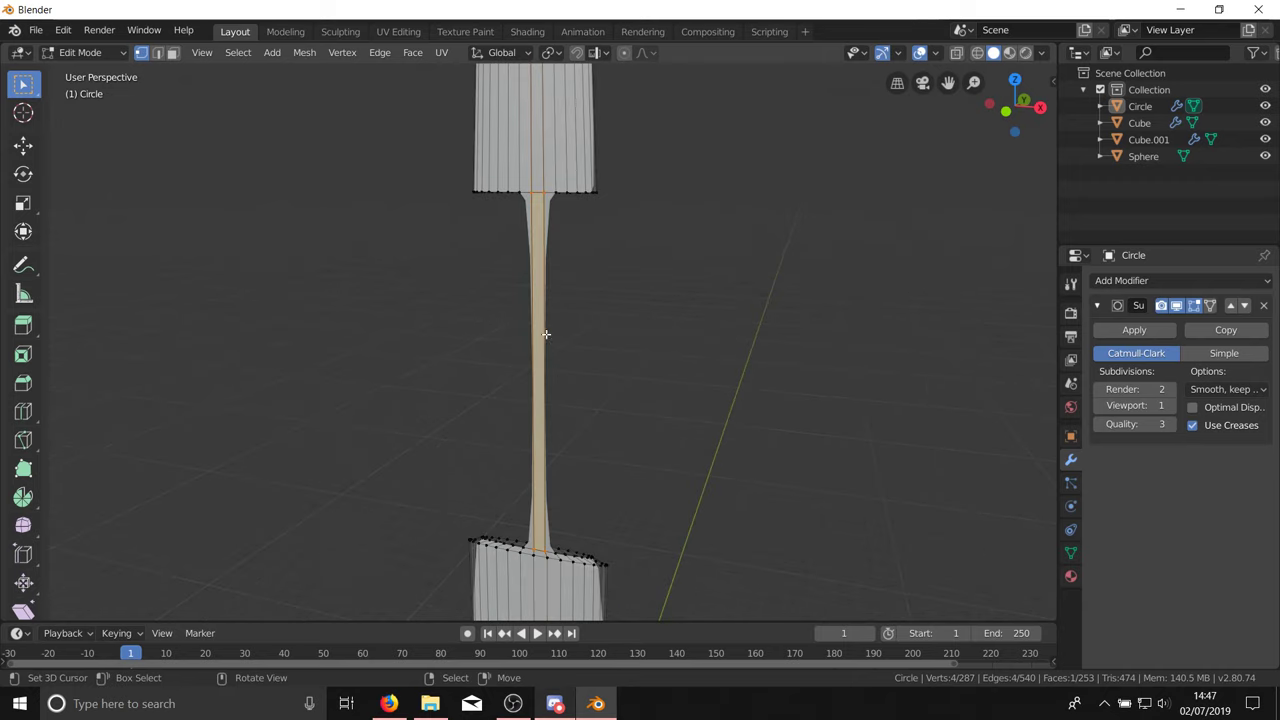
Step: Undo the single bridging face and reduce the selection to one vertex on each cut rim
key("c")
key("Escape")
key("ctrl+x")
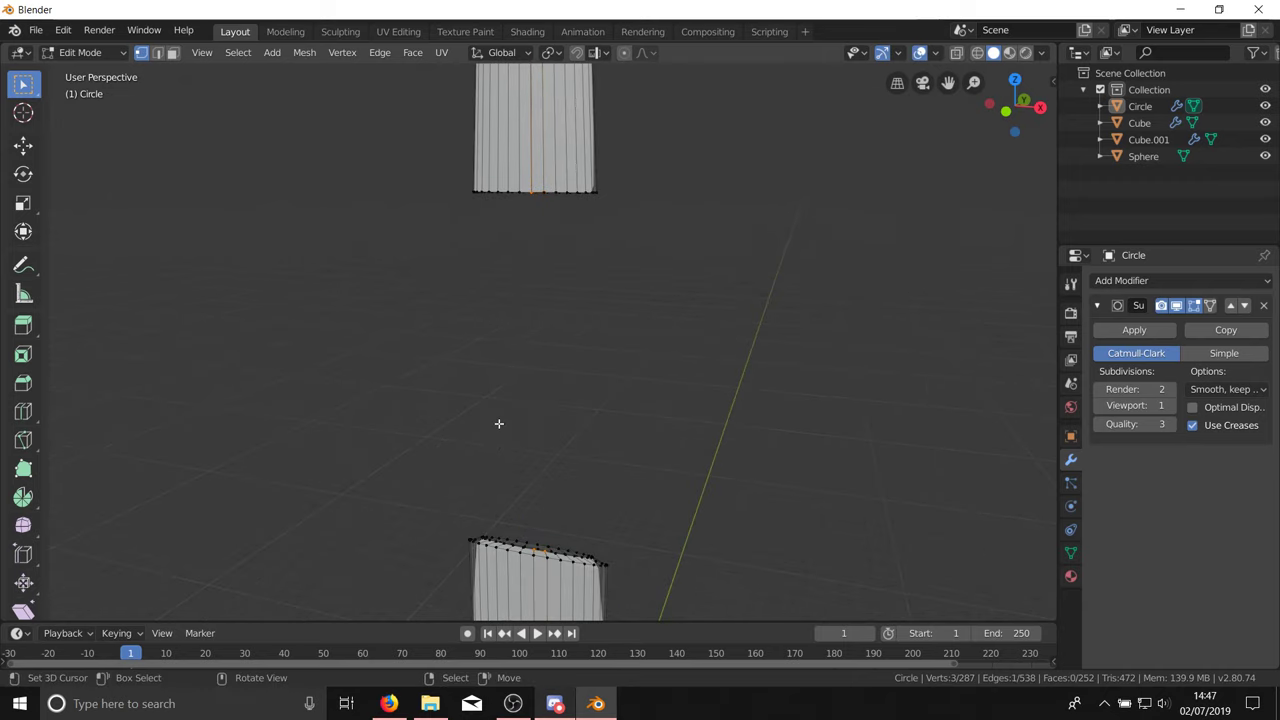
key("ctrl")
middle_click_drag(519, 385, 551, 362)
Step: Try filling the gap between the two cut rims with successive faces all the way around the blade
key("f")
key("f")
key("f")
key("f")
key("f")
key("f")
key("f")
key("f")
key("f")
key("f")
key("f")
key("f")
key("f")
key("f")
key("f")
key("f")
key("f")
key("f")
key("f")
key("f")
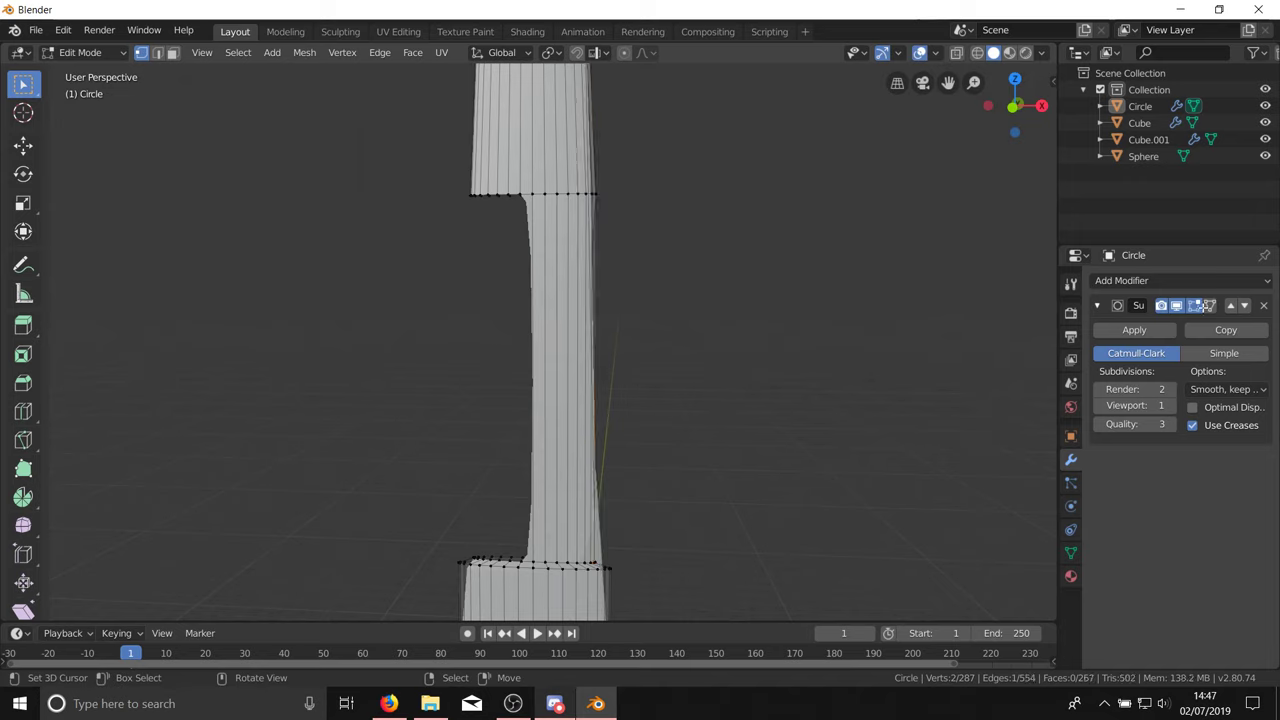
key("f")
key("f")
key("f")
key("f")
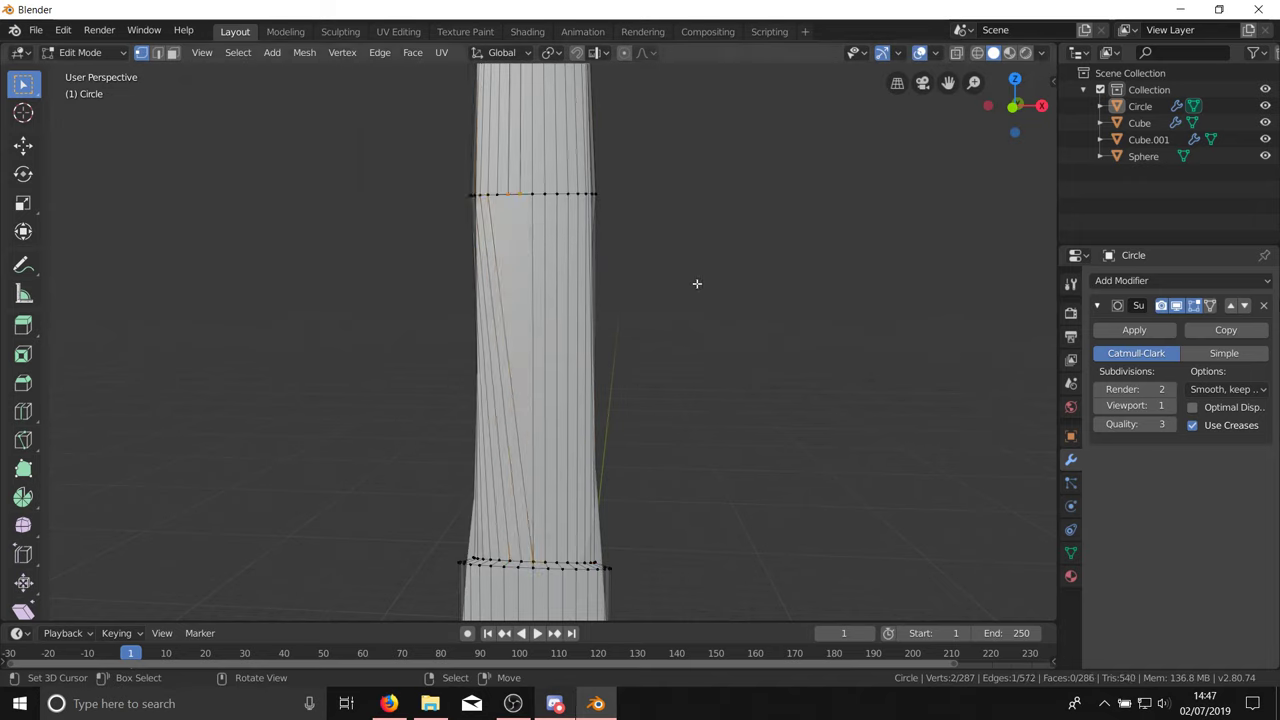
Step: Check the slanted bridging faces from the side and undo most of the recent face fills
middle_click_drag(722, 288, 616, 333)
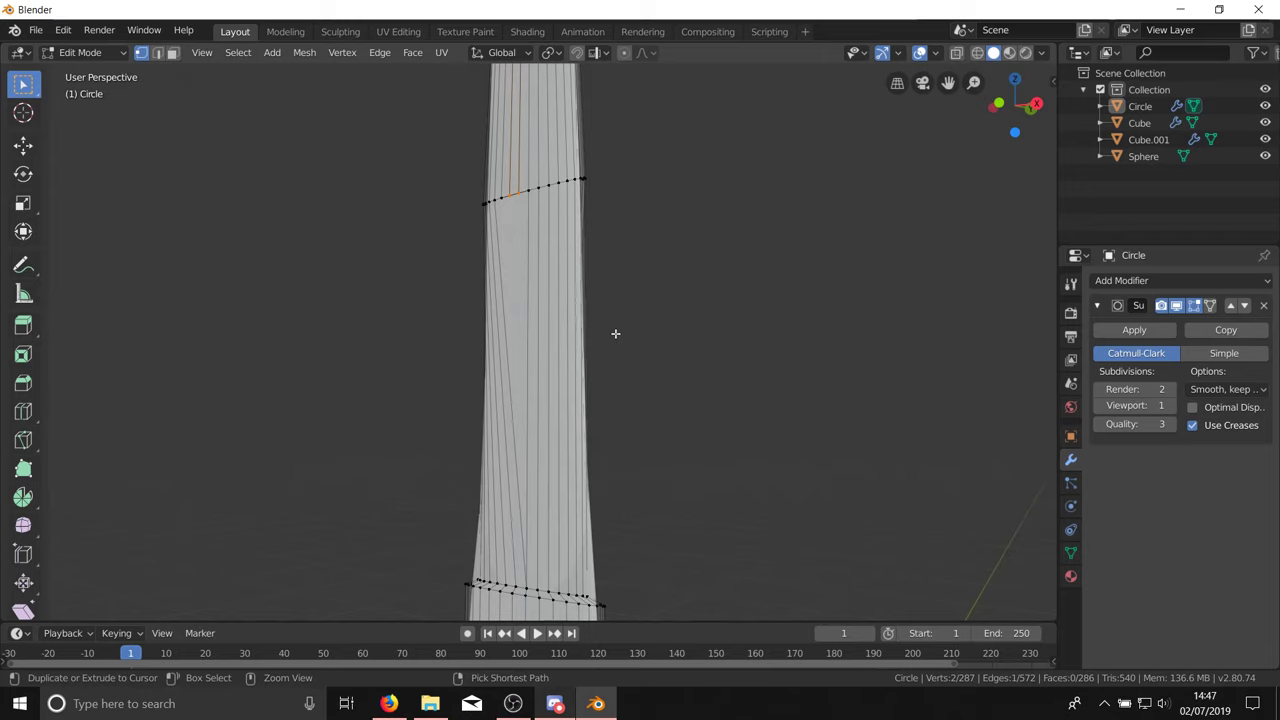
key("ctrl+z")
key("ctrl+z")
key("ctrl+z")
key("ctrl+z")
key("ctrl+z")
key("ctrl+z")
key("ctrl+z")
key("ctrl+z")
key("ctrl+z")
key("ctrl+z")
key("ctrl+z")
key("ctrl+z")
key("ctrl+z")
key("ctrl+z")
key("ctrl+z")
key("ctrl+z")
key("ctrl+z")
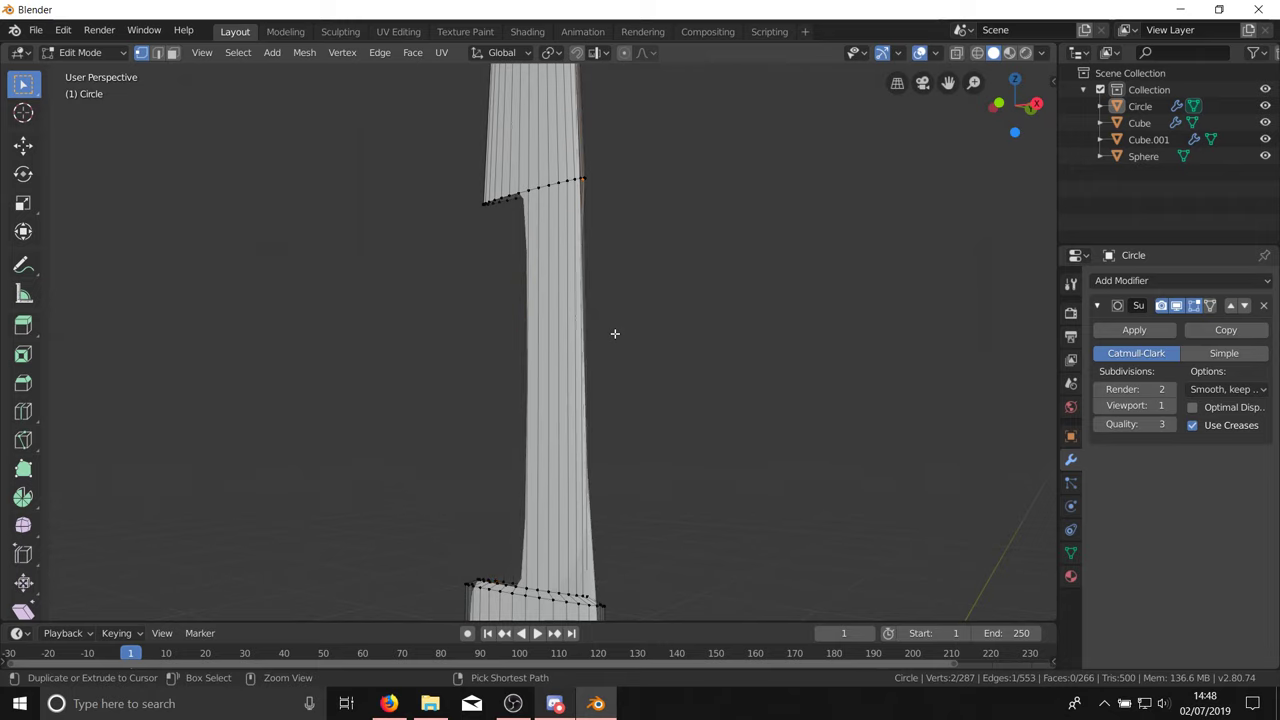
Step: In face selection mode, select the visible bridging faces across the blade gap and delete them
middle_click_drag(615, 333, 711, 400)
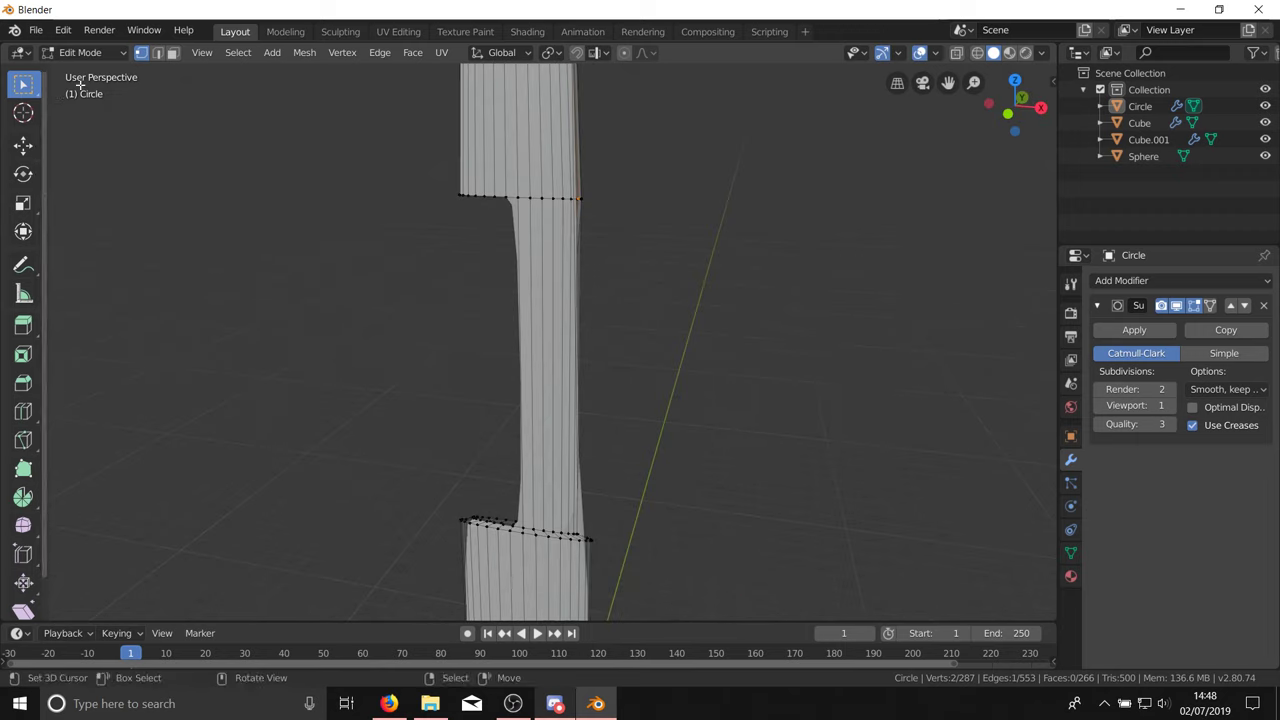
left_click(172, 52)
key("c")
left_click_drag(414, 329, 722, 367)
right_click(651, 383)
middle_click_drag(651, 383, 462, 281)
key("x")
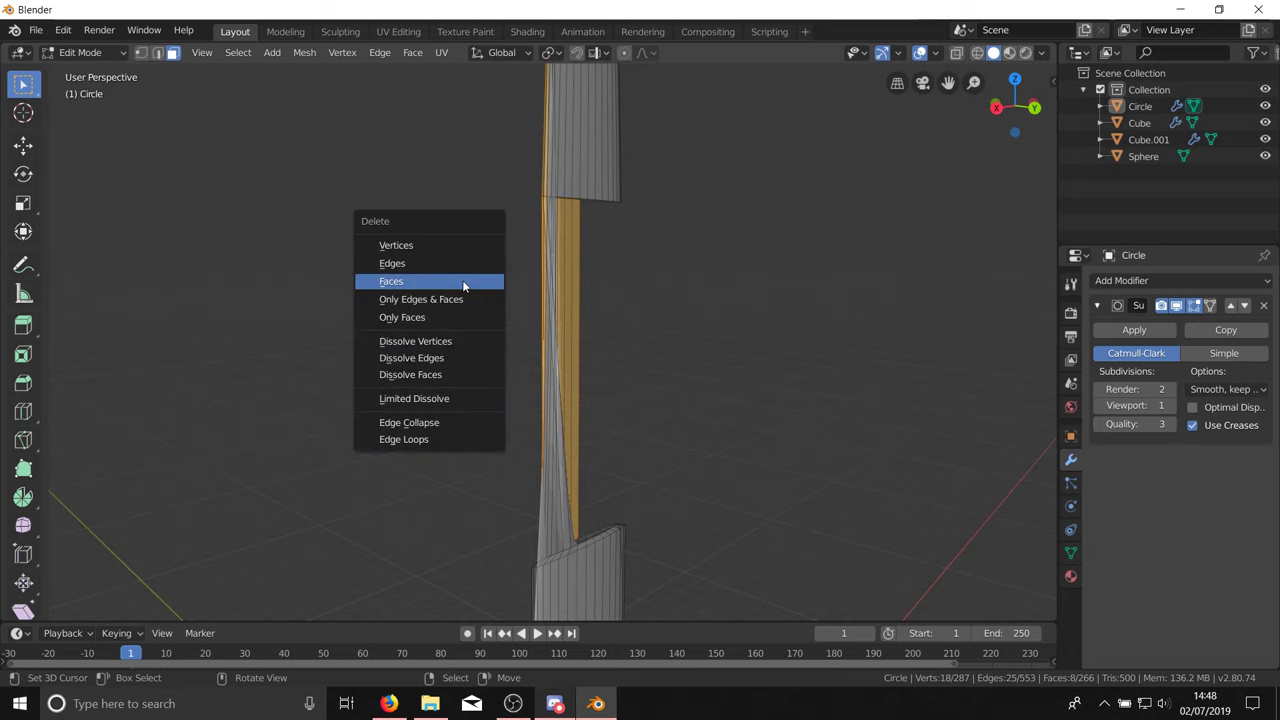
left_click(461, 279)
Step: Delete the leftover bridging faces and the last narrow strip still spanning the blade gap
middle_click_drag(377, 296, 535, 338)
key("l")
key("x")
left_click(543, 301)
key("c")
left_click_drag(576, 290, 601, 314)
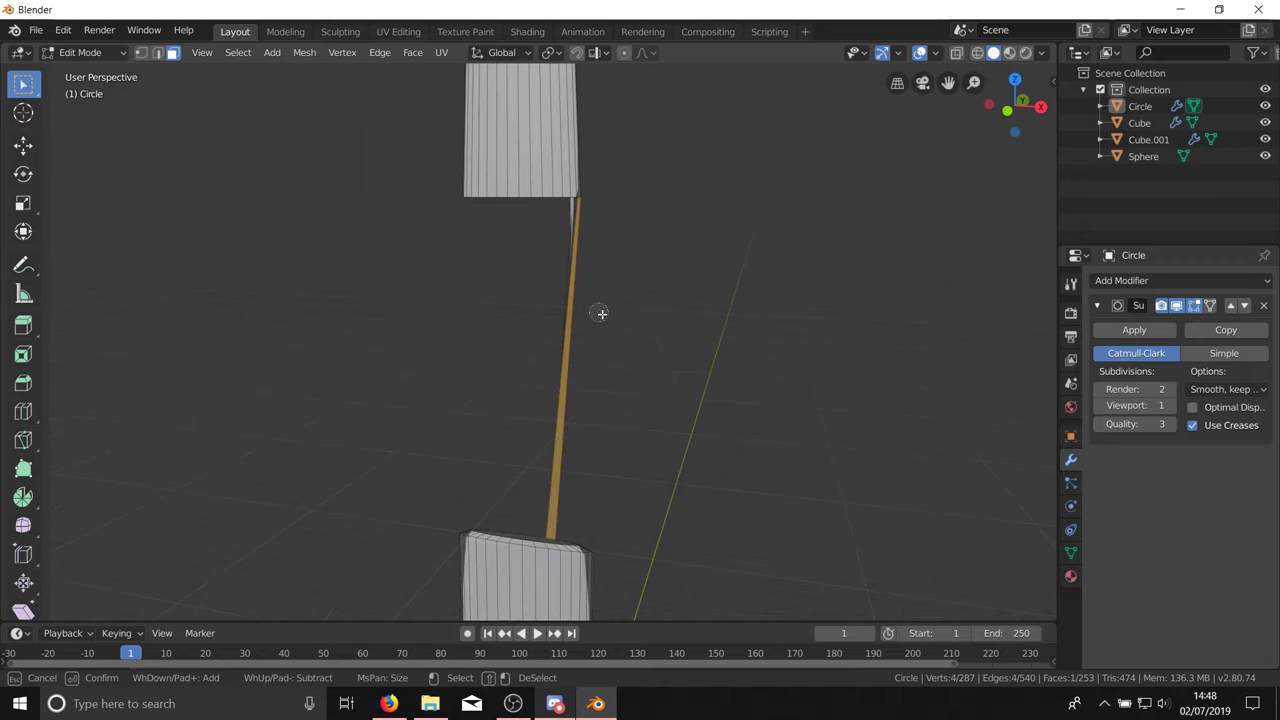
right_click(565, 243)
key("x")
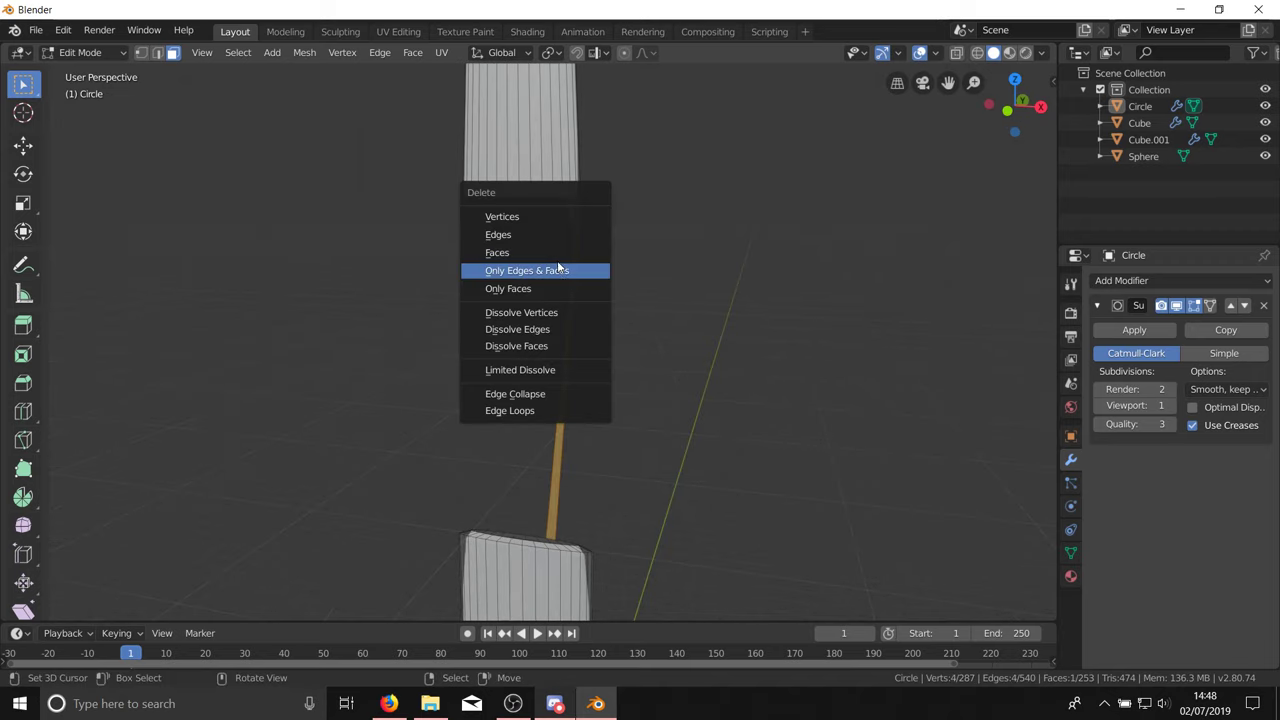
left_click(572, 270)
Step: Check the emptied gap in vertex mode and select the vertex at the side edge of the upper cut rim
middle_click_drag(576, 274, 334, 226)
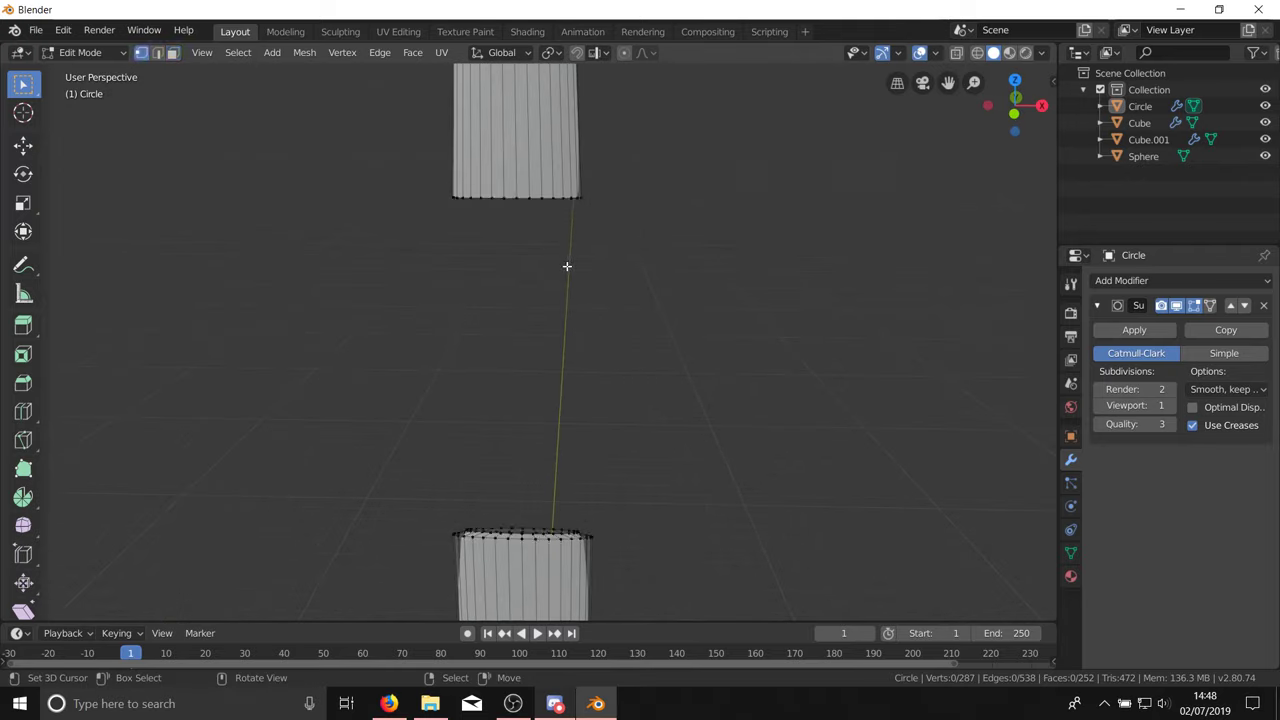
middle_click_drag(470, 222, 615, 301)
key("c")
left_click(626, 270)
right_click(616, 273)
scroll(600, 308, "down", 3)
middle_click_drag(569, 434, 534, 337)
scroll(526, 370, "down", 3)
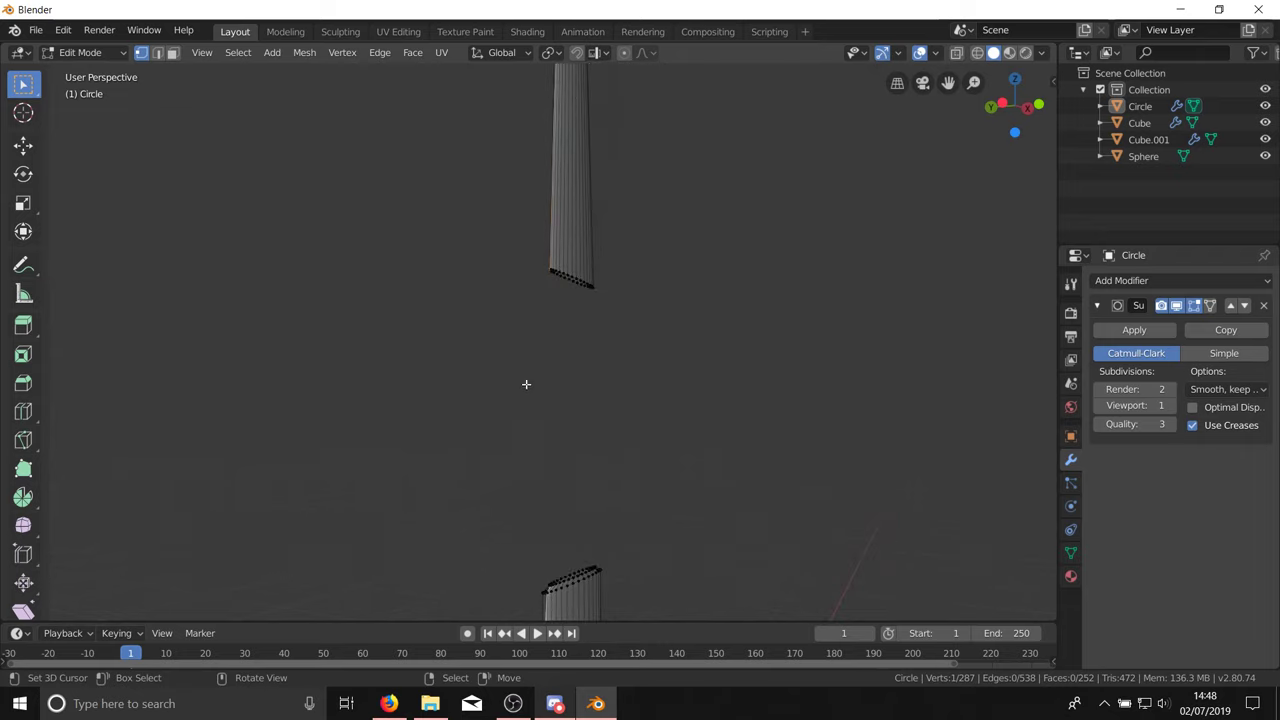
Step: Add a vertex at the corresponding side edge of the lower cut rim to the selection
scroll(544, 608, "up", 6)
scroll(585, 607, "up", 3)
scroll(586, 491, "down", 2)
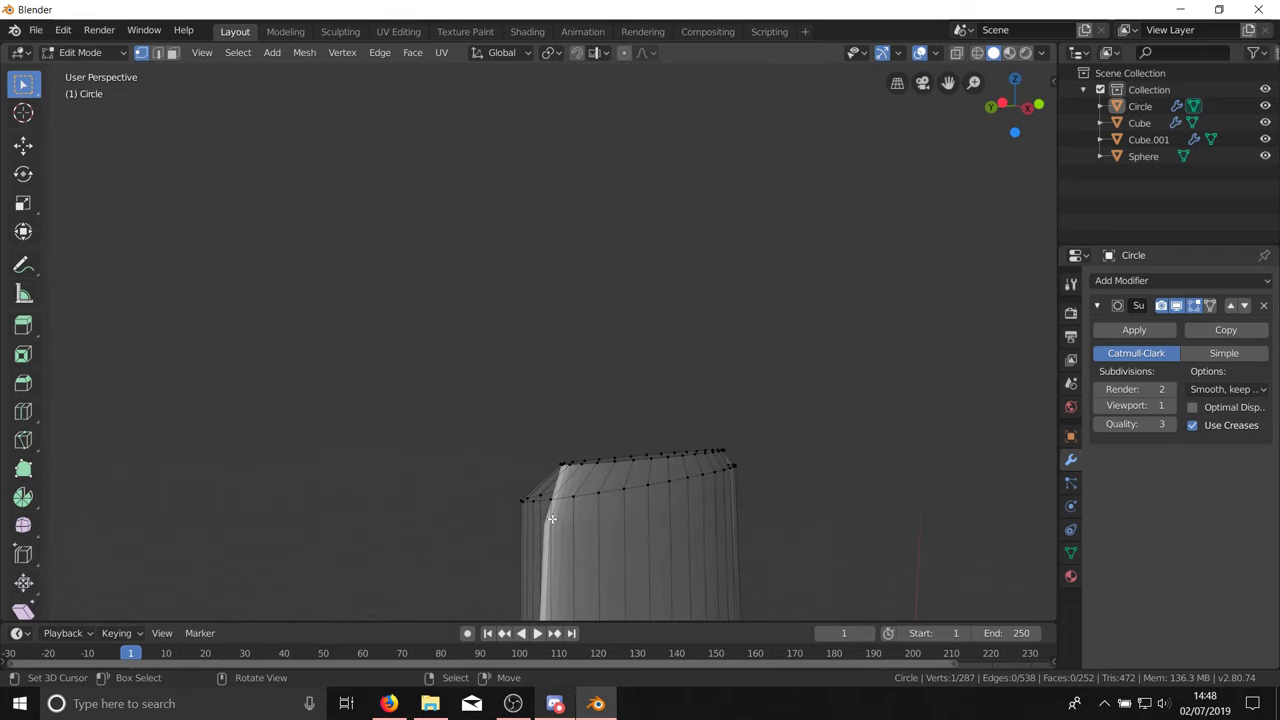
scroll(552, 491, "up", 2)
key("c")
right_click(590, 379)
middle_click_drag(590, 379, 408, 435)
scroll(363, 456, "down", 9)
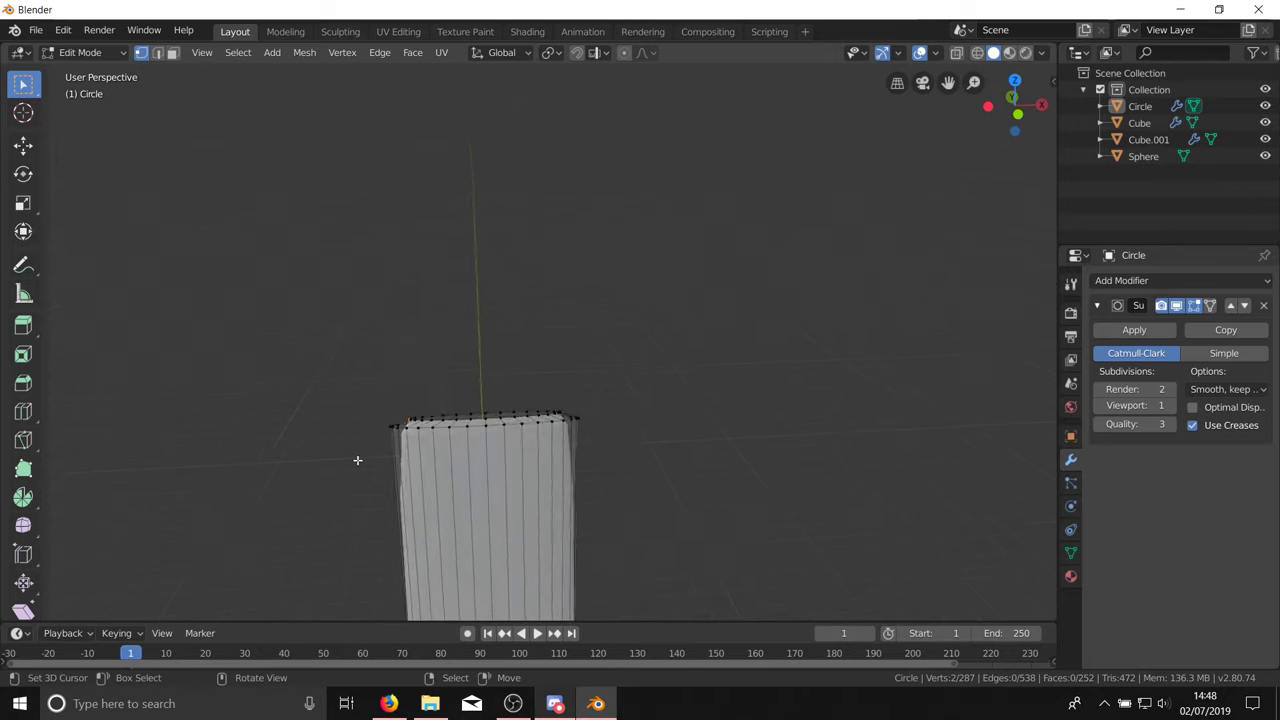
scroll(572, 482, "down", 4)
scroll(514, 429, "up", 5)
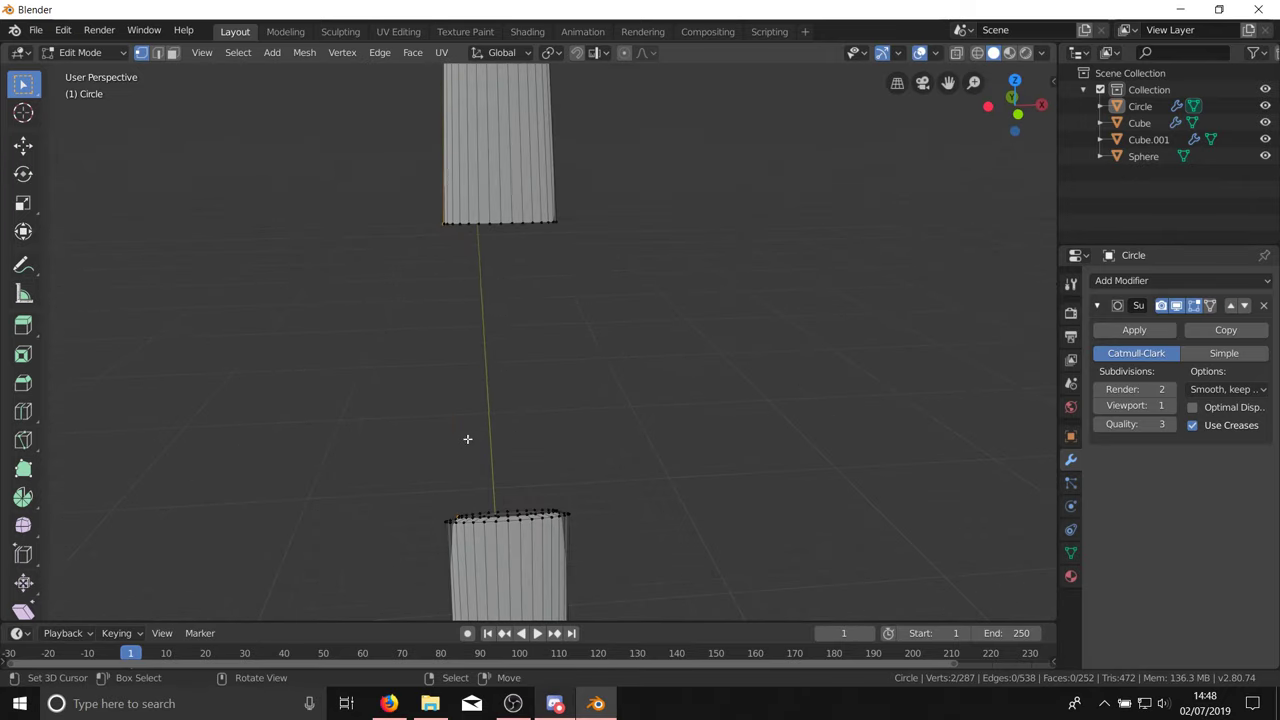
Step: Fill the gap between the two cut rims with successive faces around the blade, and check the result from several angles
key("f")
key("f")
key("f")
key("f")
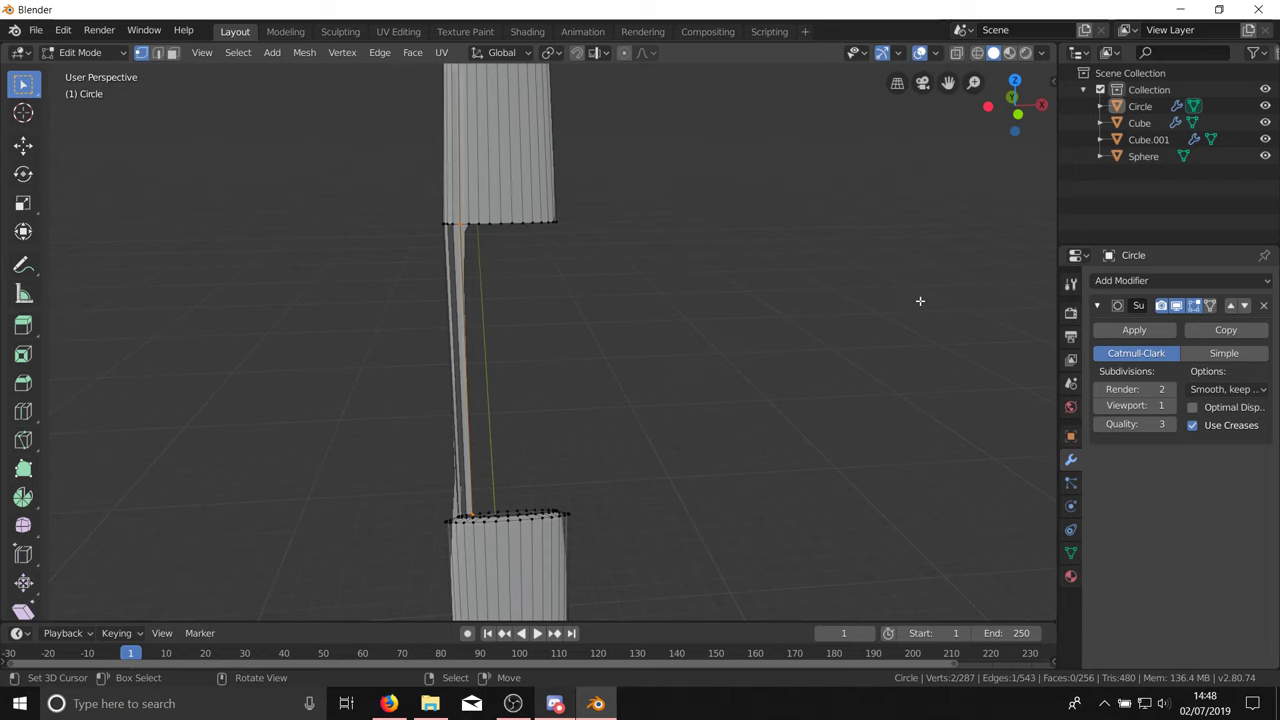
key("f")
key("f")
key("f")
key("f")
key("f")
key("f")
key("f")
key("f")
key("f")
key("f")
key("f")
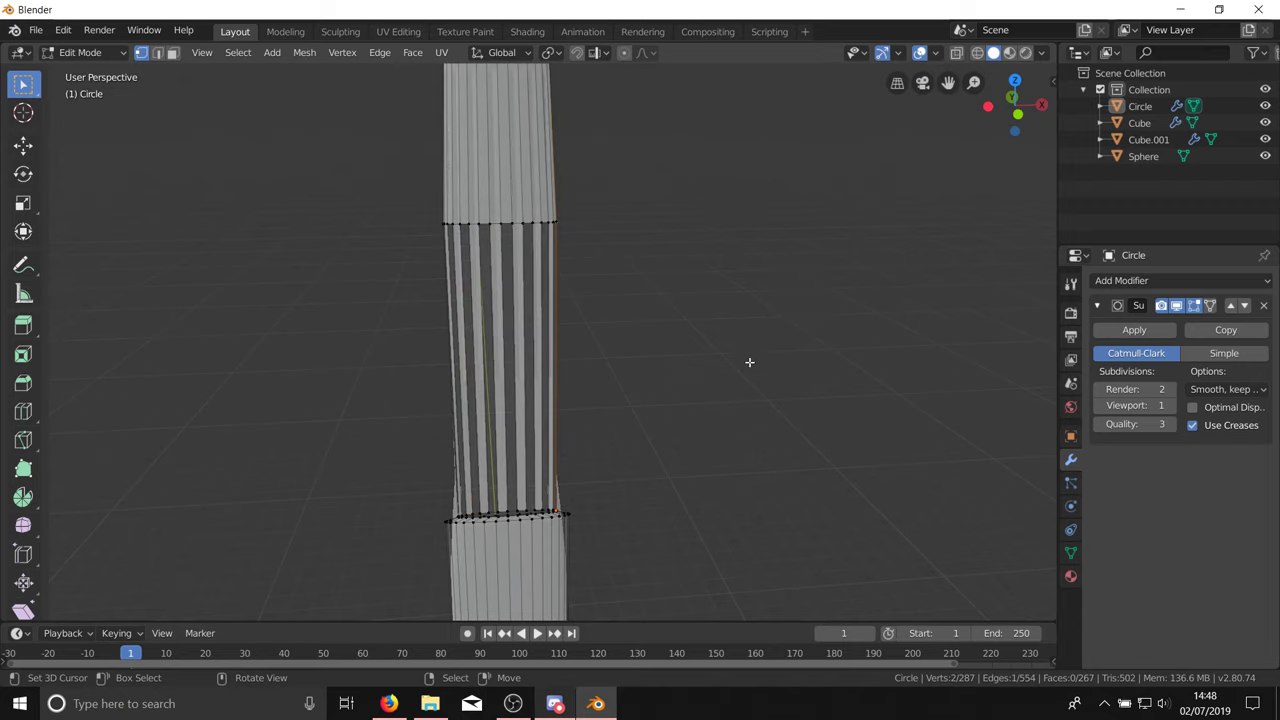
key("f")
key("f")
key("f")
key("f")
key("f")
key("f")
key("f")
key("f")
key("f")
key("f")
key("f")
key("f")
key("f")
key("f")
key("f")
key("f")
key("f")
key("f")
key("f")
middle_click_drag(695, 423, 666, 417)
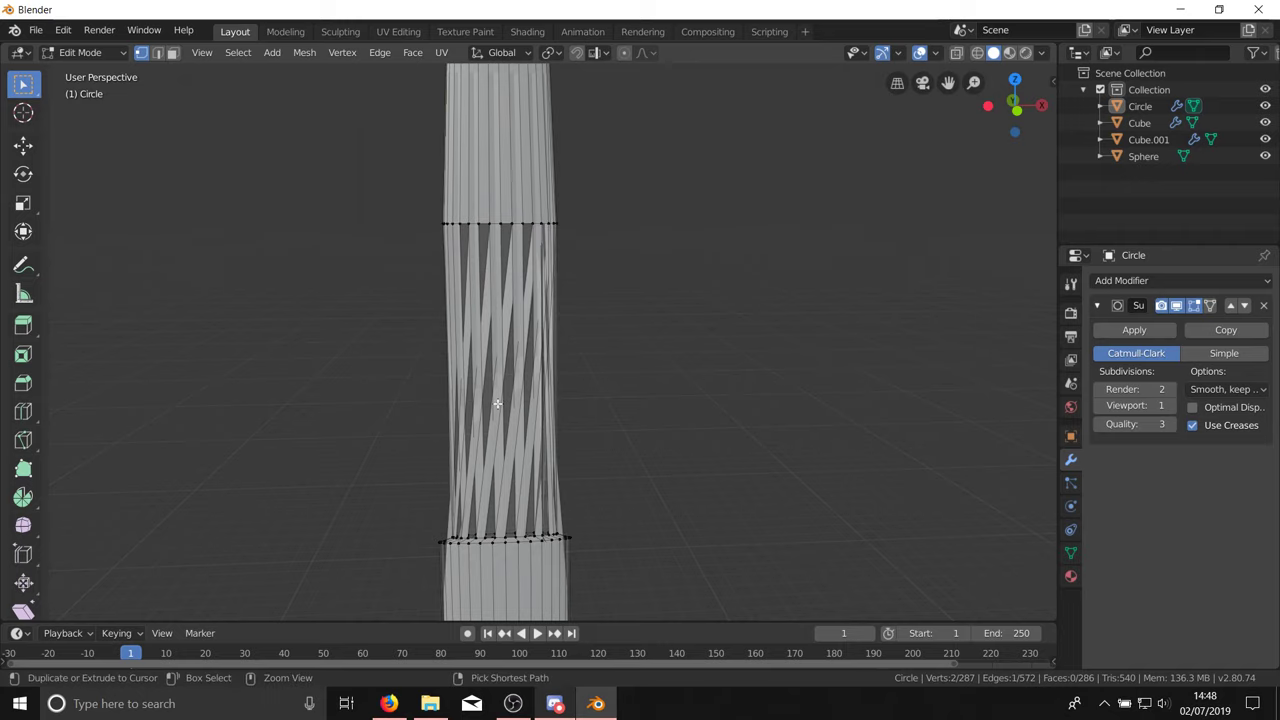
middle_click_drag(497, 403, 370, 421)
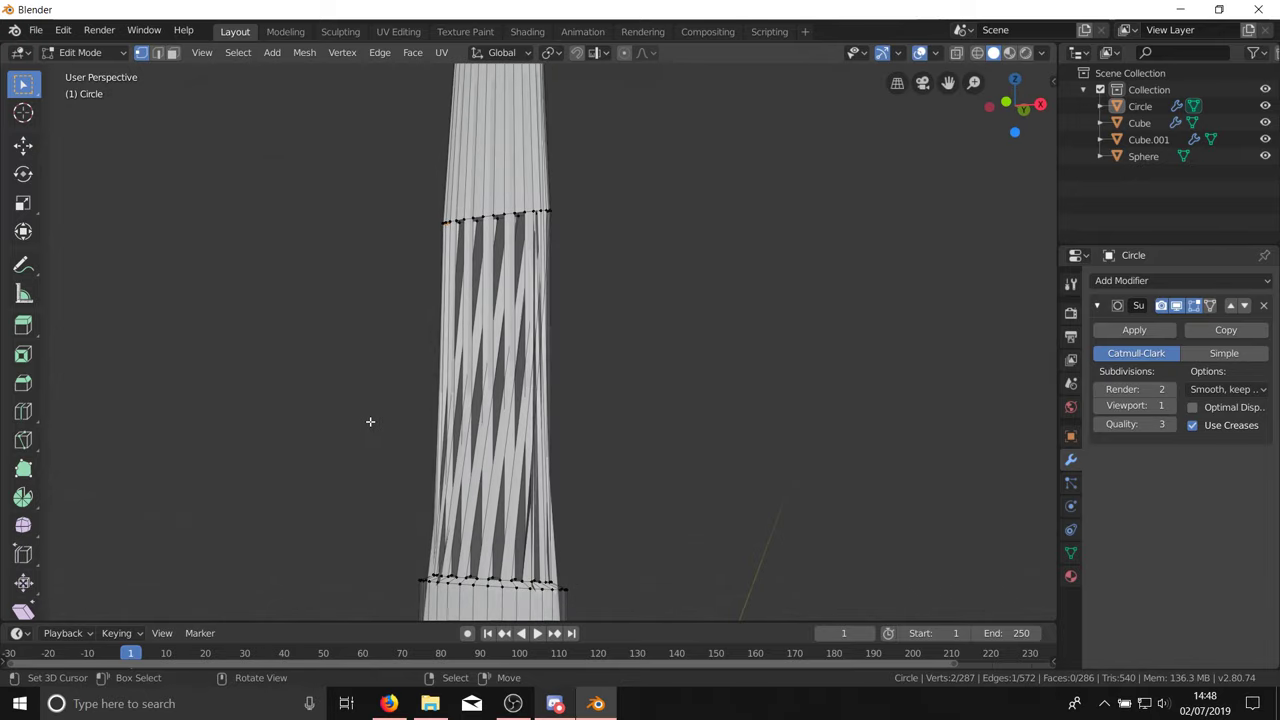
Step: Leave Edit Mode on the blade and check the whole sword from the front
scroll(370, 421, "down", 5)
key("Tab")
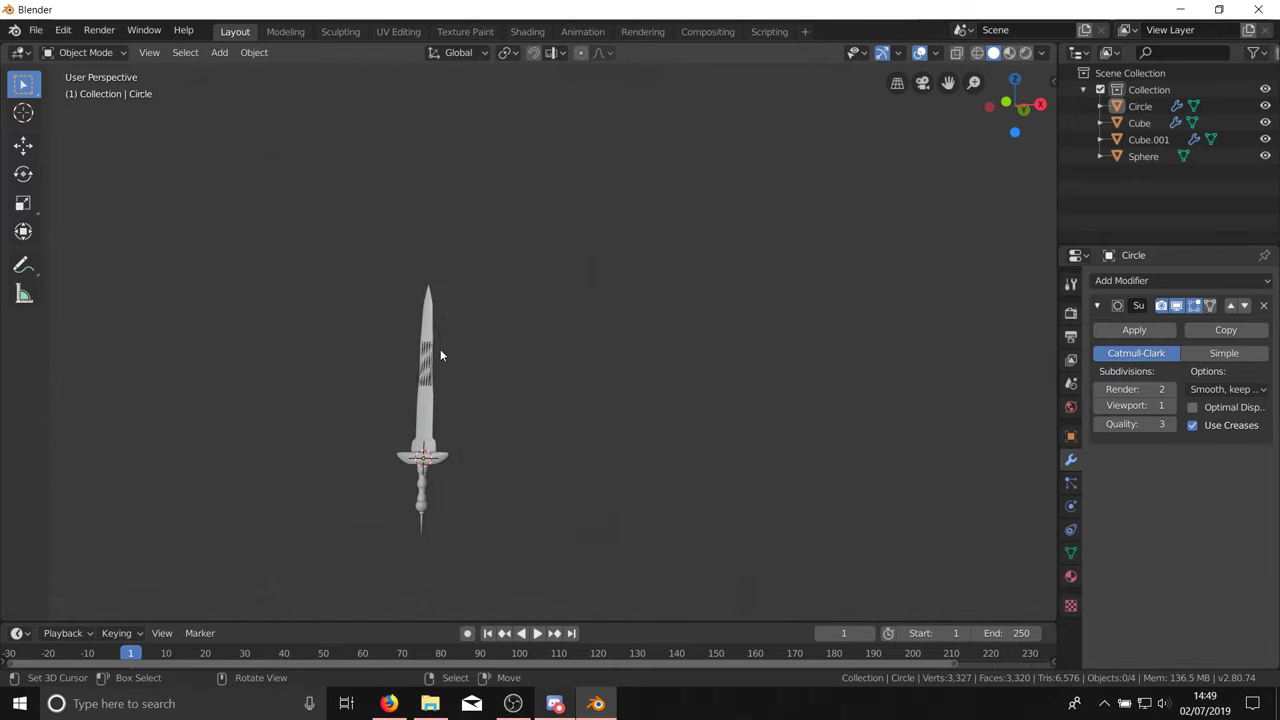
middle_click_drag(443, 386, 470, 412)
scroll(386, 396, "down", 3)
key("KP_1")
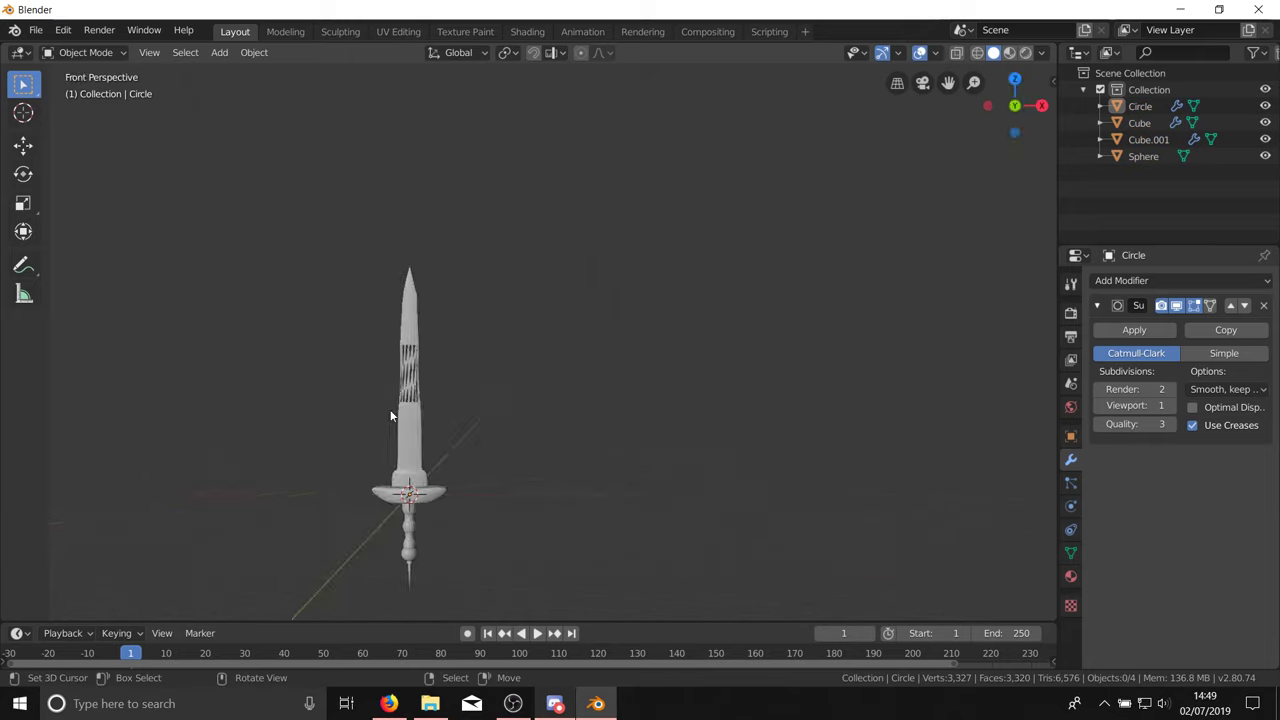
Step: Add a UV sphere and move it into the empty space beside the sword
key("KP_Decimal")
key("shift+a")
mouse_move(379, 364)
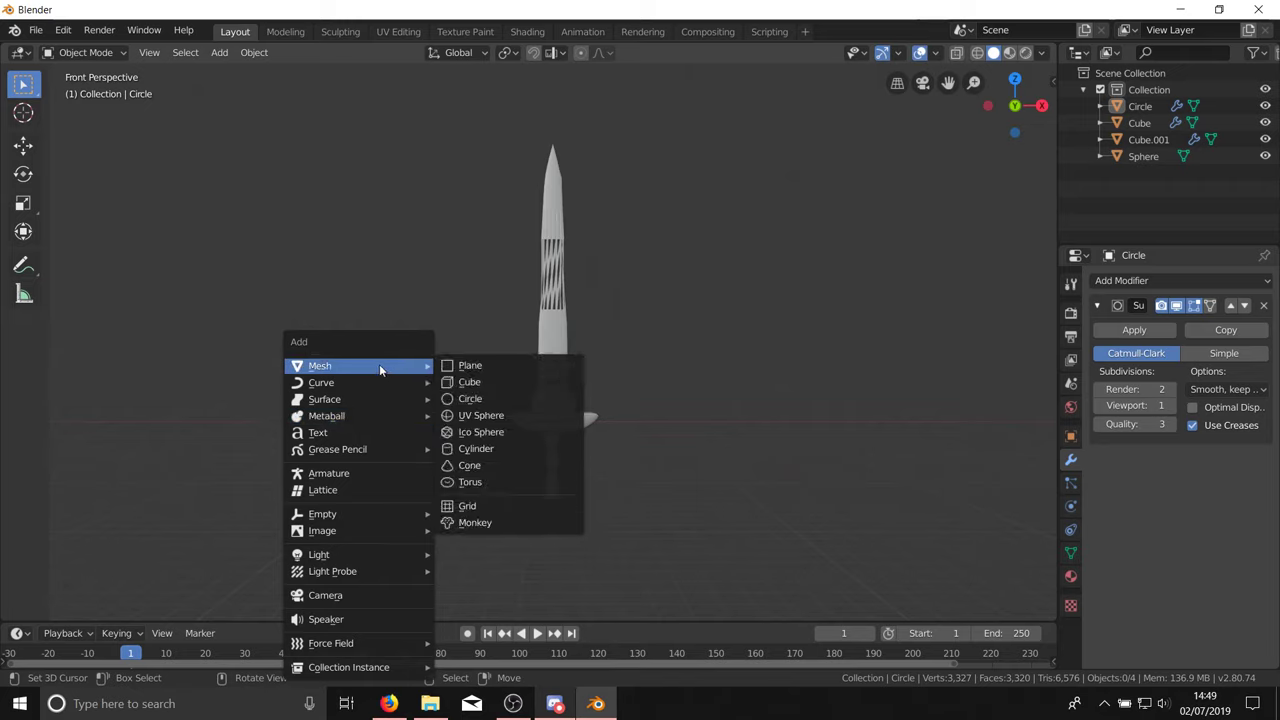
left_click(539, 418)
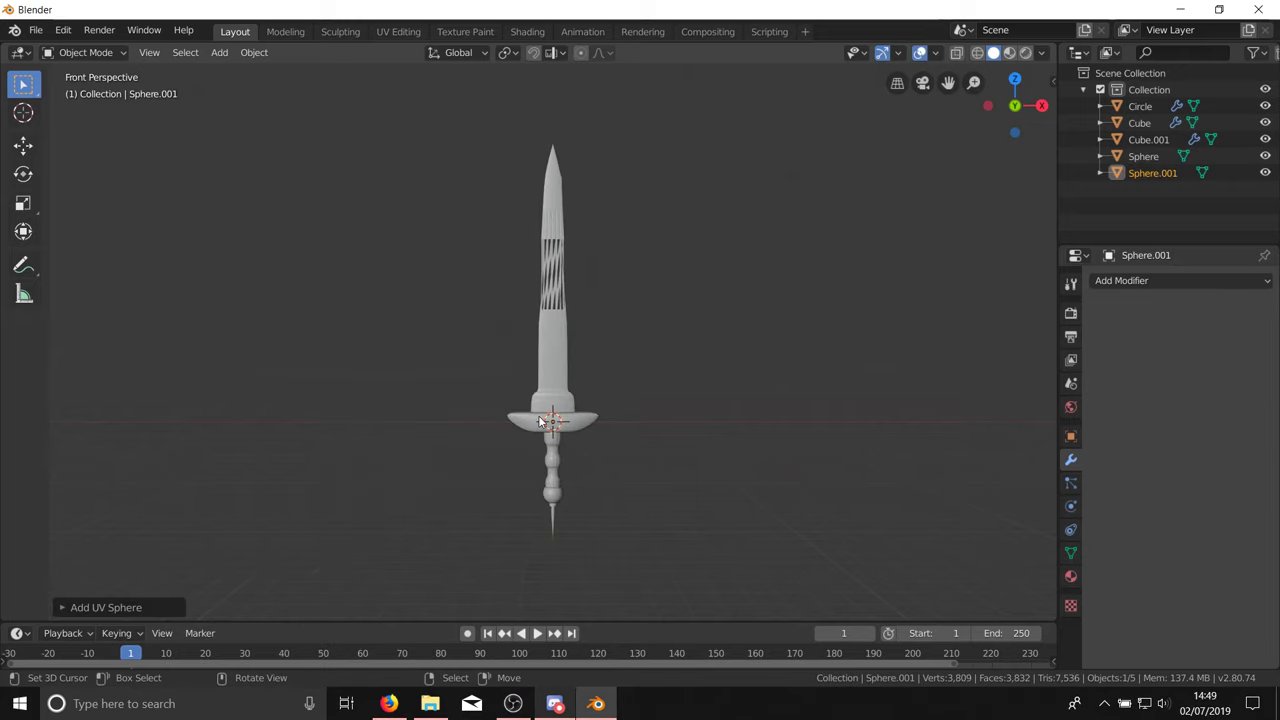
key("g")
left_click(785, 376)
Step: Enter Edit Mode on the new sphere and show it close up in the front orthographic view
key("KP_Decimal")
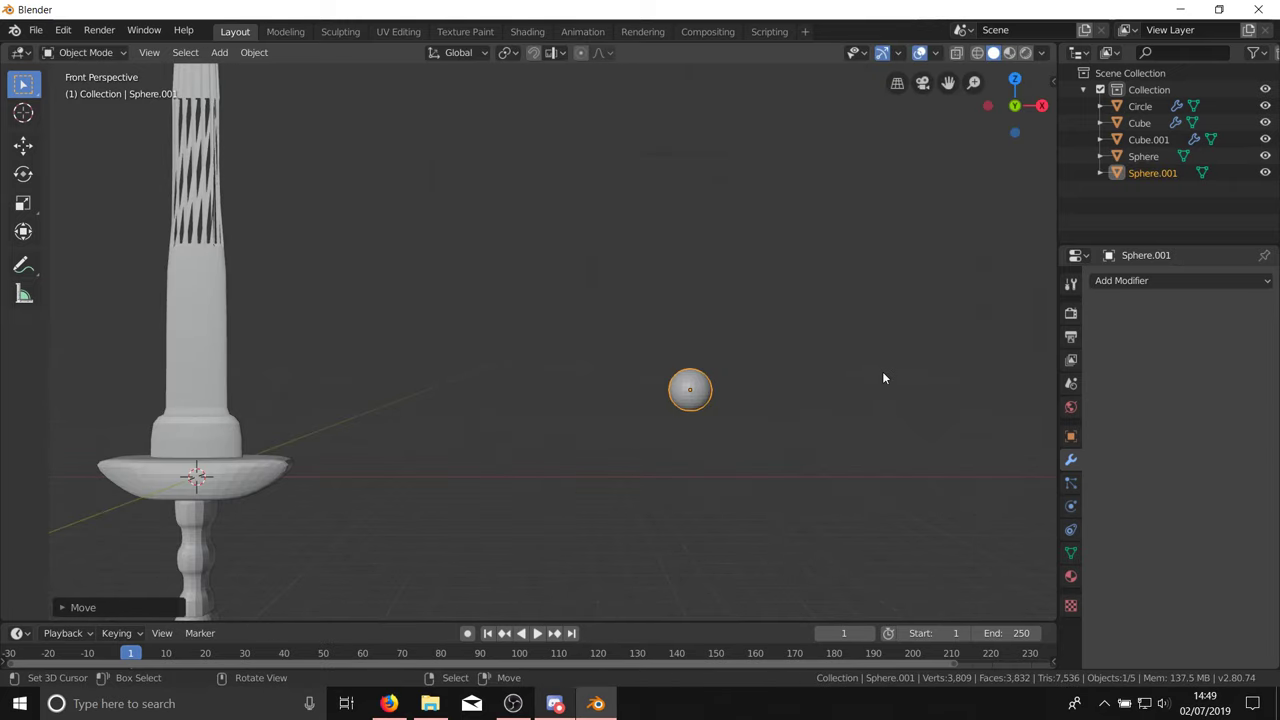
scroll(648, 391, "up", 5)
middle_click_drag(772, 477, 722, 477)
scroll(651, 413, "down", 3)
scroll(732, 444, "up", 3)
key("Tab")
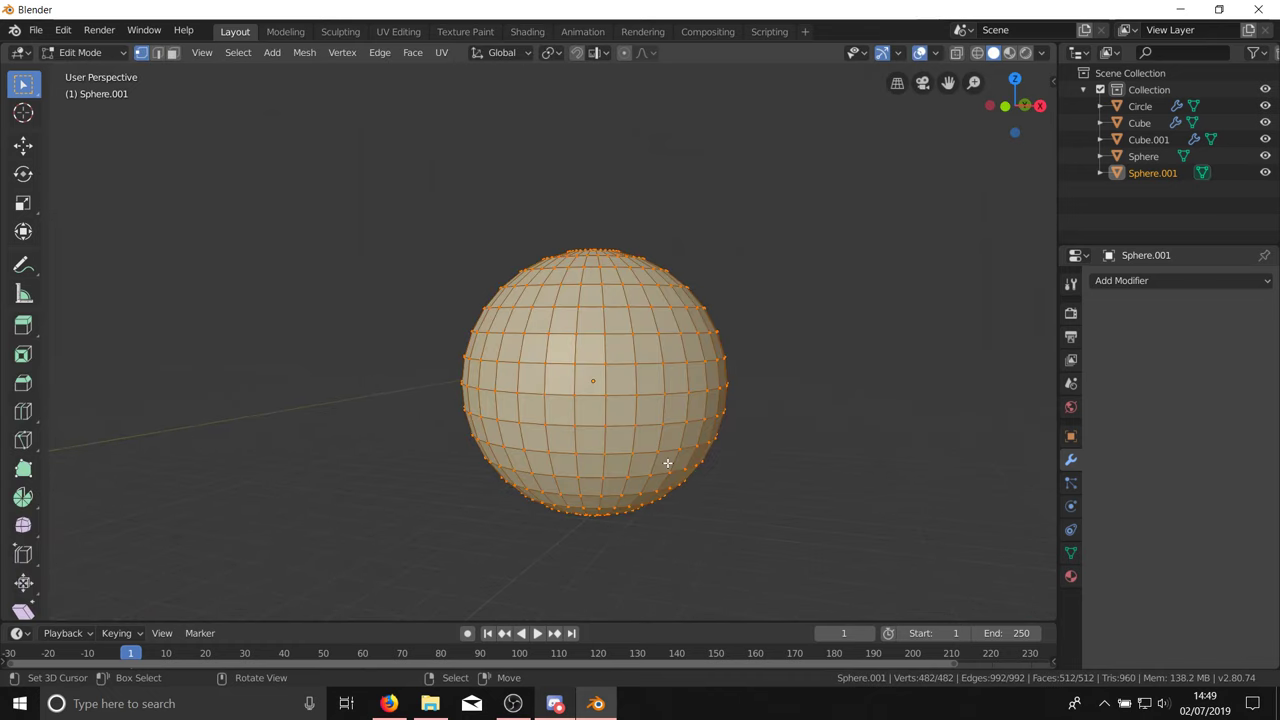
scroll(666, 460, "down", 3)
scroll(666, 460, "up", 2)
key("KP_1")
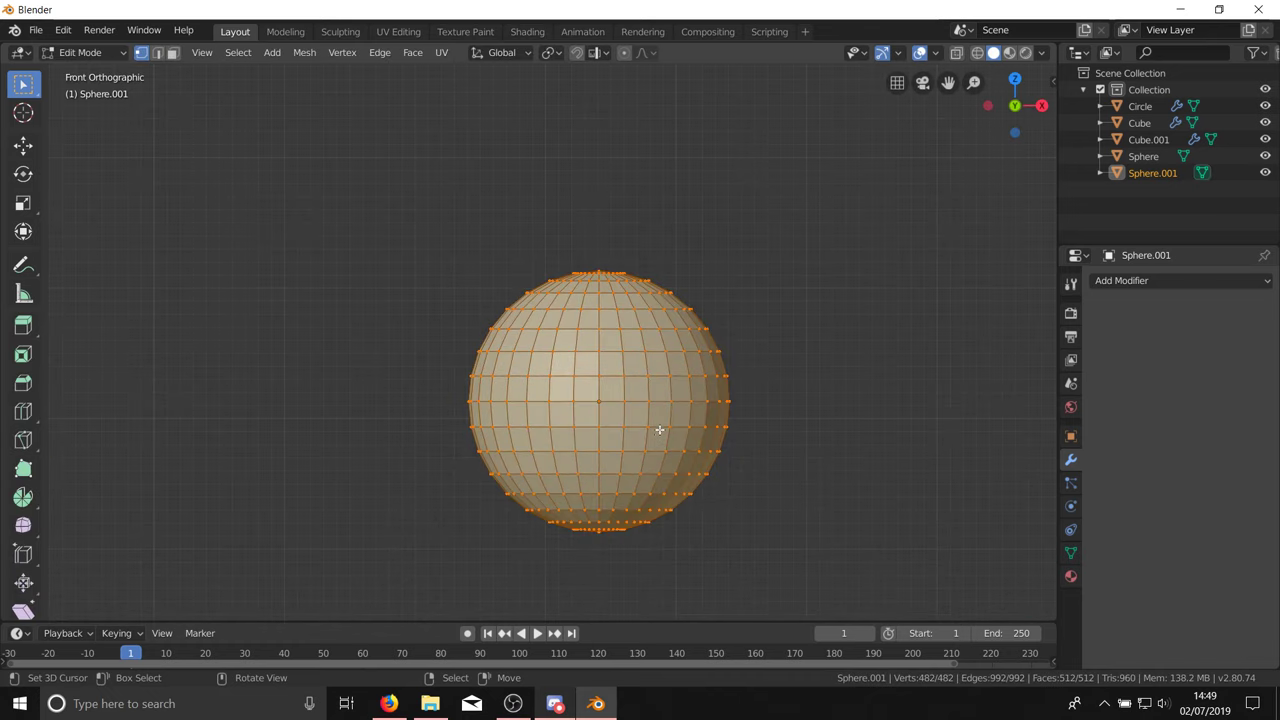
Step: Select all vertices of the sphere's lower half, equator included, with the mesh shown see-through
key("alt+a")
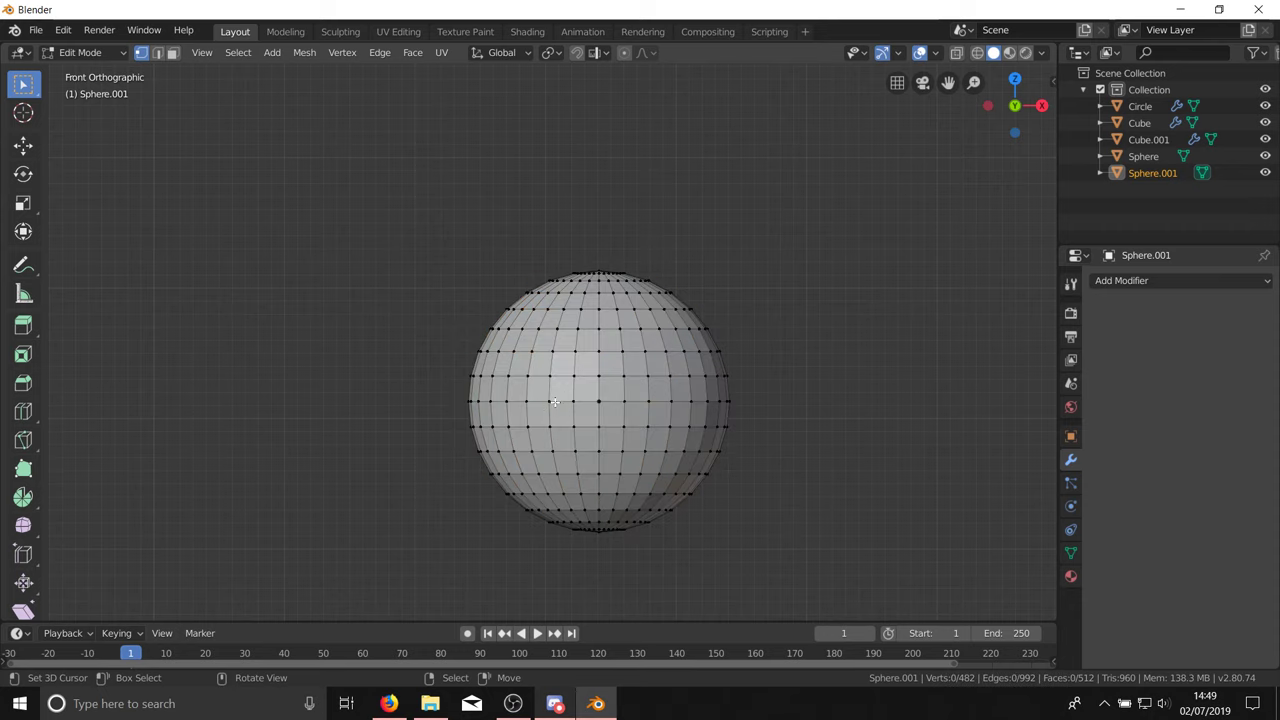
key("c")
left_click_drag(501, 401, 737, 421)
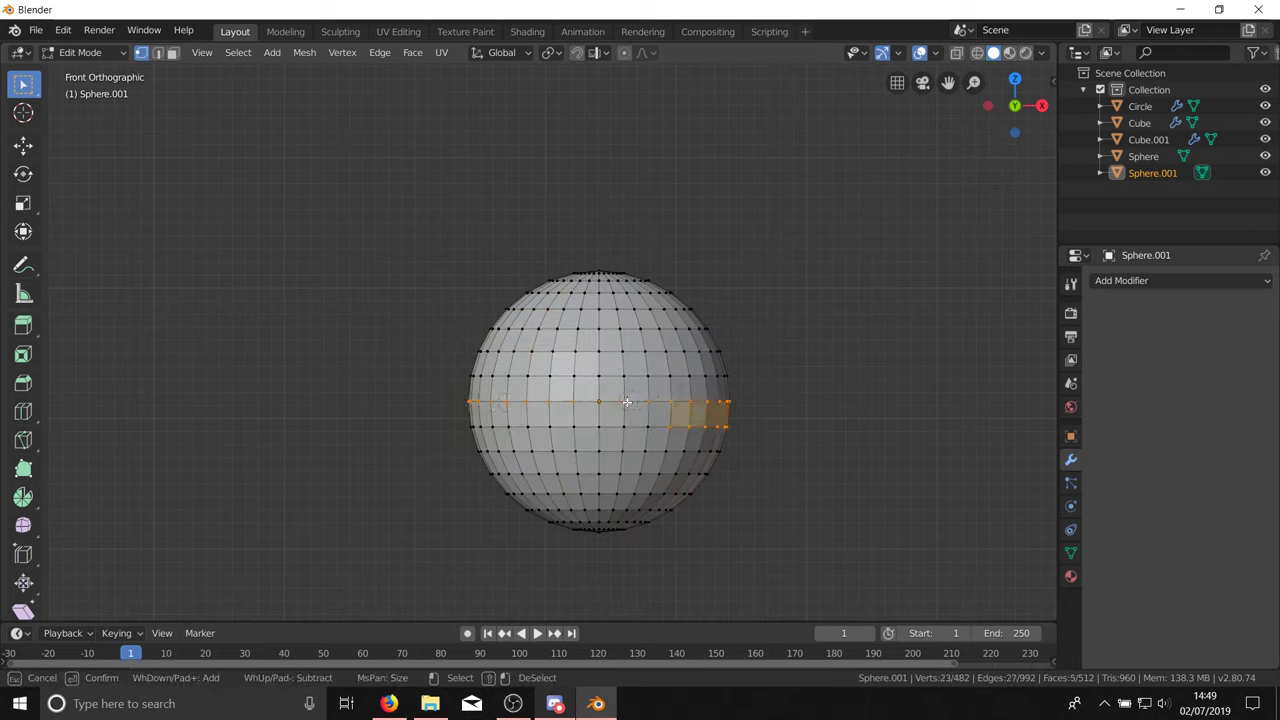
key("alt+z")
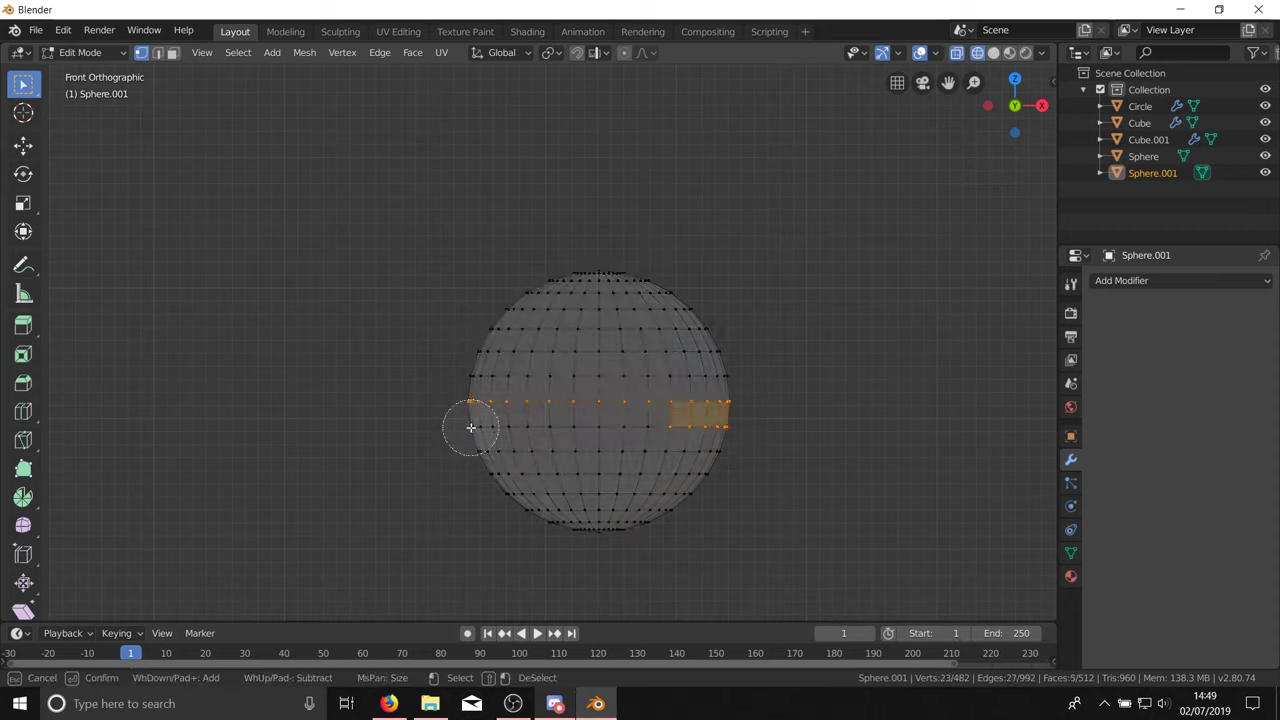
mouse_move(471, 428)
left_mouse_down()
mouse_move(723, 429)
mouse_move(563, 449)
mouse_move(711, 417)
left_mouse_up()
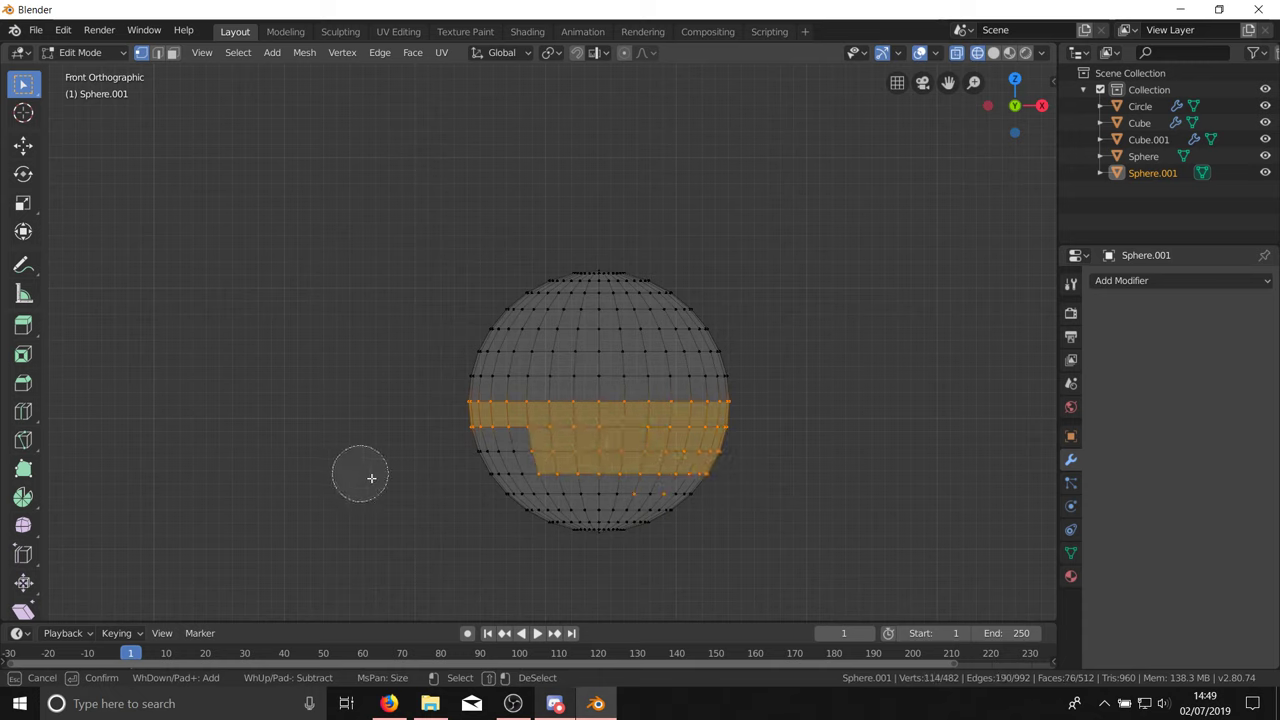
mouse_move(390, 483)
left_mouse_down()
mouse_move(505, 468)
mouse_move(746, 514)
mouse_move(580, 522)
left_mouse_up()
right_click(578, 518)
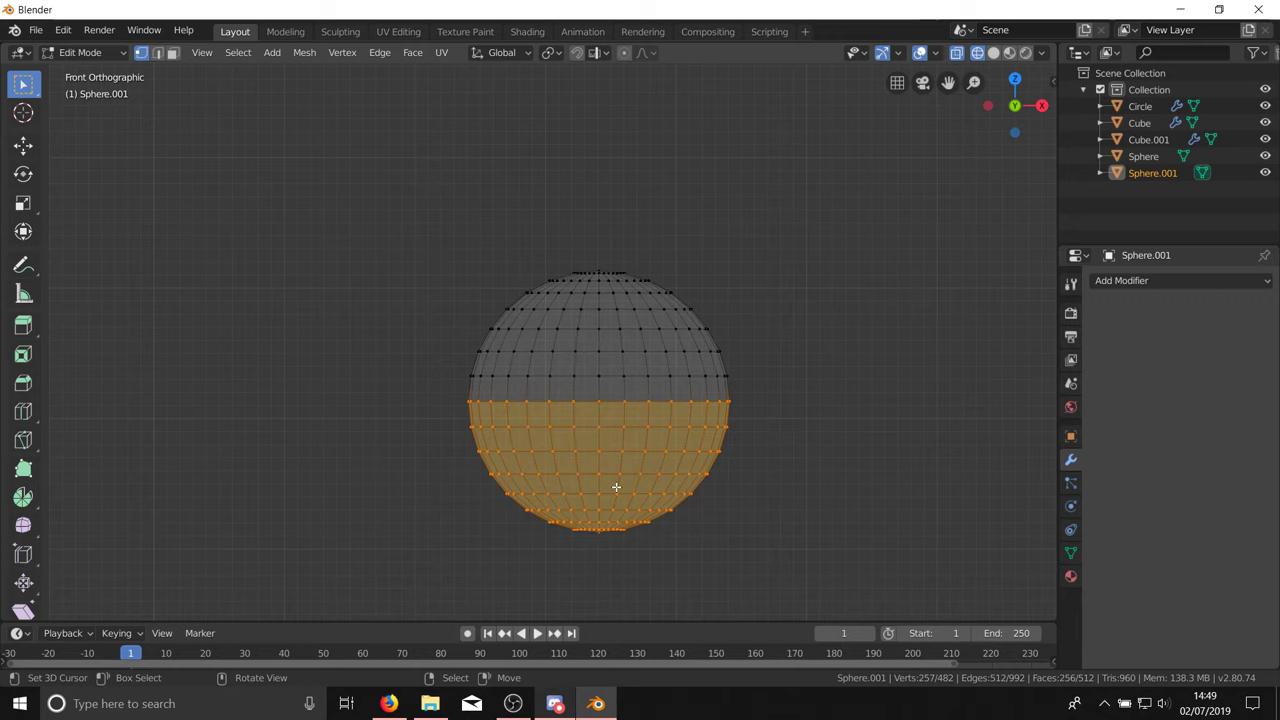
Step: Duplicate the lower half in place, move the copy straight down along Z until it clears the sphere, and deselect everything
key("shift+d")
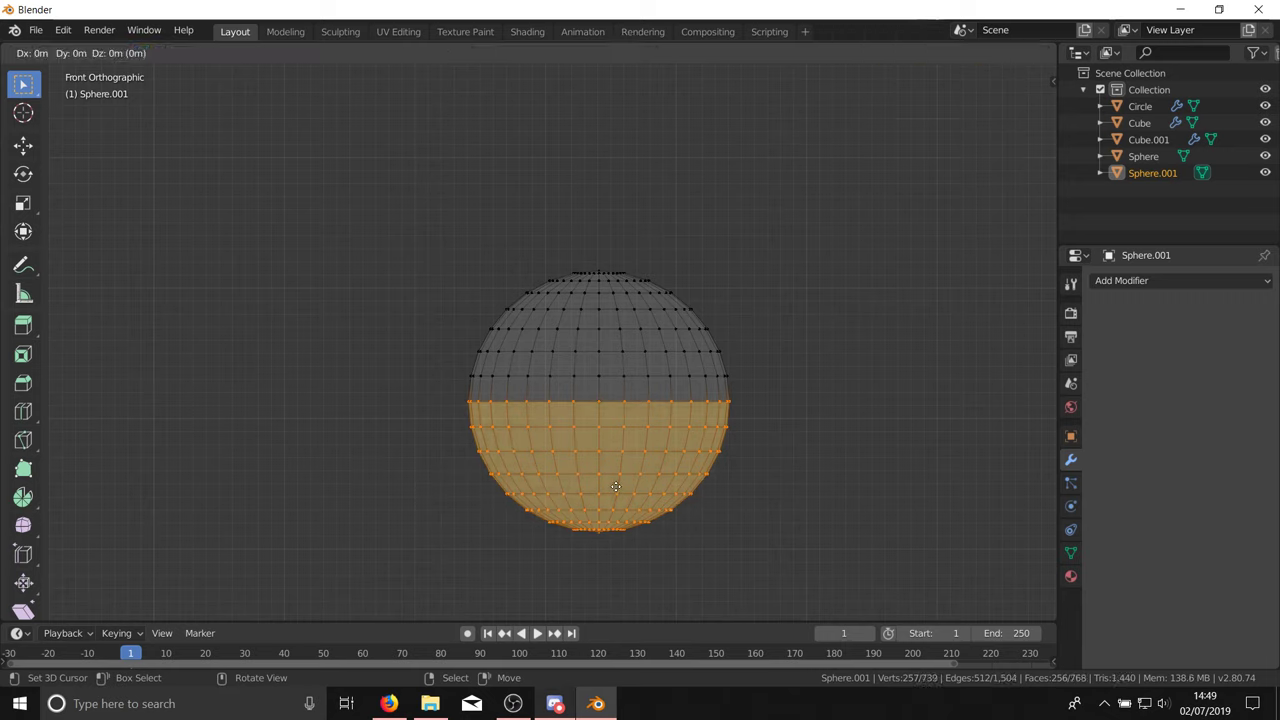
right_click(616, 487)
key("g")
key("z")
left_click(620, 94)
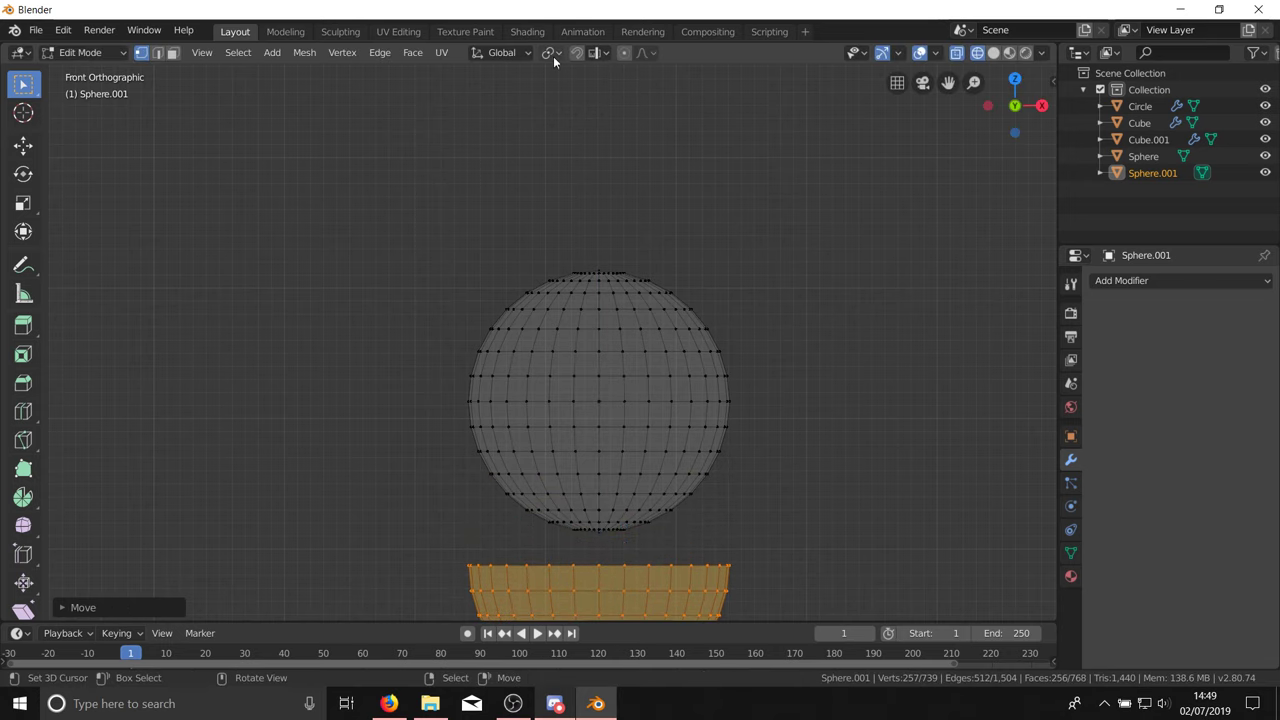
scroll(596, 173, "down", 2)
key("alt+a")
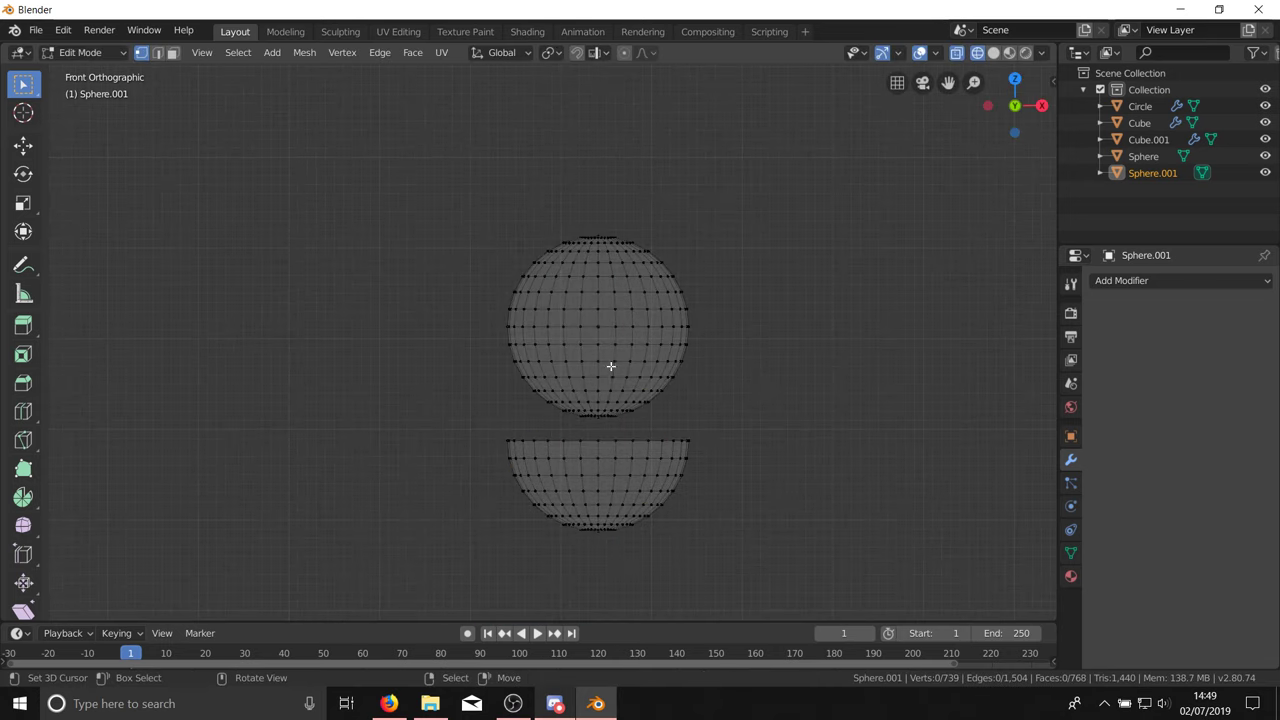
Step: Select the original sphere's lower half up to the equator and delete its faces
scroll(608, 366, "up", 2)
key("c")
mouse_move(471, 363)
left_mouse_down()
mouse_move(591, 357)
mouse_move(795, 384)
mouse_move(480, 380)
mouse_move(608, 429)
left_mouse_up()
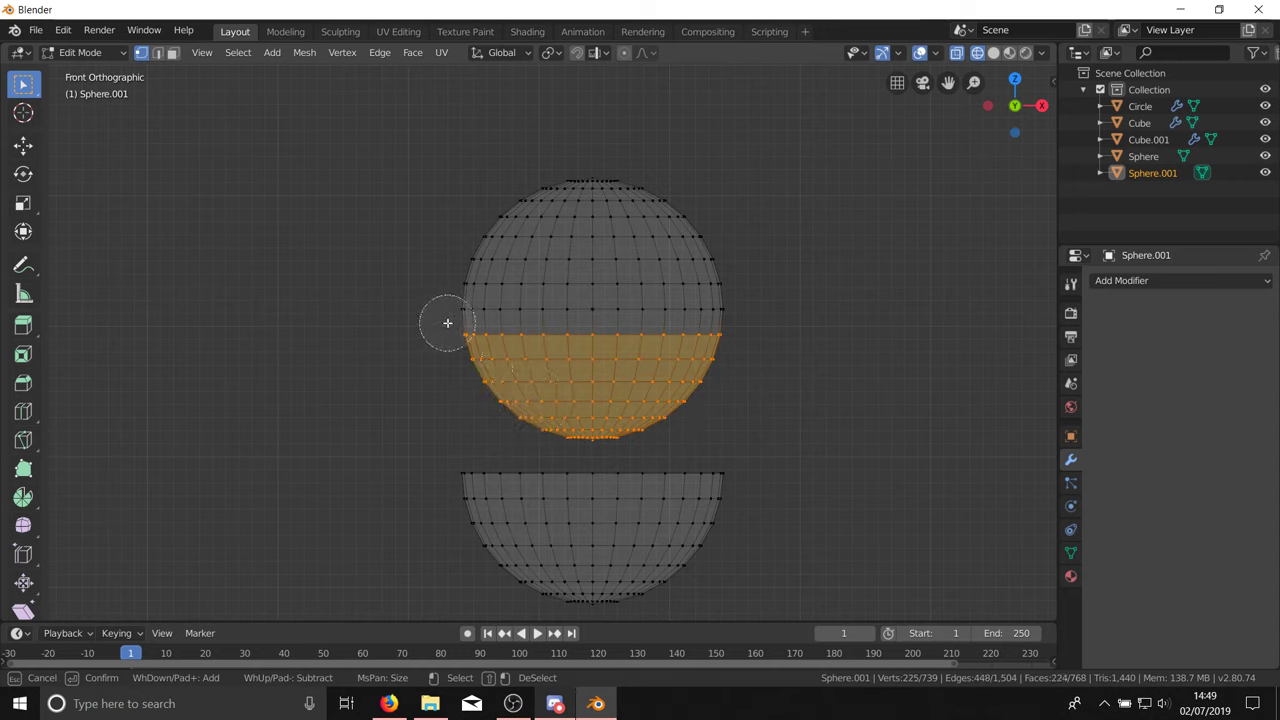
left_click_drag(443, 320, 800, 334)
right_click(780, 330)
key("x")
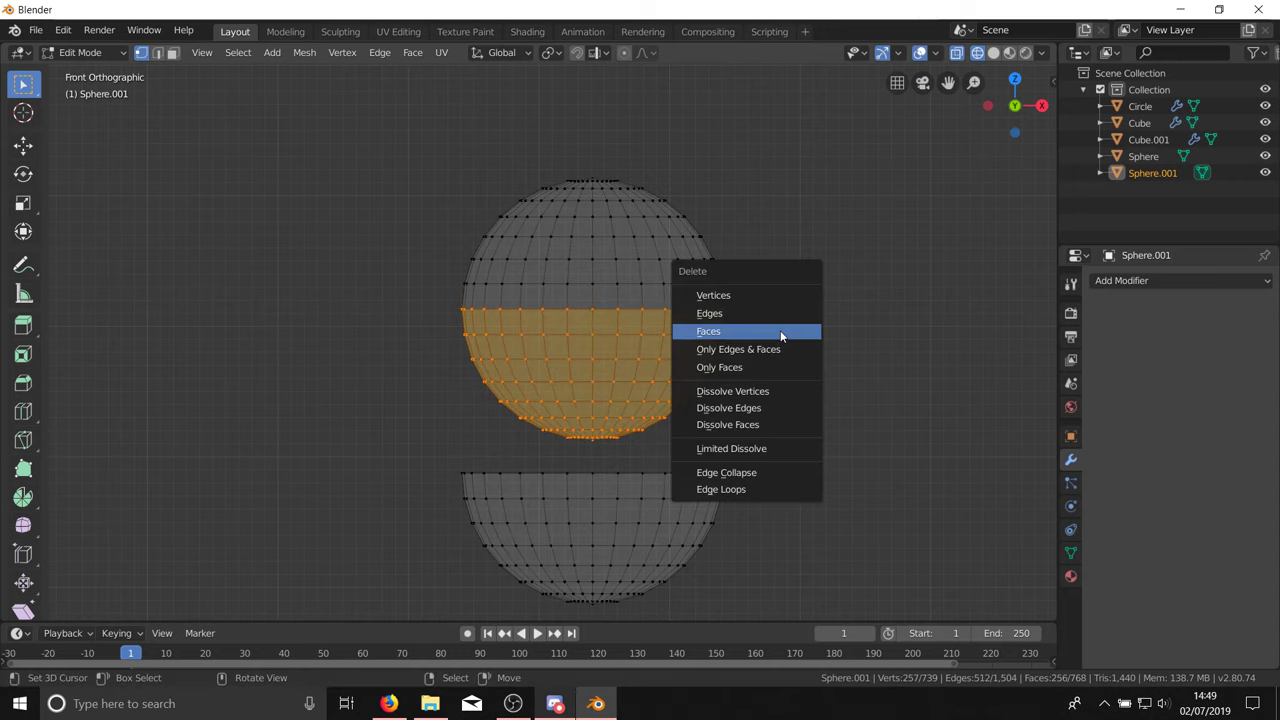
left_click(745, 330)
key("ctrl+z")
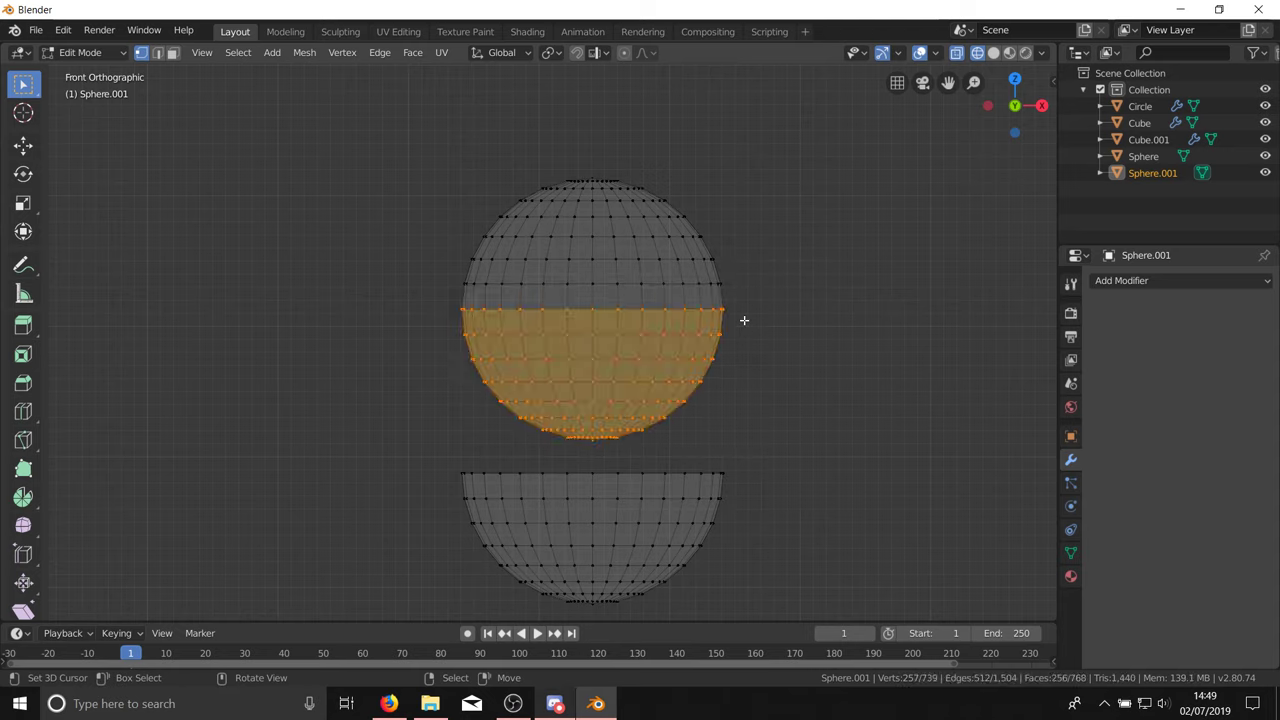
key("x")
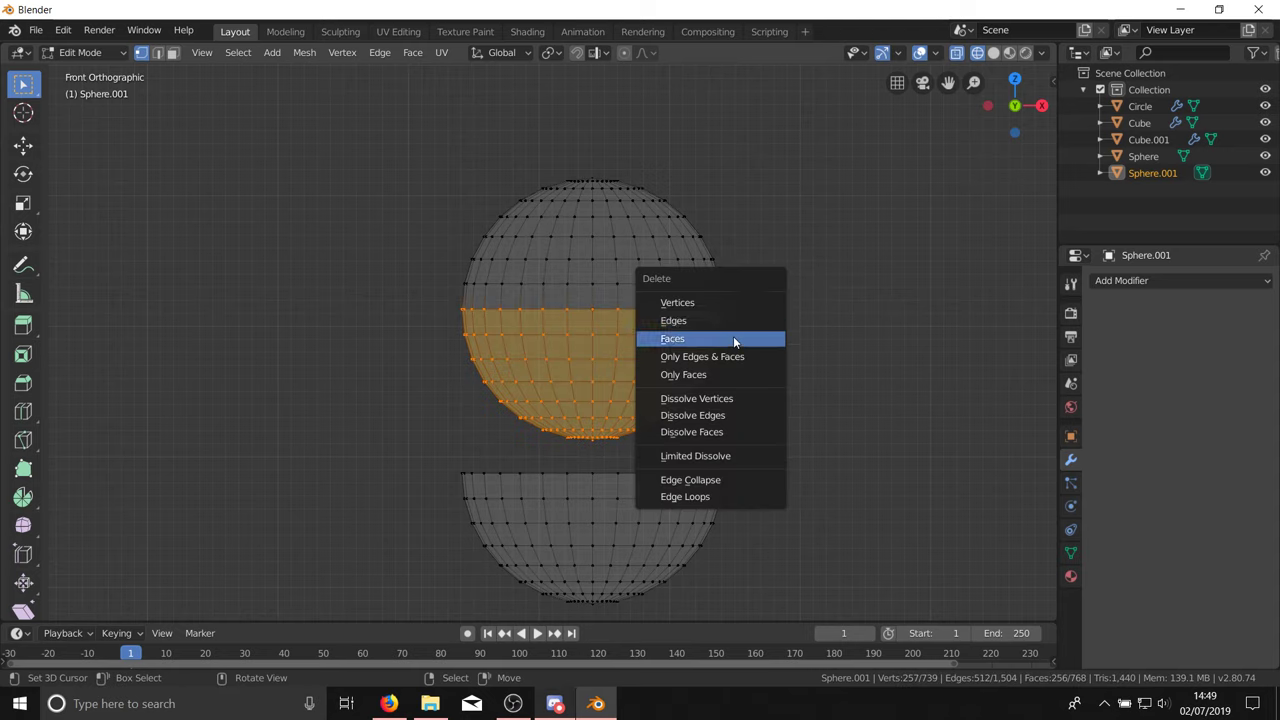
left_click(733, 337)
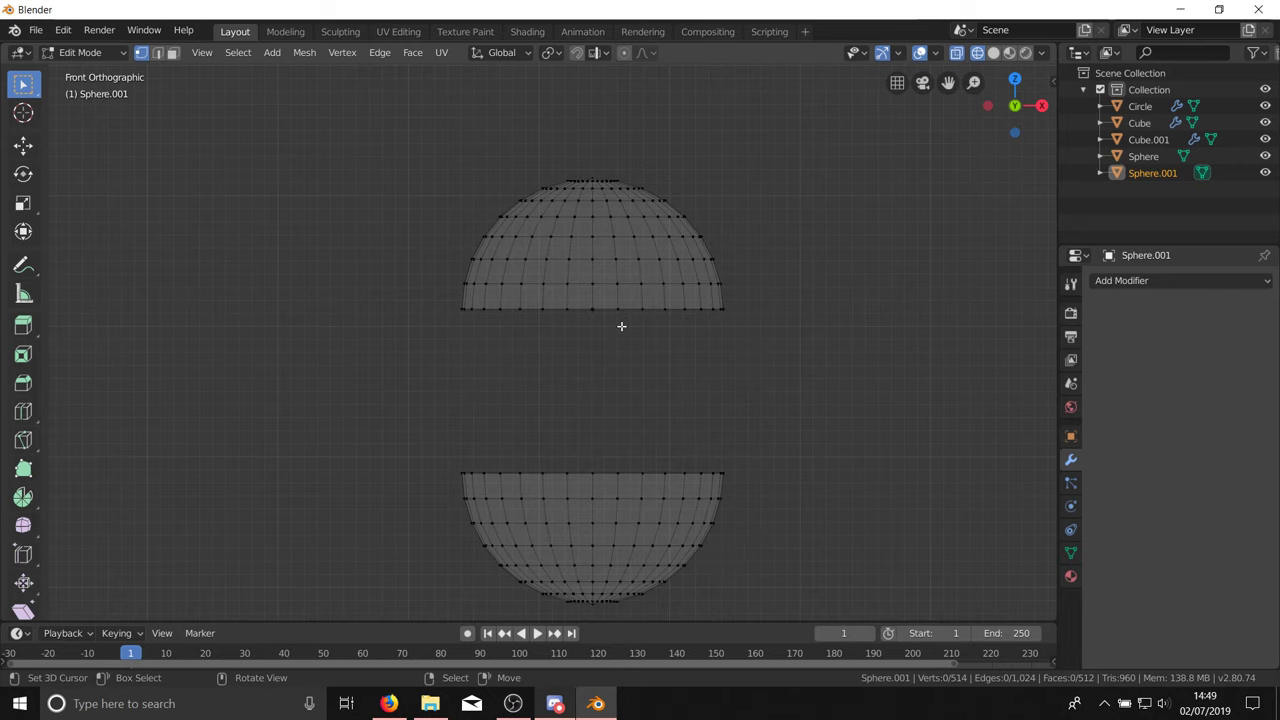
Step: In solid shading, select one vertex on the upper dome's open rim and the matching vertex on the lower bowl's rim
key("shift+z")
mouse_move(621, 326)
middle_mouse_down()
mouse_move(609, 360)
mouse_move(537, 371)
middle_mouse_up()
scroll(537, 371, "up", 3)
key("c")
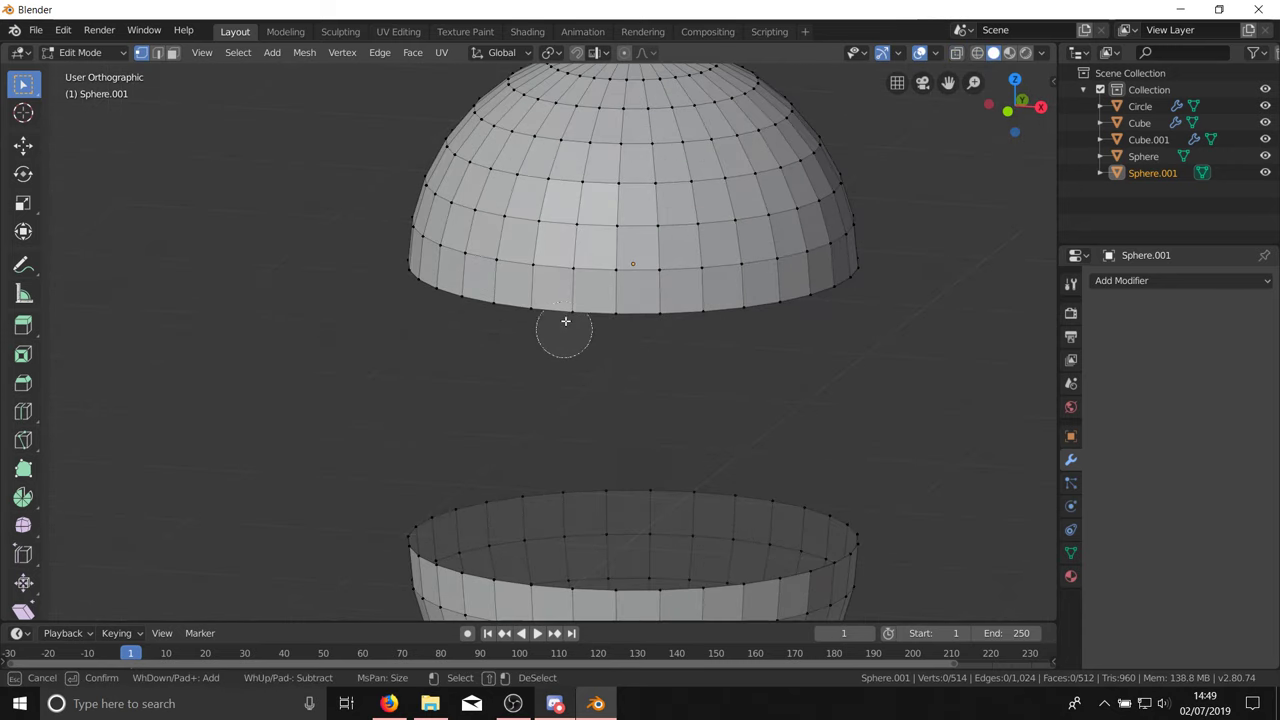
scroll(574, 332, "up", 3)
left_click(574, 325)
key("Escape")
middle_click_drag(569, 564, 569, 457, "shift")
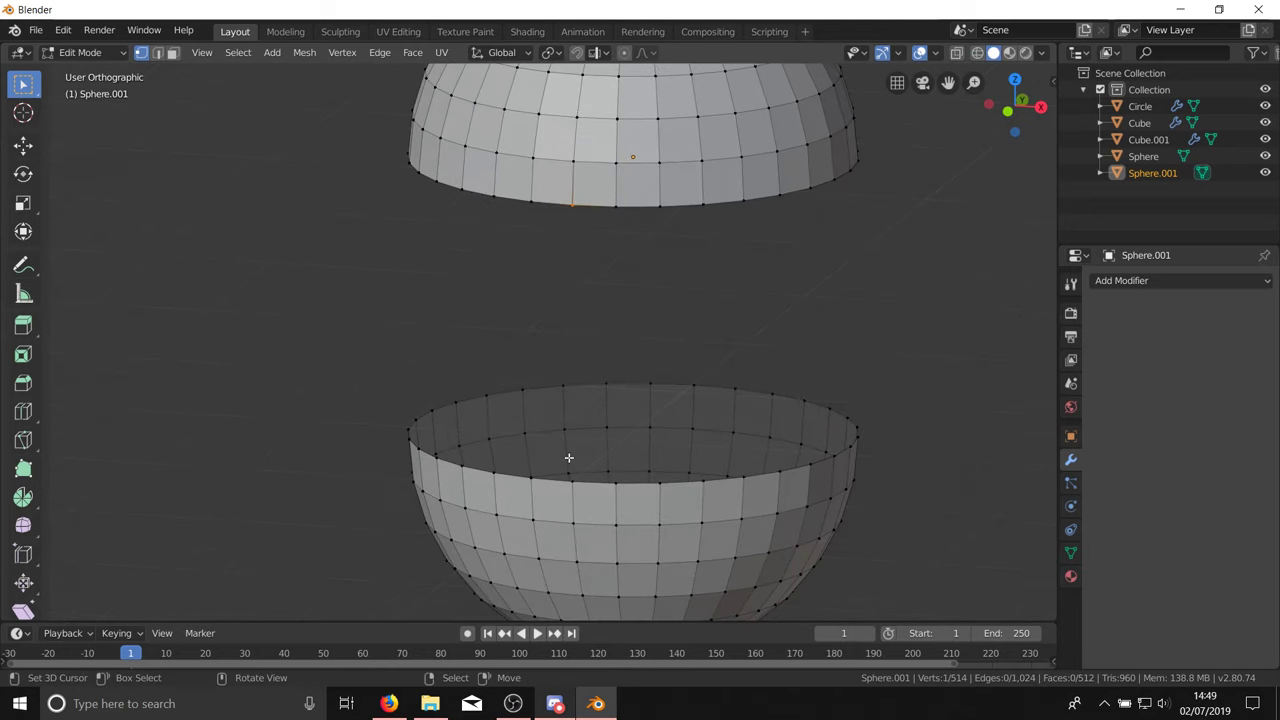
key("c")
right_click(554, 454)
scroll(552, 450, "down", 2)
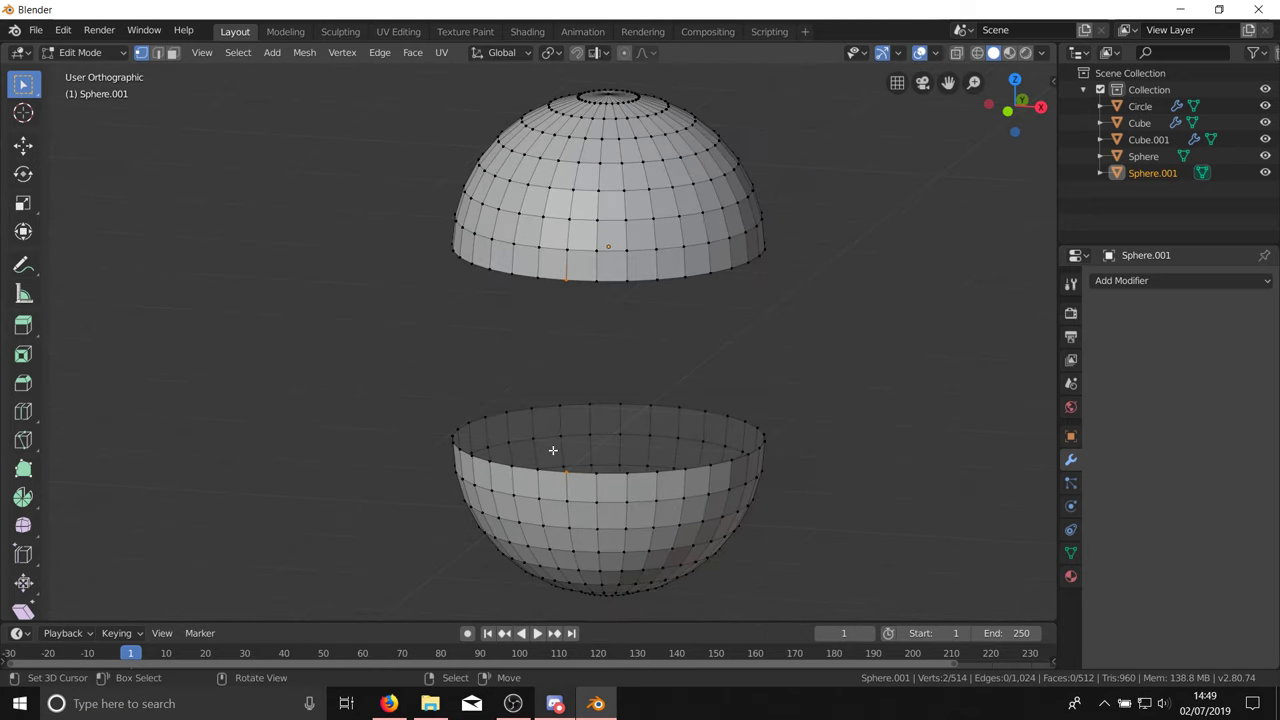
Step: Fill the gap between the two rims with successive faces all the way around, and check the capsule from the front
key("f")
key("f")
key("f")
key("f")
key("f")
key("f")
key("f")
key("f")
key("f")
key("f")
key("f")
key("f")
key("f")
key("f")
key("f")
key("f")
key("f")
key("f")
key("f")
key("f")
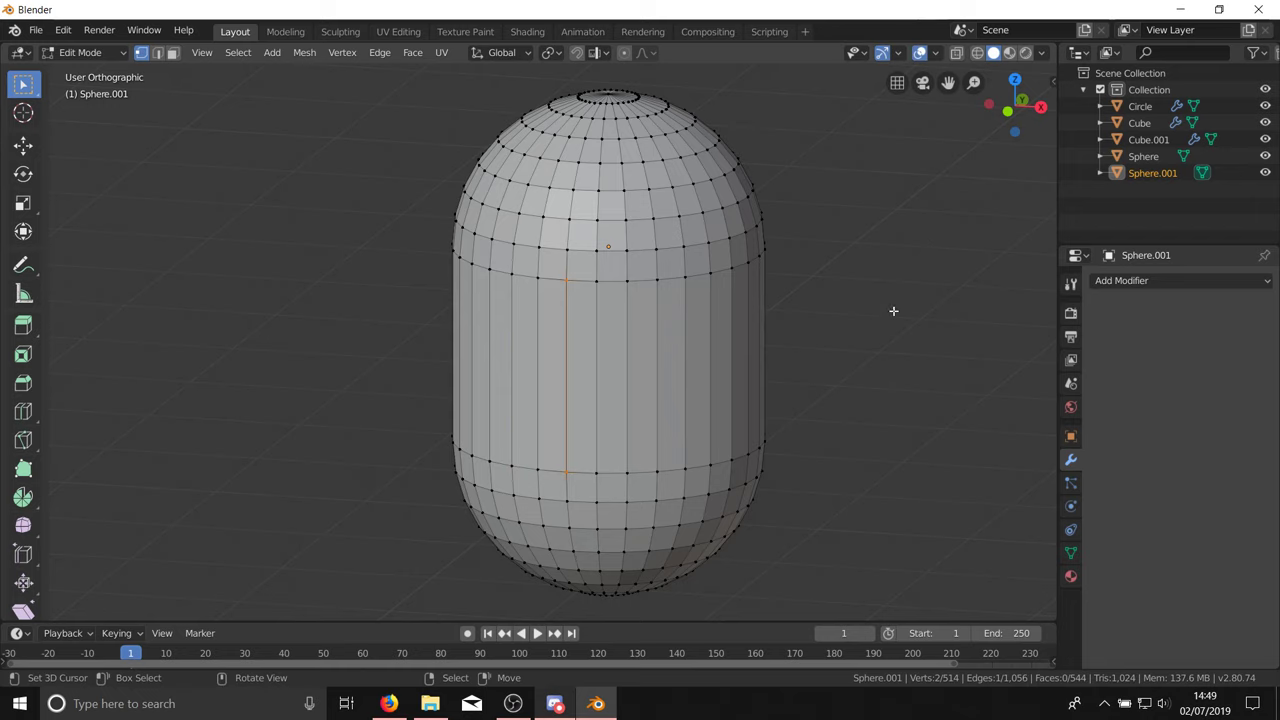
middle_click_drag(818, 408, 788, 380)
key("alt+a")
scroll(614, 446, "down", 4)
middle_click_drag(614, 446, 662, 471)
key("KP_1")
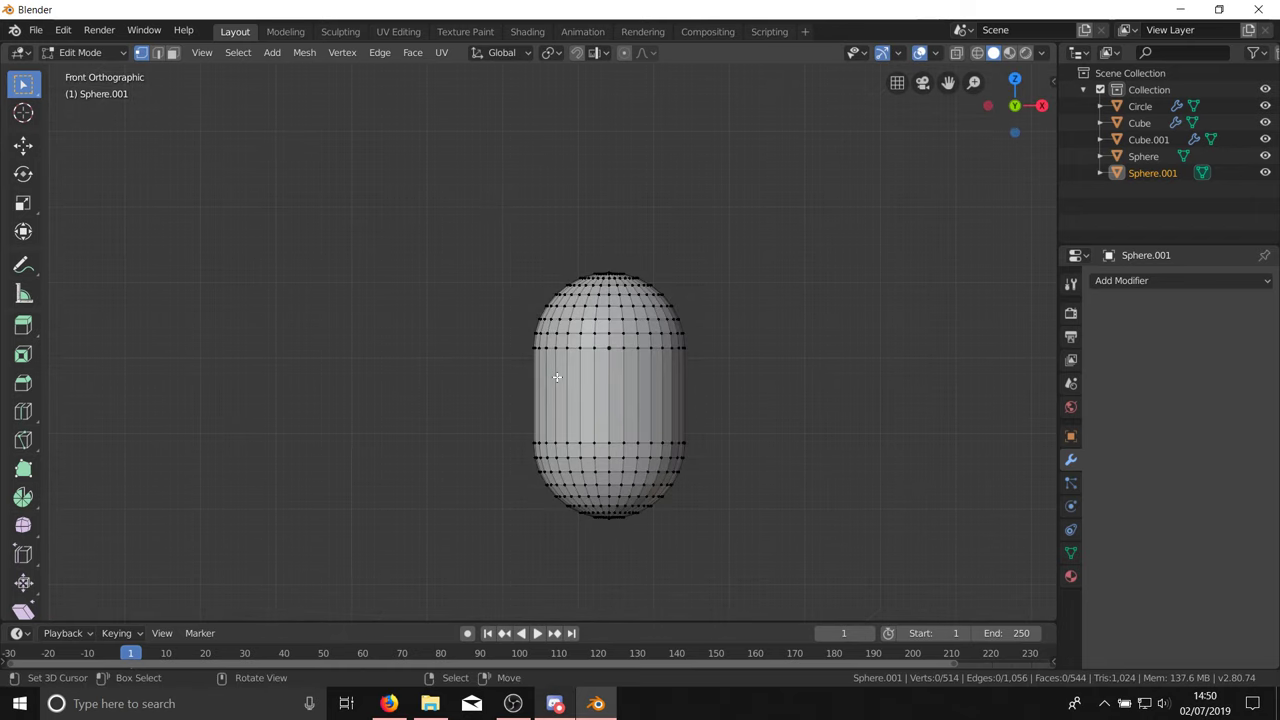
key("a")
key("s")
key("z")
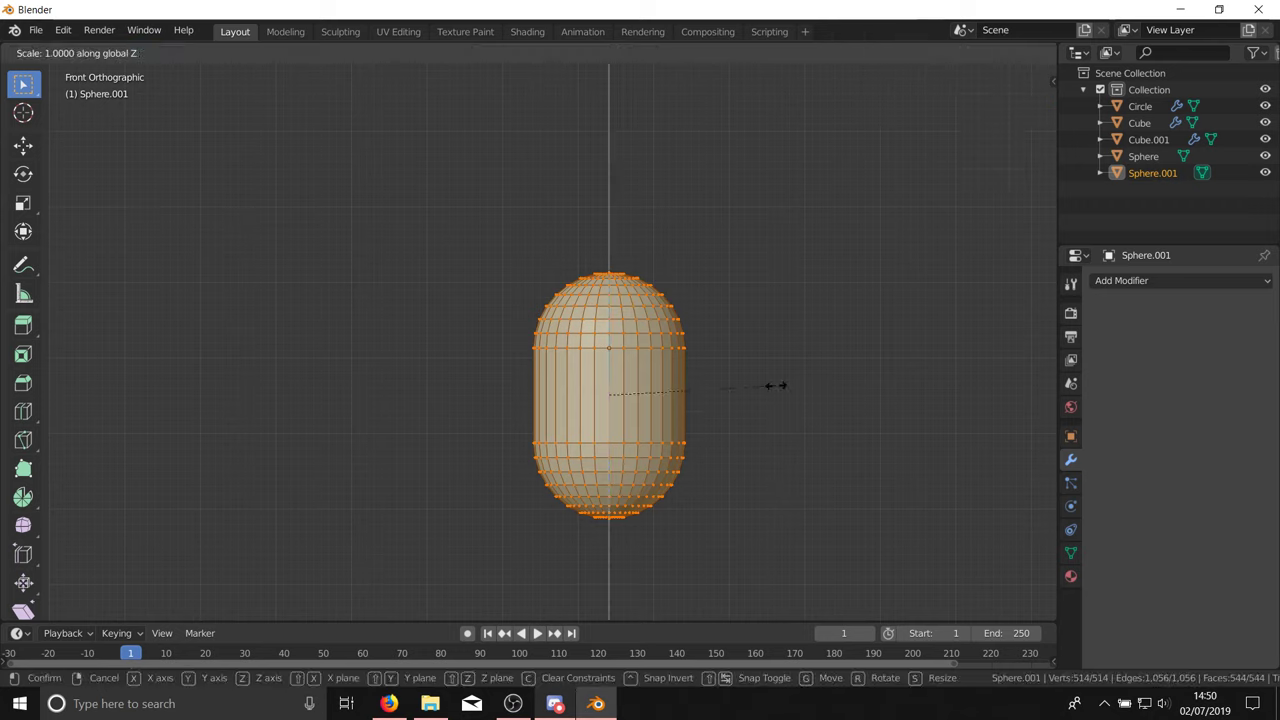
key("Escape")
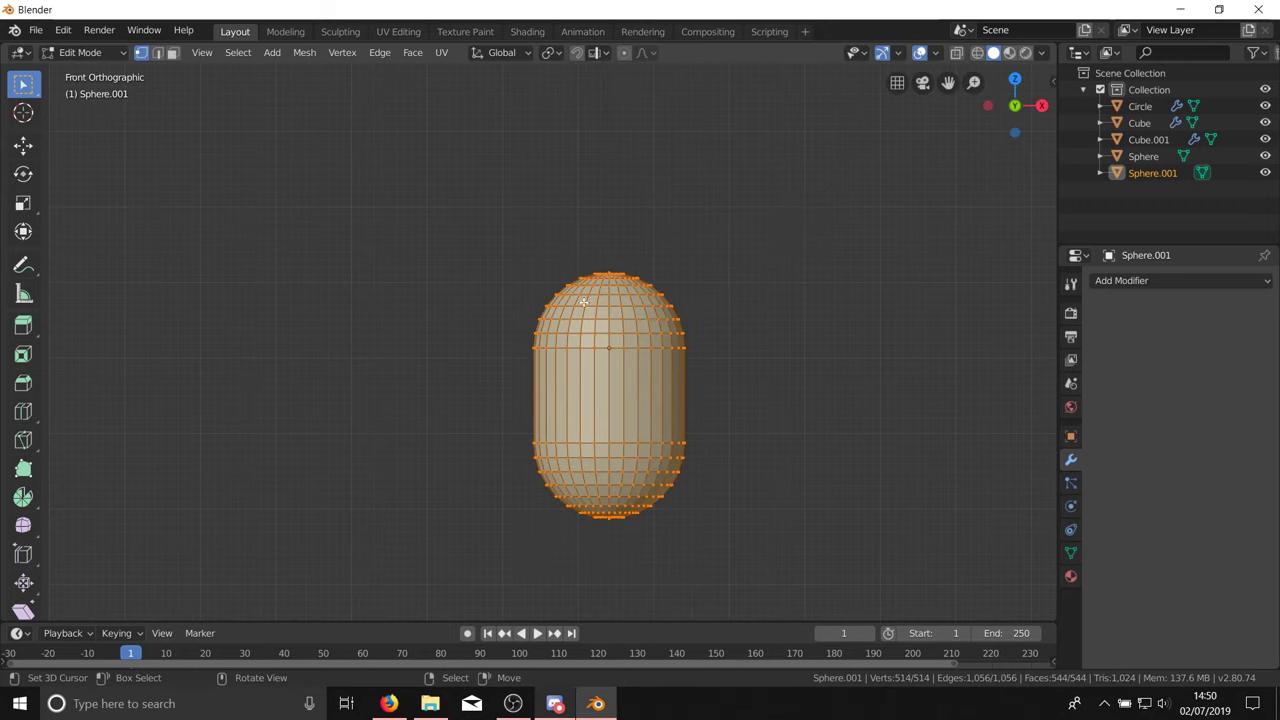
key("alt+a")
key("shift+z")
key("c")
key("Escape")
Step: Try stretching the whole capsule along Z by scaling, view it shaded in Object Mode, and undo the stretch
key("a")
key("s")
key("z")
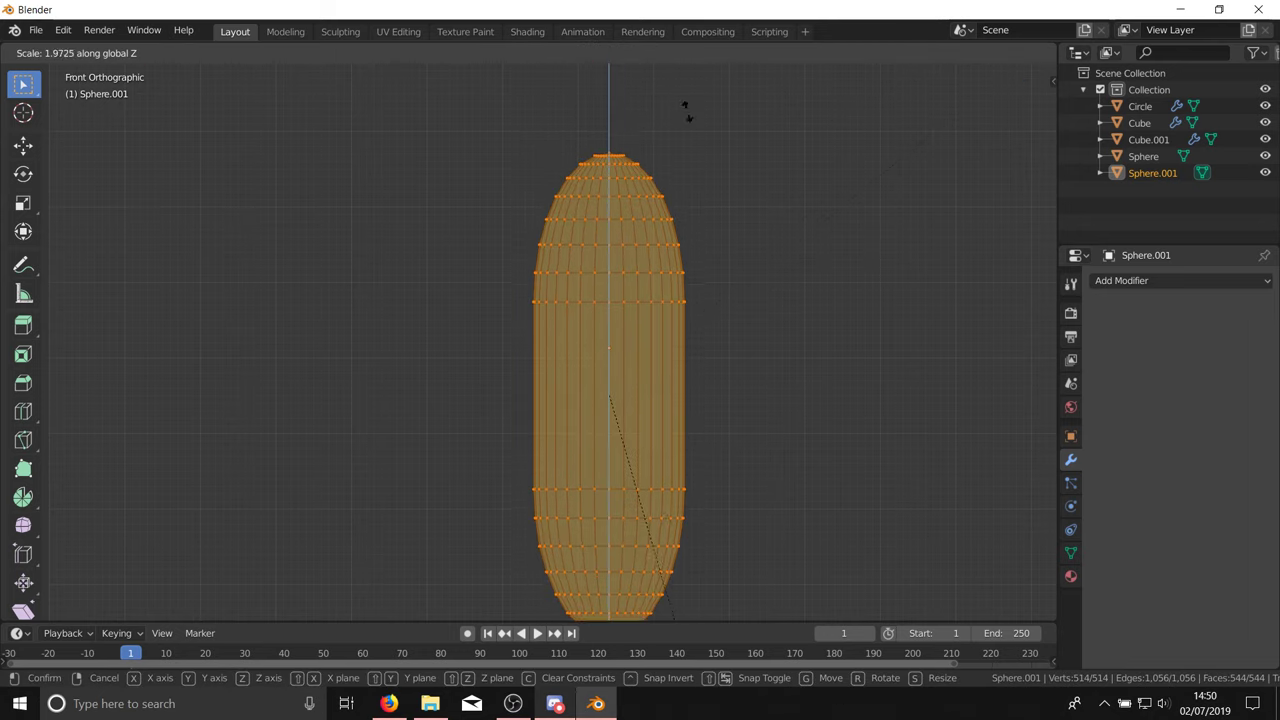
left_click(760, 240)
scroll(740, 245, "down", 3)
key("Tab")
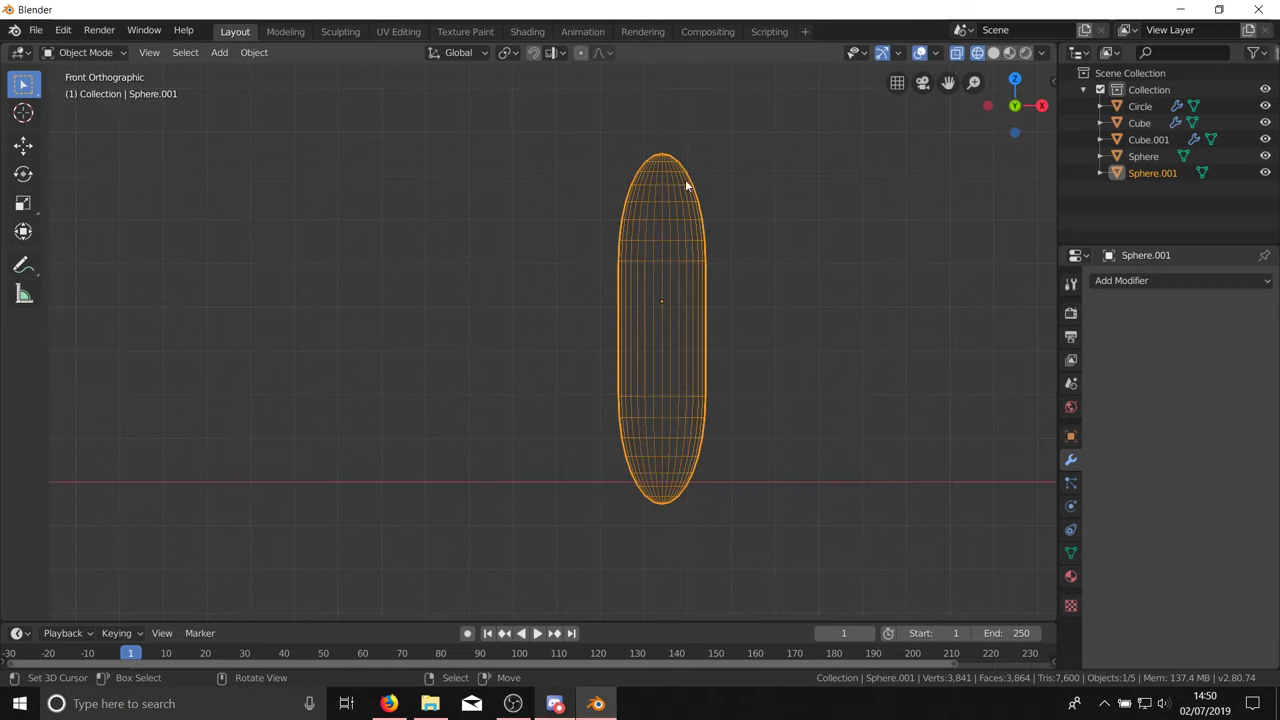
key("shift+z")
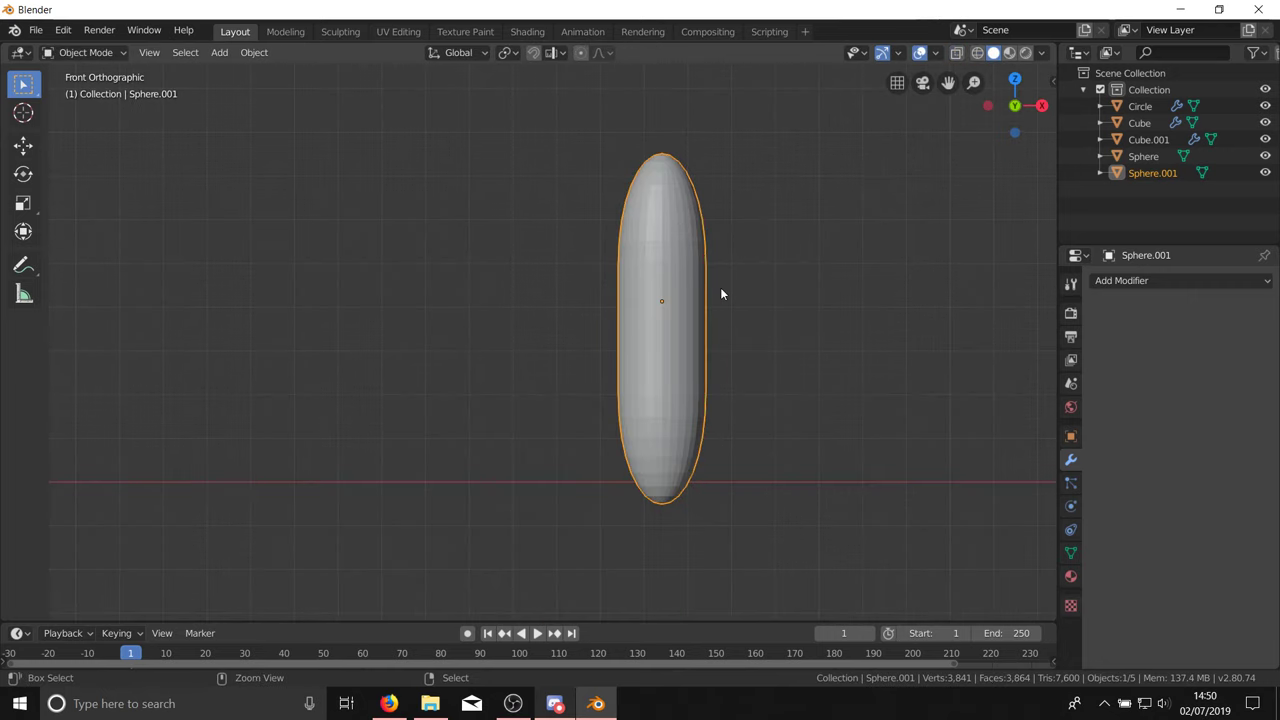
key("ctrl+z")
key("ctrl+z")
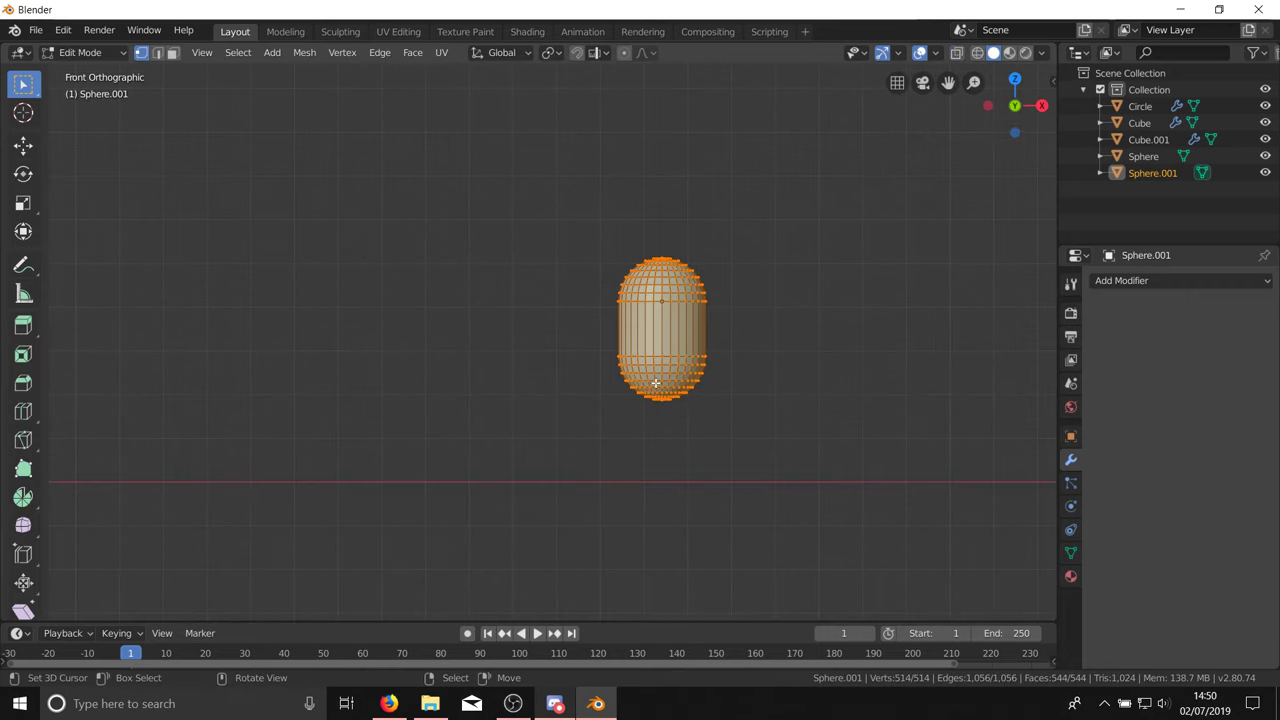
Step: In wireframe, deselect the capsule's lower bowl and move the upper dome up along Z to lengthen the straight middle
key("shift+z")
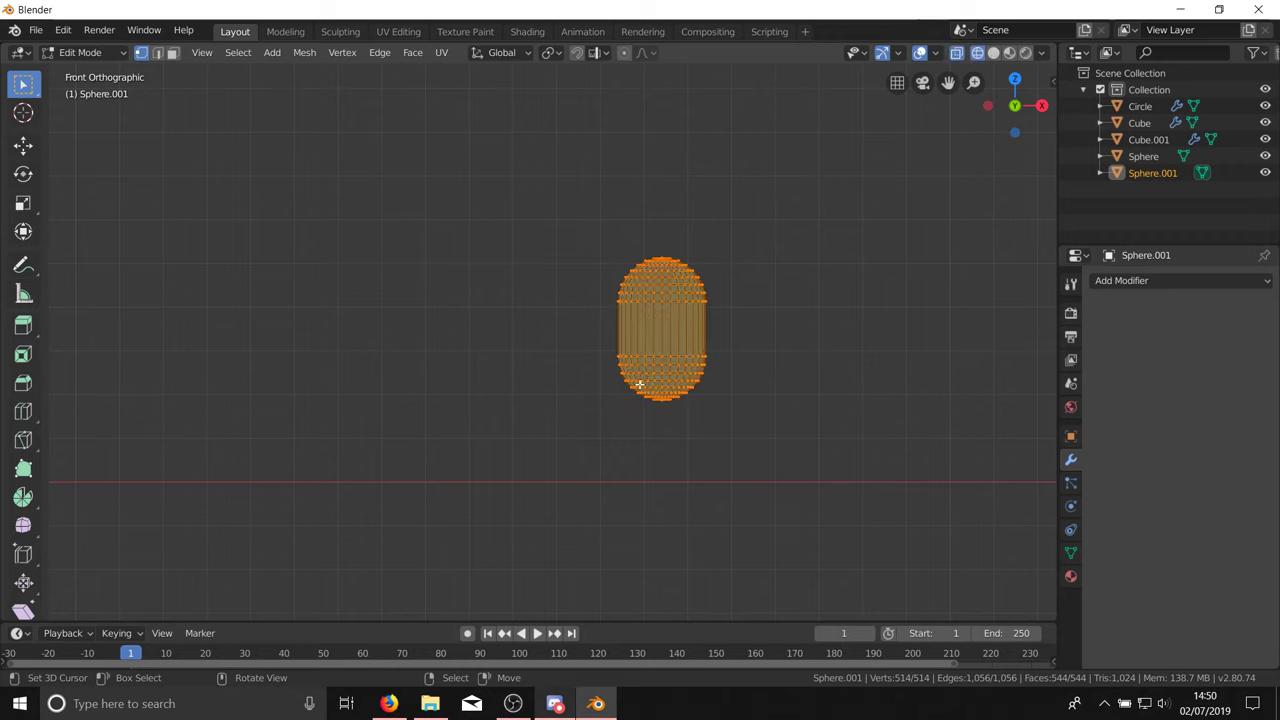
key("c")
middle_click_drag(606, 363, 766, 391)
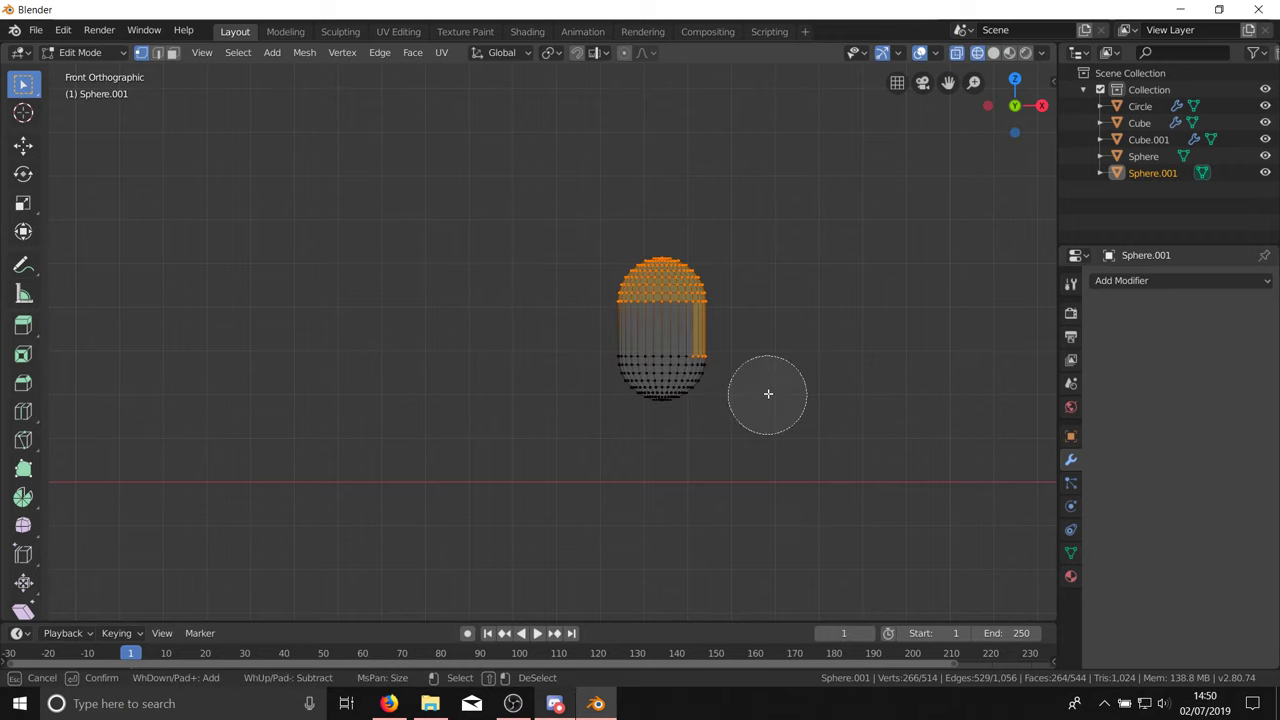
key("Escape")
key("g")
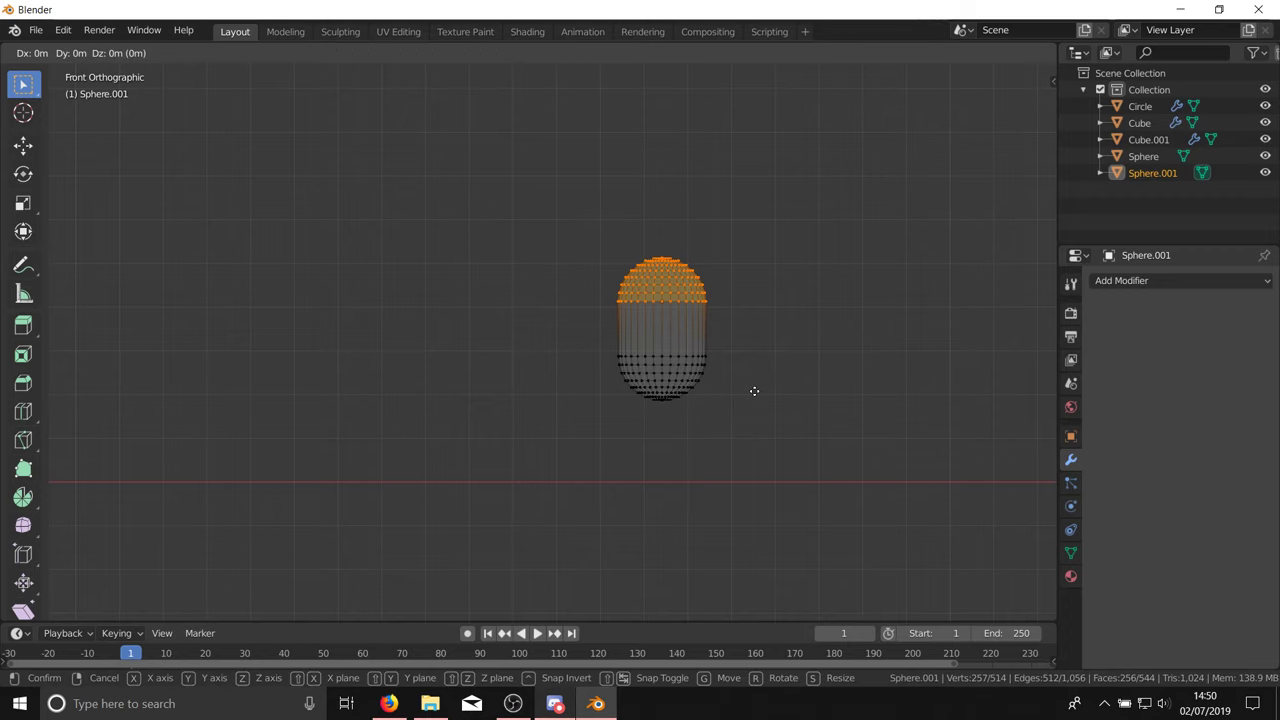
key("z")
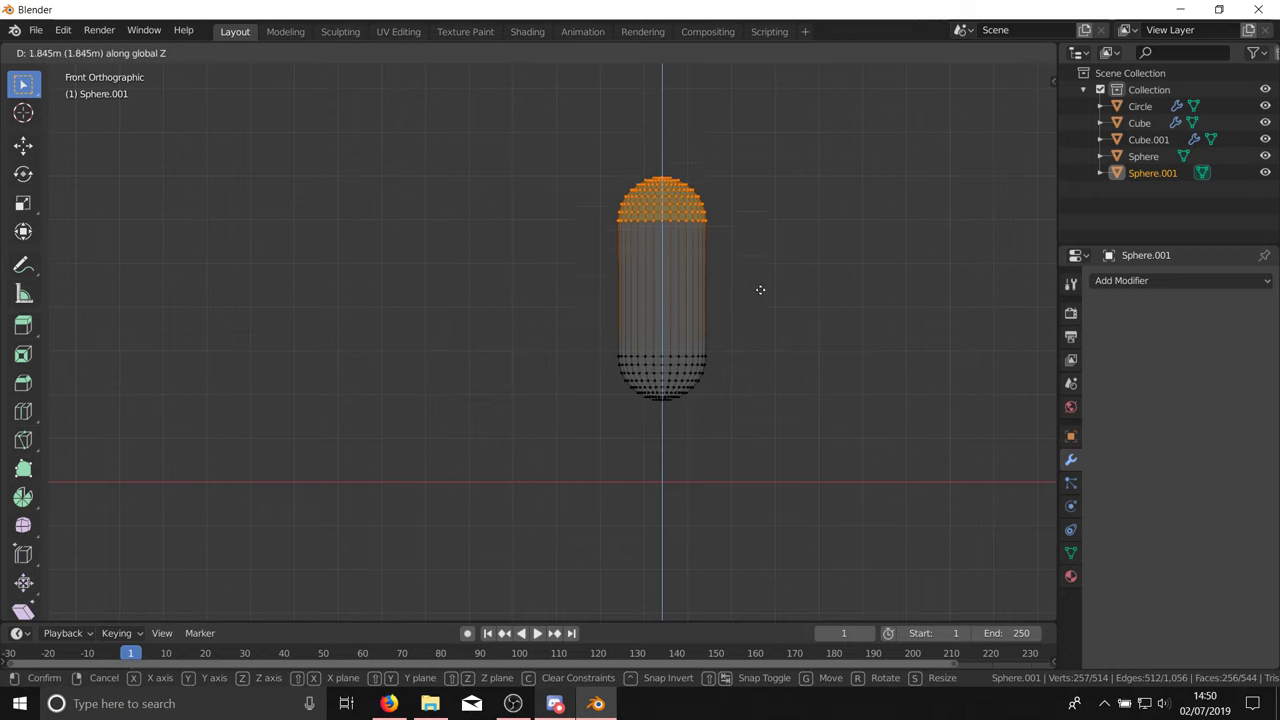
left_click(751, 220)
Step: Examine the lengthened capsule with solid shading in Object Mode, from an angle and from the front
key("Tab")
key("alt+a")
scroll(705, 371, "down", 2)
key("shift+z")
scroll(691, 192, "up", 3)
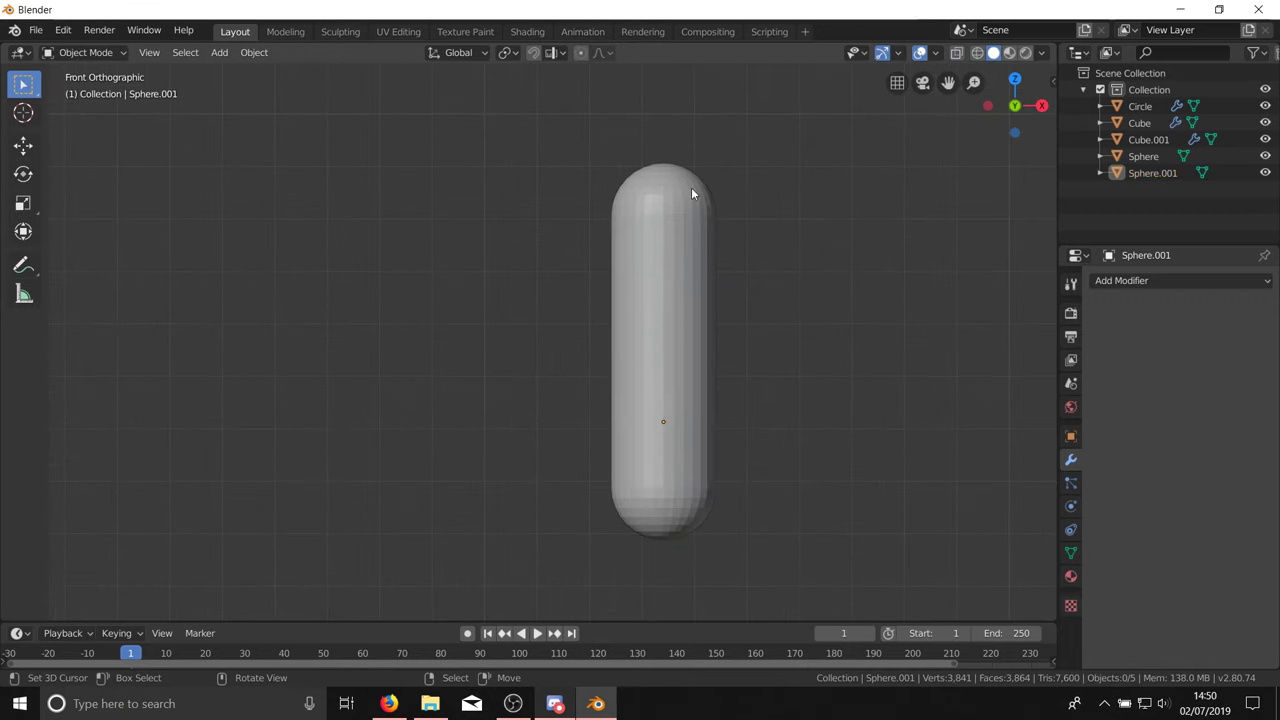
mouse_move(738, 330)
middle_mouse_down()
mouse_move(548, 394)
mouse_move(573, 403)
middle_mouse_up()
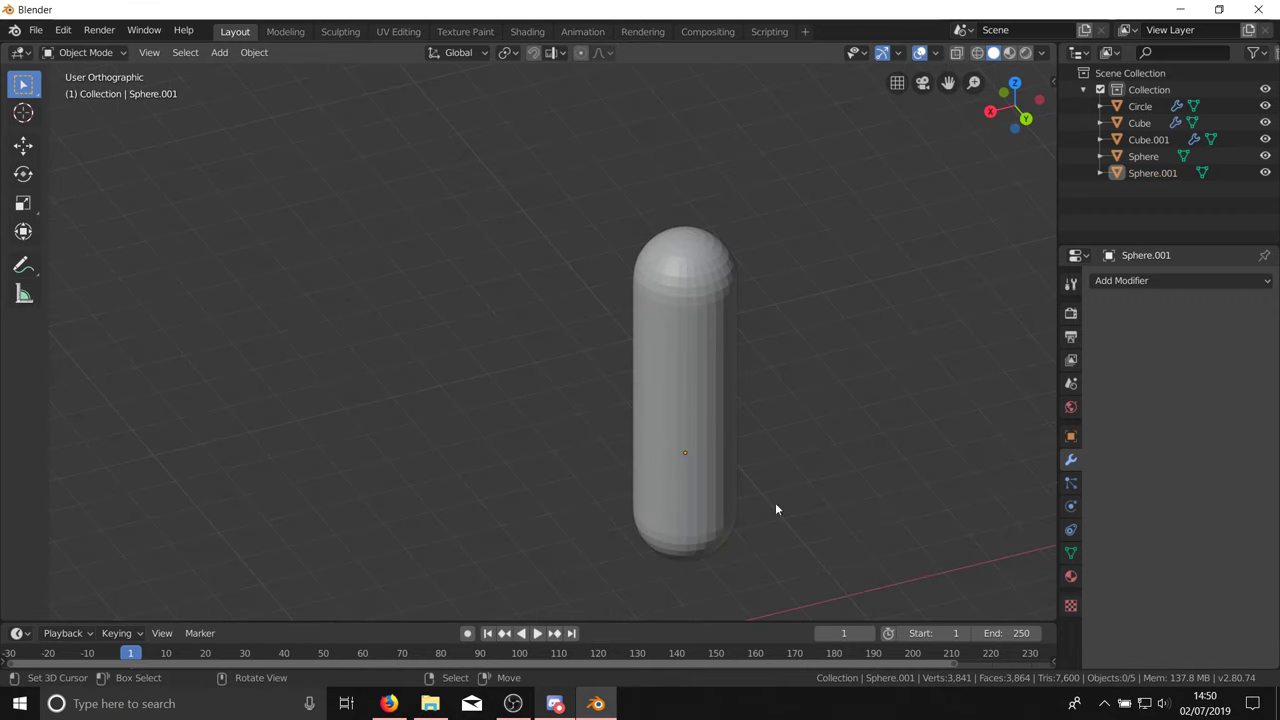
key("KP_1")
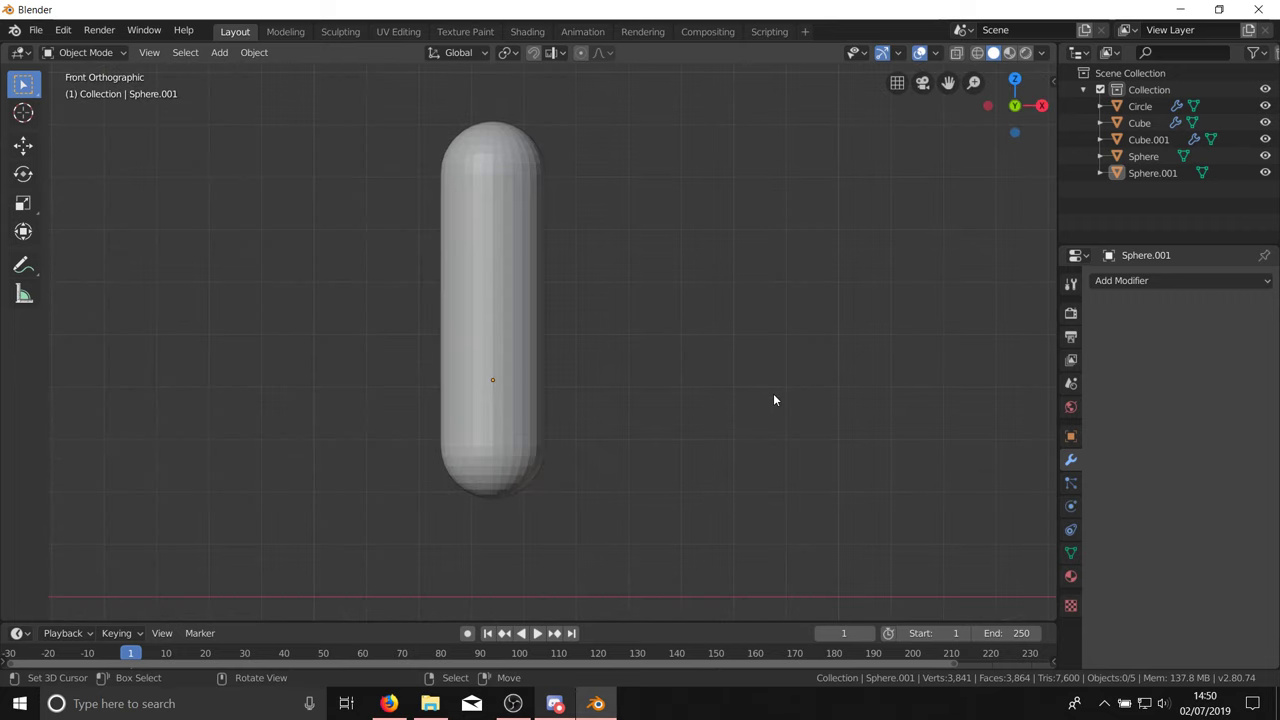
scroll(774, 409, "down", 3)
scroll(649, 323, "up", 3)
Step: In face selection mode, circle-select all the long faces around the capsule's middle, including those at the back
key("Tab")
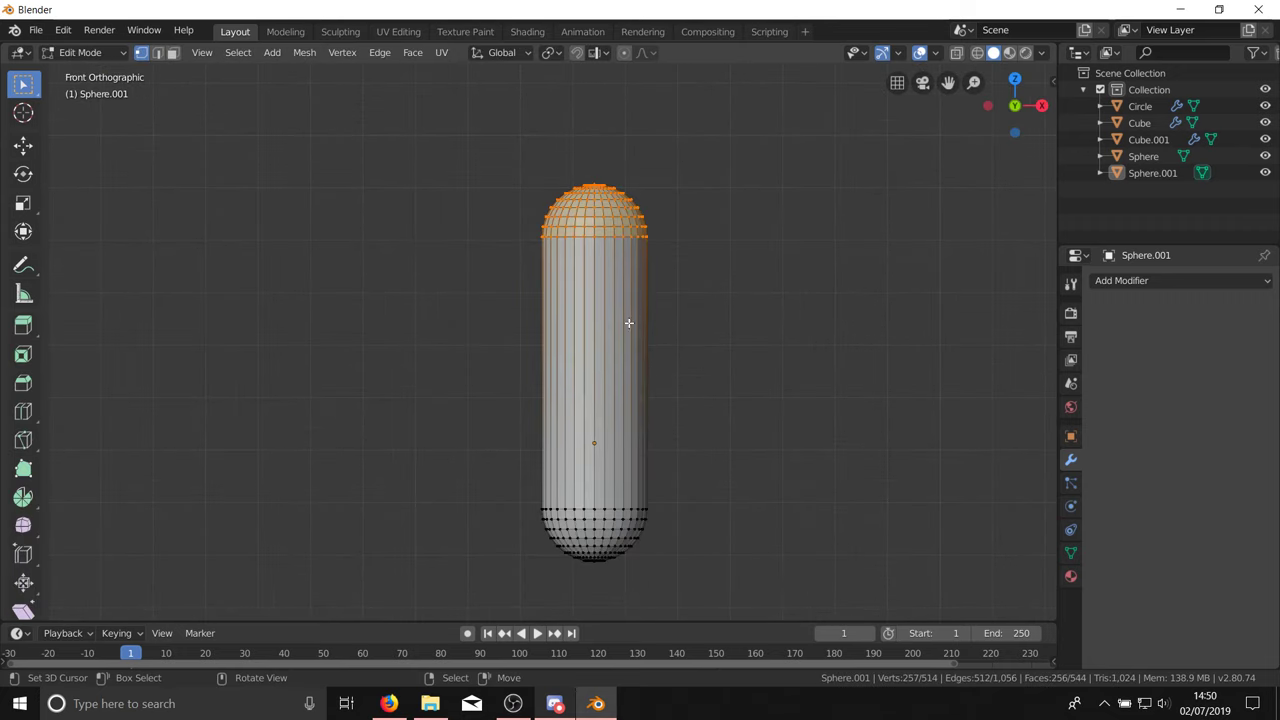
key("alt+a")
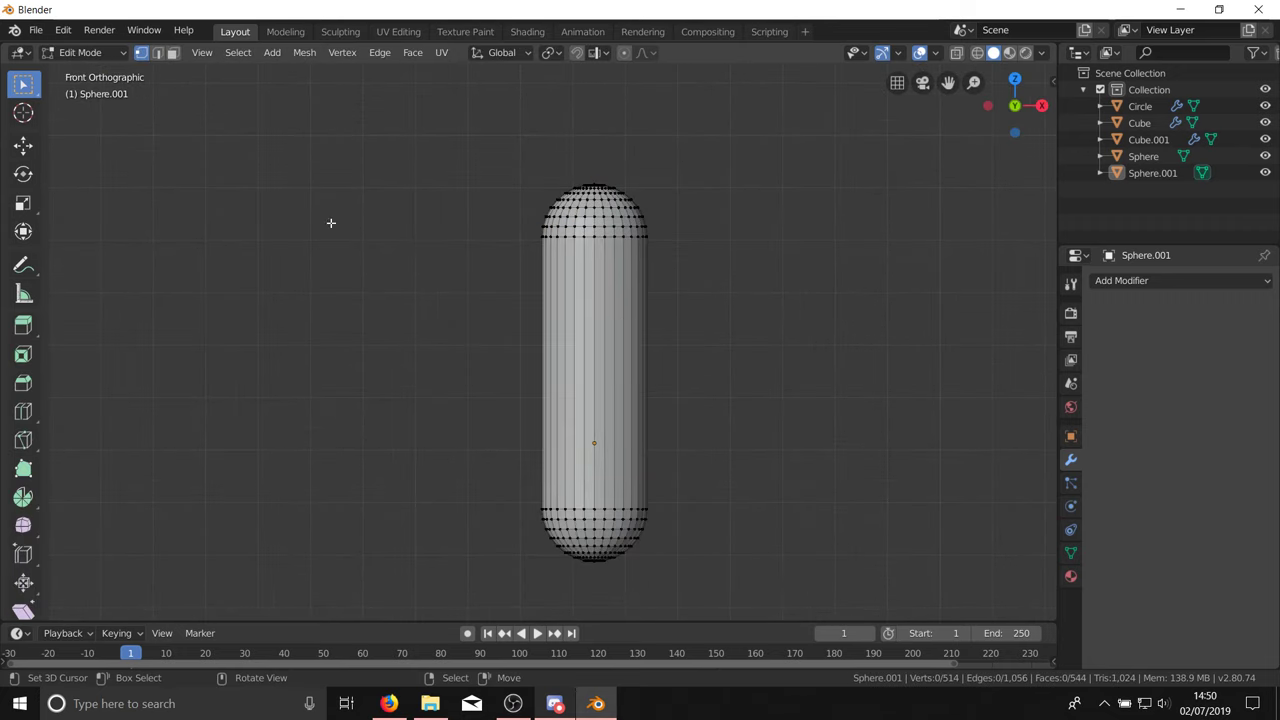
left_click(172, 52)
key("c")
key("alt+z")
left_click_drag(514, 374, 673, 370)
right_click(673, 370)
key("alt+z")
Step: Extrude the selected middle faces in place and shrink them slightly inward along their normals
key("e")
right_click(689, 370)
key("alt+s")
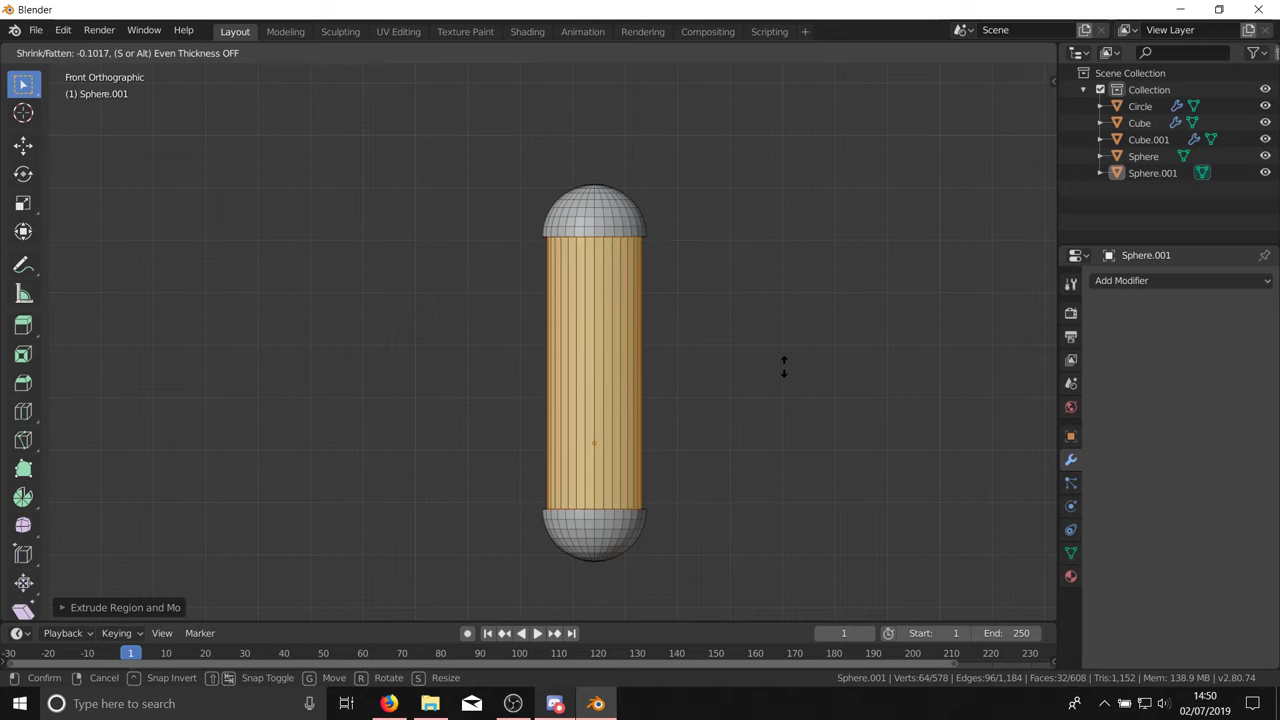
left_click(763, 361)
Step: Examine the recessed capsule in Object Mode and perspective view, alongside the finished sword
mouse_move(757, 457)
middle_mouse_down()
mouse_move(683, 380)
mouse_move(572, 432)
mouse_move(666, 478)
mouse_move(708, 432)
mouse_move(684, 419)
mouse_move(769, 402)
middle_mouse_up()
key("Tab")
key("KP_5")
scroll(708, 433, "down", 6)
scroll(663, 418, "down", 5)
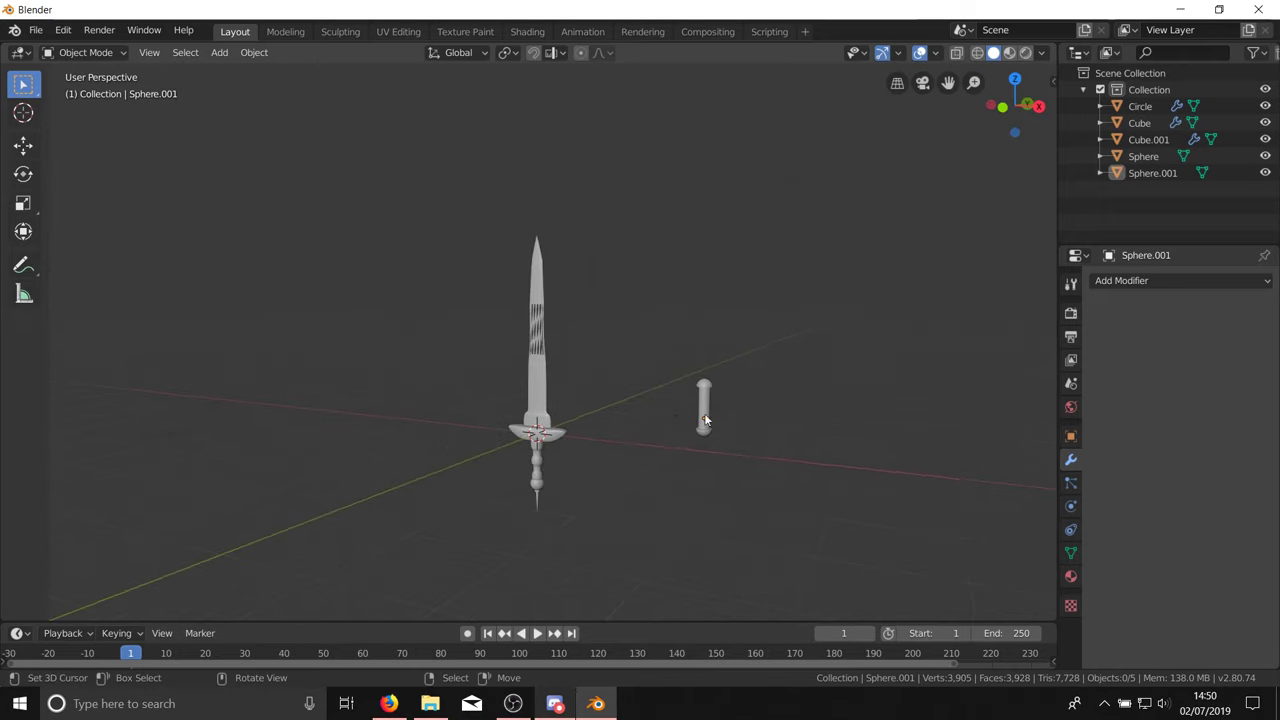
scroll(630, 415, "up", 4)
mouse_move(630, 415)
middle_mouse_down()
mouse_move(715, 379)
mouse_move(708, 404)
mouse_move(619, 408)
mouse_move(613, 423)
middle_mouse_up()
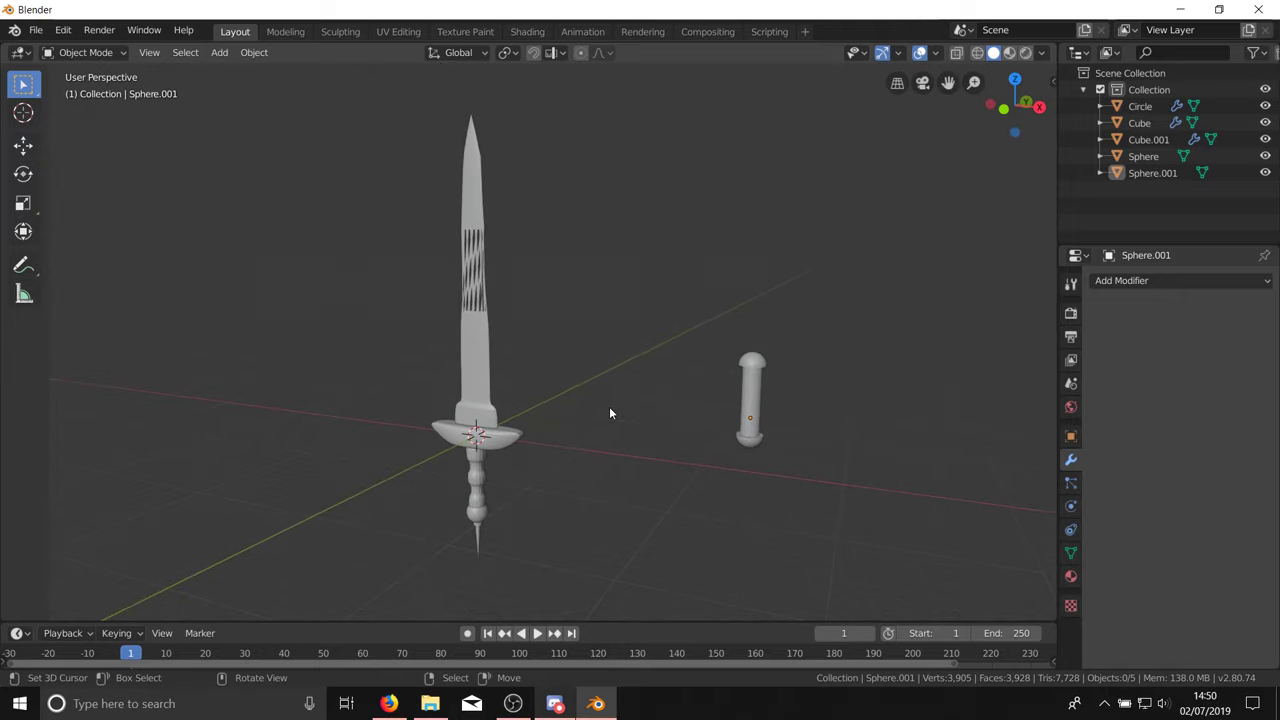
scroll(490, 440, "up", 5)
scroll(497, 450, "down", 4)
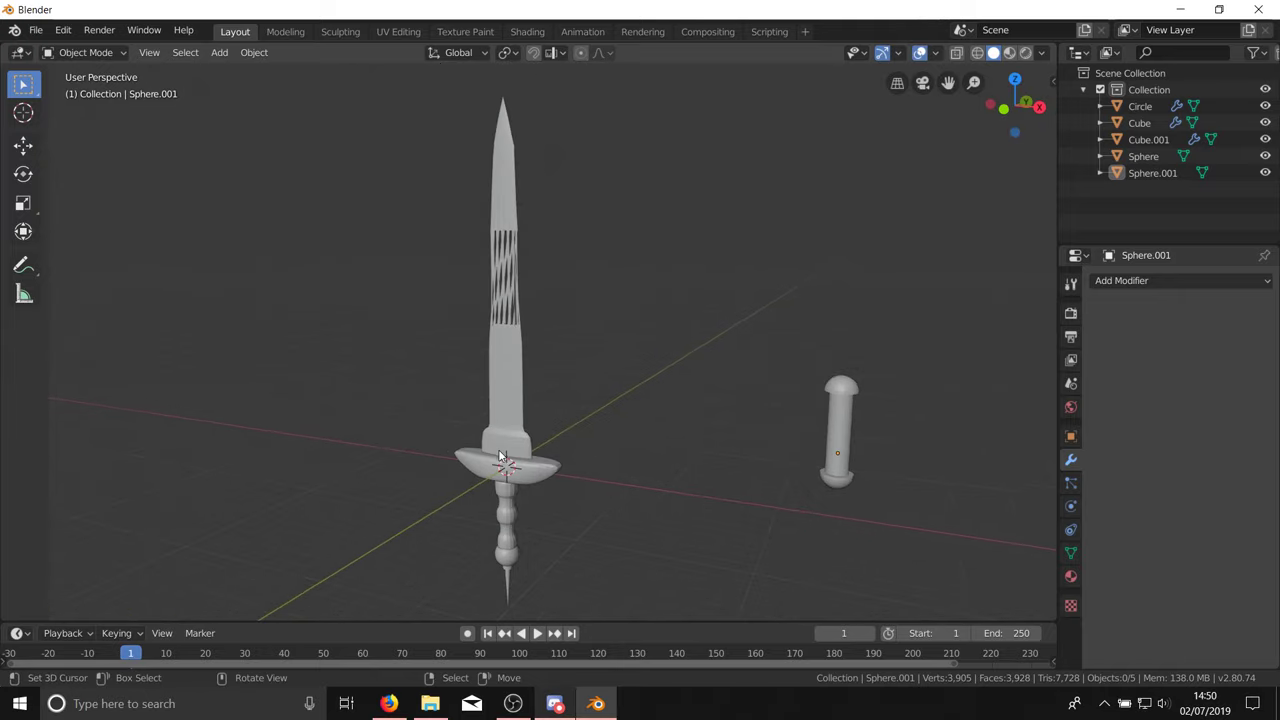
Step: Select the sword's blade, examine the sword from several angles, deselect it and look at the available modifiers
left_click(501, 448)
middle_click_drag(501, 448, 528, 458)
scroll(634, 423, "down", 1)
scroll(512, 443, "up", 4)
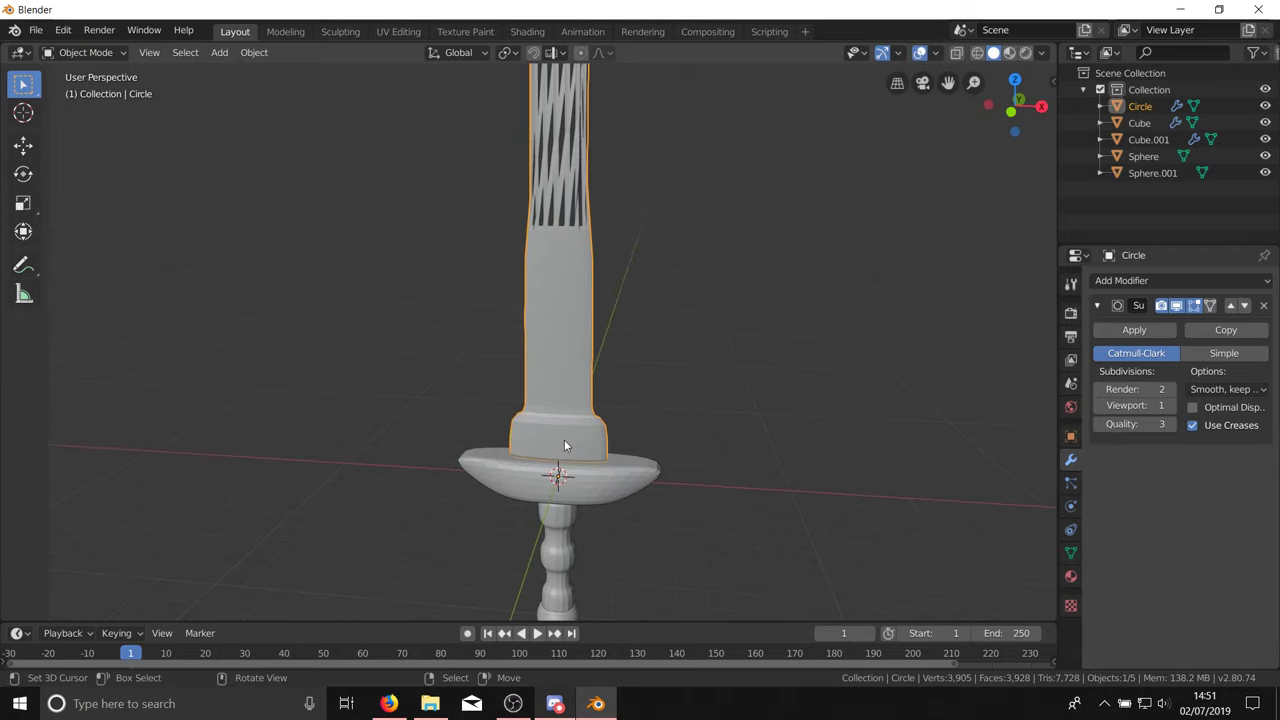
scroll(572, 492, "down", 2)
middle_click_drag(576, 509, 587, 443)
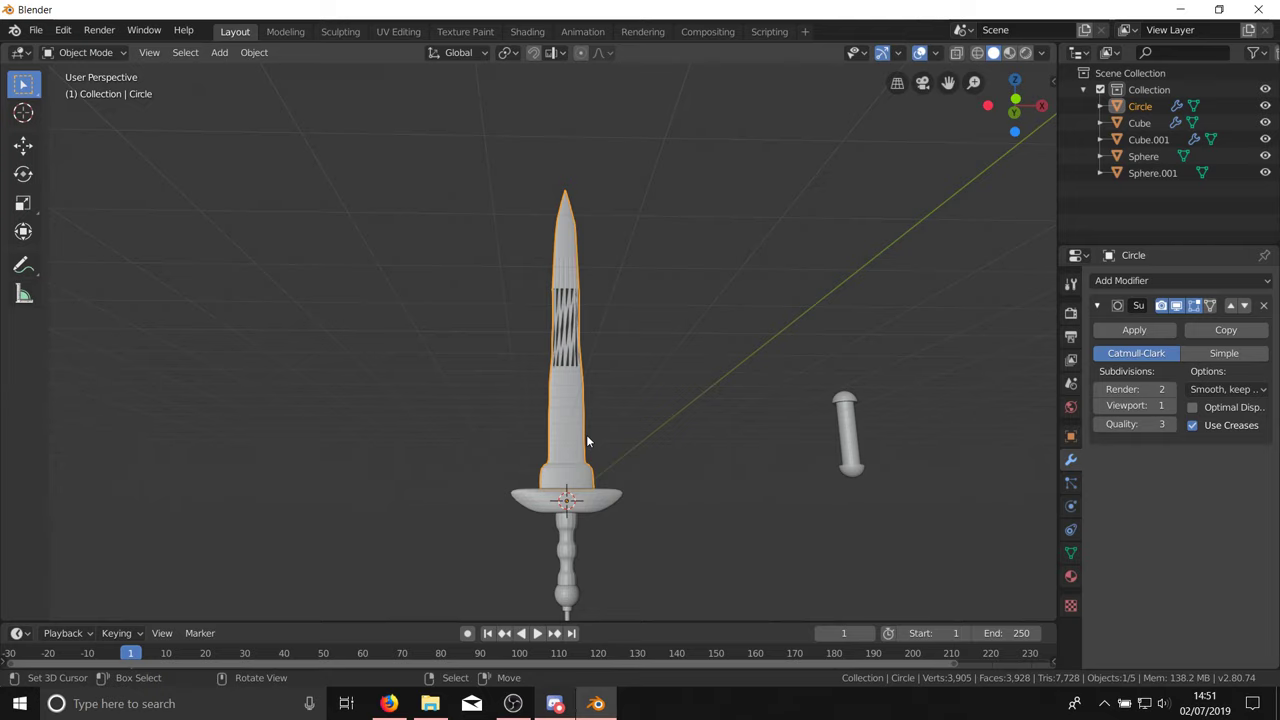
middle_click_drag(651, 471, 731, 446)
left_click(731, 446)
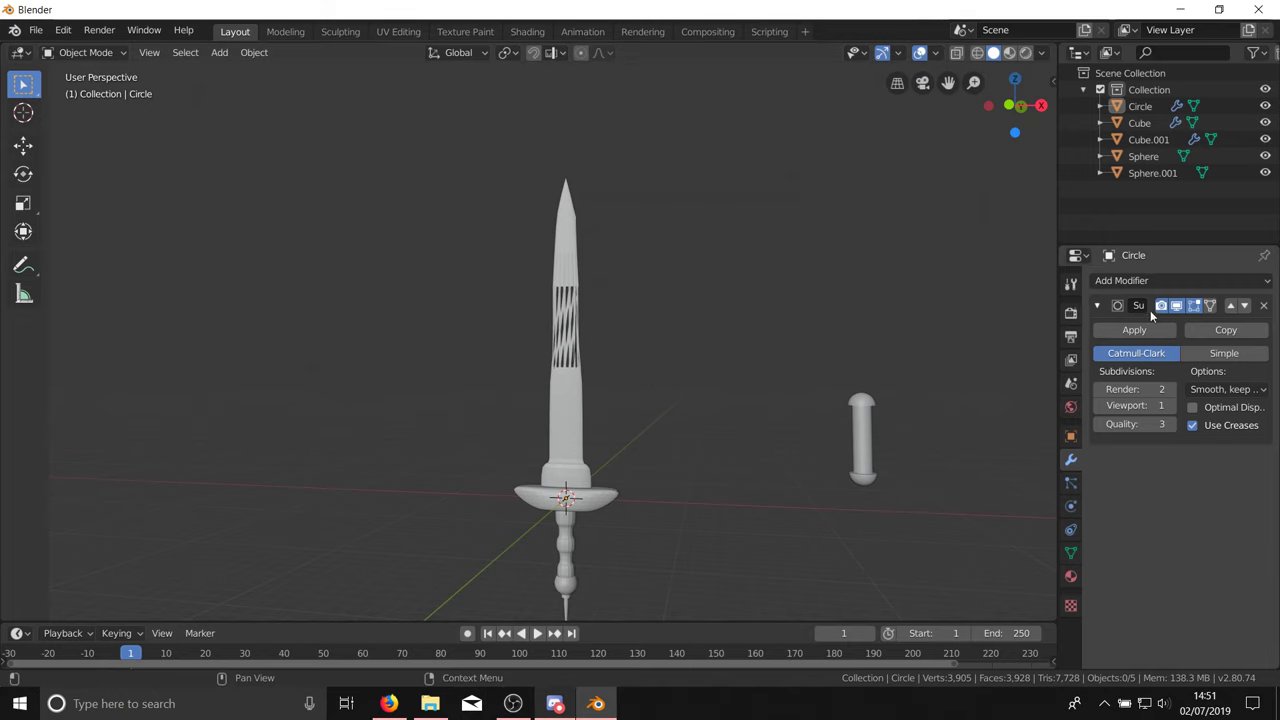
left_click(1130, 281)
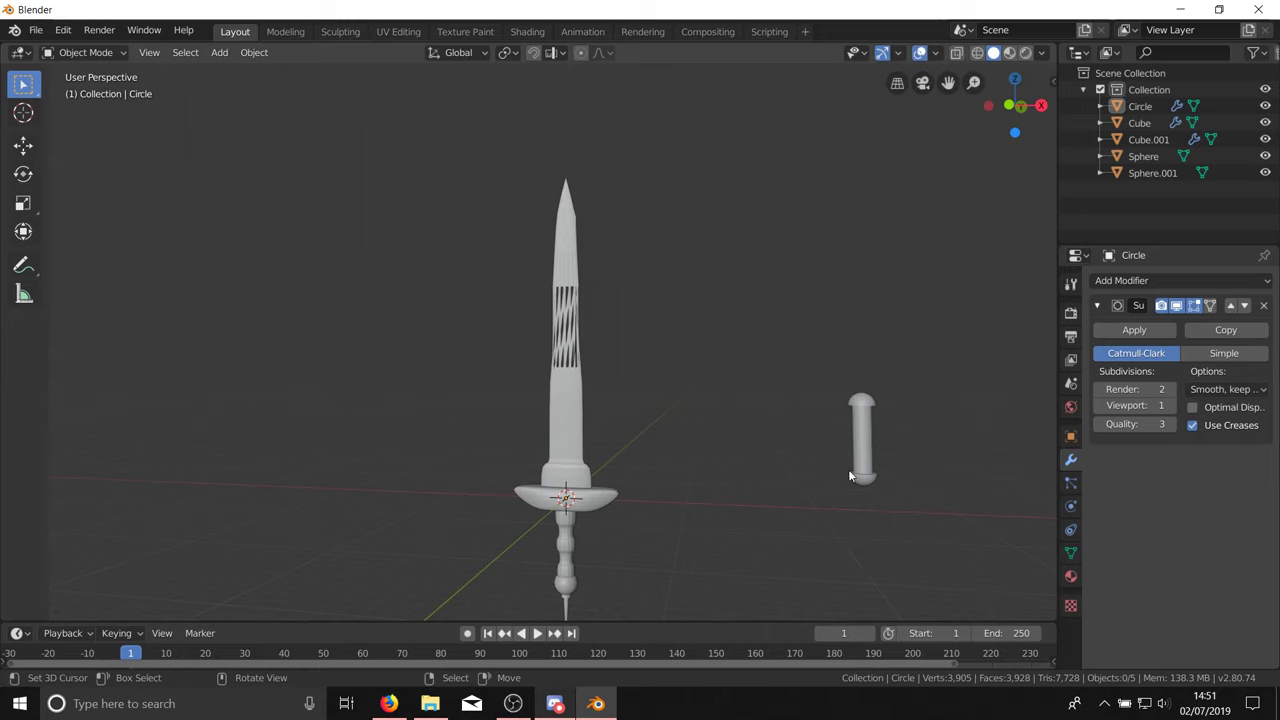
Step: Start opening a recent file and, when asked about unsaved work, save the sword scene as "Sword Tut.blend" in the Blender folder
left_click(35, 30)
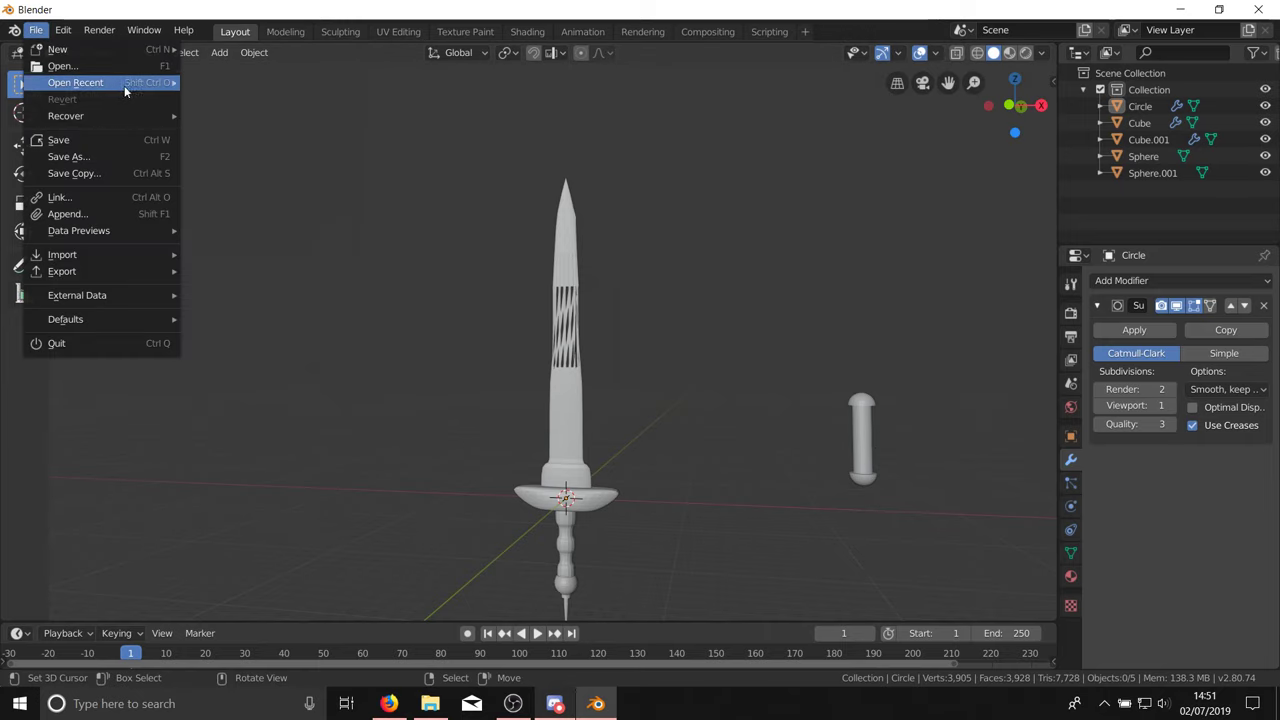
mouse_move(118, 84)
left_click(320, 118)
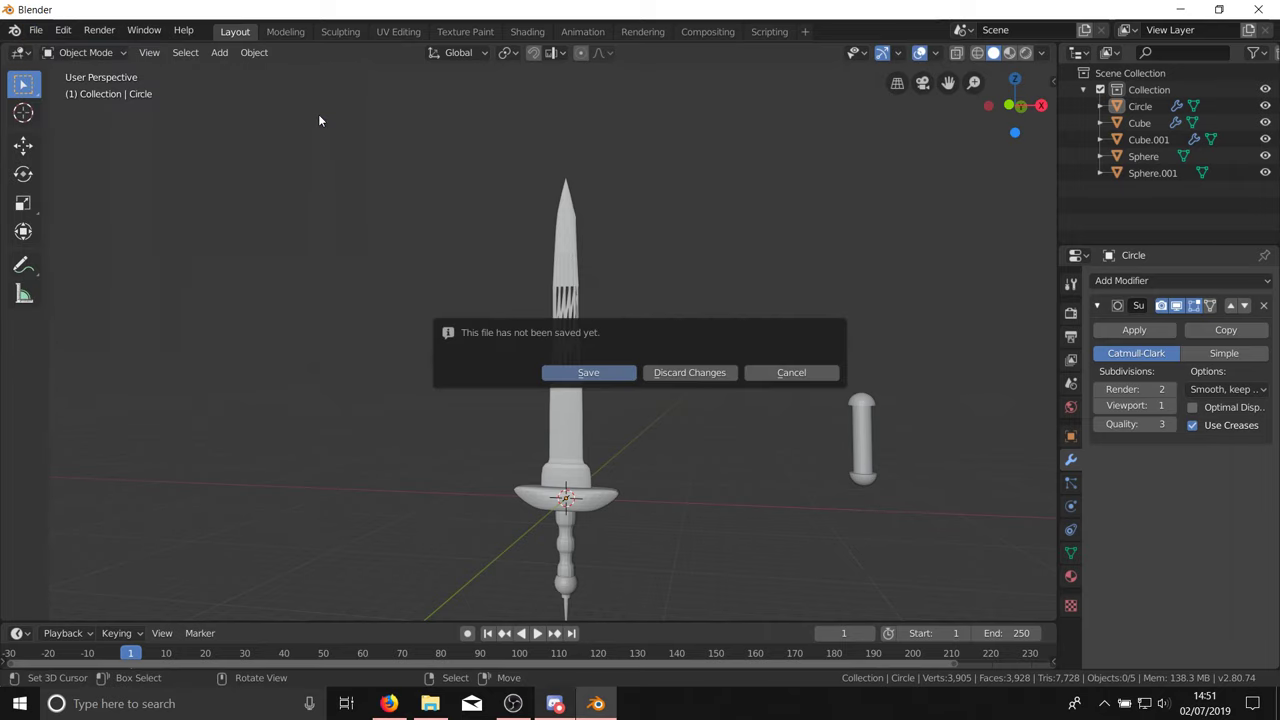
left_click(590, 373)
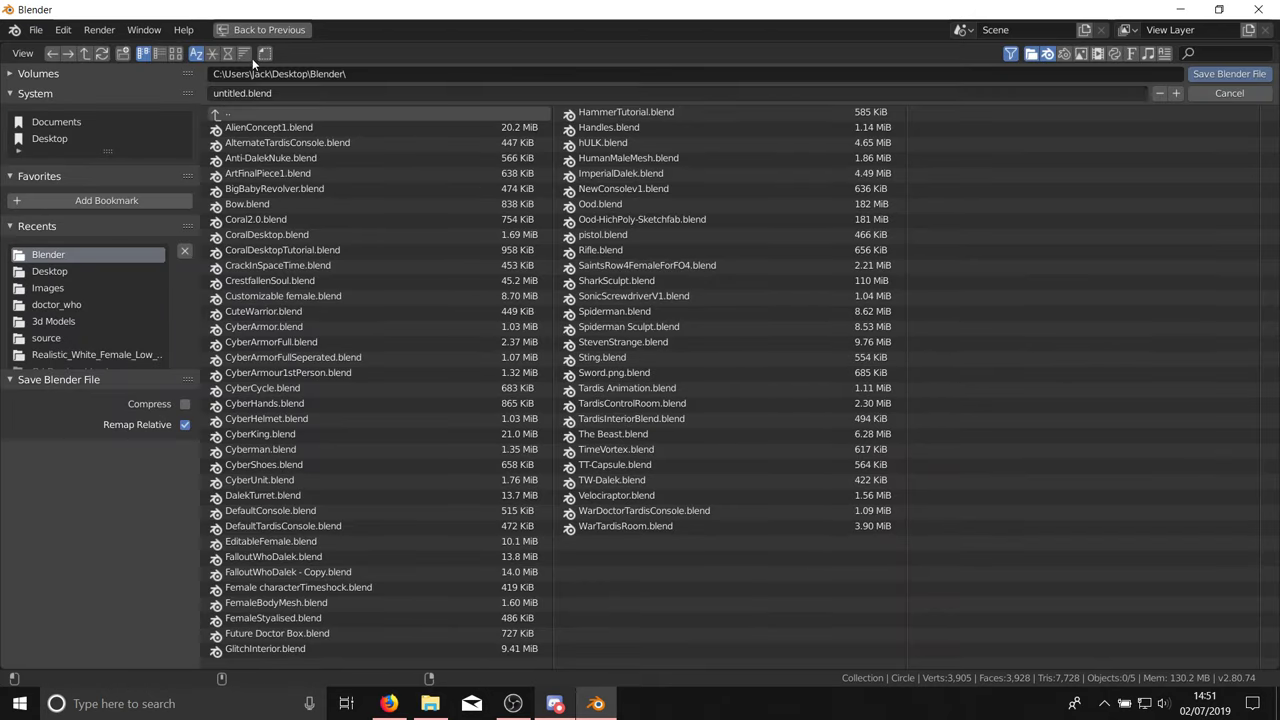
key("BackSpace")
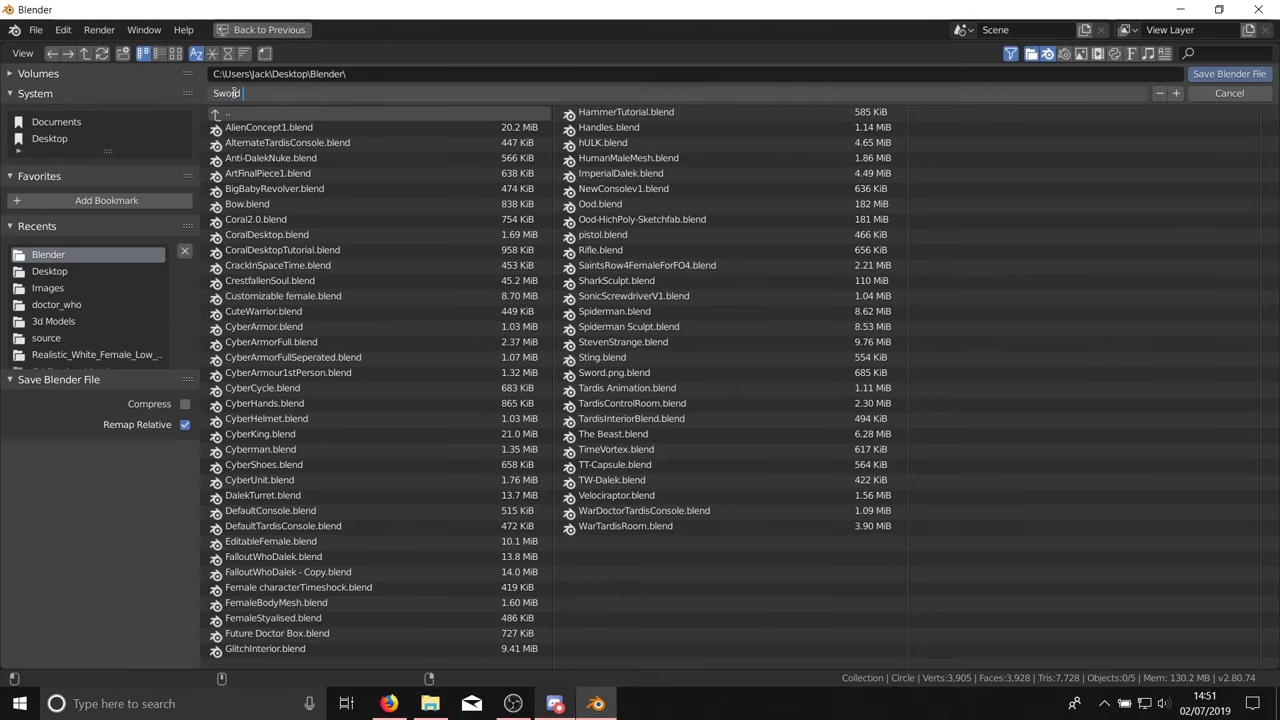
type("Sword Tut")
key("Return")
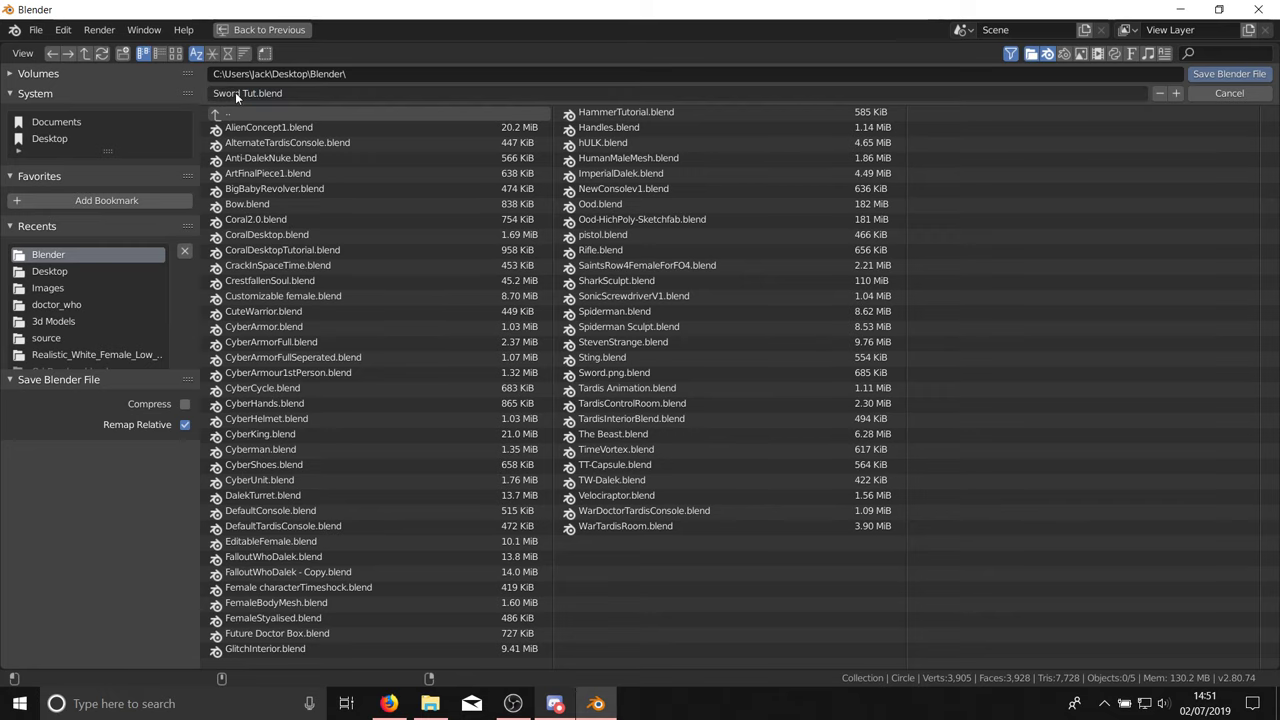
key("Return")
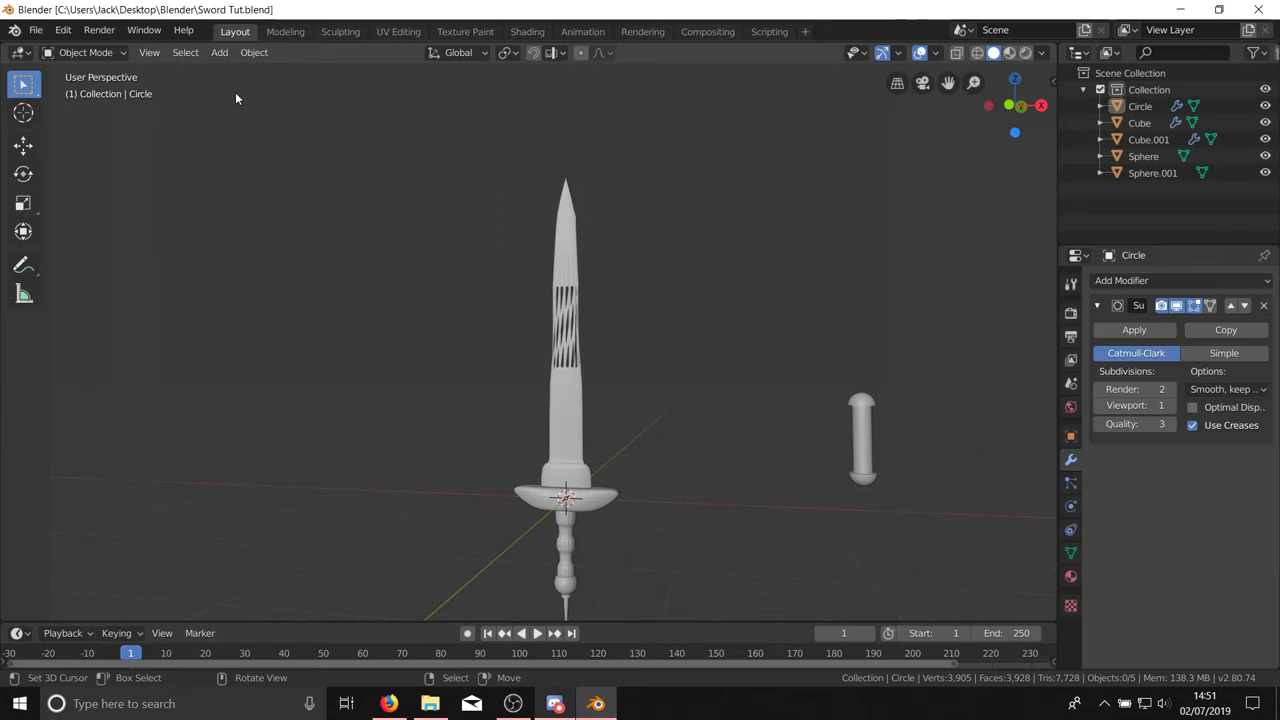
Step: Open the recent file Ood.blend
left_click(36, 30)
mouse_move(86, 83)
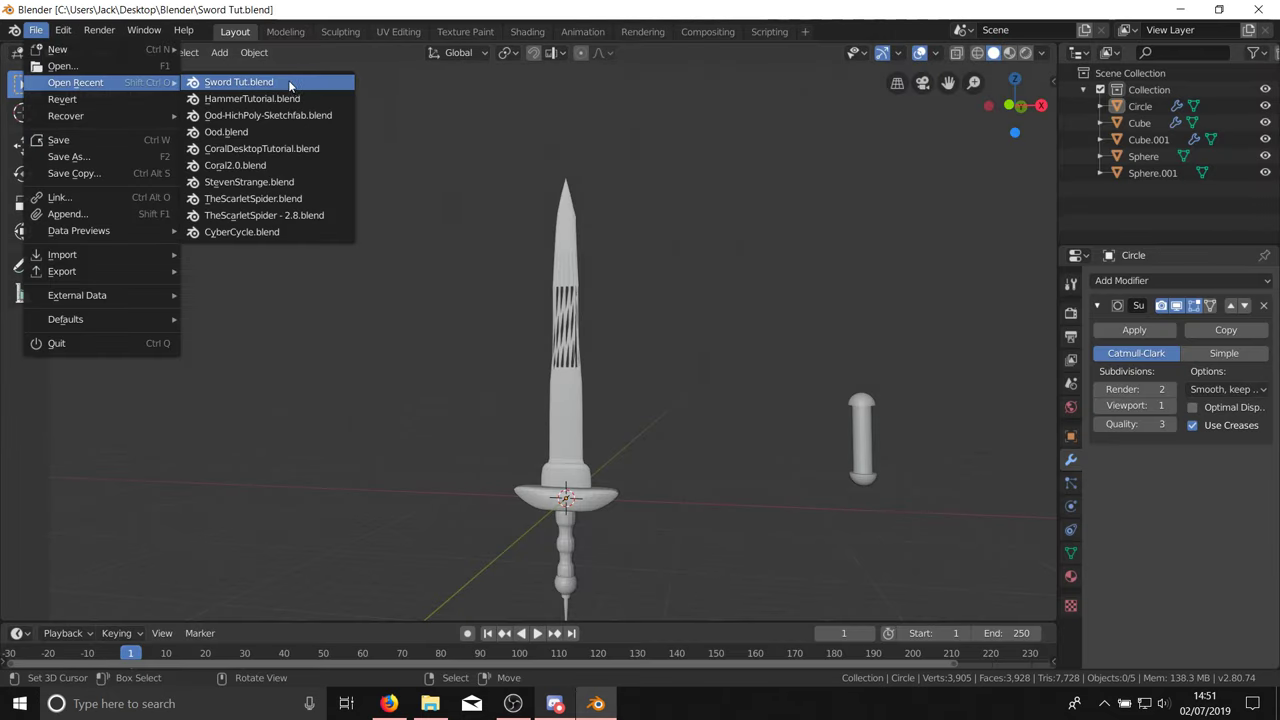
left_click(273, 131)
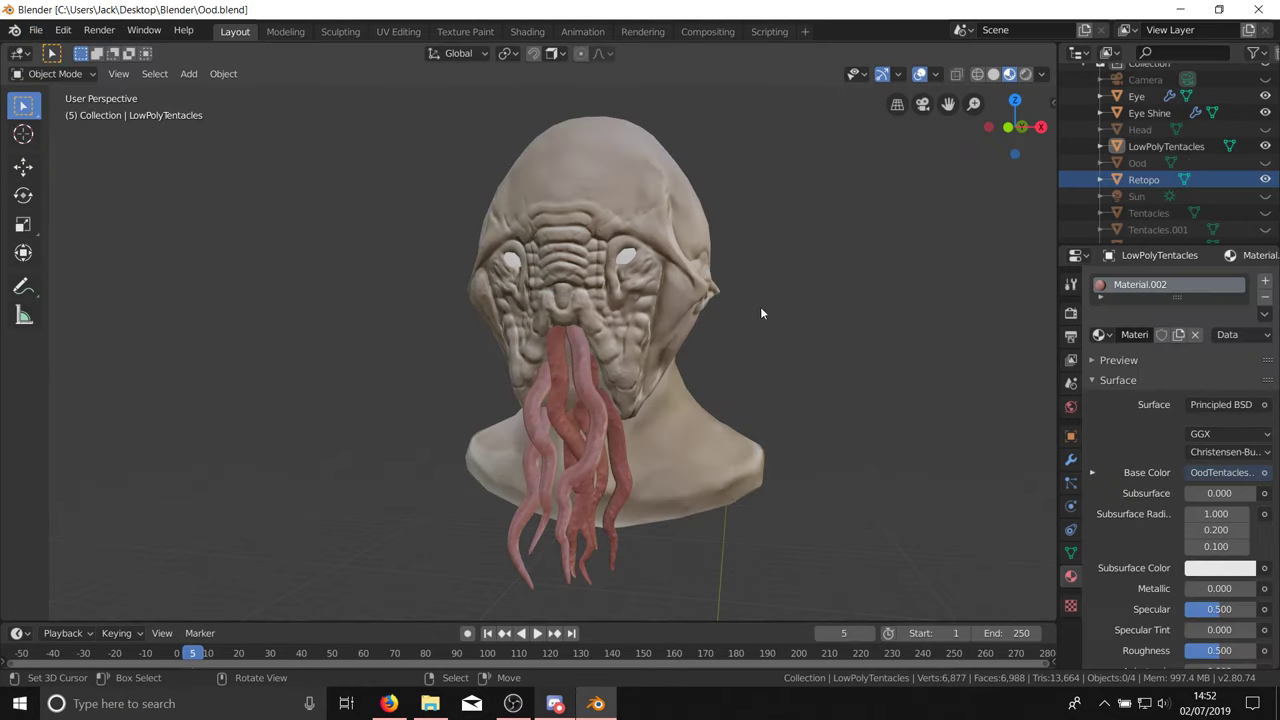
Step: Select the Ood's head mesh and save the file
middle_click_drag(760, 313, 604, 295)
left_click(559, 239)
key("ctrl+s")
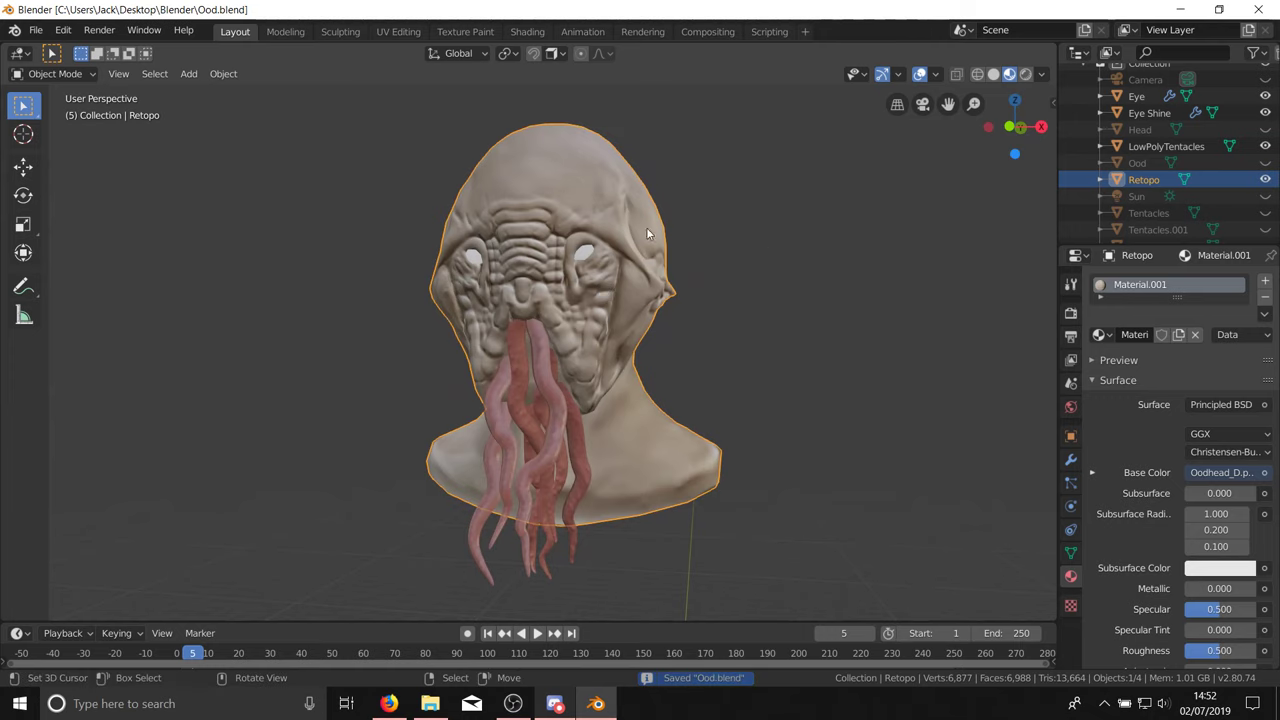
Step: Examine the Ood head from the front, check its mesh in Edit Mode, and save the file again
middle_click_drag(495, 335, 603, 304)
key("Tab")
key("Tab")
scroll(686, 297, "down", 3)
scroll(648, 285, "up", 3)
key("ctrl+s")
left_click(606, 281)
key("Tab")
key("Tab")
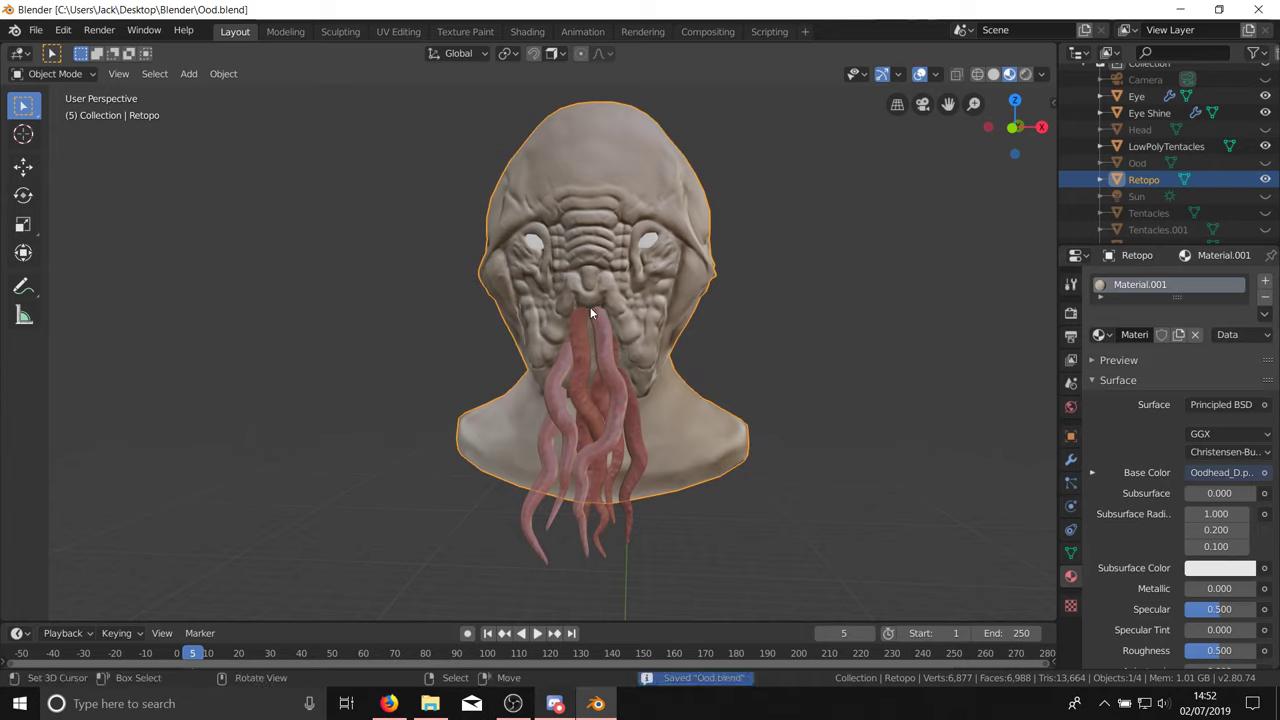